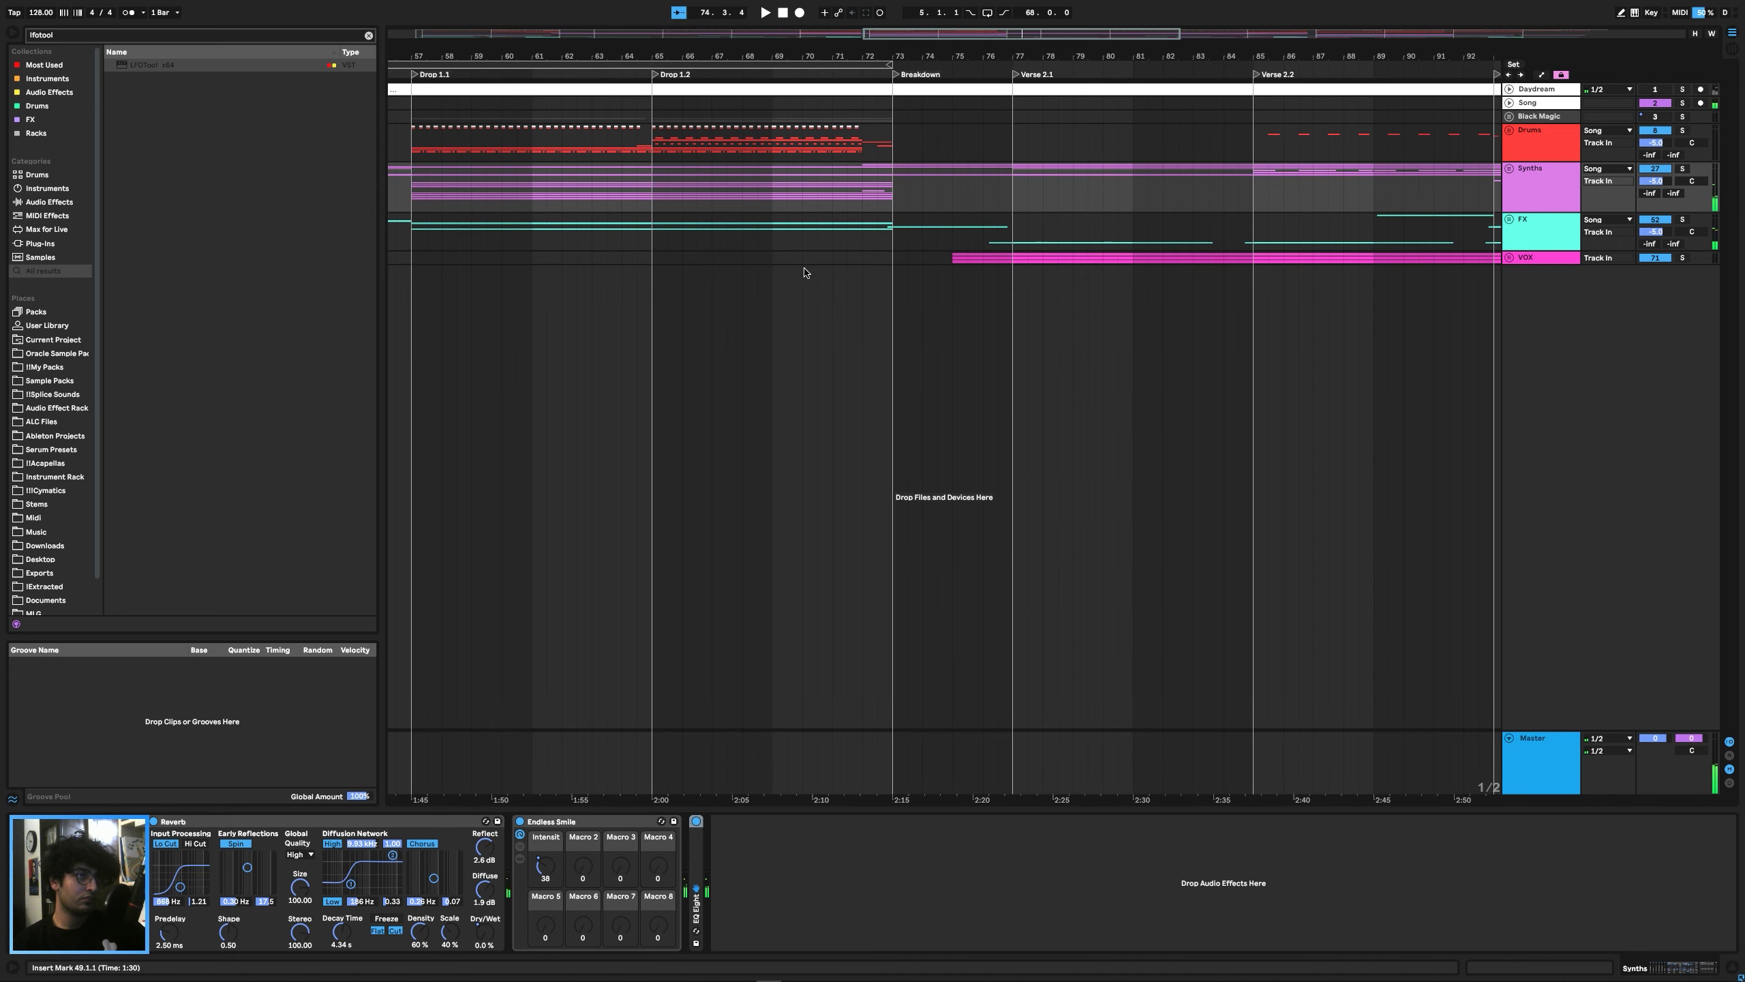
# Stop playback, unfold the Synths group and open the first Mid-Bass clip at Drop 1.1 with that track soloed.
pyautogui.press('space')
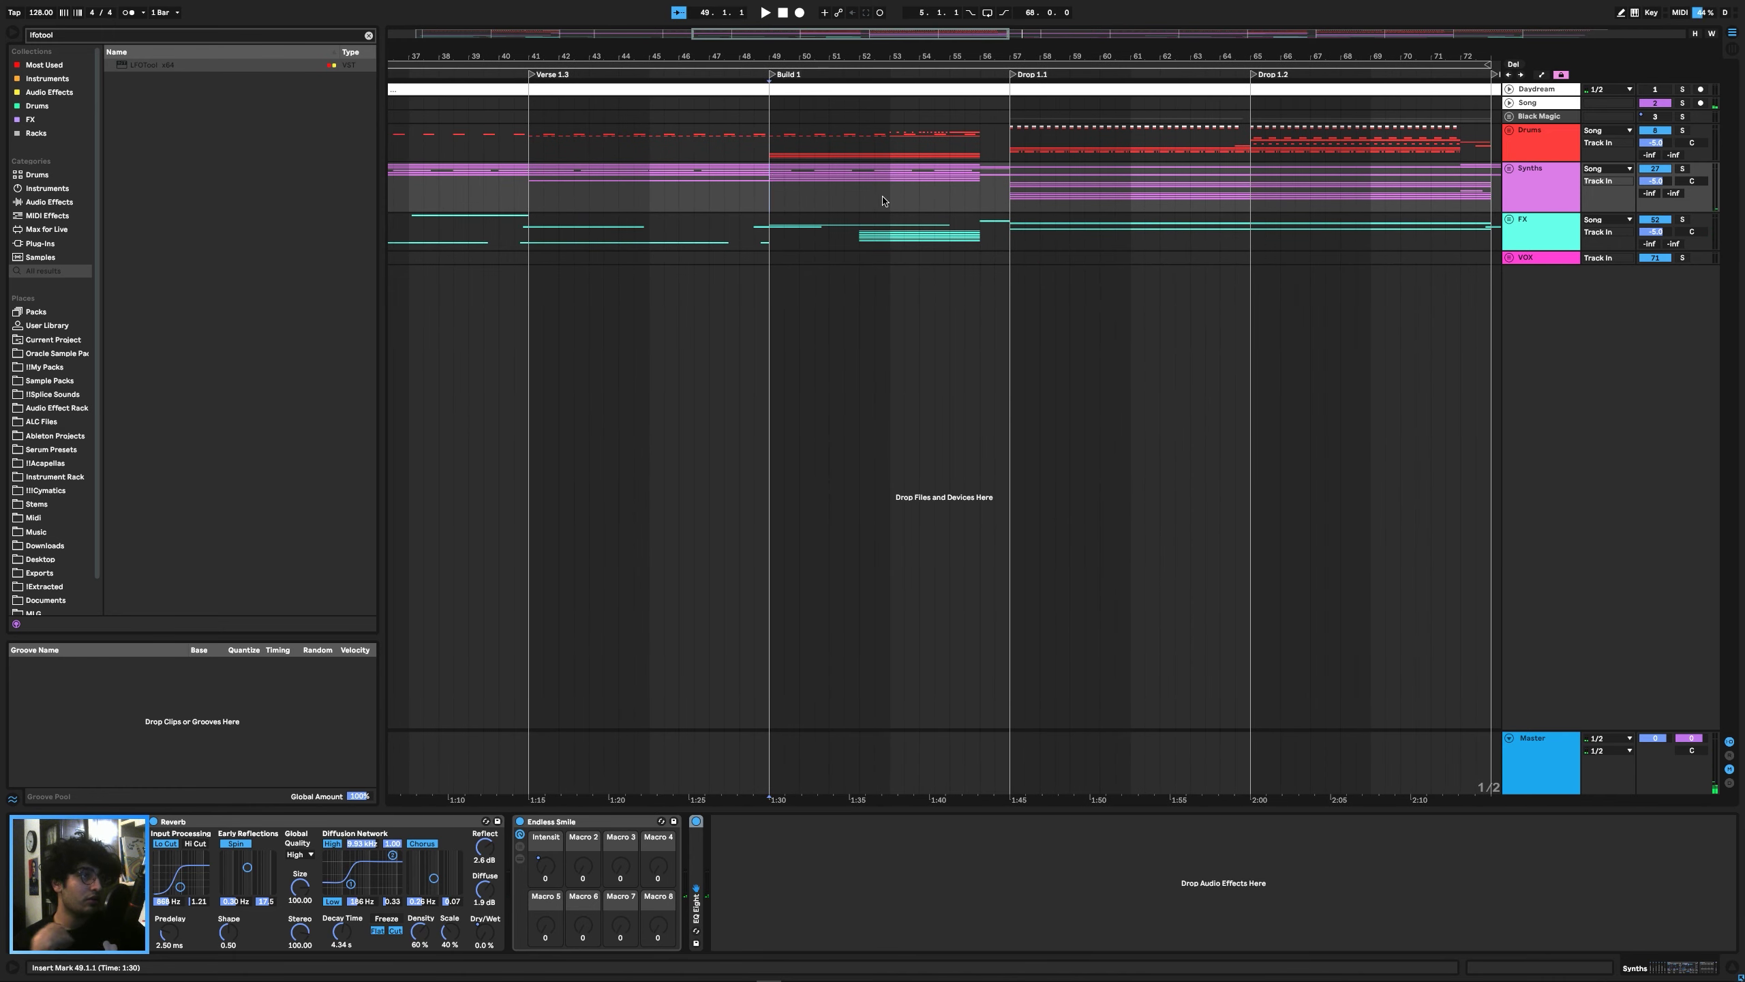
pyautogui.click(1510, 169)
pyautogui.scroll(-10, 859, 227)
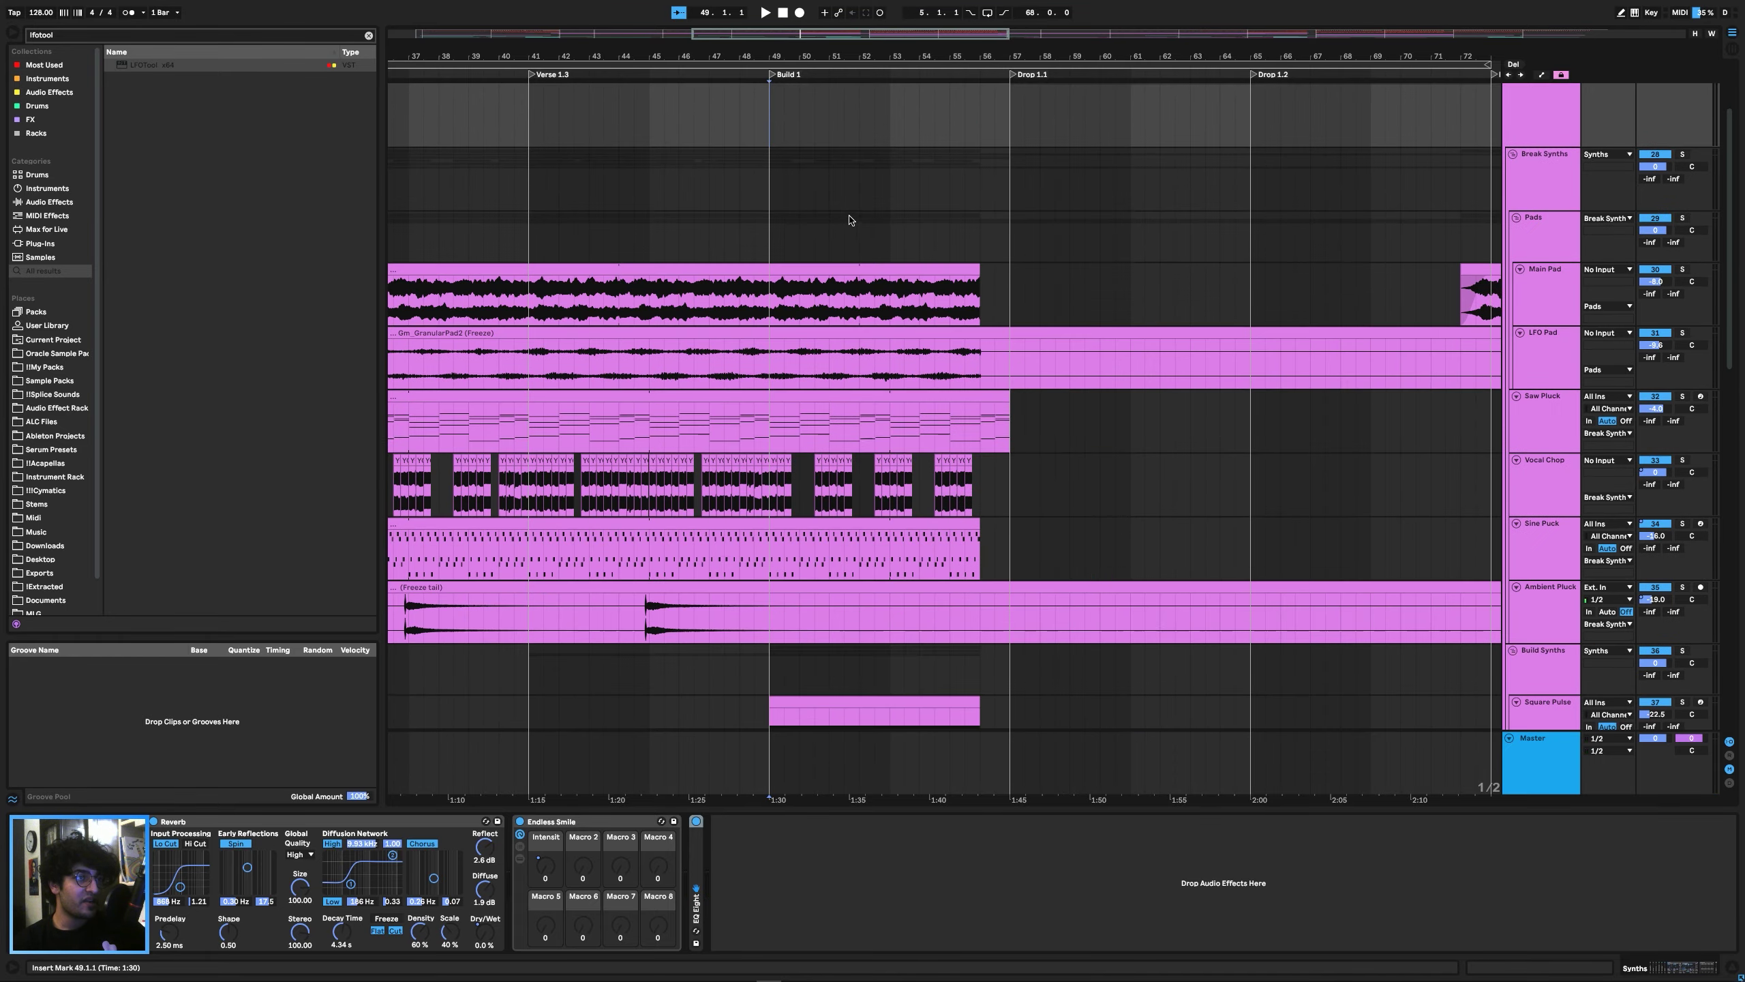
pyautogui.scroll(-12, 1048, 264)
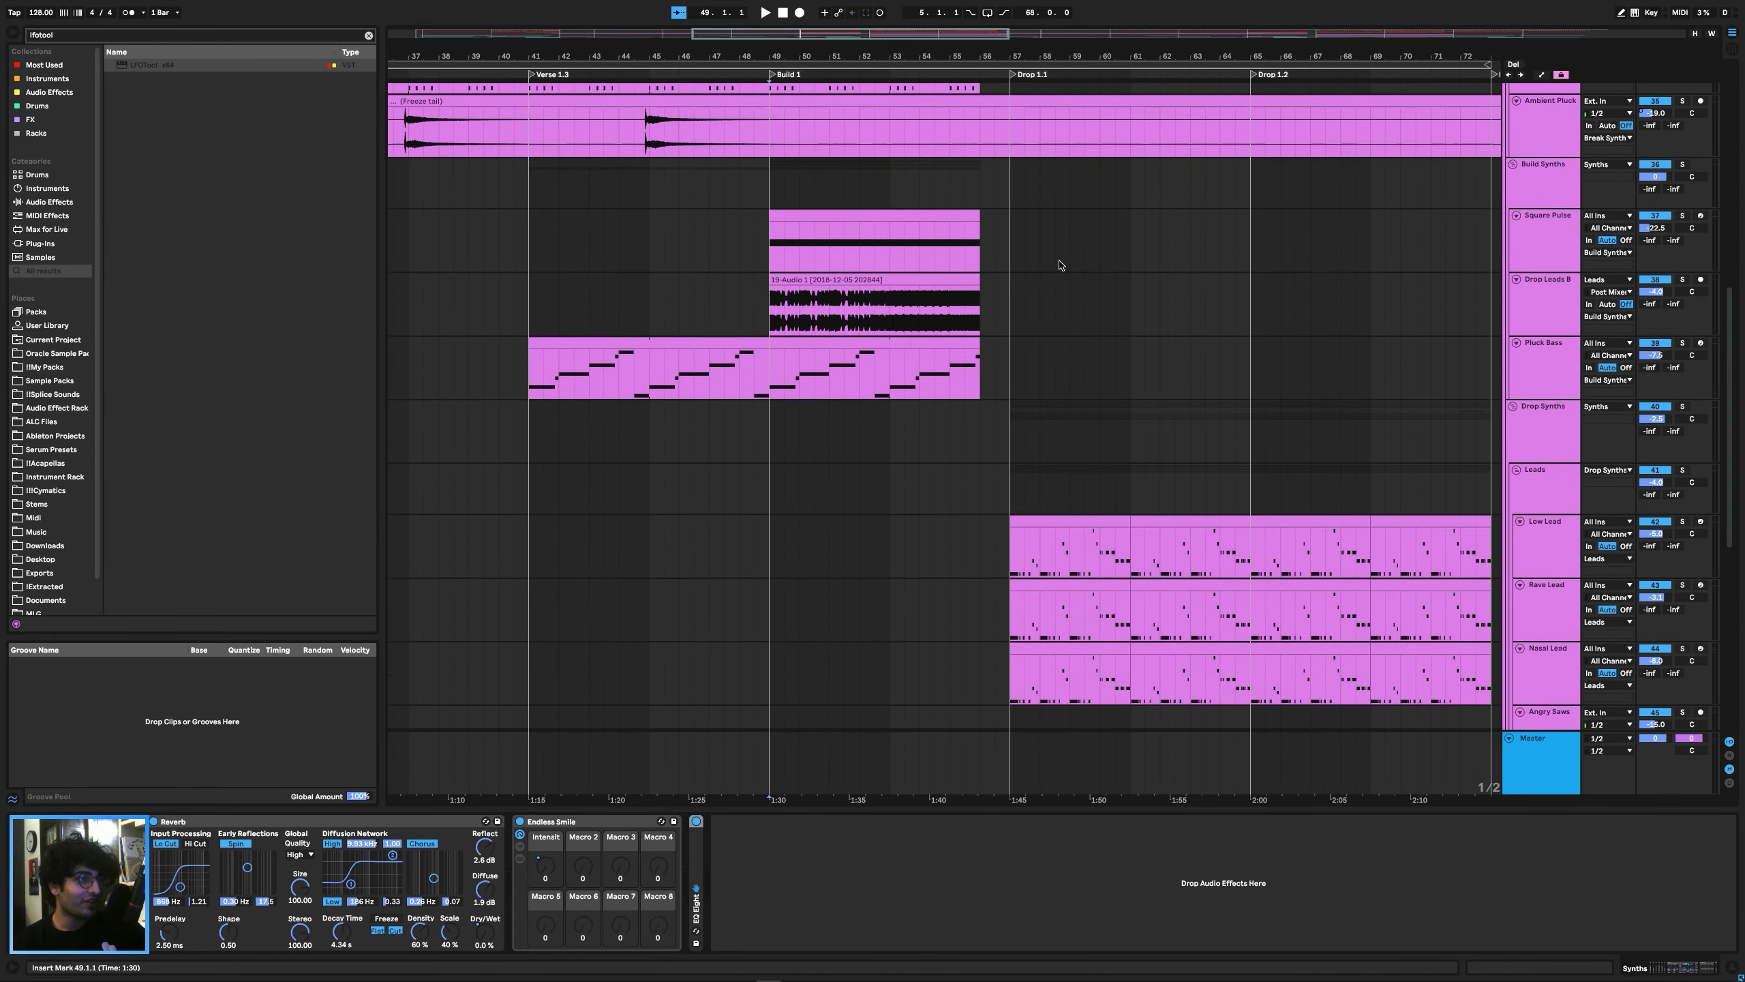
pyautogui.click(1008, 483)
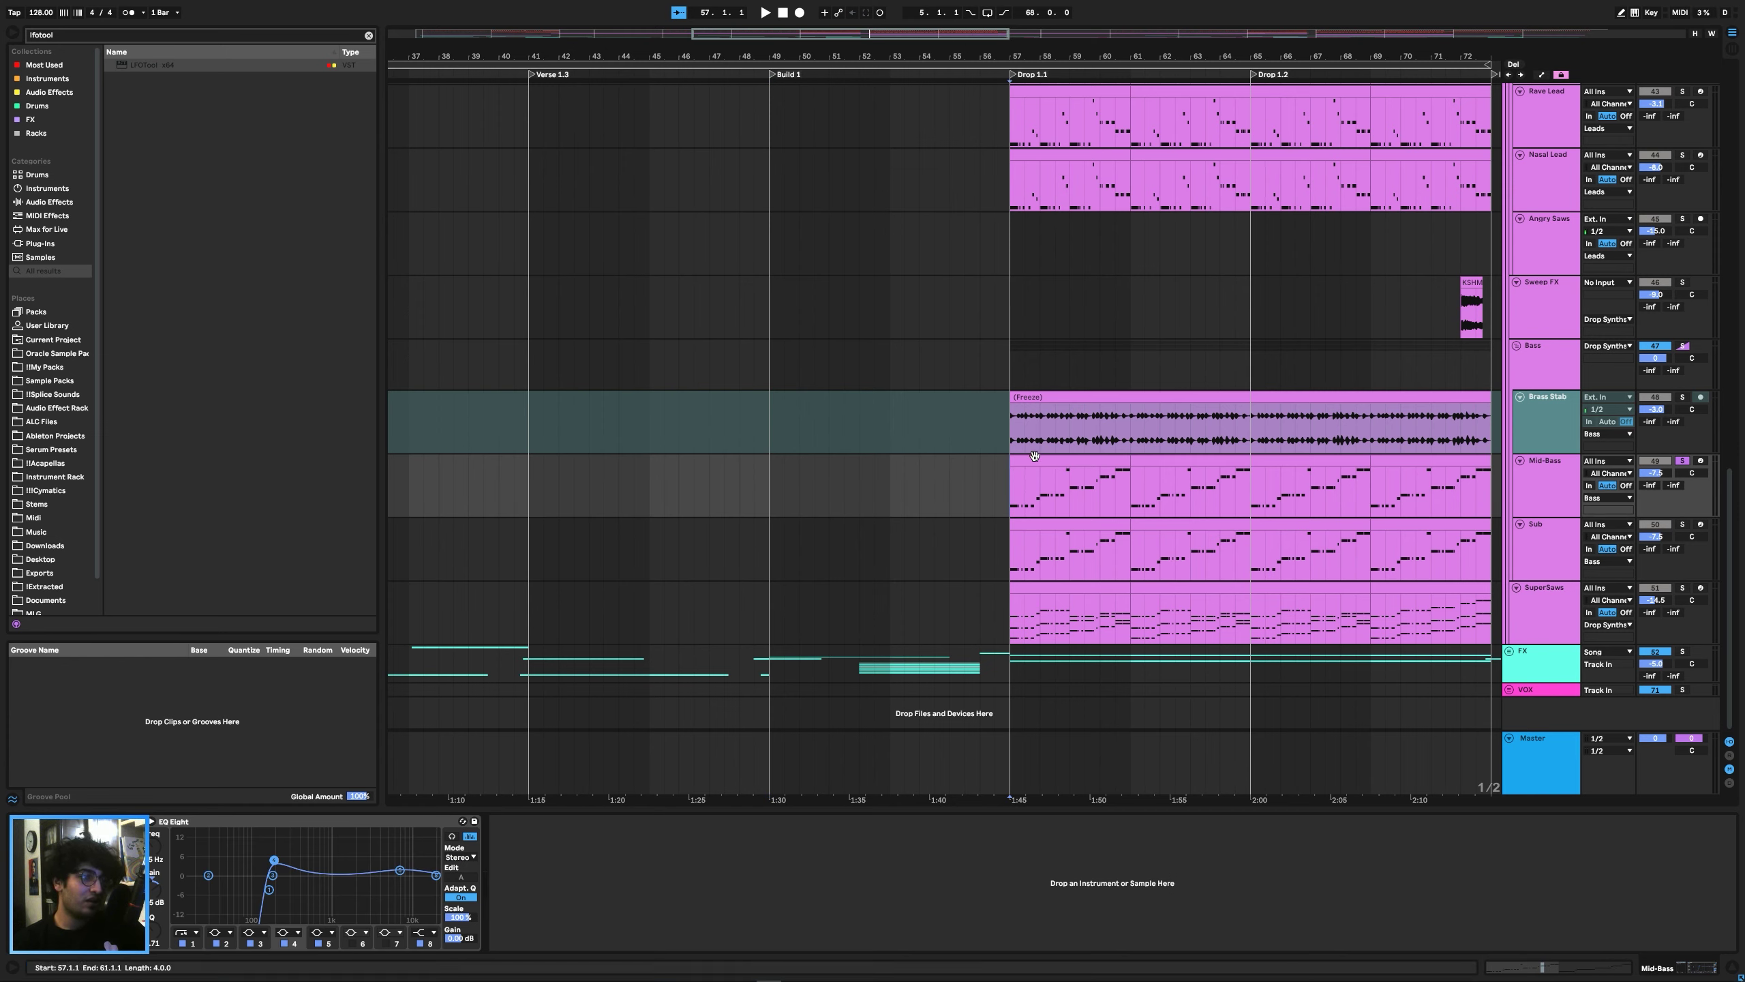
pyautogui.doubleClick(1031, 483)
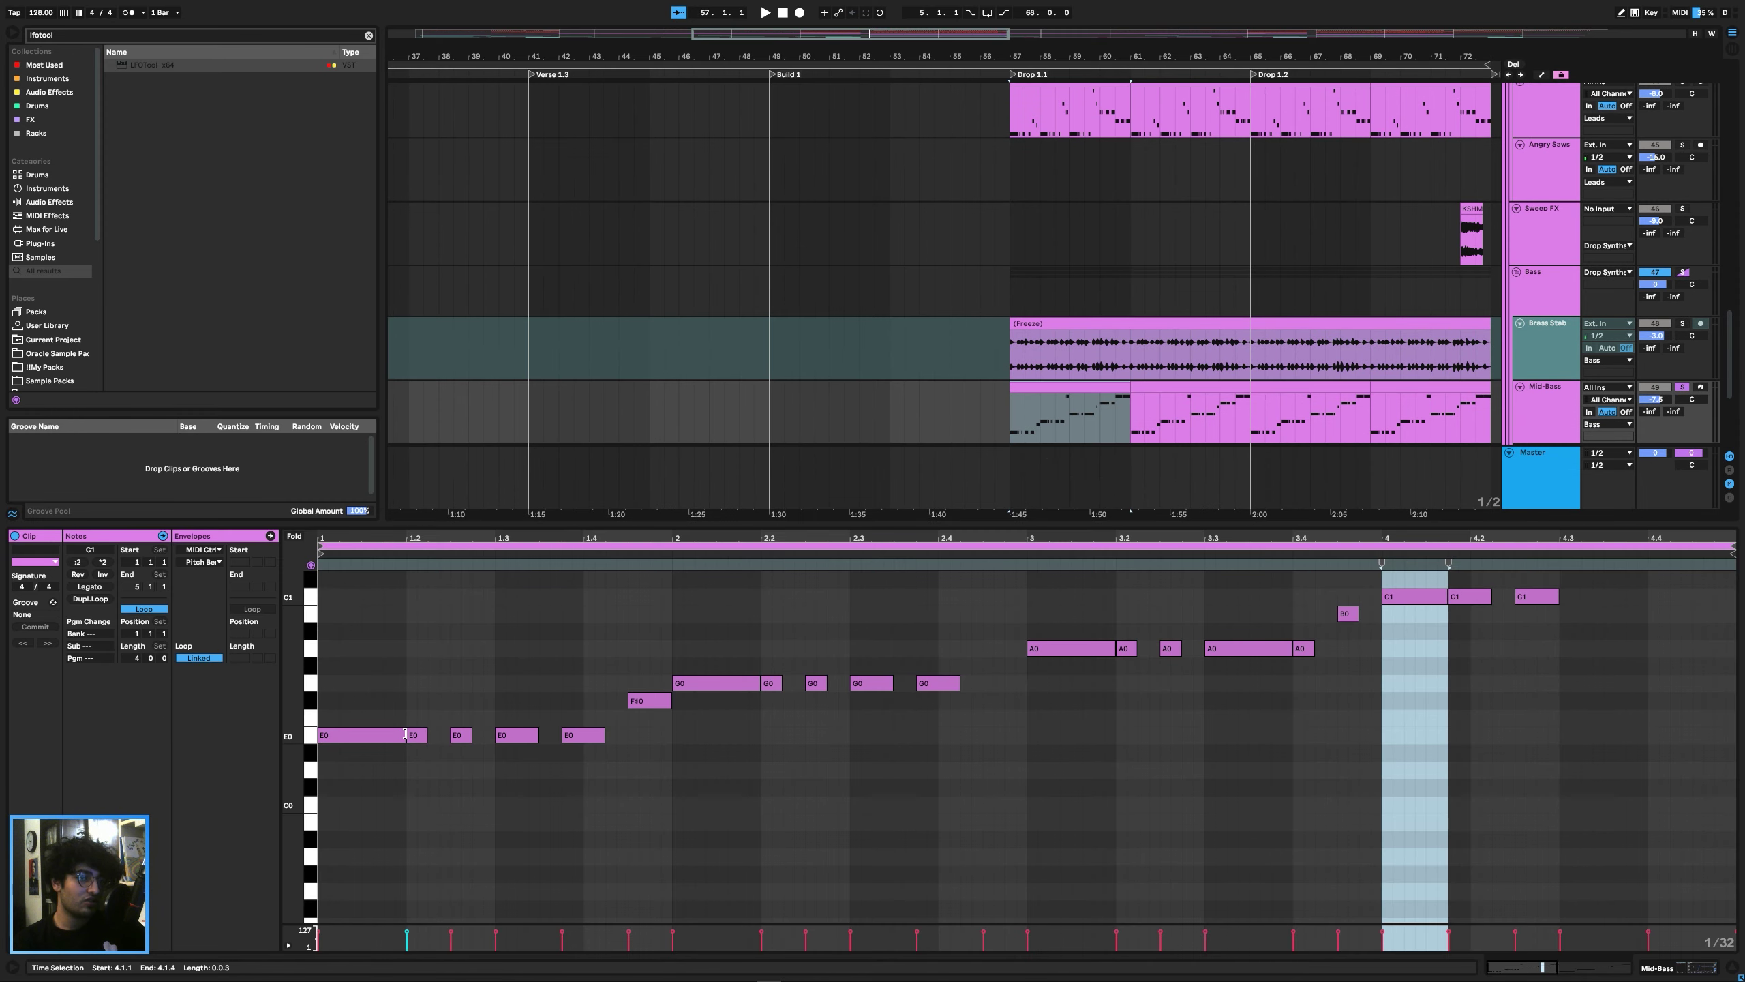
# Try turning the repeated E0, G0 and A0 notes into single long notes, audition the bassline and undo the edits.
pyautogui.moveTo(404, 735); pyautogui.dragTo(416, 734)
pyautogui.moveTo(557, 739); pyautogui.dragTo(1216, 654)
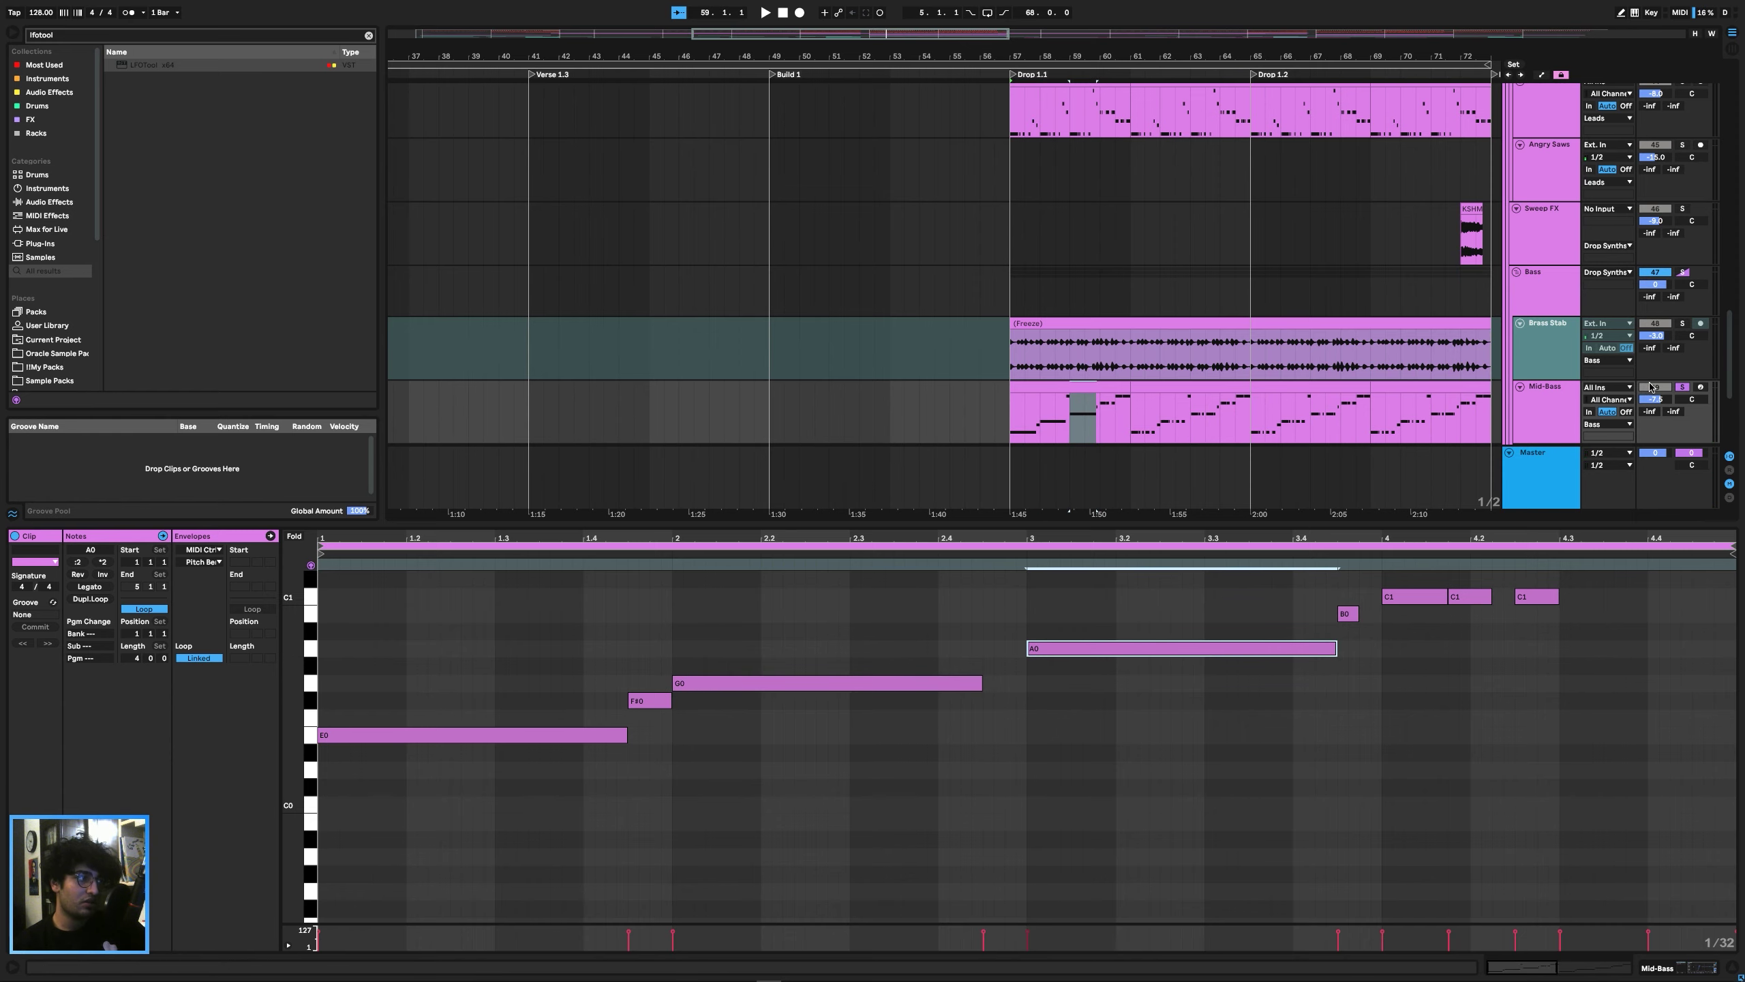
pyautogui.press('space')
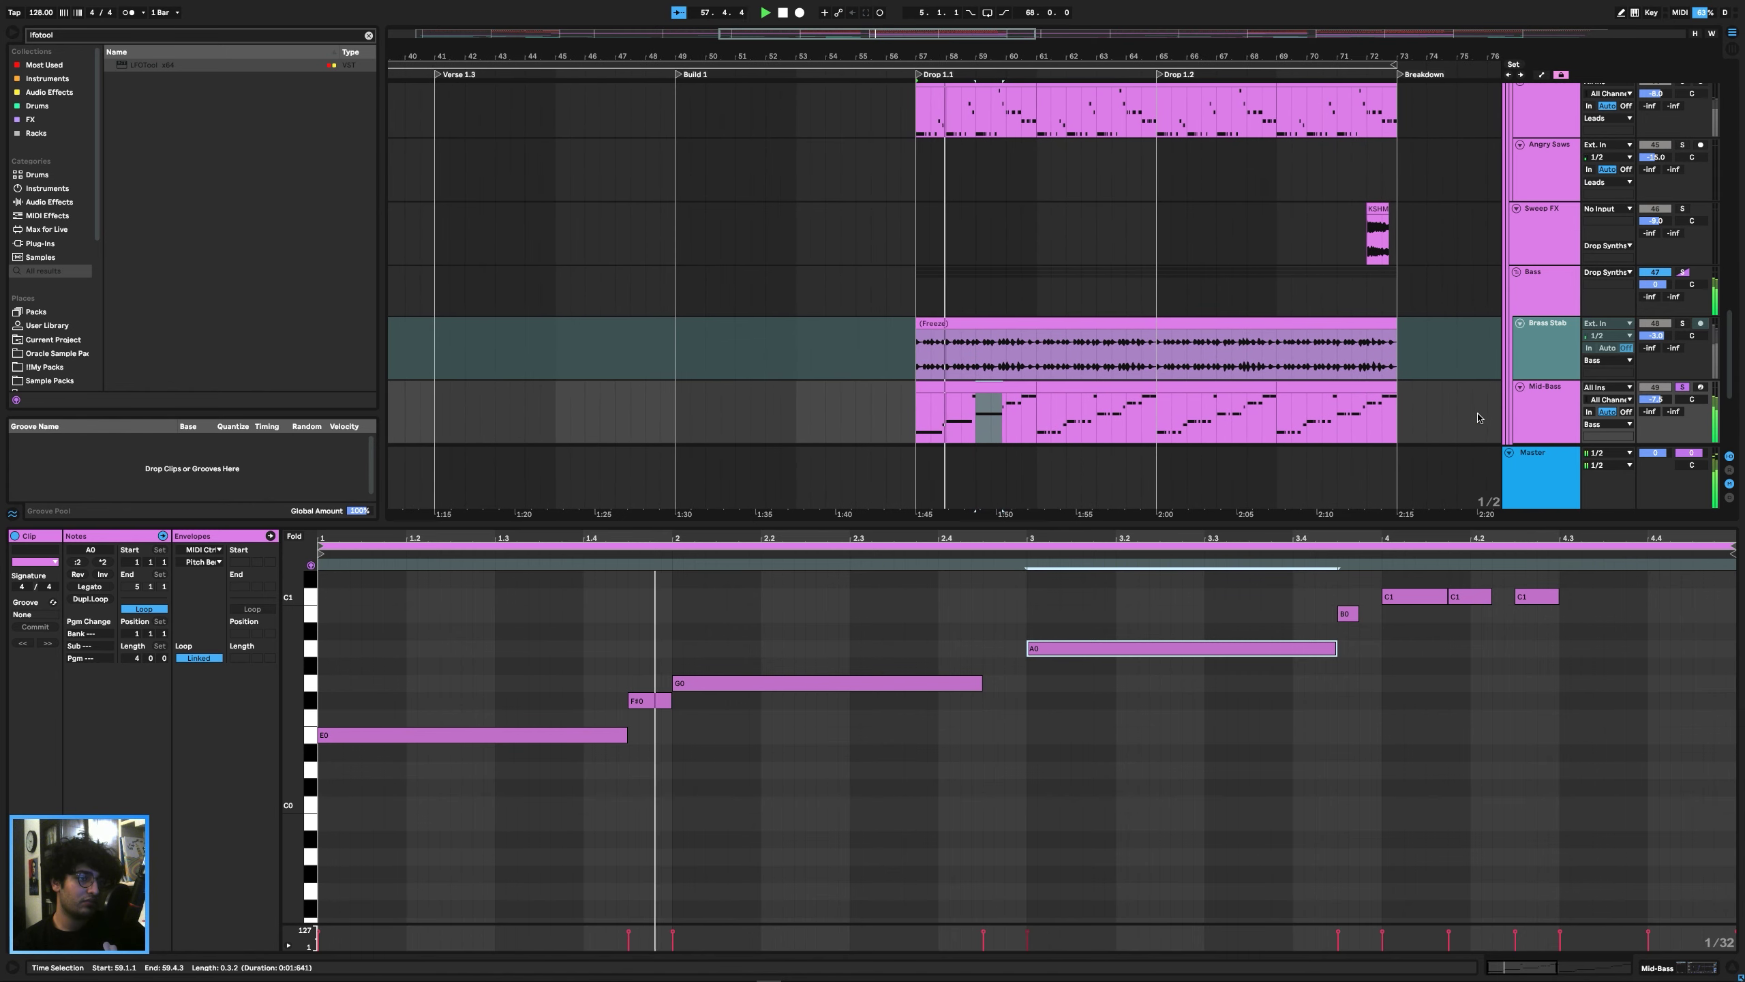
pyautogui.press('space')
pyautogui.hotkey('ctrl', 'z')
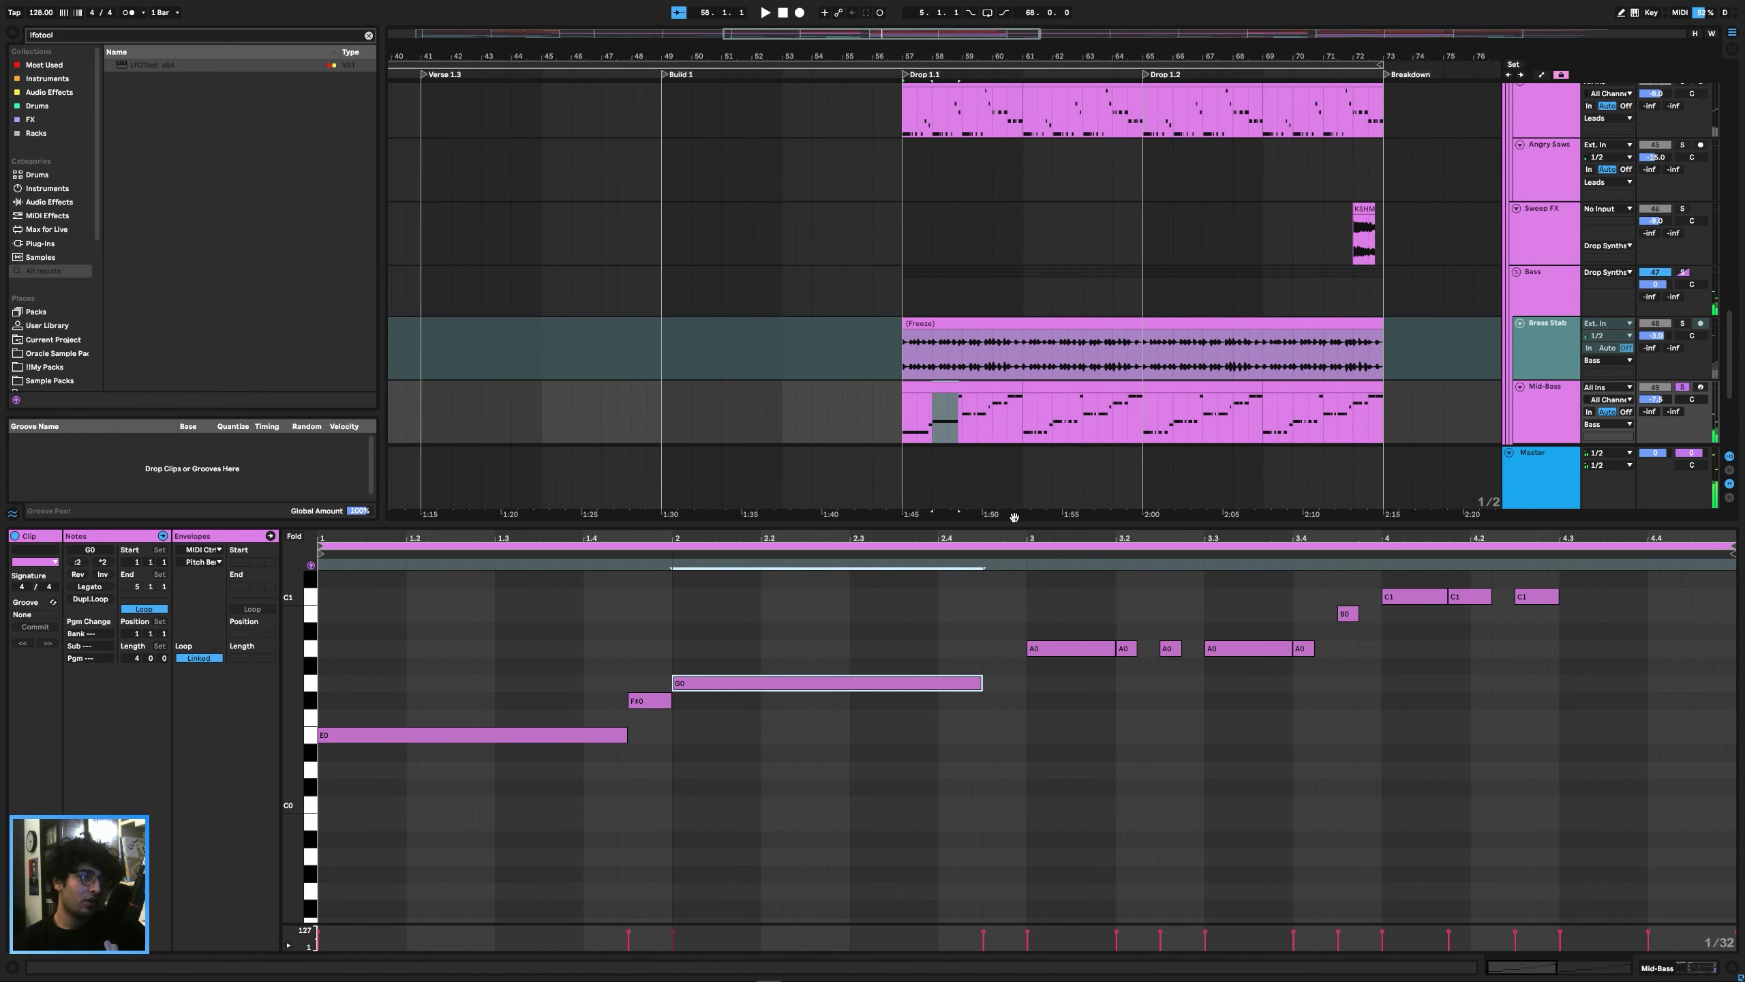
pyautogui.hotkey('ctrl', 'z')
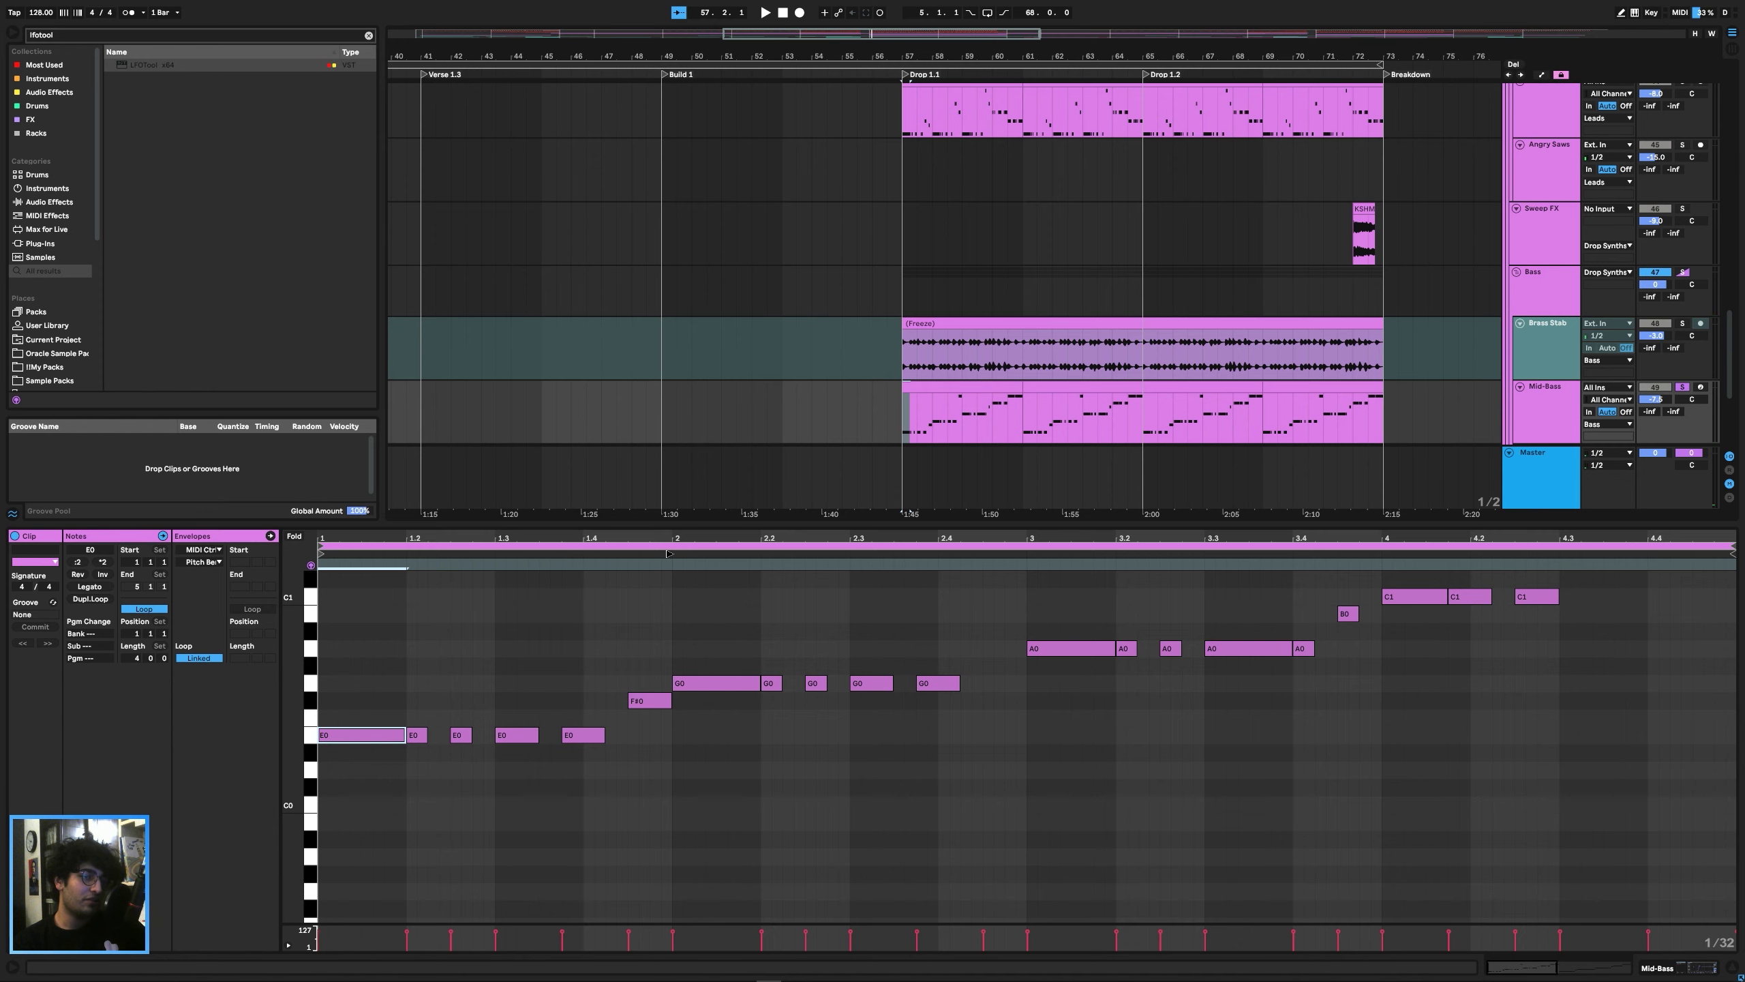
# Audition the original Mid-Bass rhythm and the soloed Bass group from Drop 1.1, and display the Brass Stab device chain.
pyautogui.press('space')
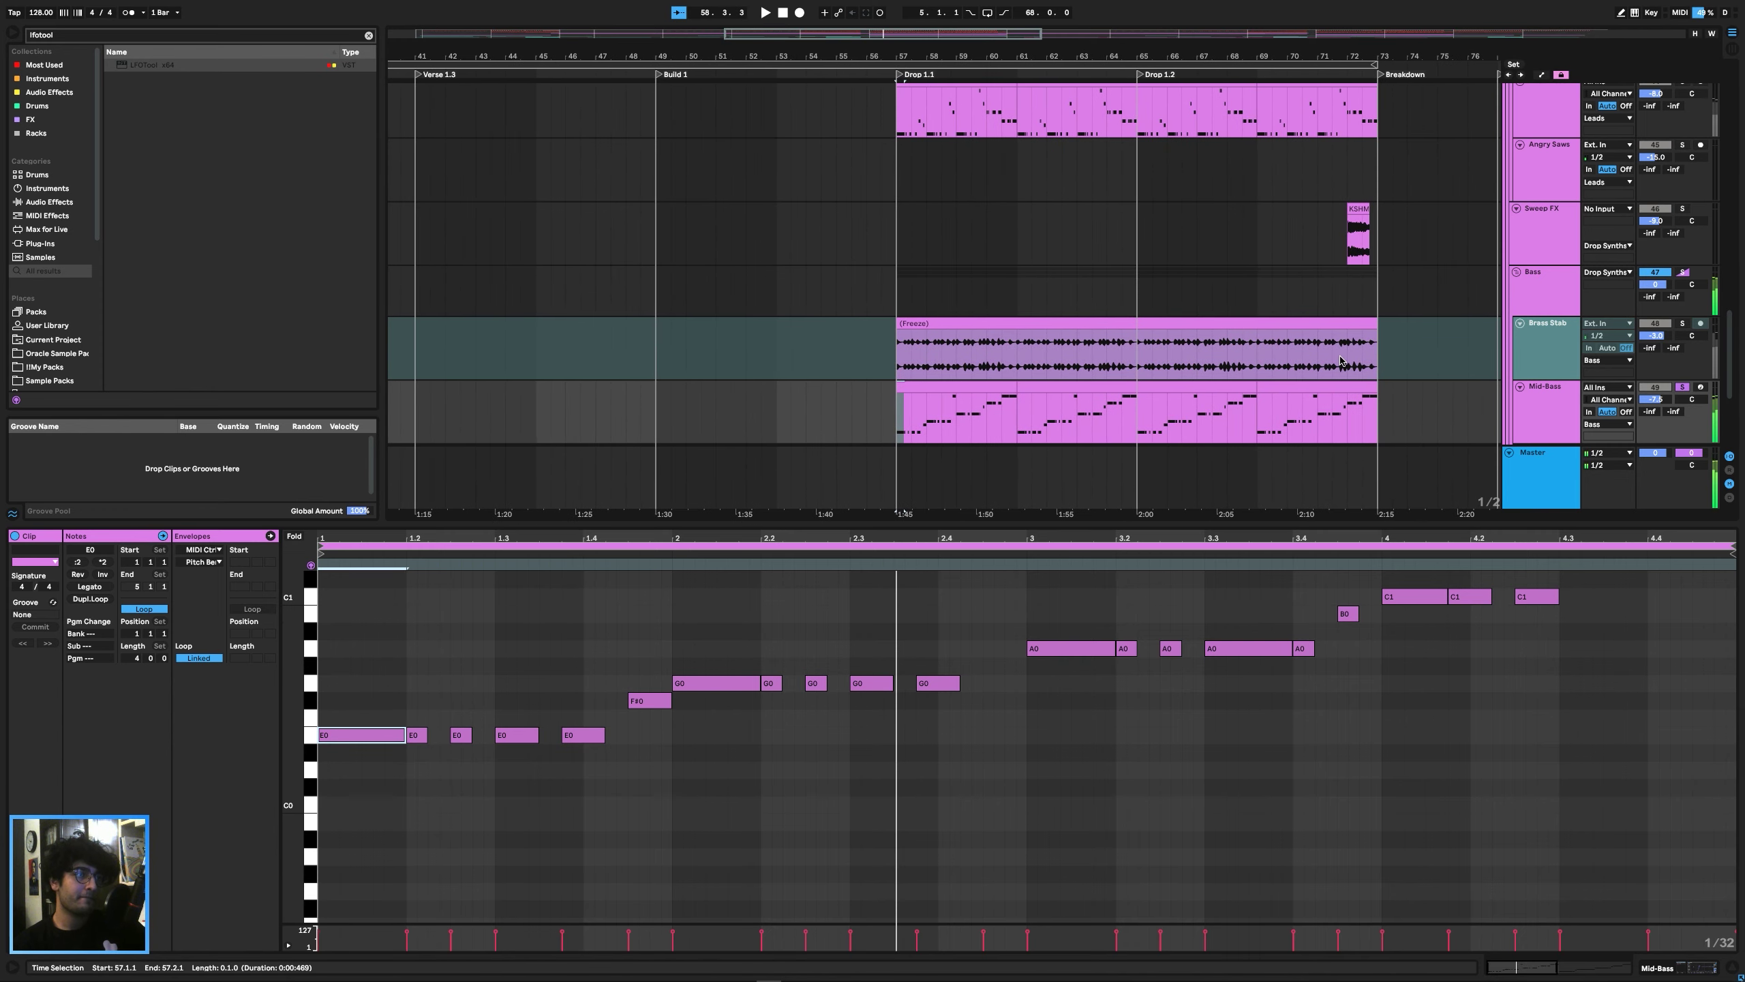
pyautogui.hotkey('ctrl', 'alt', 'l')
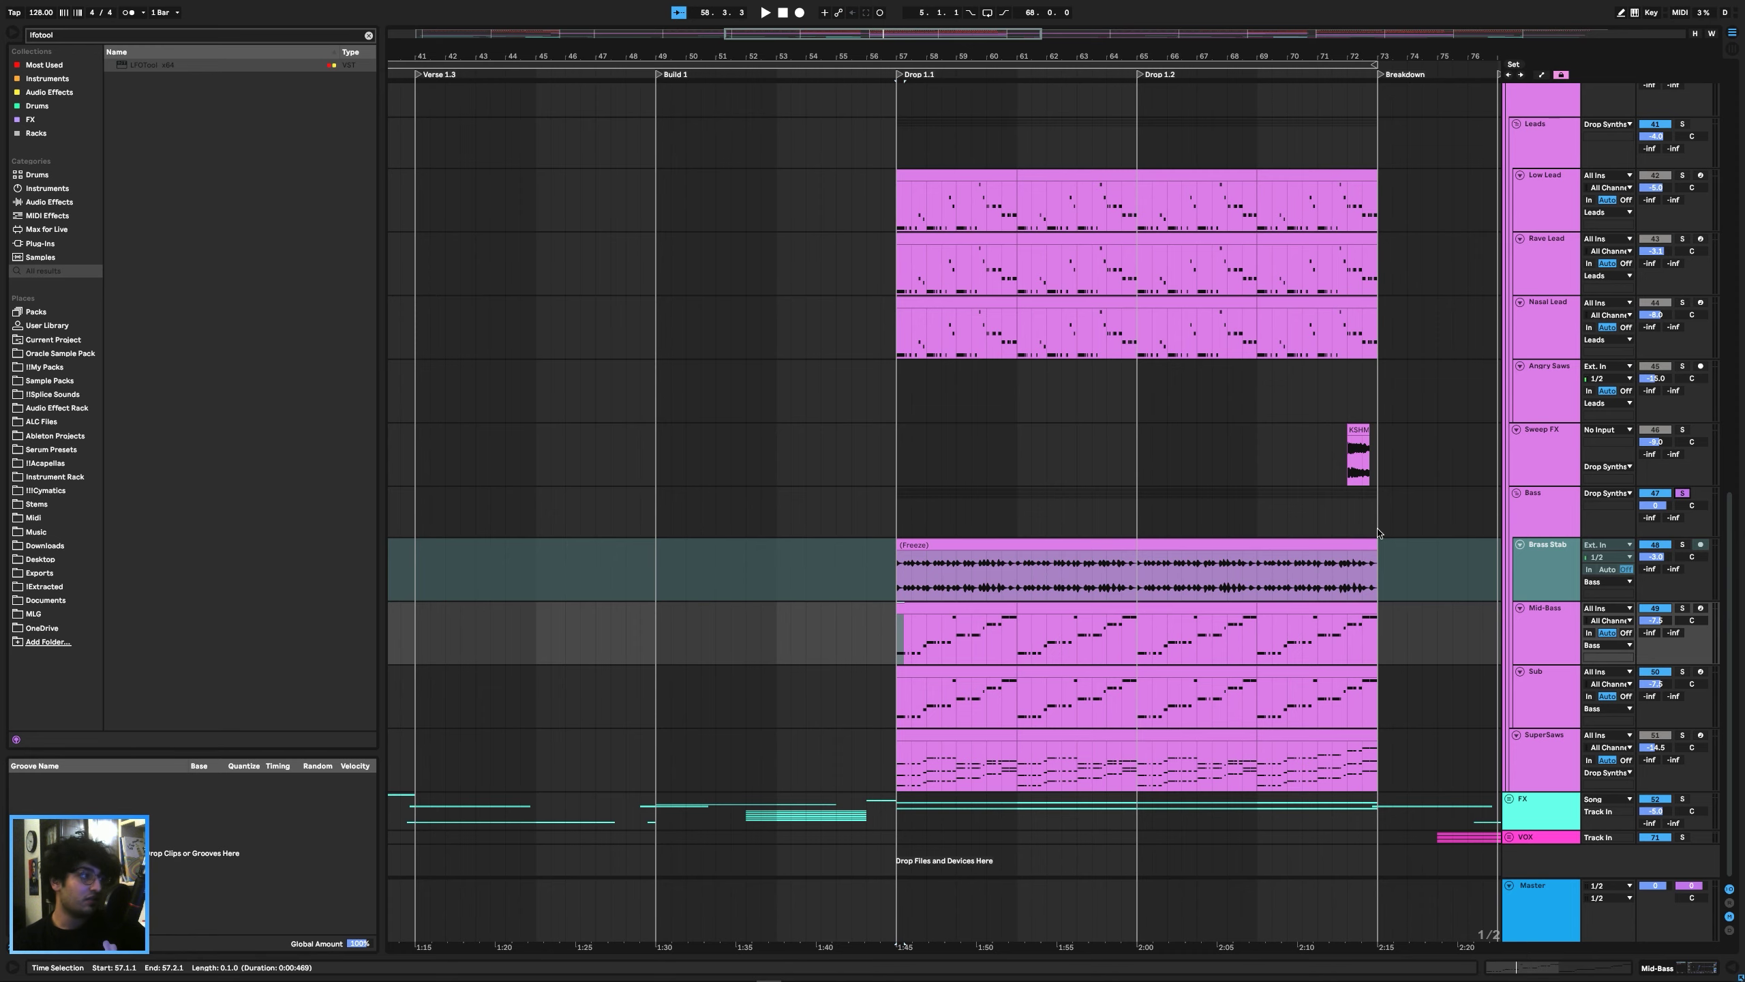
pyautogui.press('space')
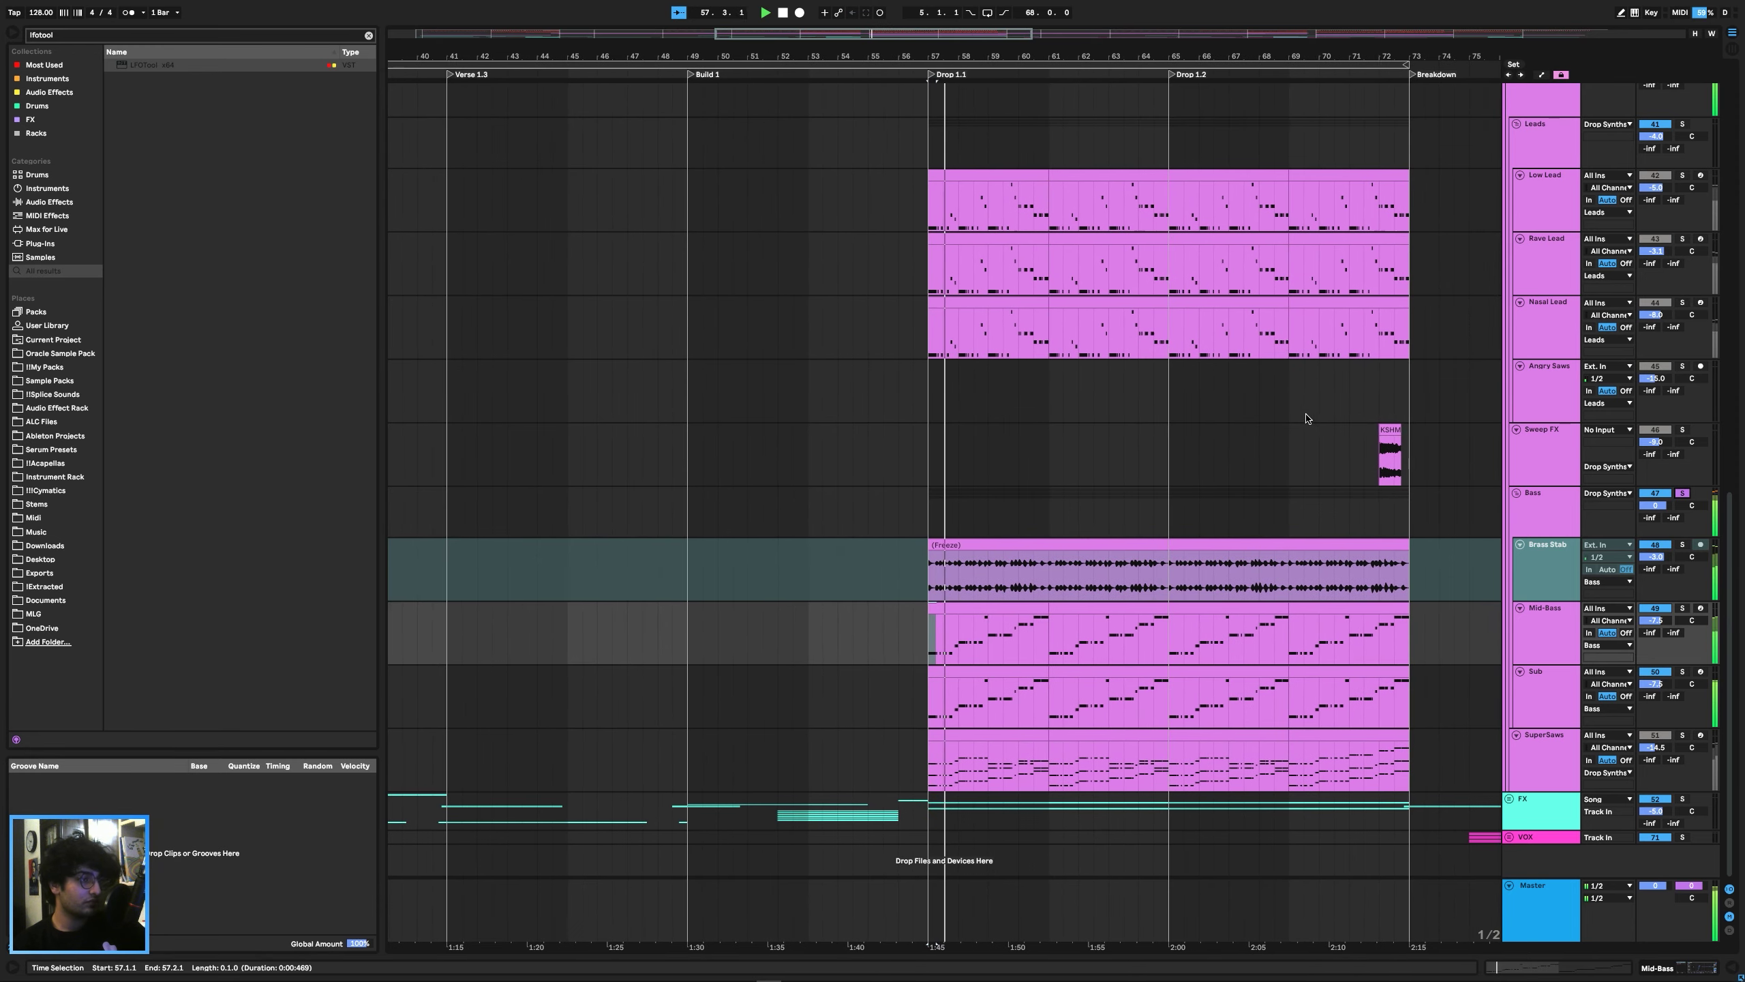
pyautogui.click(1559, 549)
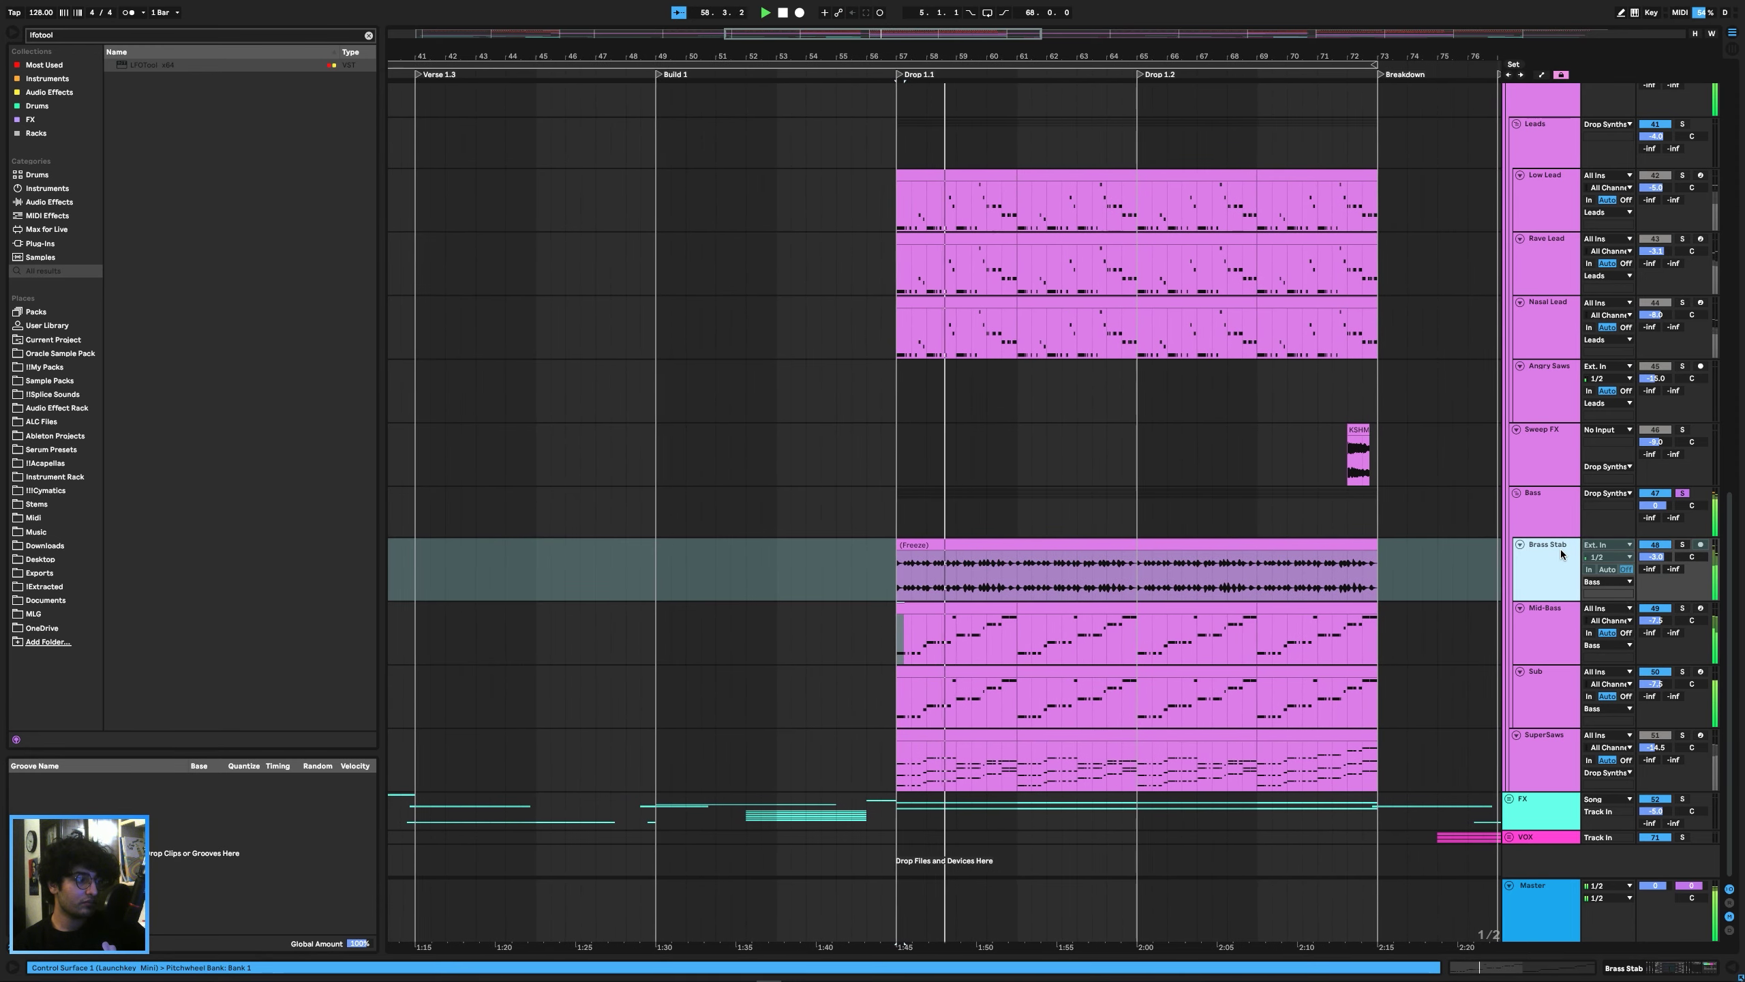
pyautogui.click(1639, 964)
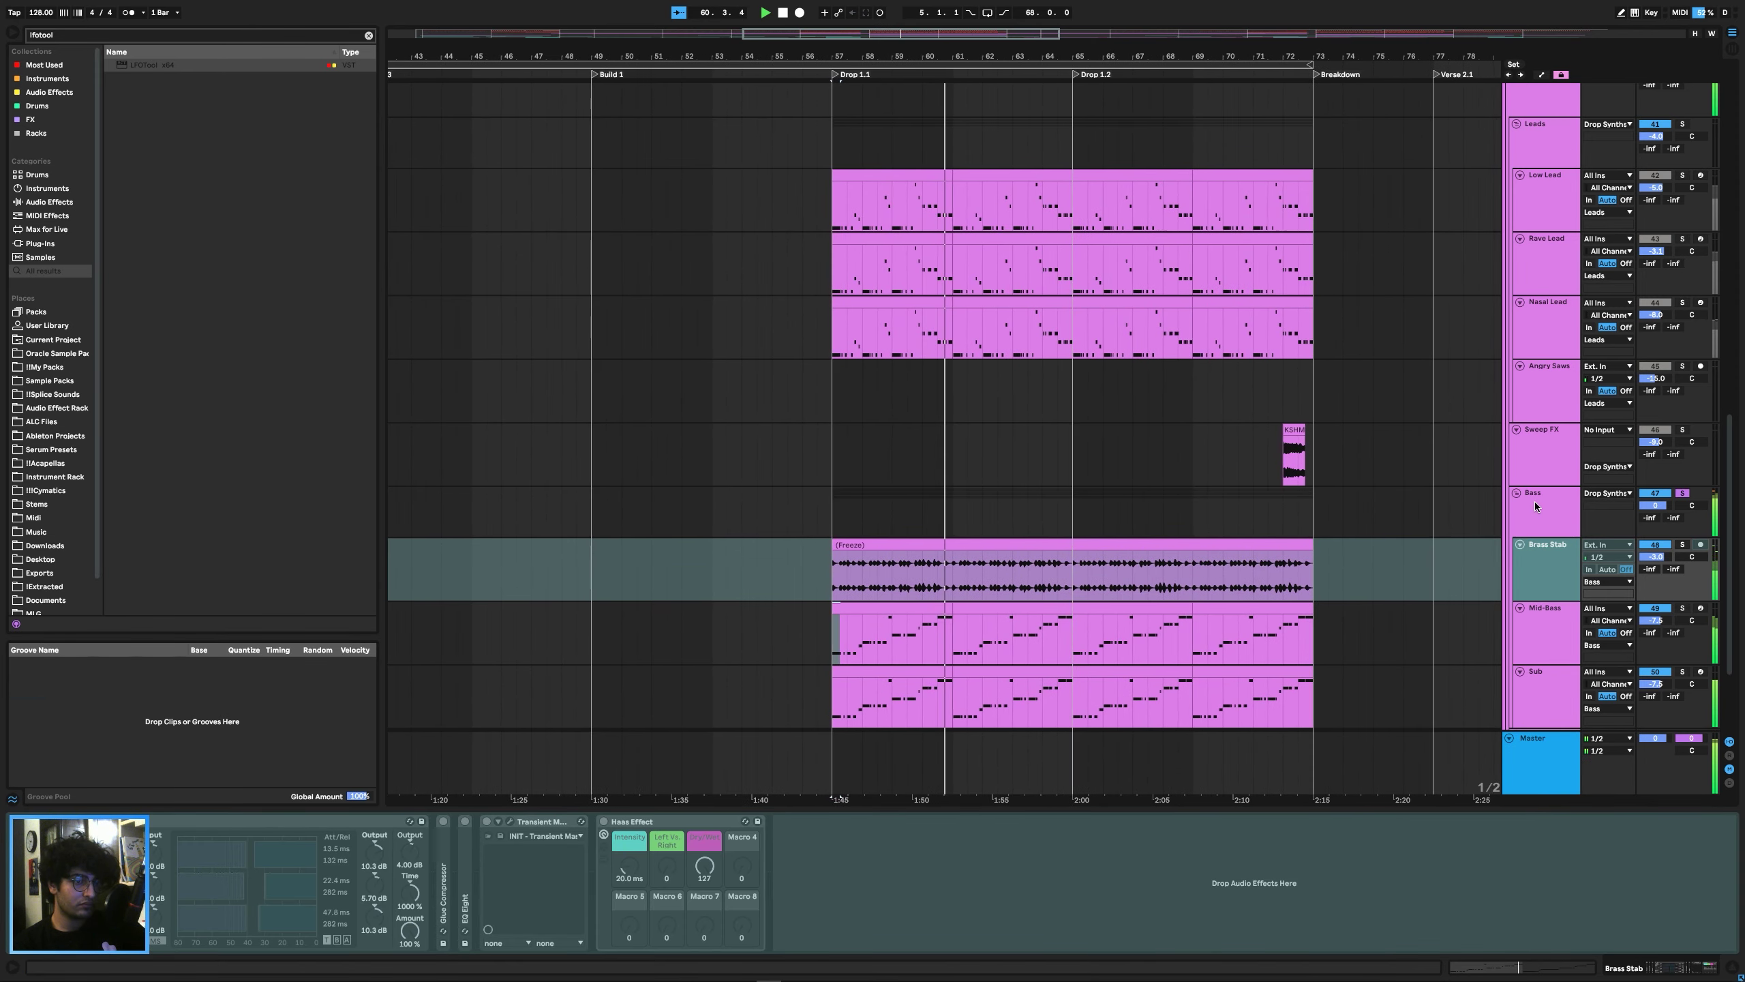
# Solo the SuperSaws track and play its first clip from Drop 1.1.
pyautogui.scroll(-3, 1536, 506)
pyautogui.click(730, 485)
pyautogui.moveTo(800, 606); pyautogui.dragTo(921, 589)
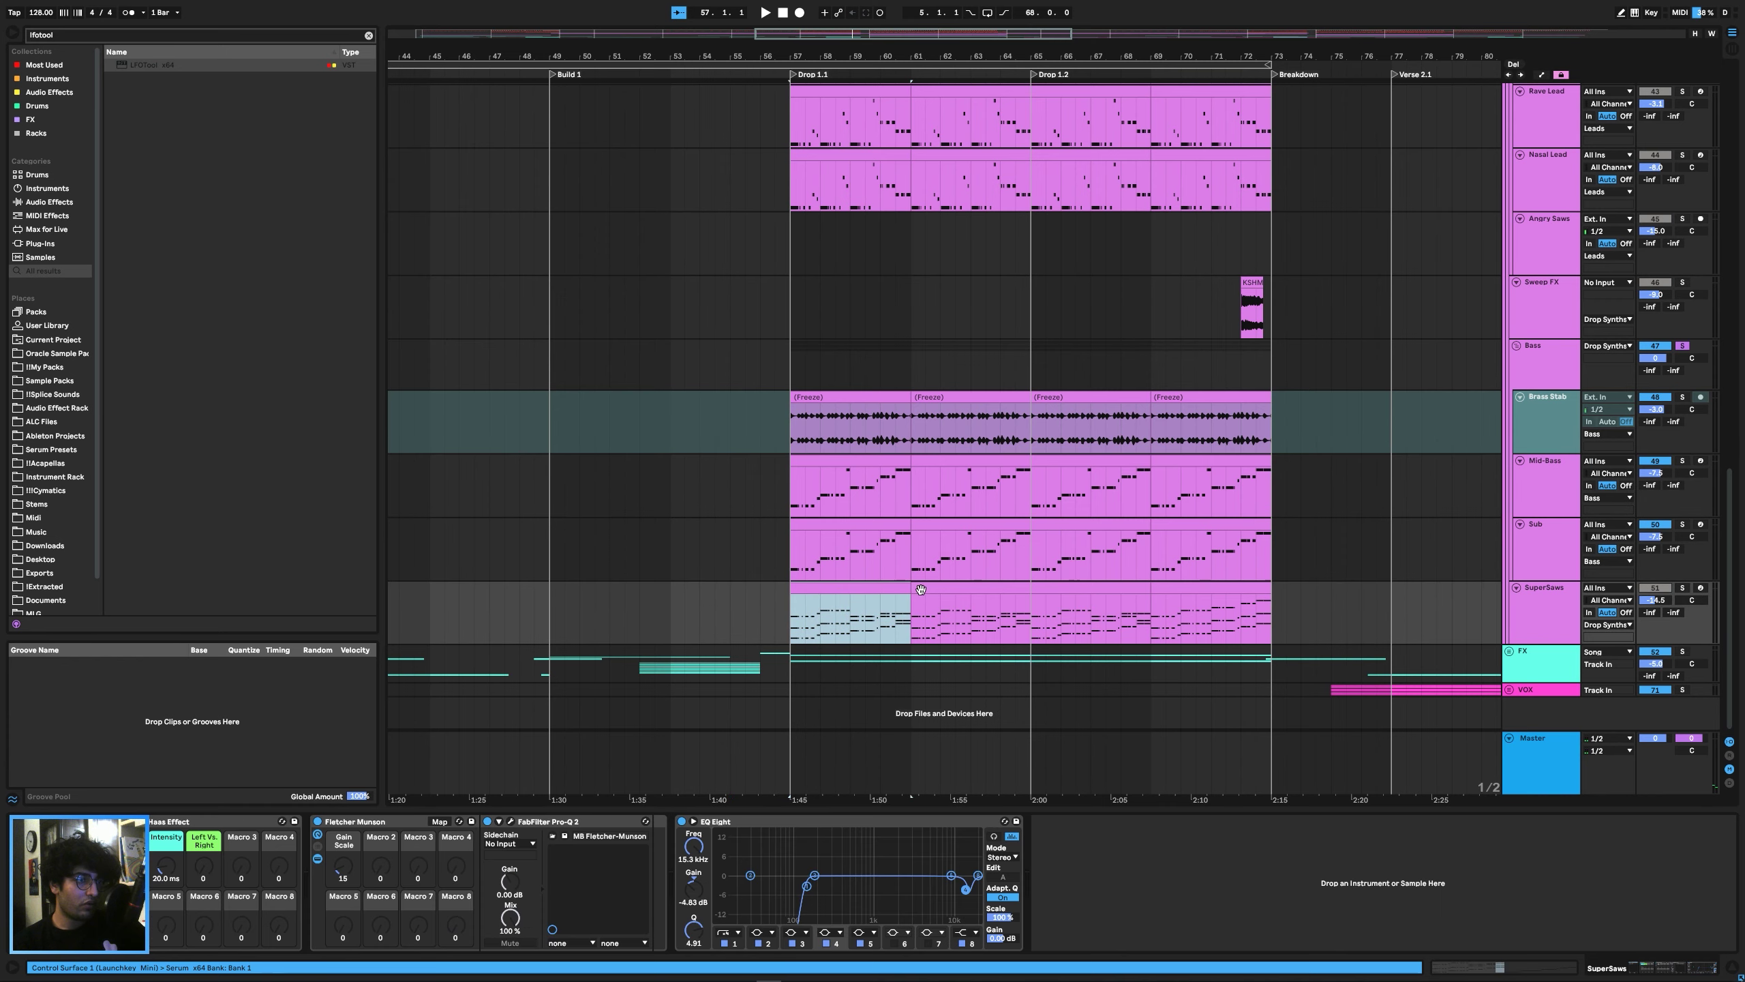
pyautogui.click(813, 587)
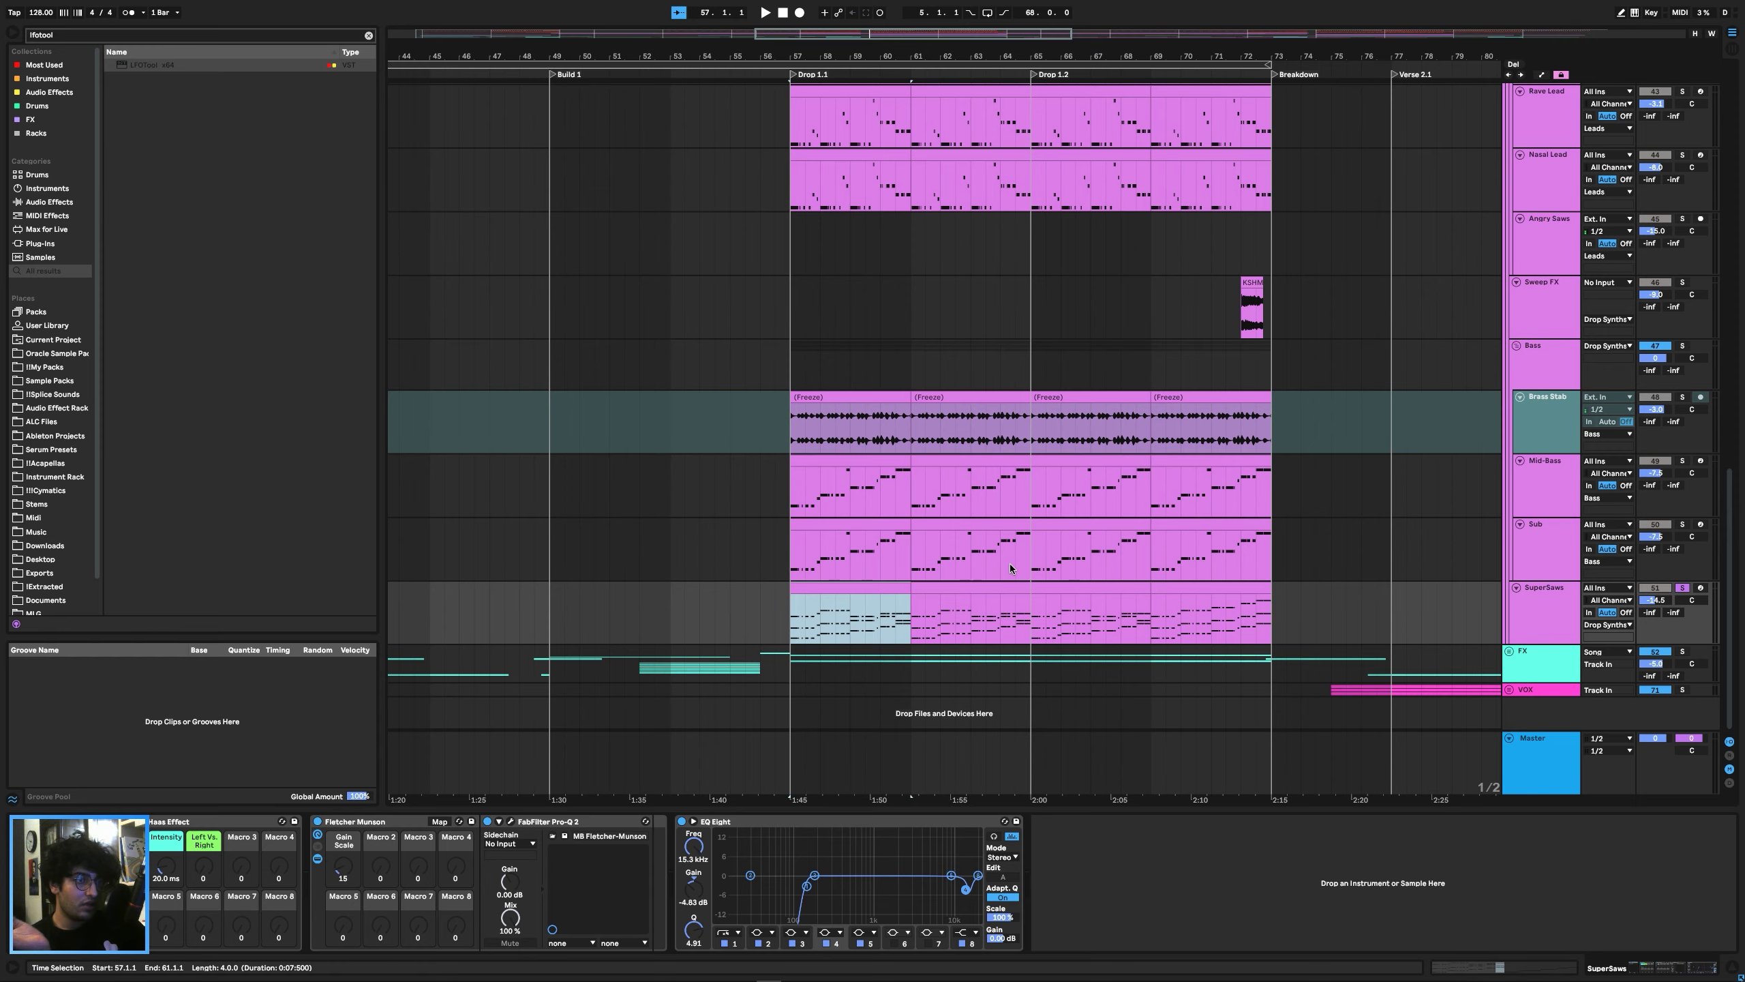
pyautogui.press('space')
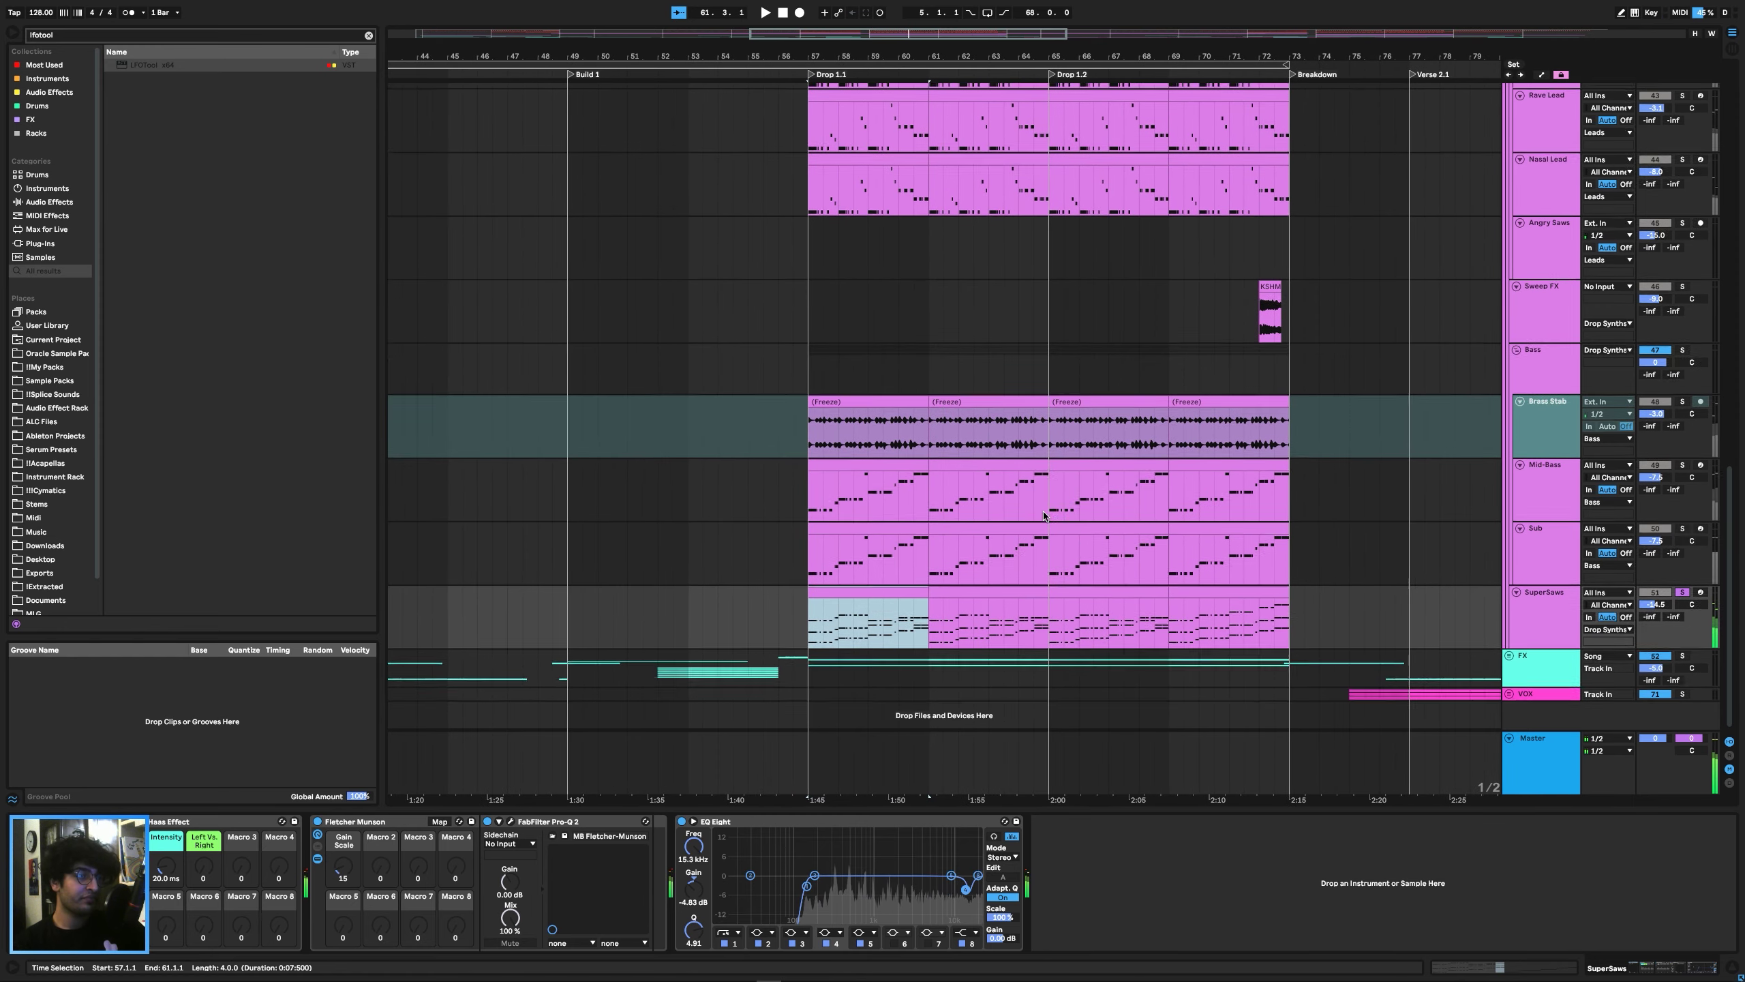
# Solo the Leads group and examine the device chains of the Low Lead, Rave Lead and Nasal Lead tracks.
pyautogui.scroll(4, 1043, 516)
pyautogui.scroll(-4, 1043, 516)
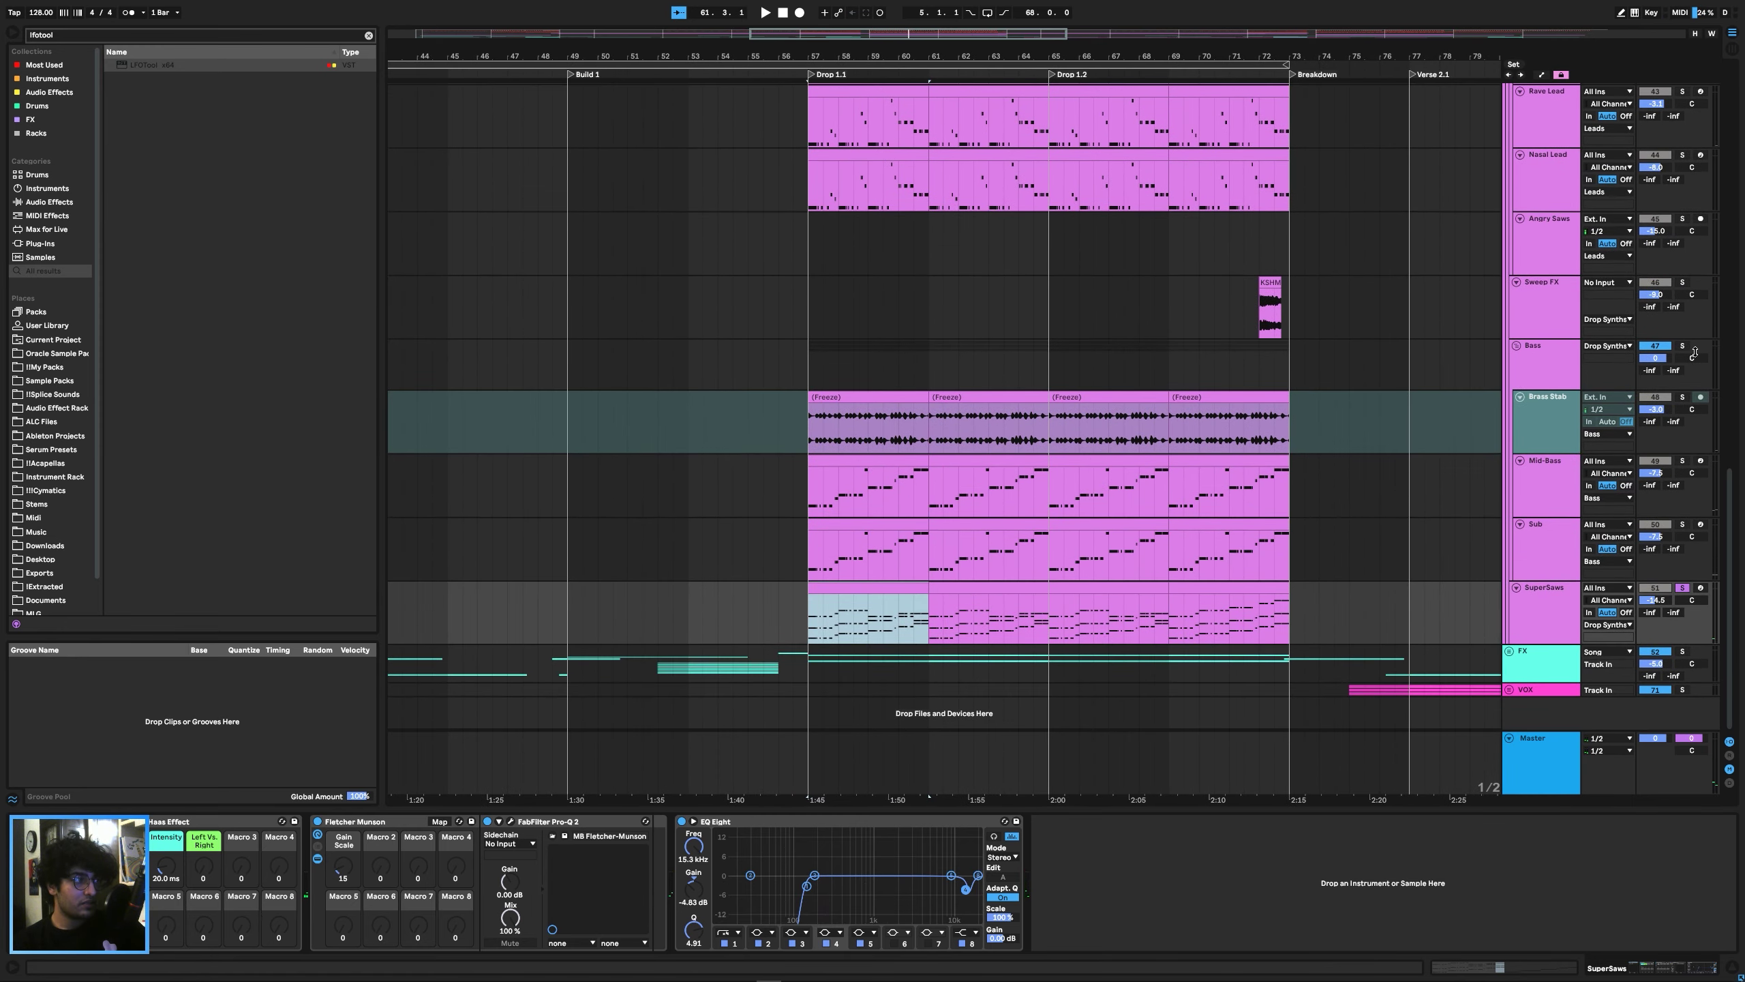
pyautogui.scroll(1, 1561, 403)
pyautogui.scroll(6, 1562, 404)
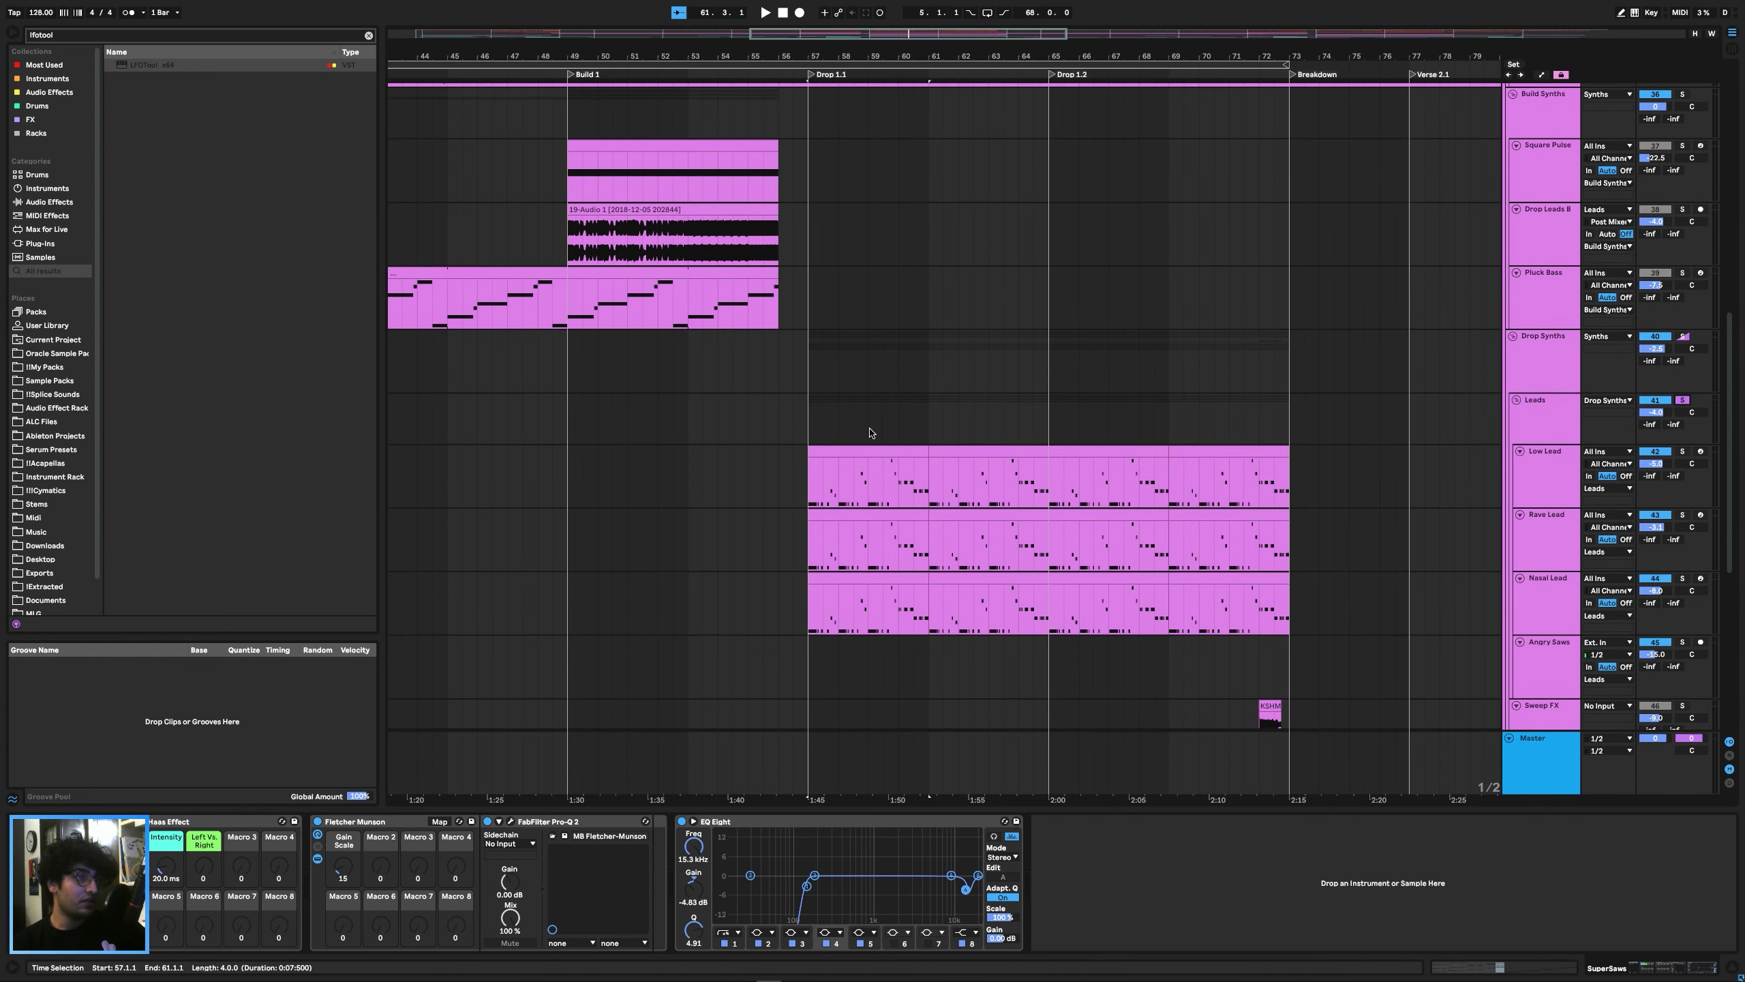
pyautogui.click(804, 414)
pyautogui.click(1535, 470)
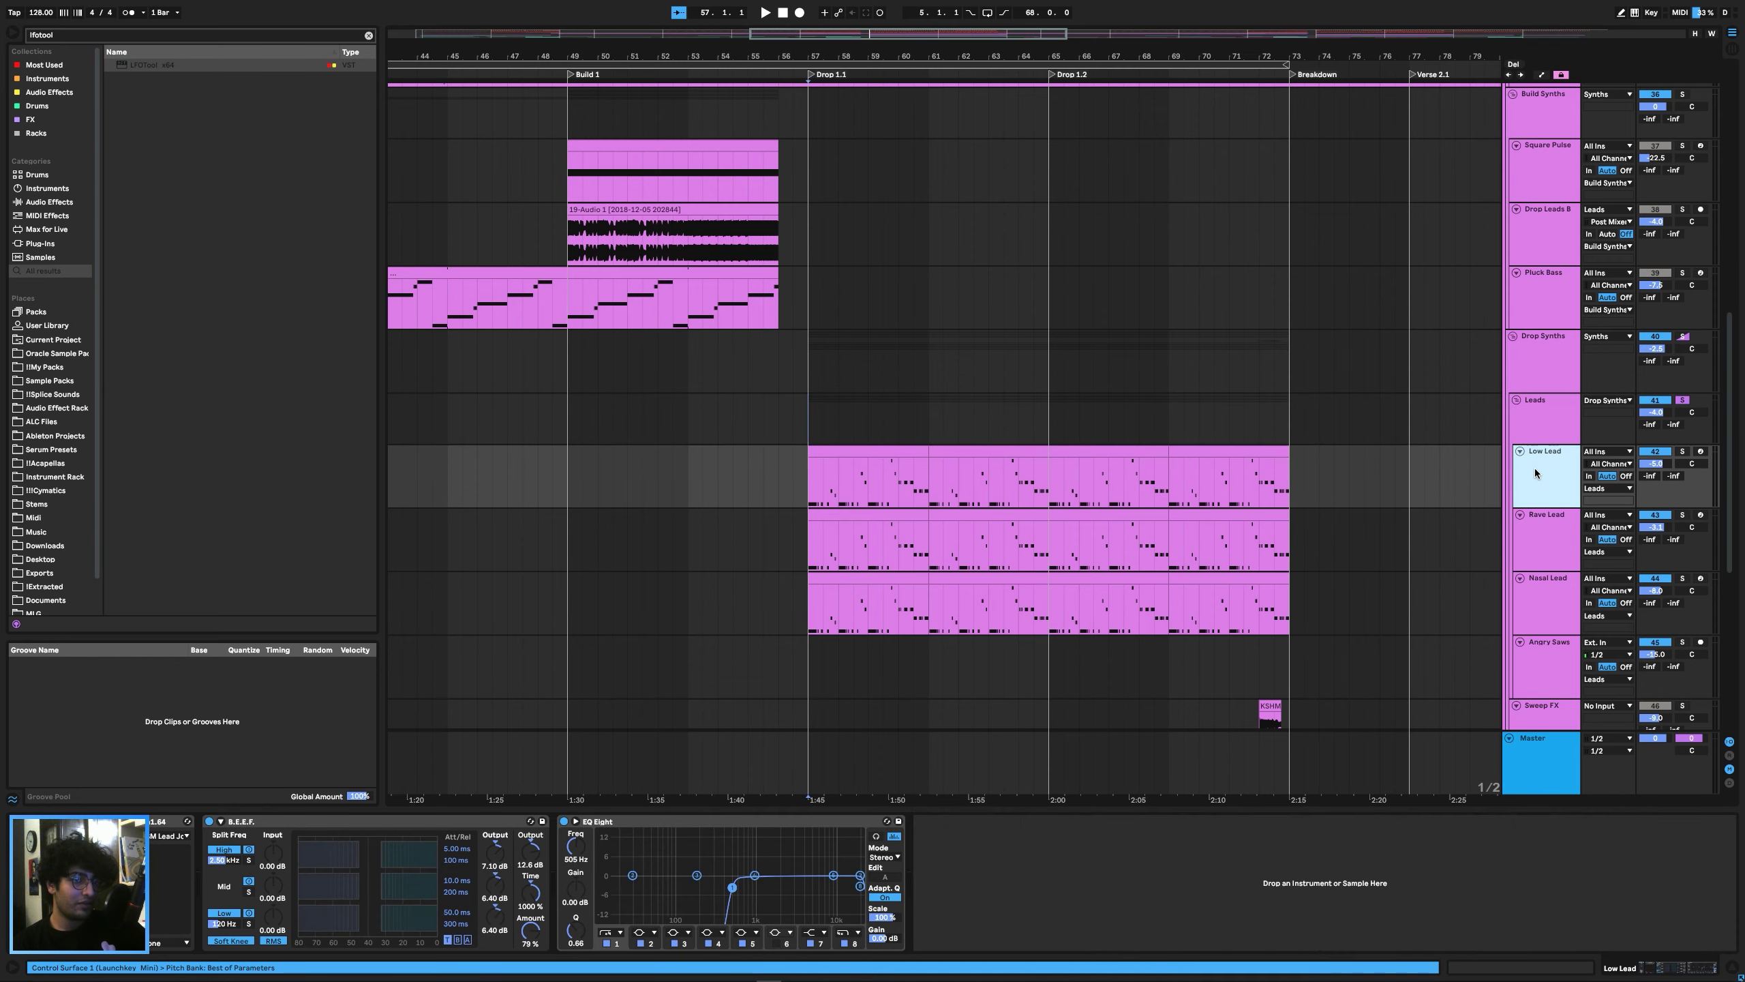
pyautogui.press('Down')
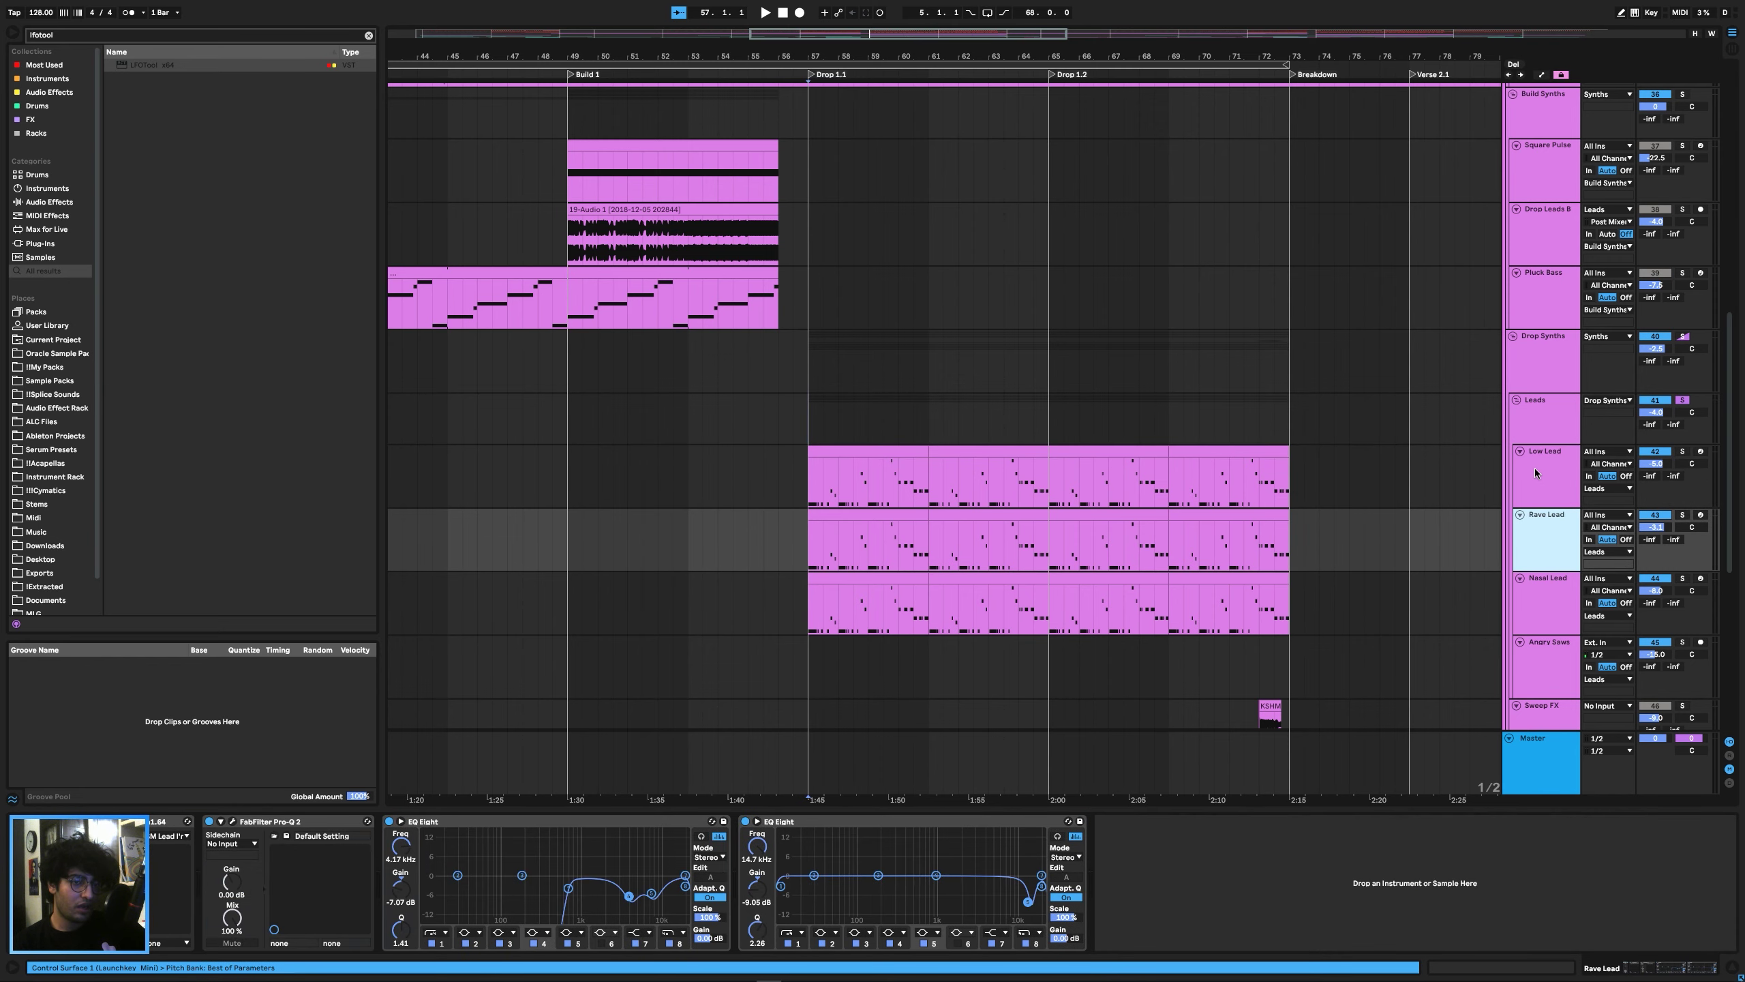
pyautogui.press('Down')
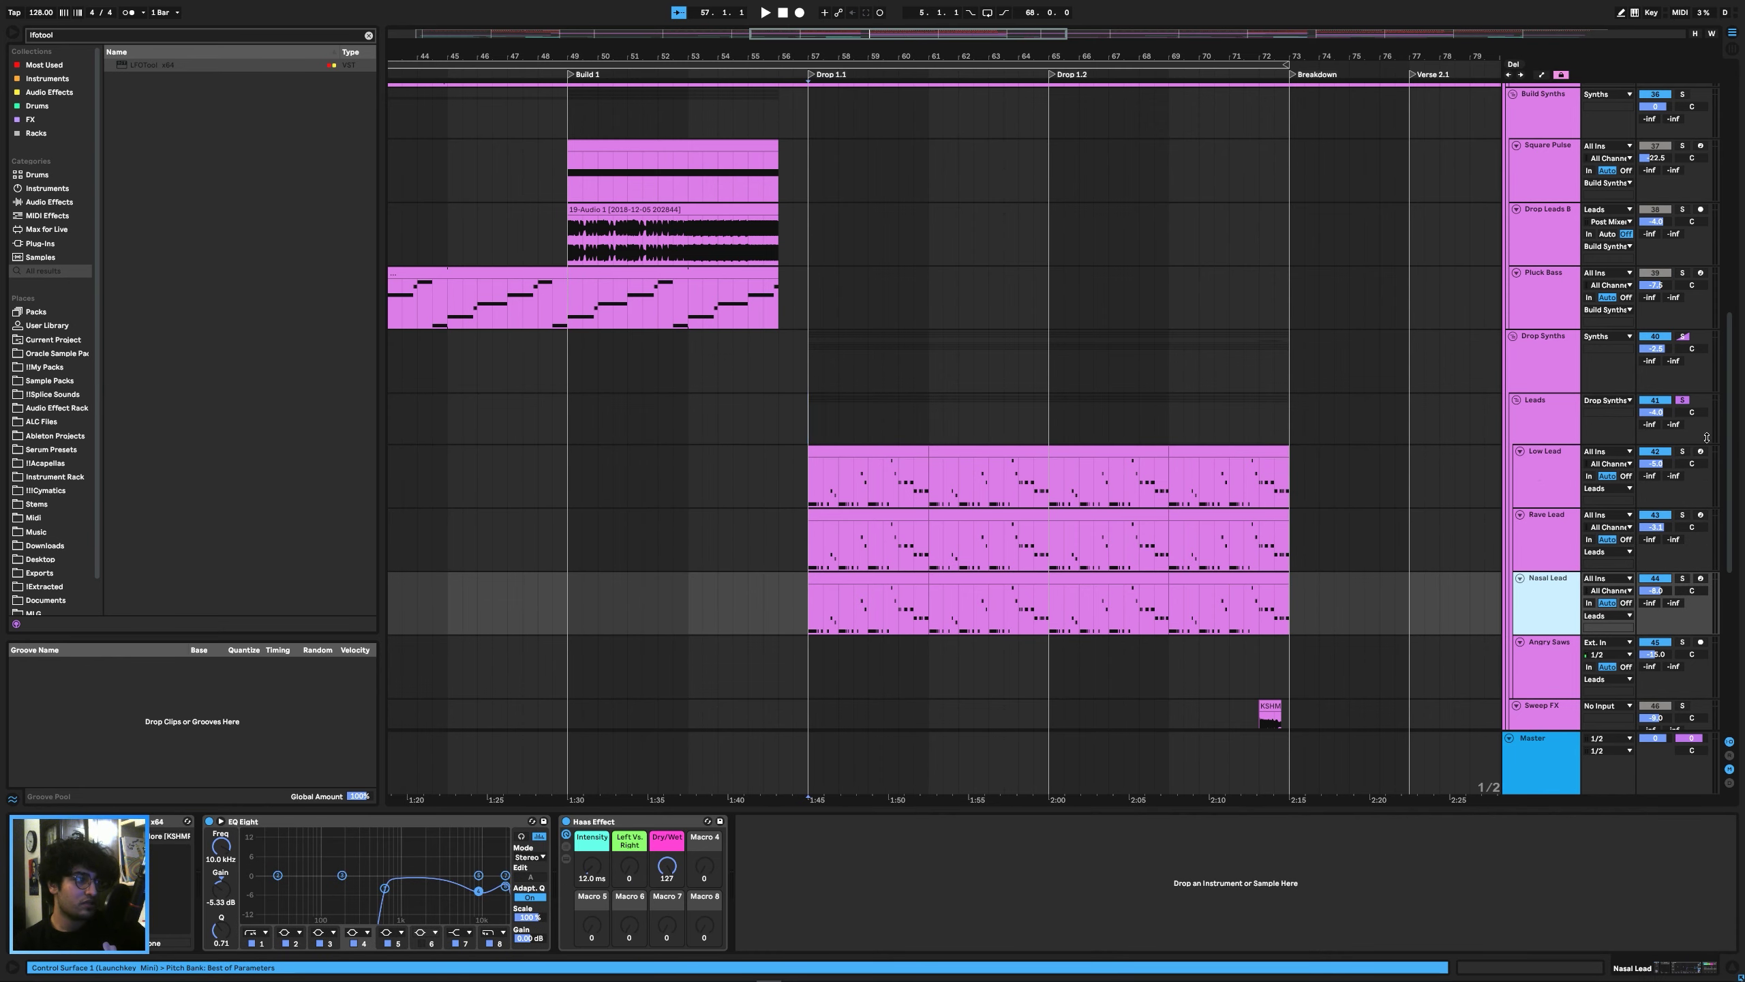
# Solo the Low Lead, Rave Lead and Nasal Lead in turn and audition each around the start of Drop 1.1.
pyautogui.click(978, 491)
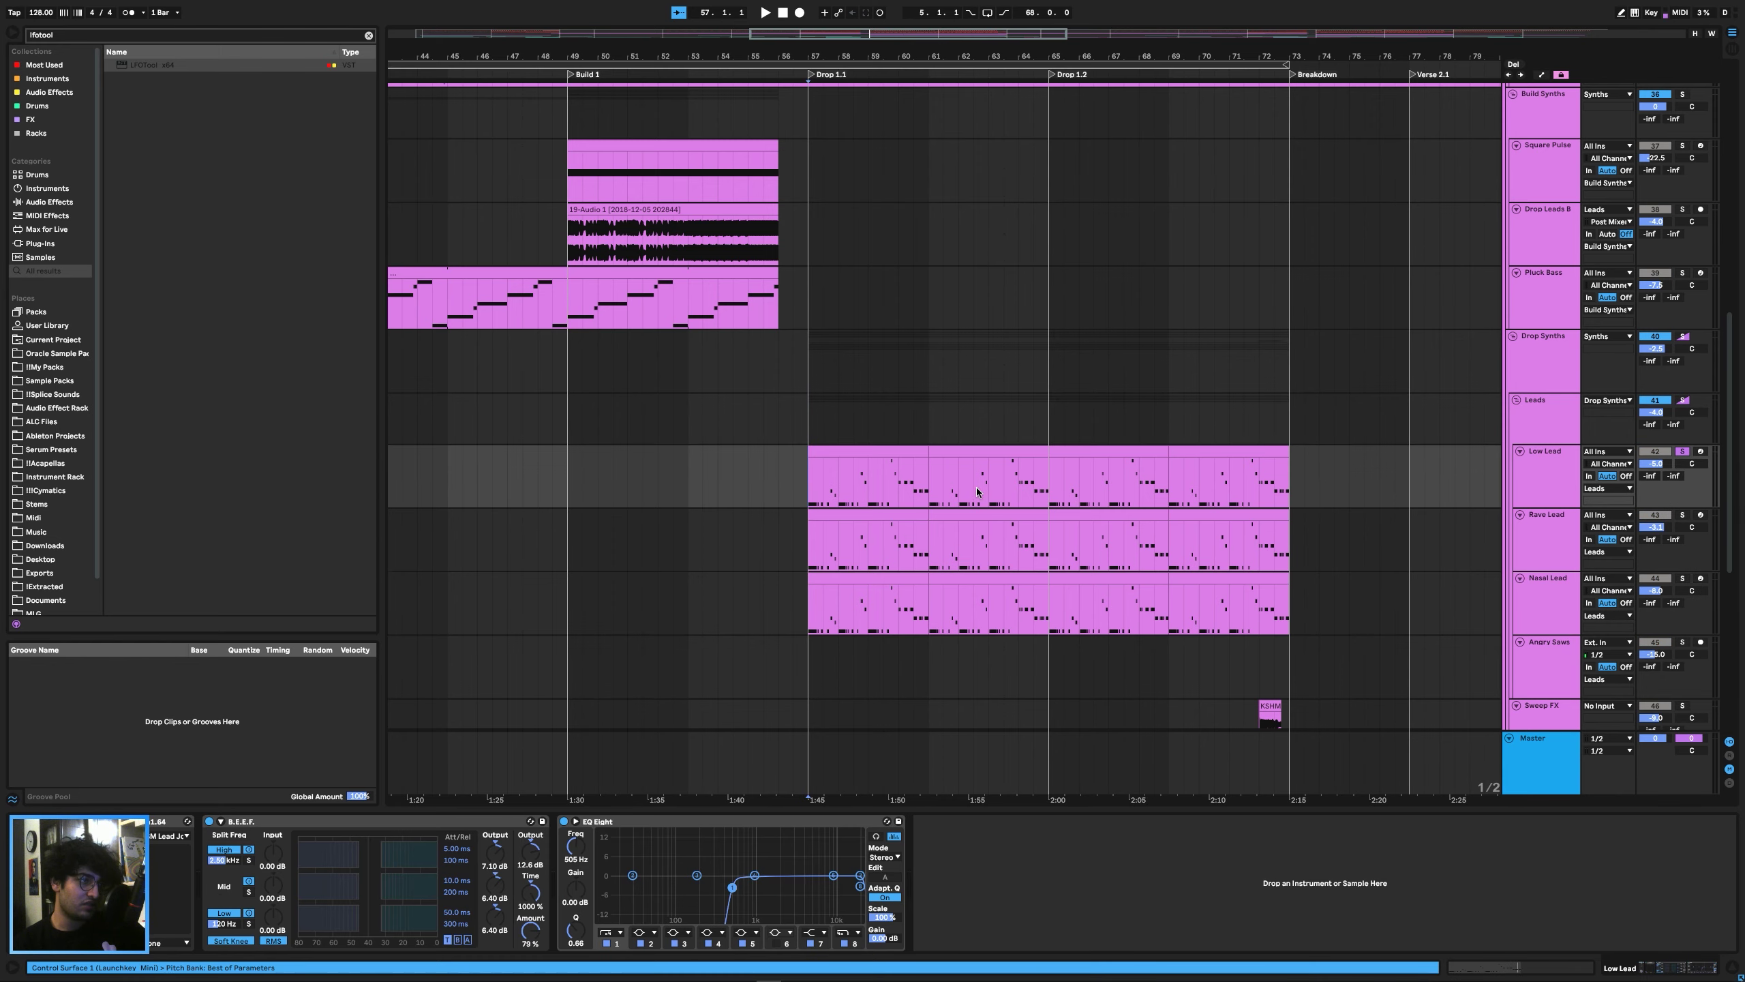
pyautogui.press('space')
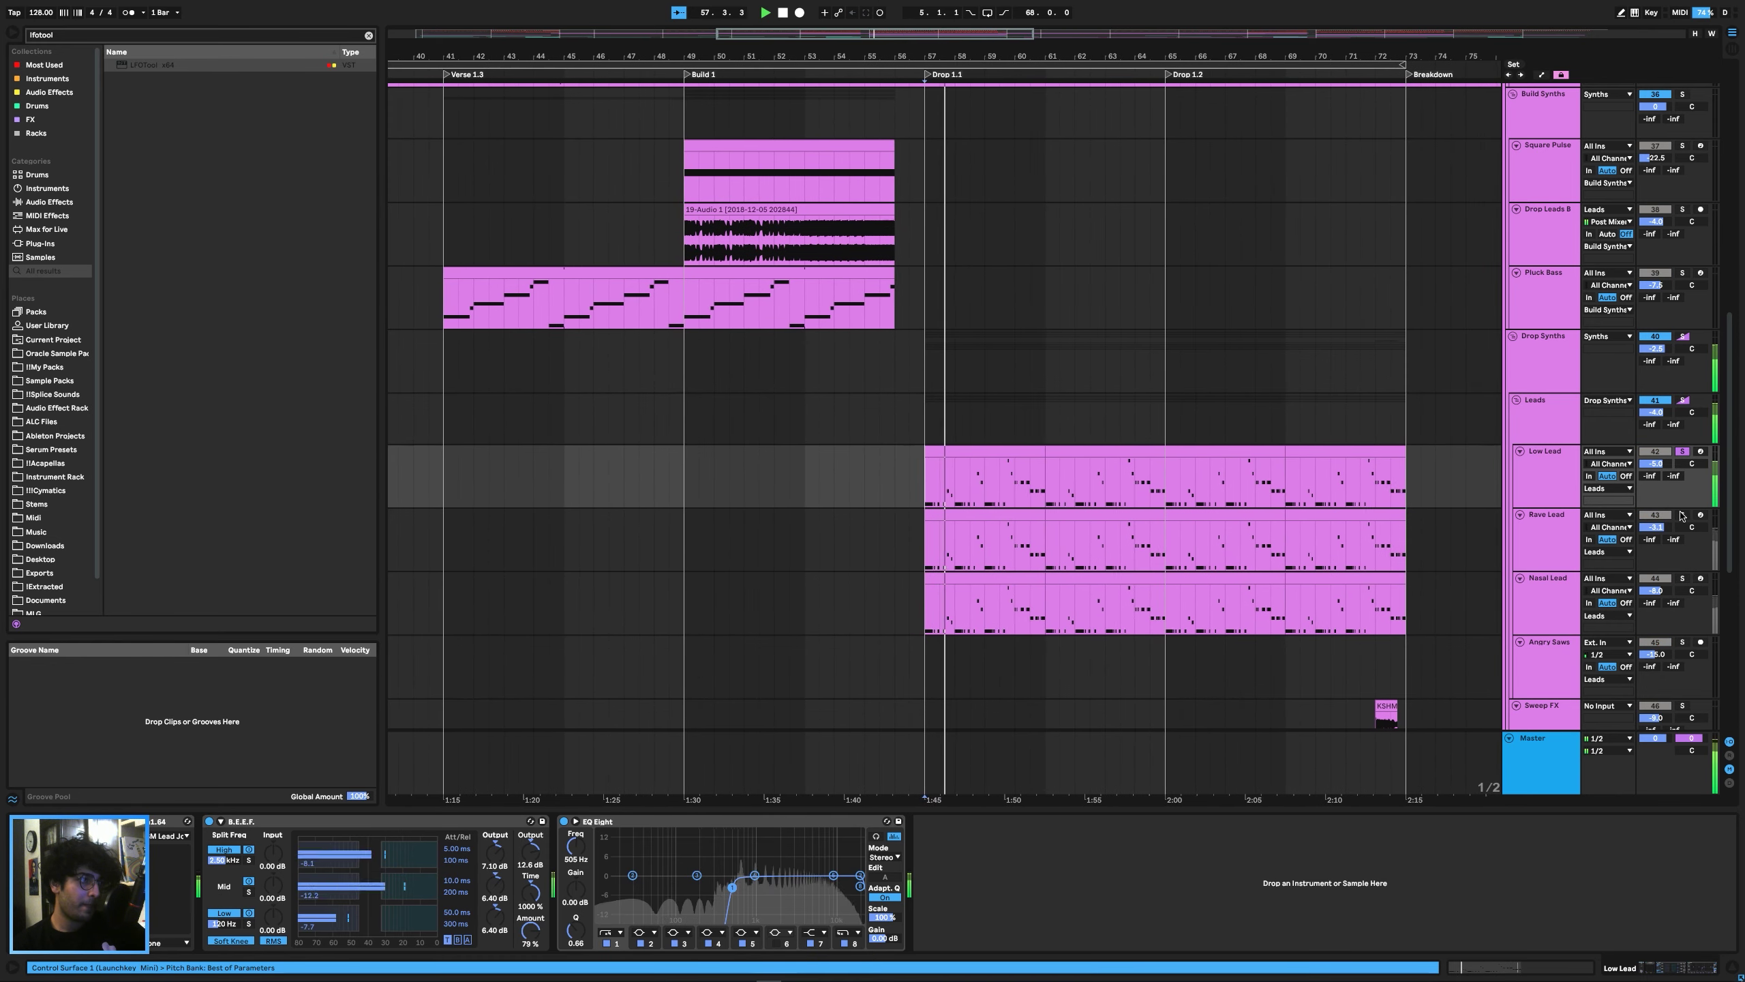
pyautogui.click(771, 361)
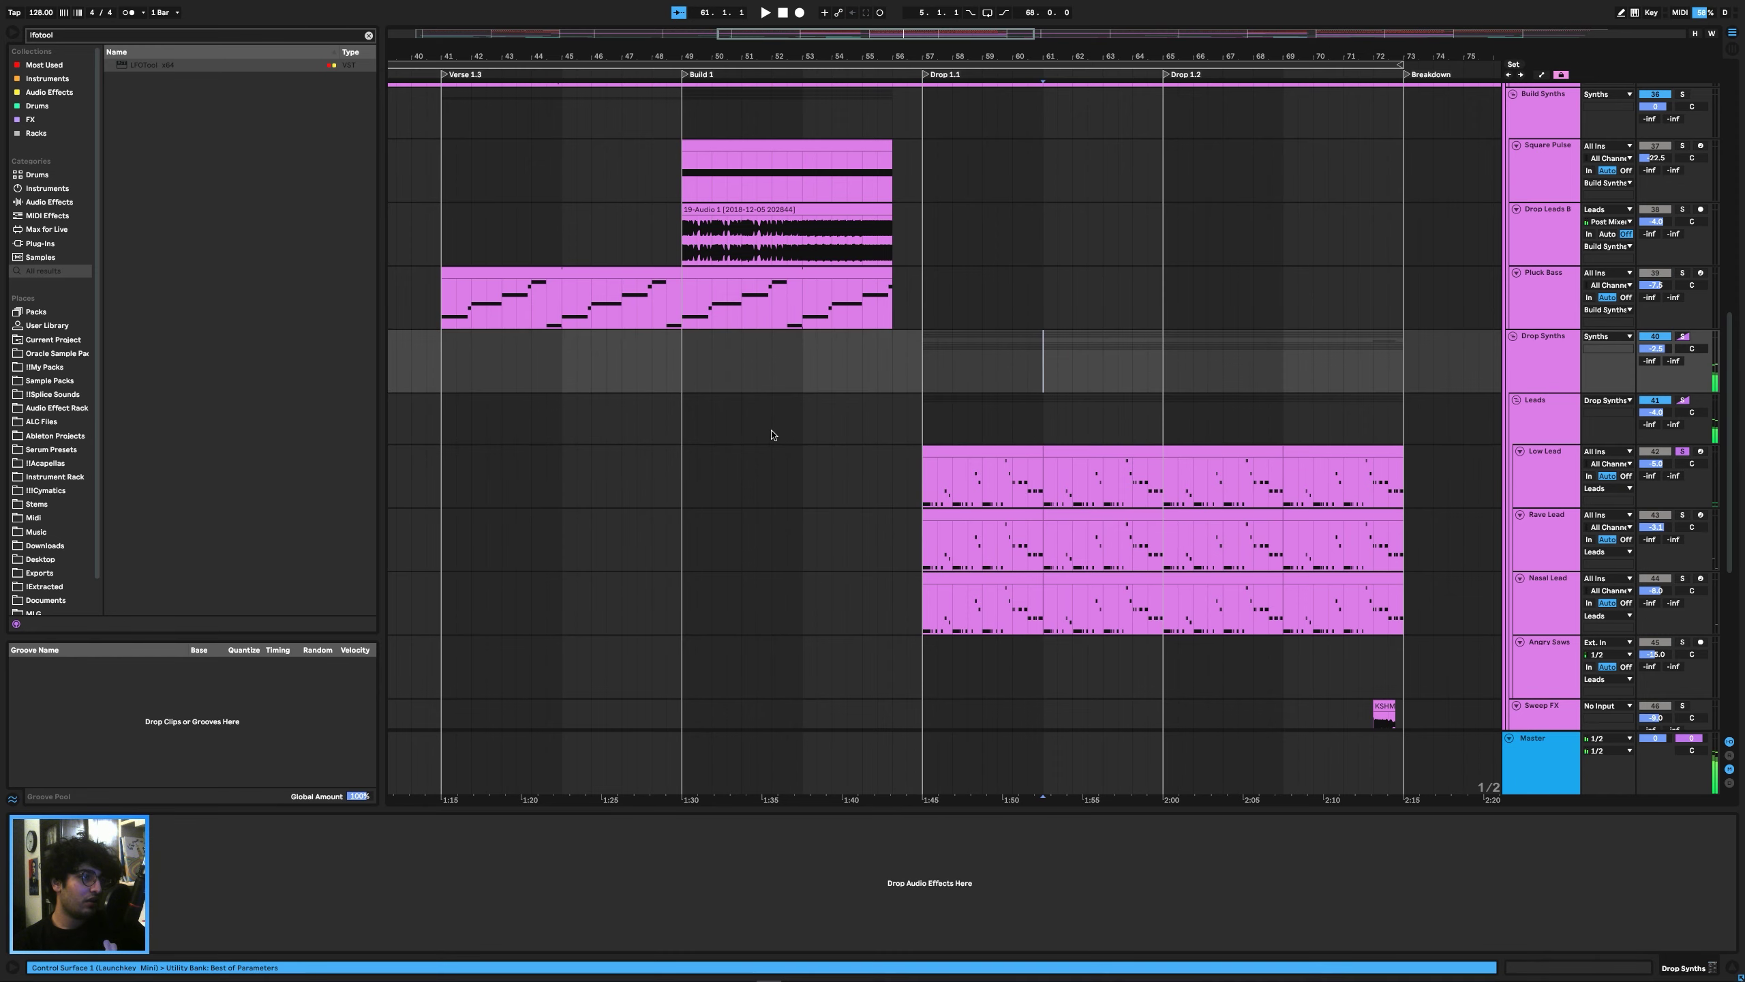
pyautogui.click(772, 423)
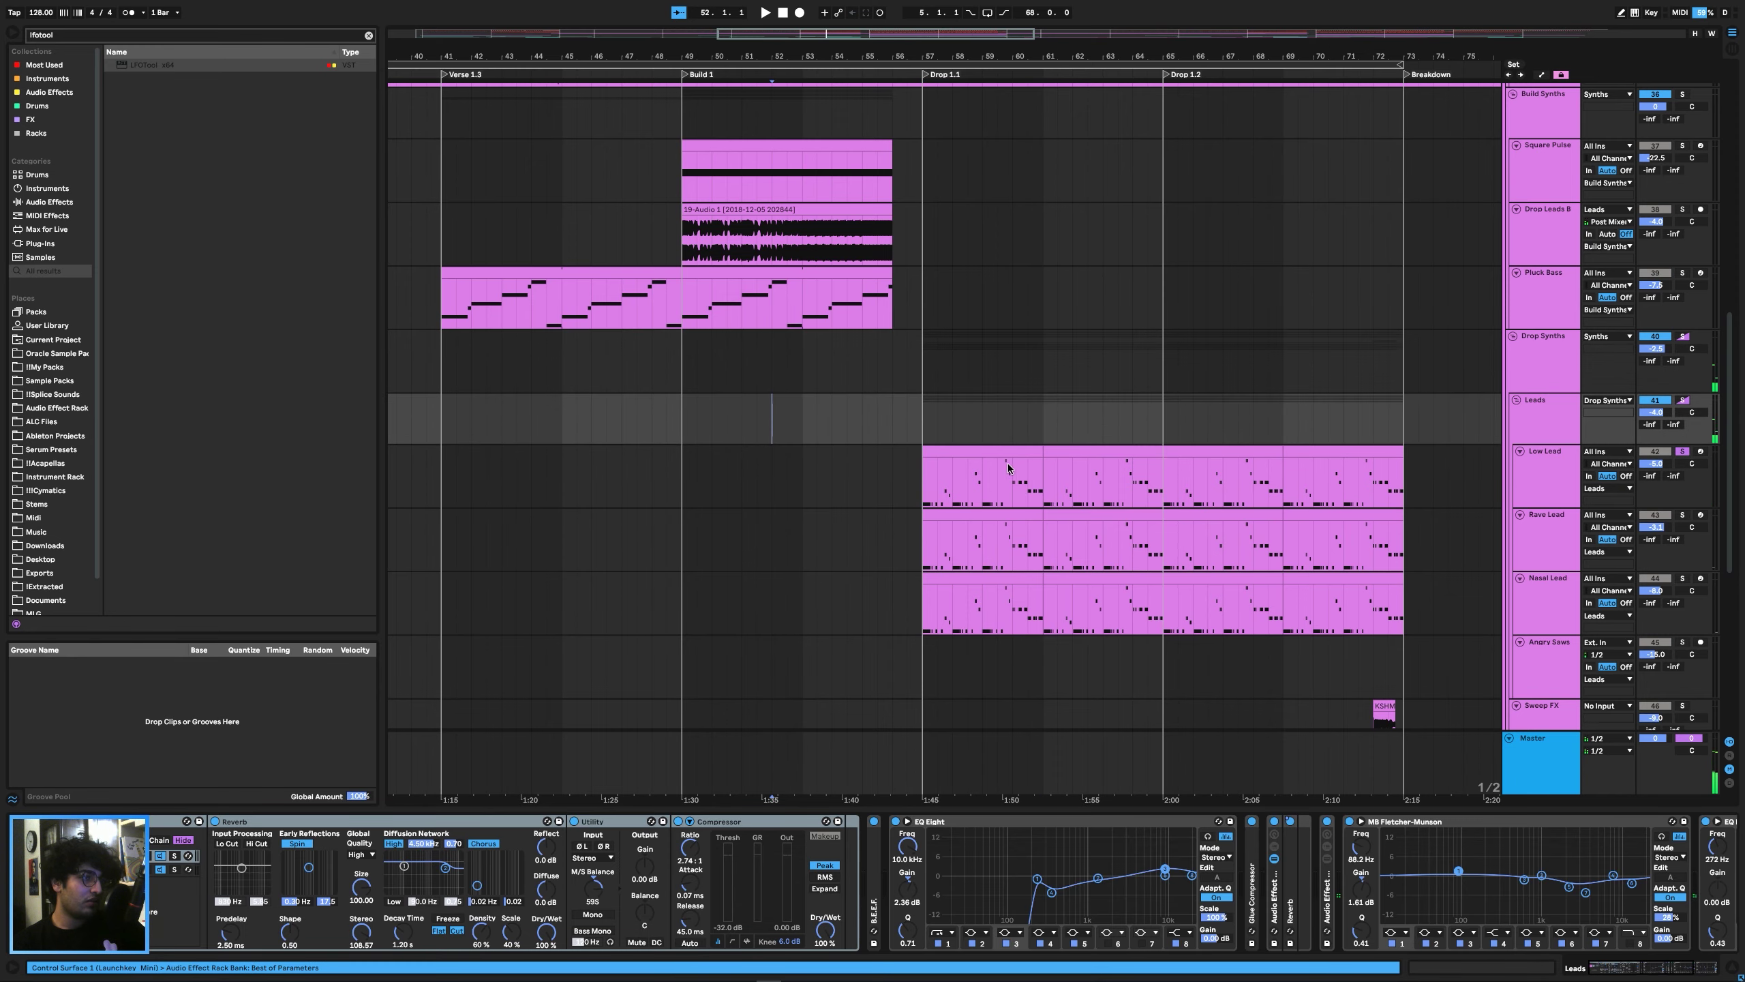
pyautogui.click(917, 483)
pyautogui.press('space')
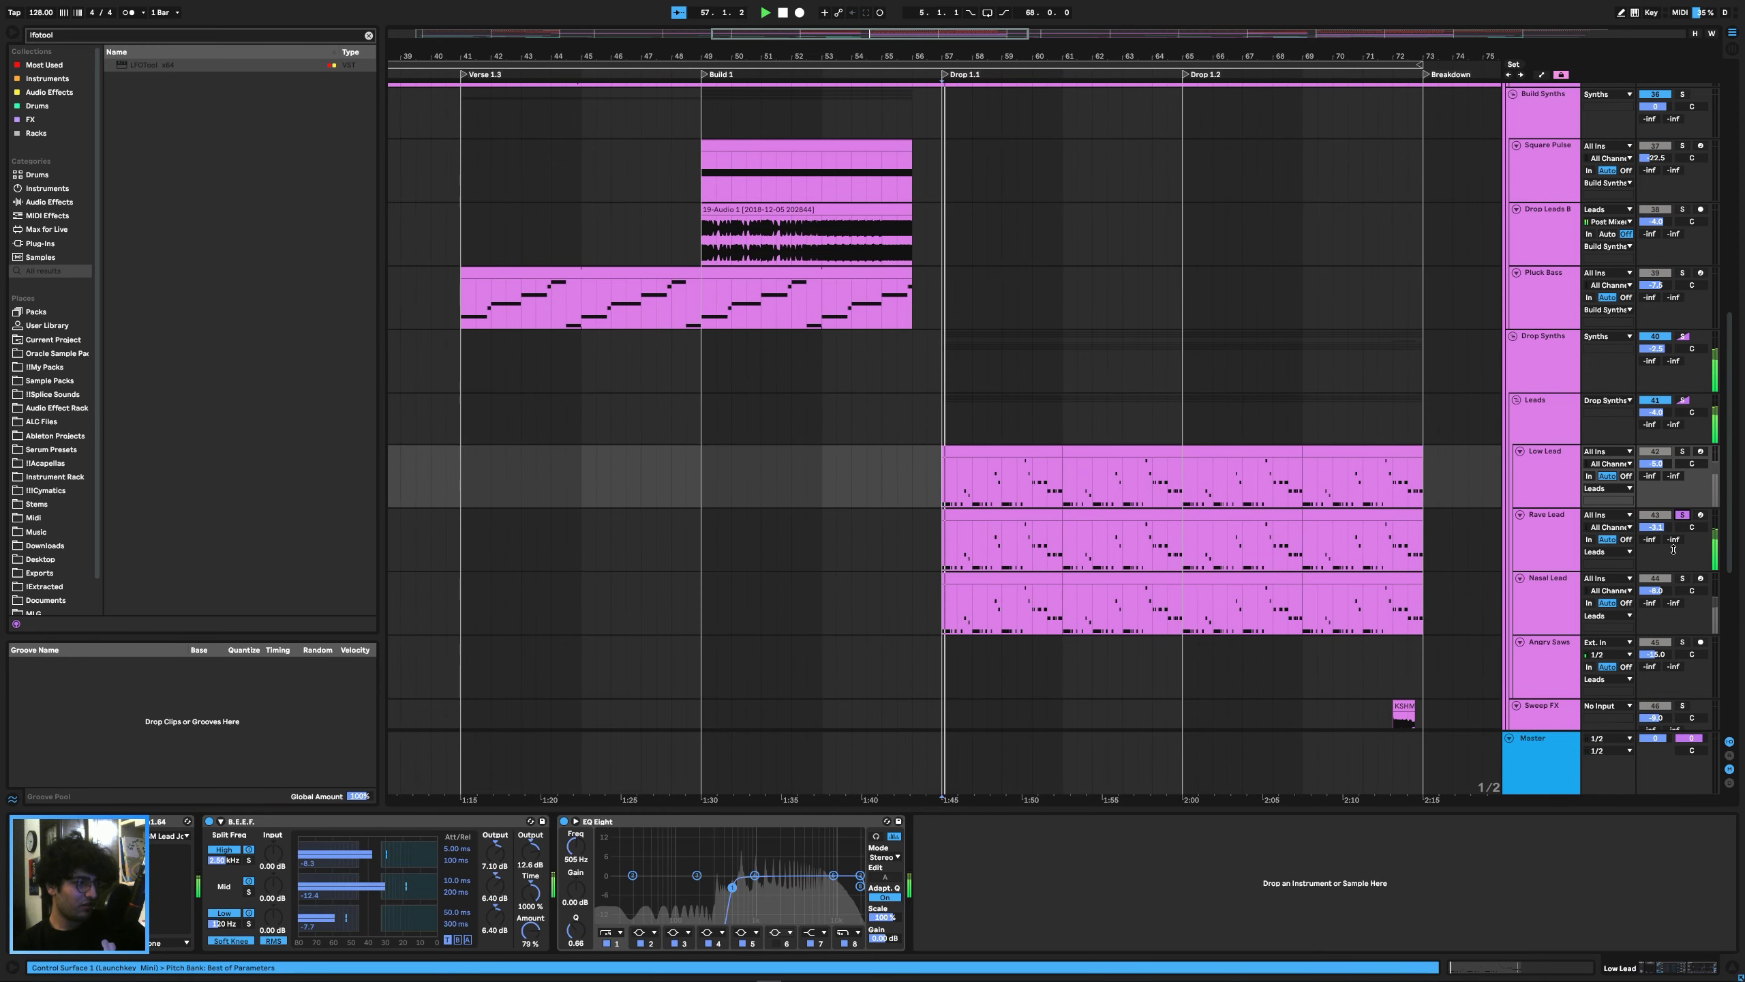
pyautogui.click(1683, 578)
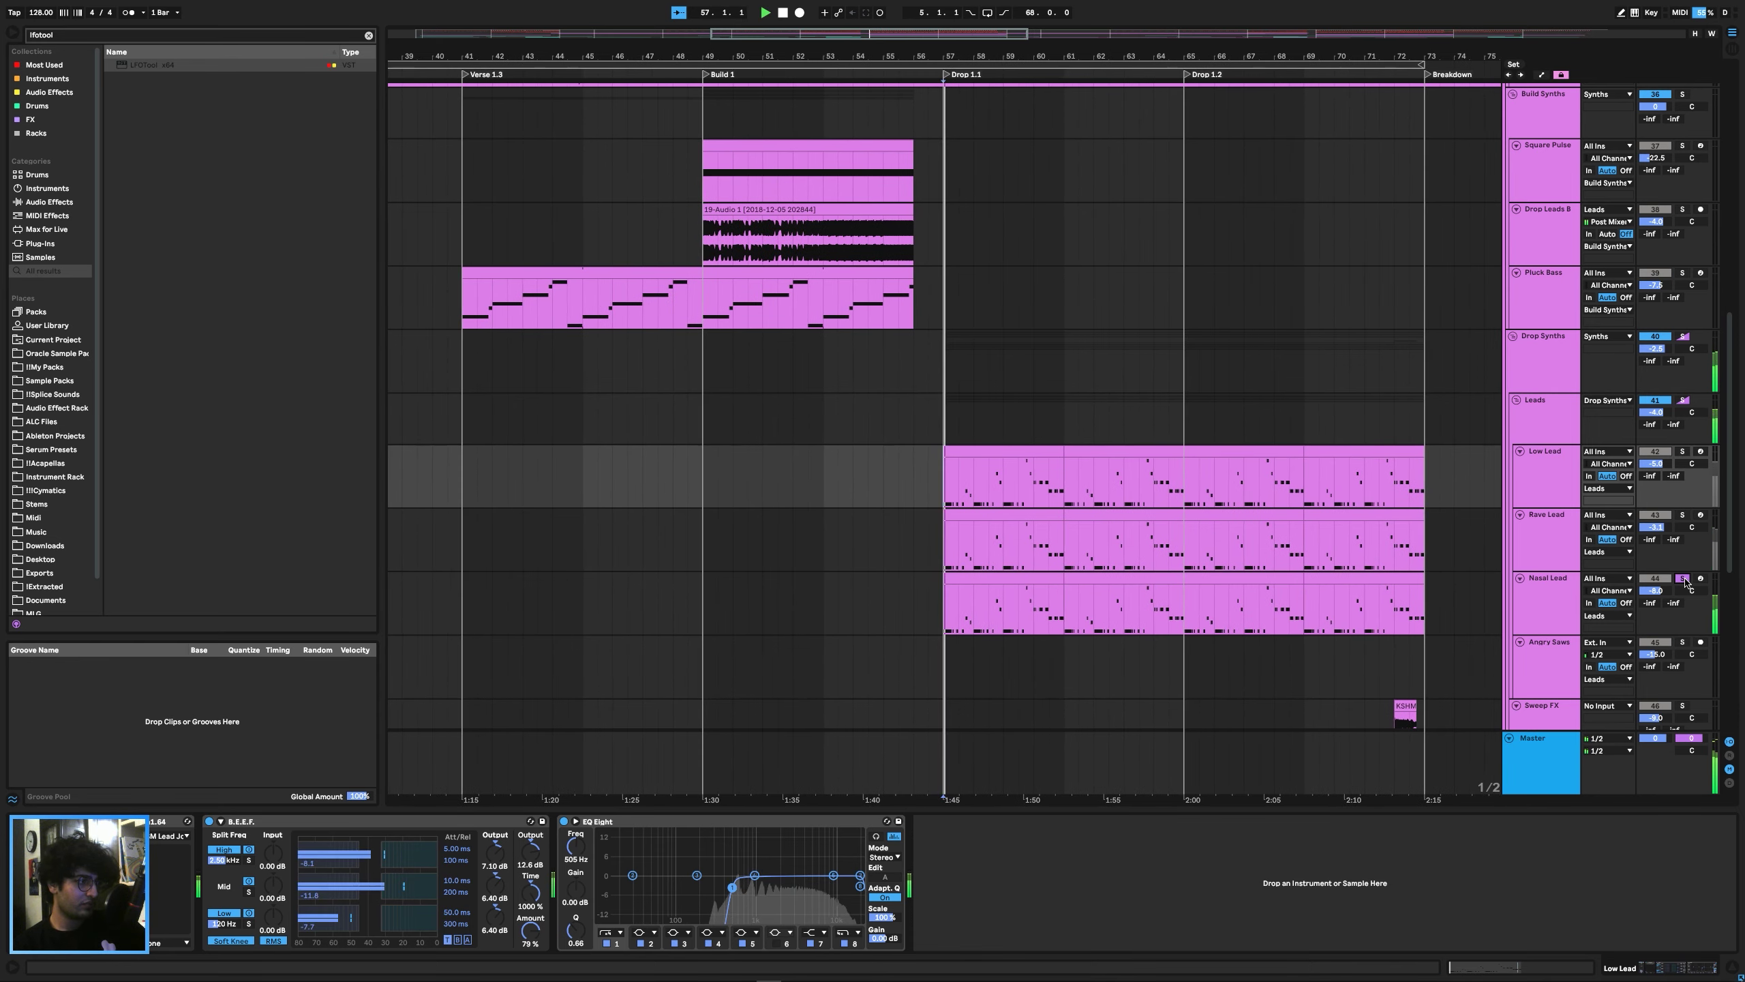
pyautogui.click(886, 561)
pyautogui.press('space')
# Solo the whole Leads group and play it from just before Drop 1.1.
pyautogui.click(1559, 424)
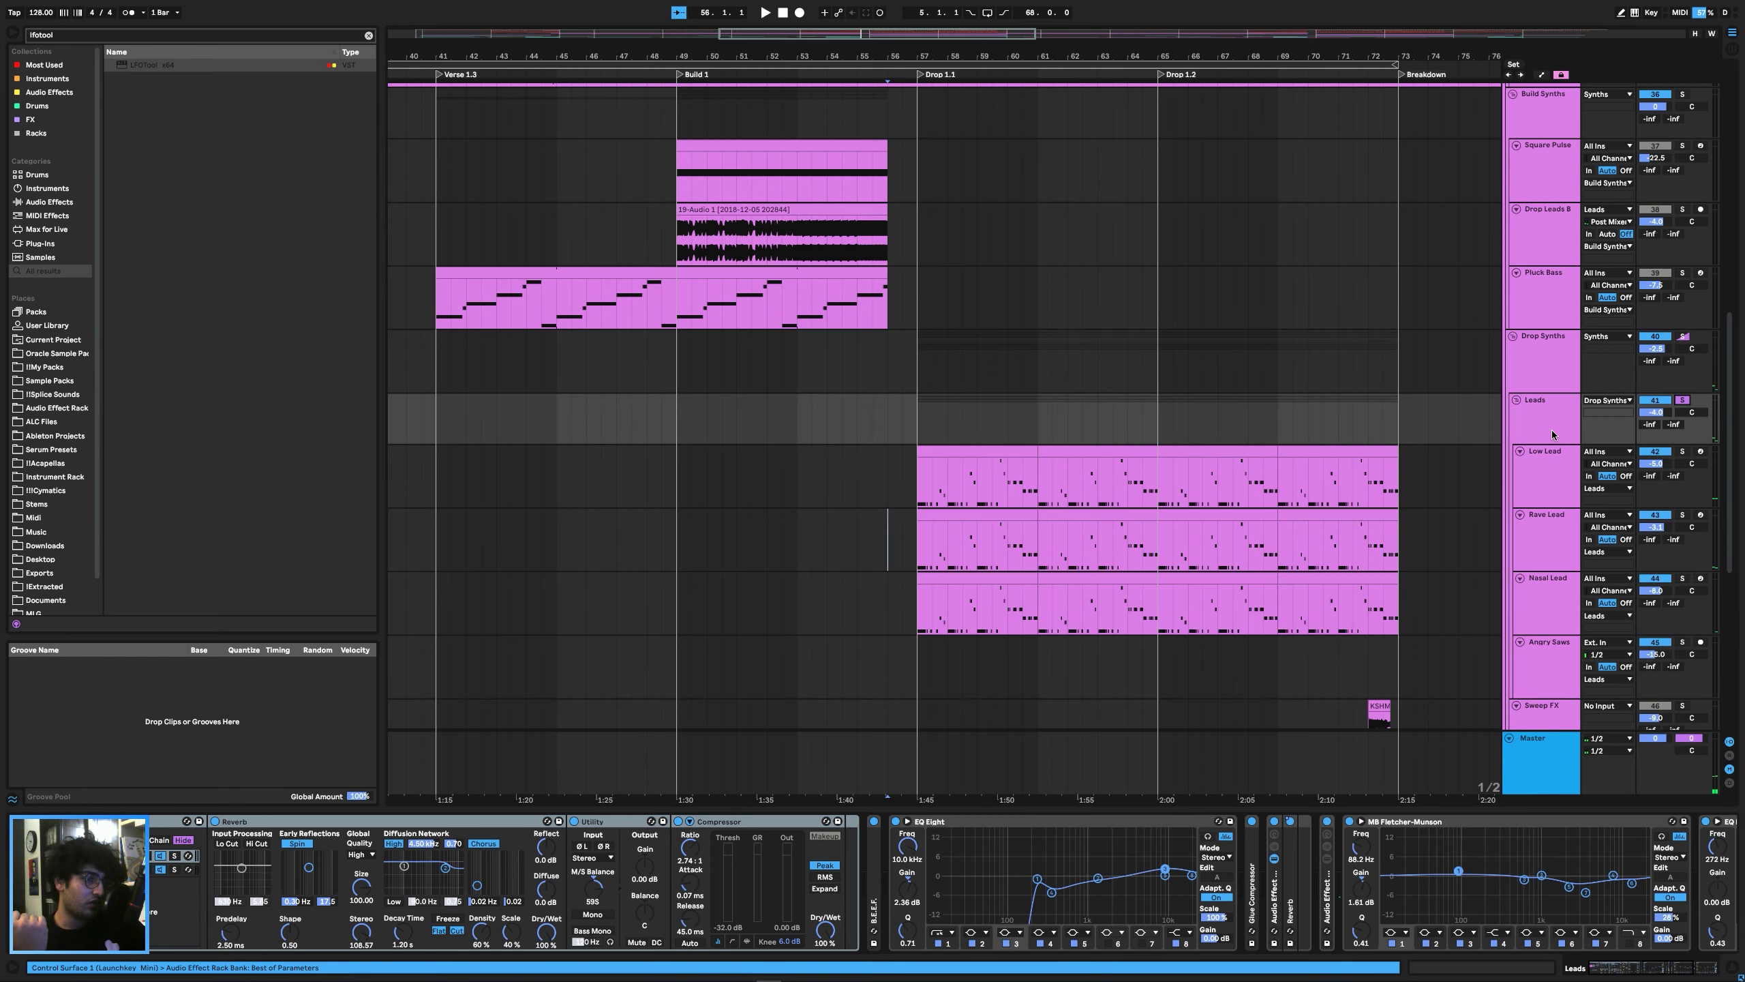
pyautogui.click(903, 432)
pyautogui.press('space')
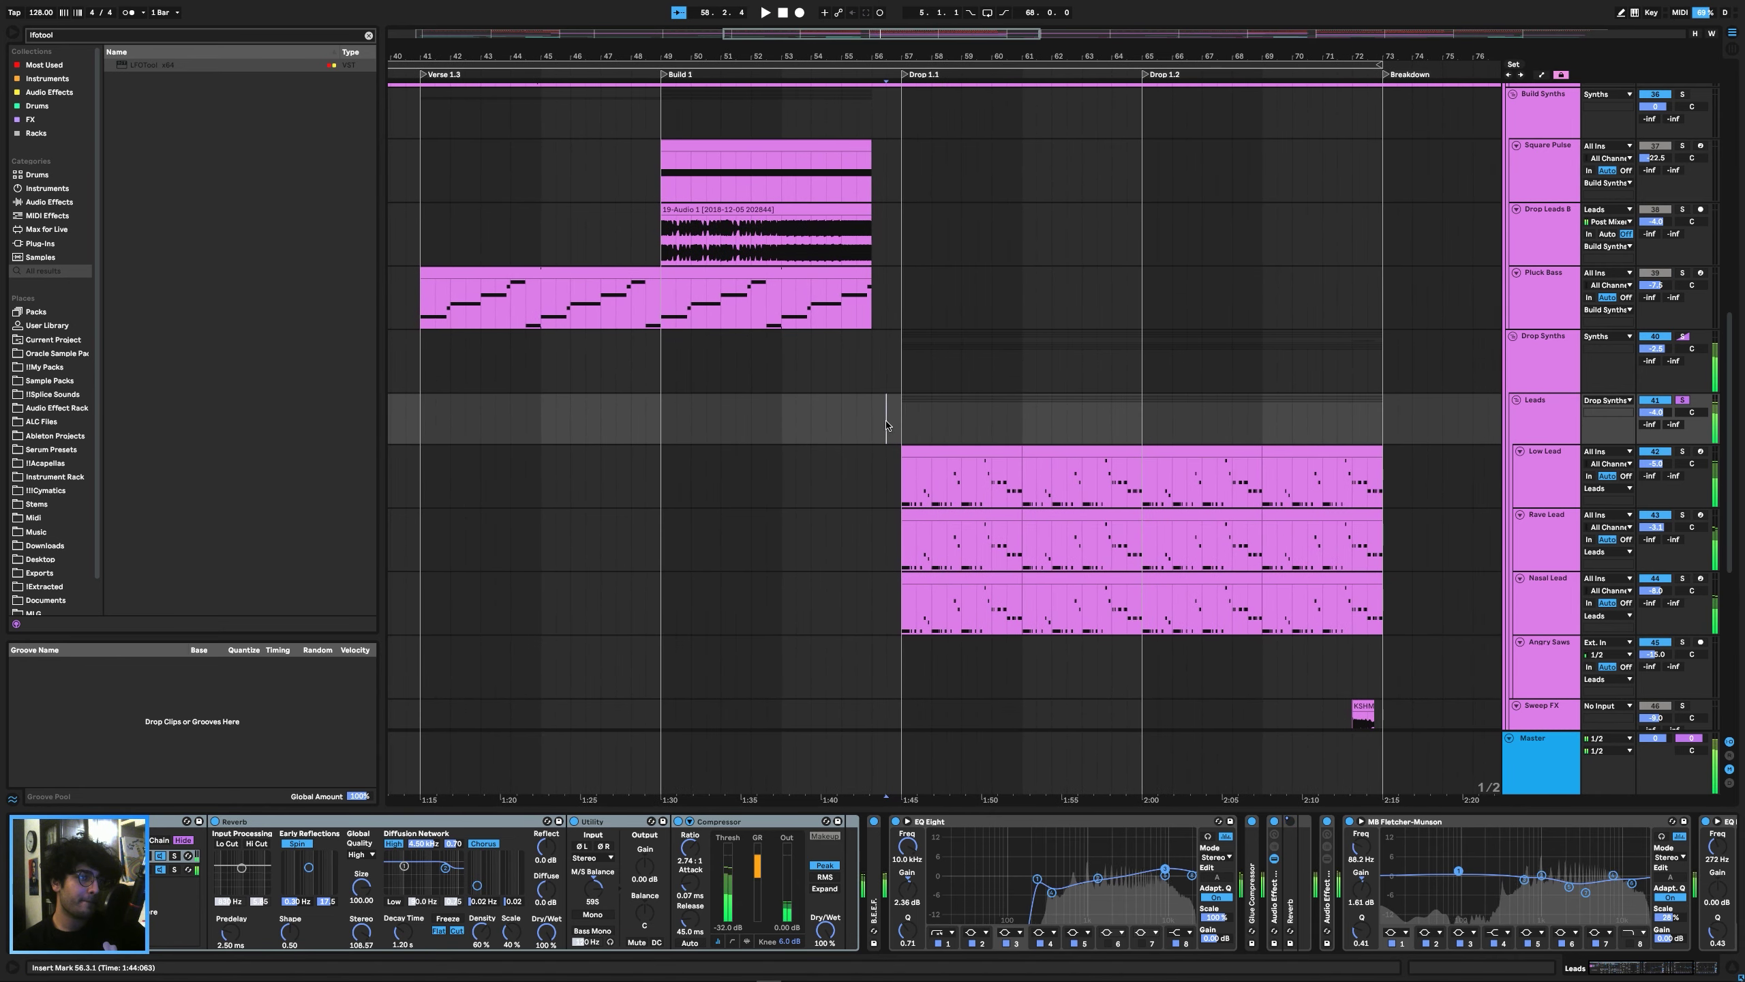
pyautogui.press('space')
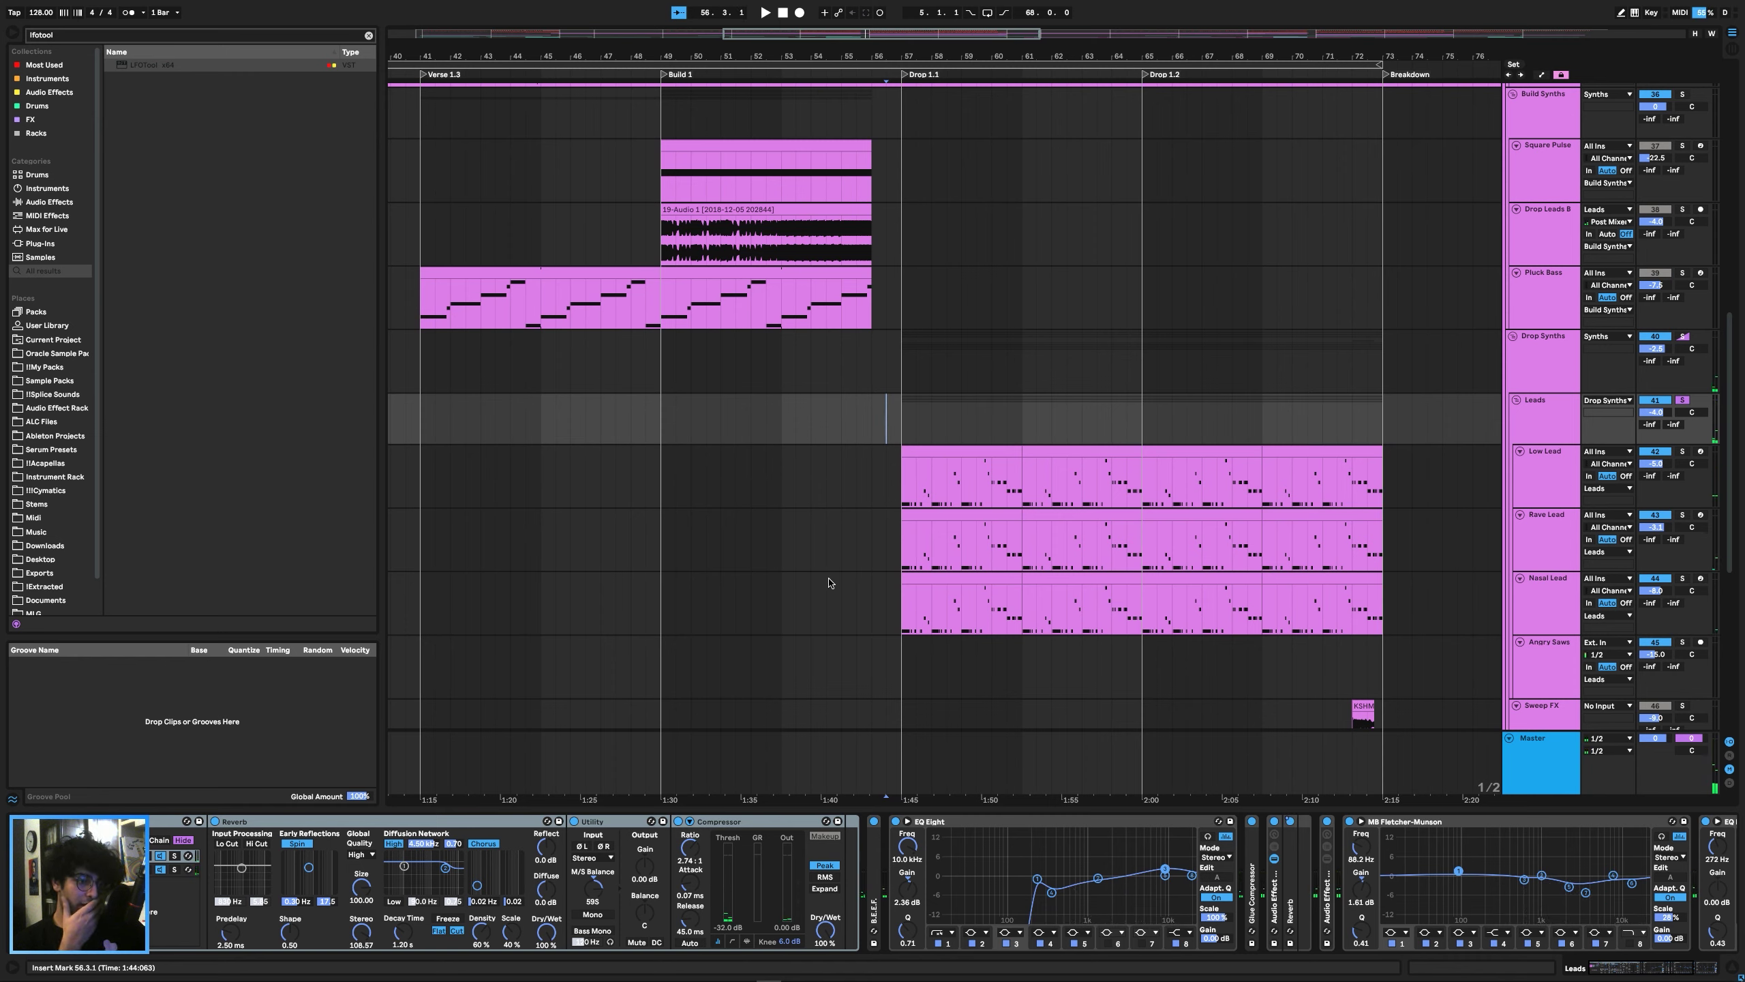
# Unfold the B.E.E.F. device on the Leads group to inspect it, fold it again and show the arrangement's automation lanes.
pyautogui.doubleClick(874, 887)
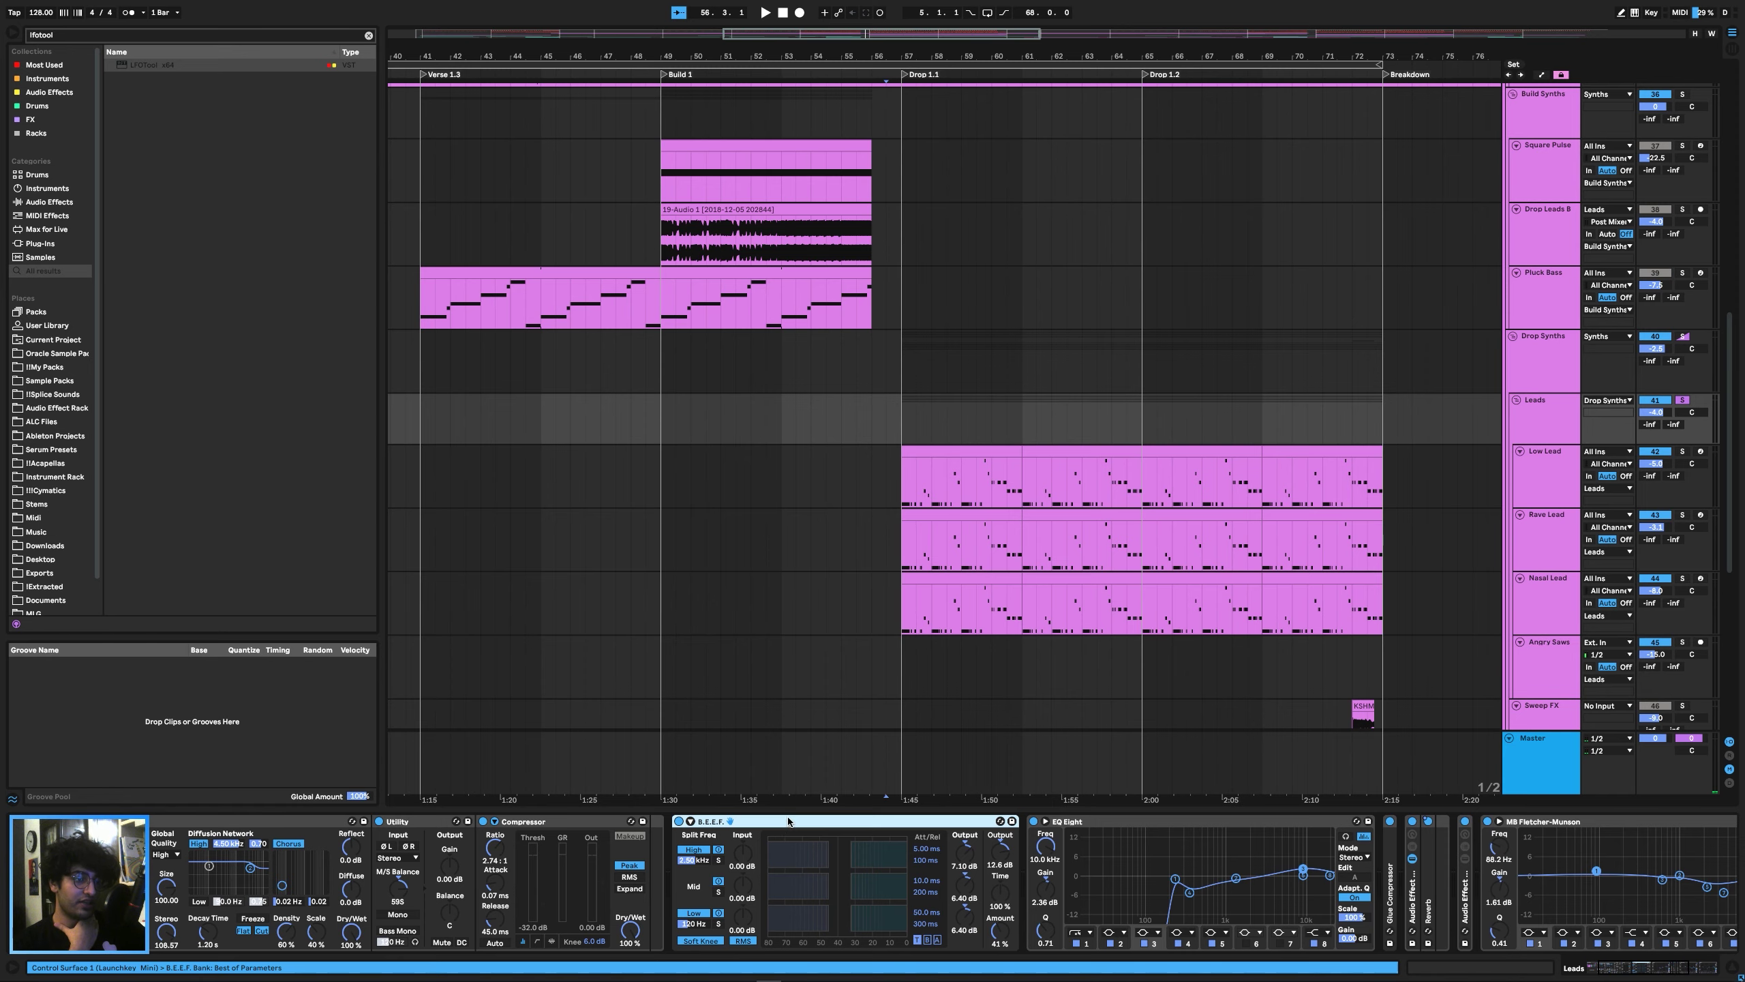
pyautogui.doubleClick(788, 820)
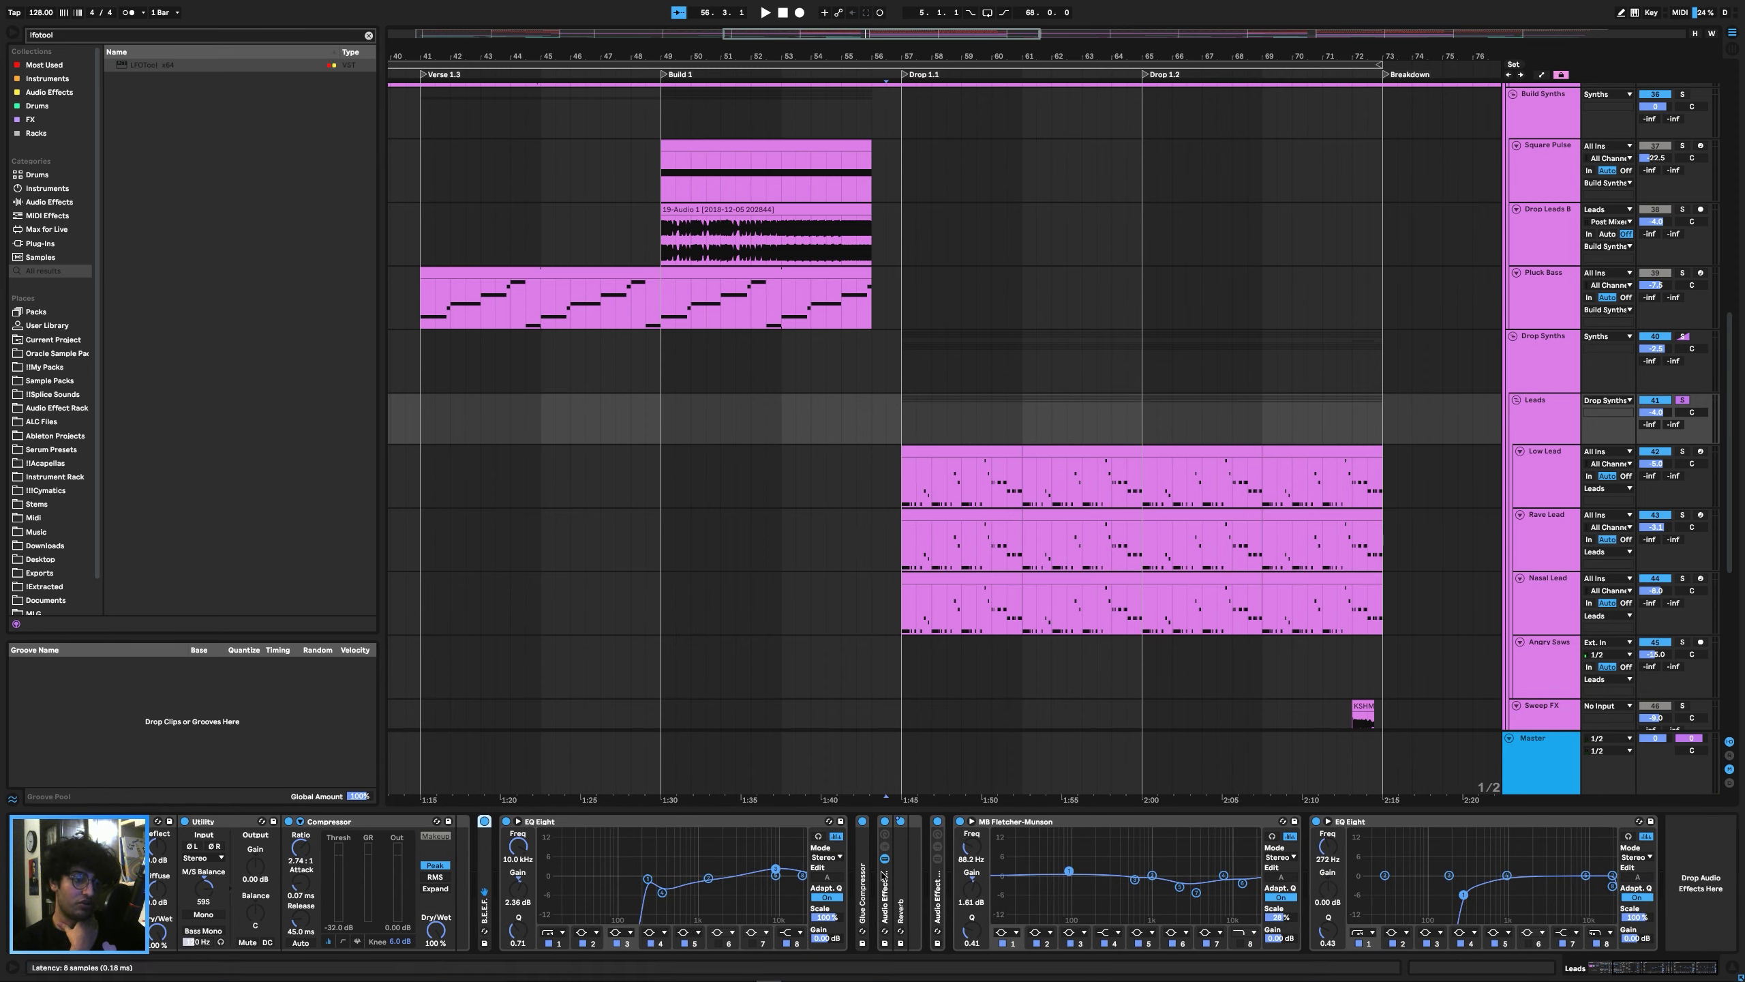
pyautogui.scroll(3, 1216, 838)
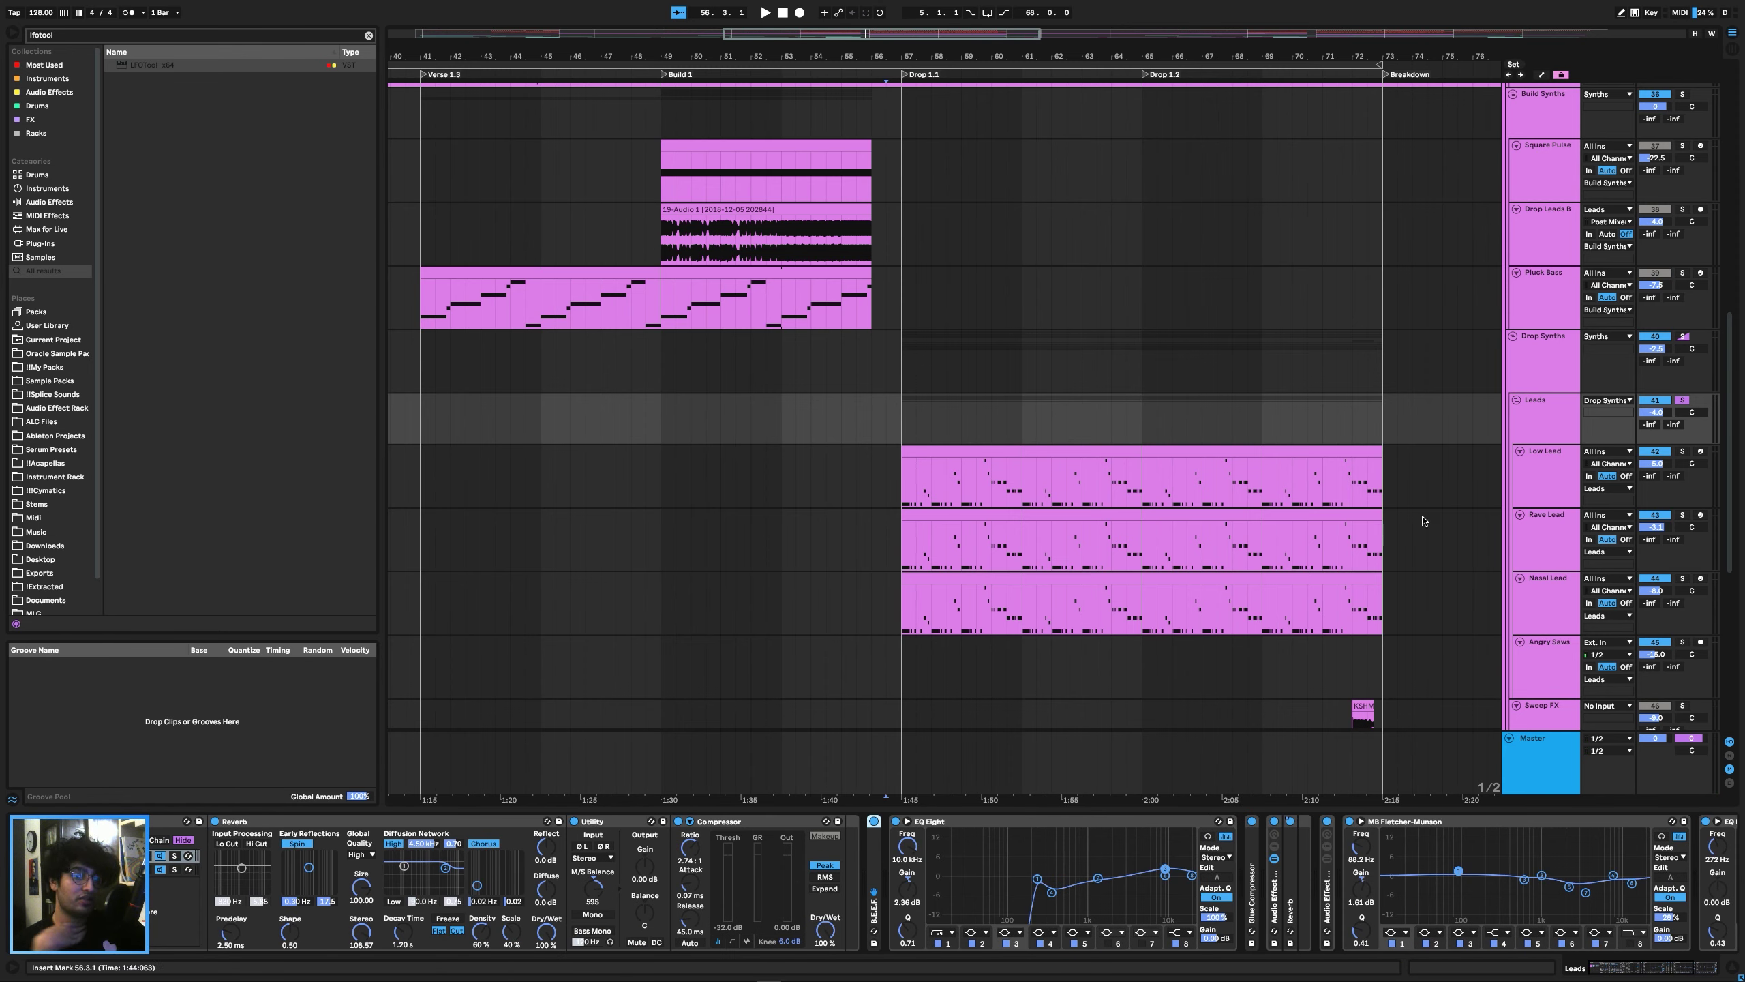
pyautogui.press('a')
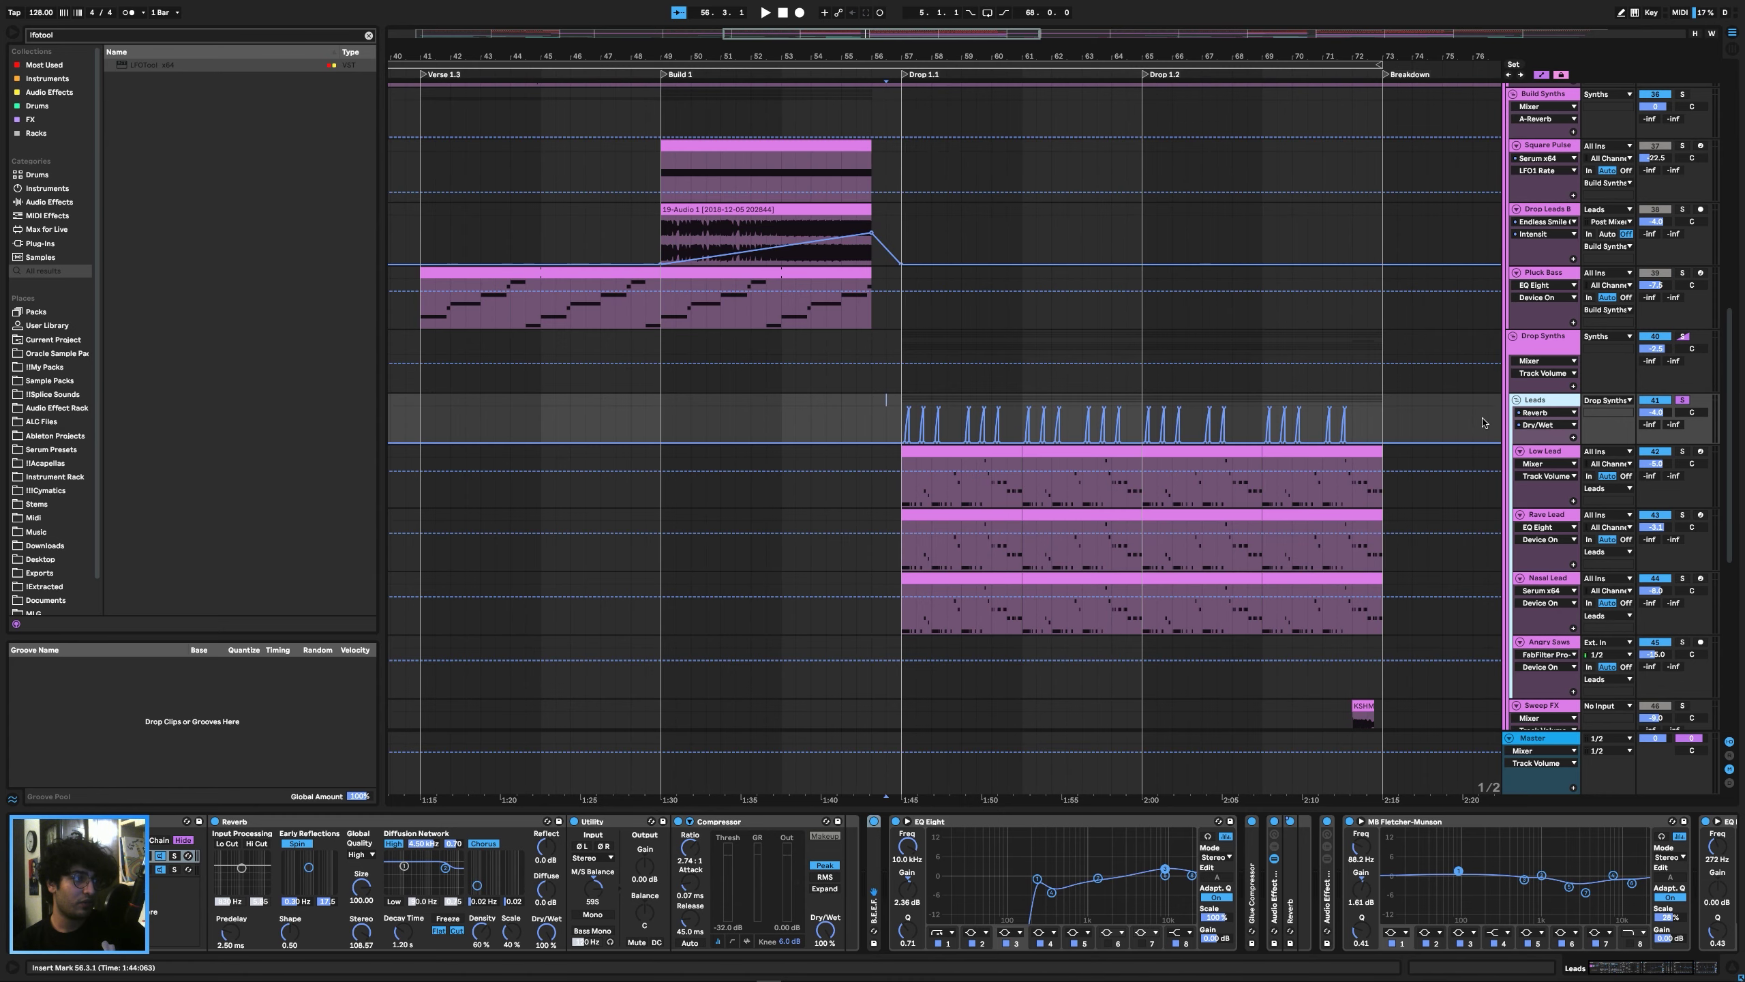
# Examine the Leads group's Reverb Dry/Wet automation curves at the start of Drop 1.1 and play through them.
pyautogui.scroll(4, 913, 463)
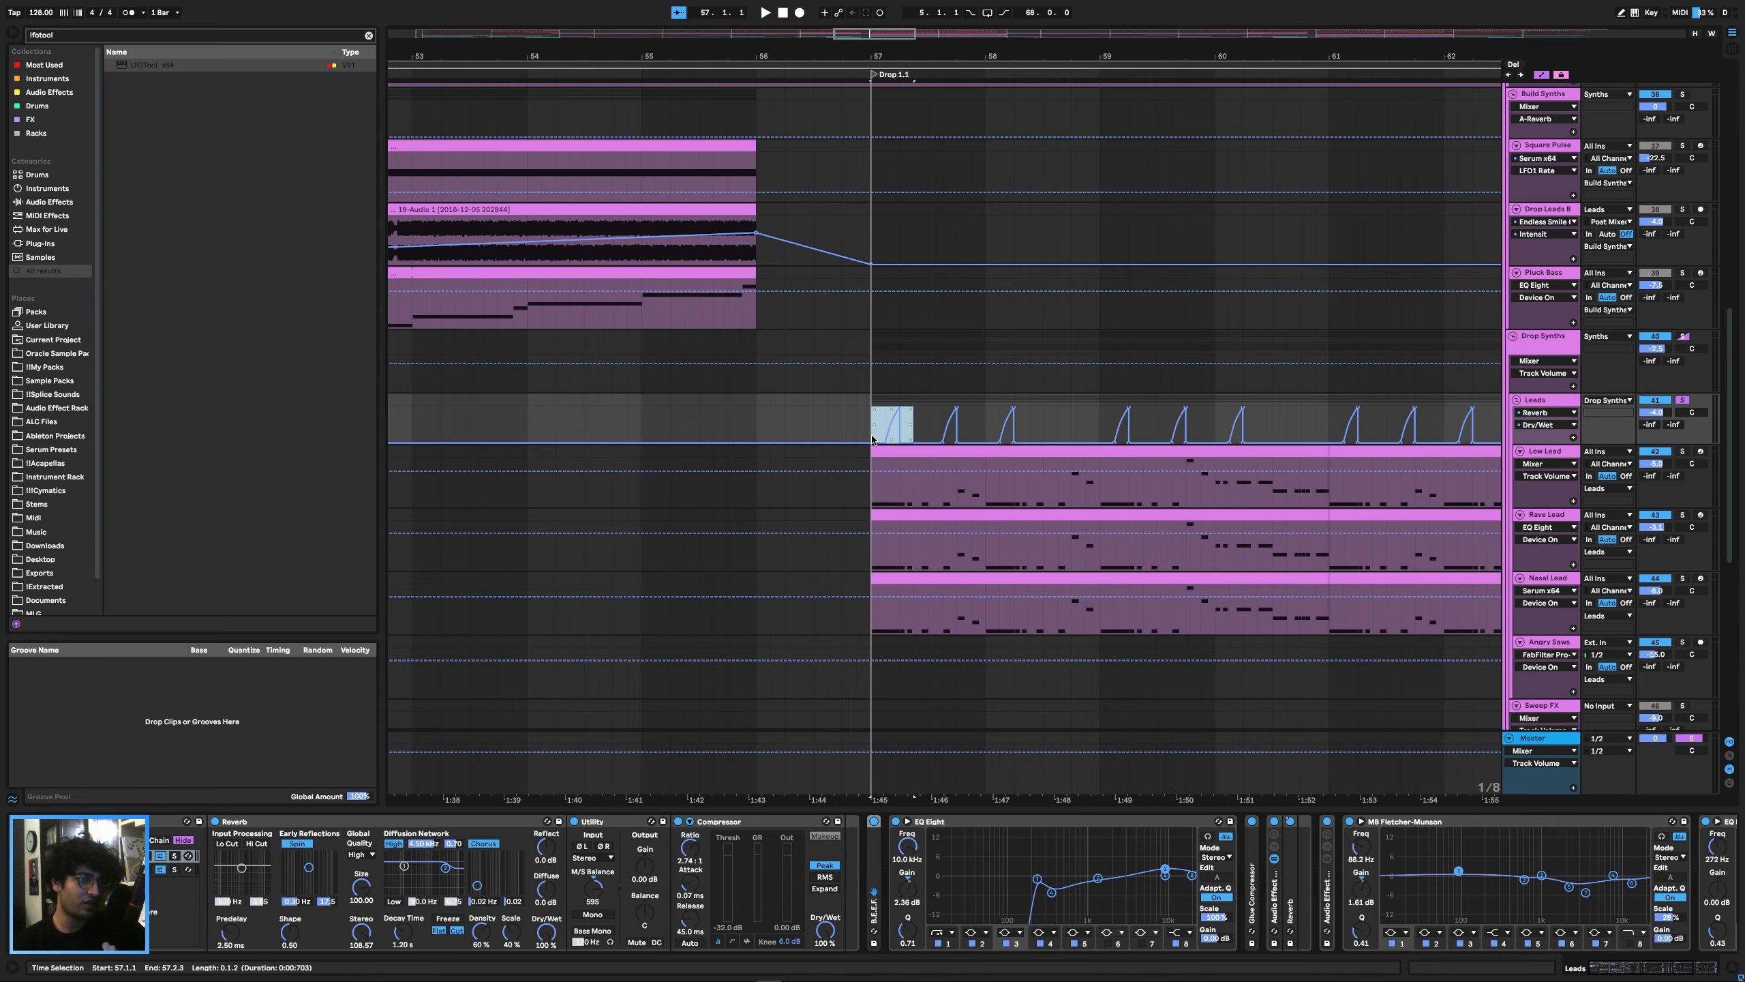
pyautogui.scroll(4, 871, 427)
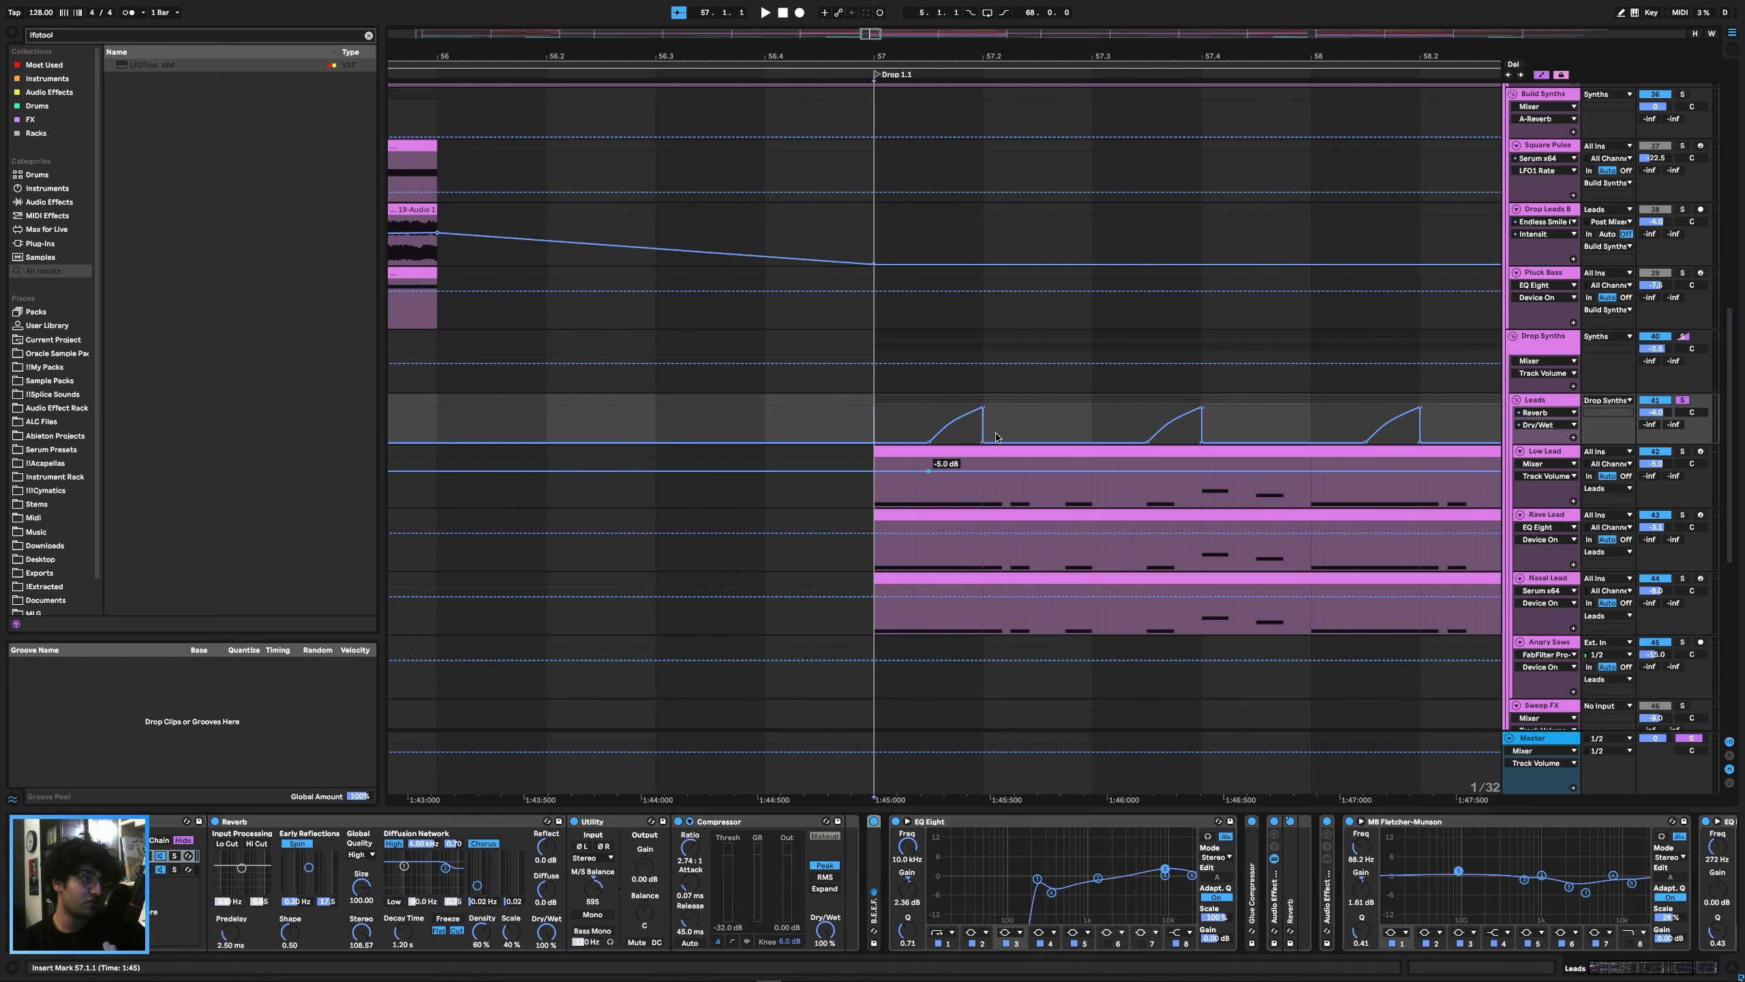
pyautogui.press('space')
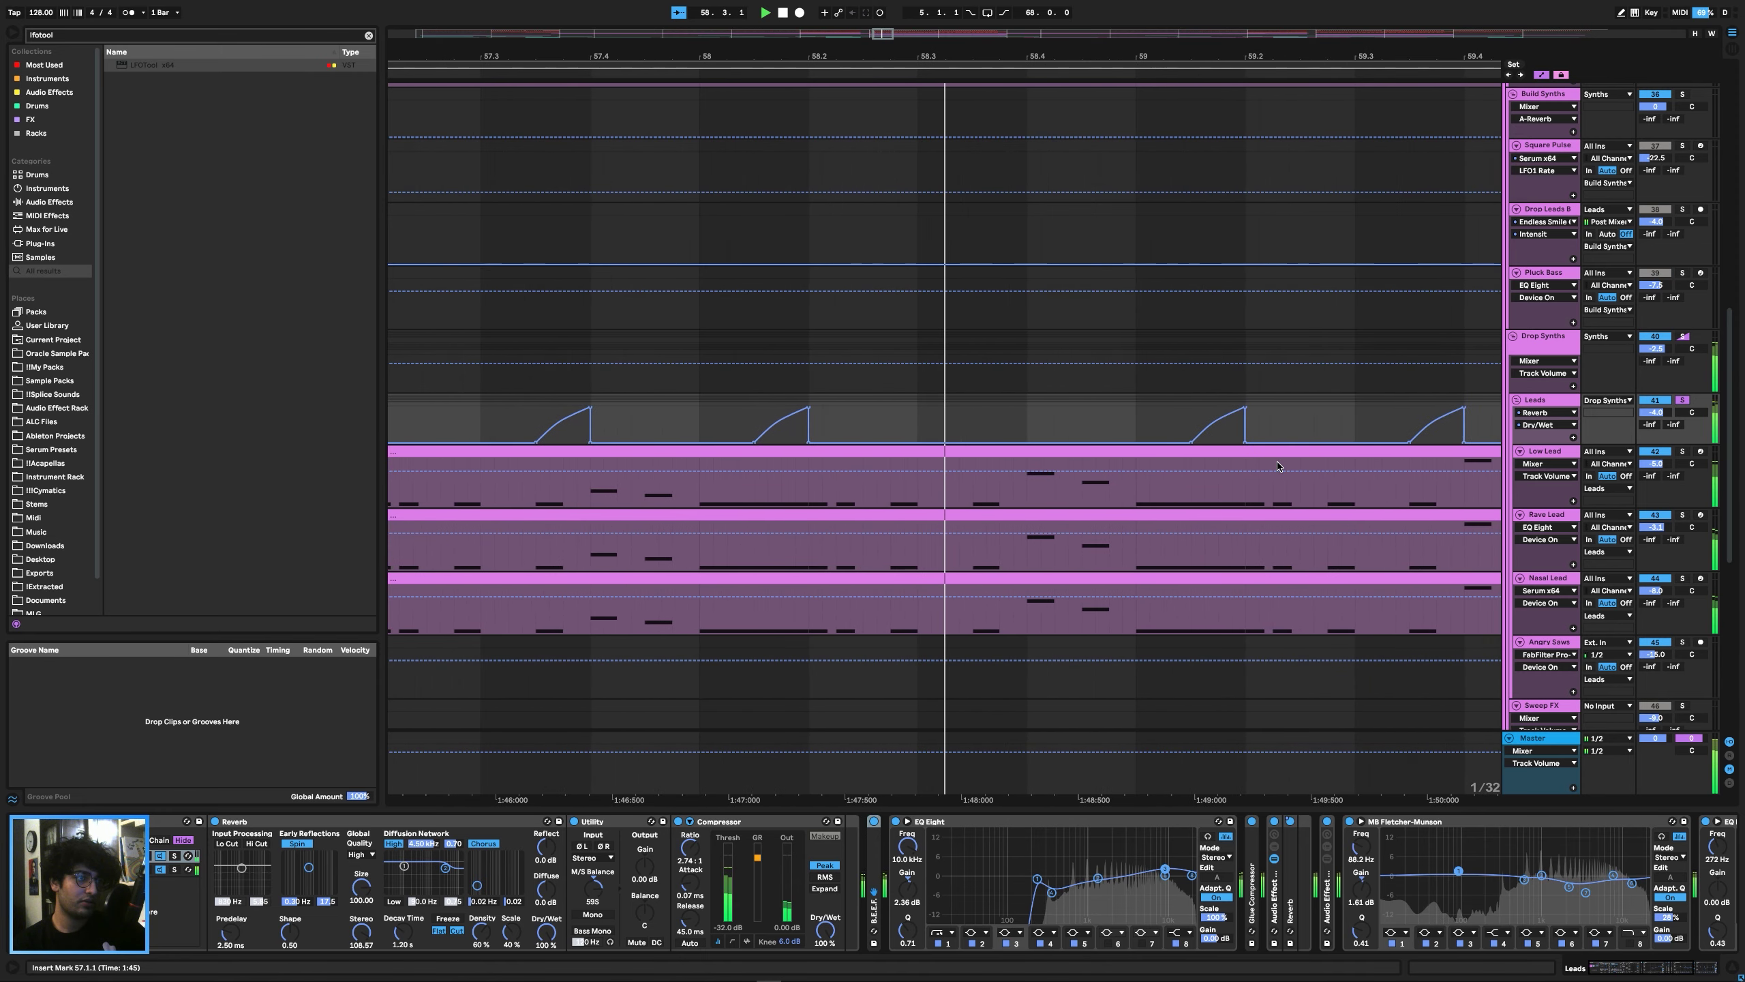
pyautogui.press('space')
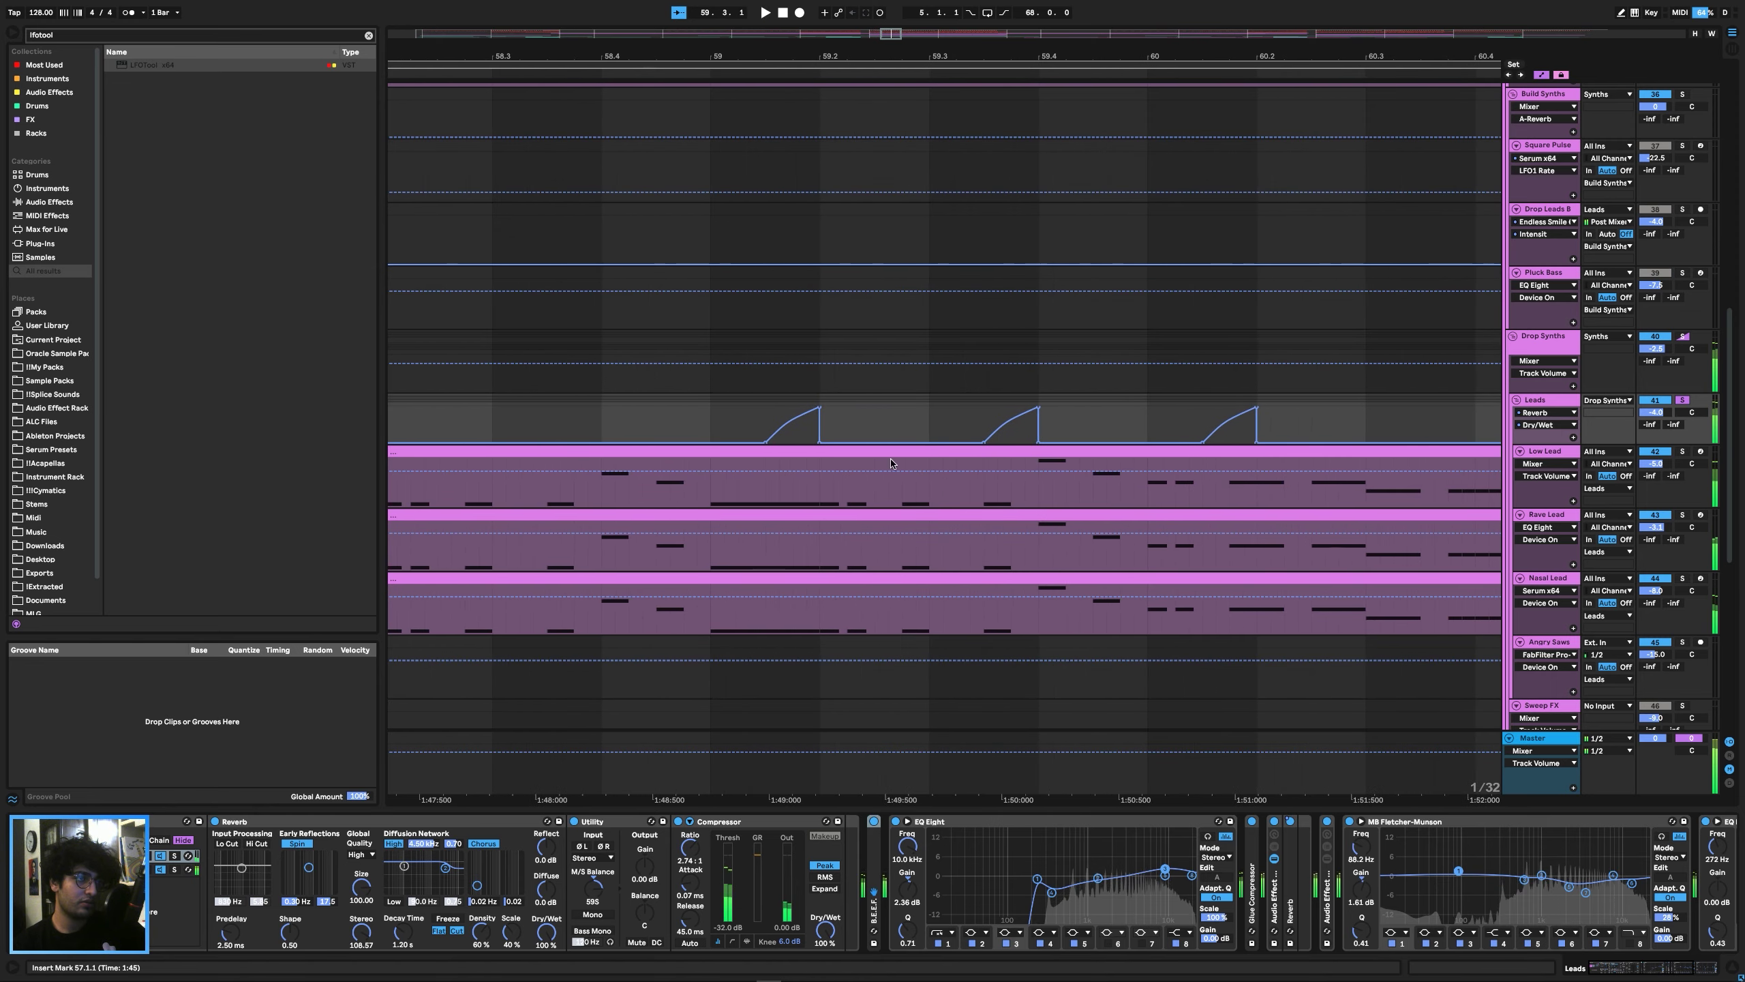
# Unfold the Drums group to show its individual tracks around Drop 1.1.
pyautogui.click(596, 421)
pyautogui.press('-')
pyautogui.press('-')
pyautogui.scroll(-8, 864, 401)
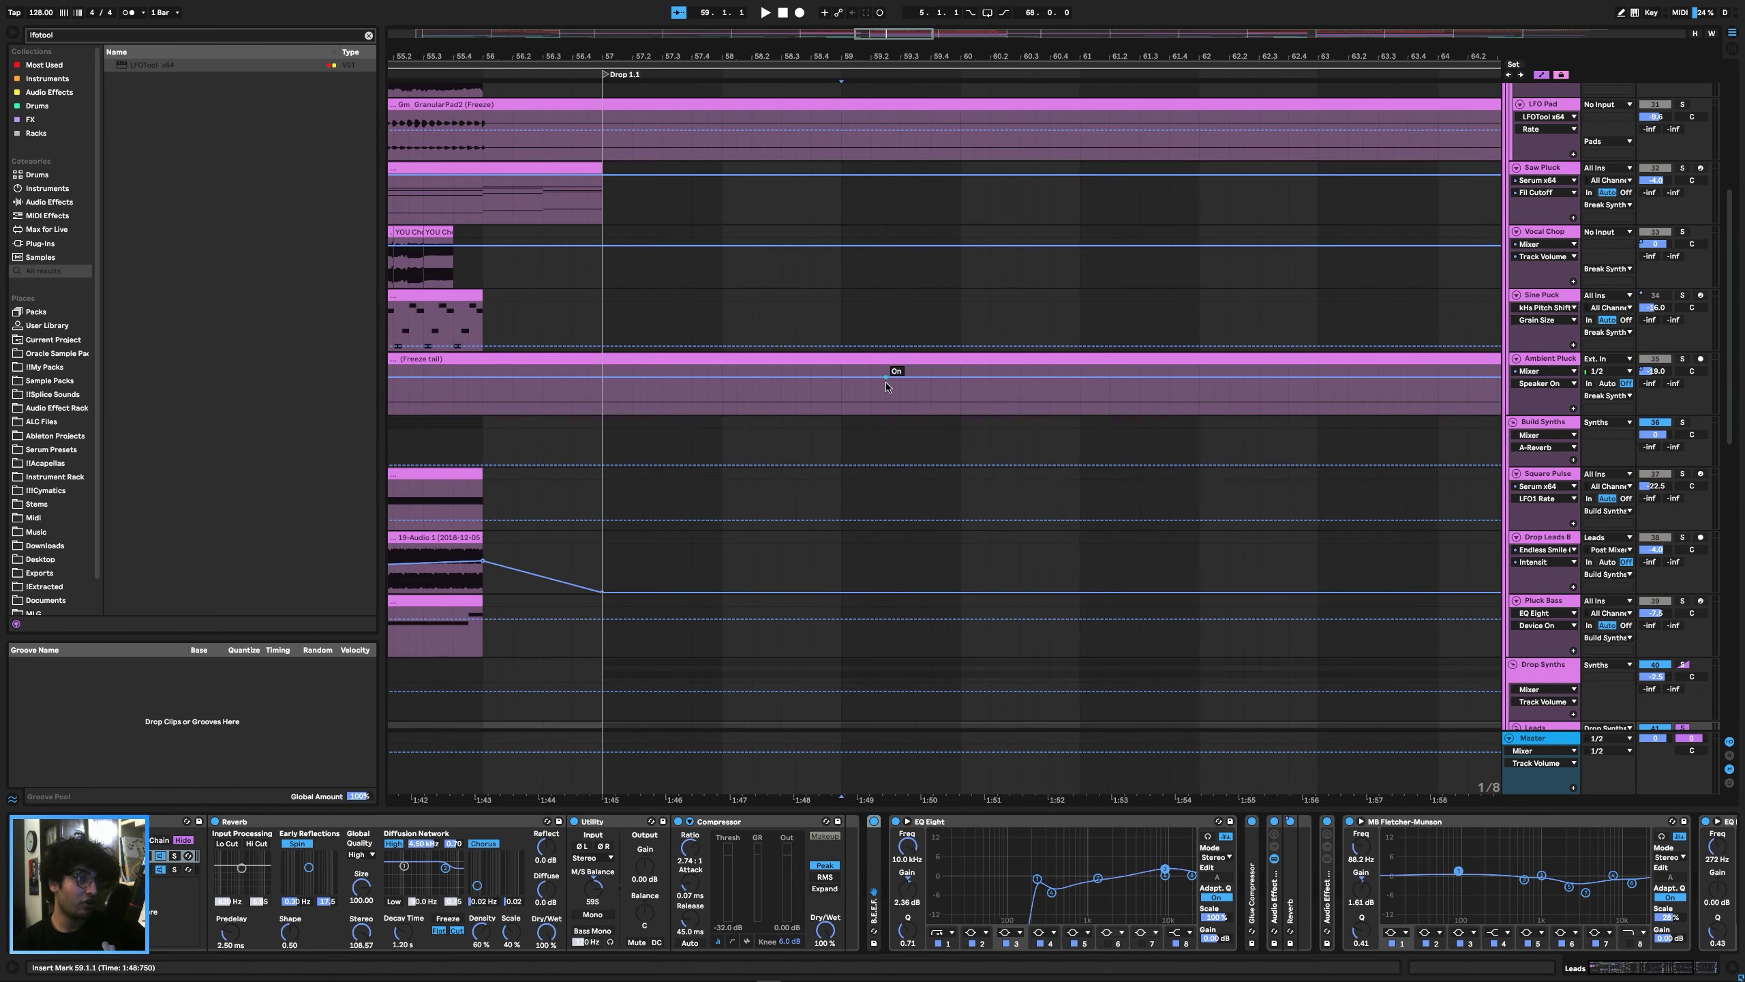
pyautogui.scroll(15, 889, 452)
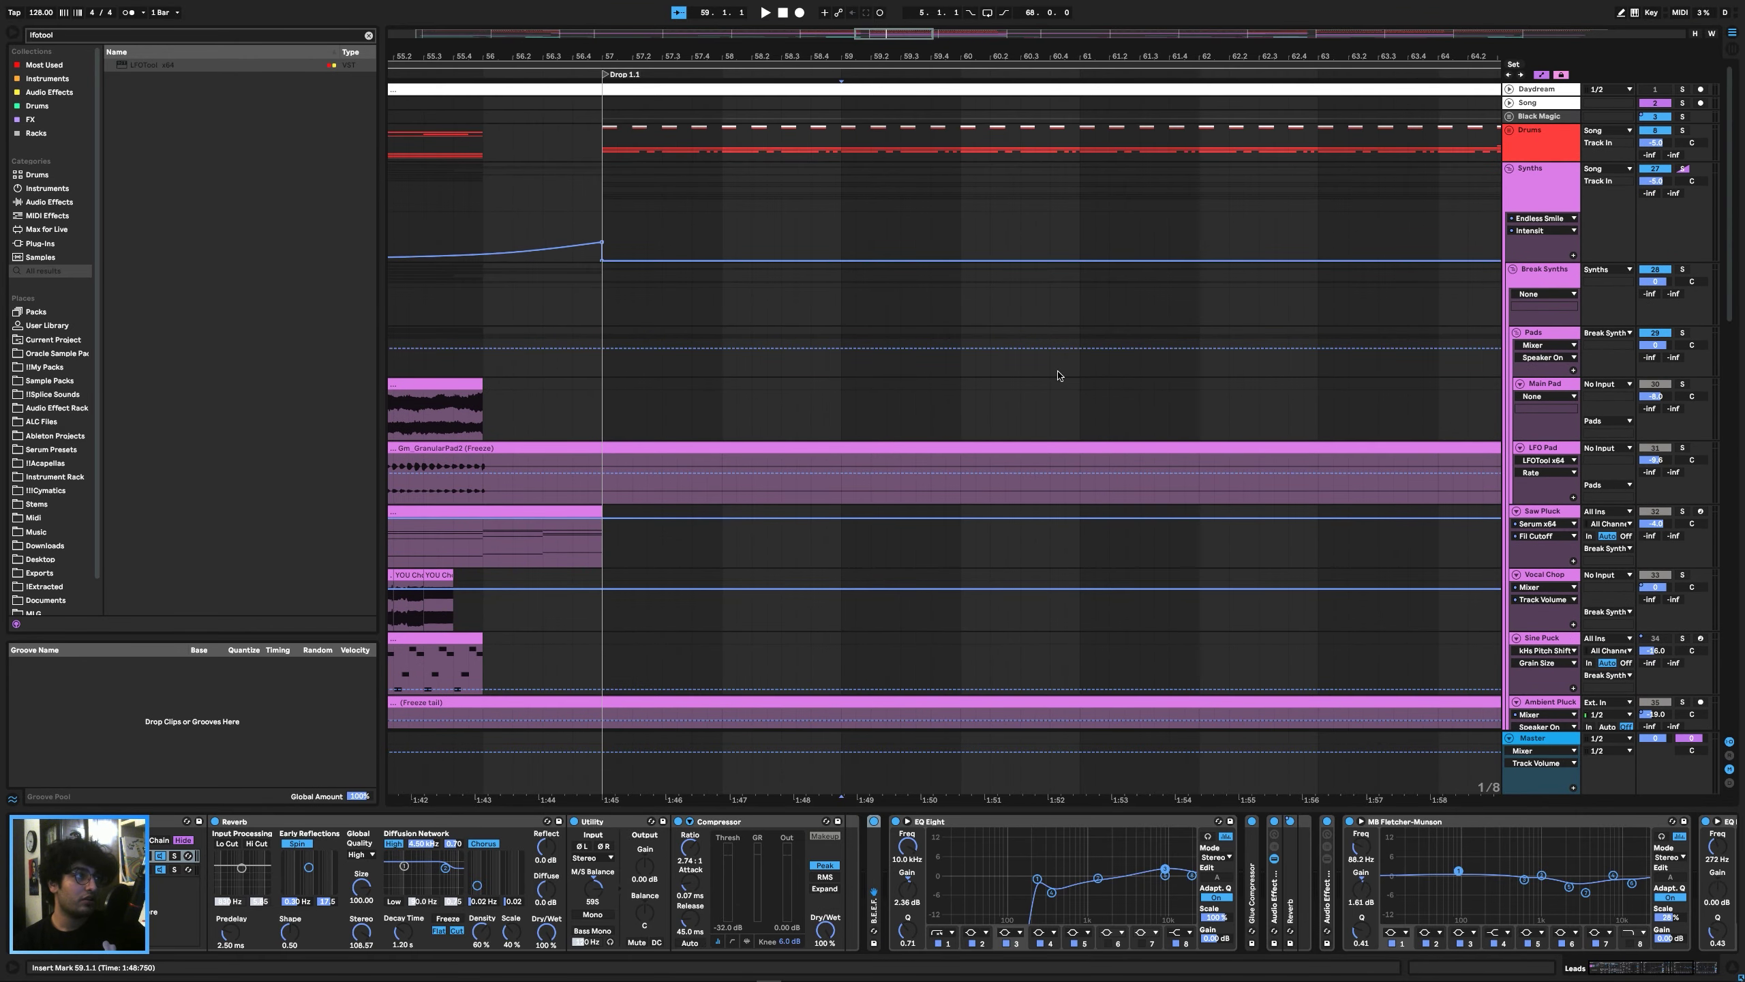
pyautogui.scroll(-1, 1057, 375)
pyautogui.click(1509, 129)
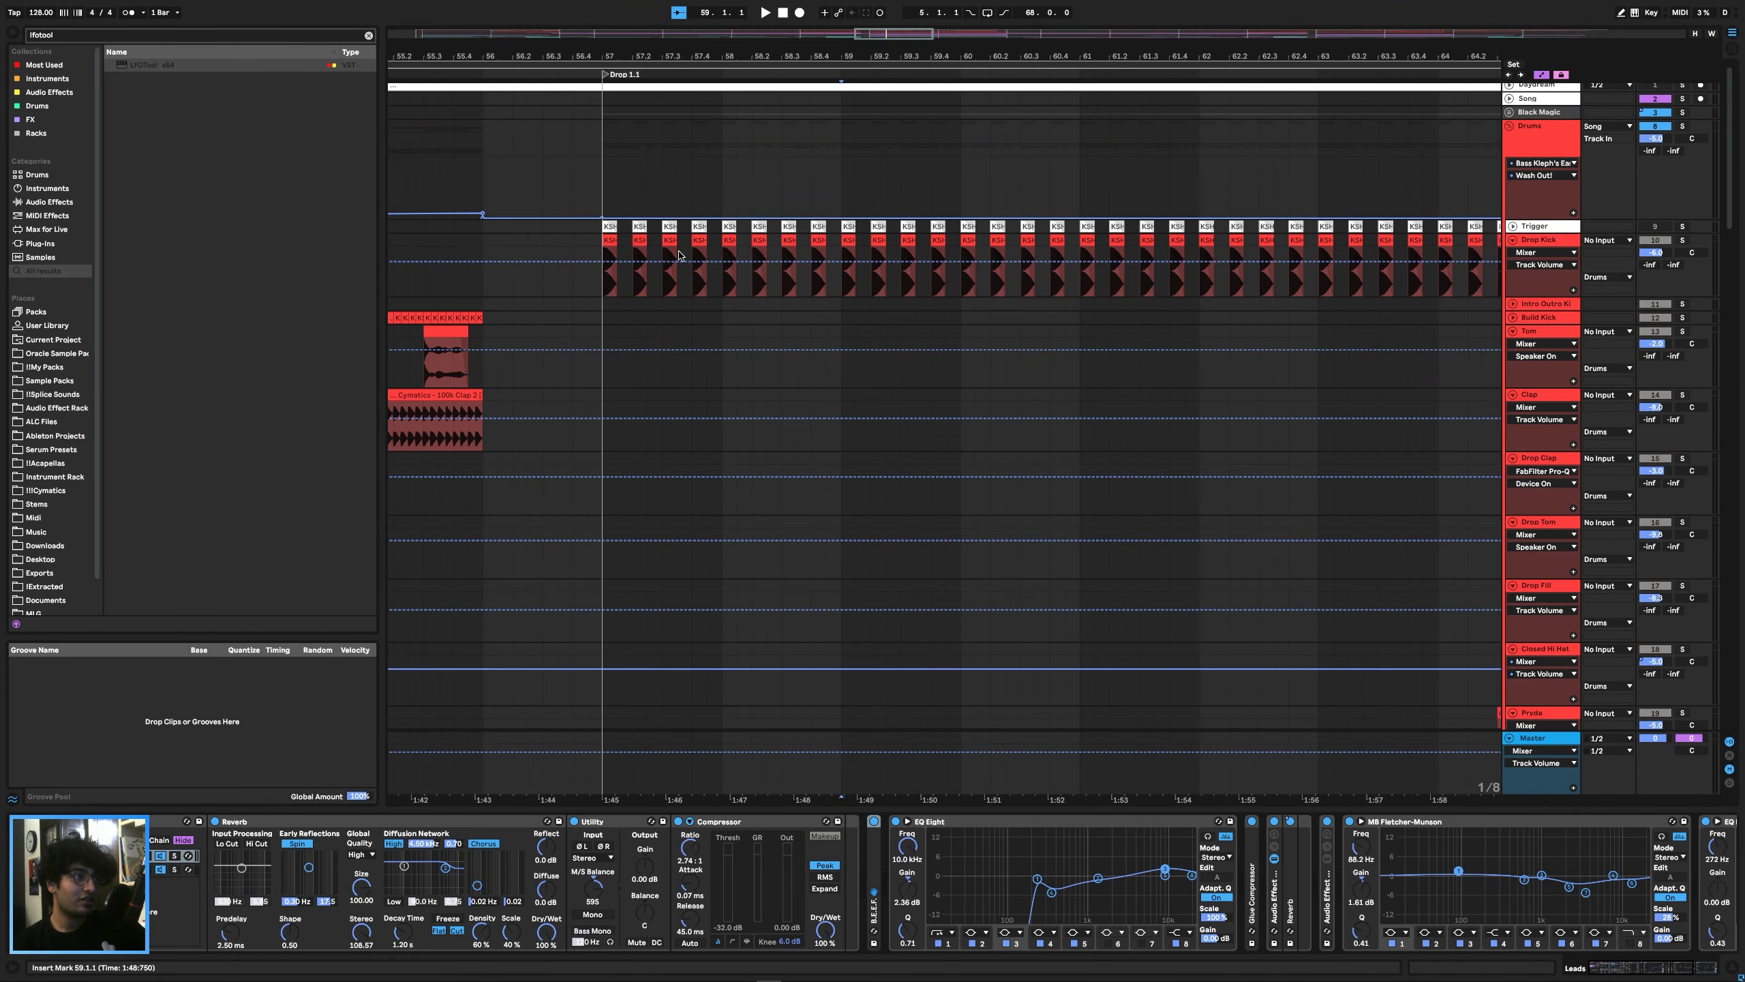
# Hide the automation lanes, solo the Drop Kick and audition it from the start of Drop 1.2.
pyautogui.click(605, 244)
pyautogui.hscroll(5, 794, 335)
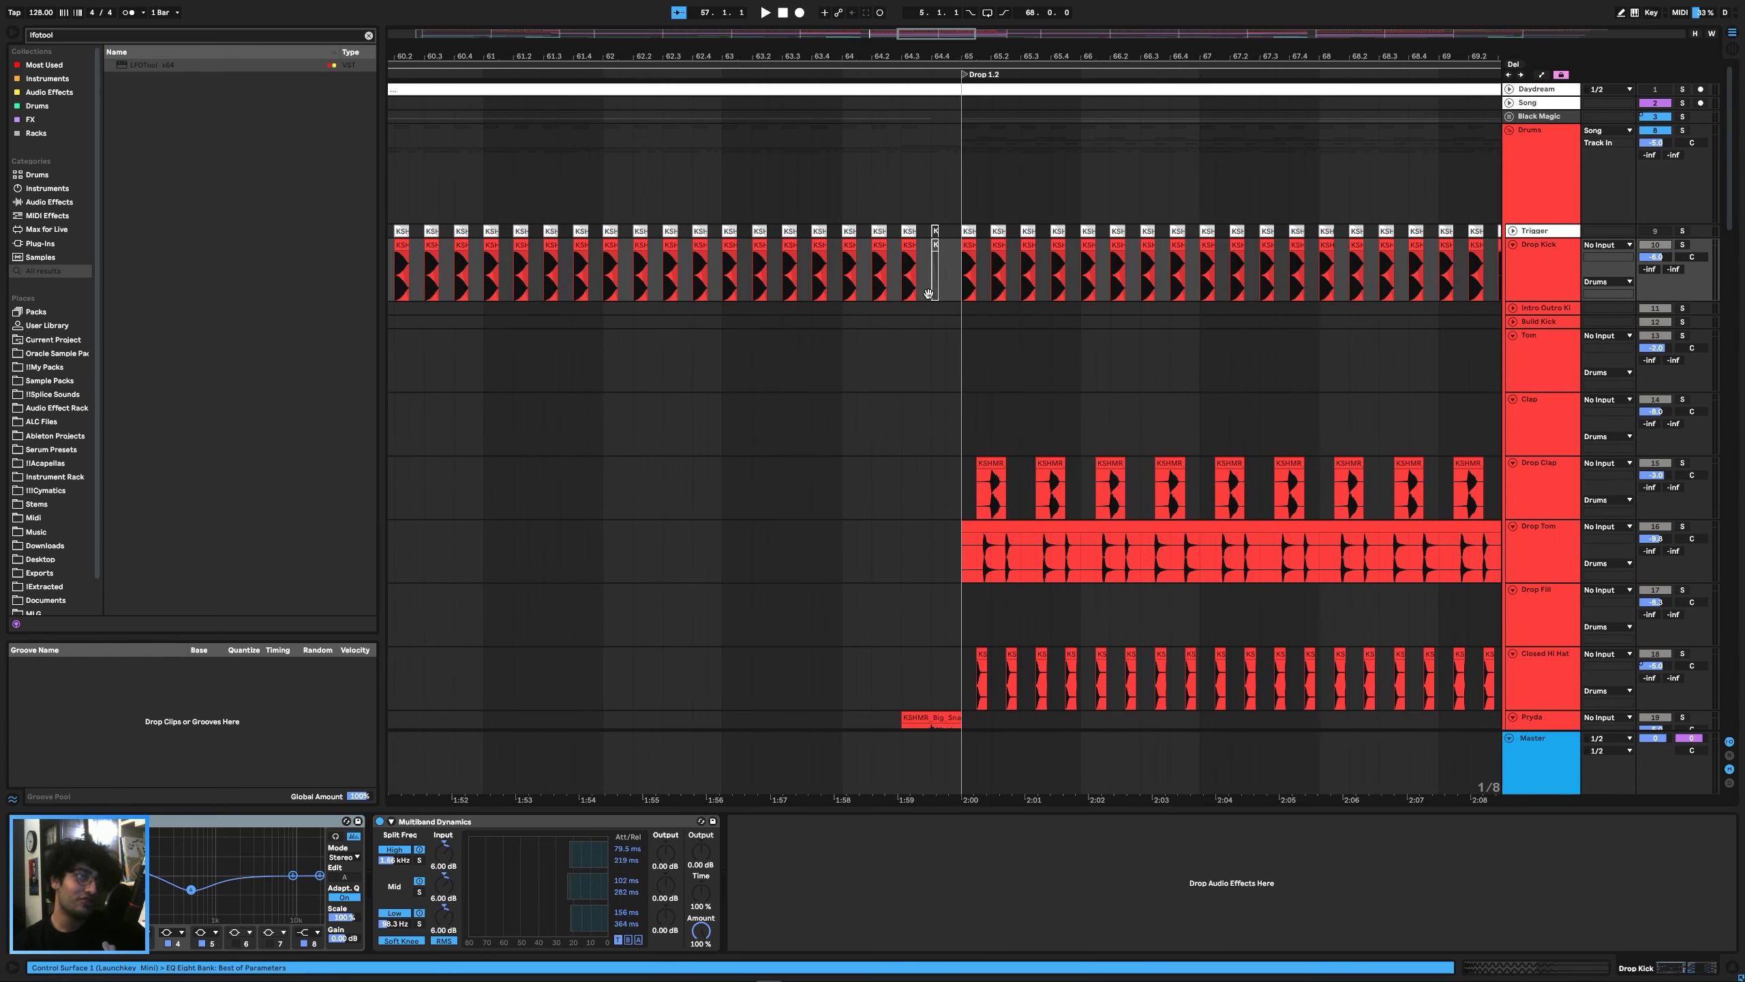
pyautogui.hscroll(4, 844, 304)
pyautogui.scroll(-2, 845, 304)
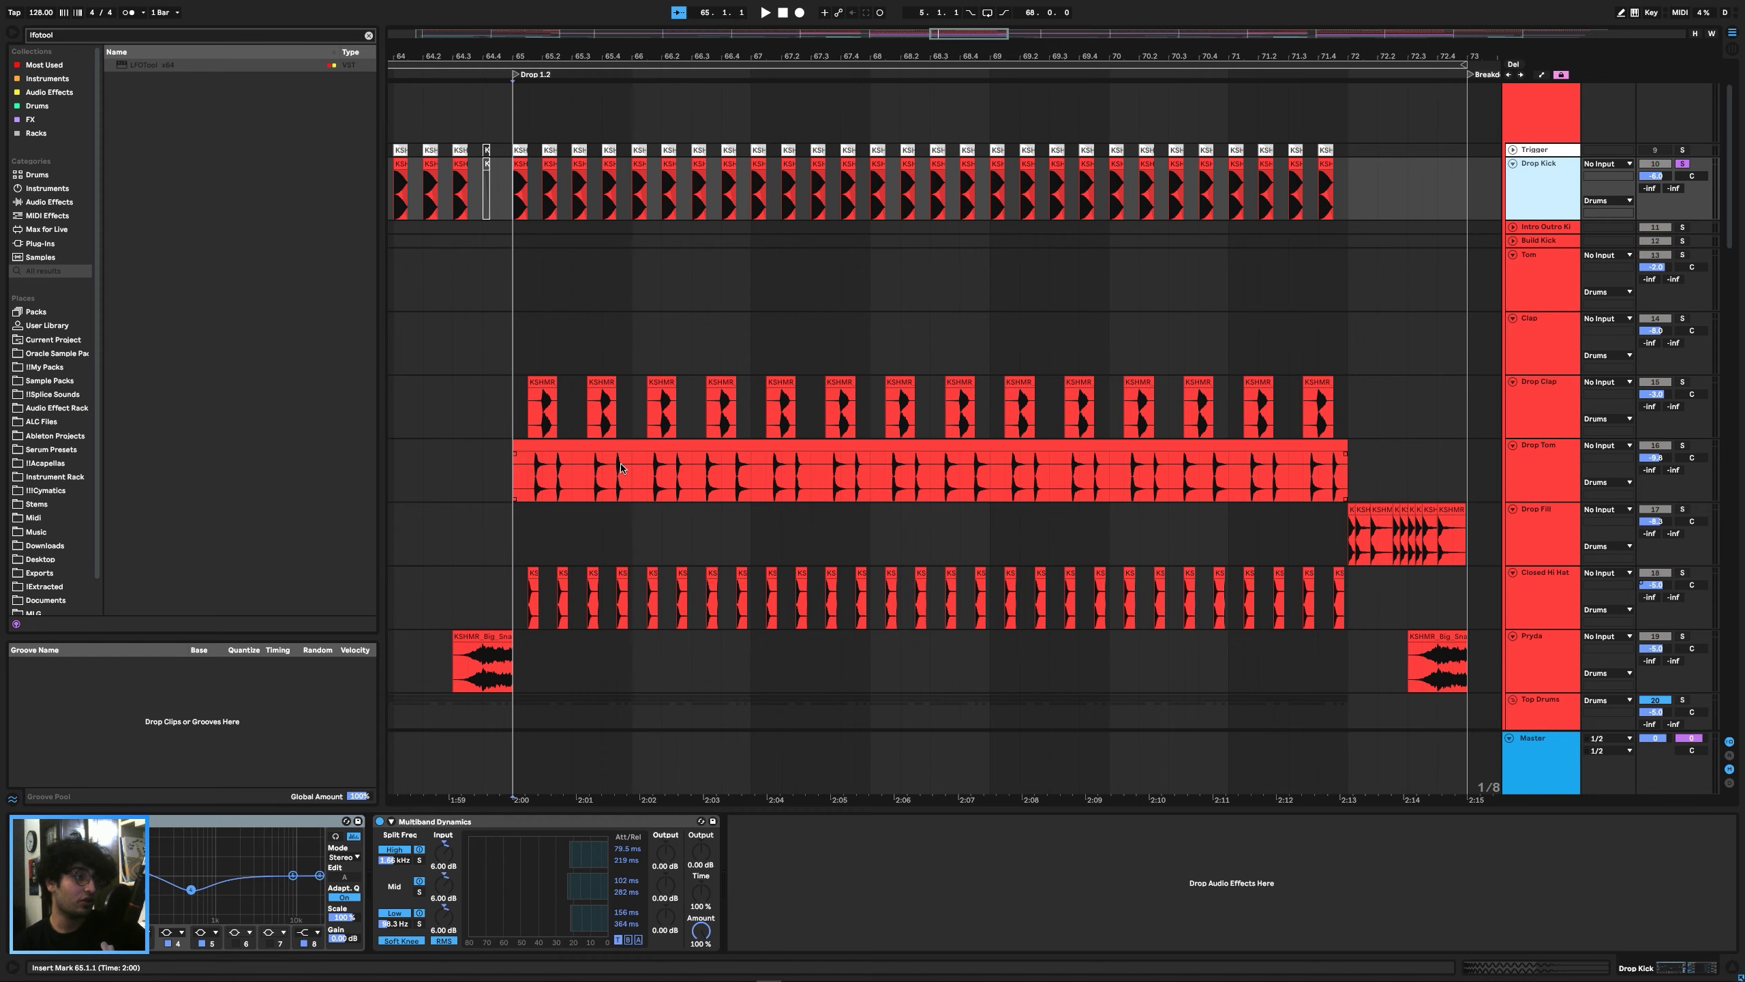
pyautogui.press('space')
pyautogui.hscroll(-6, 621, 468)
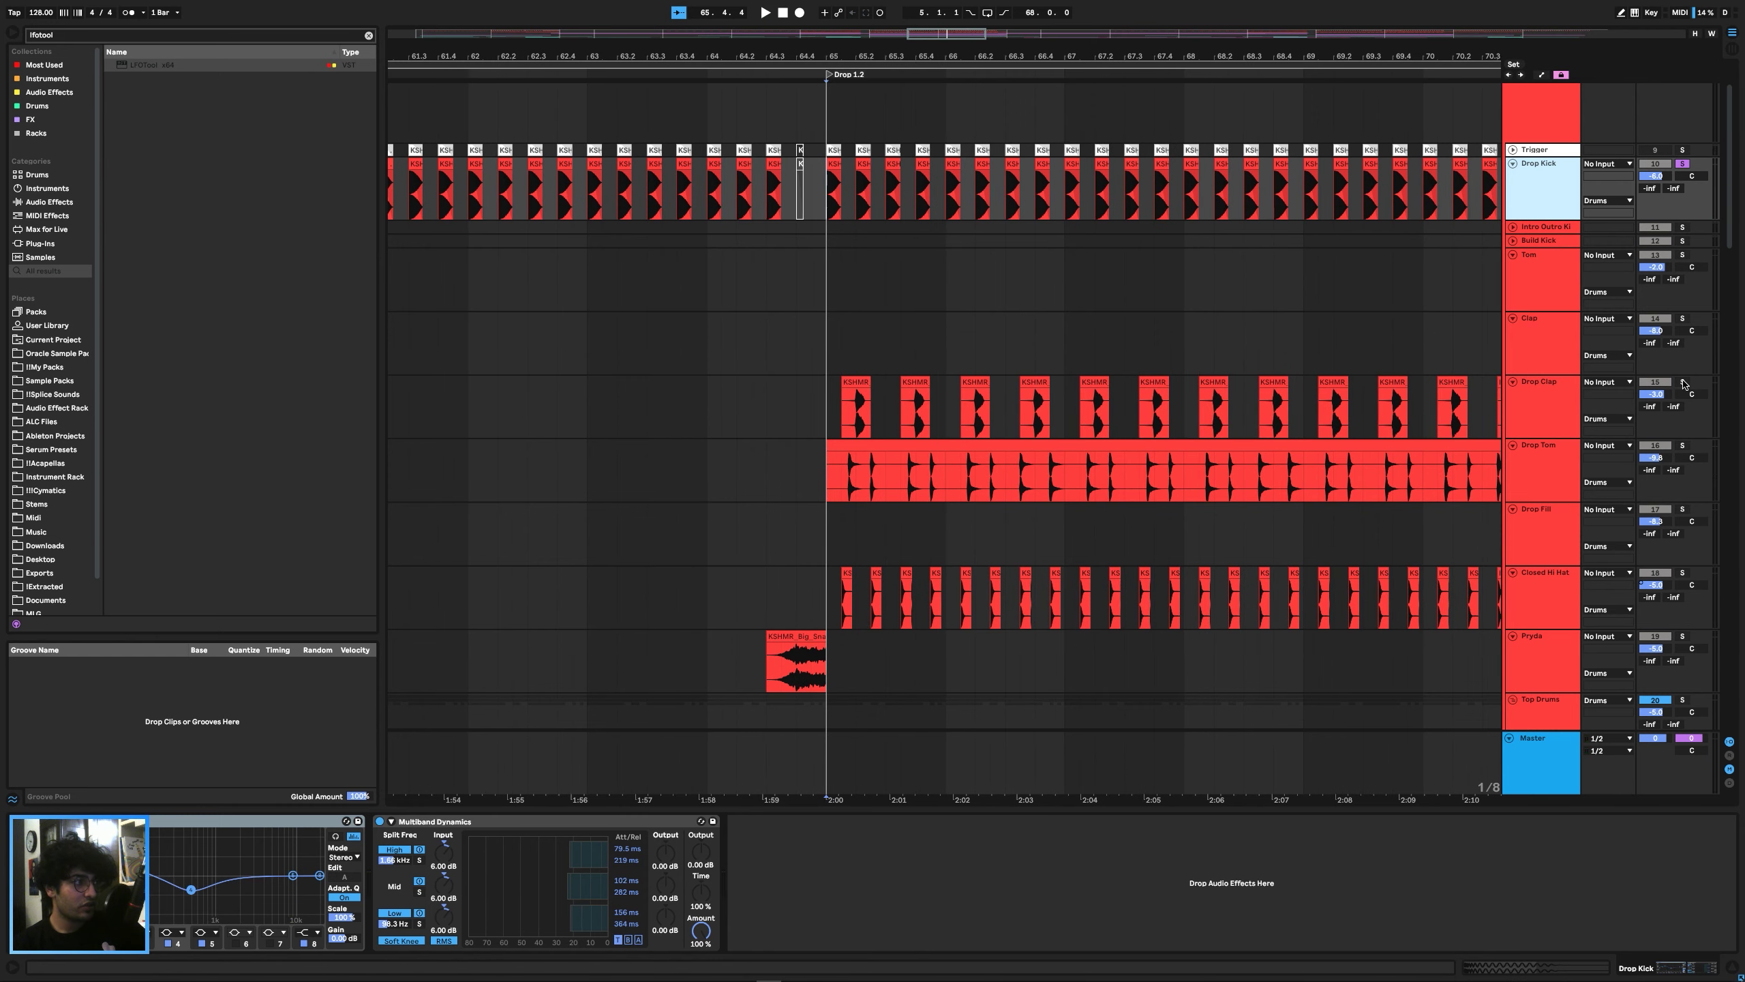
# Solo the Drop Clap and Drop Tom in turn, auditioning each from Drop 1.2 and viewing their devices.
pyautogui.press('space')
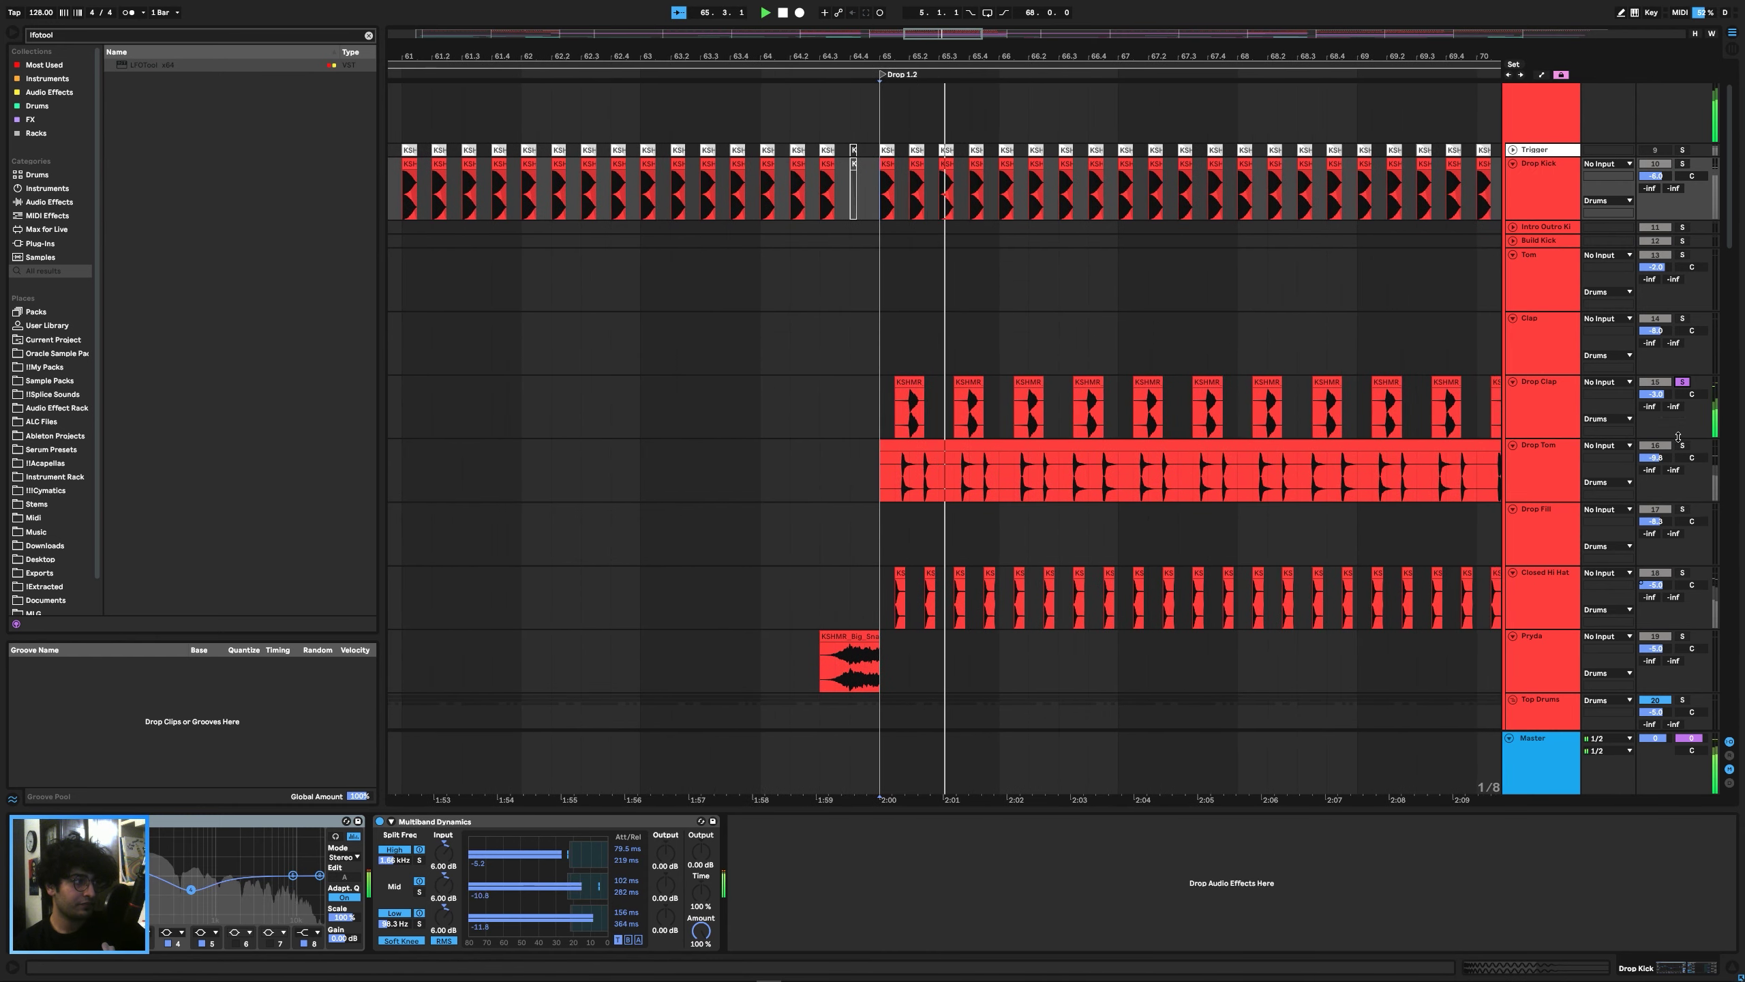
pyautogui.click(1531, 456)
pyautogui.click(1533, 417)
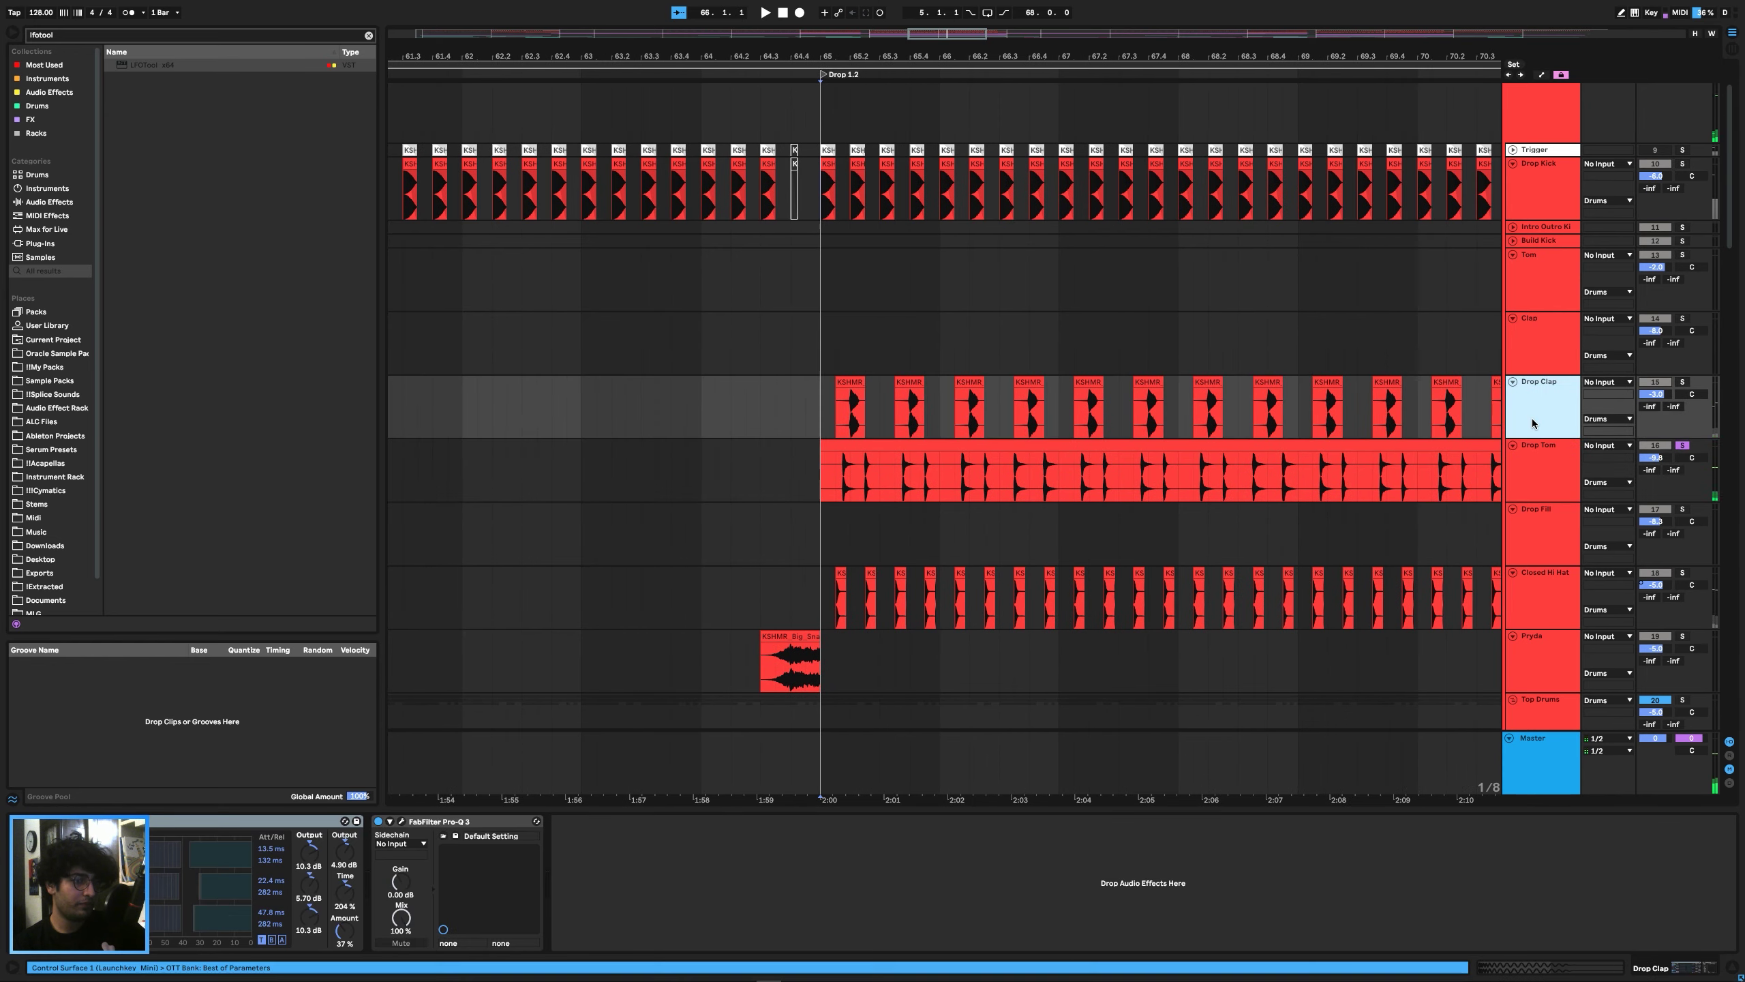
pyautogui.press('space')
pyautogui.click(1540, 461)
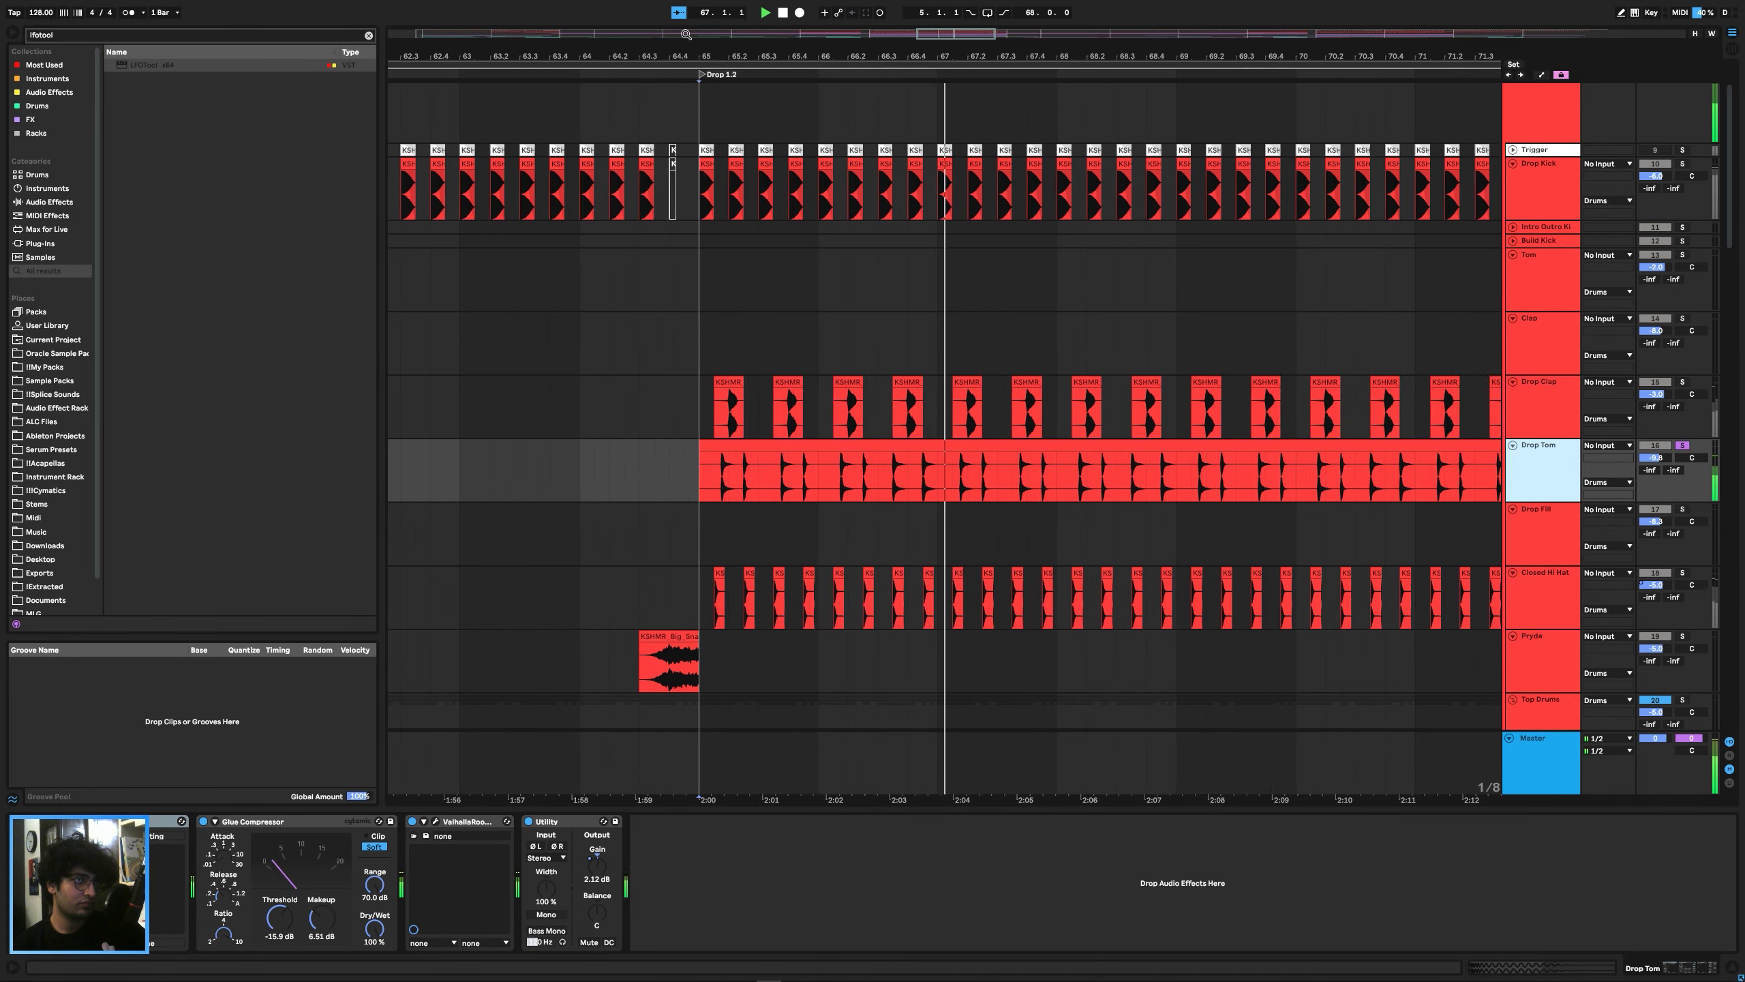
pyautogui.press('space')
# Solo and play the Closed Hi Hat from Drop 1.2, followed by the whole Drums group.
pyautogui.scroll(-2, 1685, 499)
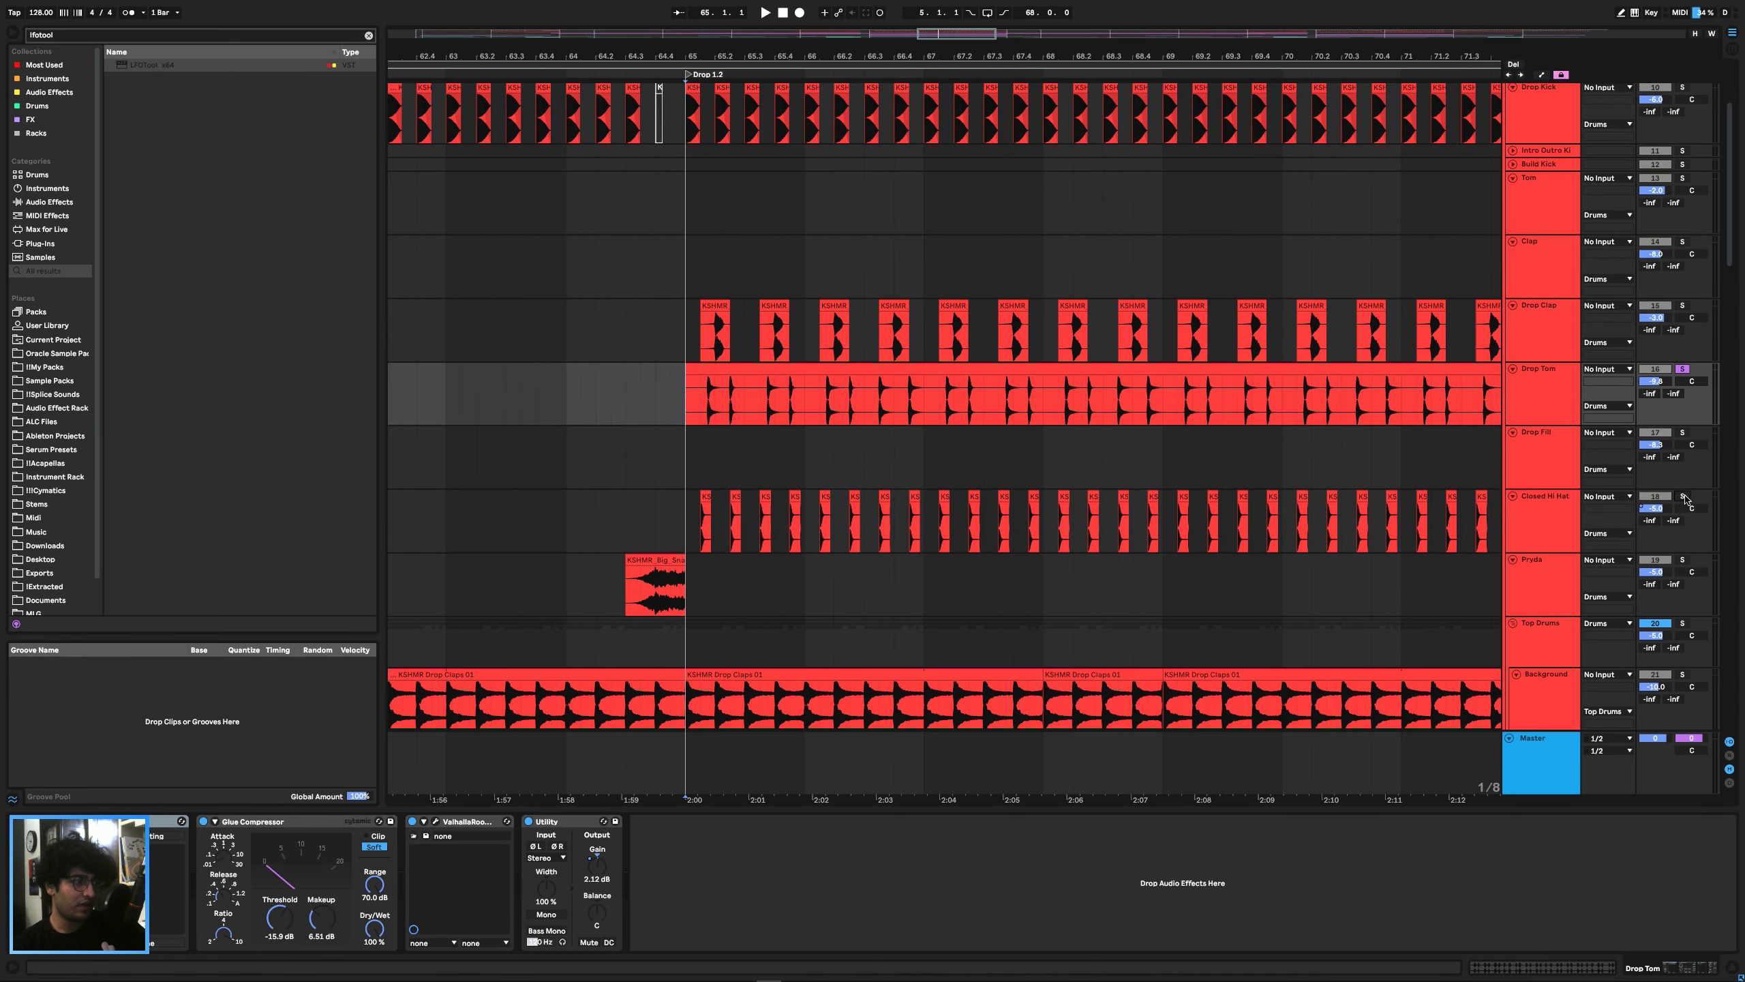
pyautogui.click(690, 519)
pyautogui.scroll(3, 1666, 194)
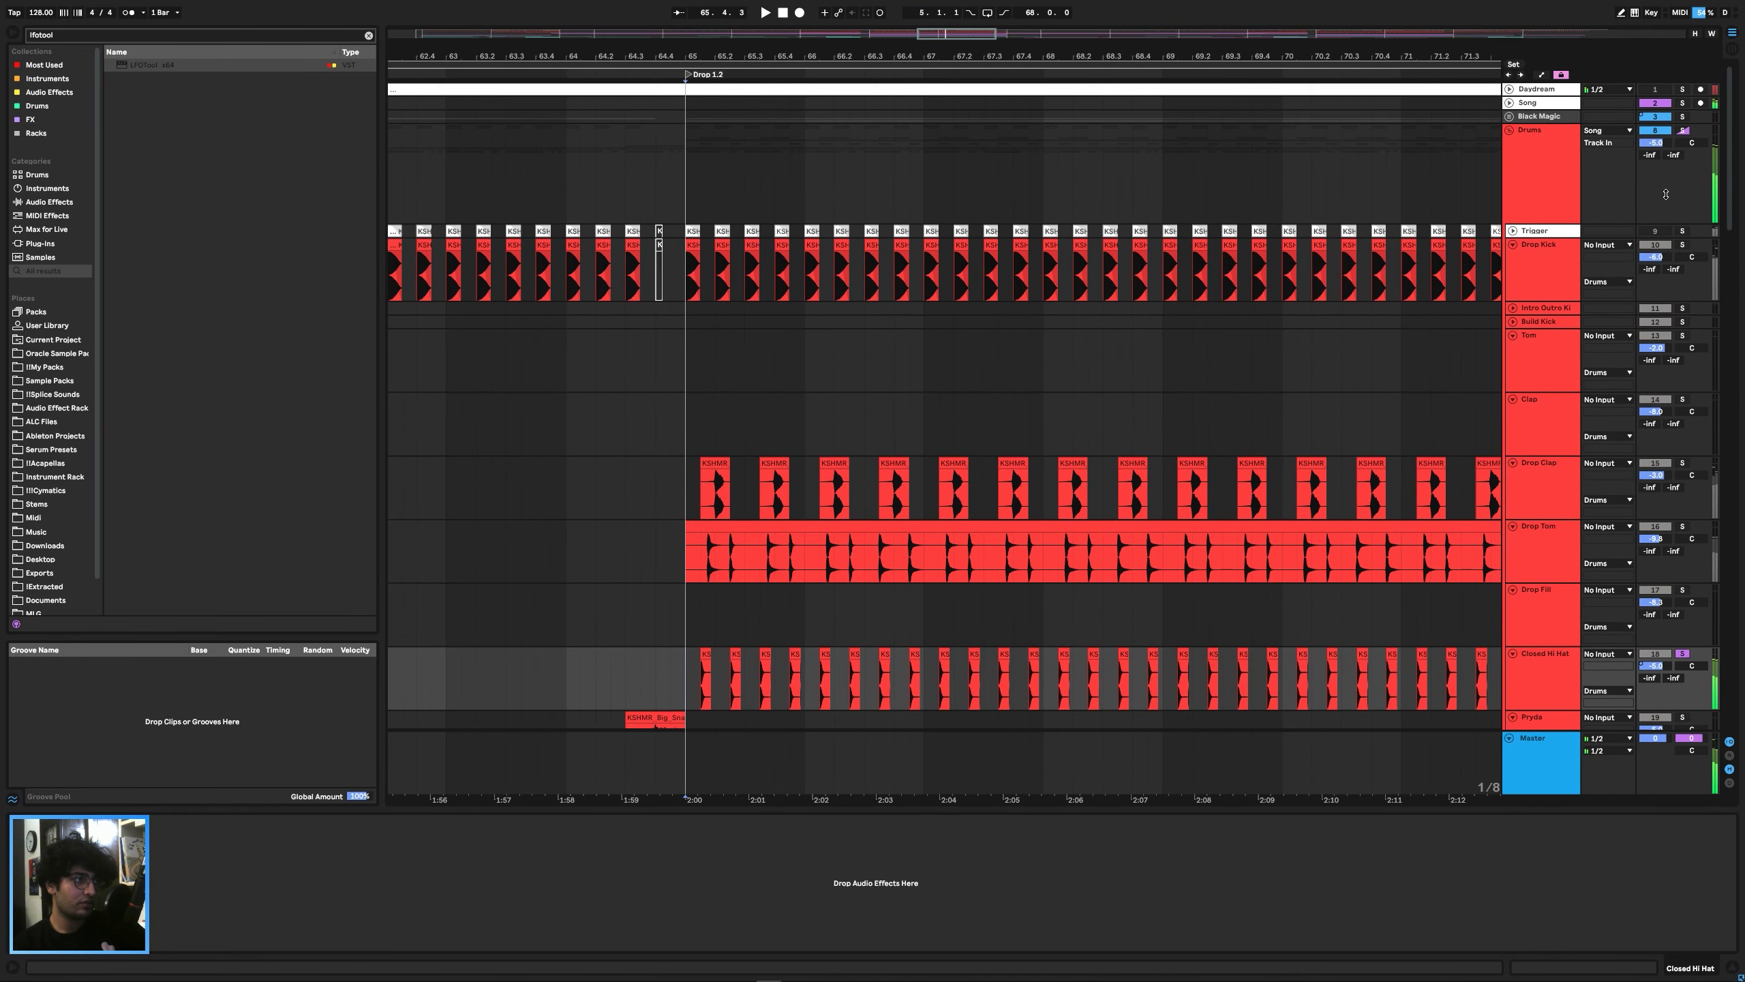
pyautogui.click(1681, 131)
pyautogui.press('space')
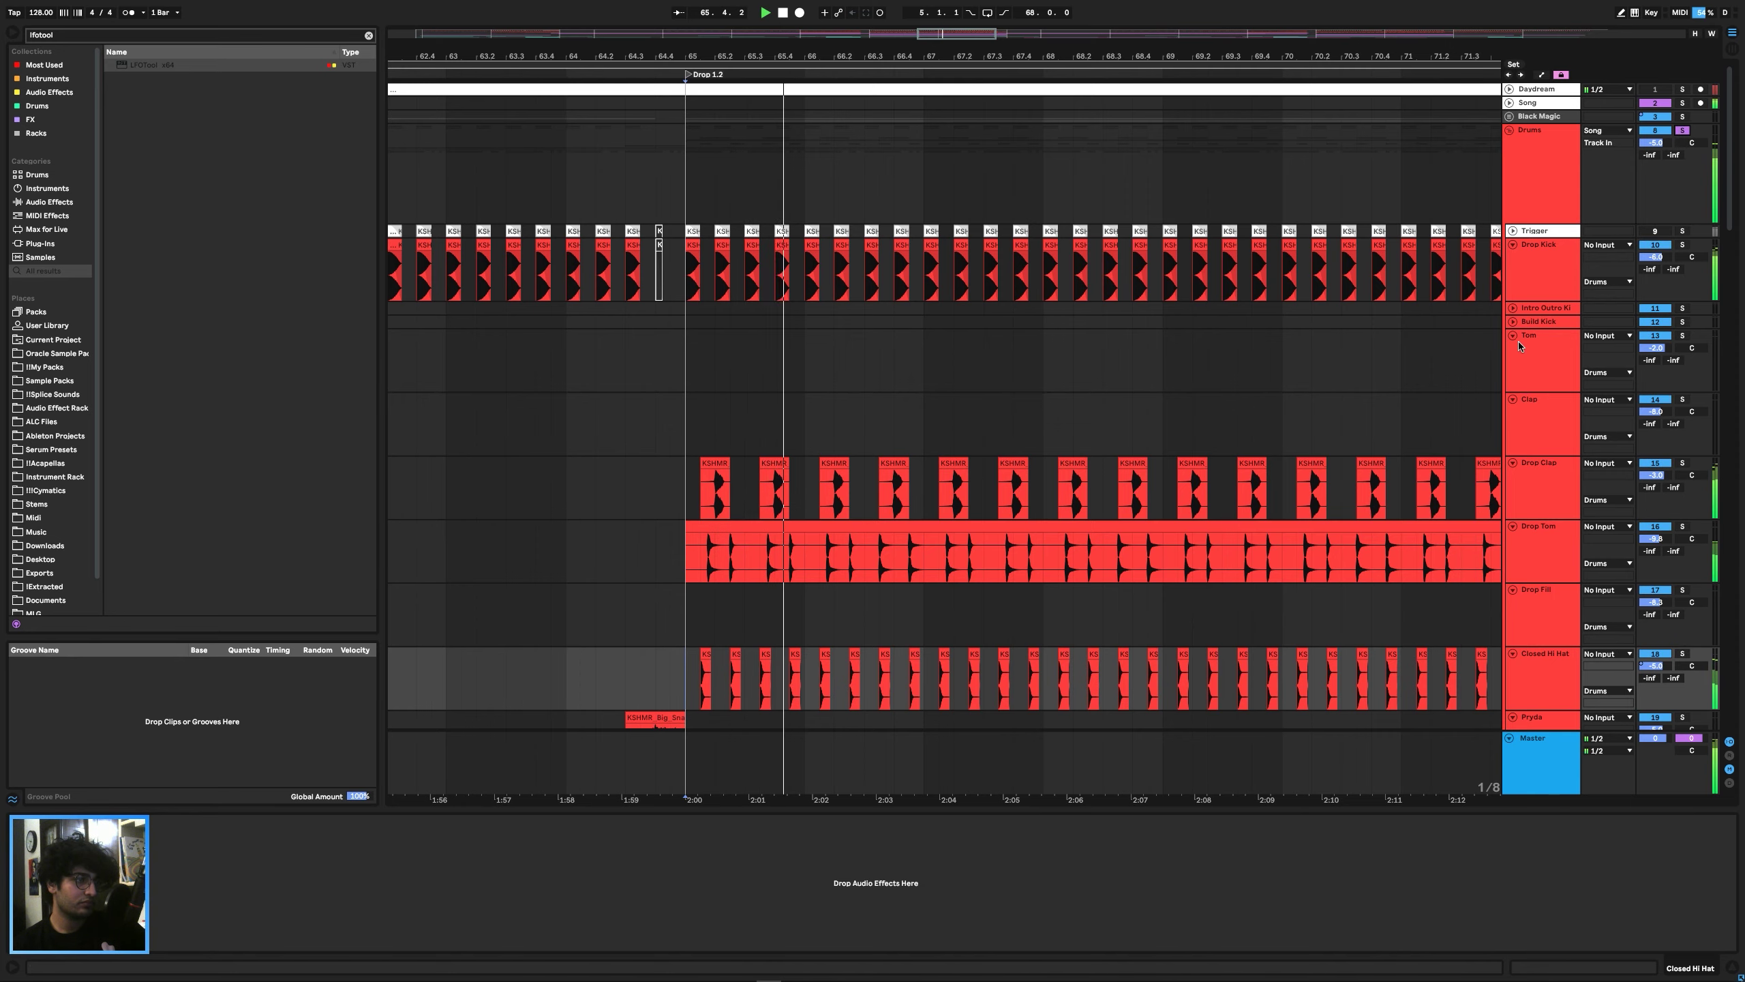
# Solo the Background Claps track in the Top Drums group and audition it from Drop 1.2.
pyautogui.scroll(-8, 1518, 341)
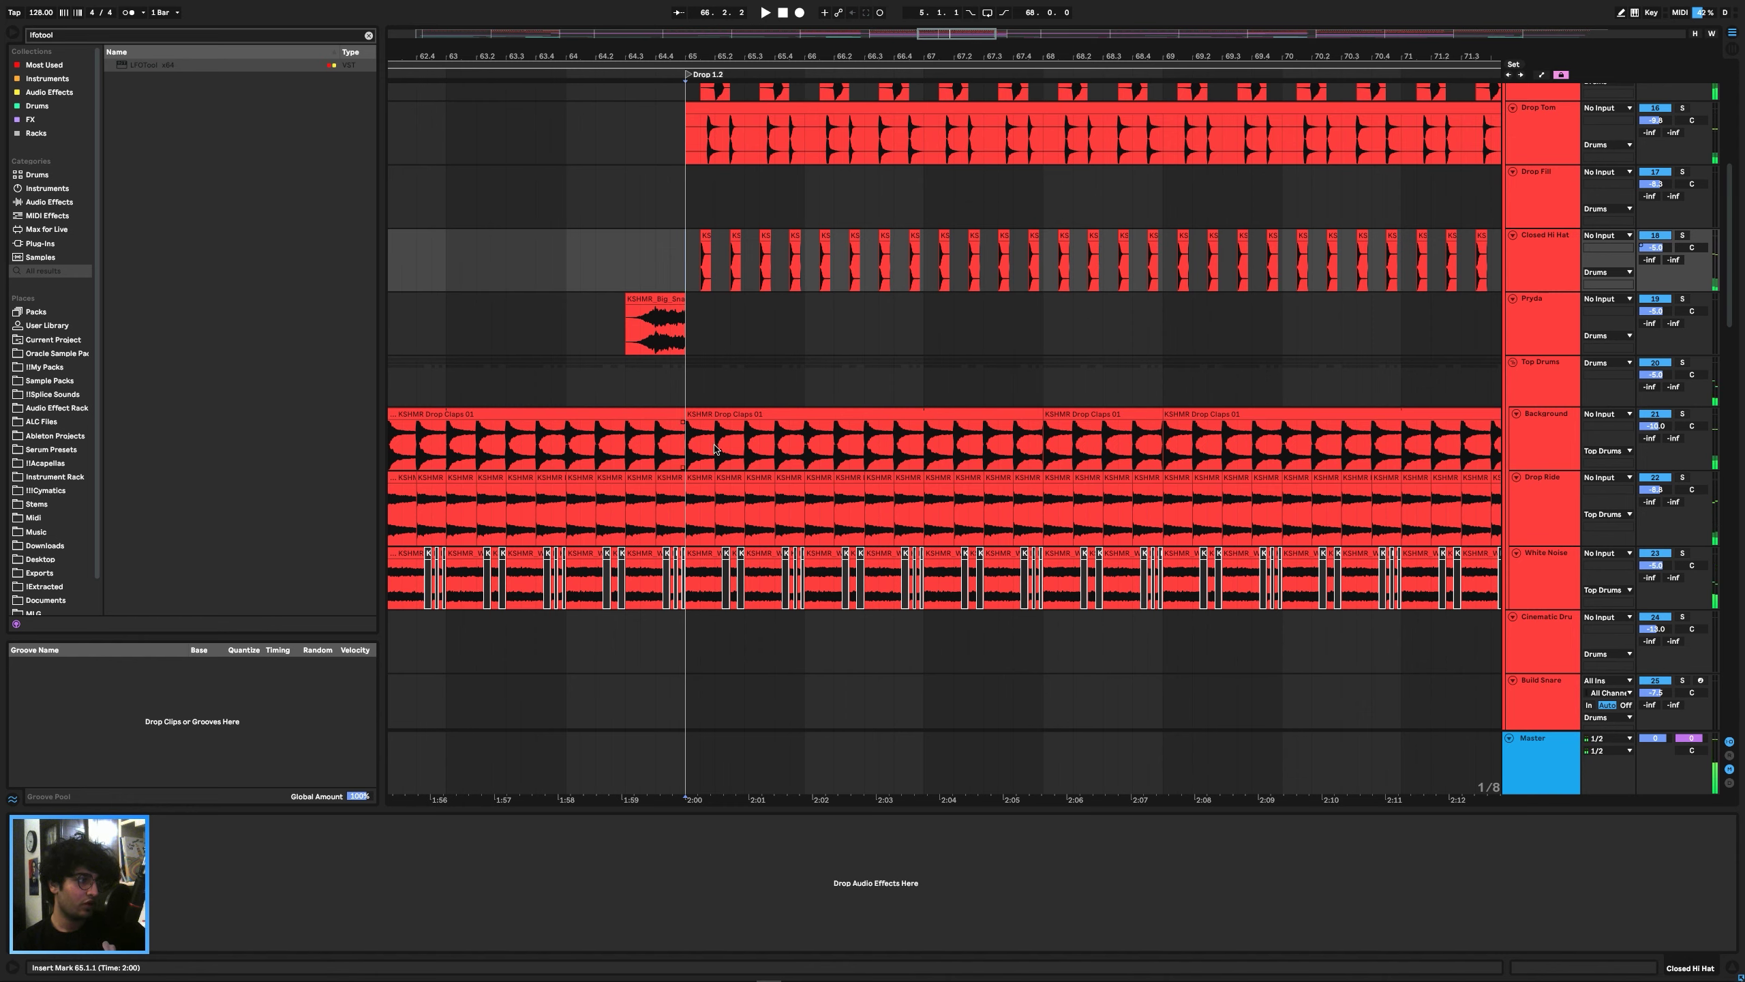
pyautogui.click(1540, 440)
pyautogui.click(1682, 414)
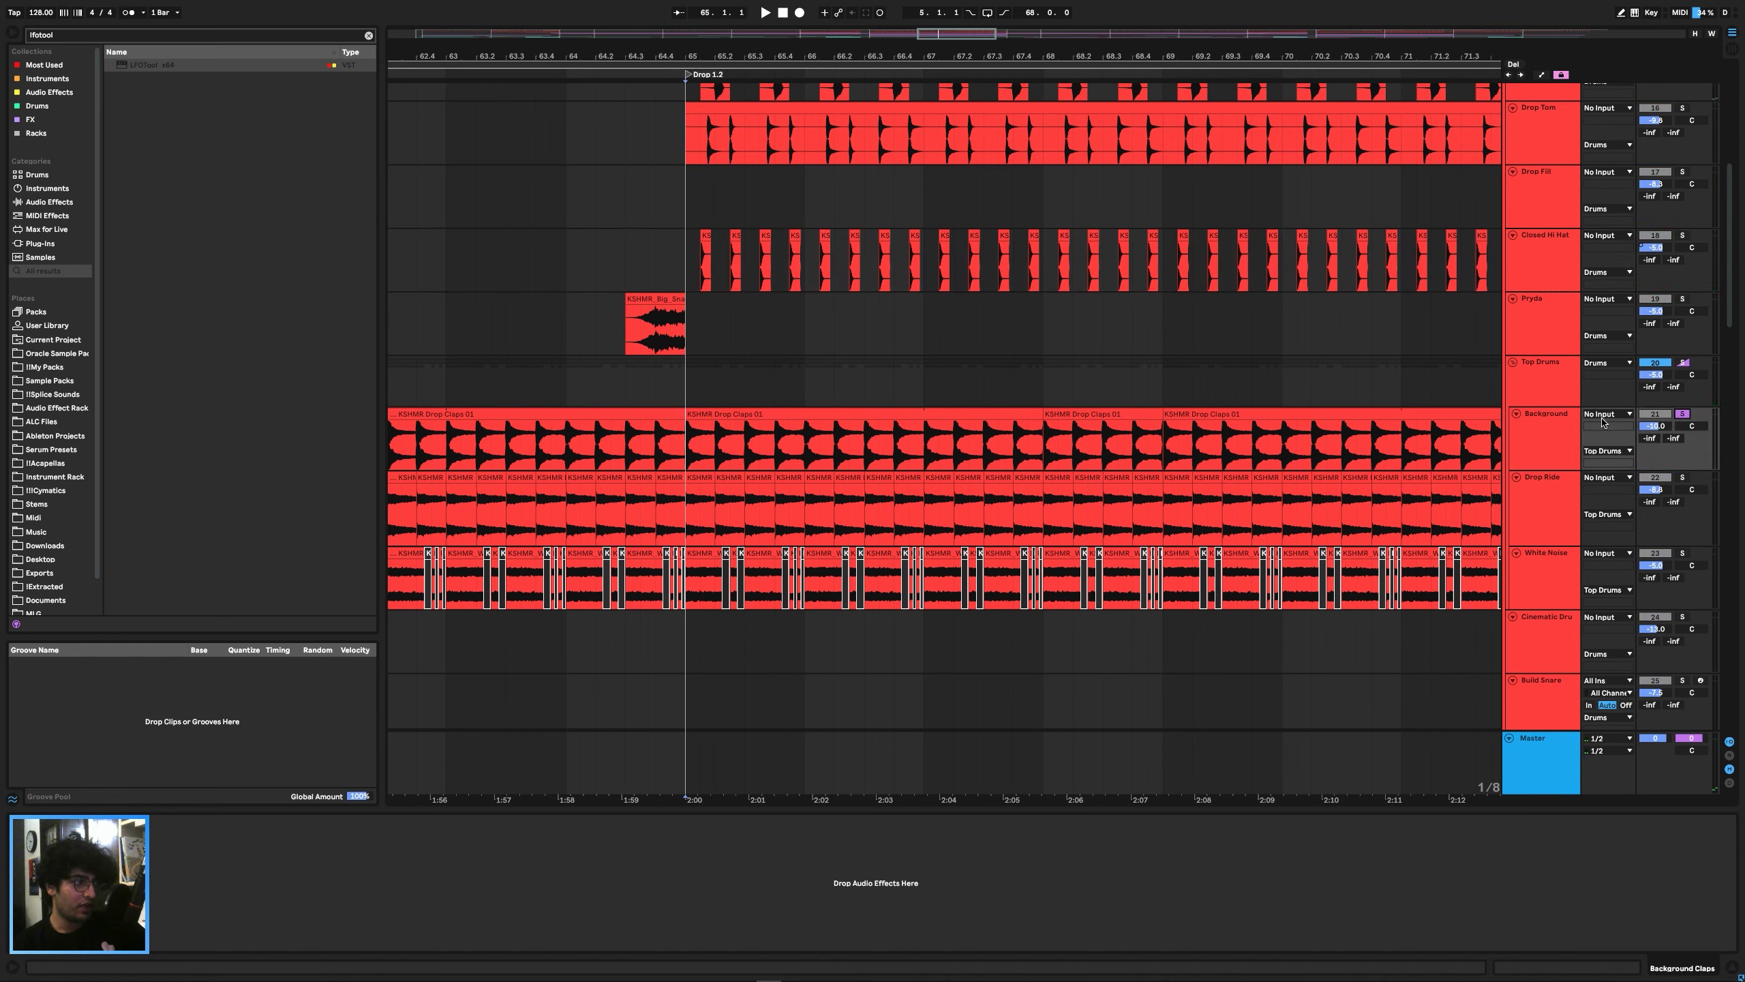
pyautogui.click(1538, 404)
pyautogui.click(1538, 413)
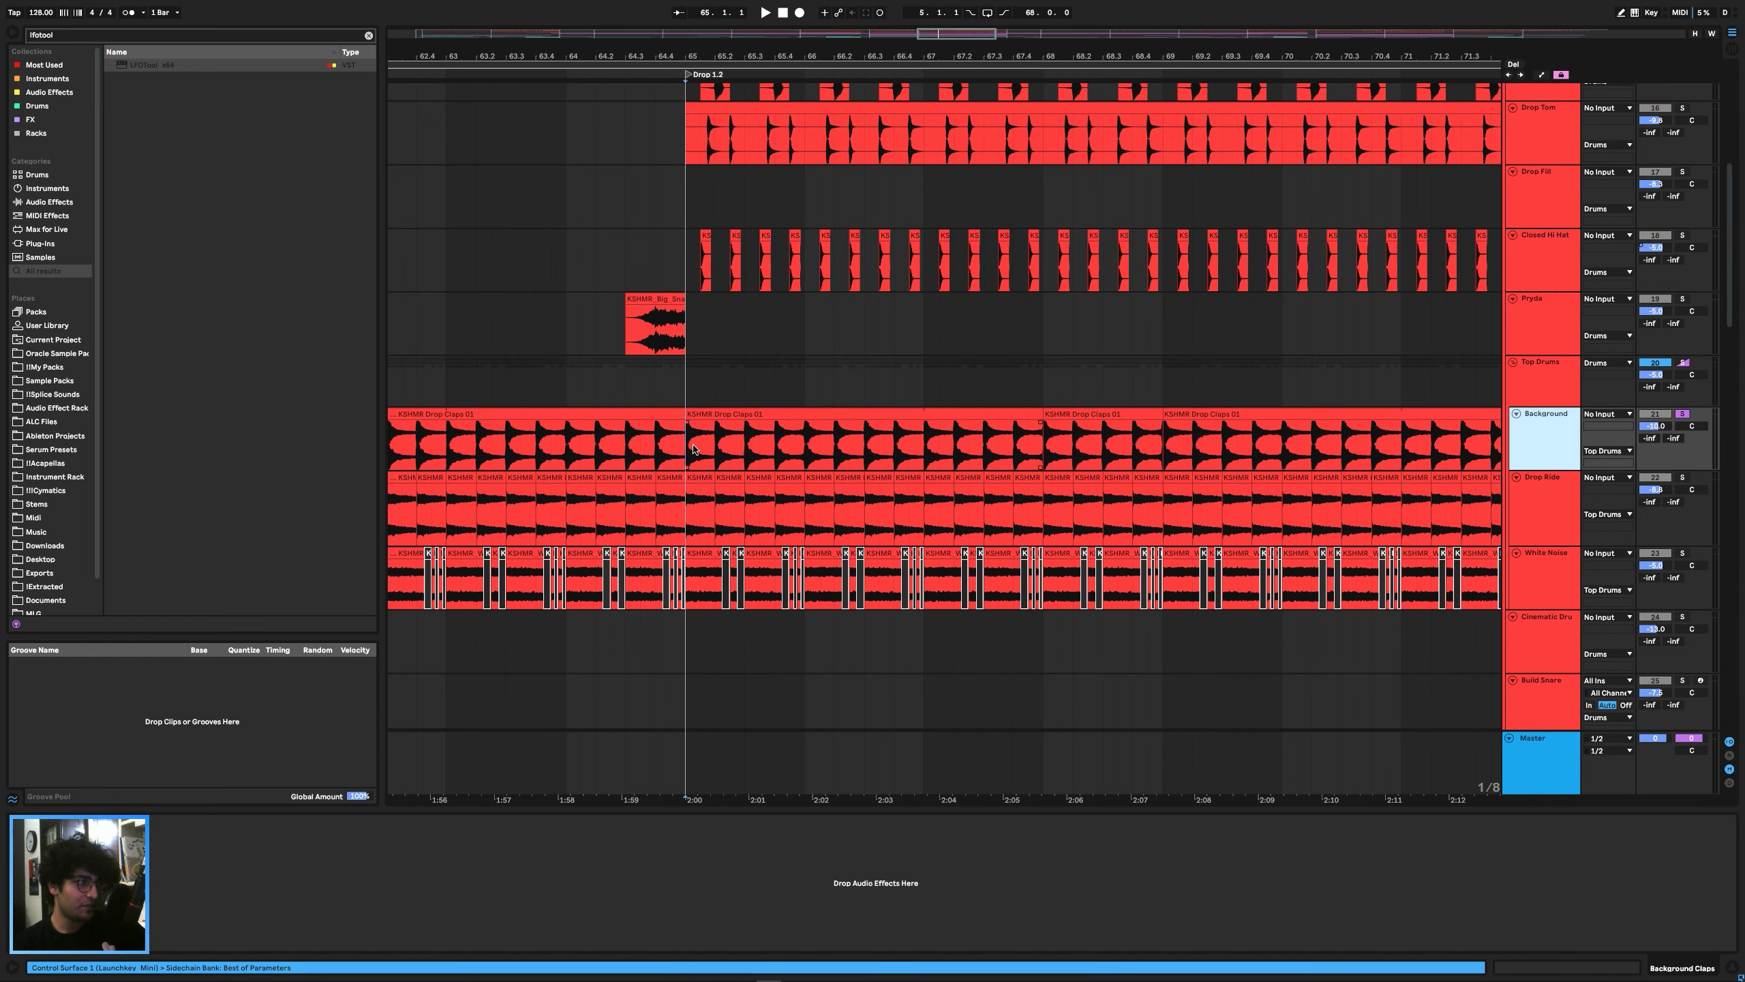
pyautogui.press('space')
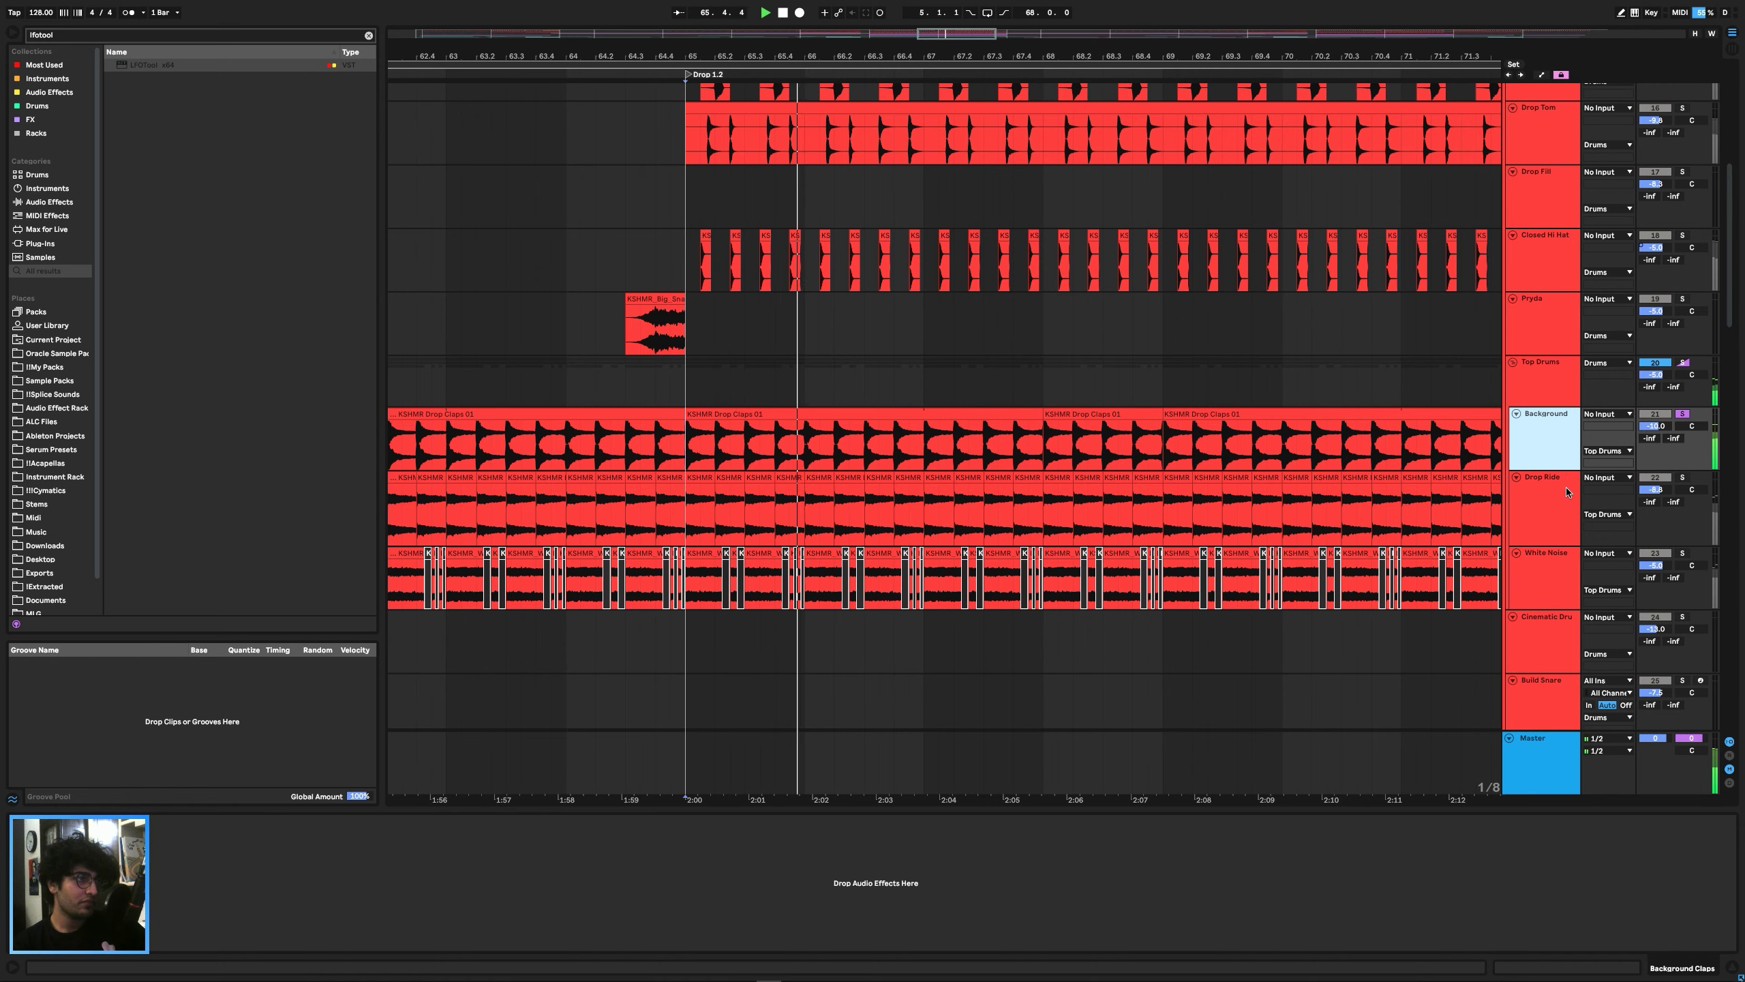
pyautogui.press('space')
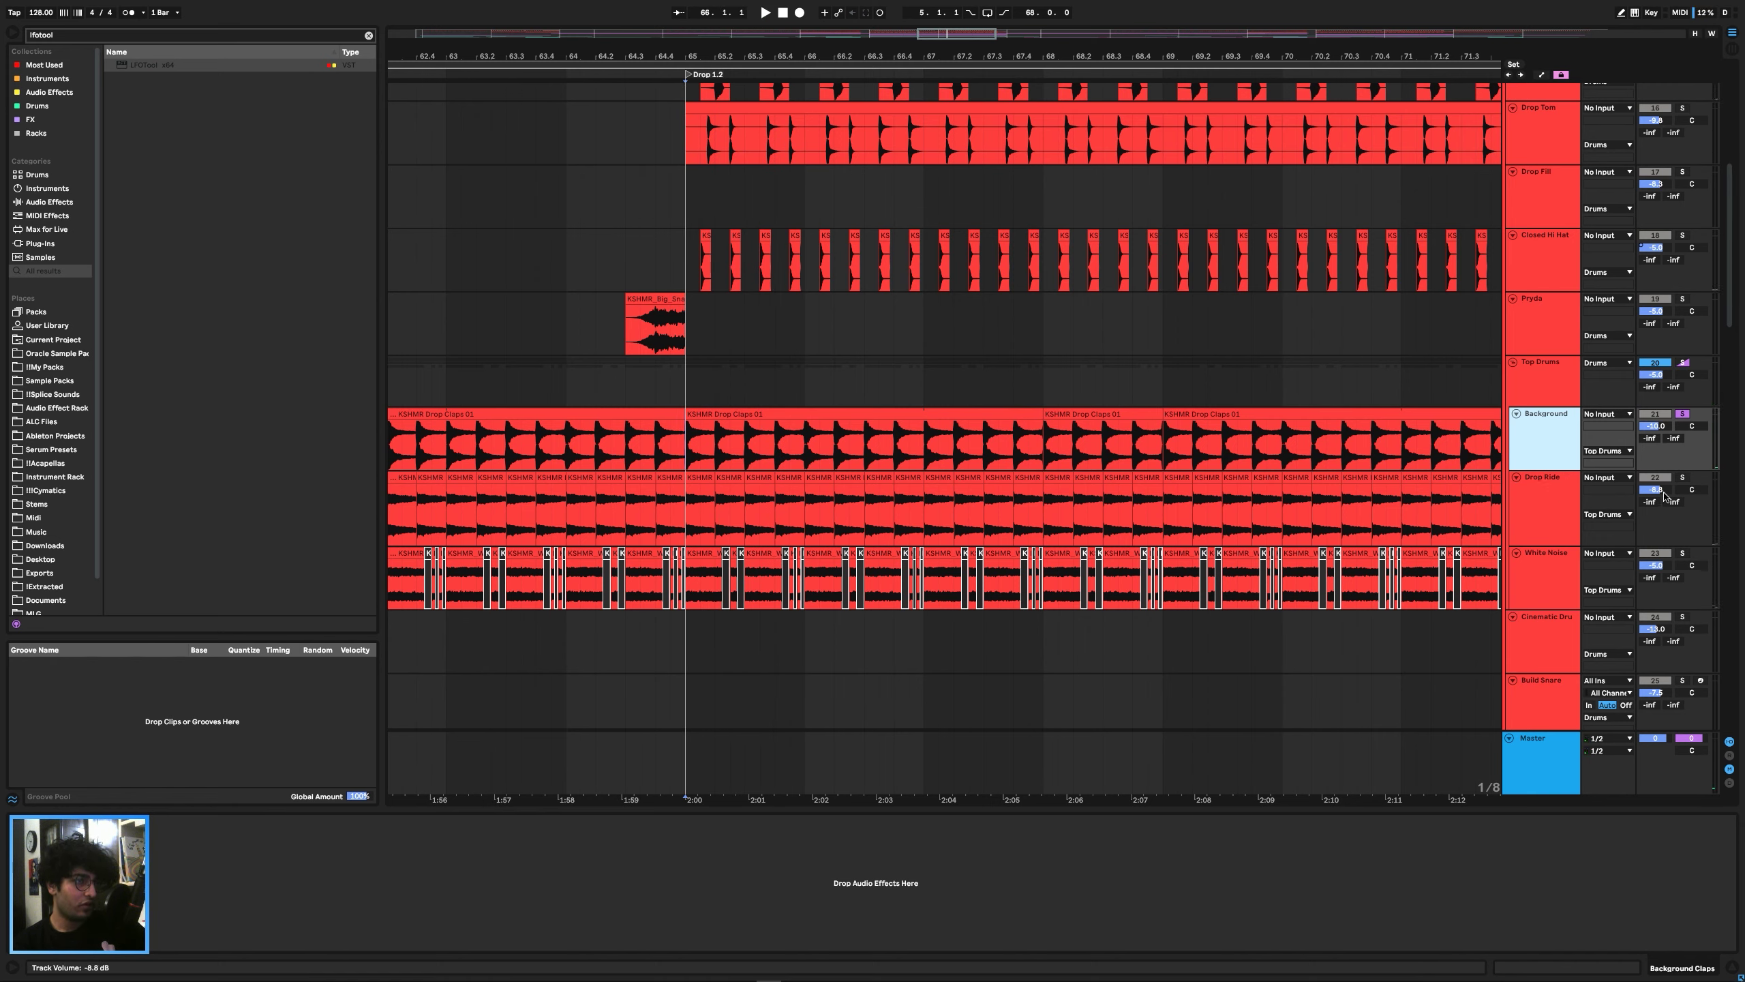
# Solo the Drop Ride track and audition it from the start of Drop 1.2.
pyautogui.click(1682, 478)
pyautogui.press('space')
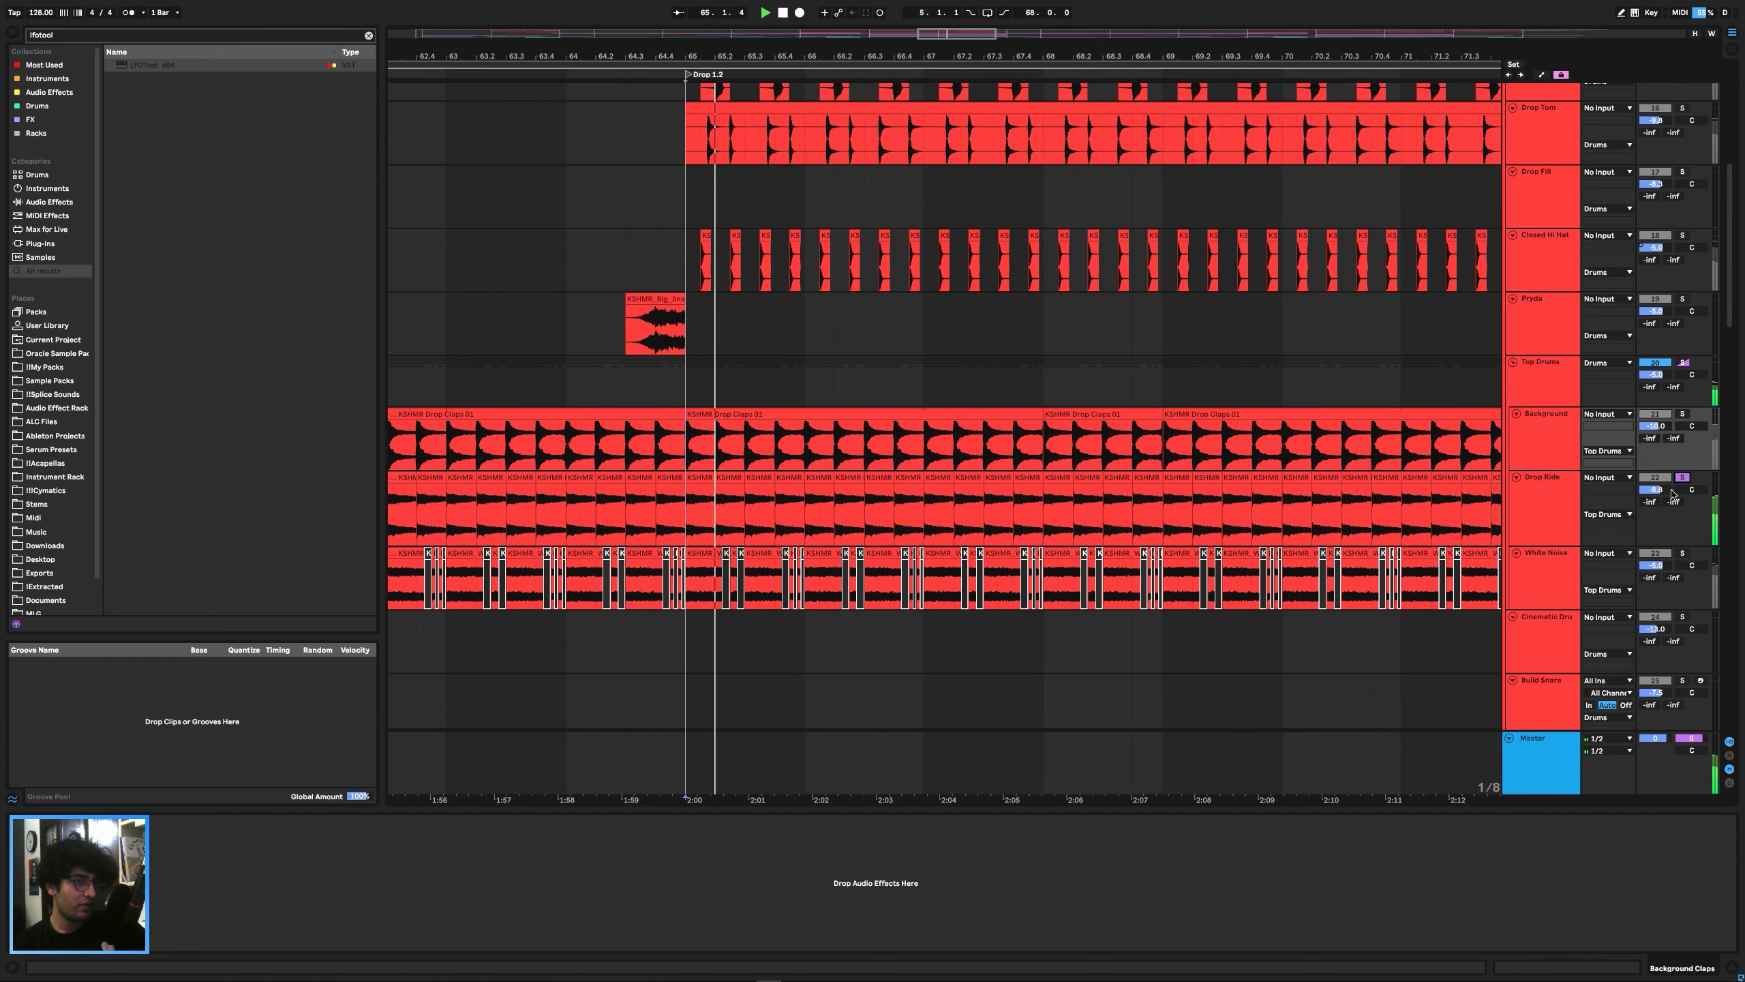
pyautogui.press('space')
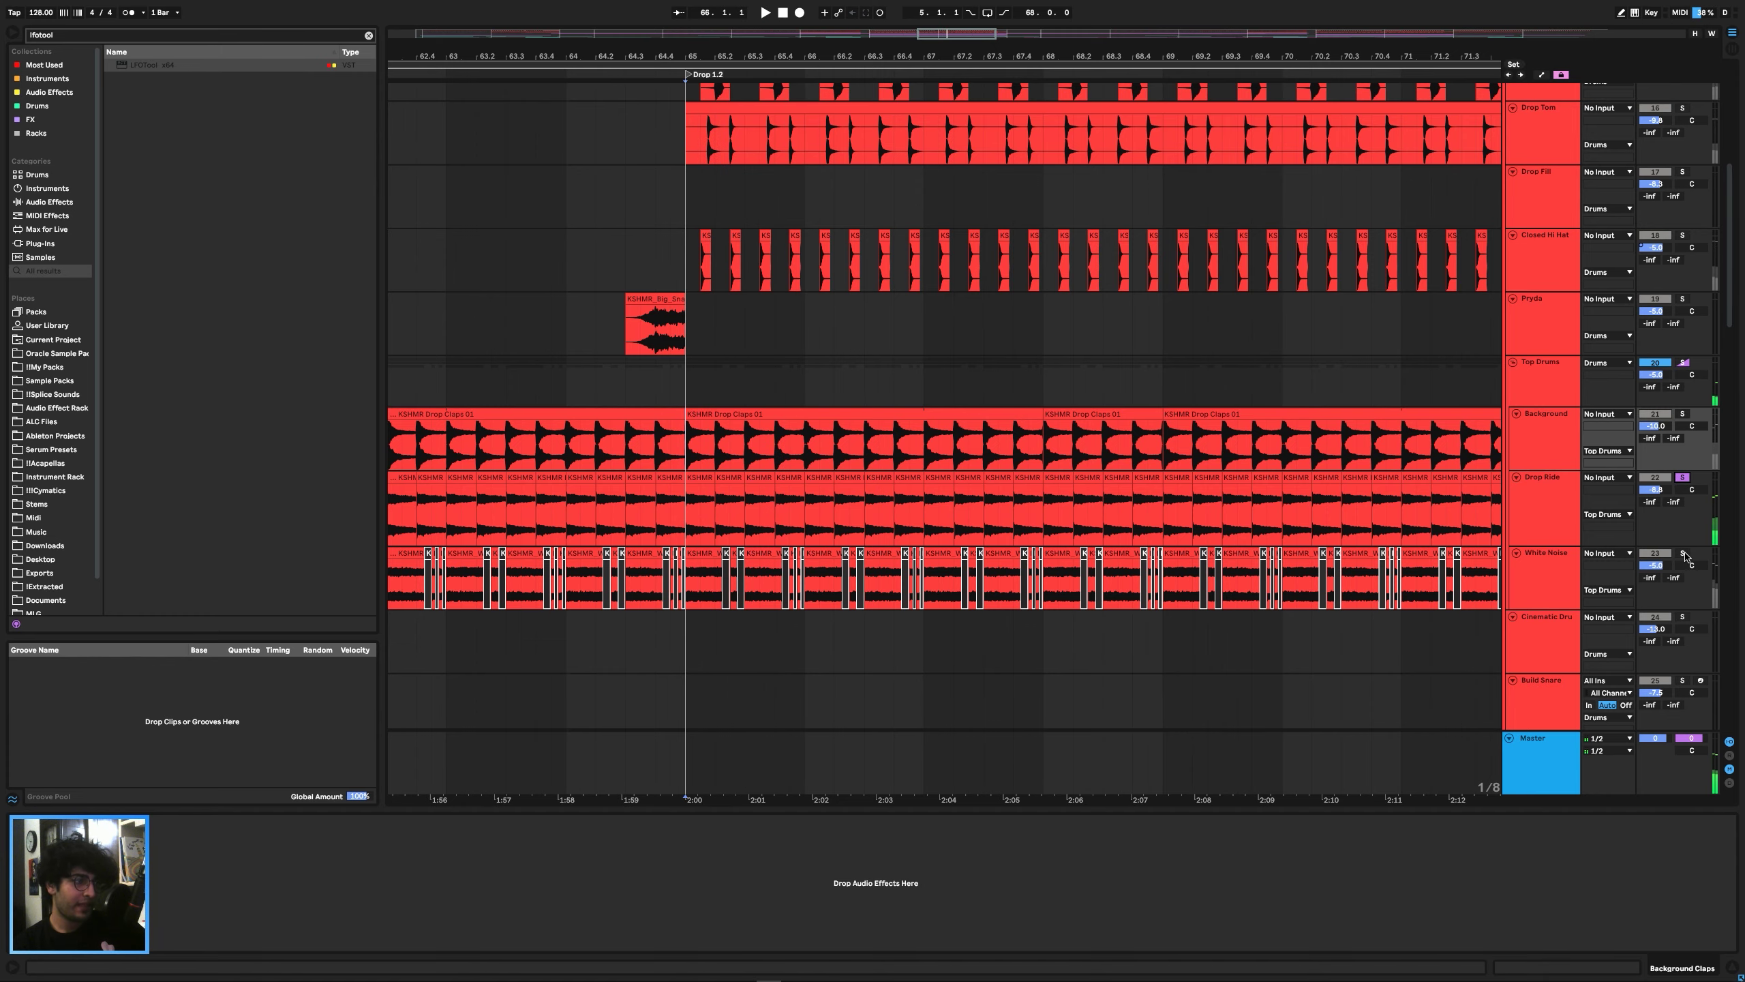
# Solo the White Noise track, review its chopped clips and audition it from the start of Drop 1.2.
pyautogui.moveTo(687, 590); pyautogui.dragTo(1328, 590)
pyautogui.click(1373, 571)
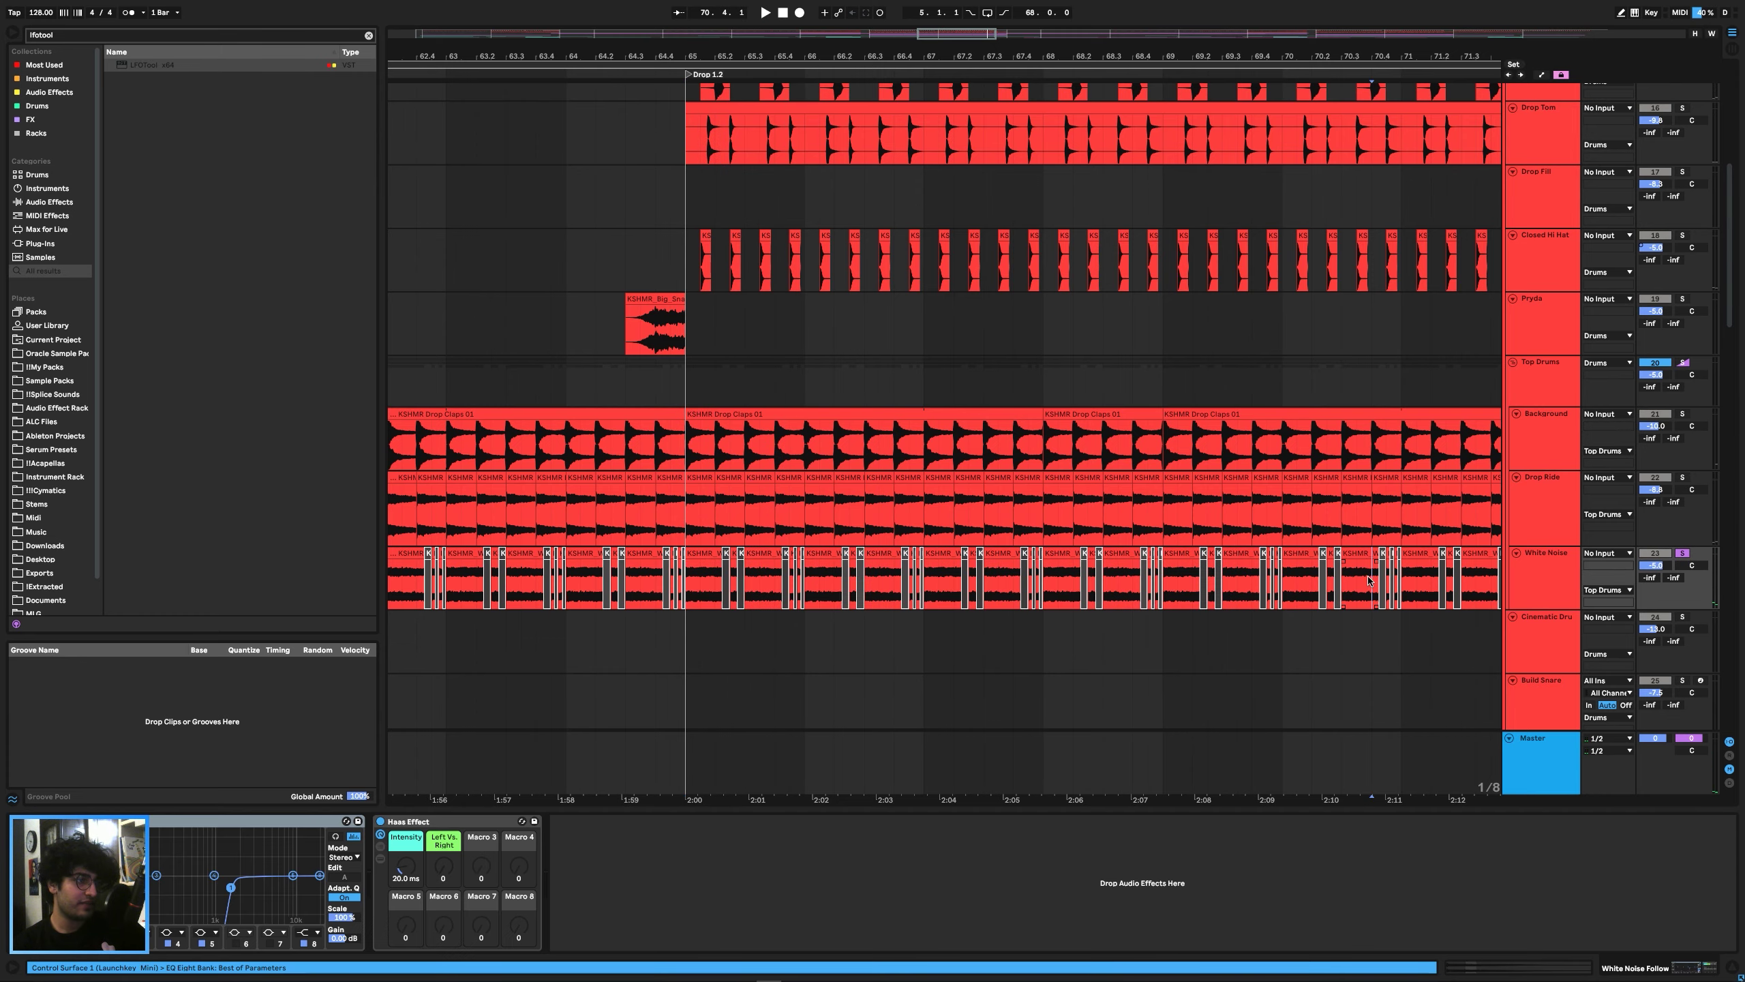
pyautogui.scroll(-15, 1238, 593)
pyautogui.scroll(15, 678, 551)
pyautogui.press('space')
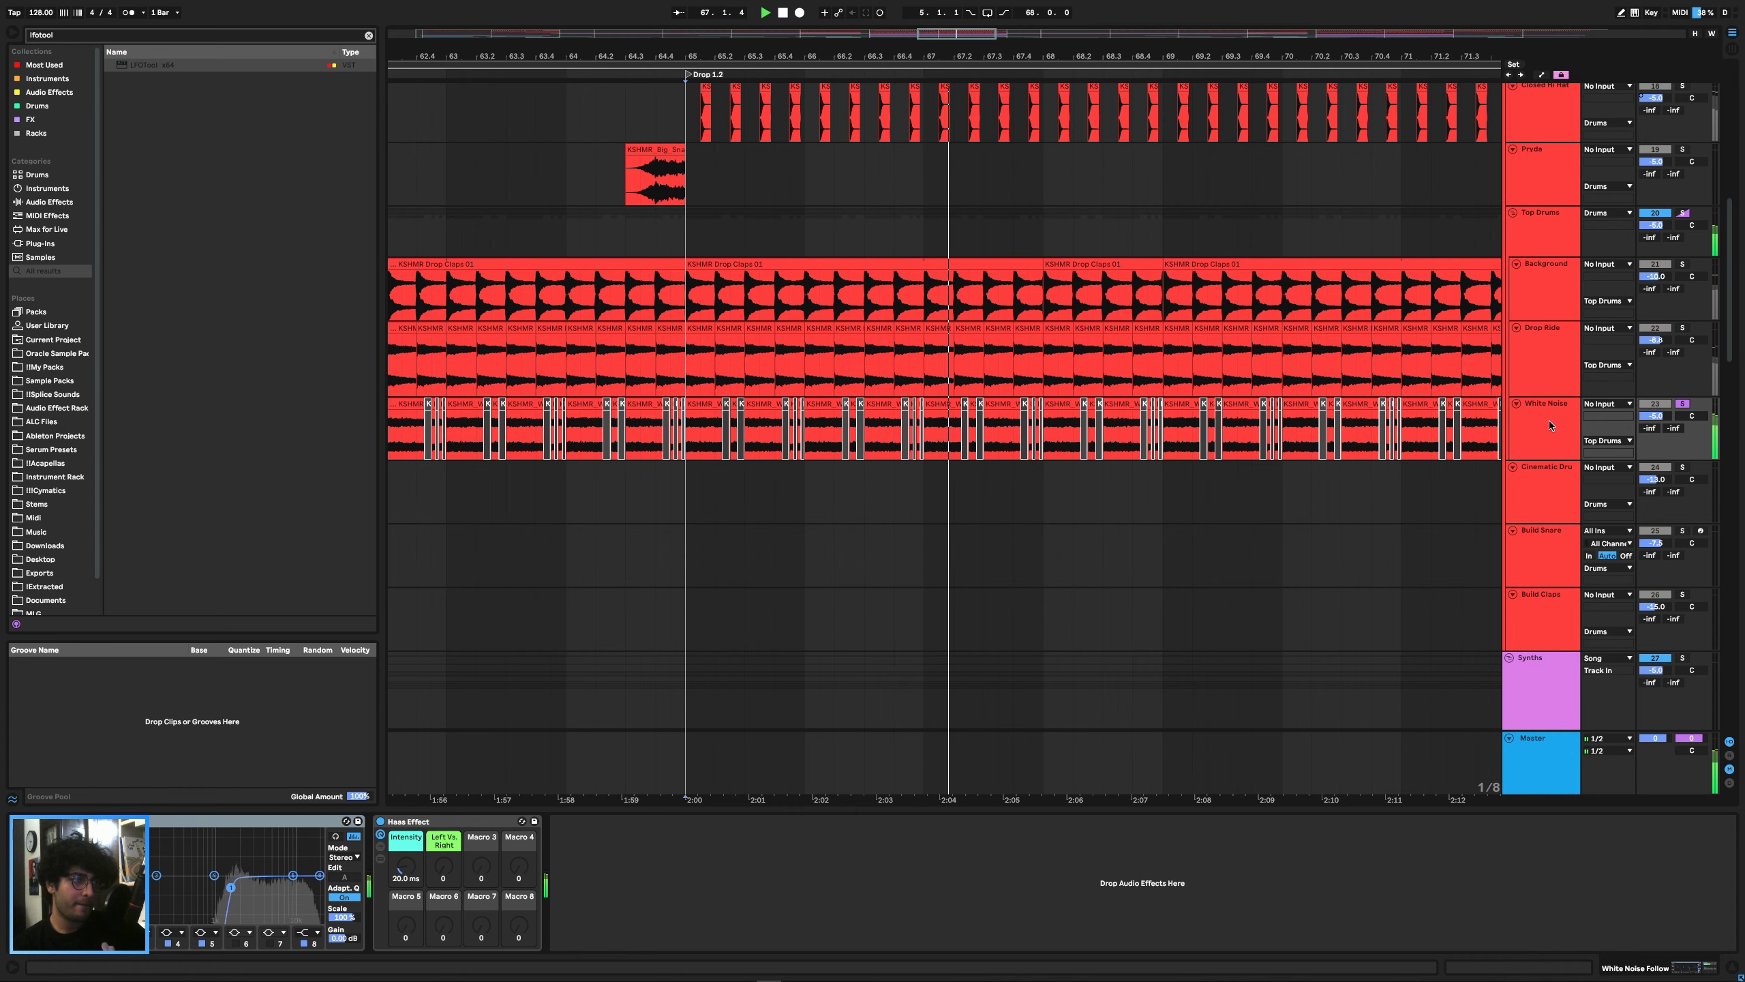
pyautogui.press('space')
# Solo the whole Drums group again and play all drum layers together from Drop 1.2.
pyautogui.scroll(1, 1538, 423)
pyautogui.scroll(8, 1538, 423)
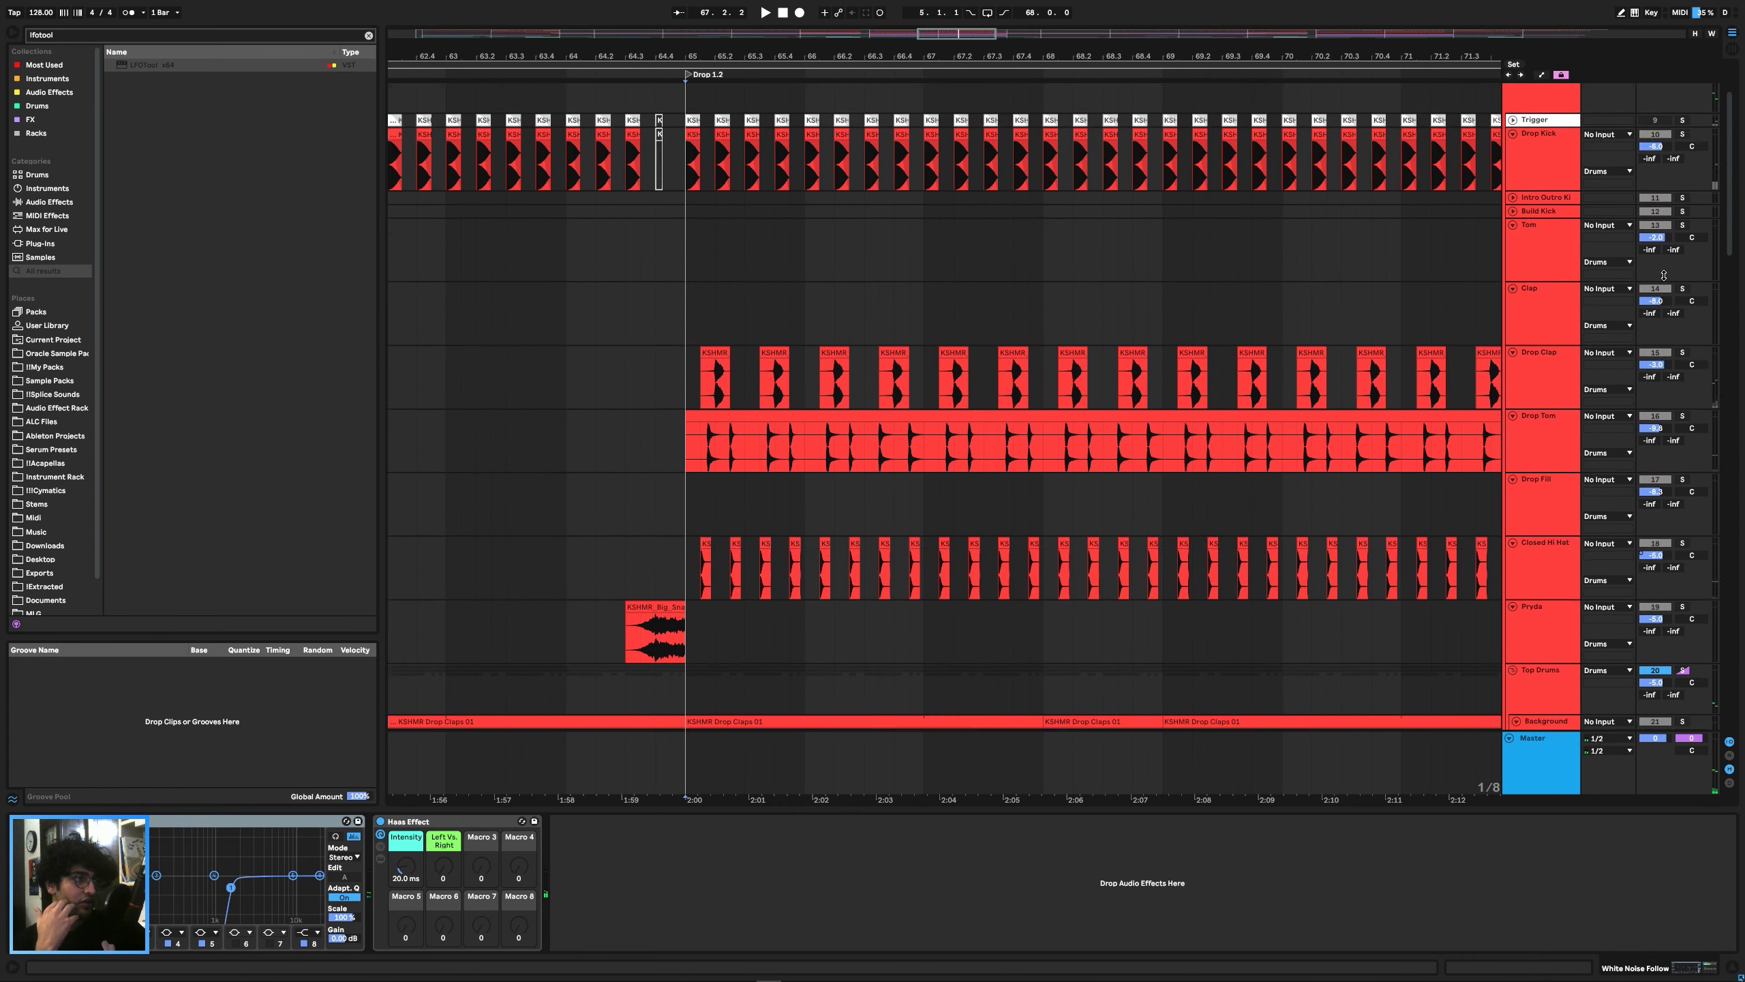
pyautogui.click(1683, 131)
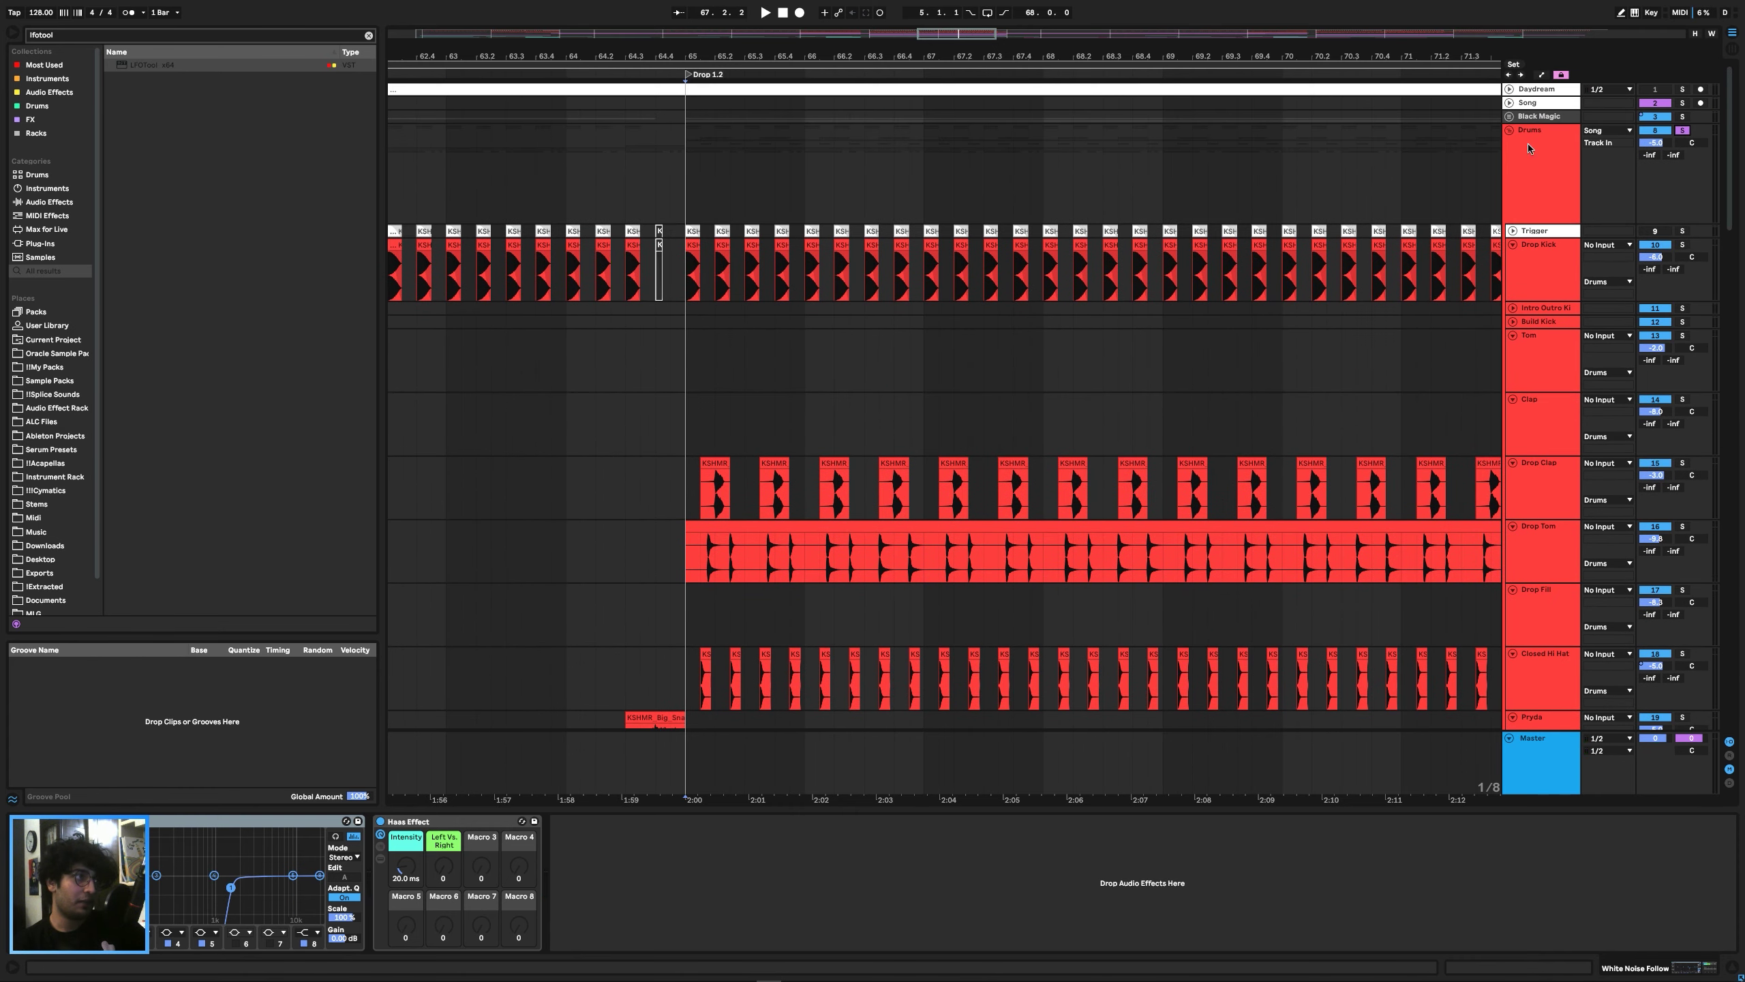
pyautogui.press('space')
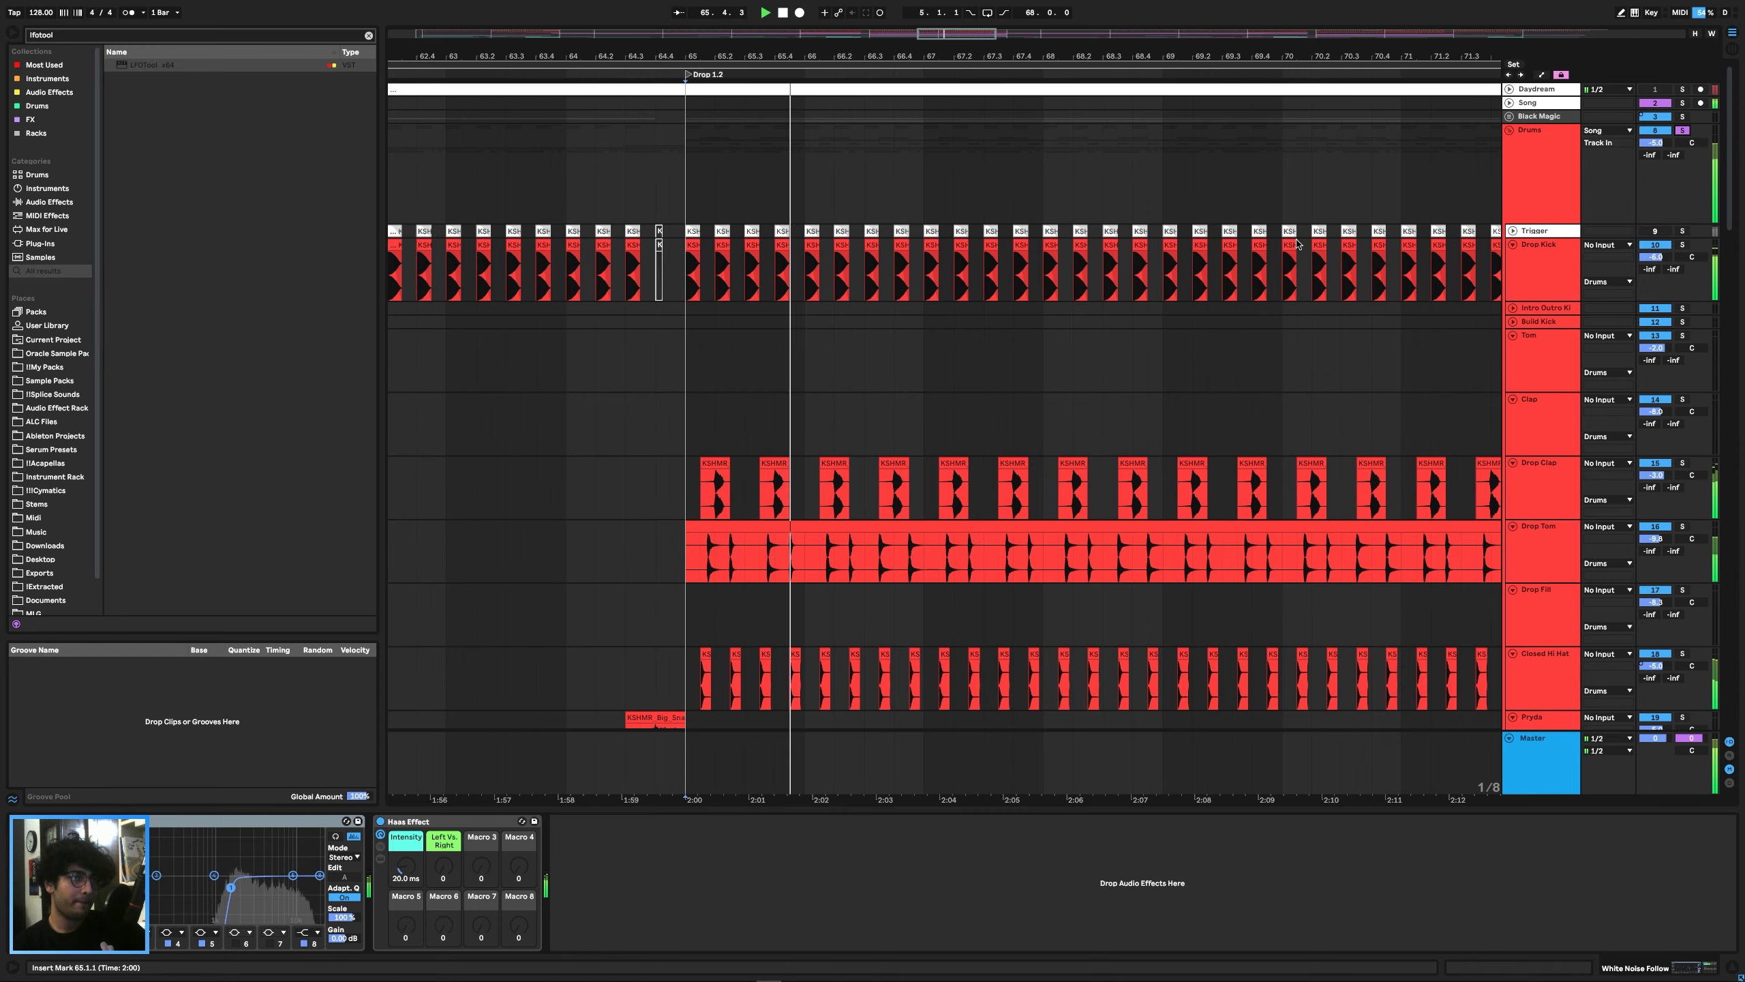
pyautogui.scroll(-3, 752, 227)
pyautogui.scroll(-3, 754, 232)
pyautogui.scroll(-3, 754, 232)
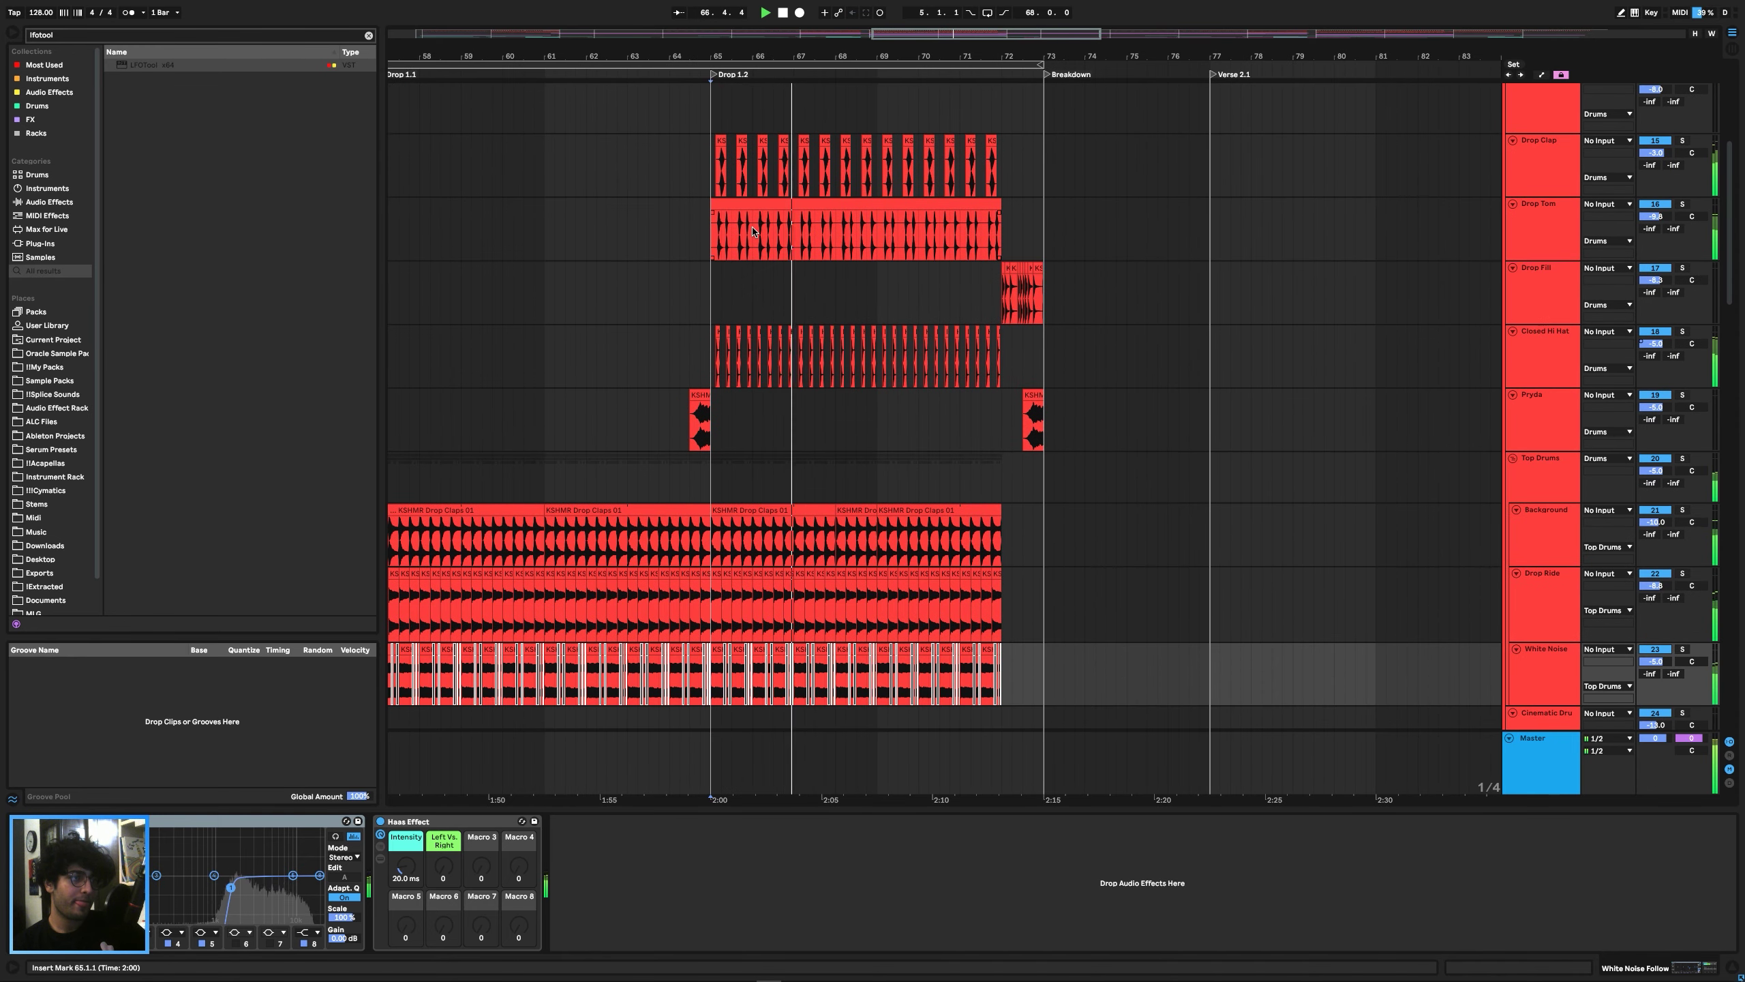
pyautogui.press('space')
# Play the Drop Fill snare clips from bar 72 up to the Breakdown, and return to the tracks around Drop 1.1.
pyautogui.scroll(5, 1054, 309)
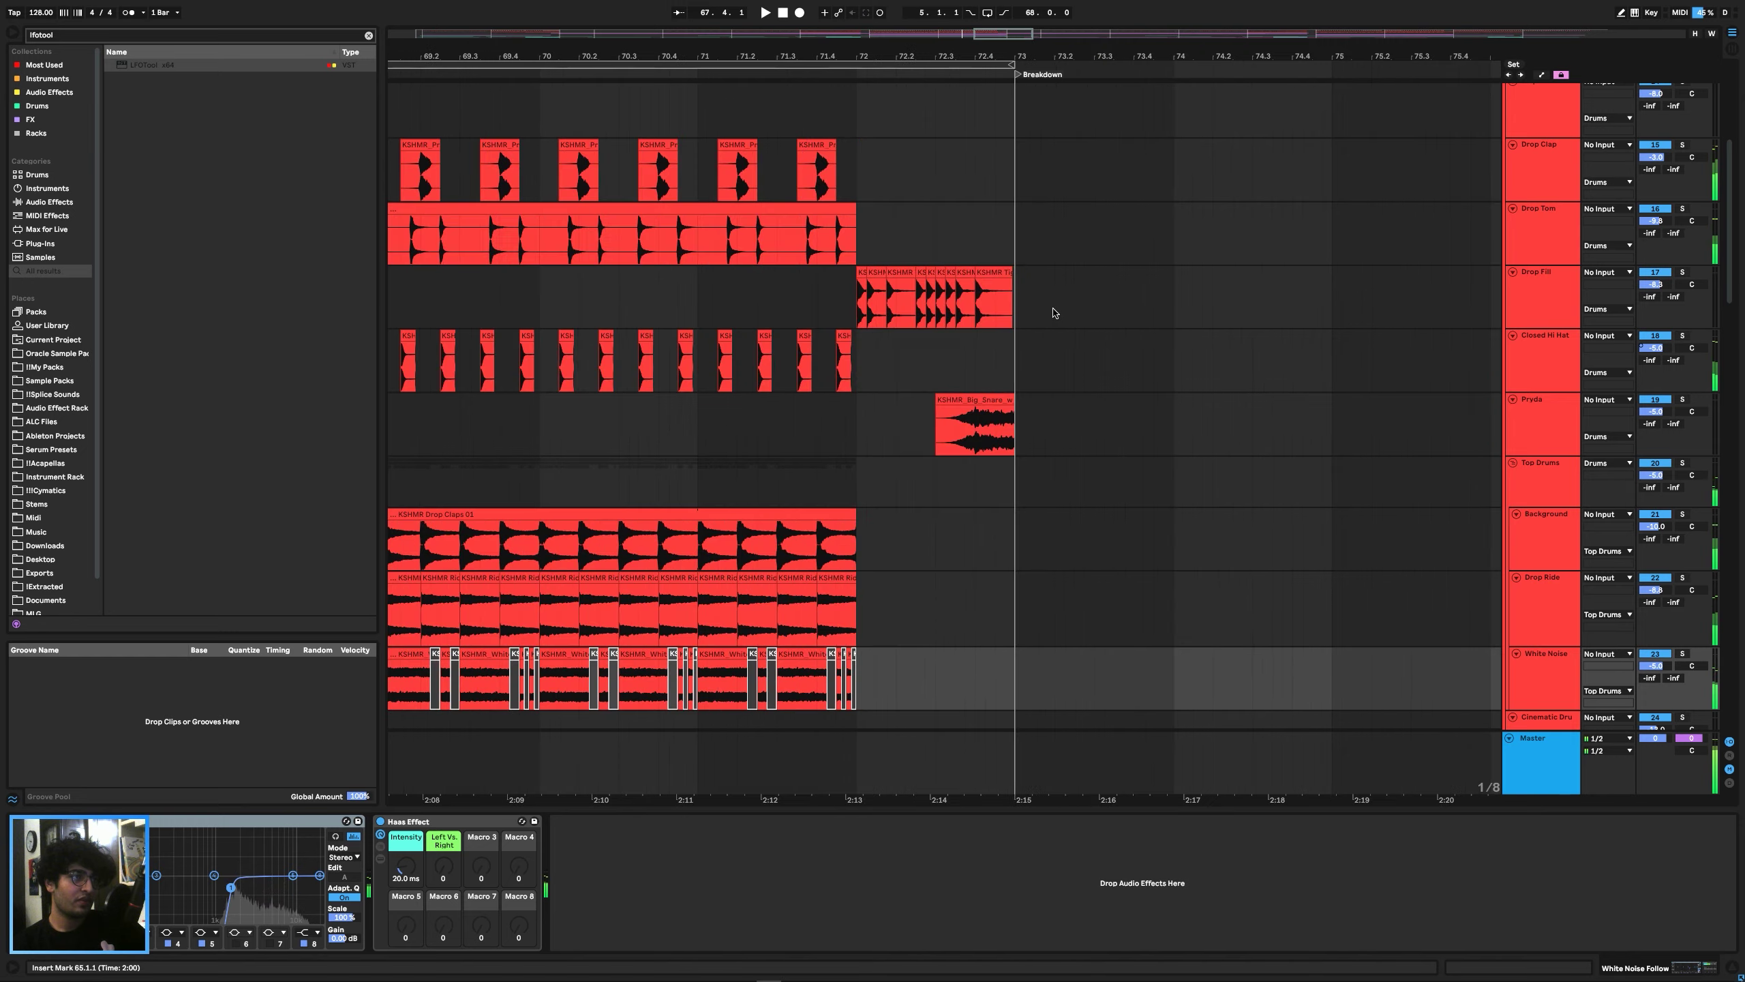
pyautogui.click(864, 318)
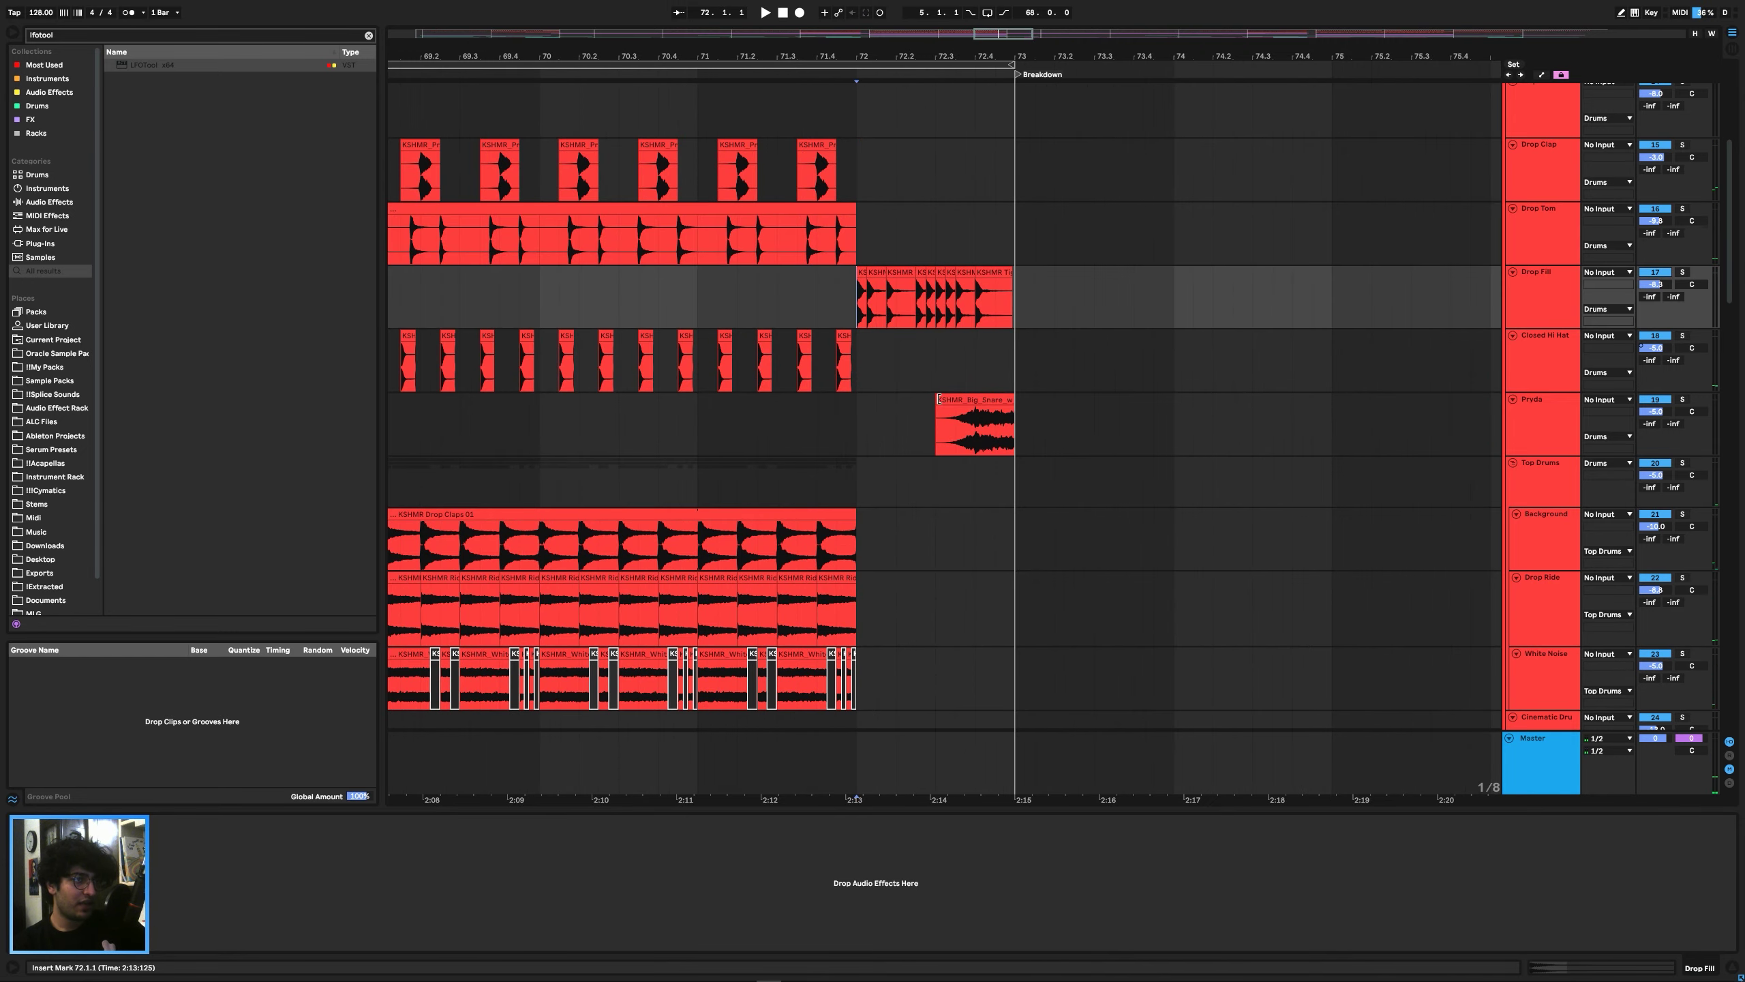
pyautogui.scroll(5, 912, 398)
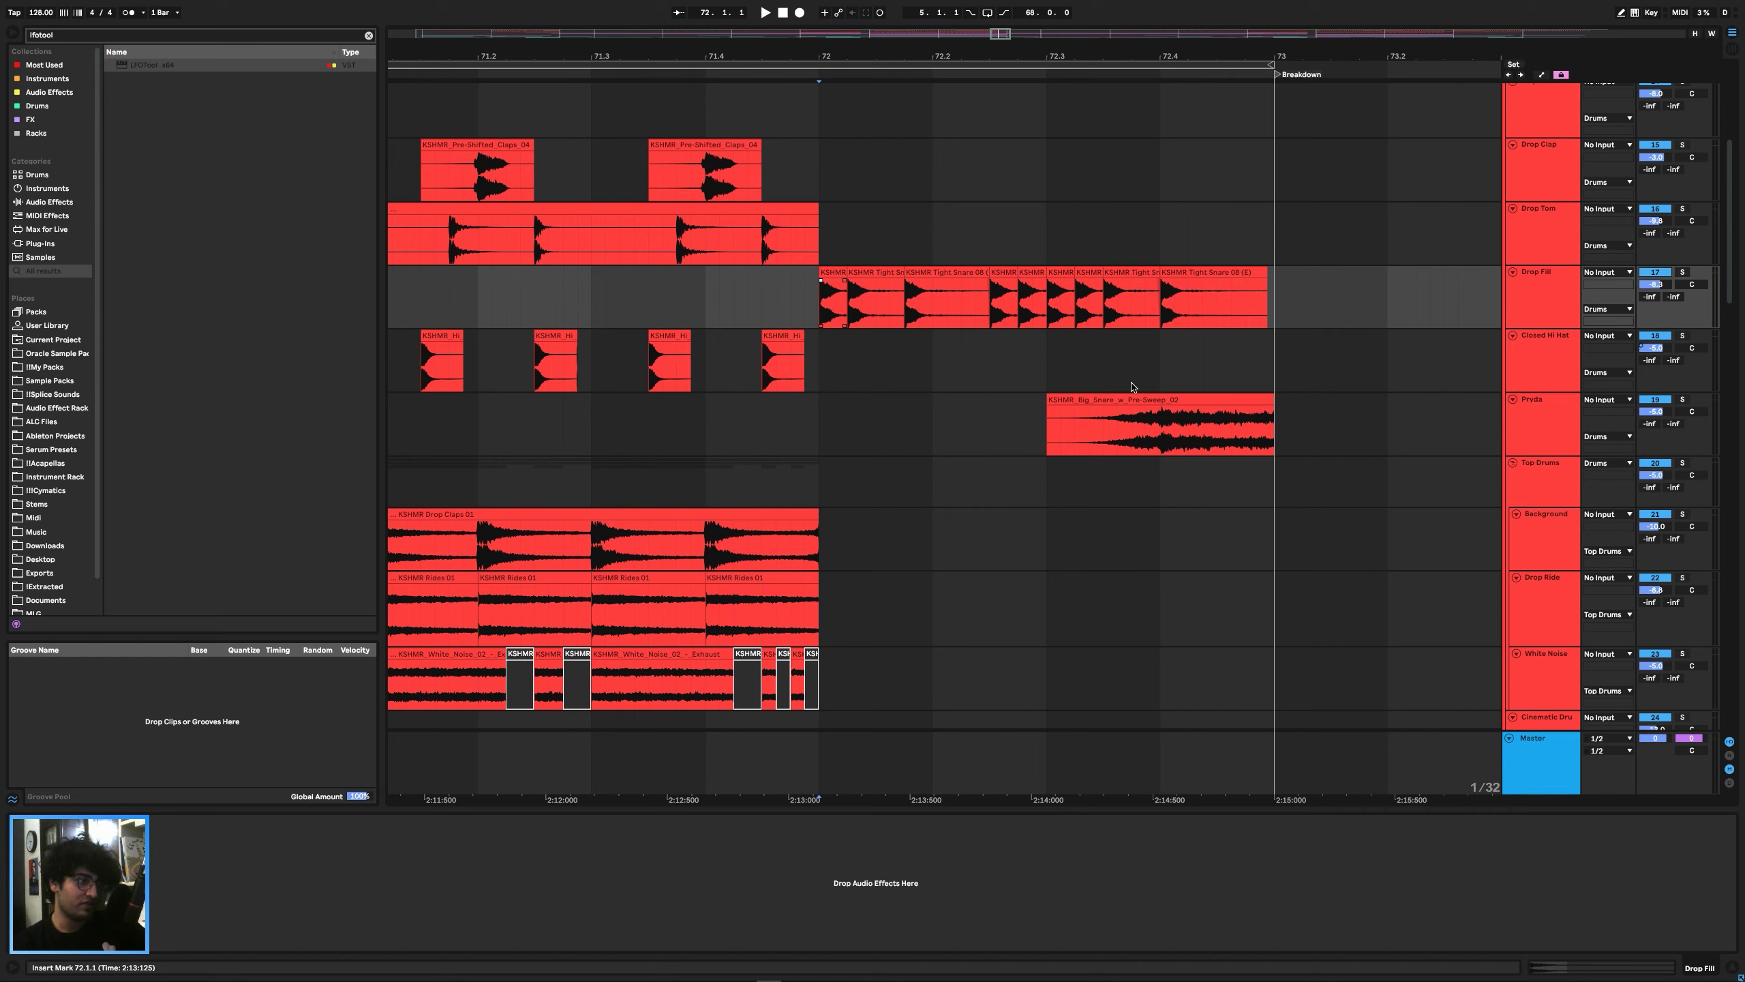
pyautogui.click(814, 363)
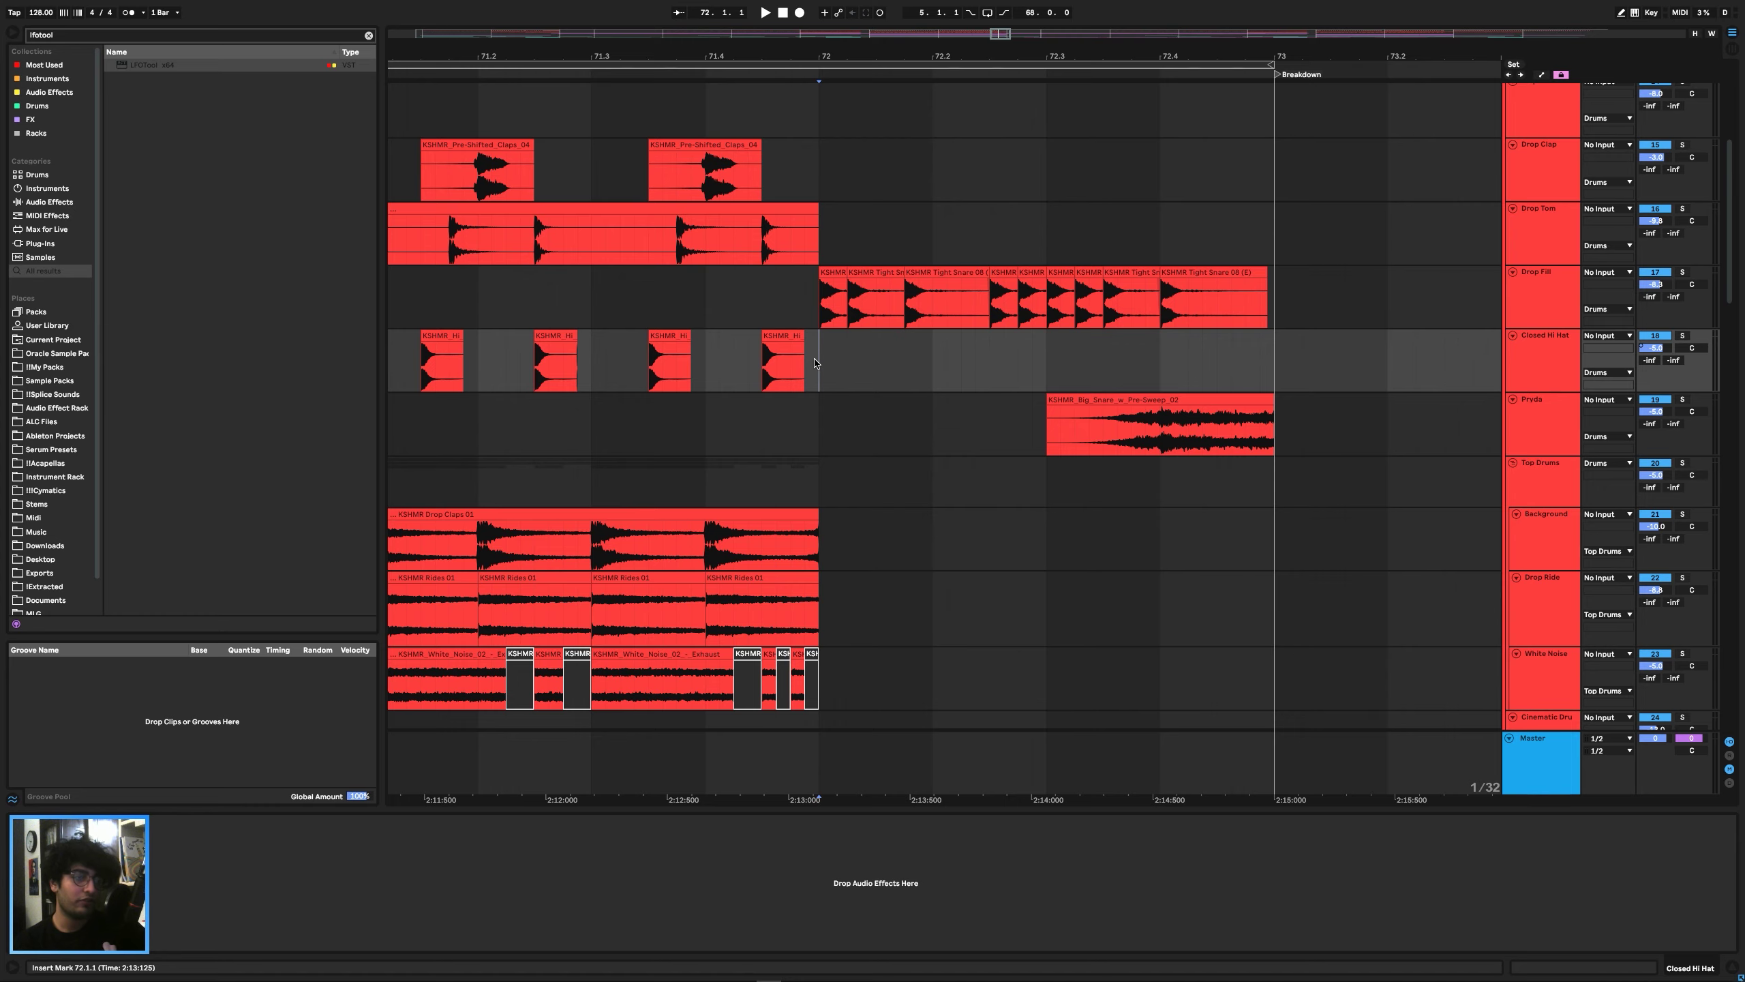
pyautogui.press('space')
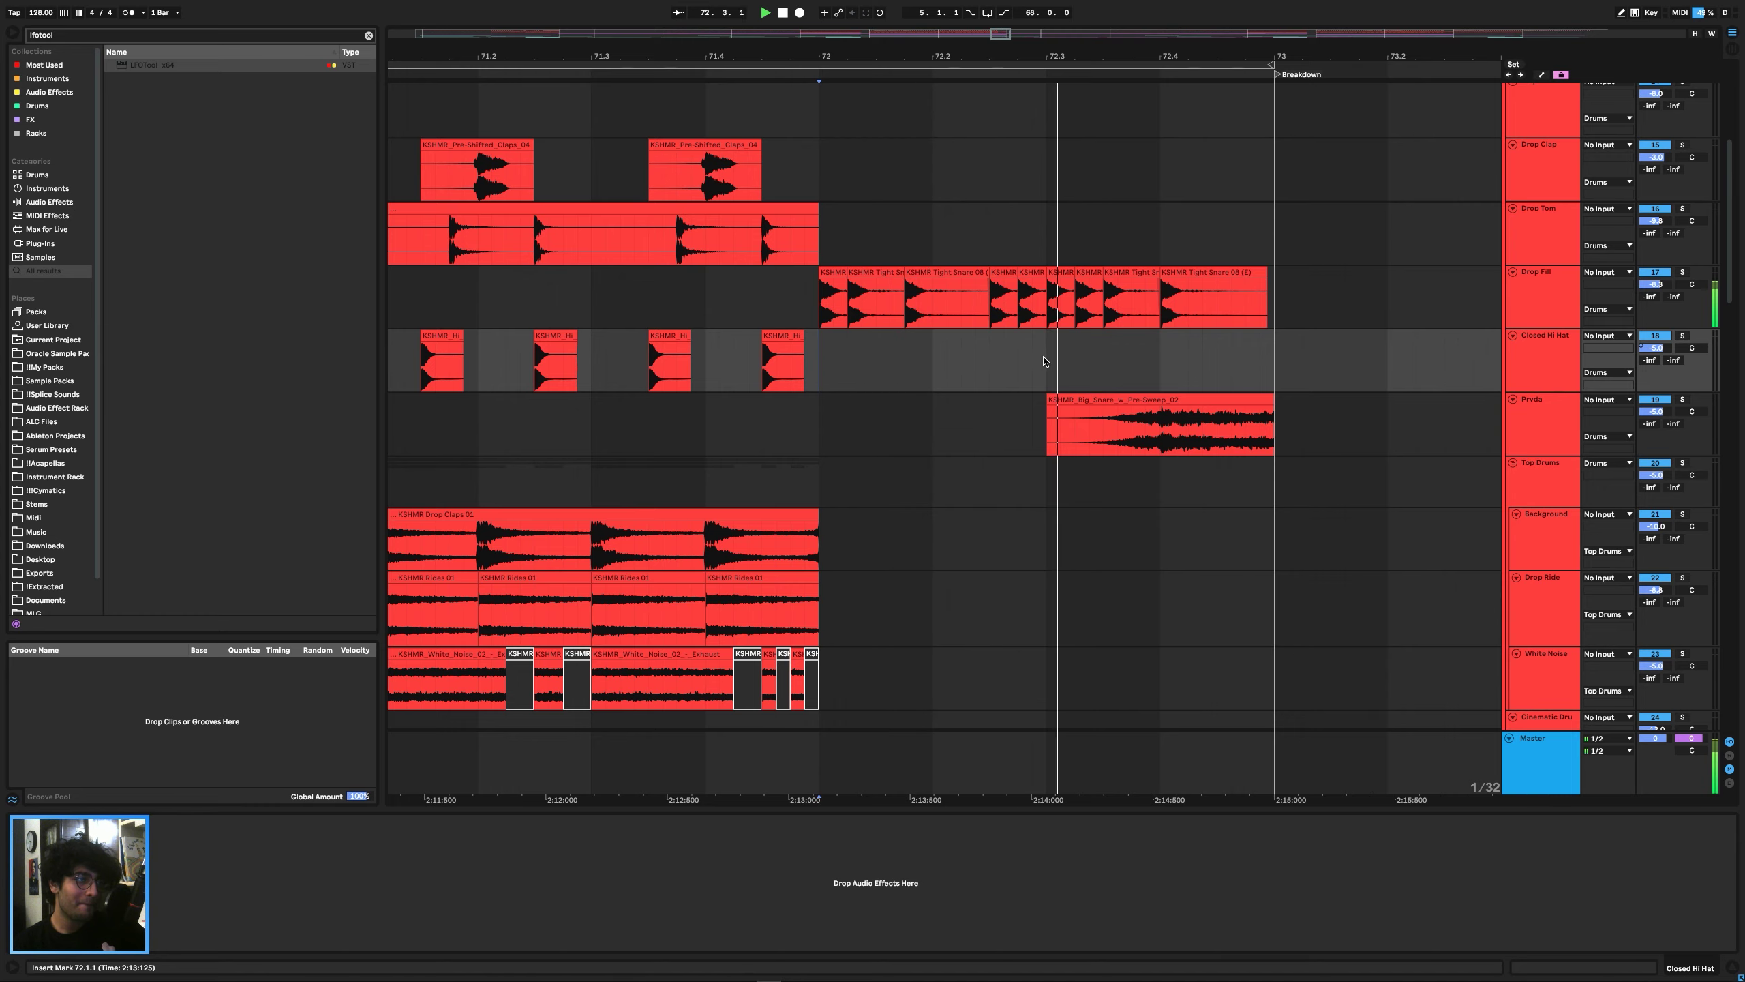
pyautogui.scroll(-5, 951, 338)
pyautogui.scroll(-6, 888, 343)
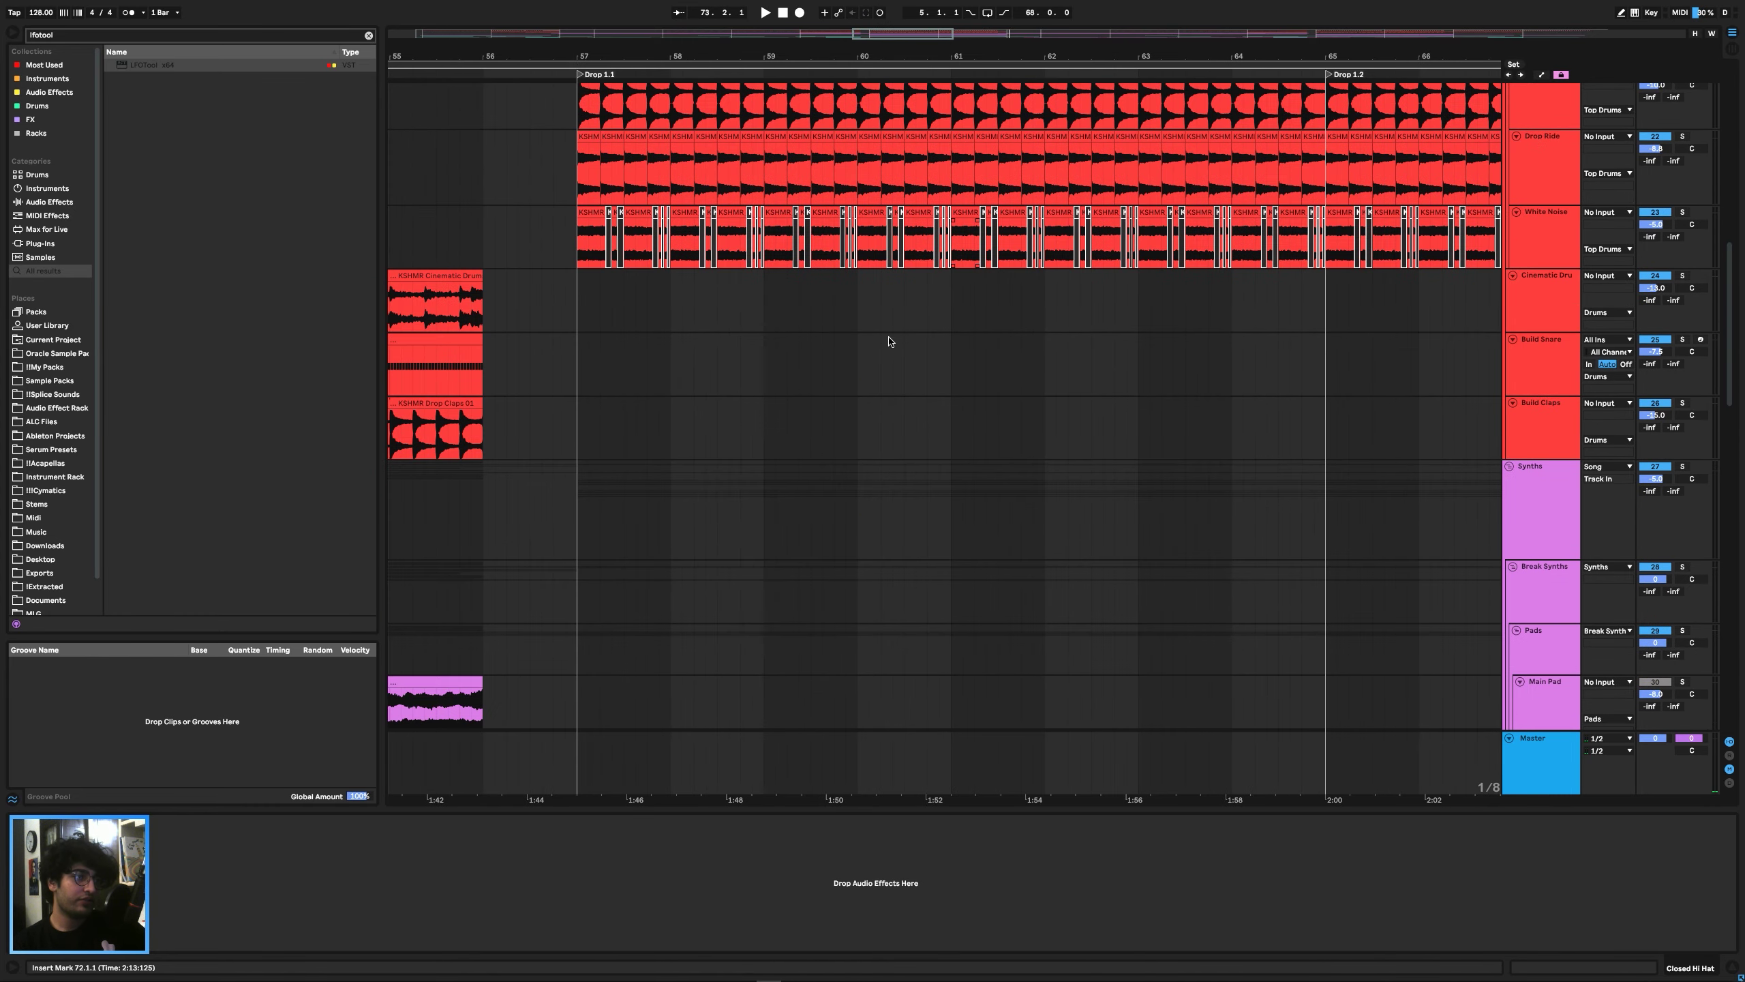
# Unfold the FX group to show its tracks through the drop section.
pyautogui.scroll(-10, 940, 363)
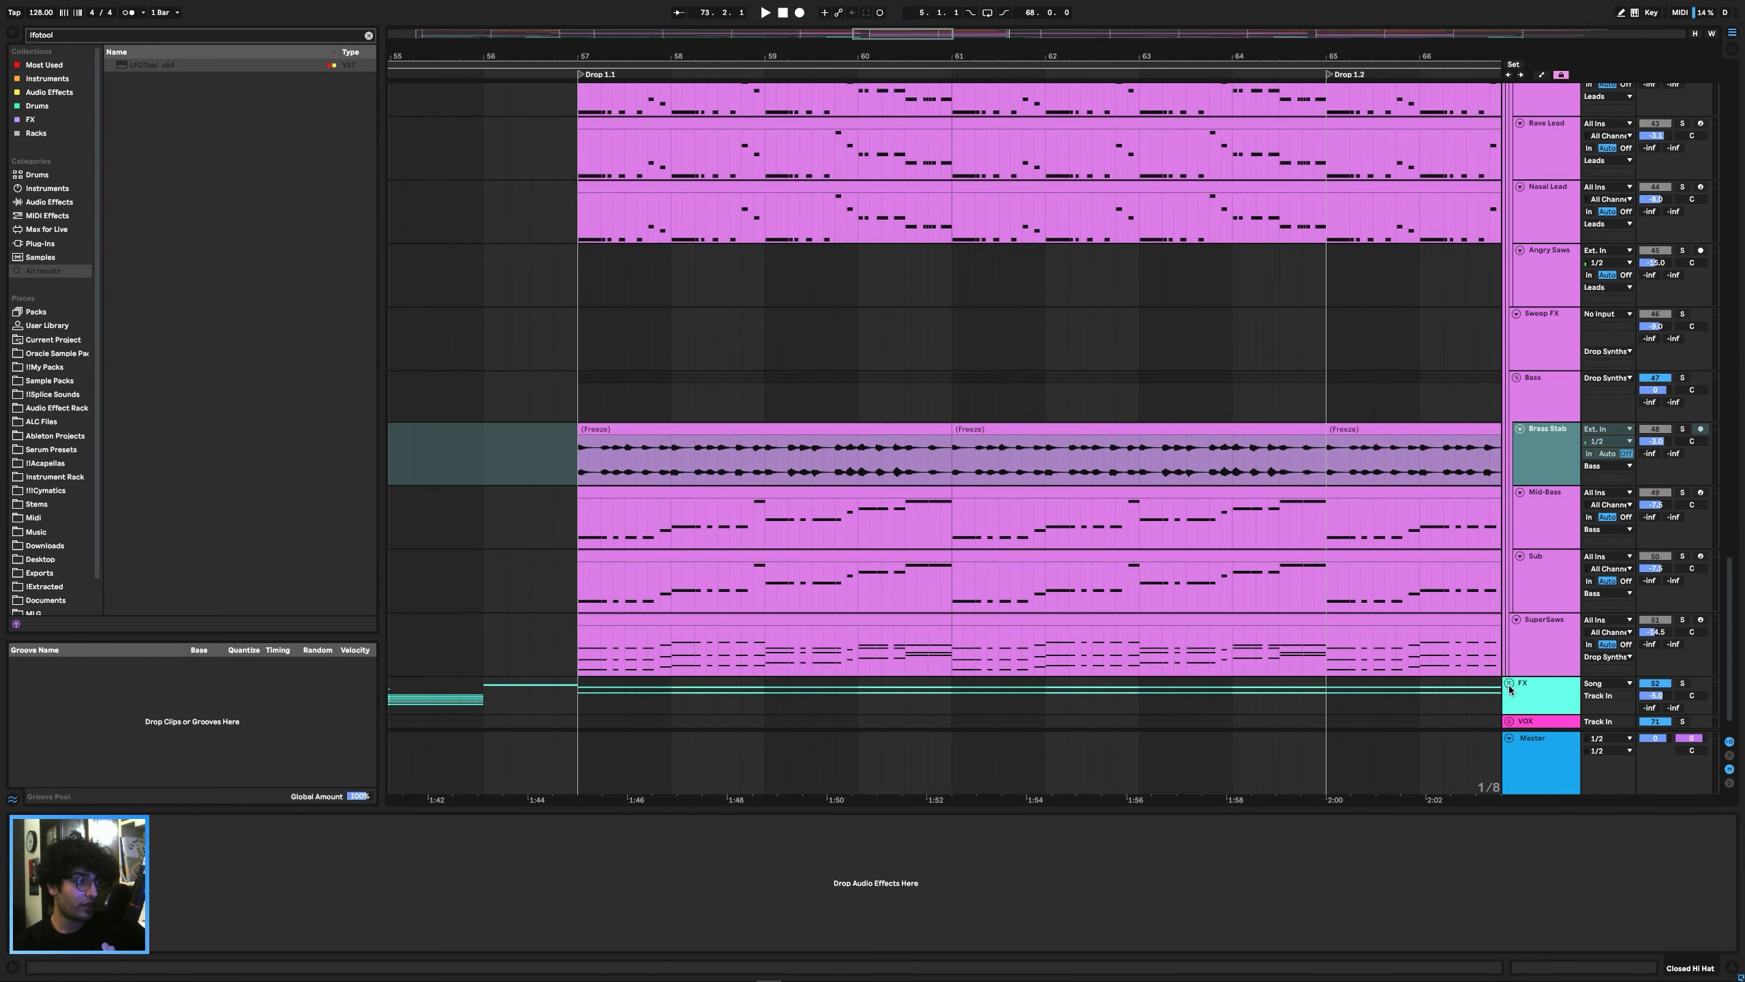
pyautogui.click(1509, 682)
pyautogui.scroll(-5, 1074, 486)
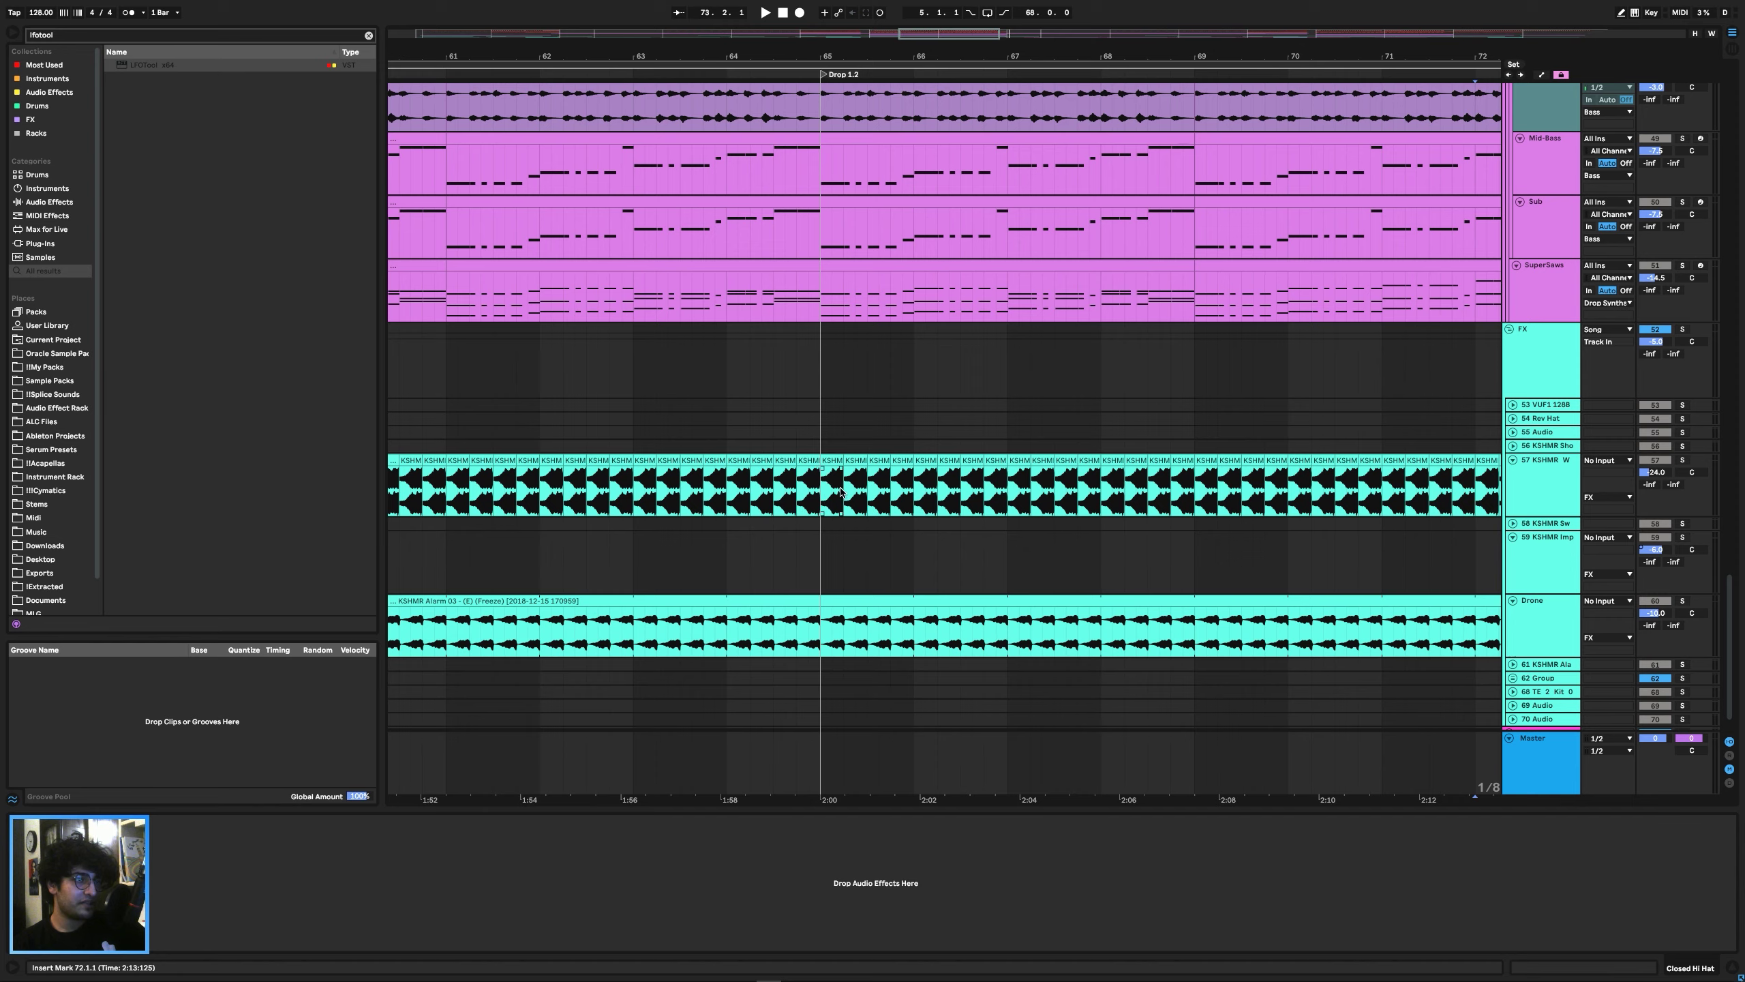
# Solo the KSHMR White Noise track in the FX group and audition it from the start of Drop 1.2.
pyautogui.click(819, 490)
pyautogui.scroll(5, 830, 479)
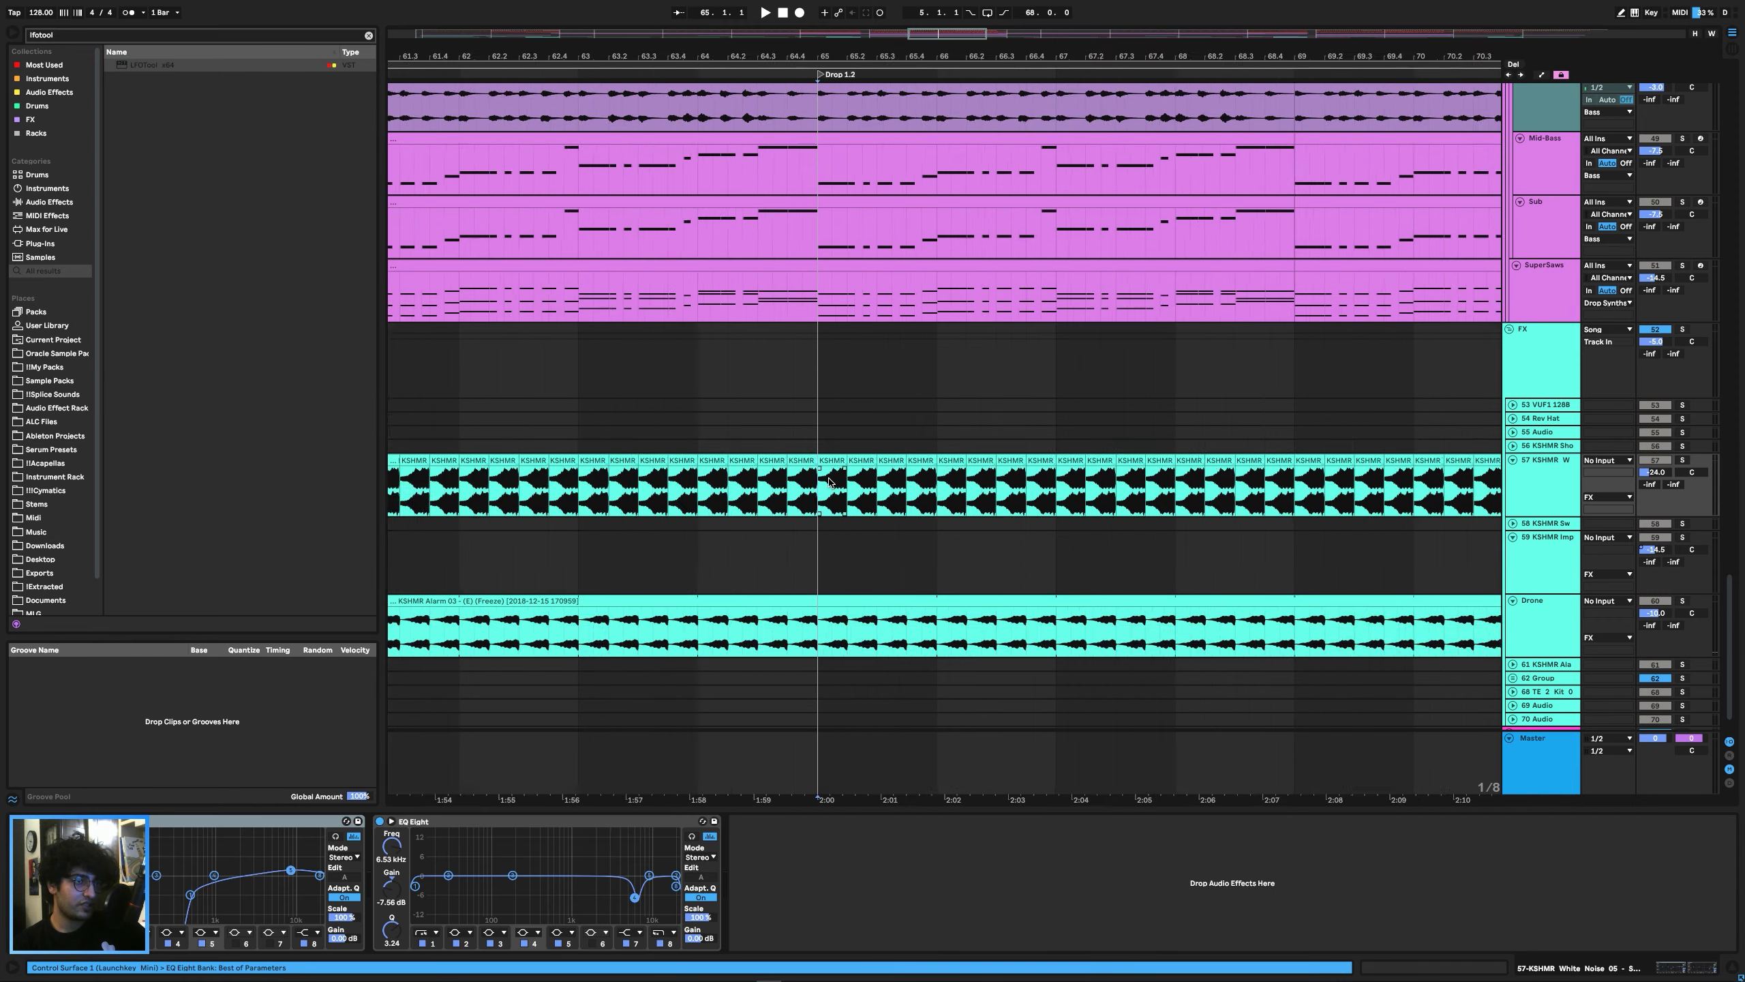
pyautogui.scroll(-5, 990, 522)
pyautogui.press('space')
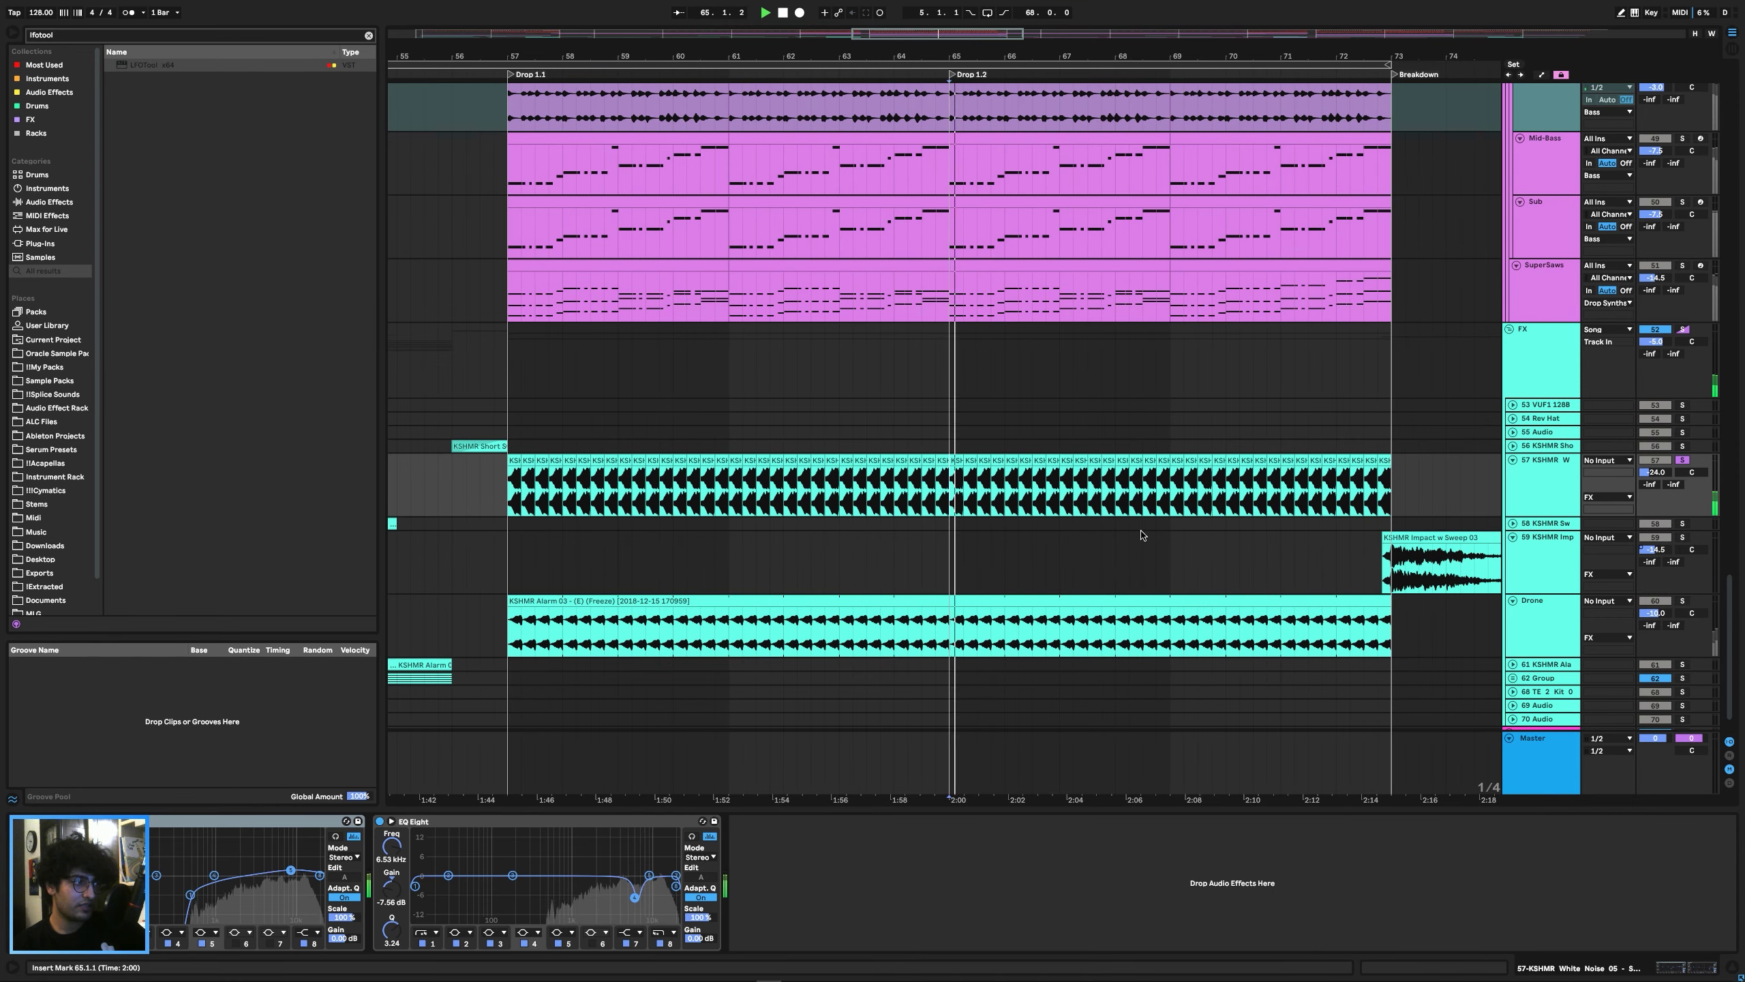
pyautogui.click(1537, 479)
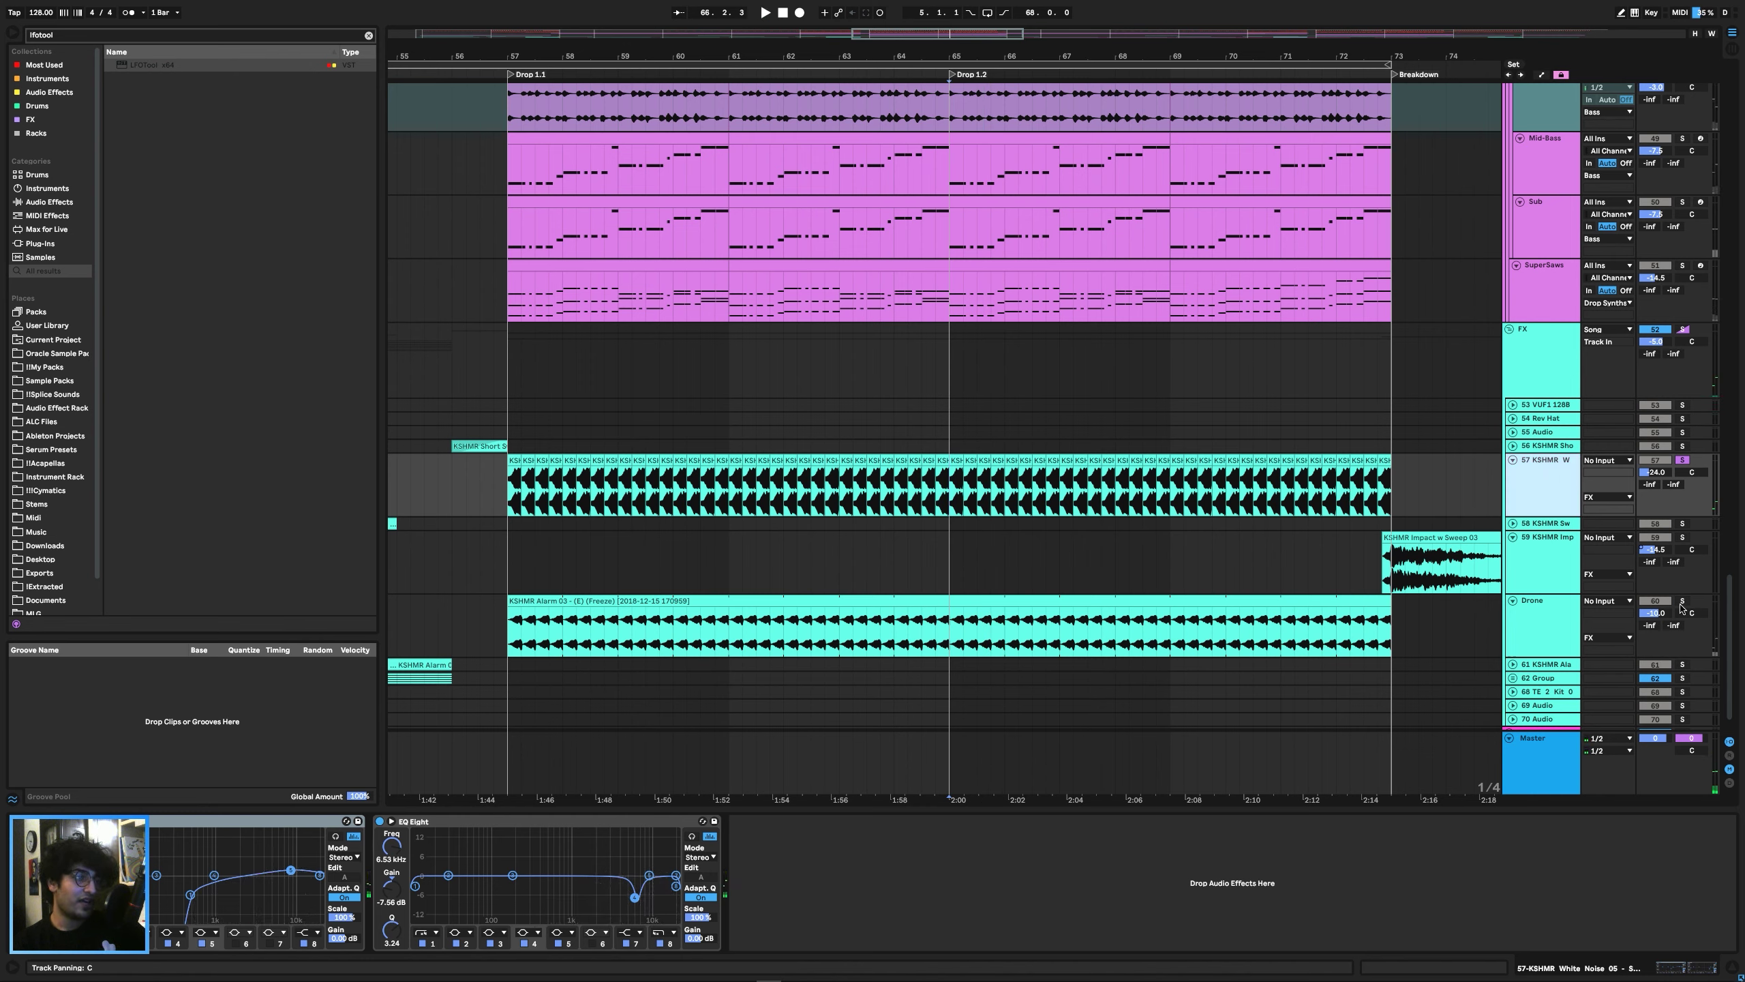
# Solo the Drone track, audition it from Drop 1.1 and Drop 1.2, and inspect its LittleAlterBoy settings.
pyautogui.click(1682, 601)
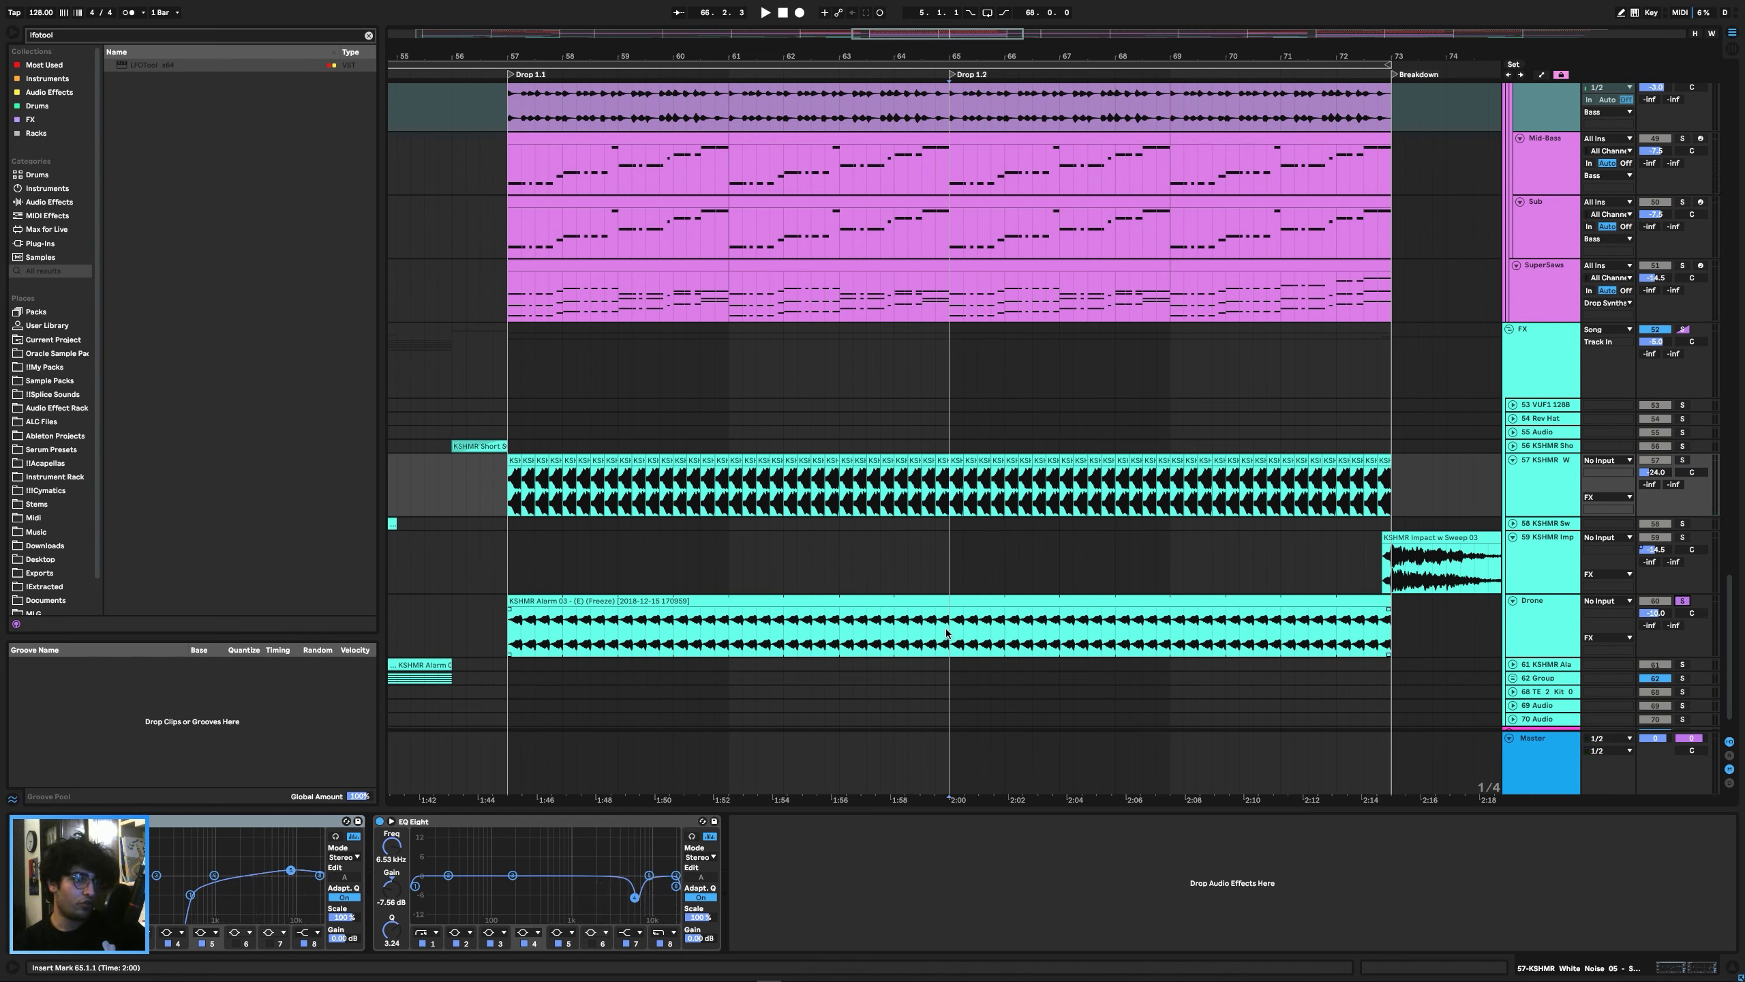
pyautogui.click(947, 633)
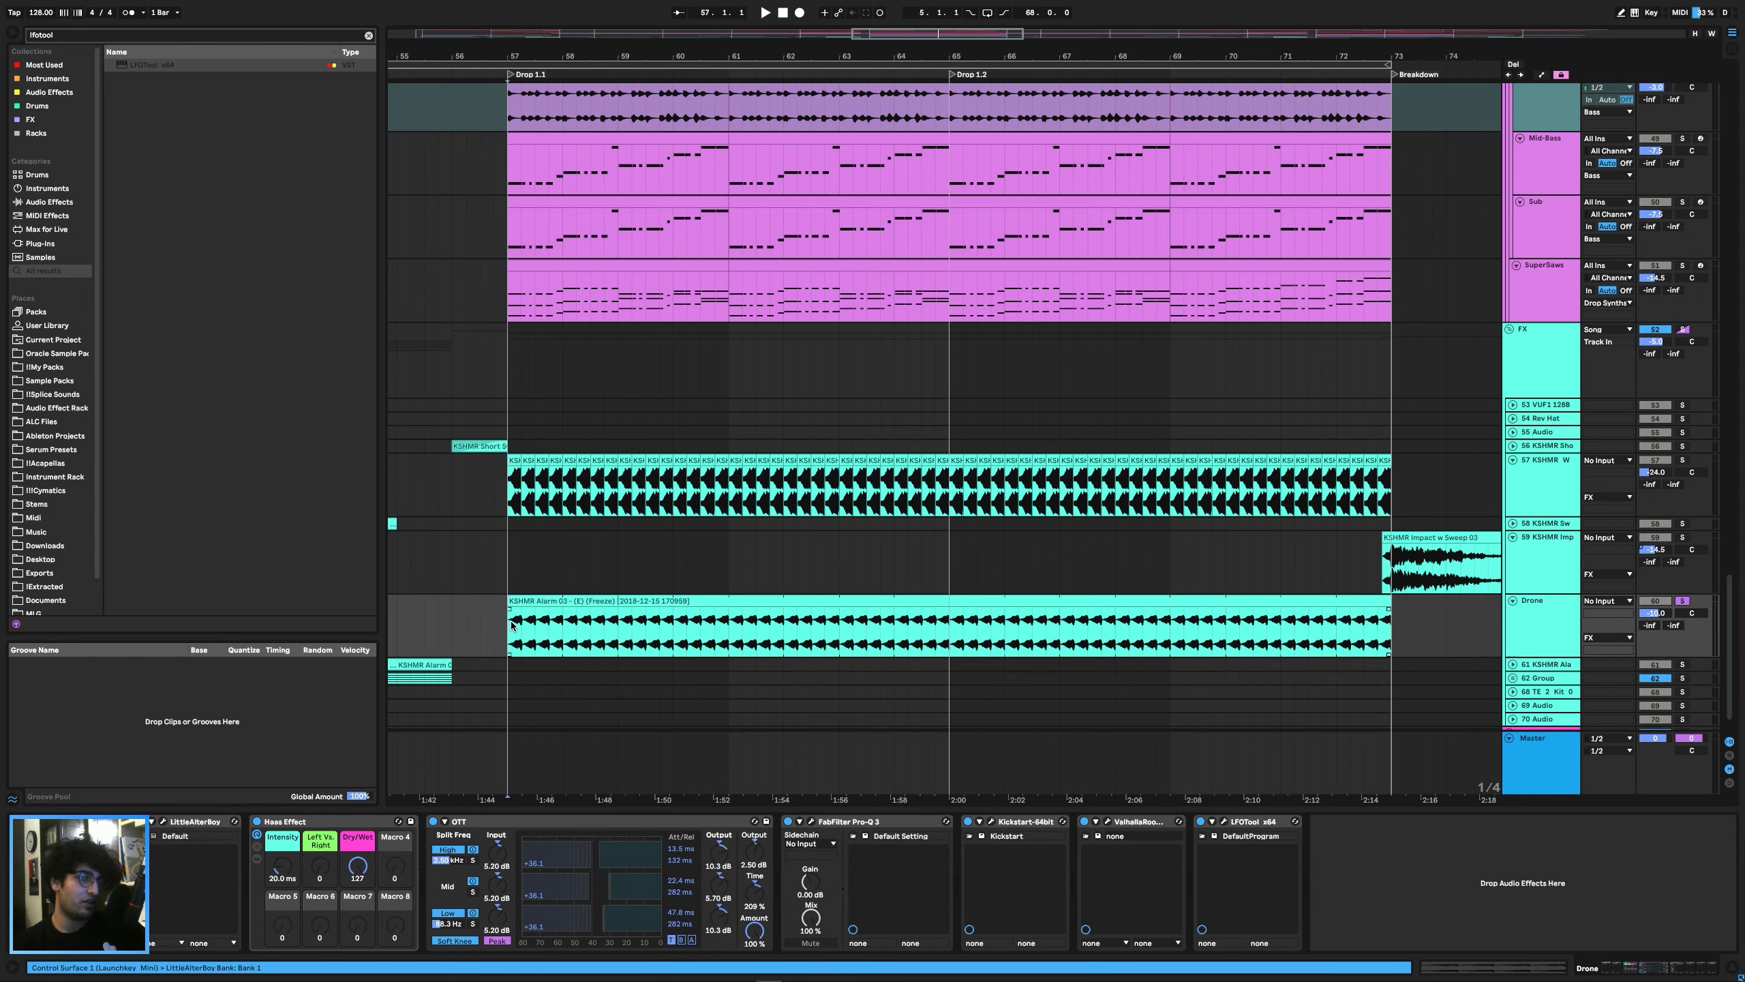
pyautogui.press('space')
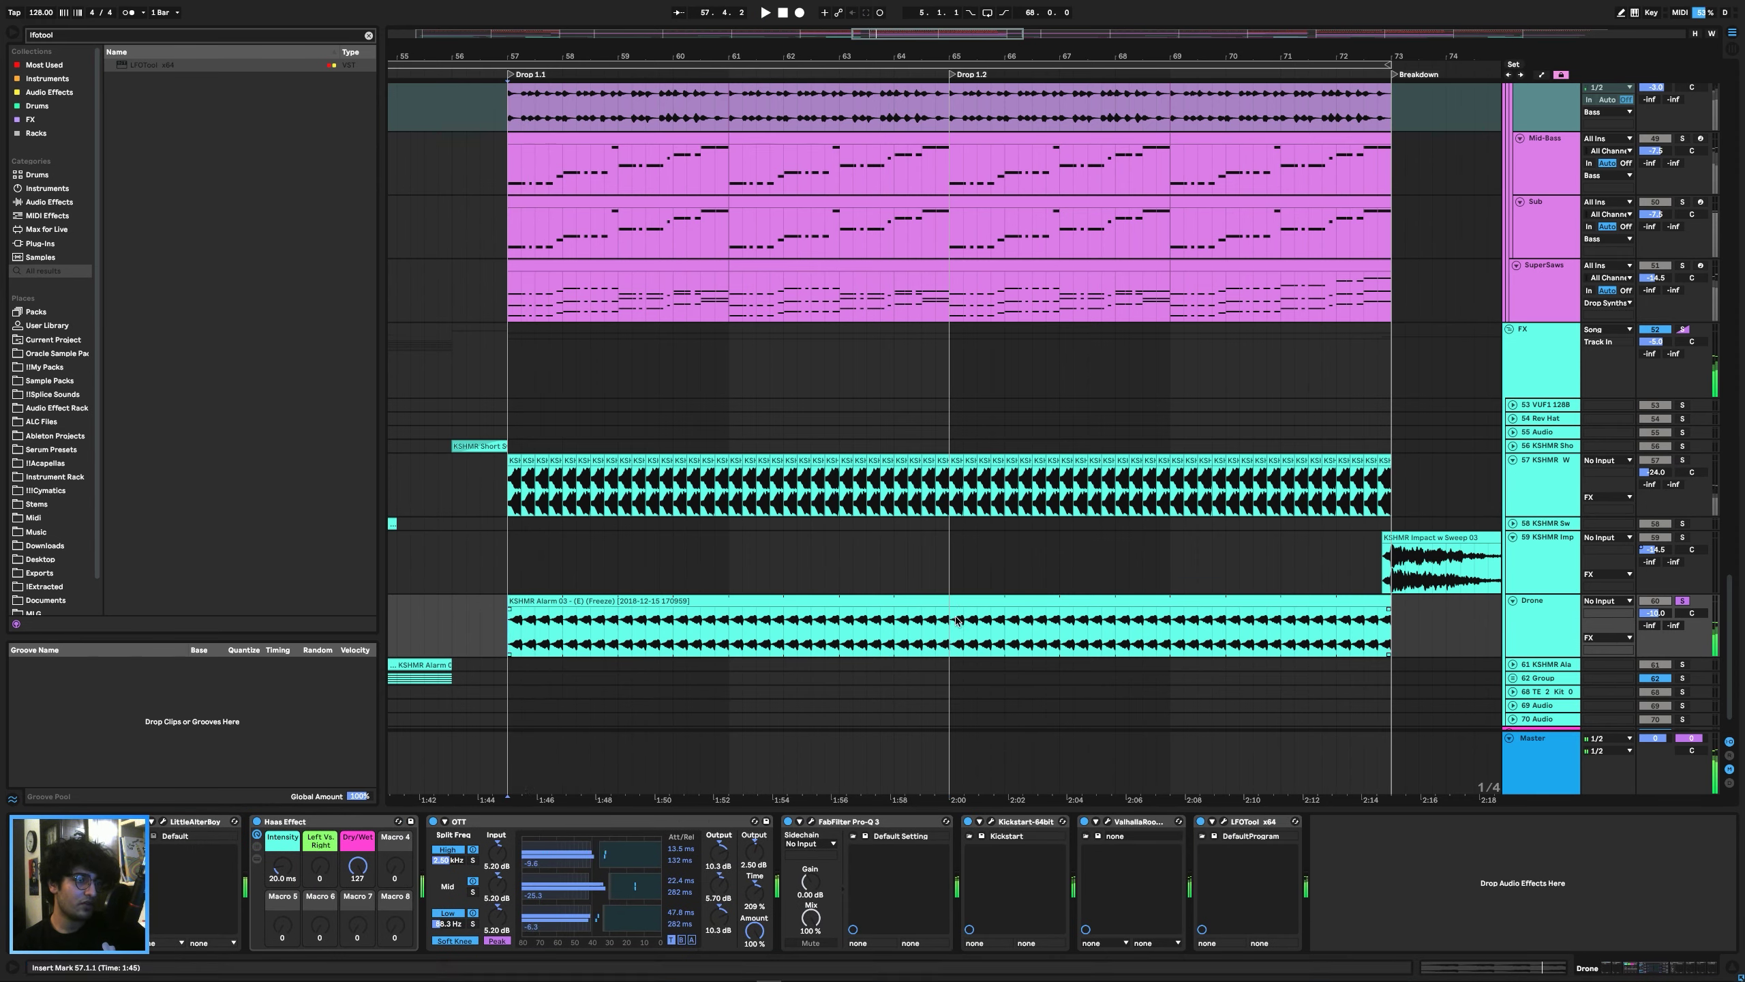
pyautogui.click(948, 621)
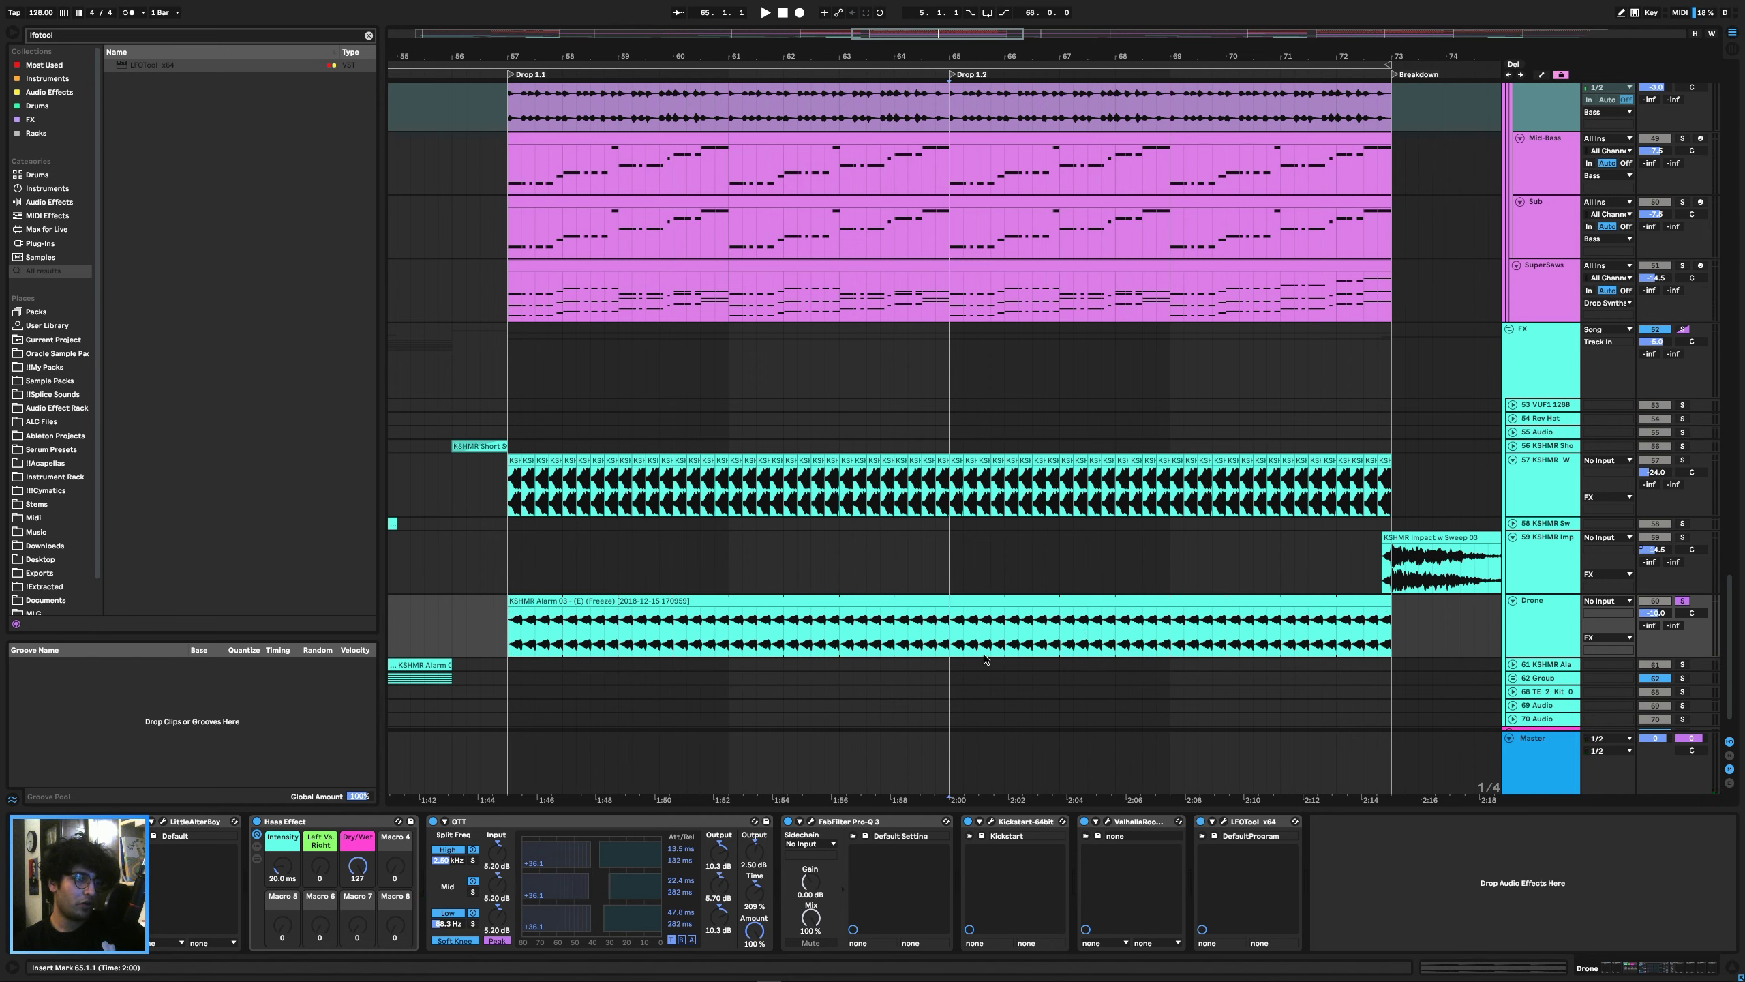
pyautogui.press('space')
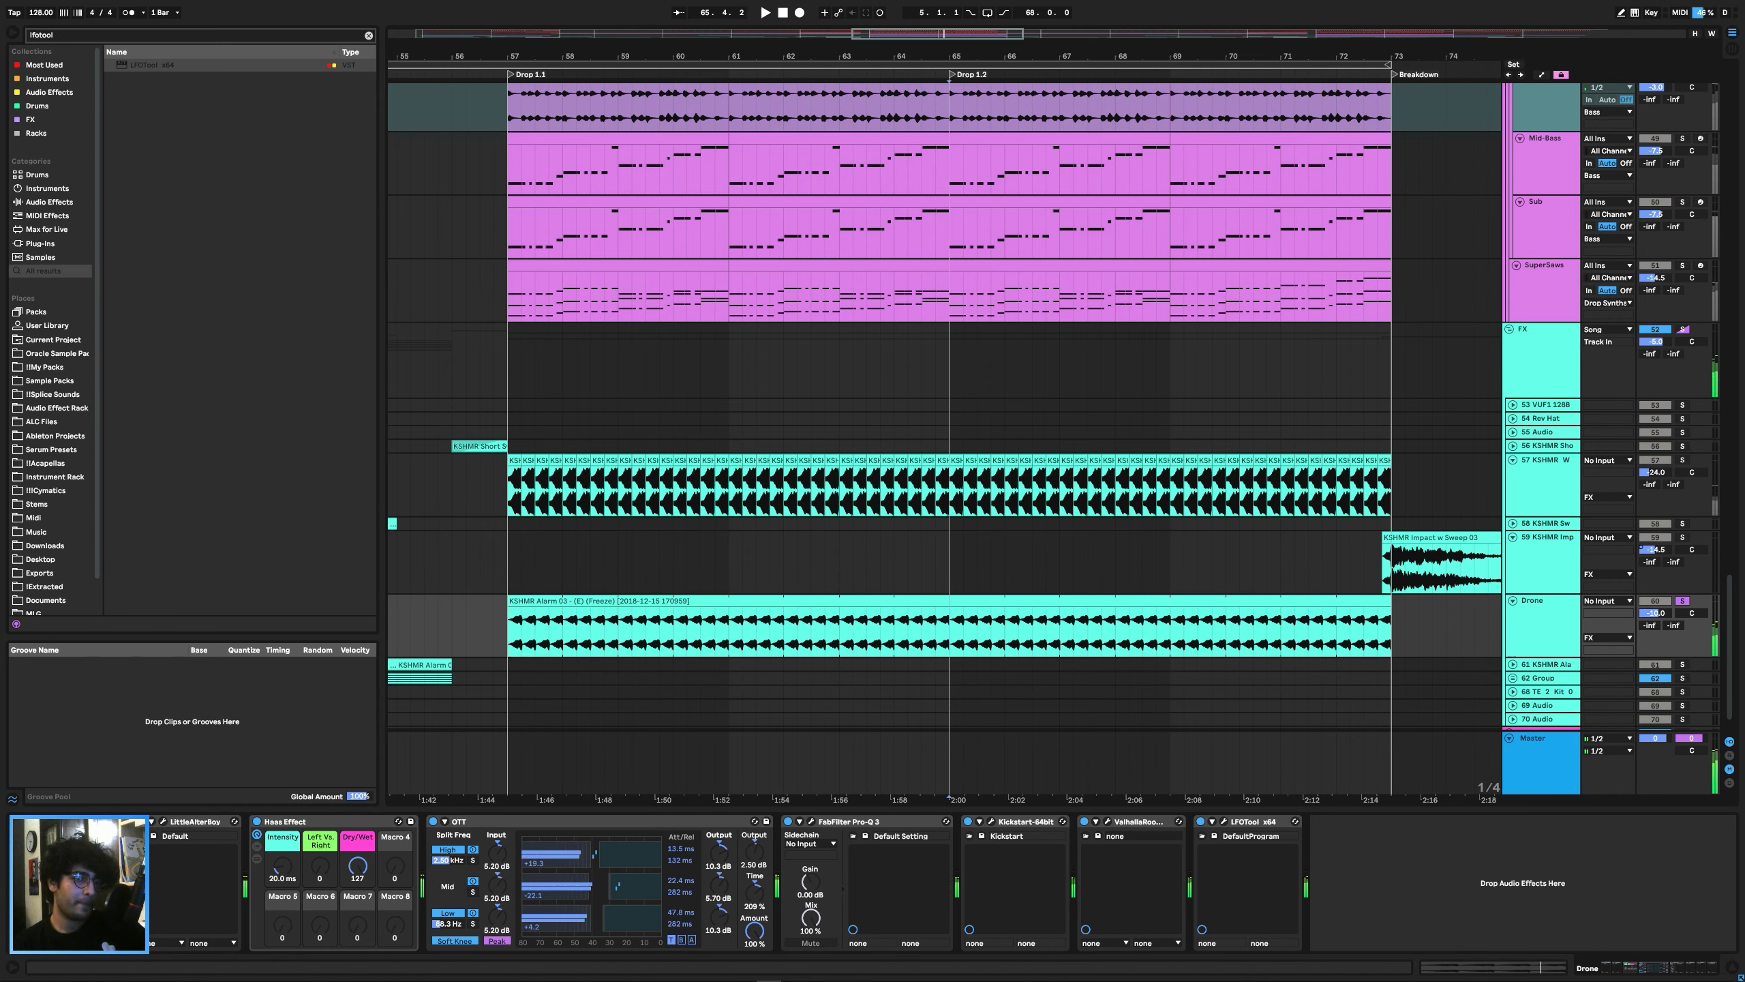
pyautogui.click(162, 821)
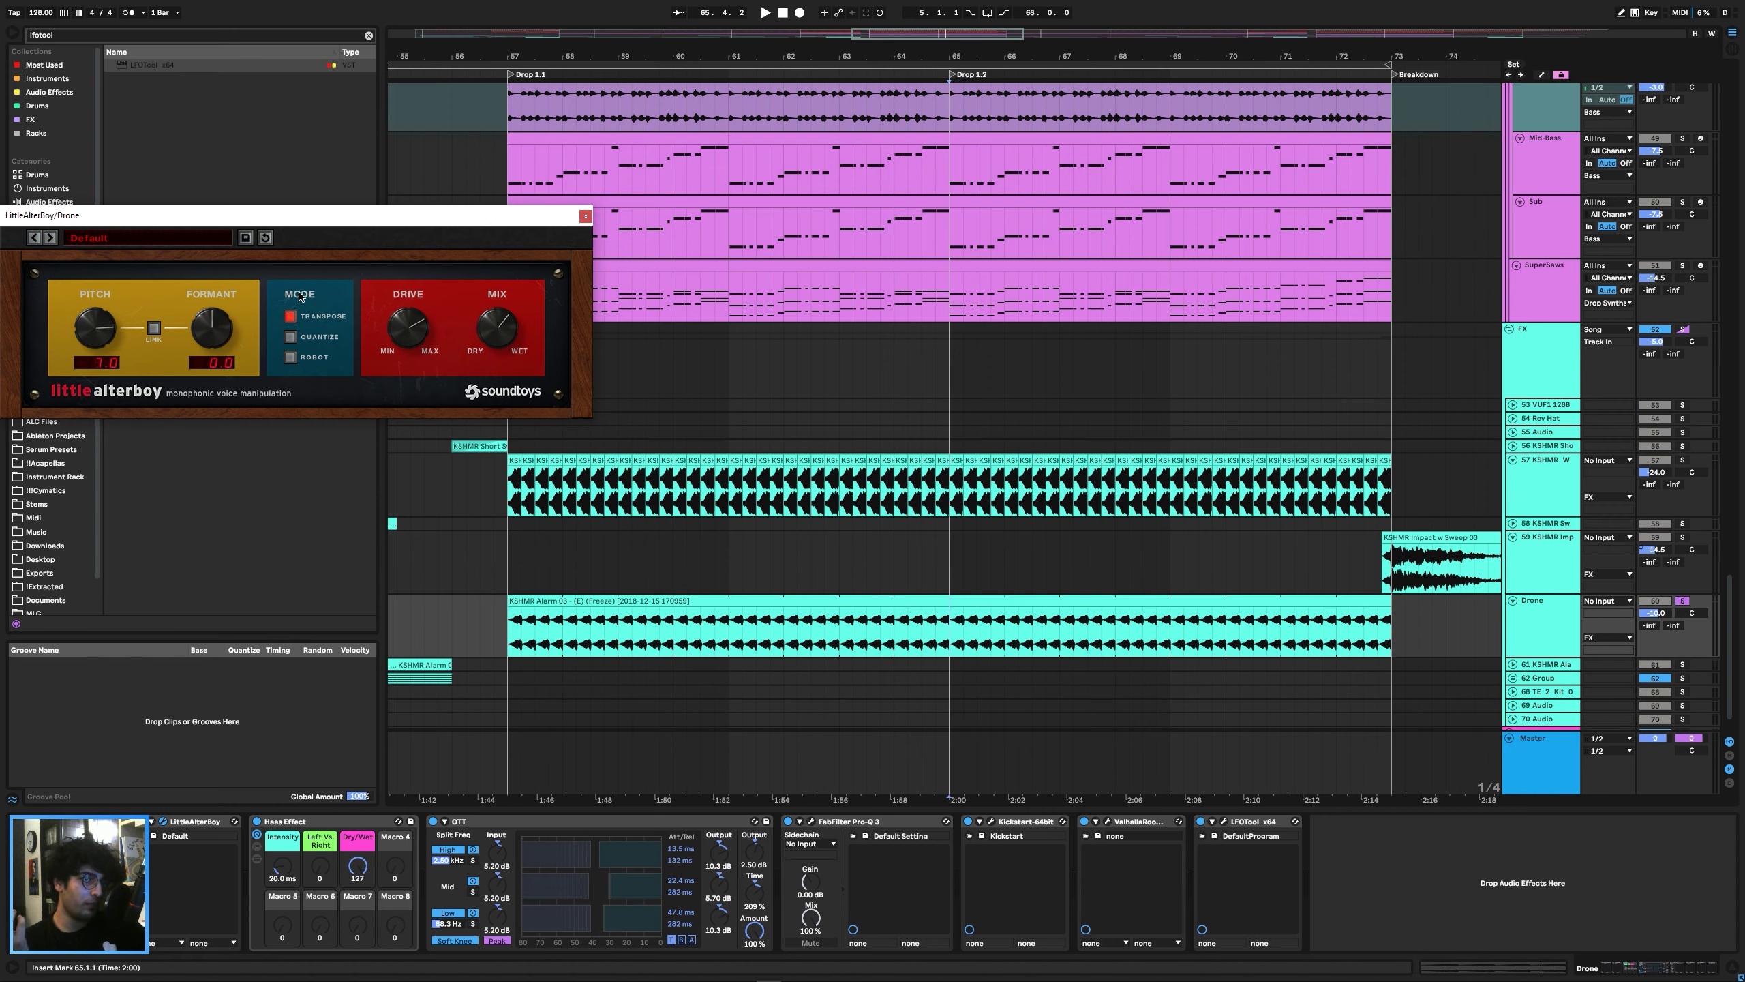
pyautogui.click(585, 216)
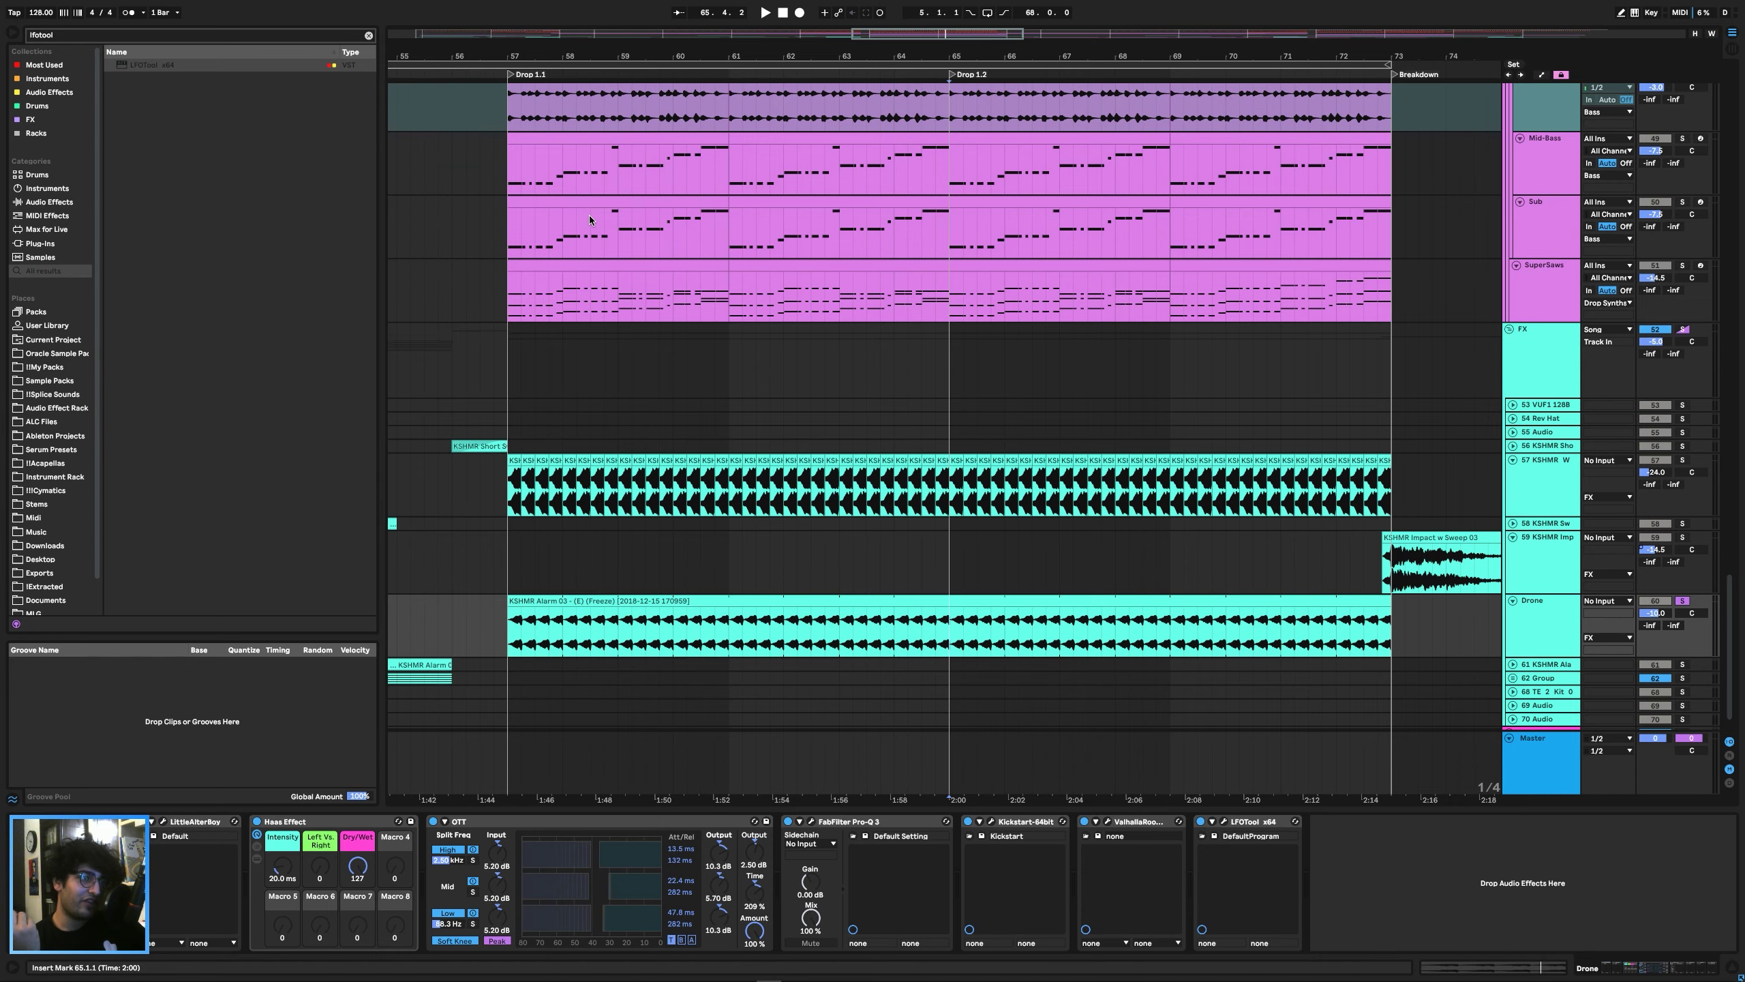
# Solo the Saw Pluck track in the Break Synths group, show its automation and audition it from Verse 1.2.
pyautogui.scroll(-3, 1002, 403)
pyautogui.scroll(12, 1002, 404)
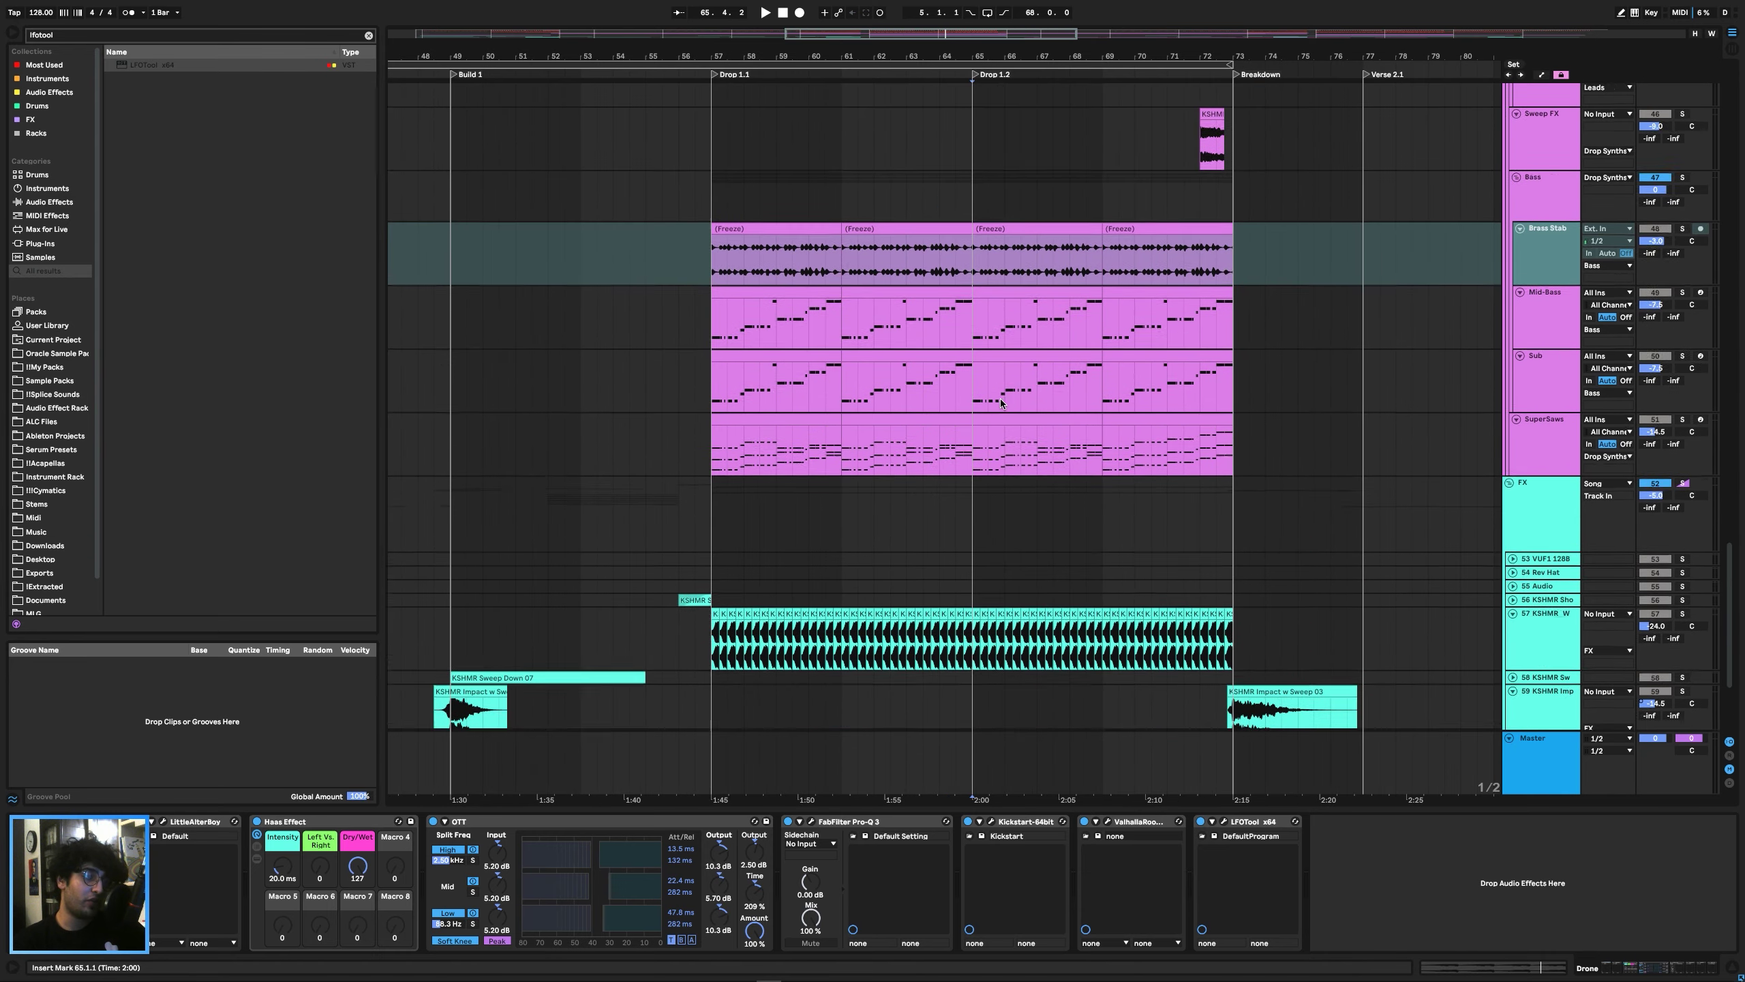
pyautogui.scroll(10, 1001, 404)
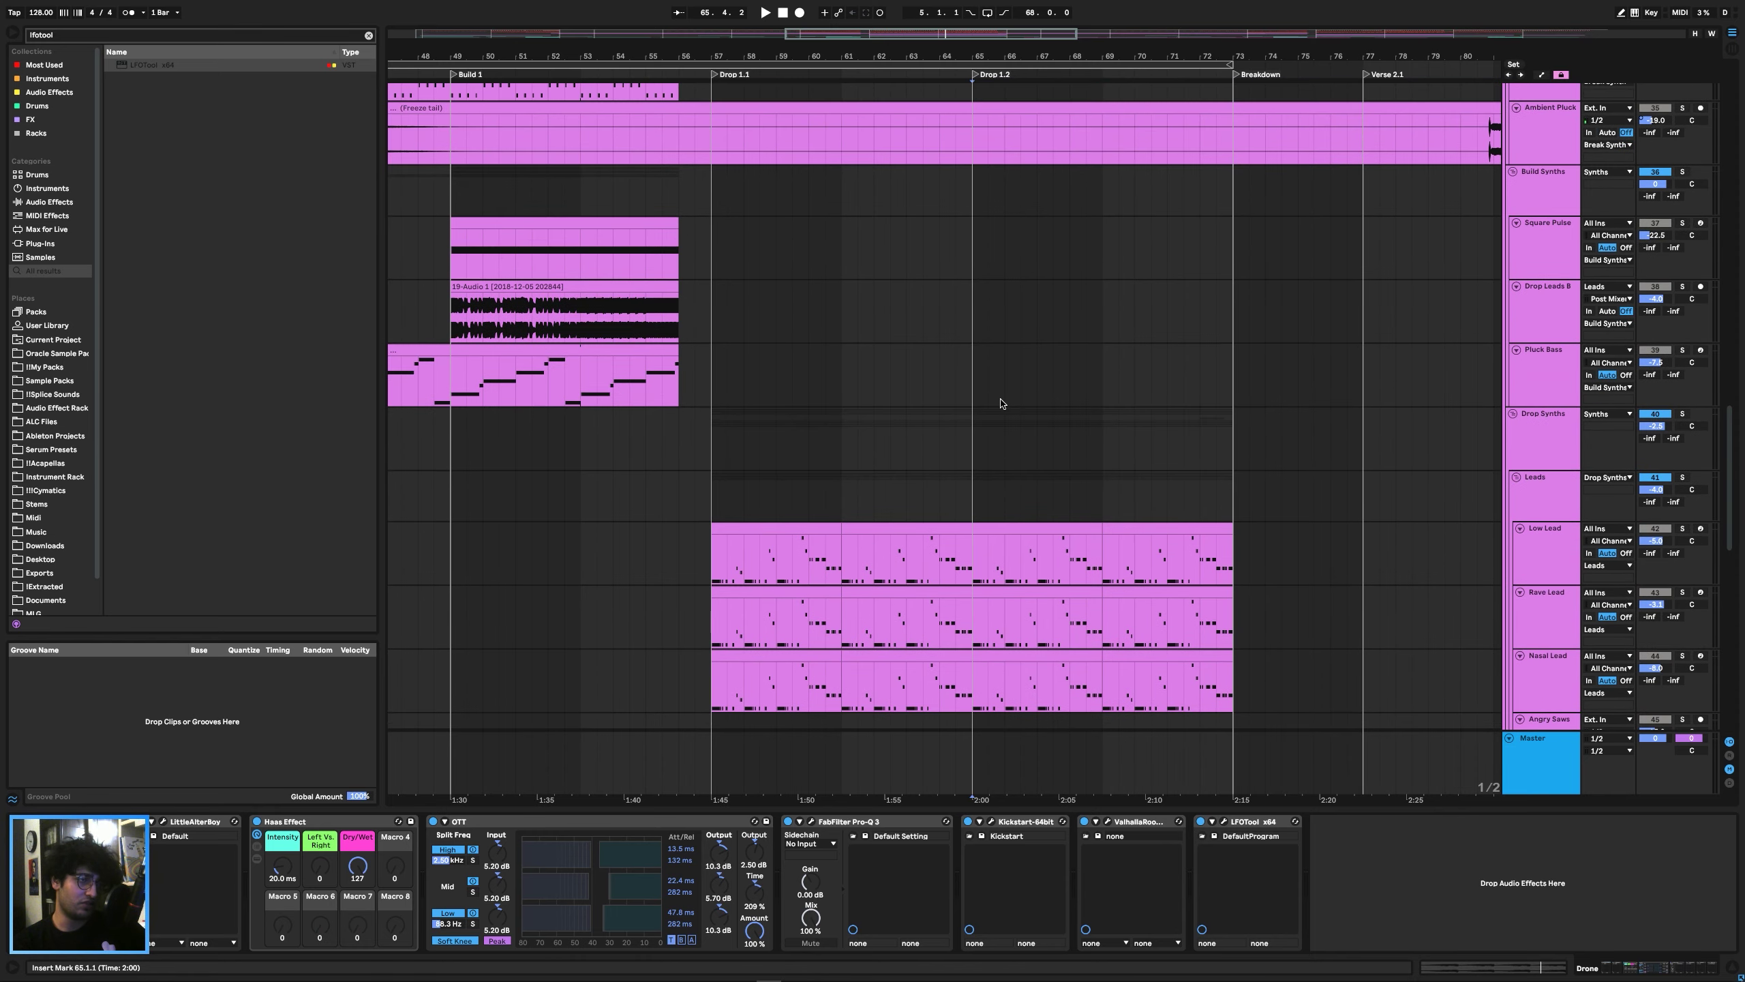
pyautogui.scroll(15, 1001, 403)
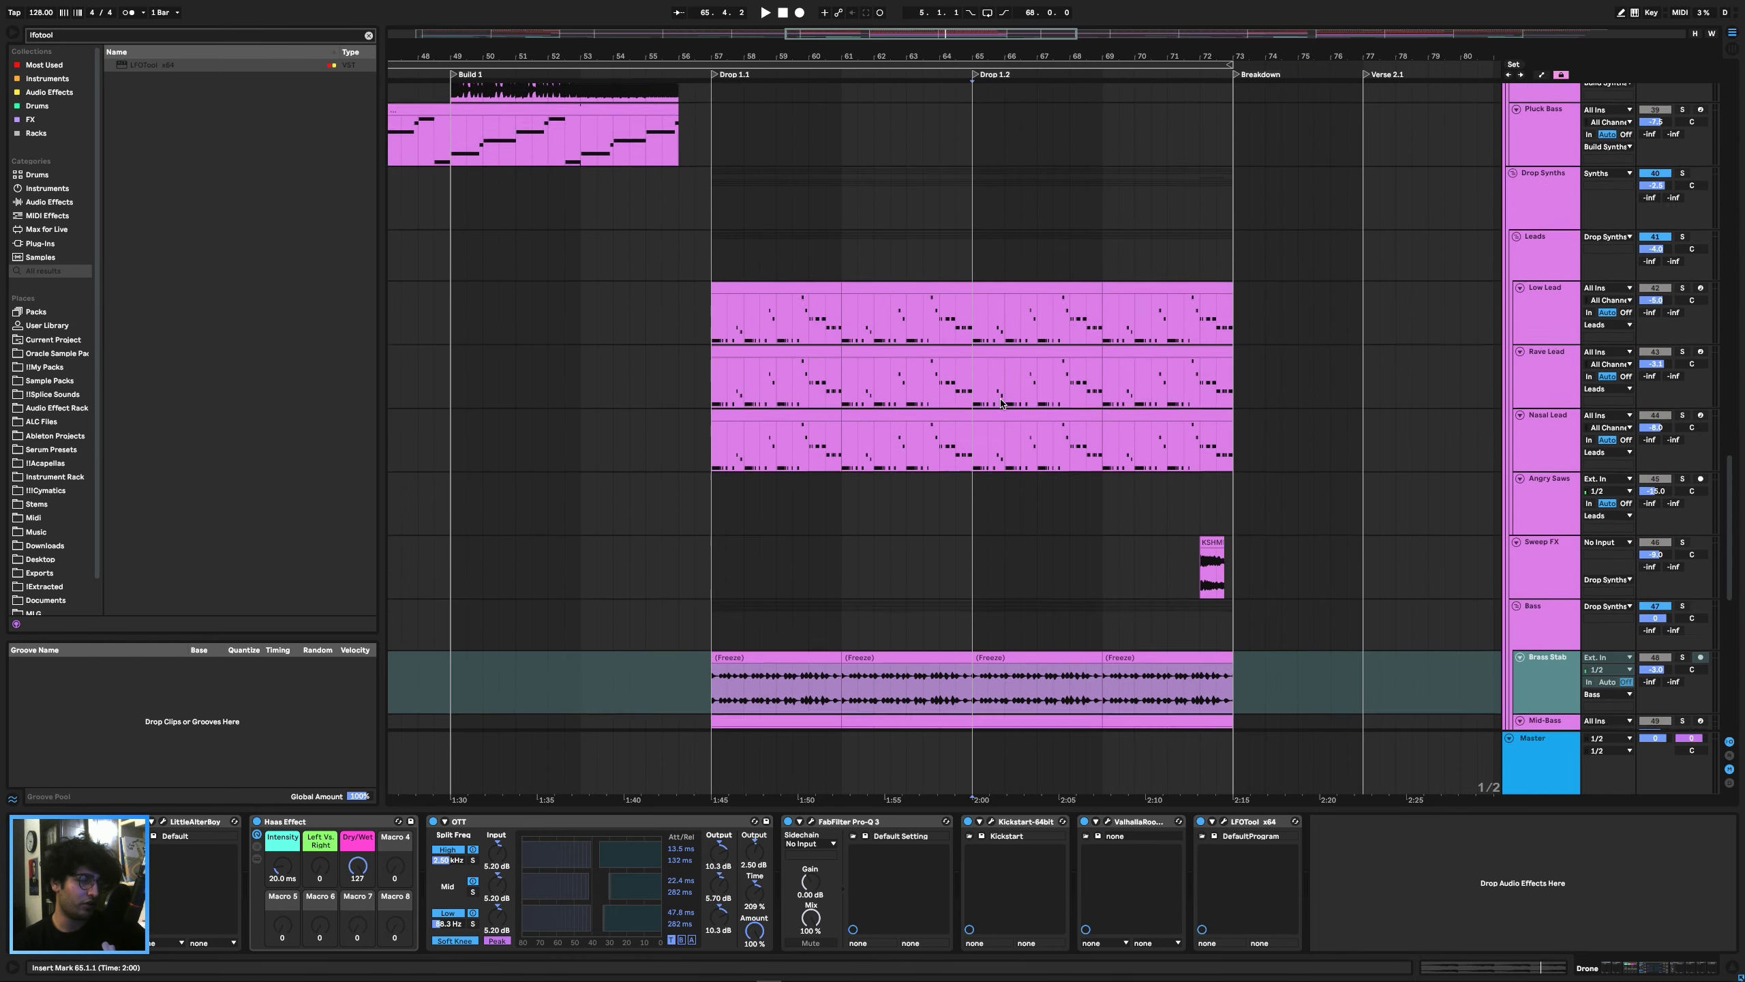
pyautogui.scroll(3, 1224, 524)
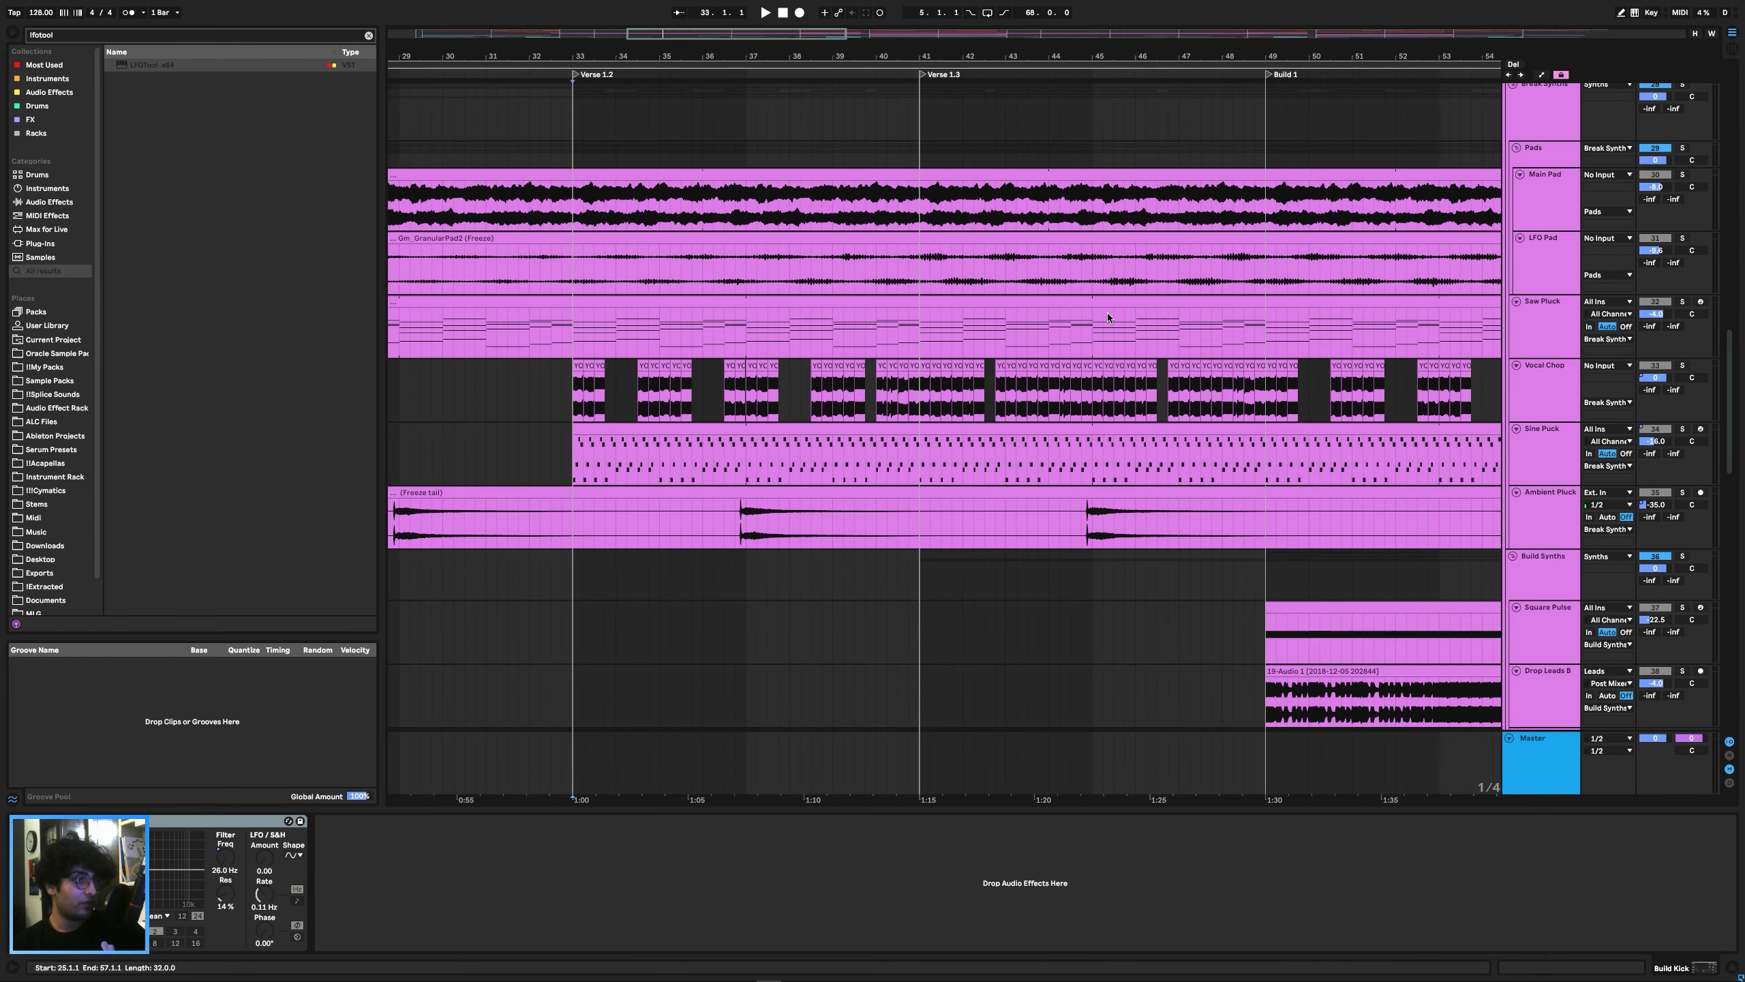
pyautogui.scroll(5, 1107, 313)
pyautogui.hscroll(-5, 1113, 372)
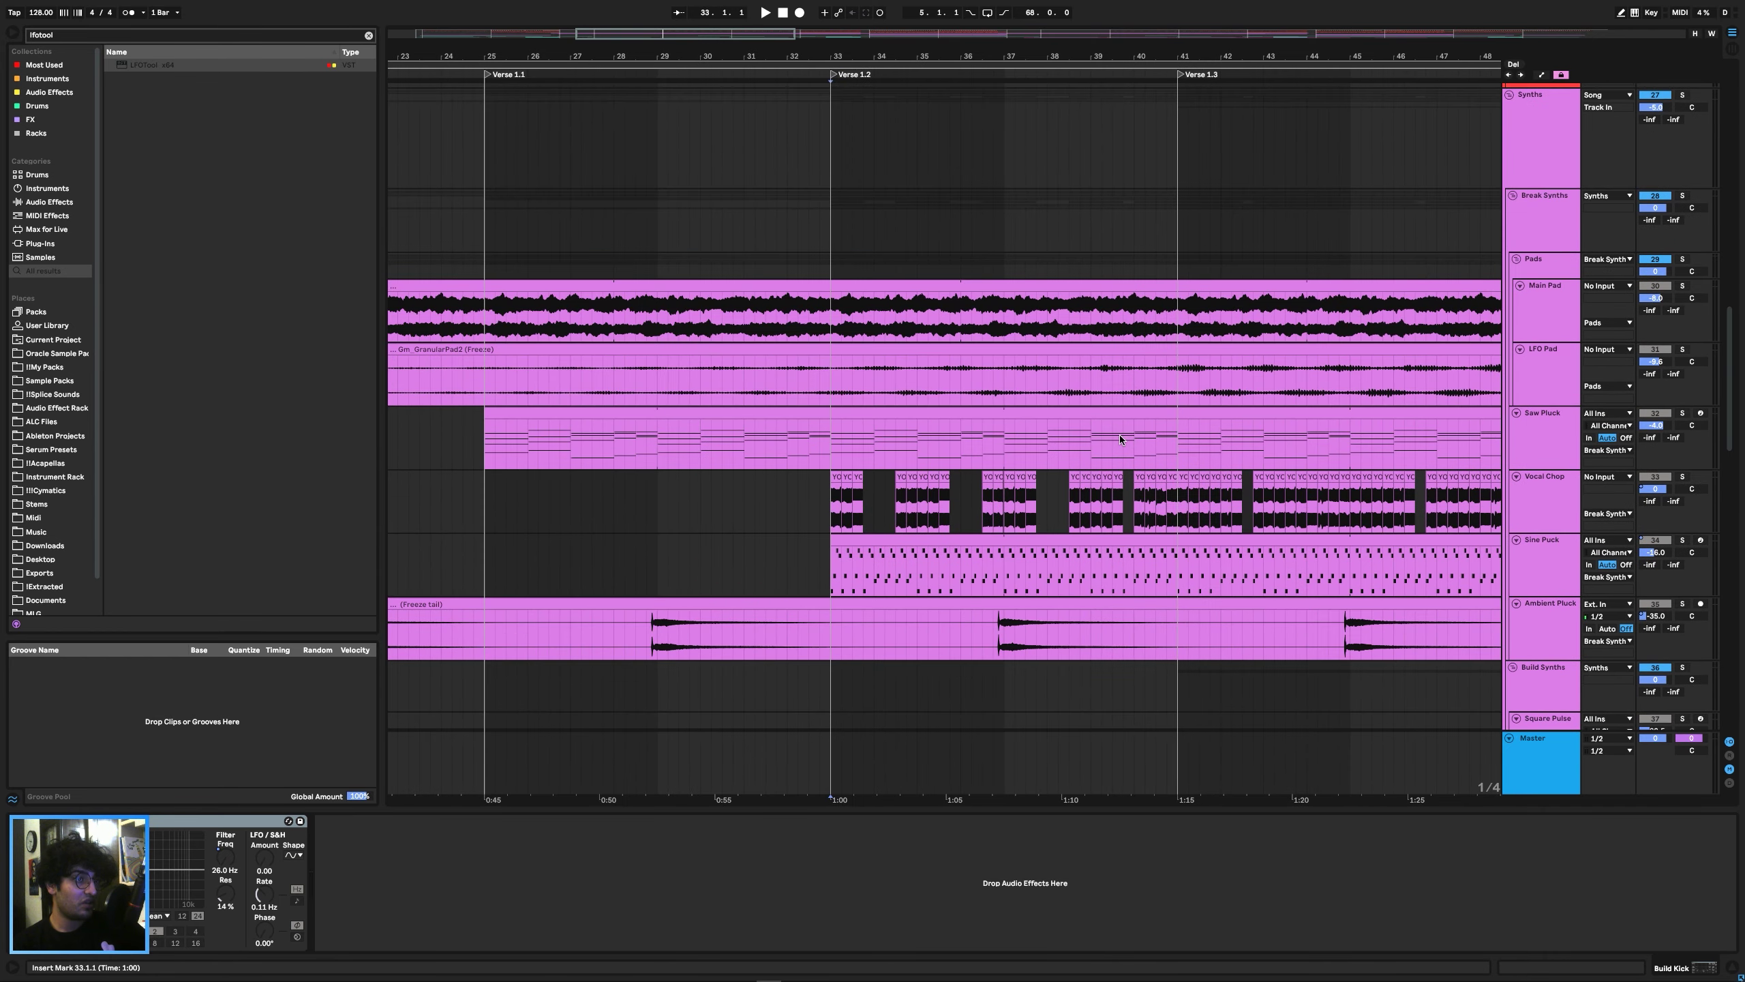
pyautogui.click(828, 445)
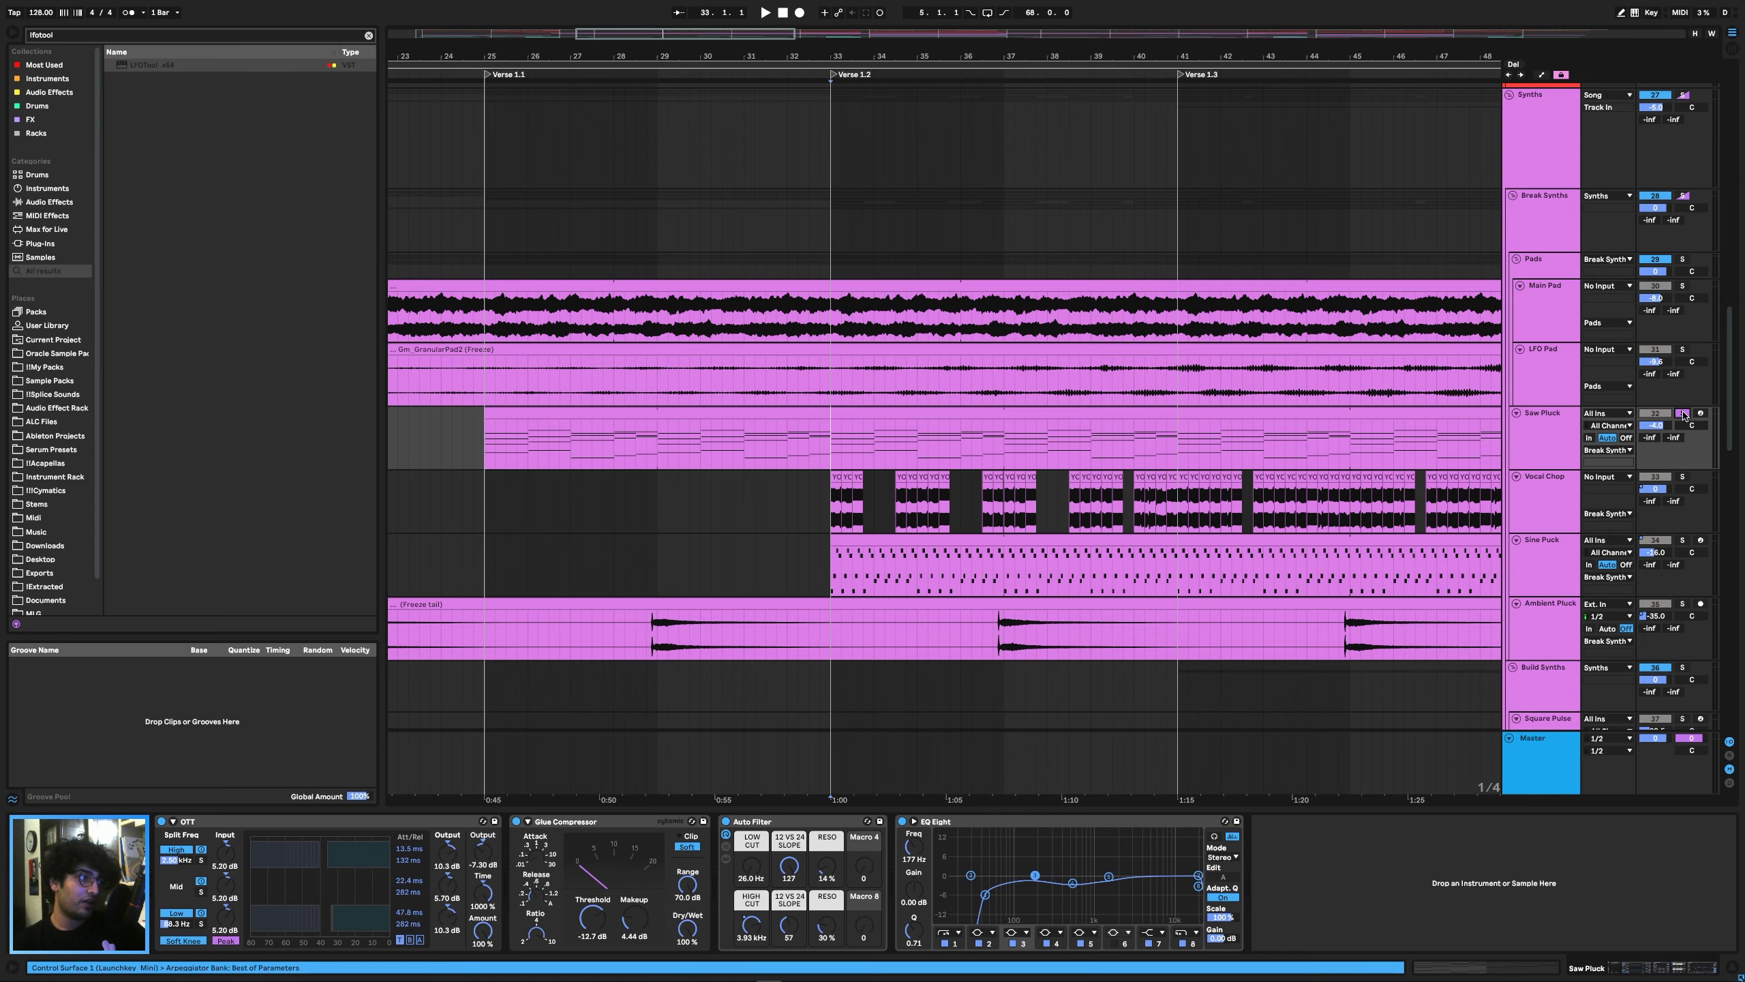
pyautogui.click(1548, 443)
pyautogui.press('a')
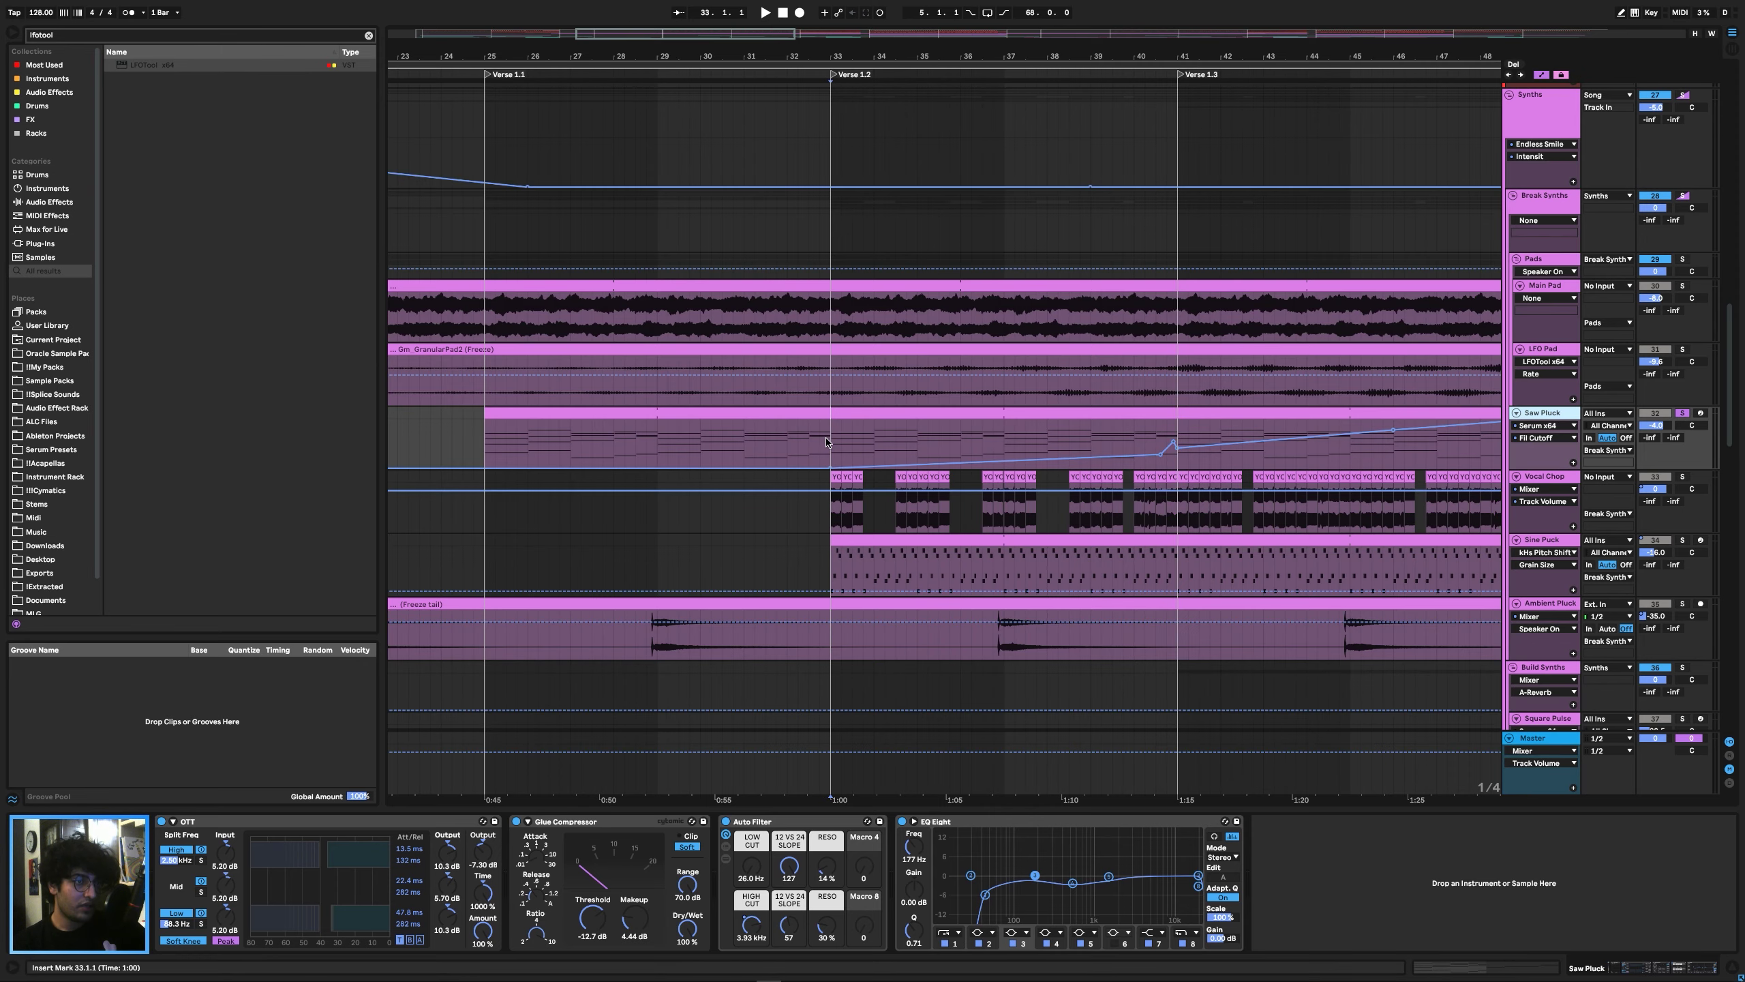
pyautogui.press('space')
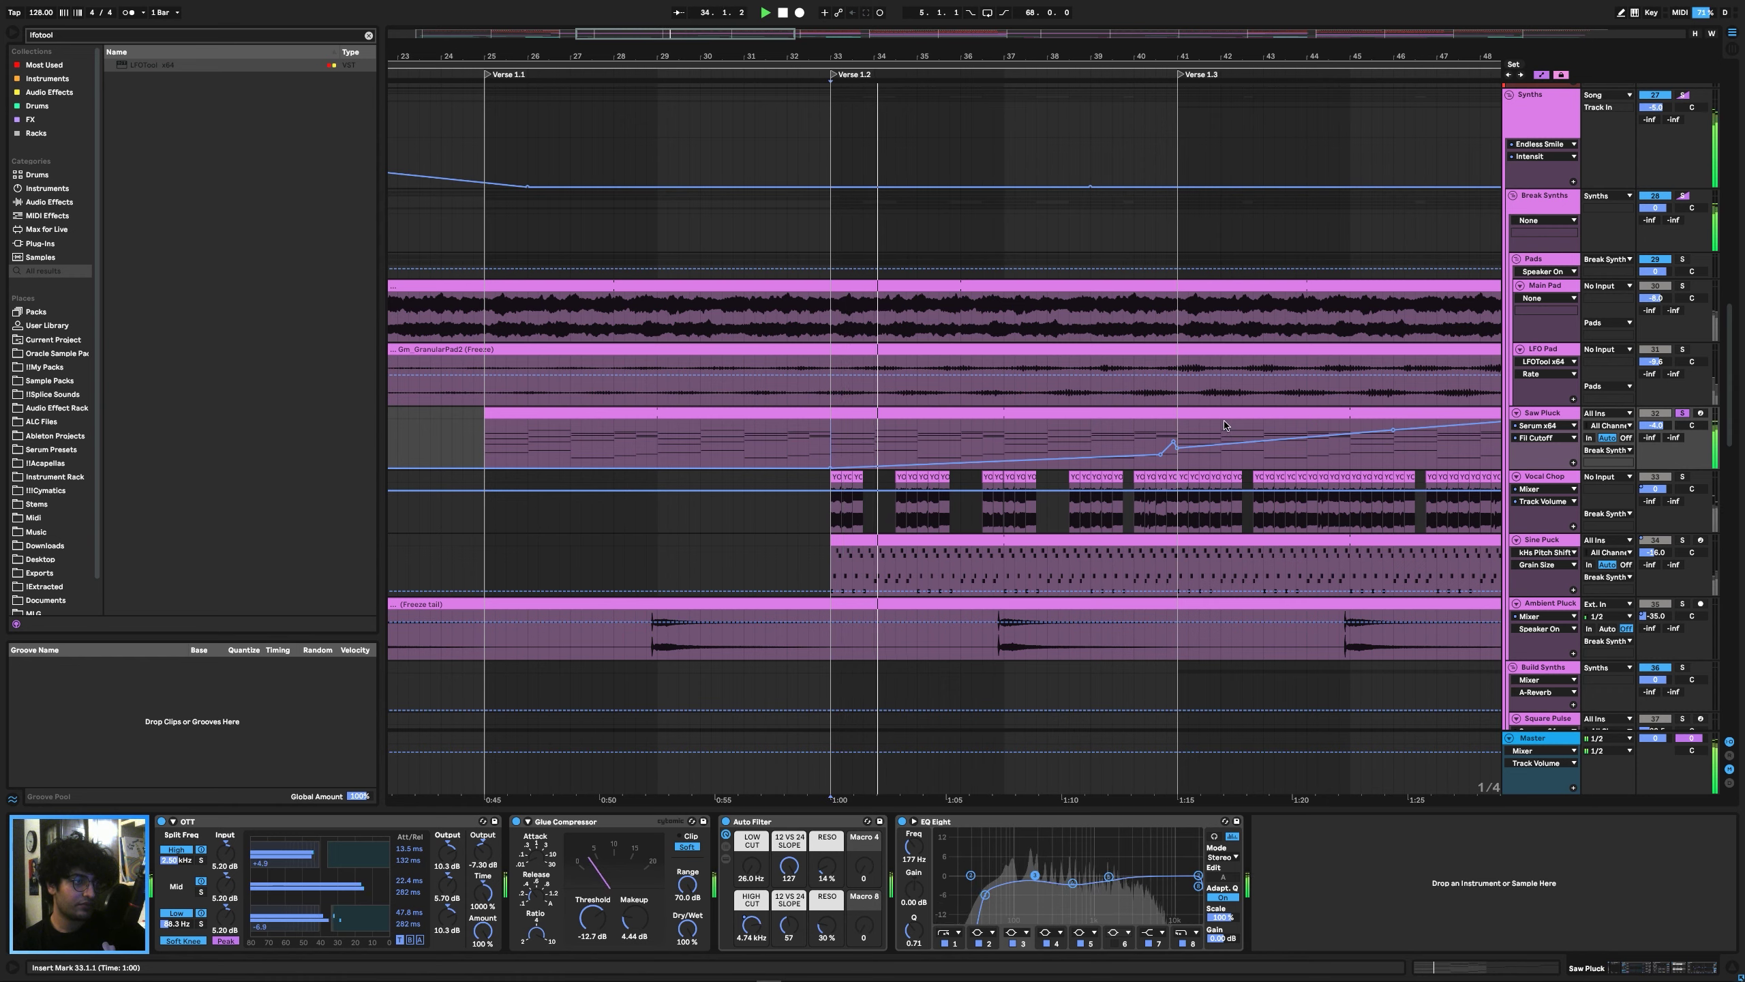
pyautogui.press('space')
# Audition the Saw Pluck from bar 43.2.1 and inspect its Serum patch.
pyautogui.click(1275, 460)
pyautogui.press('space')
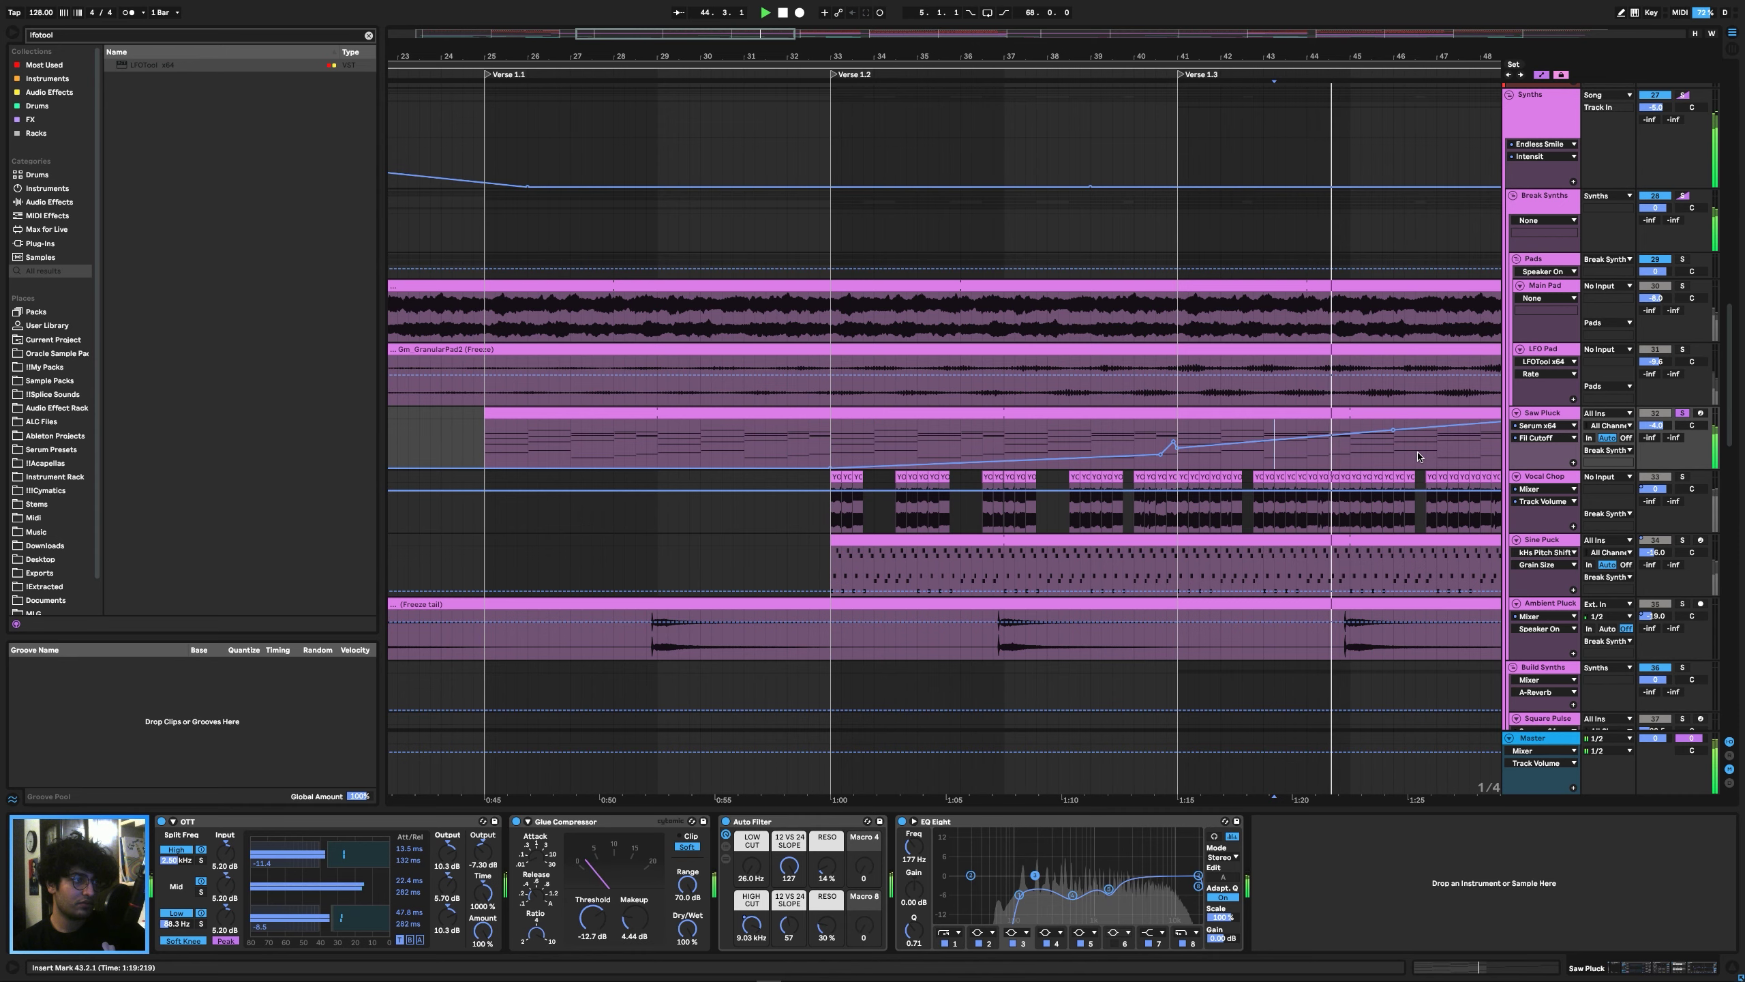
pyautogui.press('space')
pyautogui.hotkey('ctrl', 'alt', 'p')
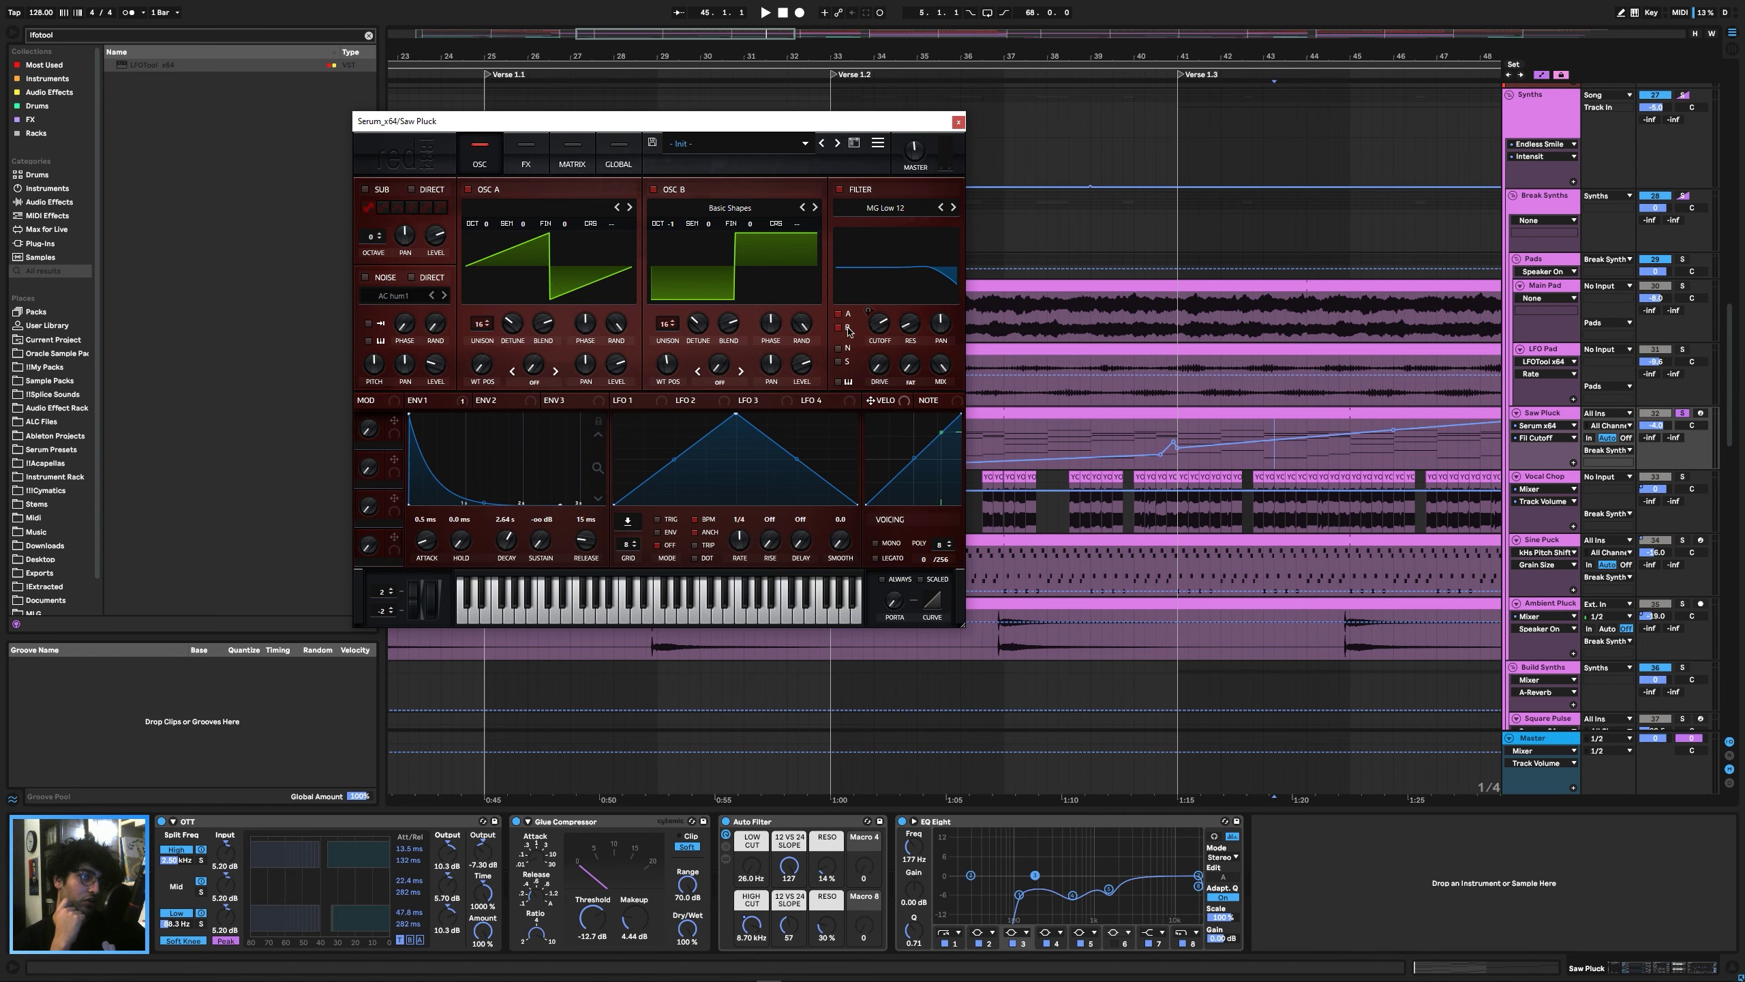
pyautogui.hotkey('ctrl', 'alt', 'p')
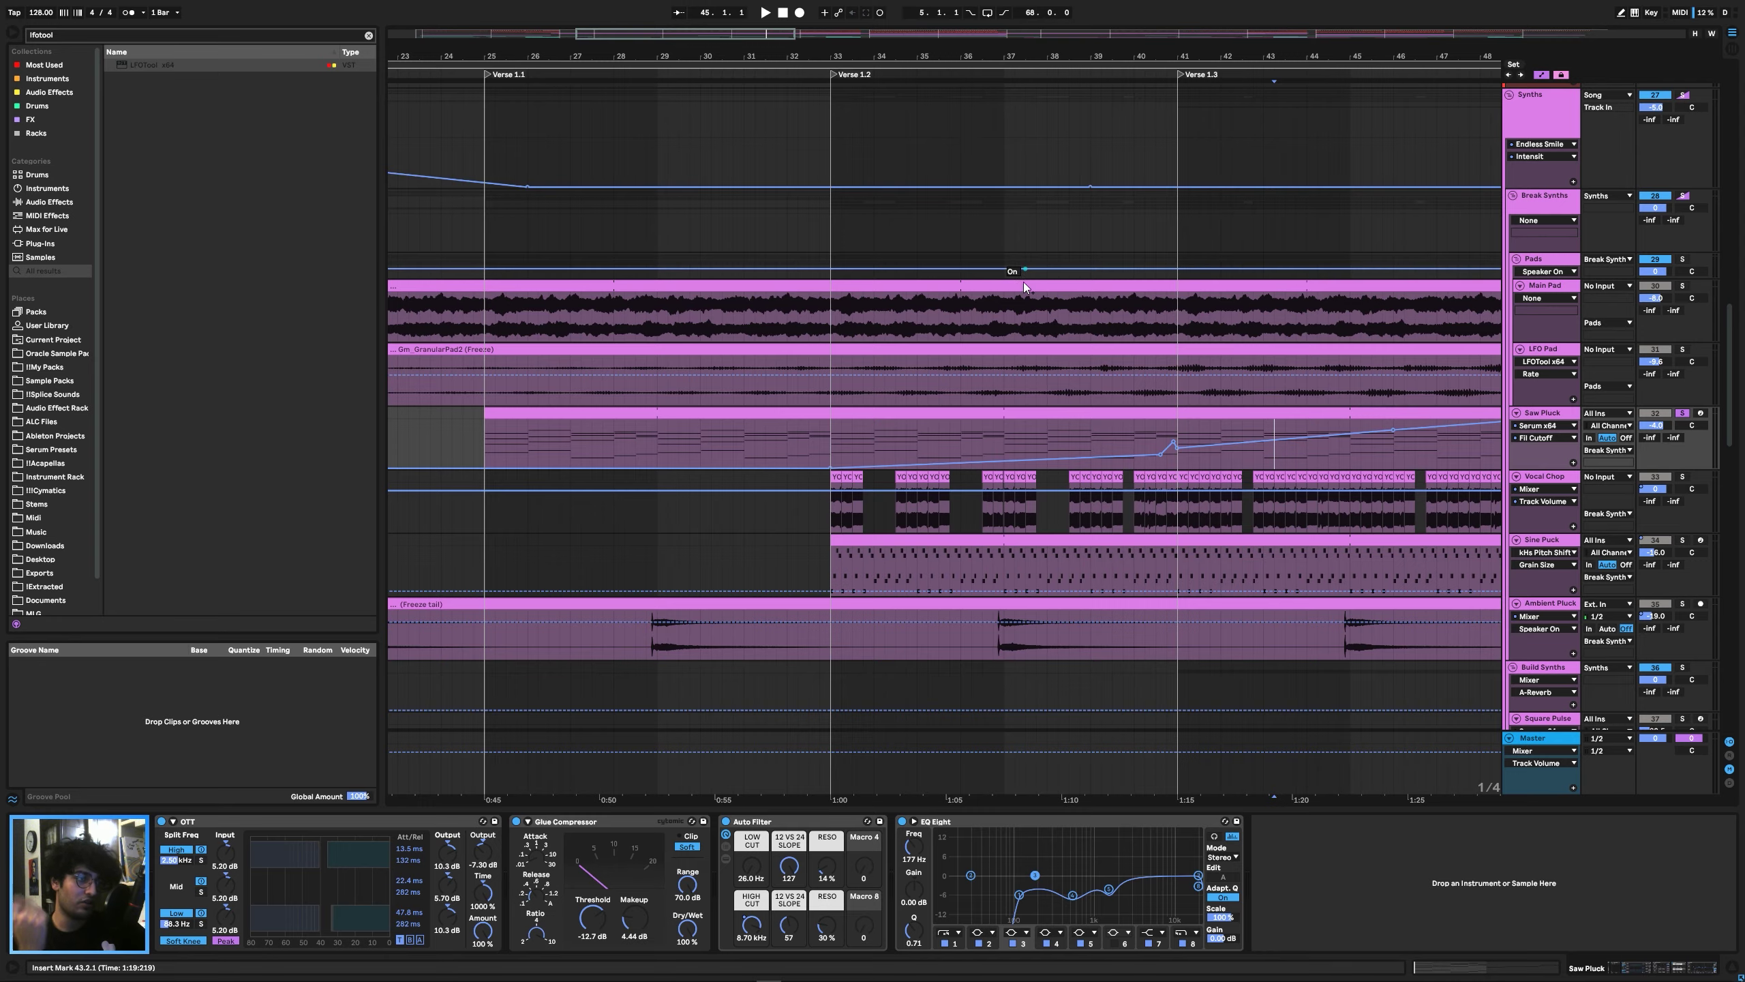
# Solo the Vocal Chop track and audition its chopped clips from Verse 1.2 and from Verse 1.3.
pyautogui.scroll(-5, 1471, 300)
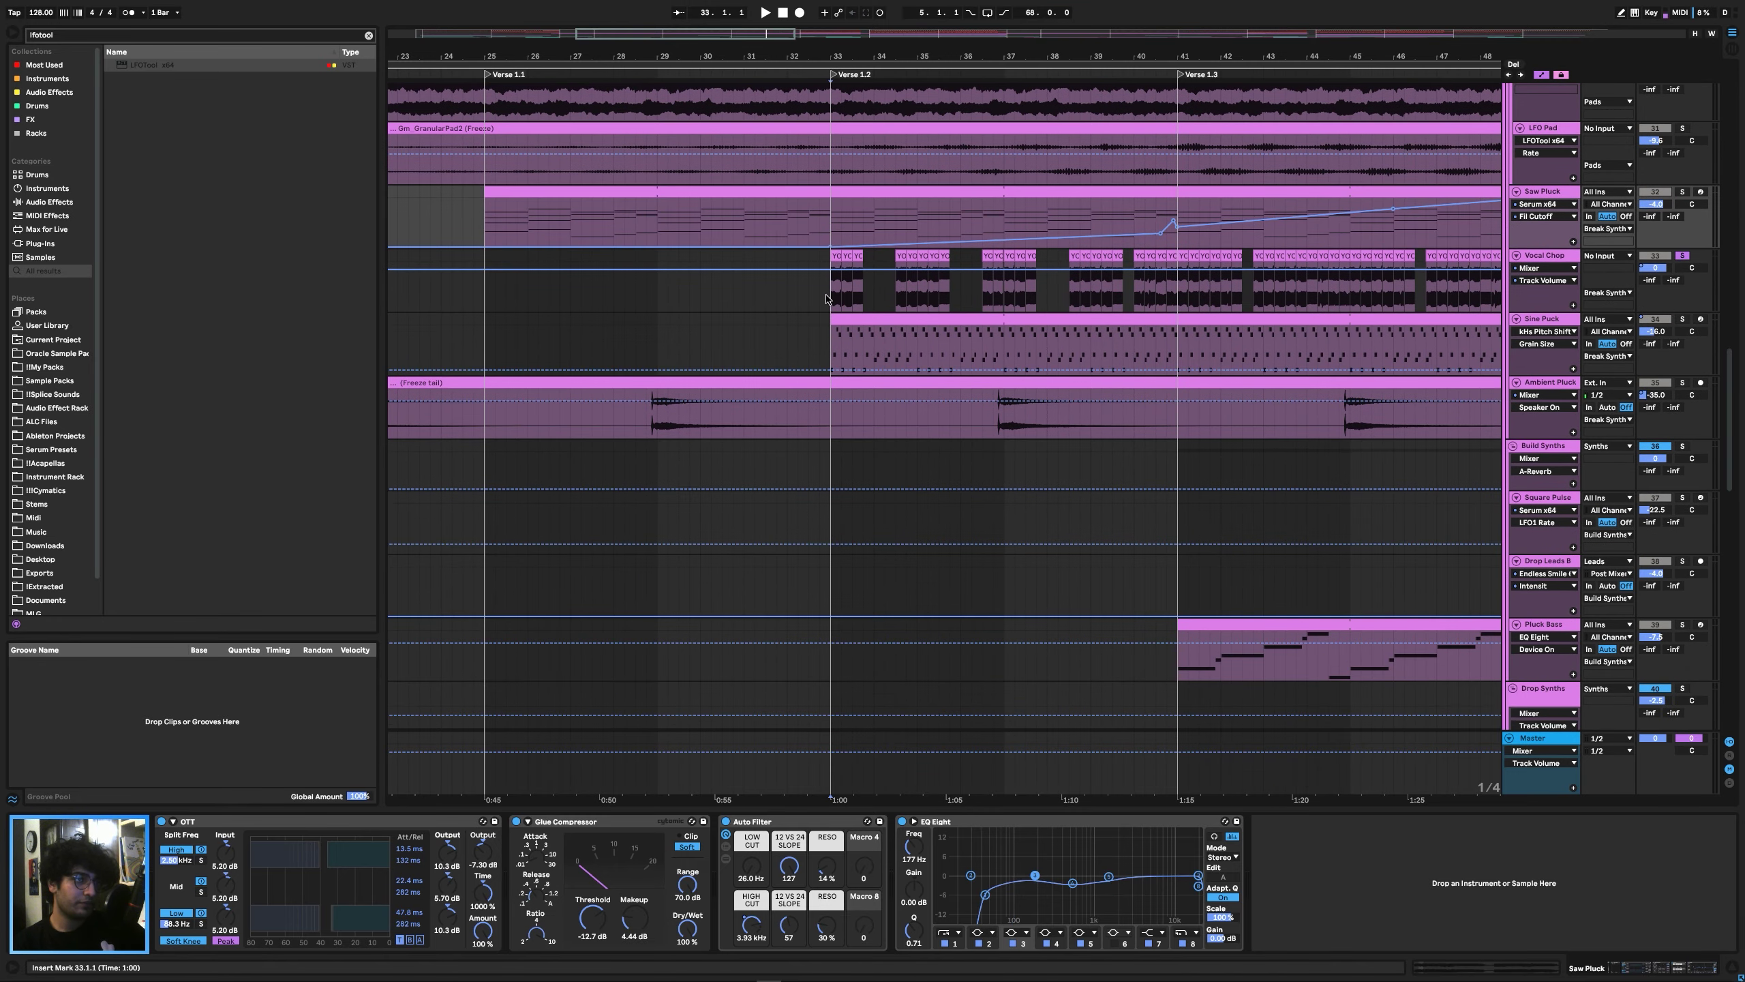
pyautogui.click(855, 307)
pyautogui.press('space')
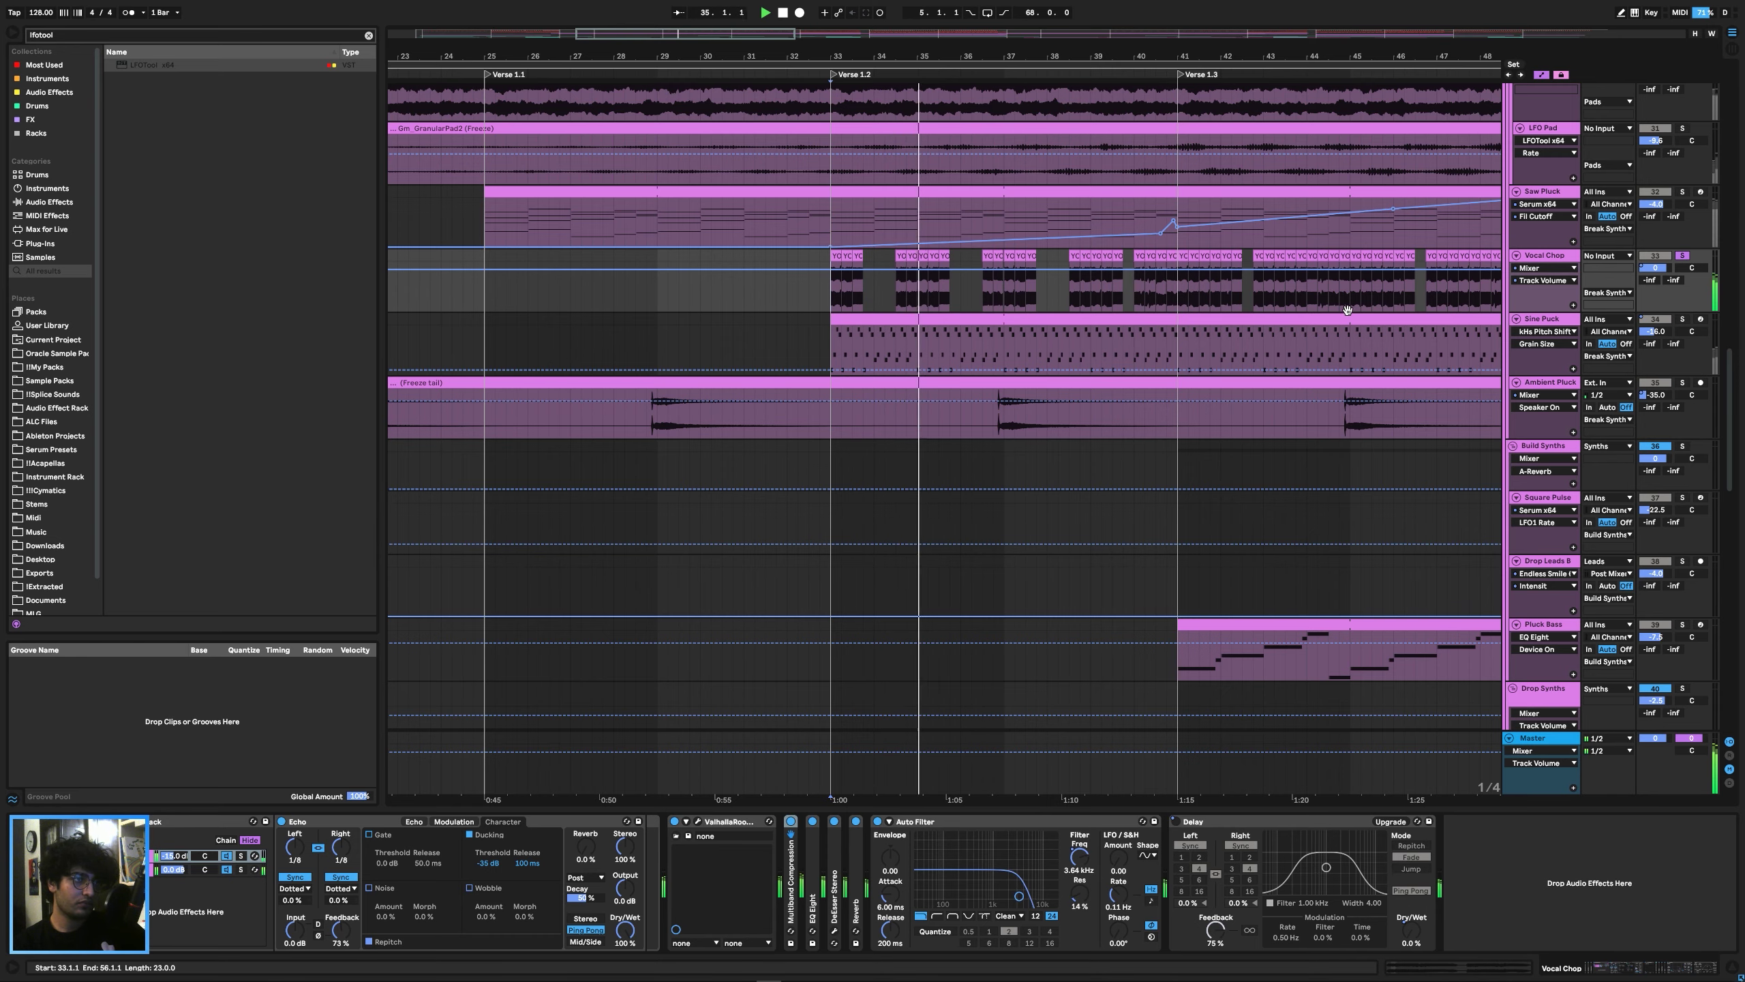
pyautogui.click(1177, 308)
pyautogui.hscroll(10, 1214, 303)
pyautogui.scroll(1, 1214, 303)
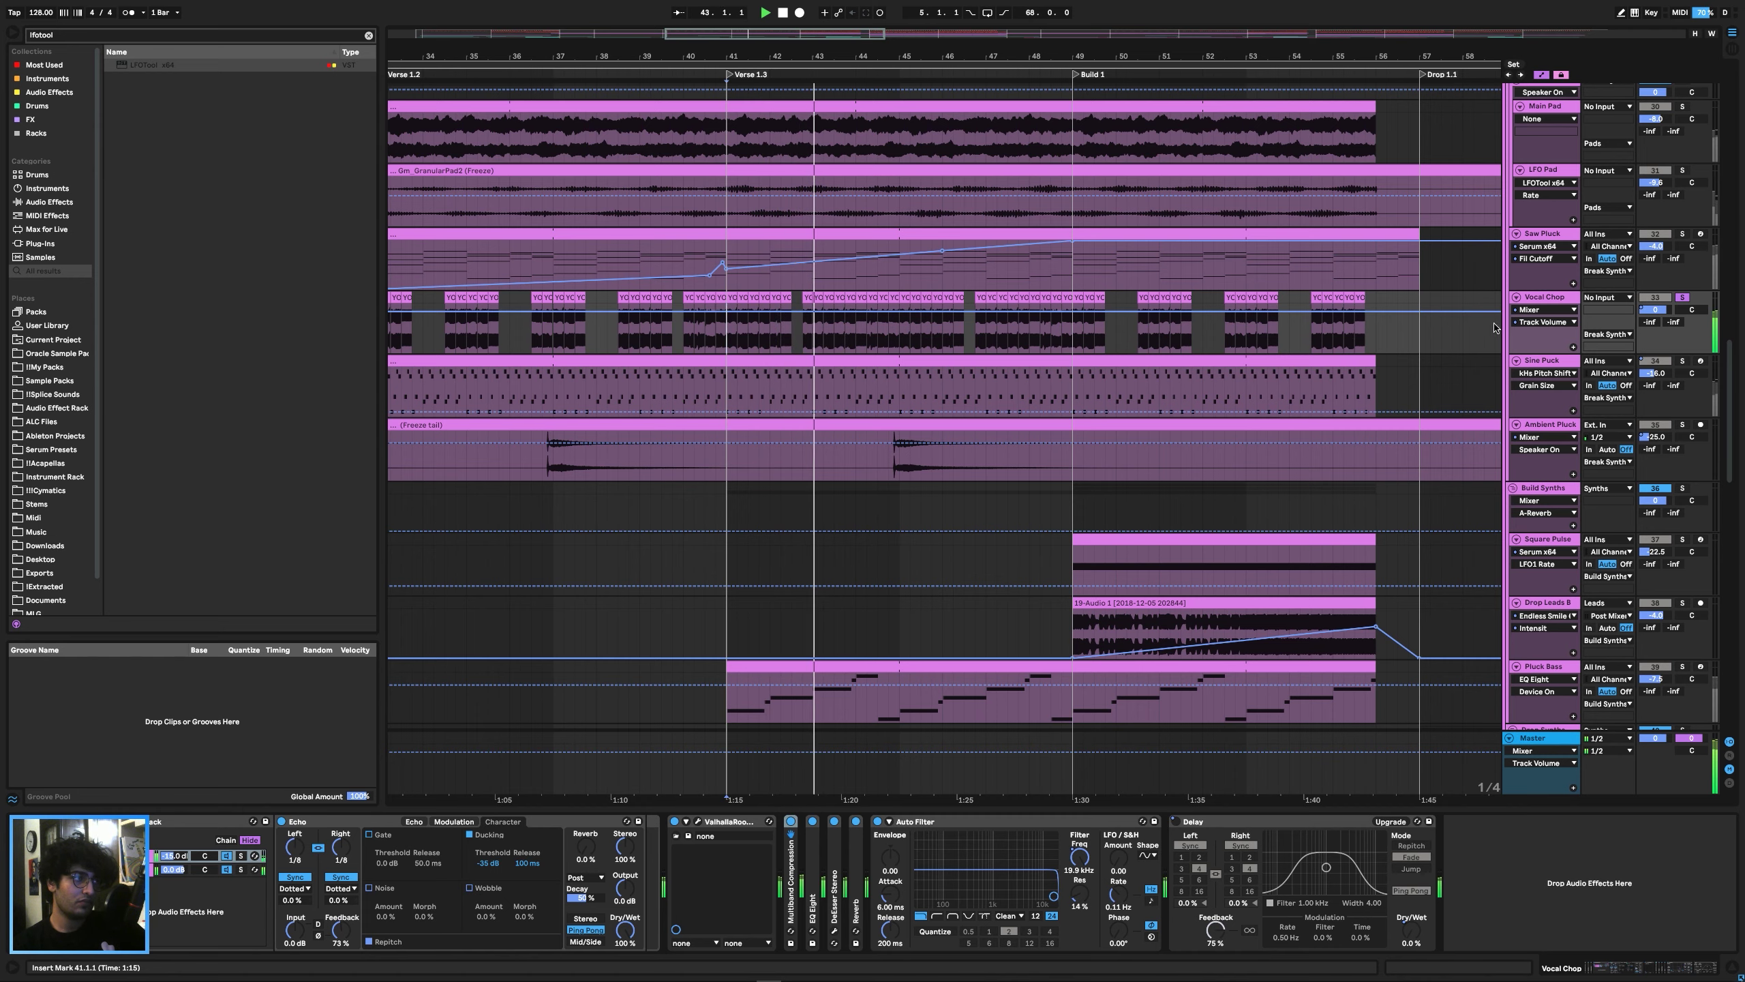
pyautogui.press('space')
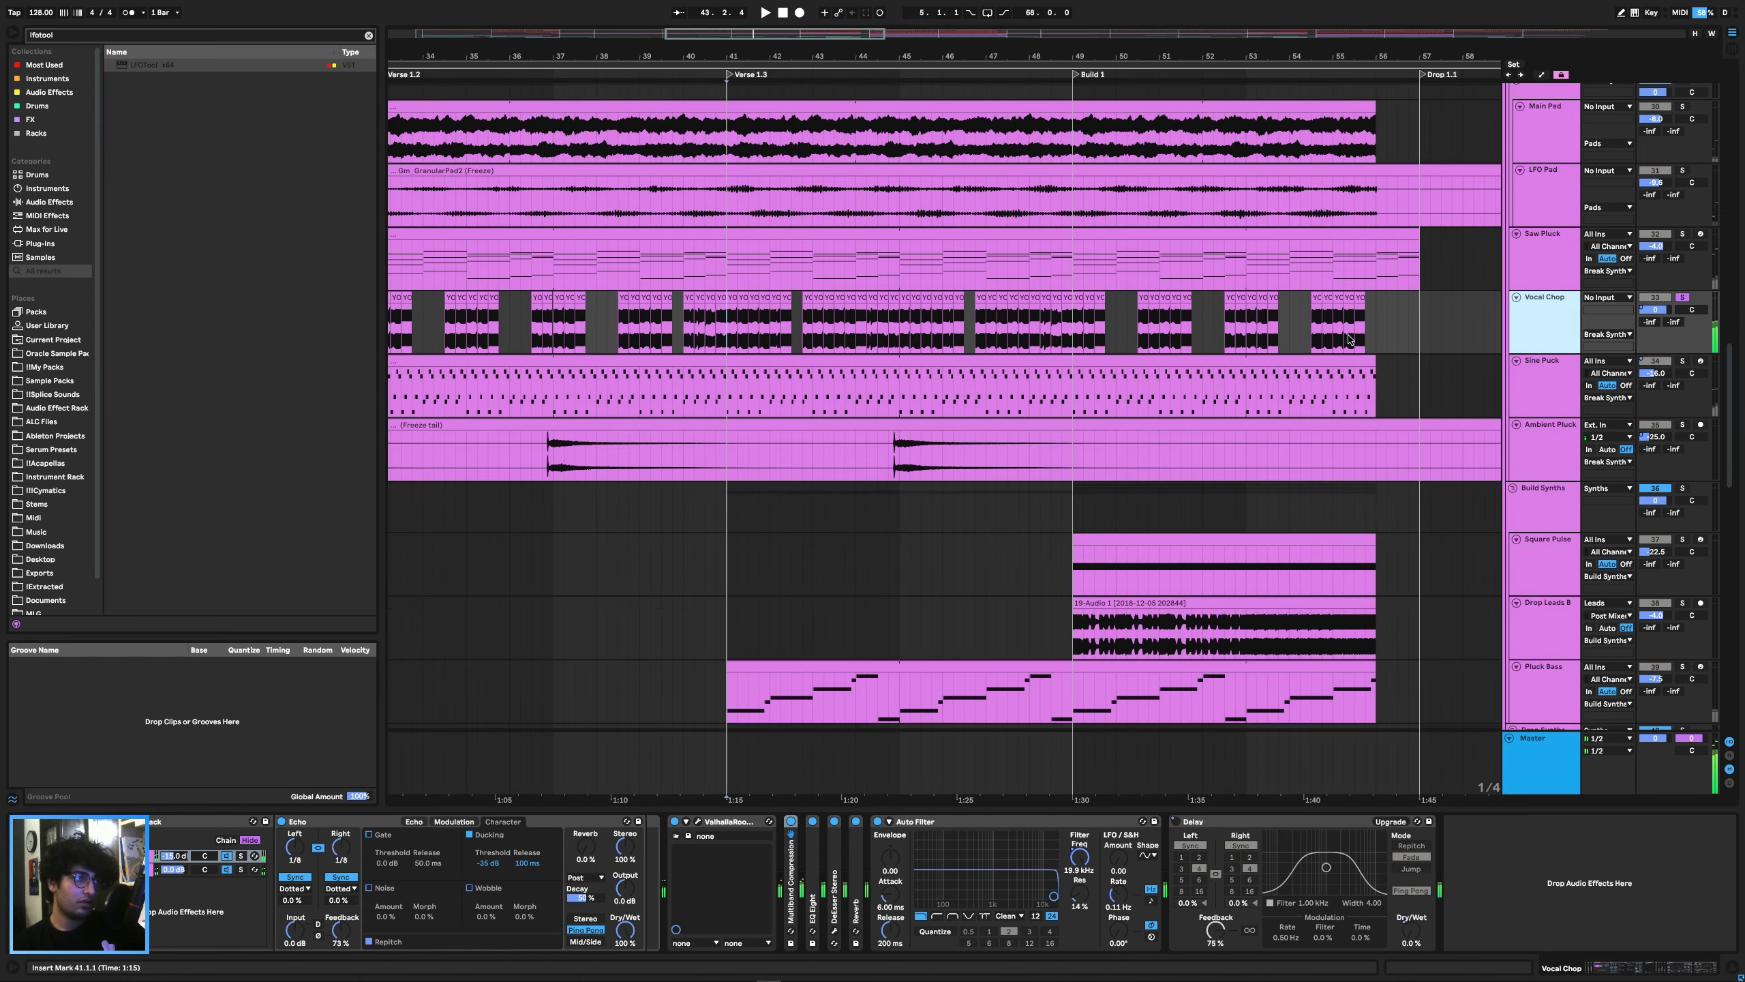
# Review where the Vocal Chop clips sit across the whole arrangement, and return to the verse and build sections.
pyautogui.click(1441, 328)
pyautogui.press('w')
pyautogui.click(566, 325)
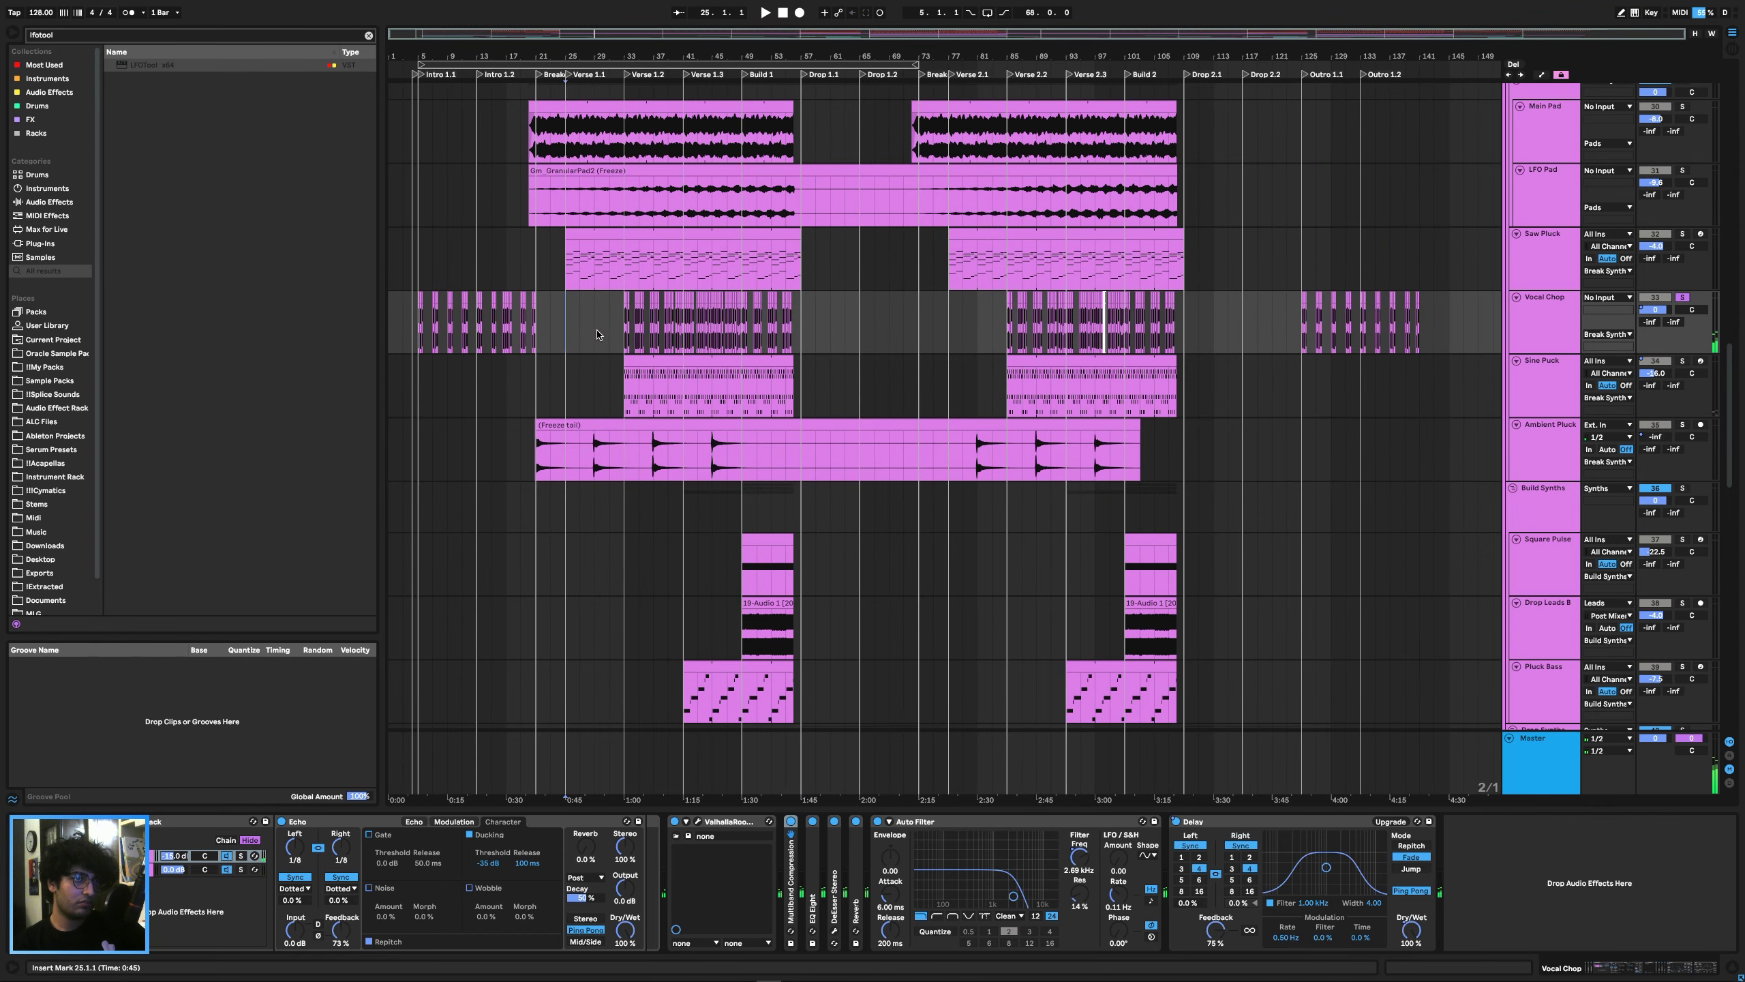
pyautogui.press('w')
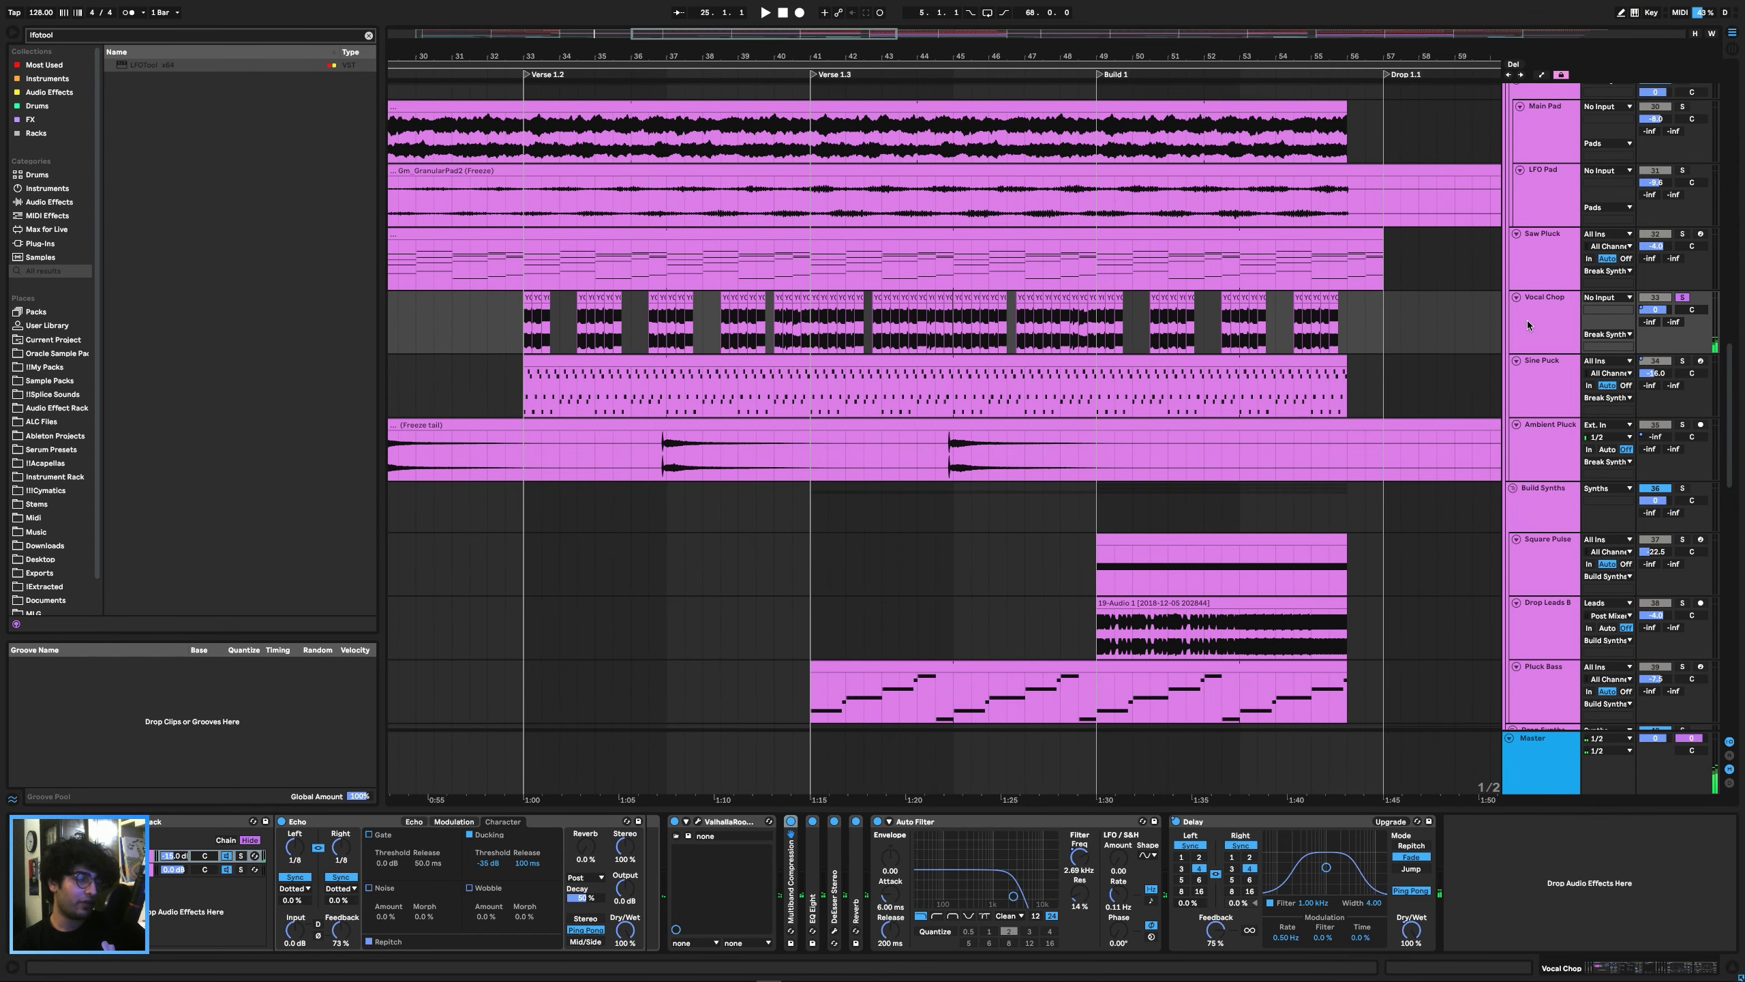
# Insert an audio track below Vocal Chop, copy a chop onto it and extend it to reveal the YOU Chorusmain1 vocal from Verse 1.3.
pyautogui.click(1527, 325)
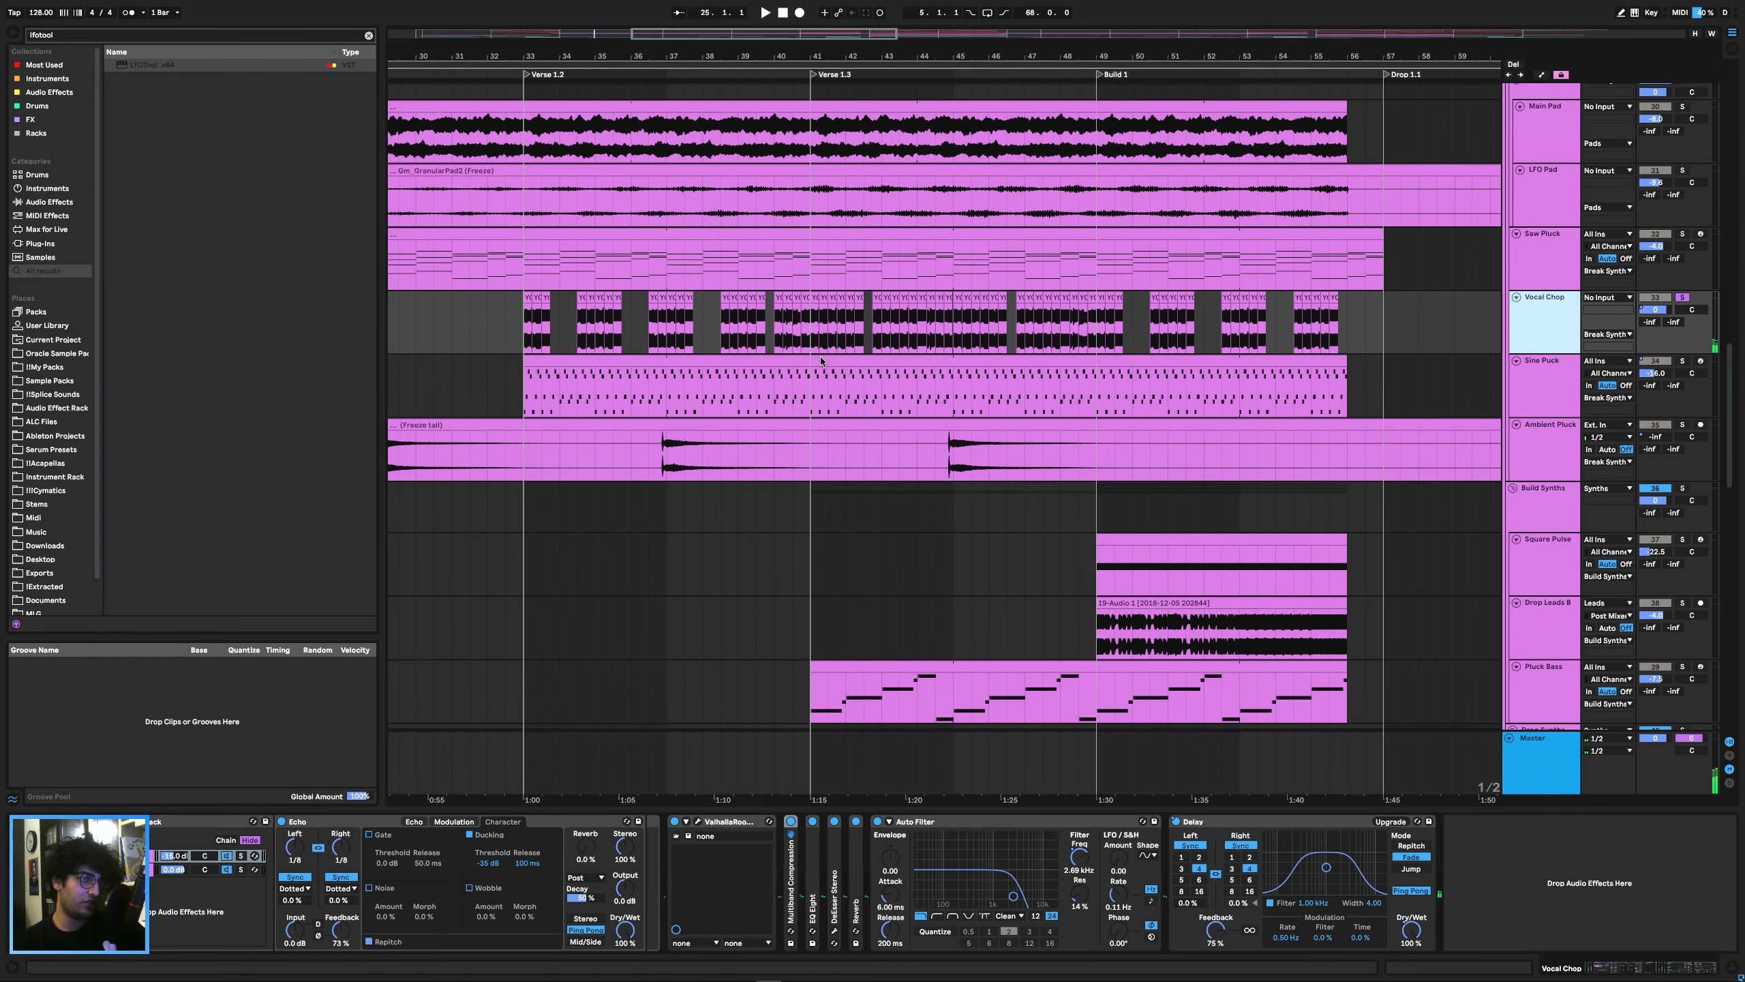
pyautogui.hotkey('ctrl', 't')
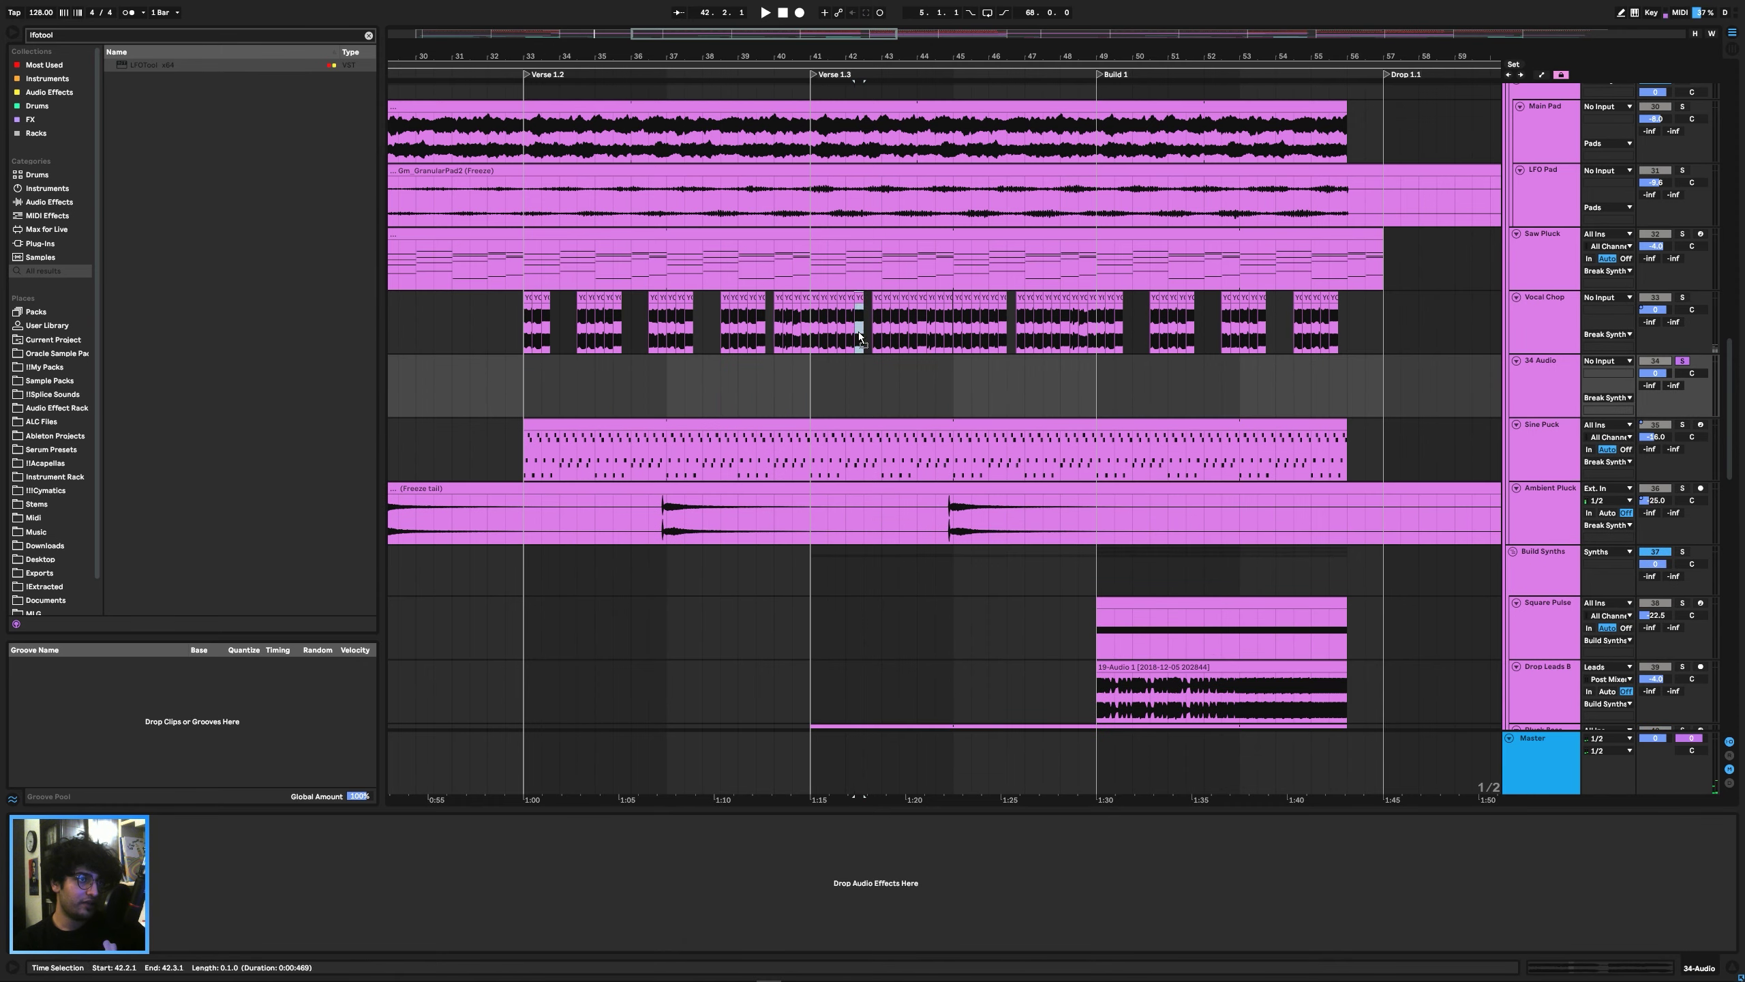
pyautogui.click(866, 358)
pyautogui.moveTo(864, 357); pyautogui.dragTo(1395, 365)
pyautogui.scroll(3, 813, 363)
pyautogui.scroll(-3, 936, 363)
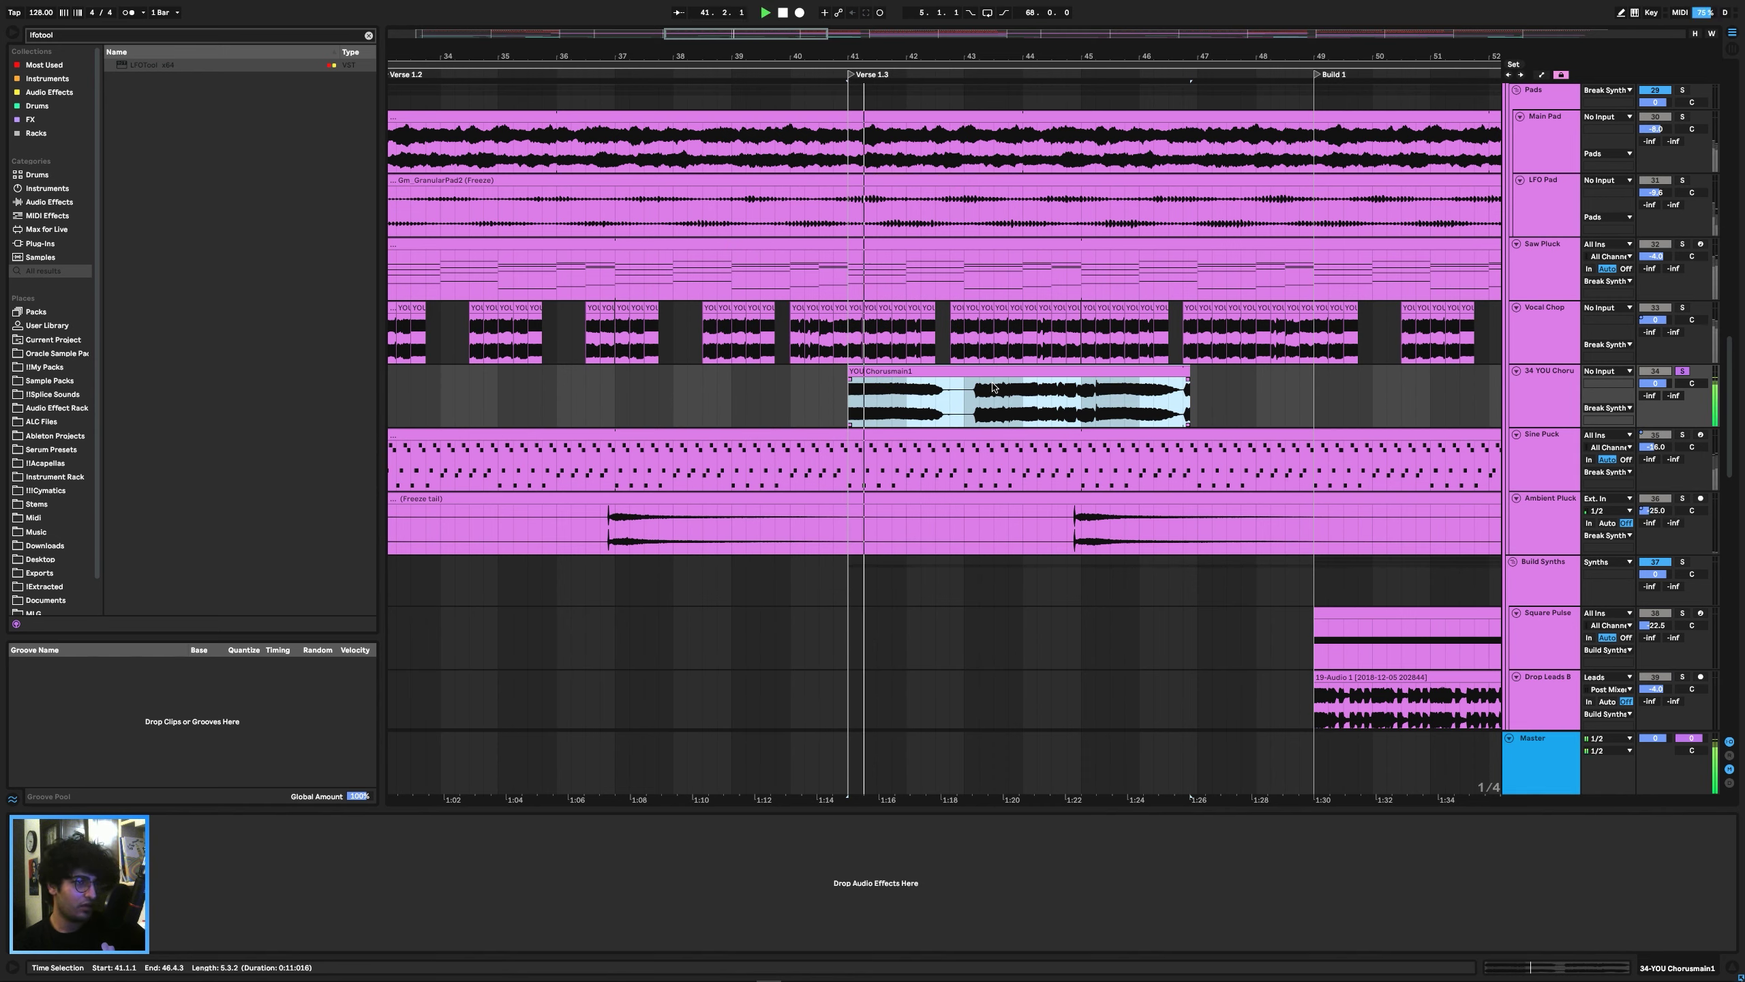
# Audition the YOU Chorusmain1 vocal from bar 43.2.1 and select its section from 43.4.1 to 44.2.3.
pyautogui.click(976, 396)
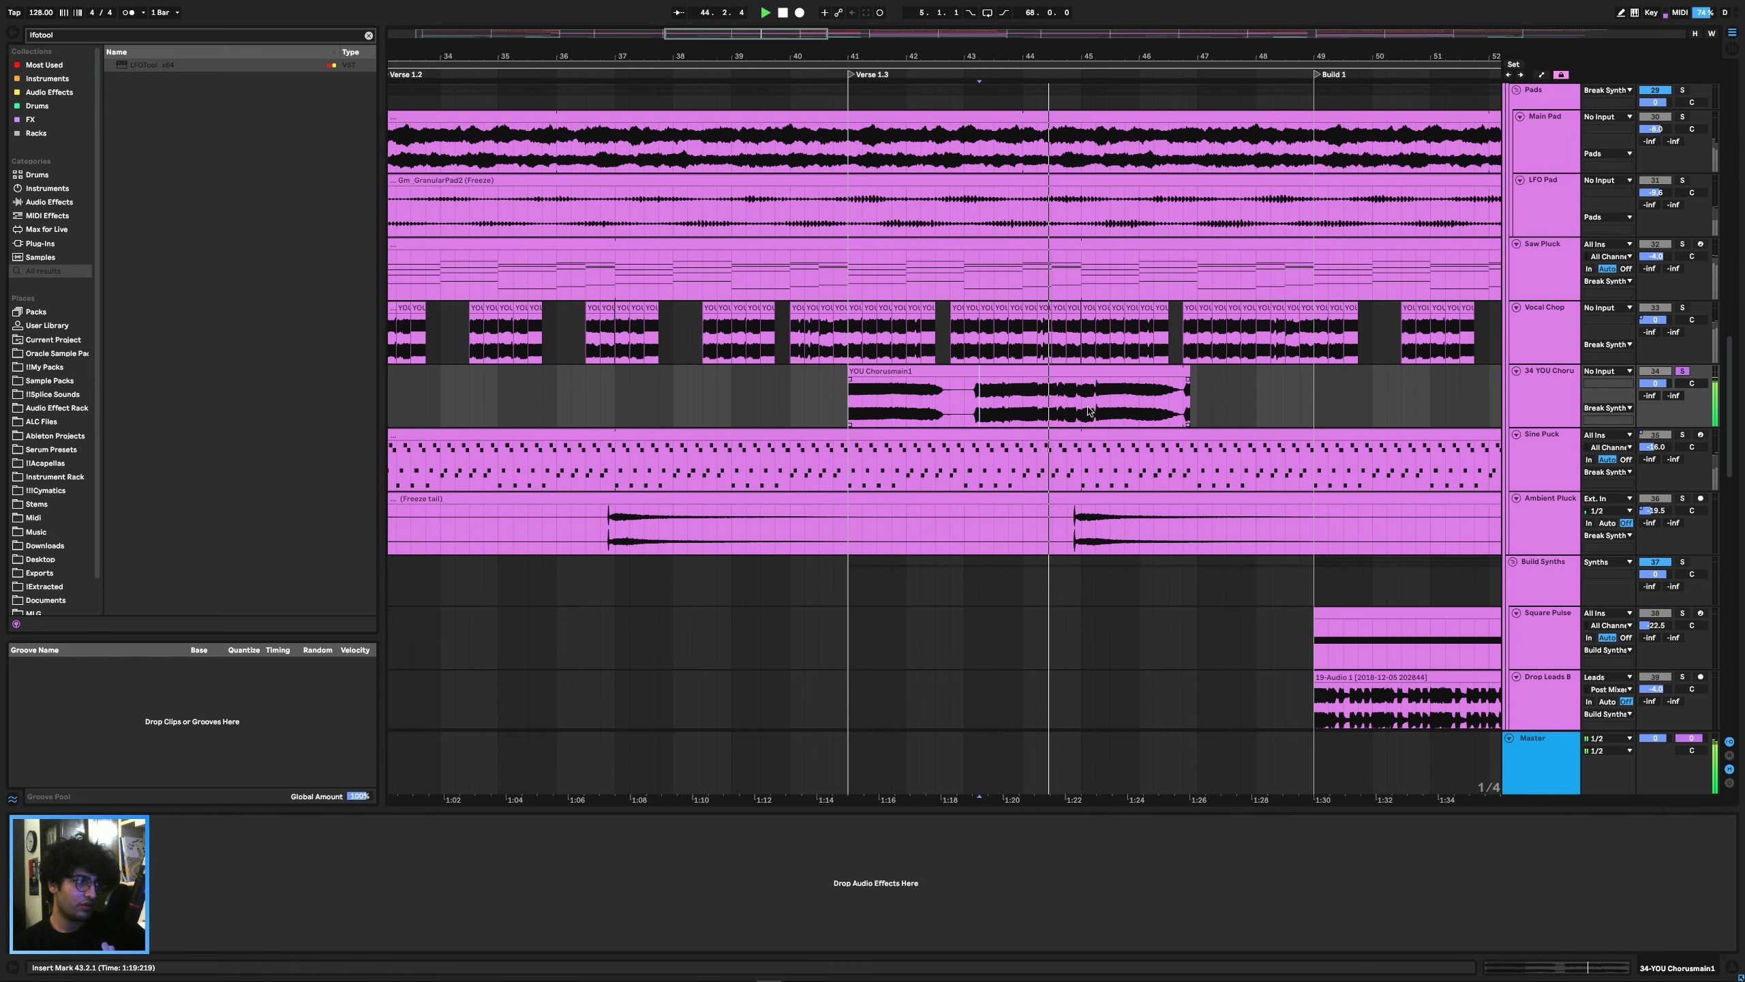
pyautogui.press('space')
pyautogui.scroll(3, 1022, 413)
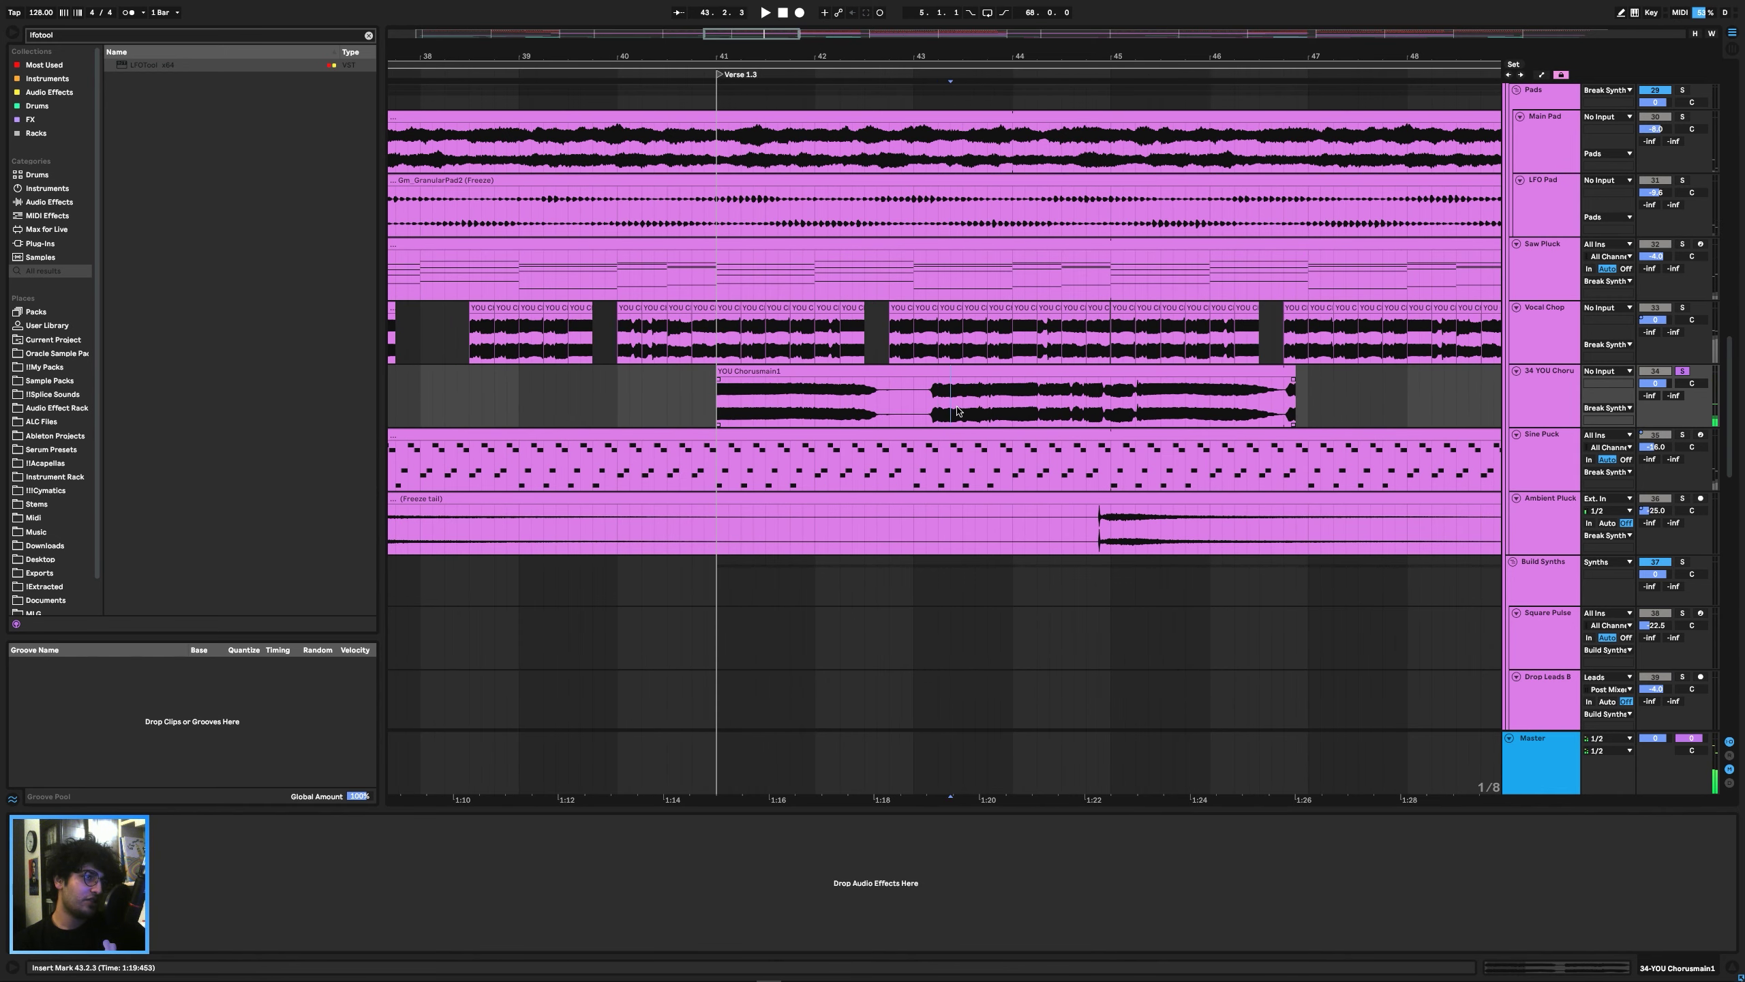
pyautogui.moveTo(957, 411); pyautogui.dragTo(1049, 409)
pyautogui.click(959, 405)
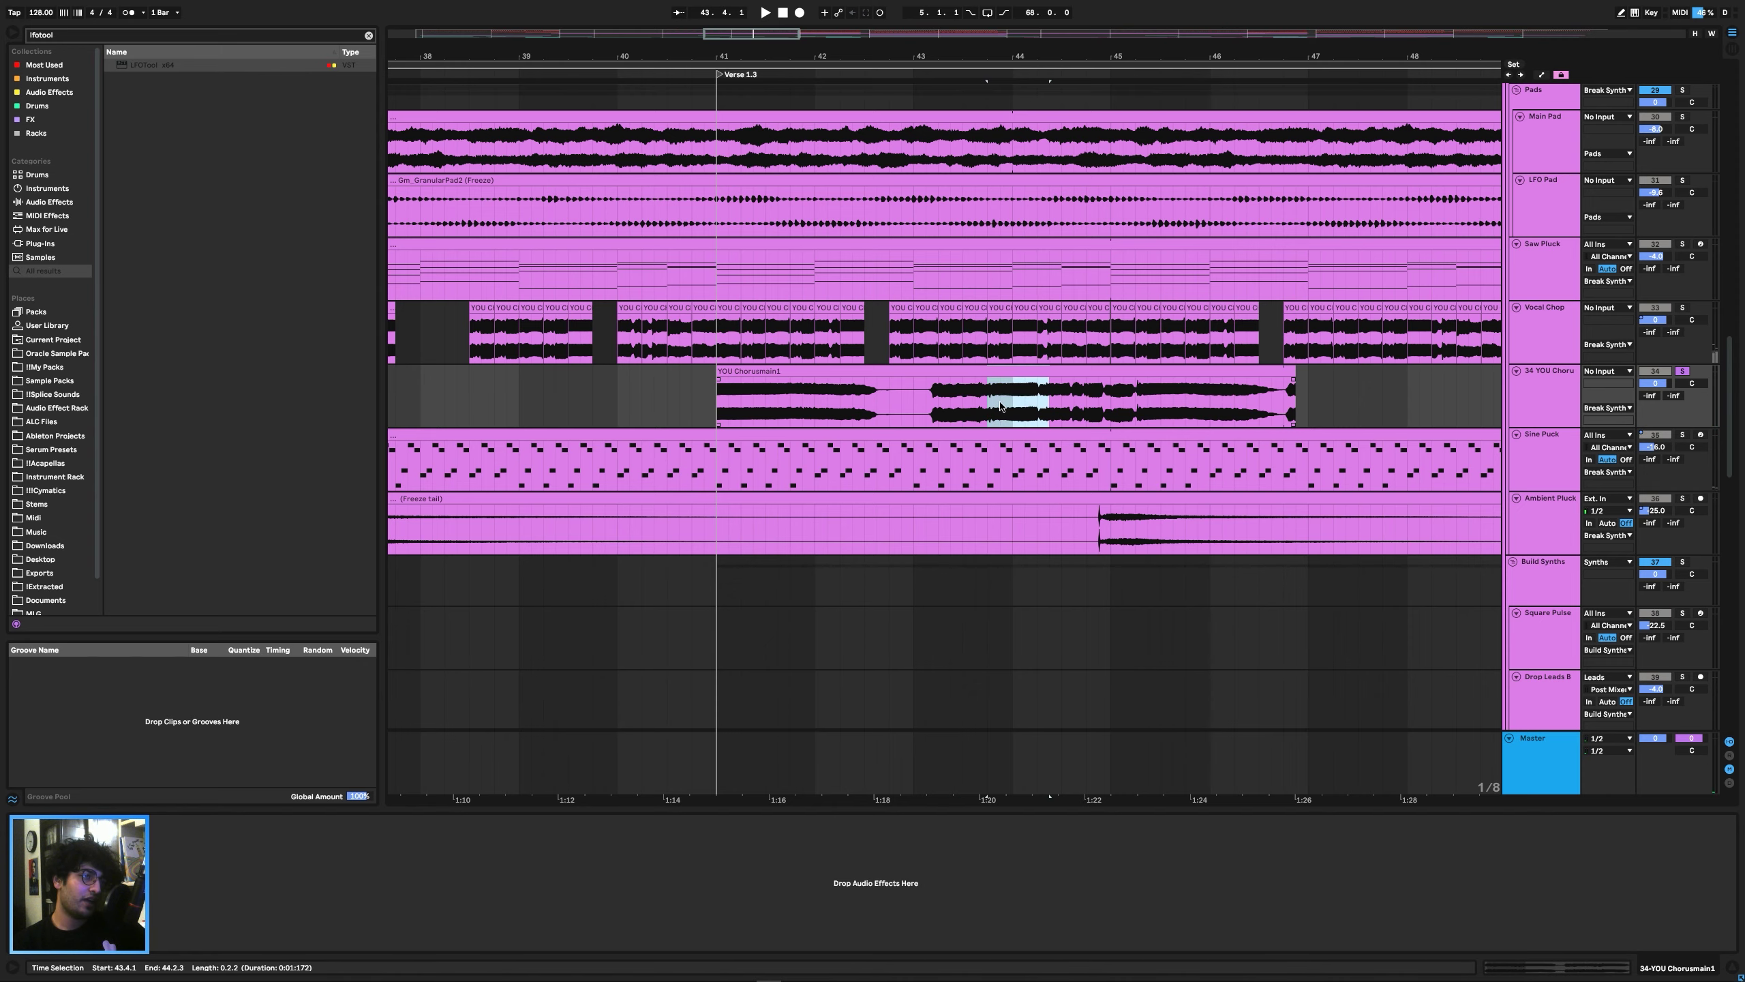
# Cut two short chops from the YOU Chorusmain1 clip around bar 44 and move them to bar 48 on the same track.
pyautogui.click(1000, 406)
pyautogui.scroll(-3, 770, 388)
pyautogui.scroll(3, 947, 399)
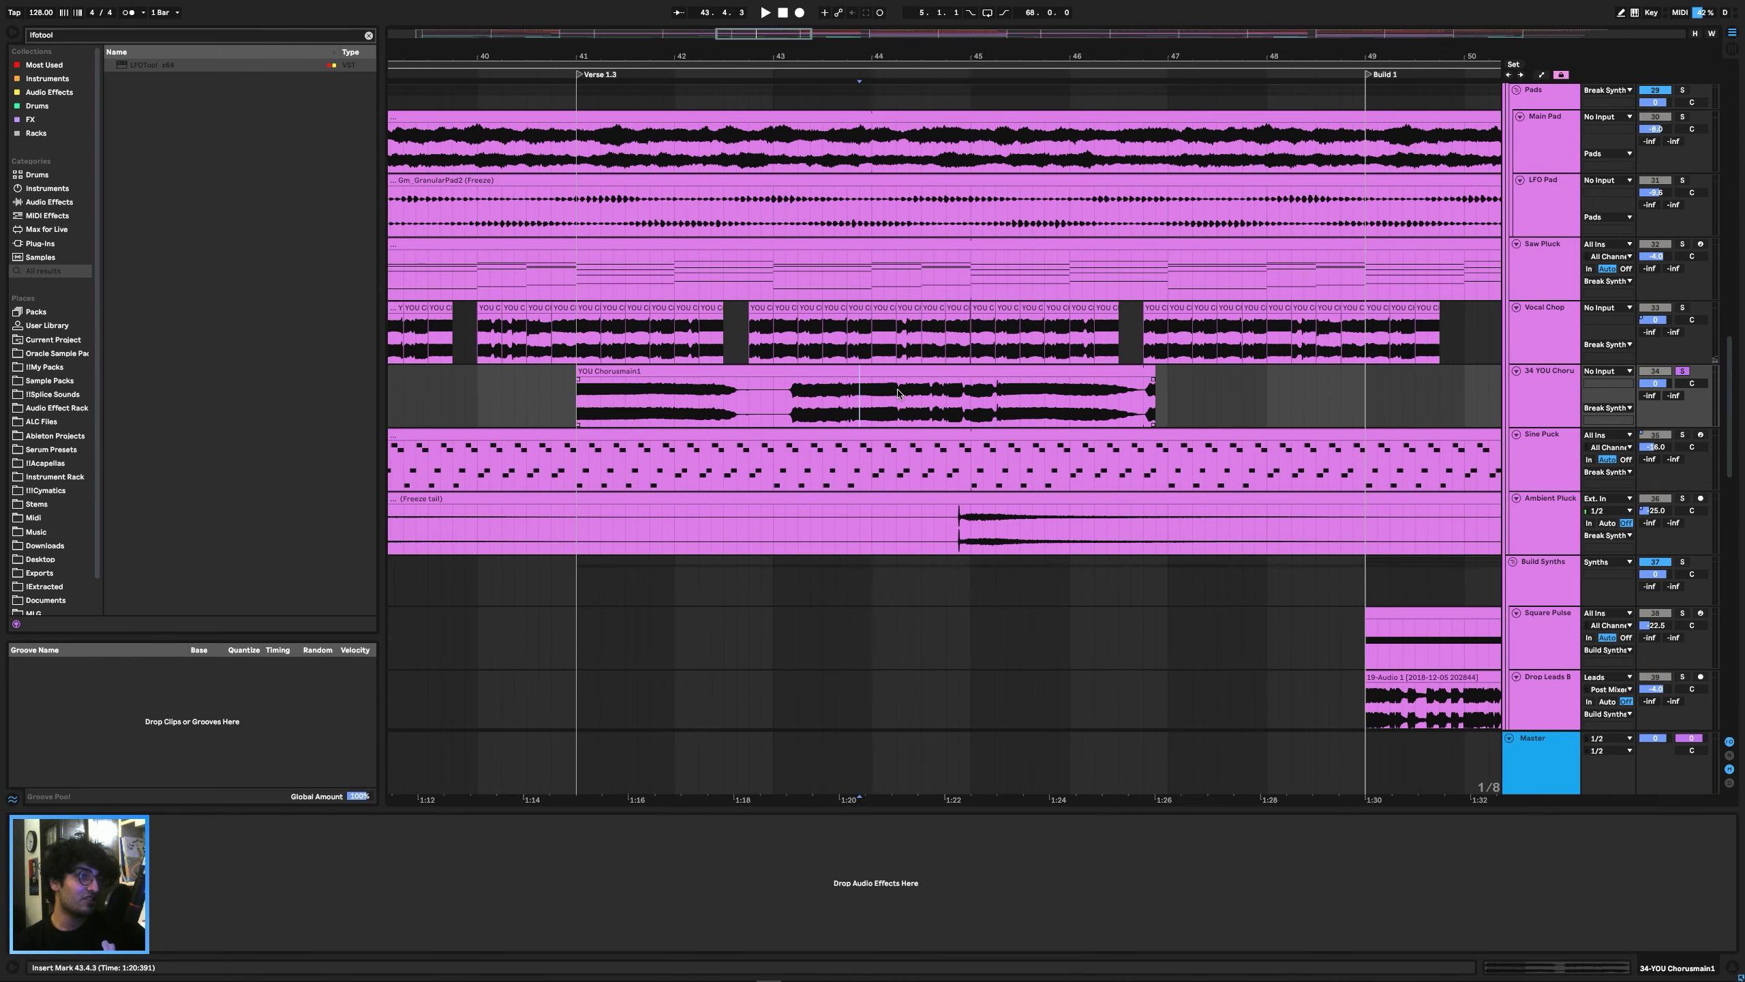
pyautogui.moveTo(883, 398); pyautogui.dragTo(896, 397)
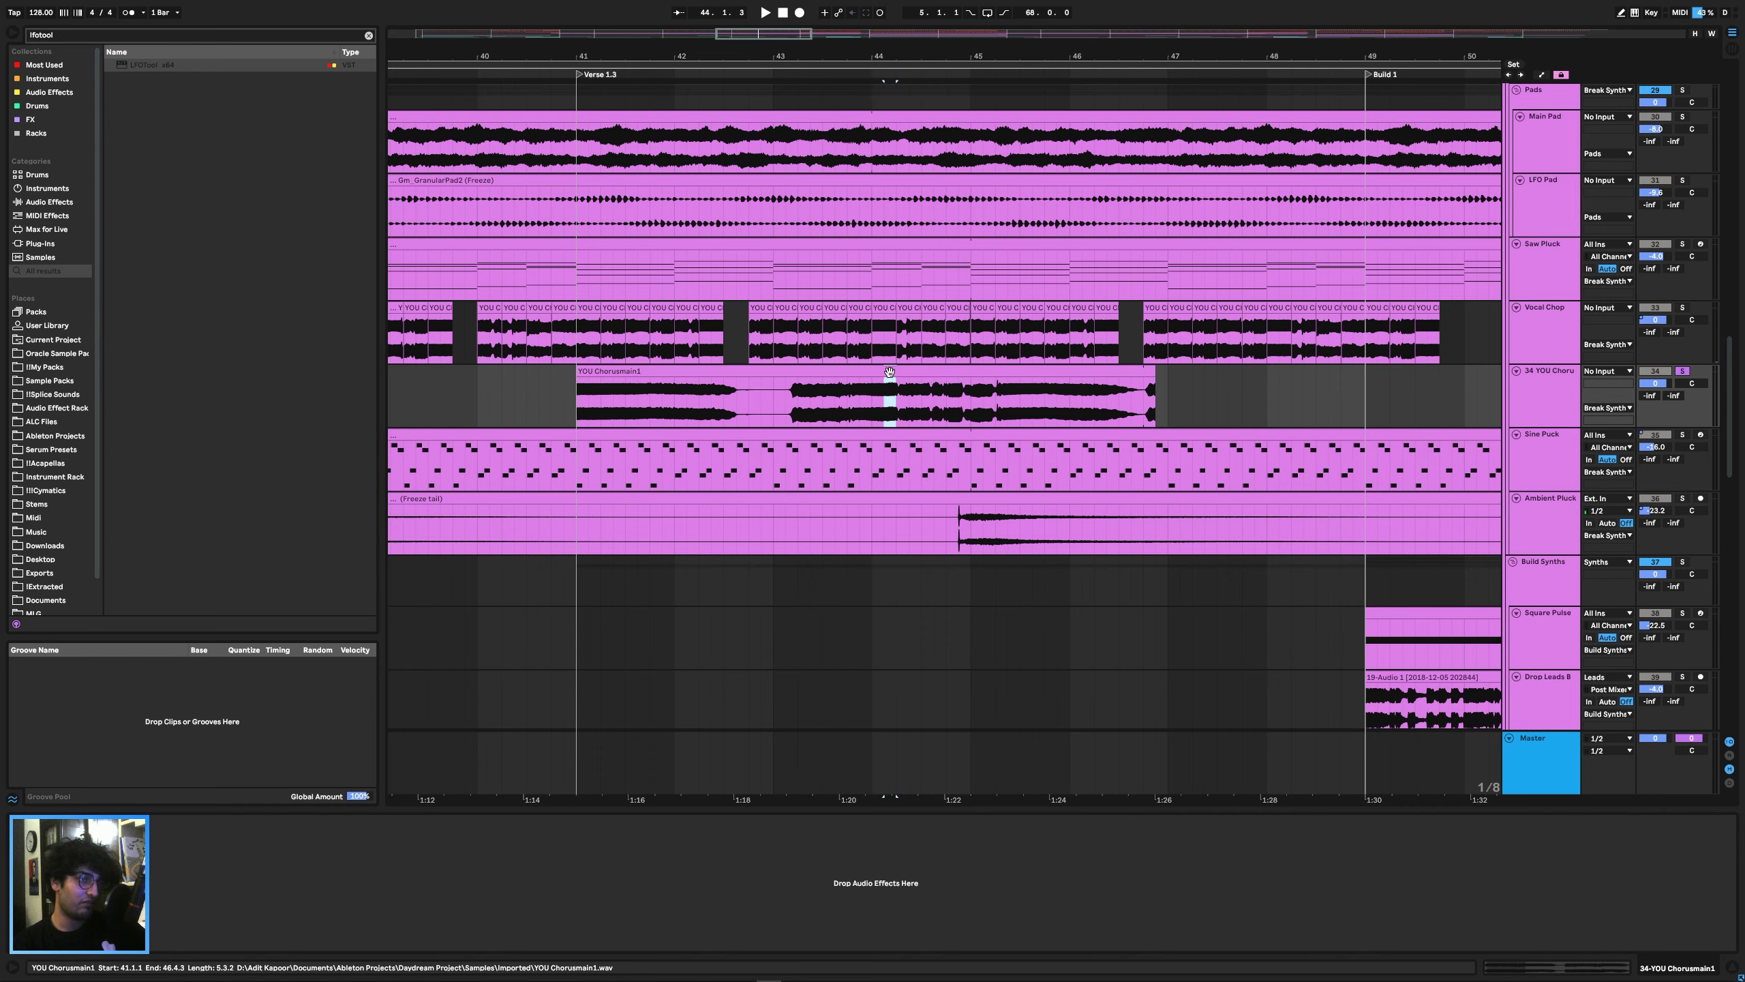
pyautogui.moveTo(889, 372); pyautogui.dragTo(1285, 373)
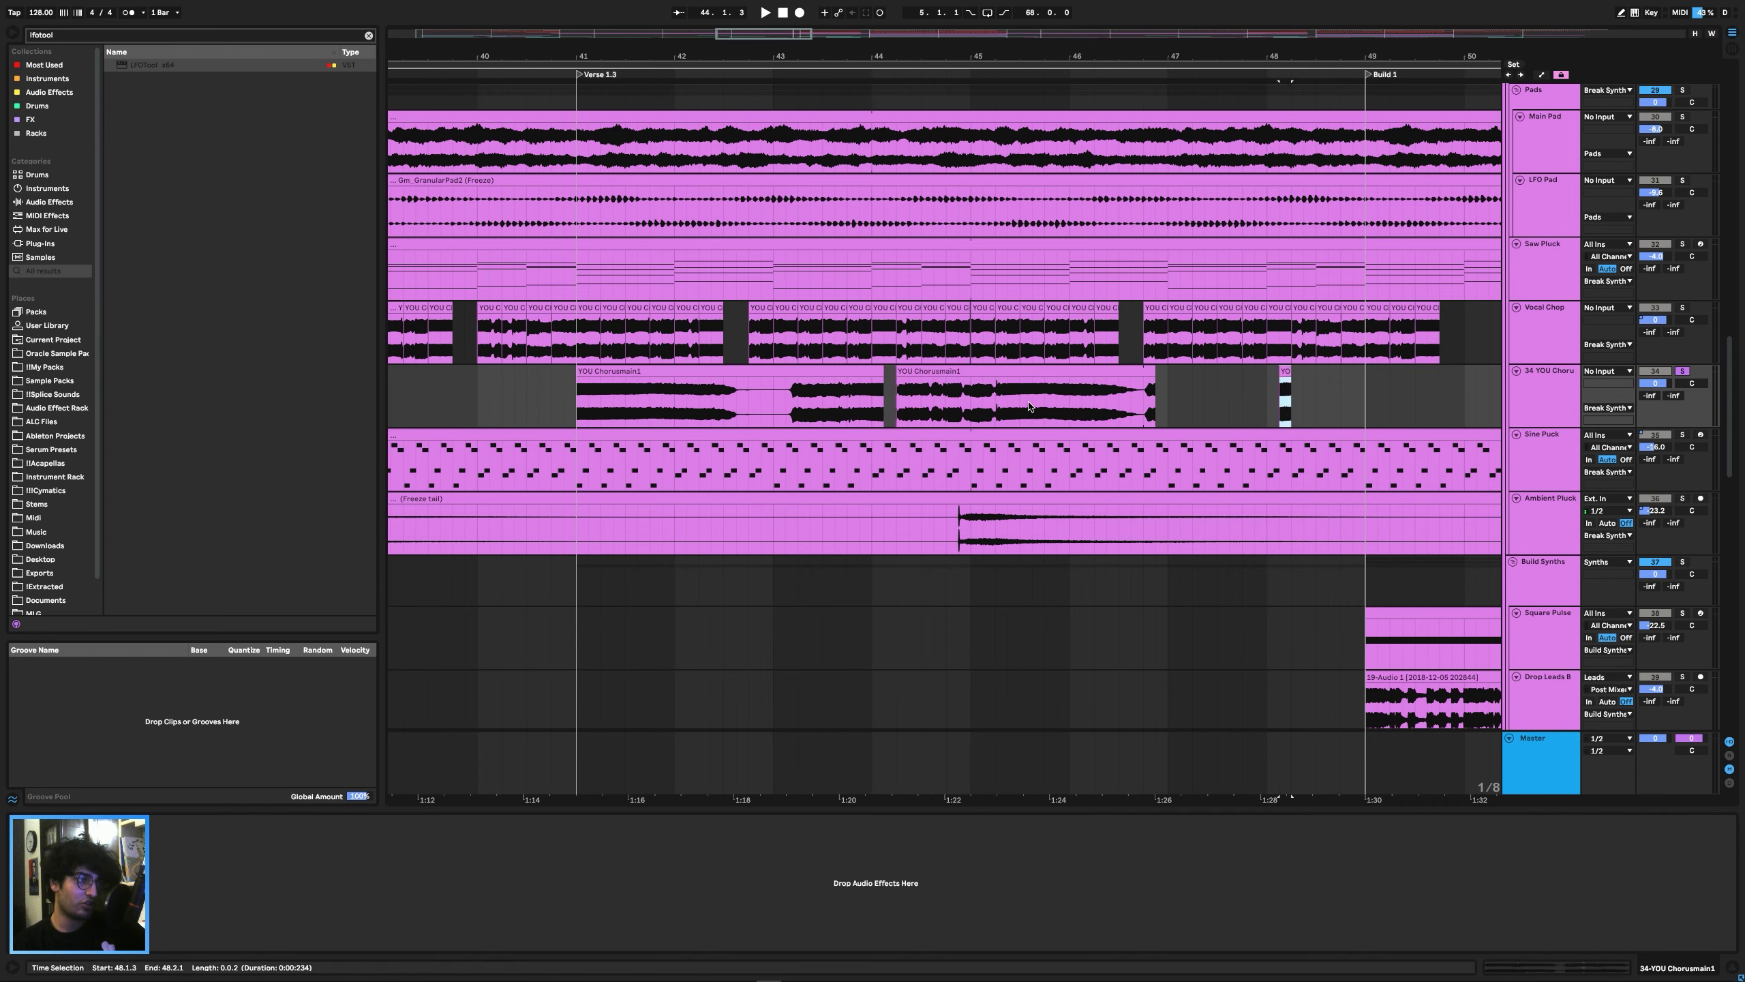
pyautogui.moveTo(927, 372); pyautogui.dragTo(1339, 372)
# Select the demonstration material on the YOU Chorusmain1 track and delete the whole track.
pyautogui.scroll(-1, 1235, 397)
pyautogui.moveTo(1234, 397); pyautogui.dragTo(594, 397)
pyautogui.click(1551, 398)
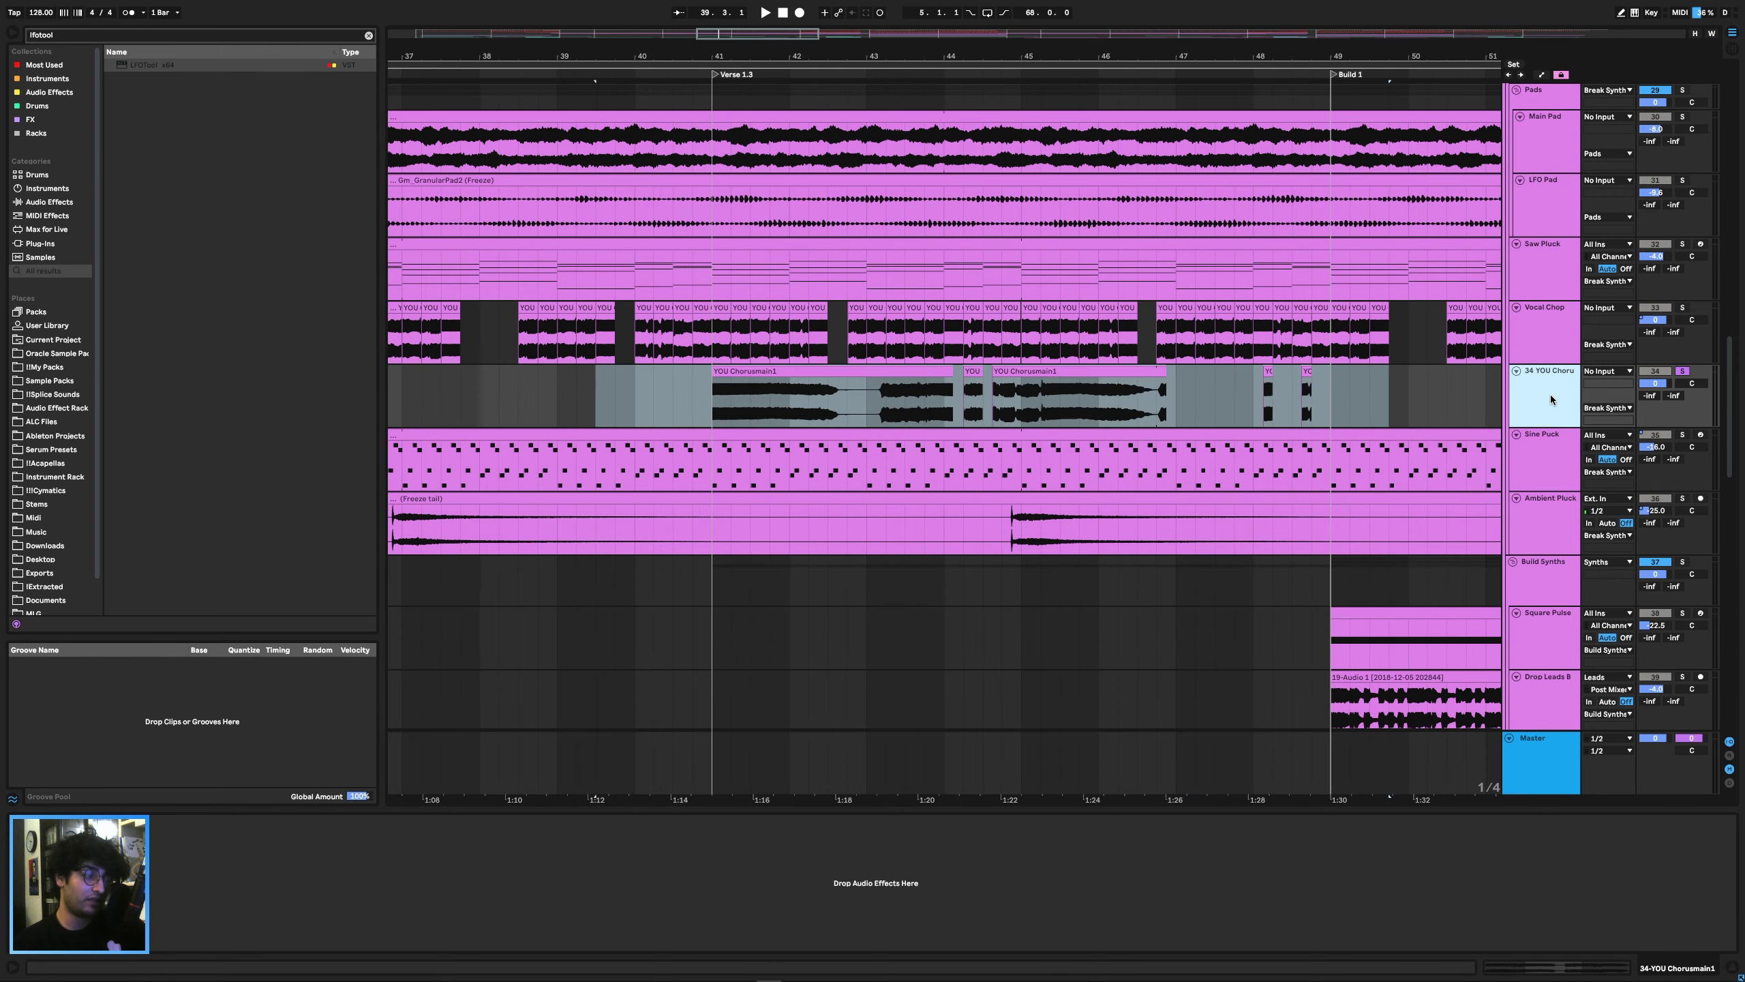
pyautogui.press('Delete')
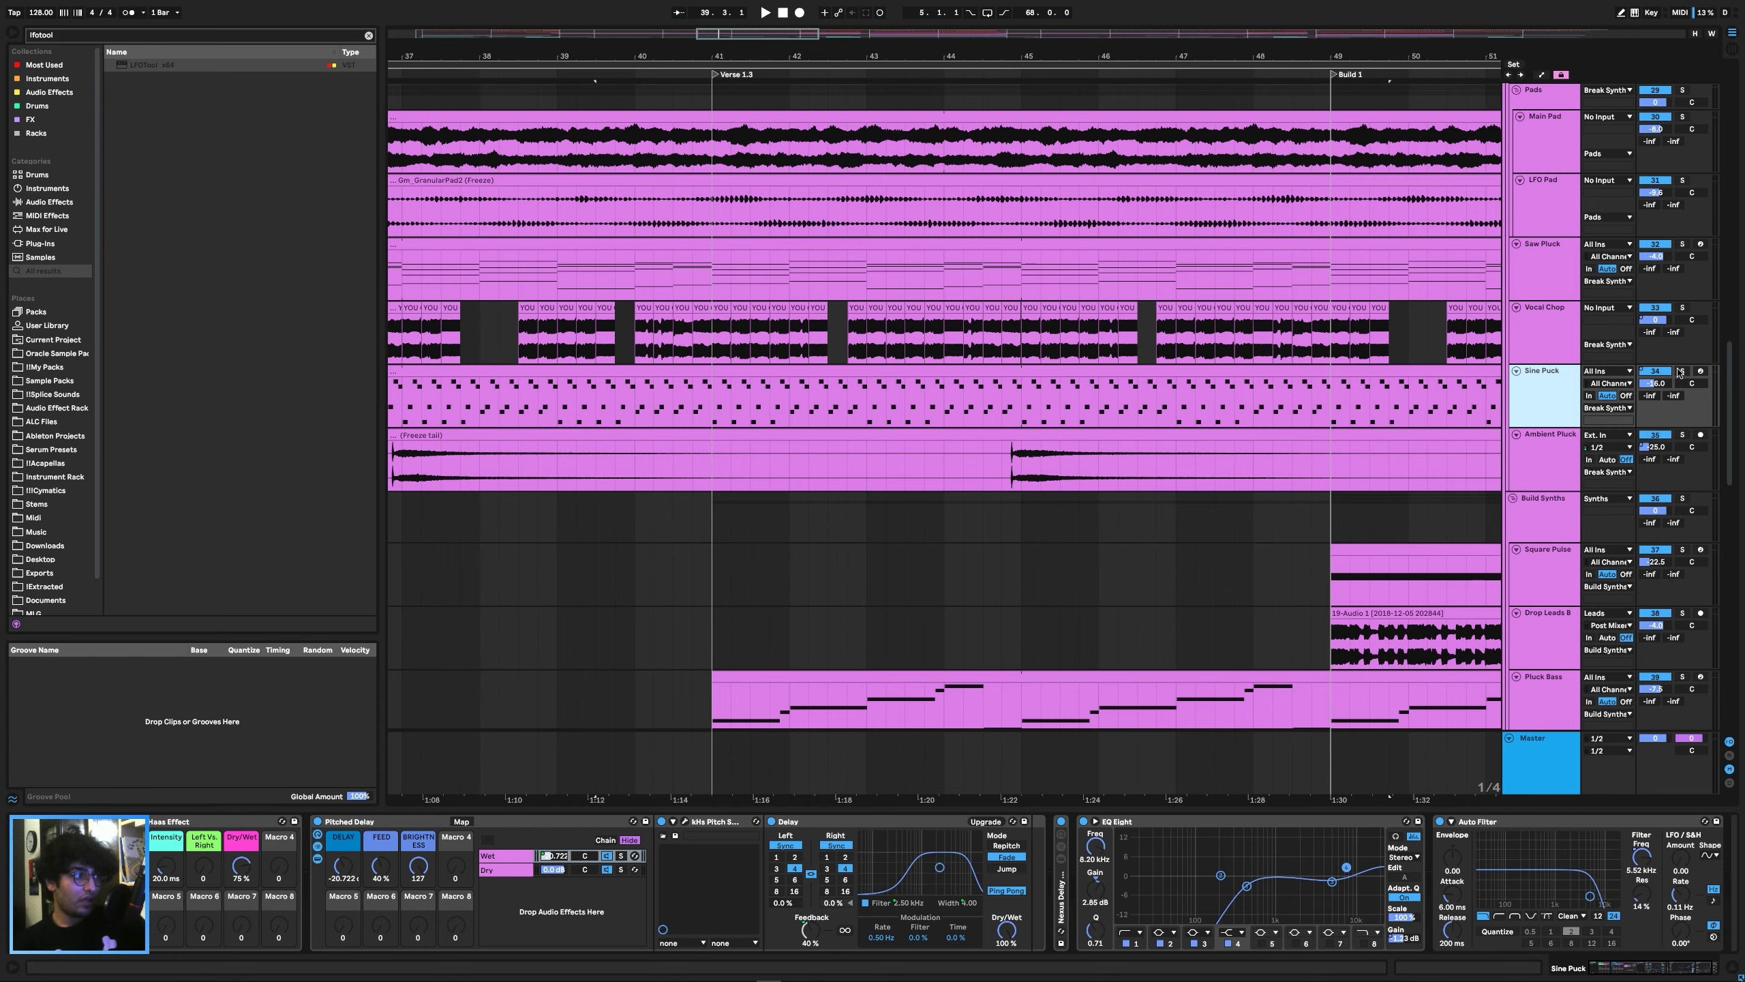
# Solo the Sine Puck track and audition it from Verse 1.3.
pyautogui.click(716, 402)
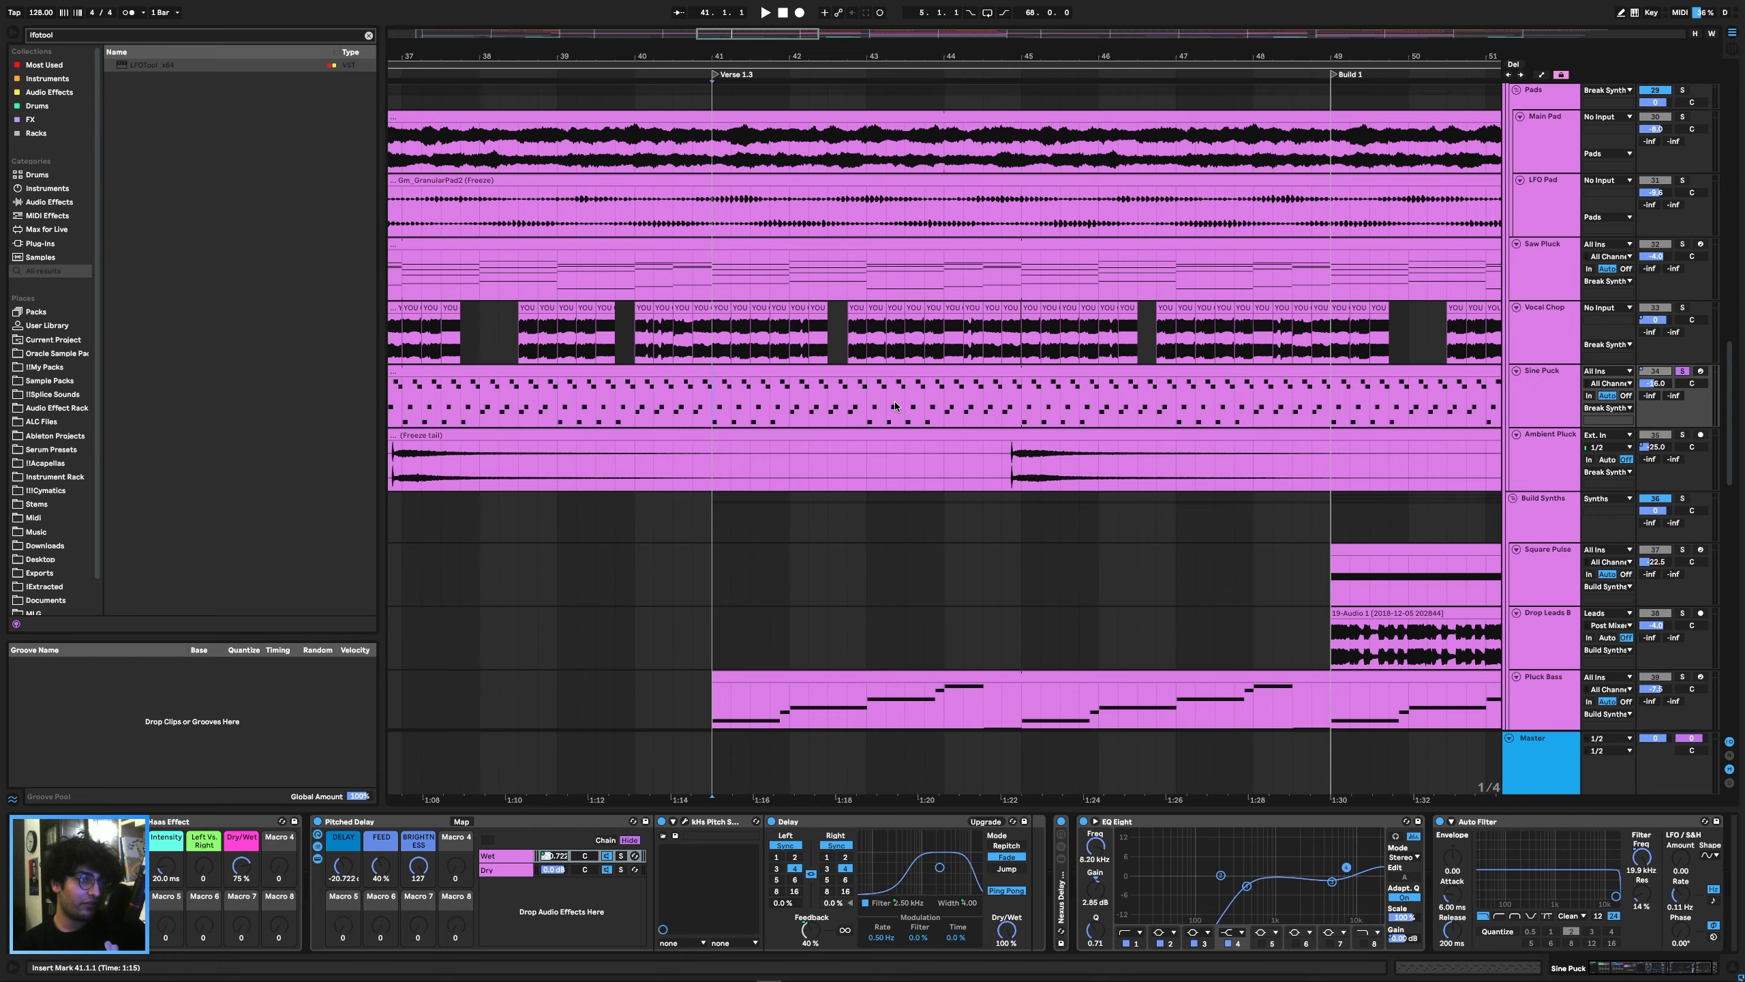
pyautogui.scroll(-2, 894, 406)
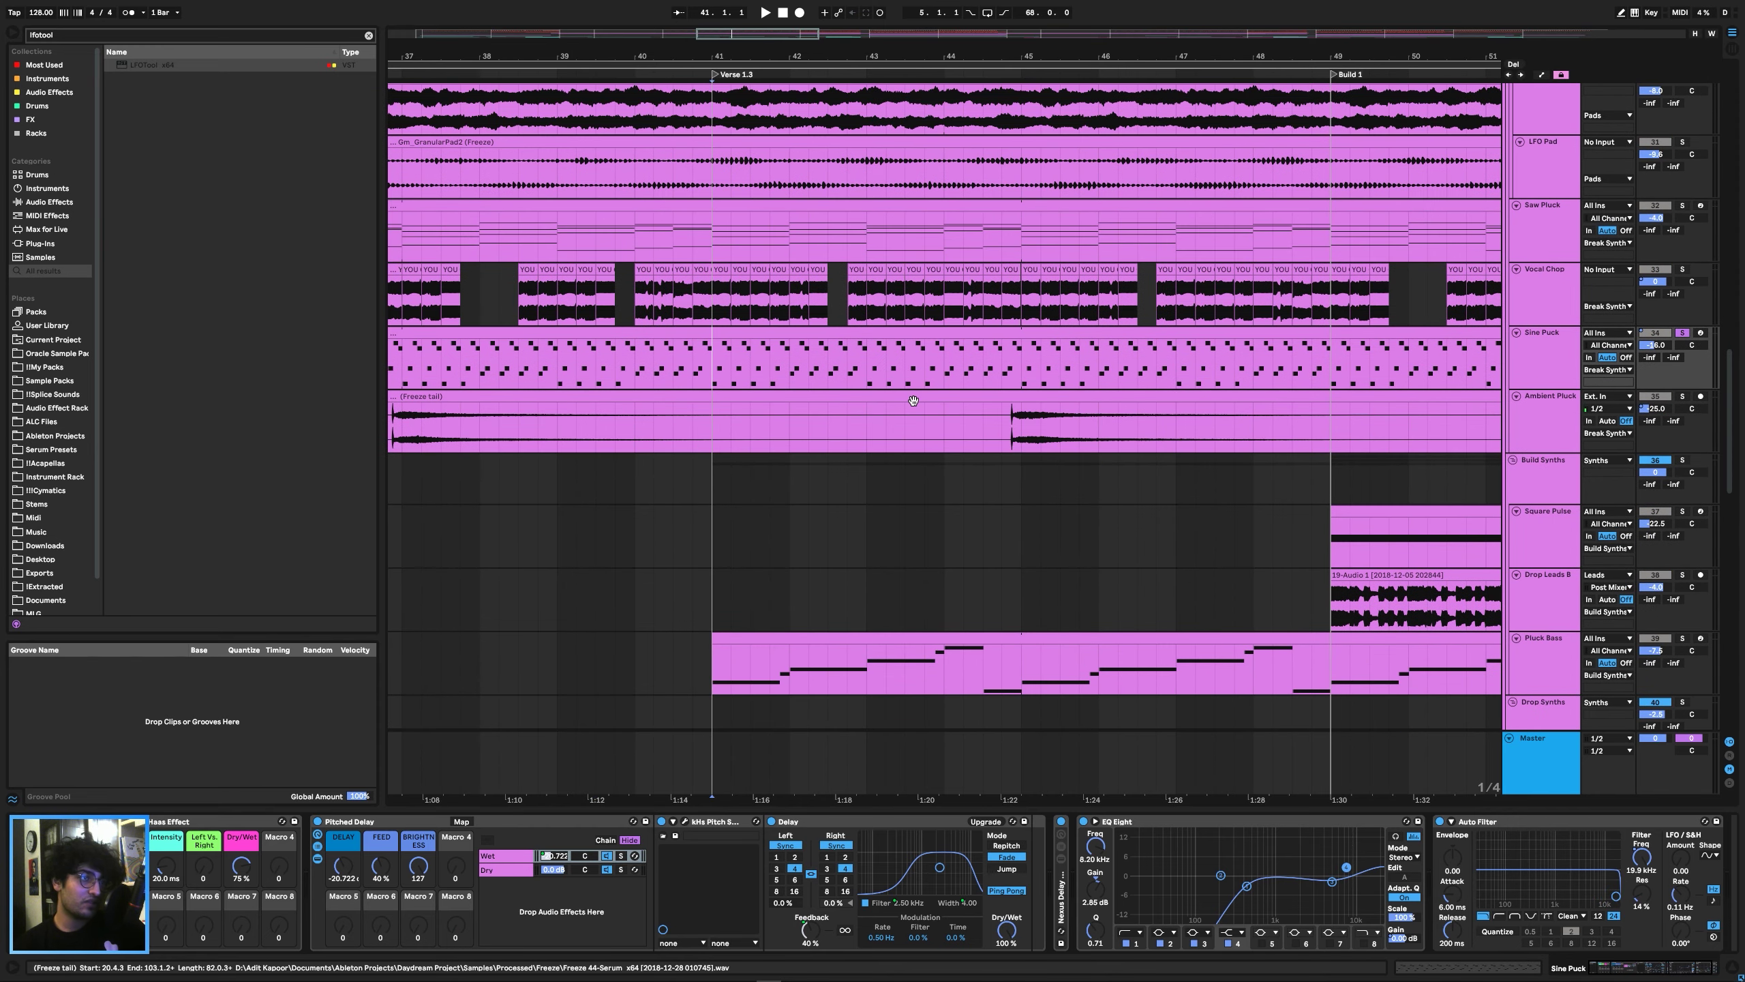
pyautogui.press('space')
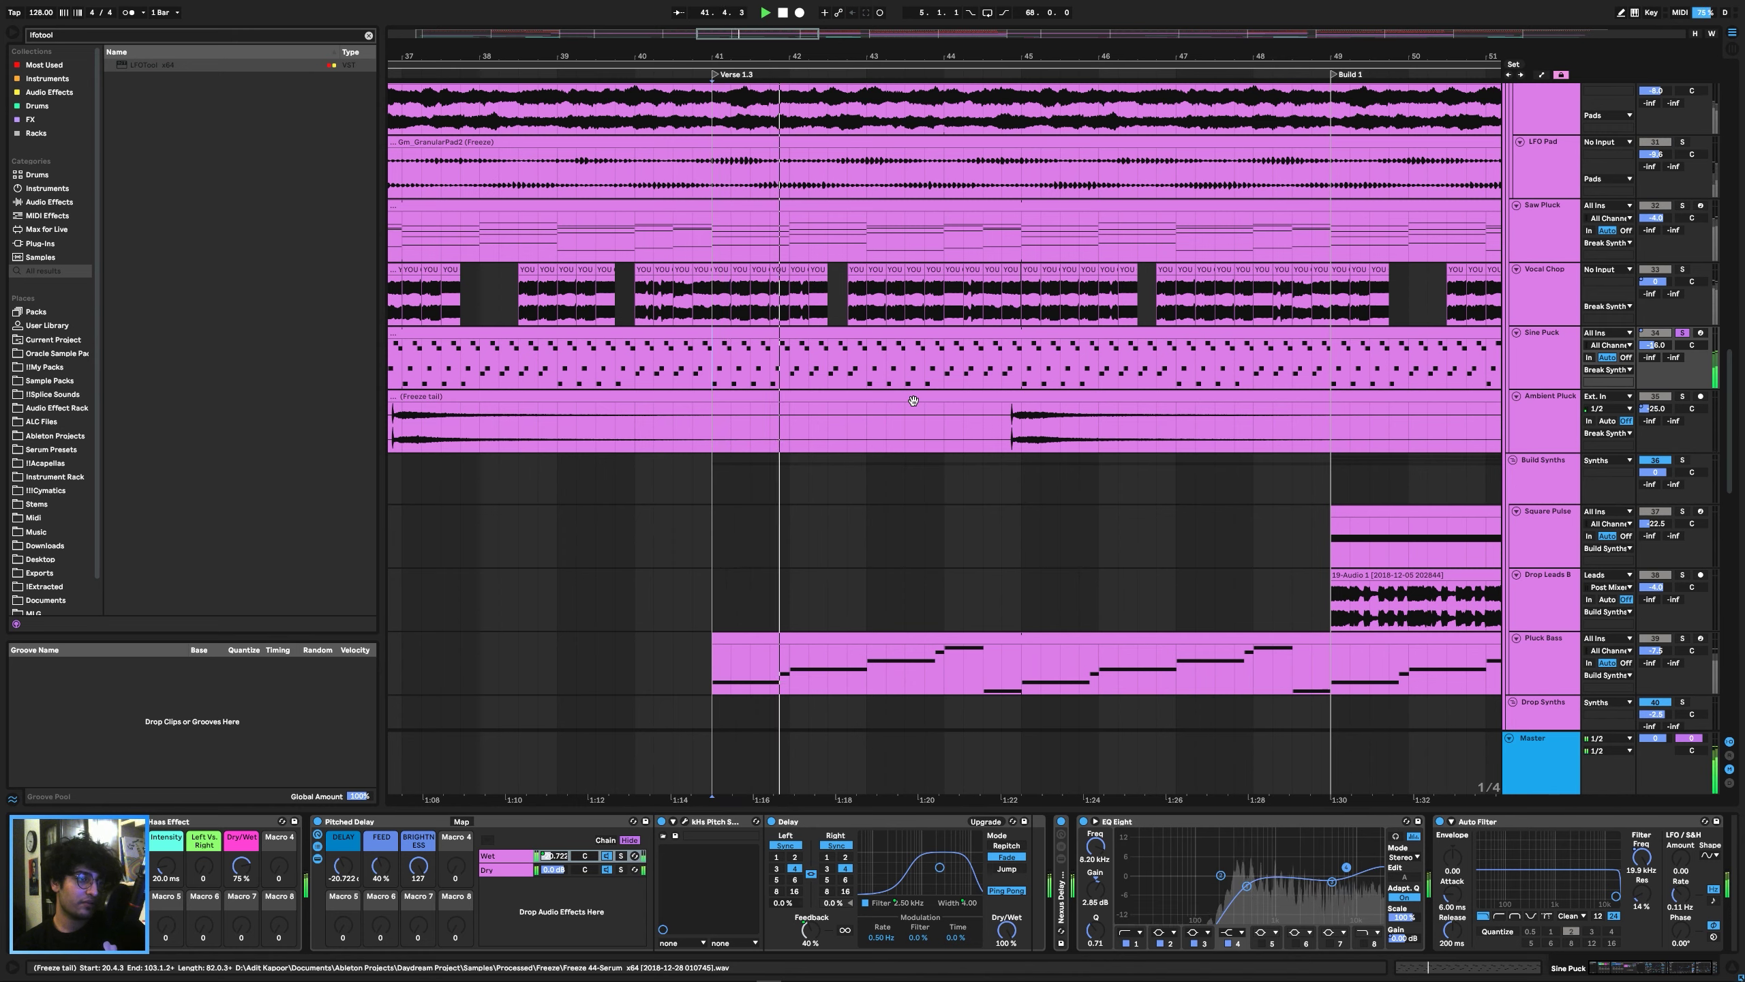
pyautogui.click(1558, 377)
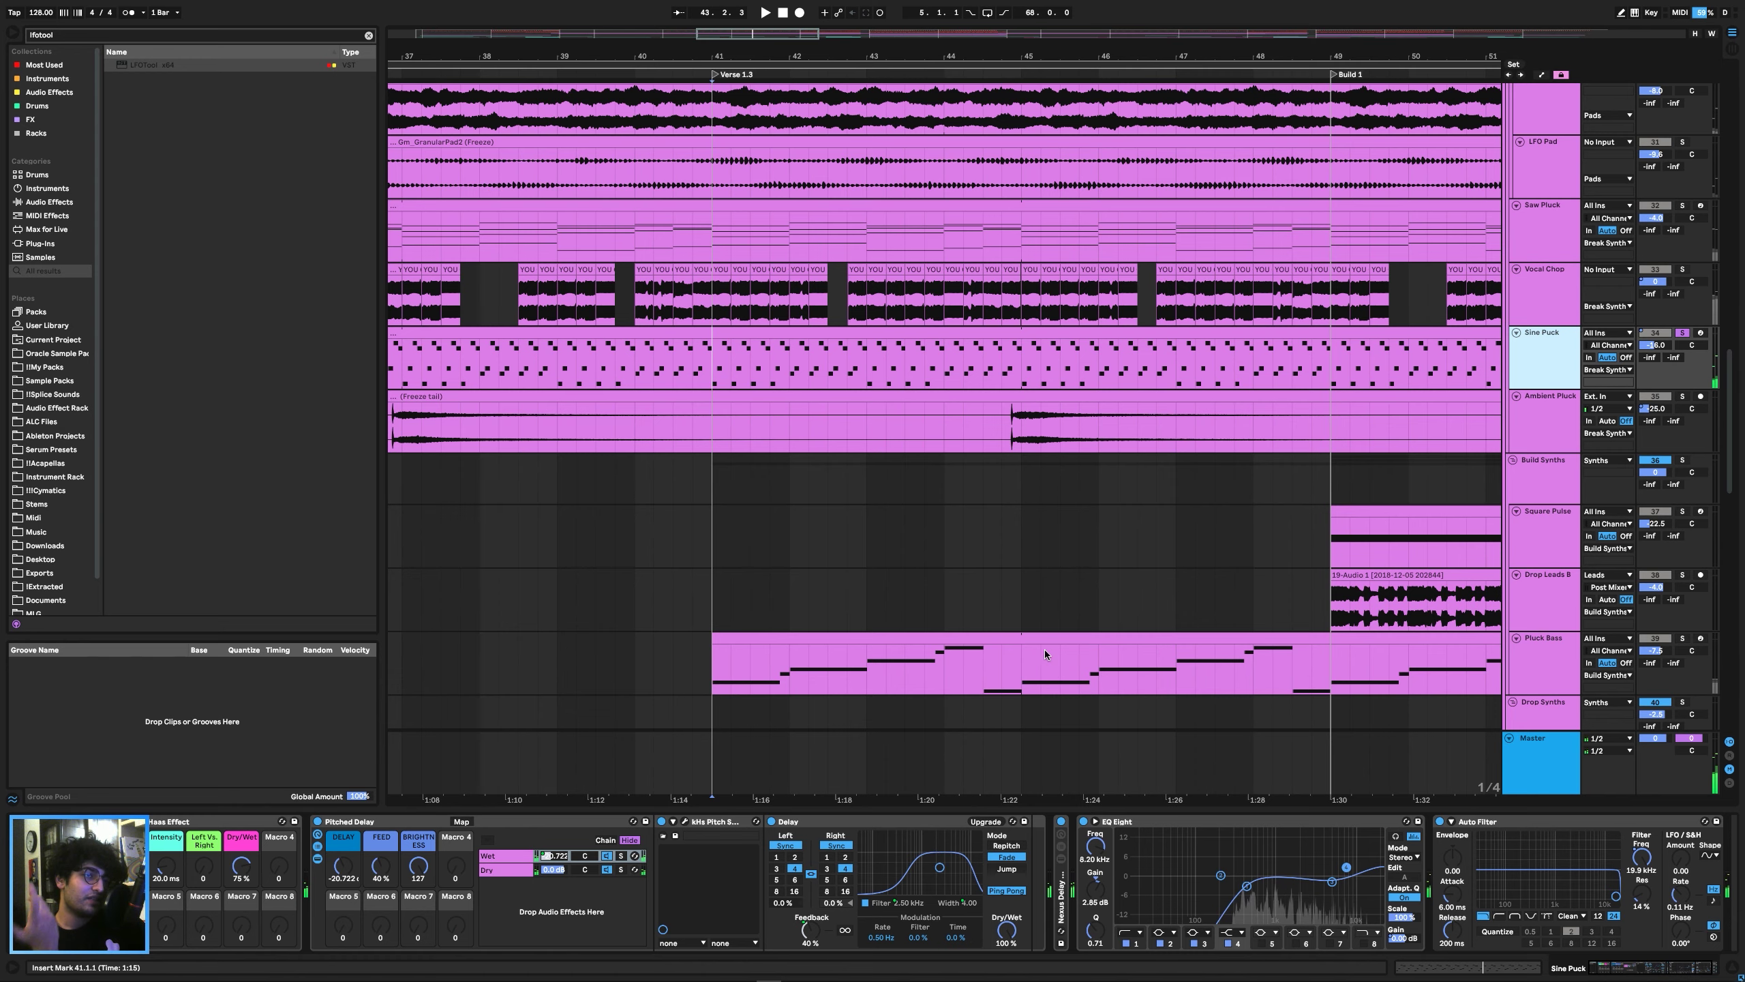
# Solo the Pluck Bass track, audition it from Verse 1.3 and review its Serum instrument settings.
pyautogui.scroll(-5, 1051, 633)
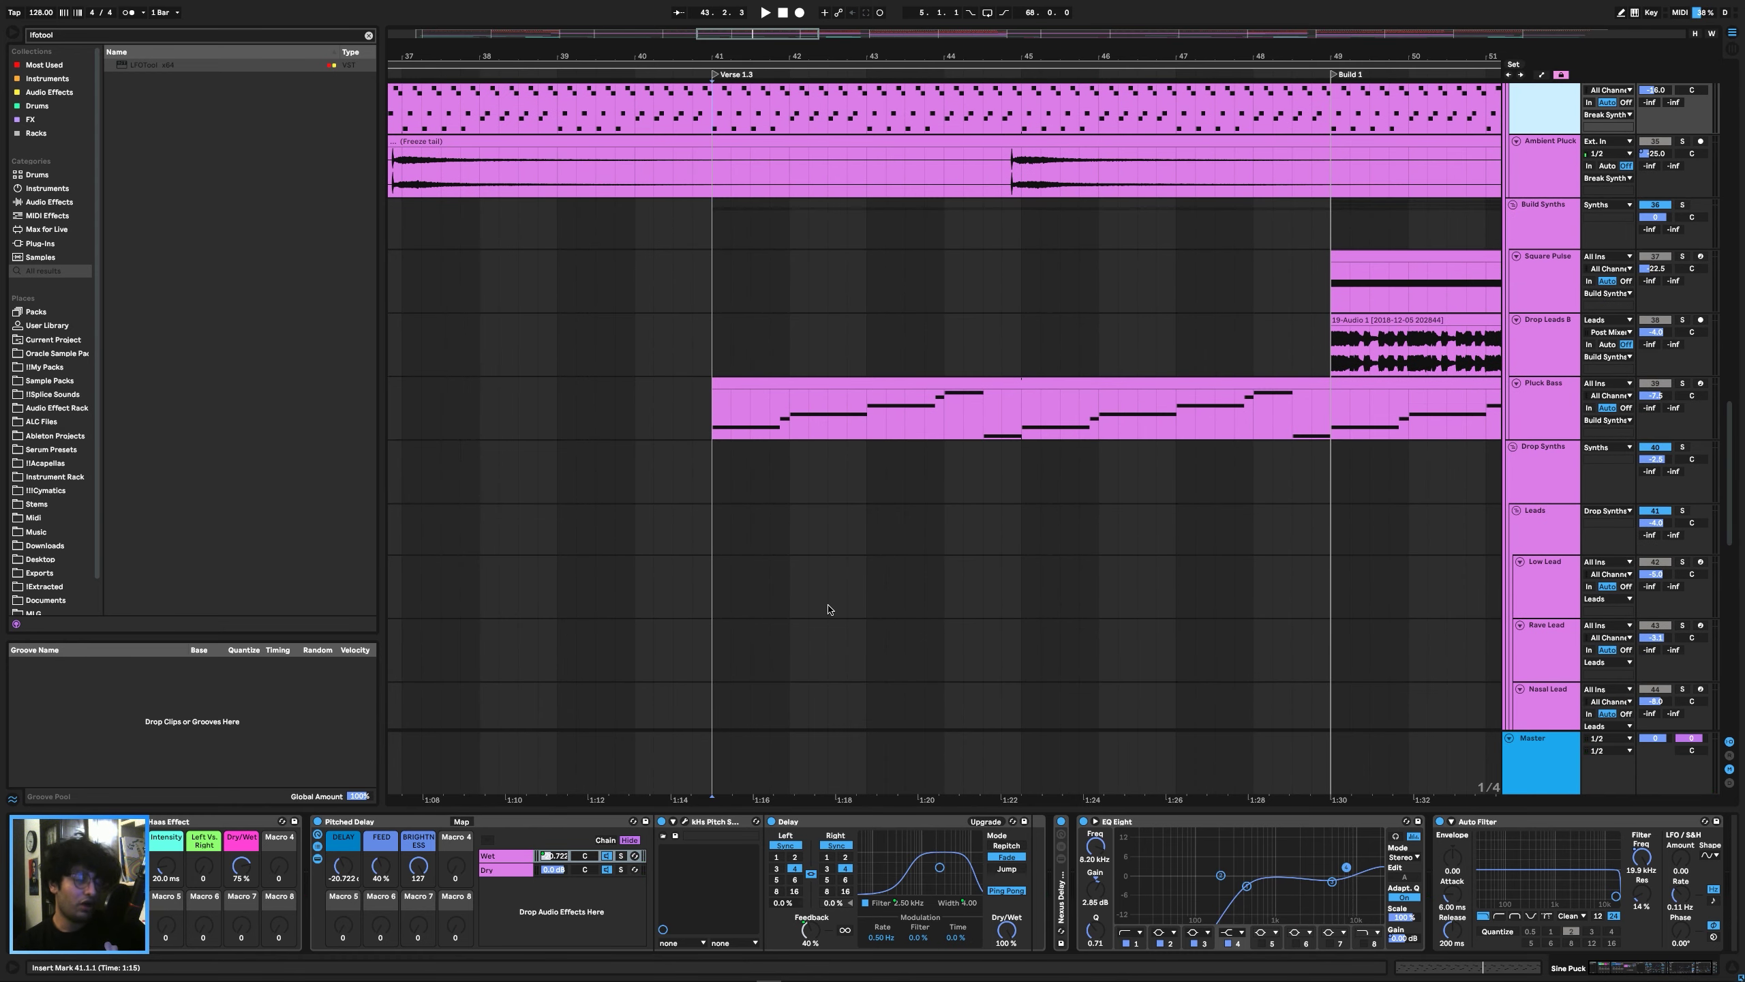
pyautogui.click(716, 415)
pyautogui.press('space')
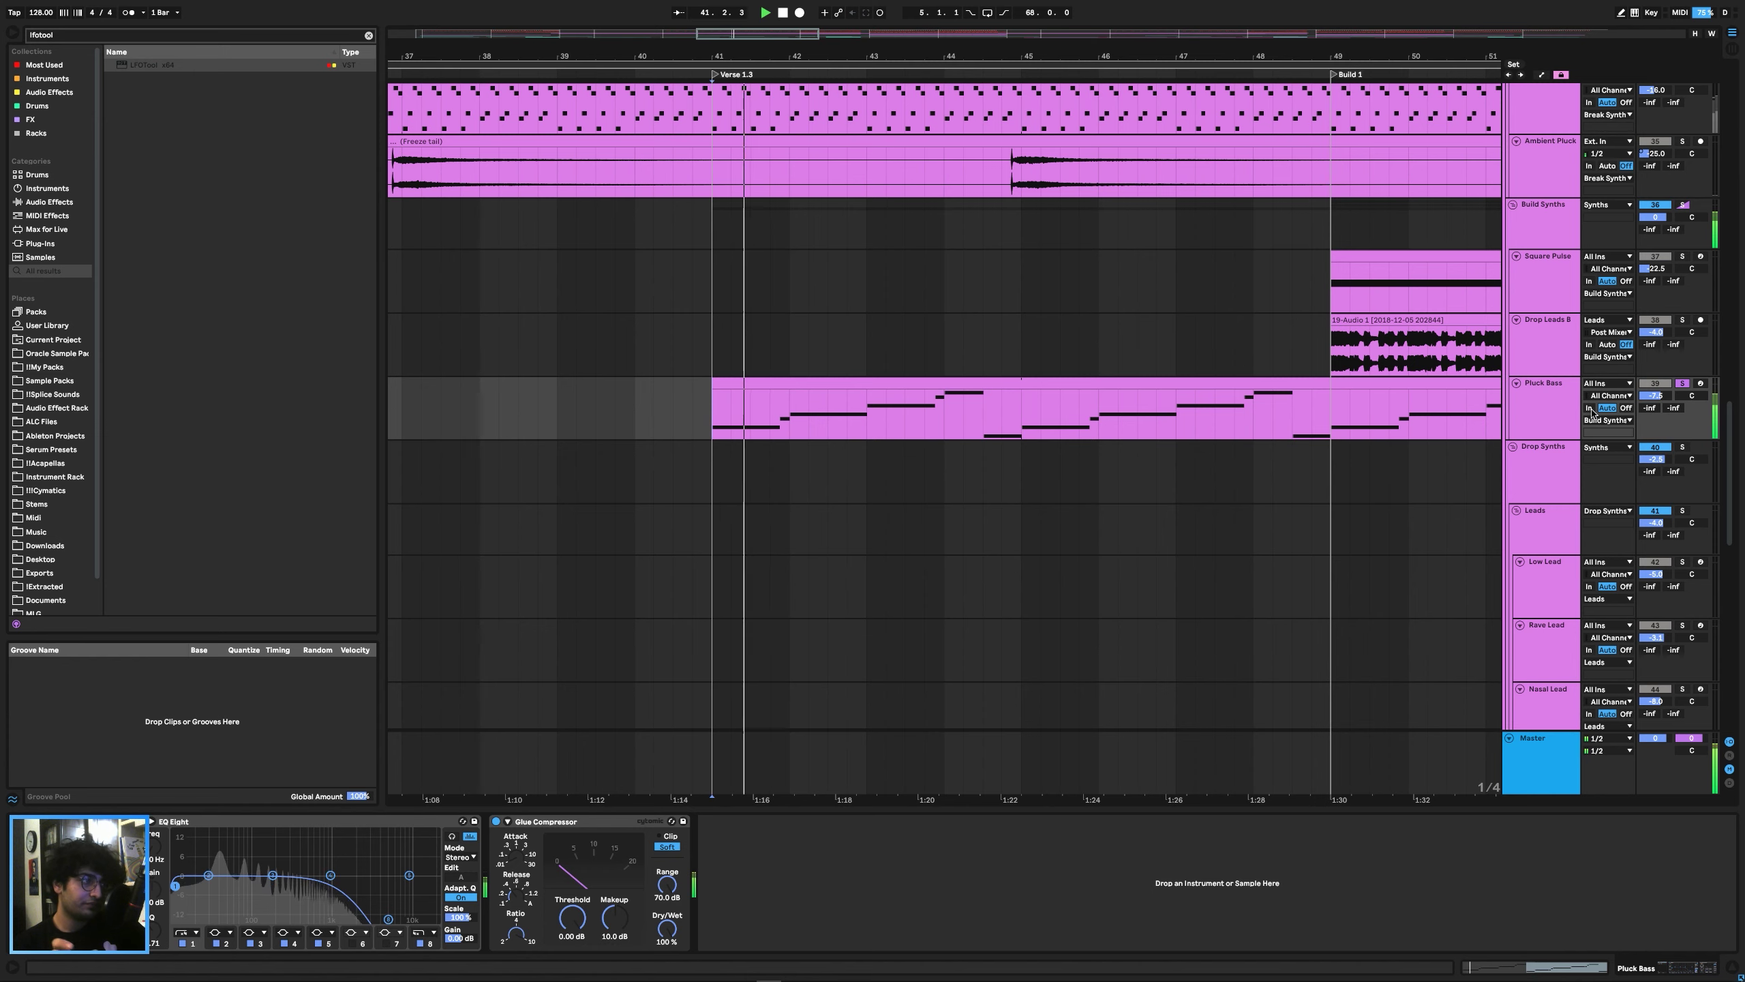
pyautogui.click(1543, 405)
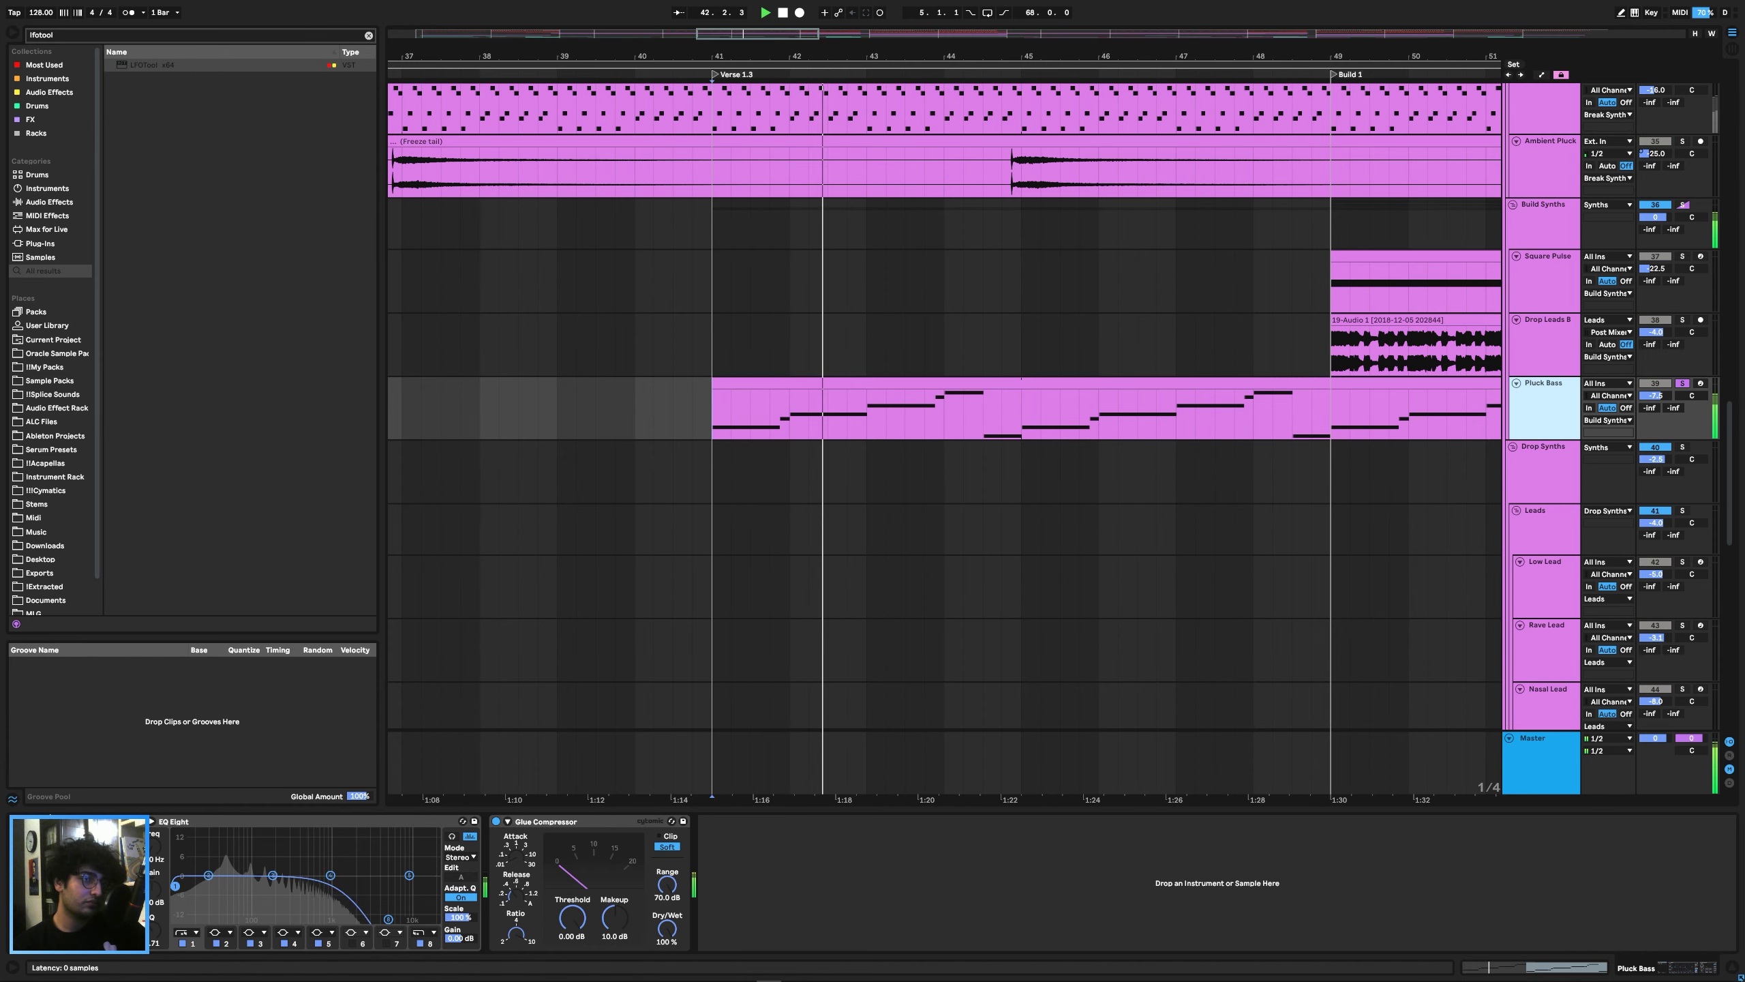
pyautogui.hotkey('ctrl', 'alt', 'p')
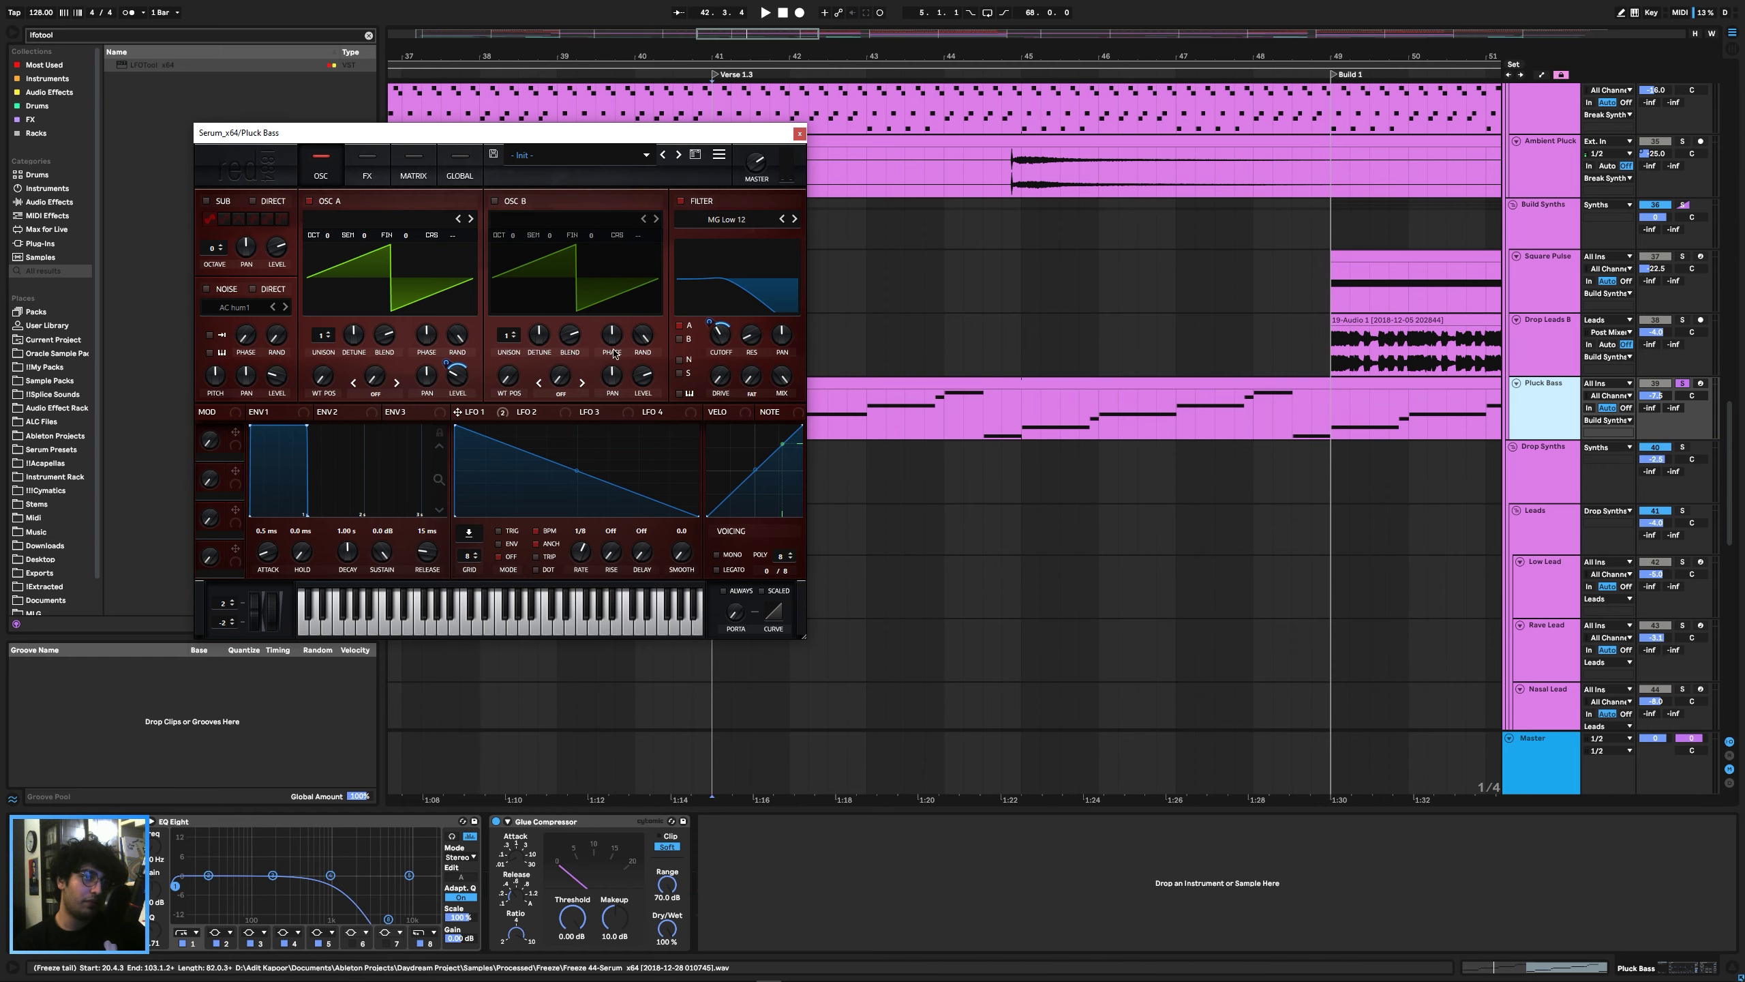
pyautogui.click(799, 137)
# Return to the drum tracks, solo the Tom track and audition it from Verse 1.3.
pyautogui.hscroll(10, 1123, 358)
pyautogui.scroll(3, 1122, 358)
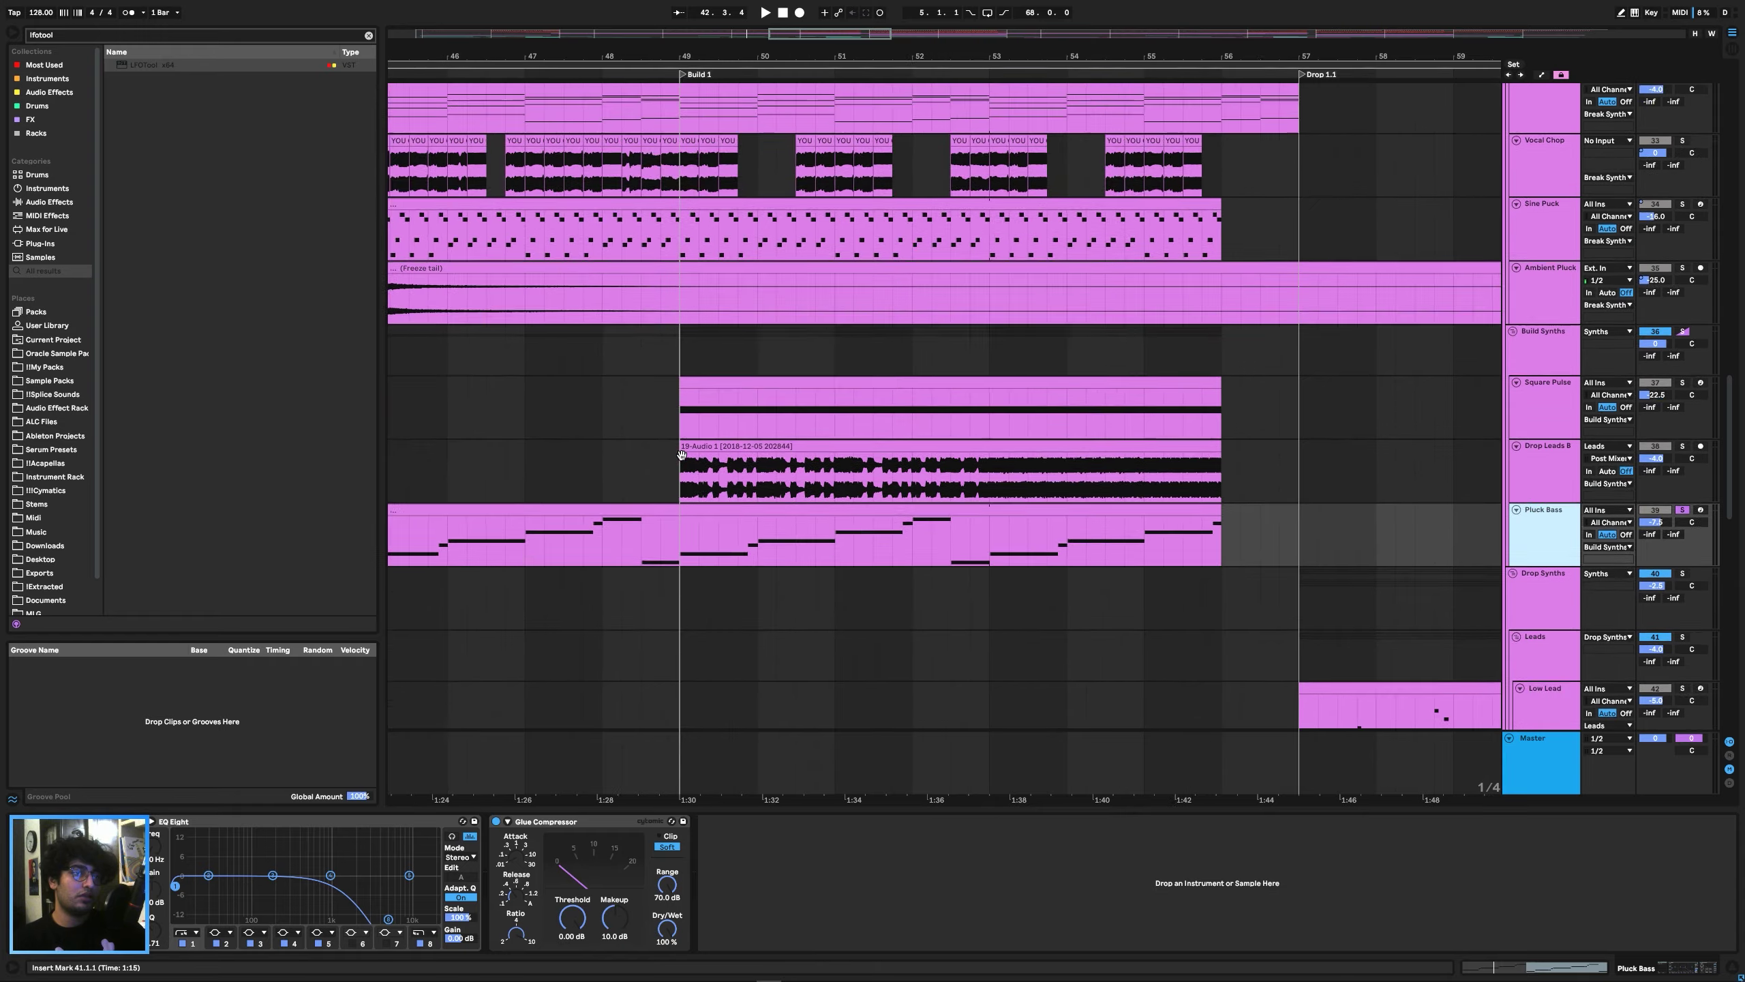
pyautogui.scroll(15, 691, 426)
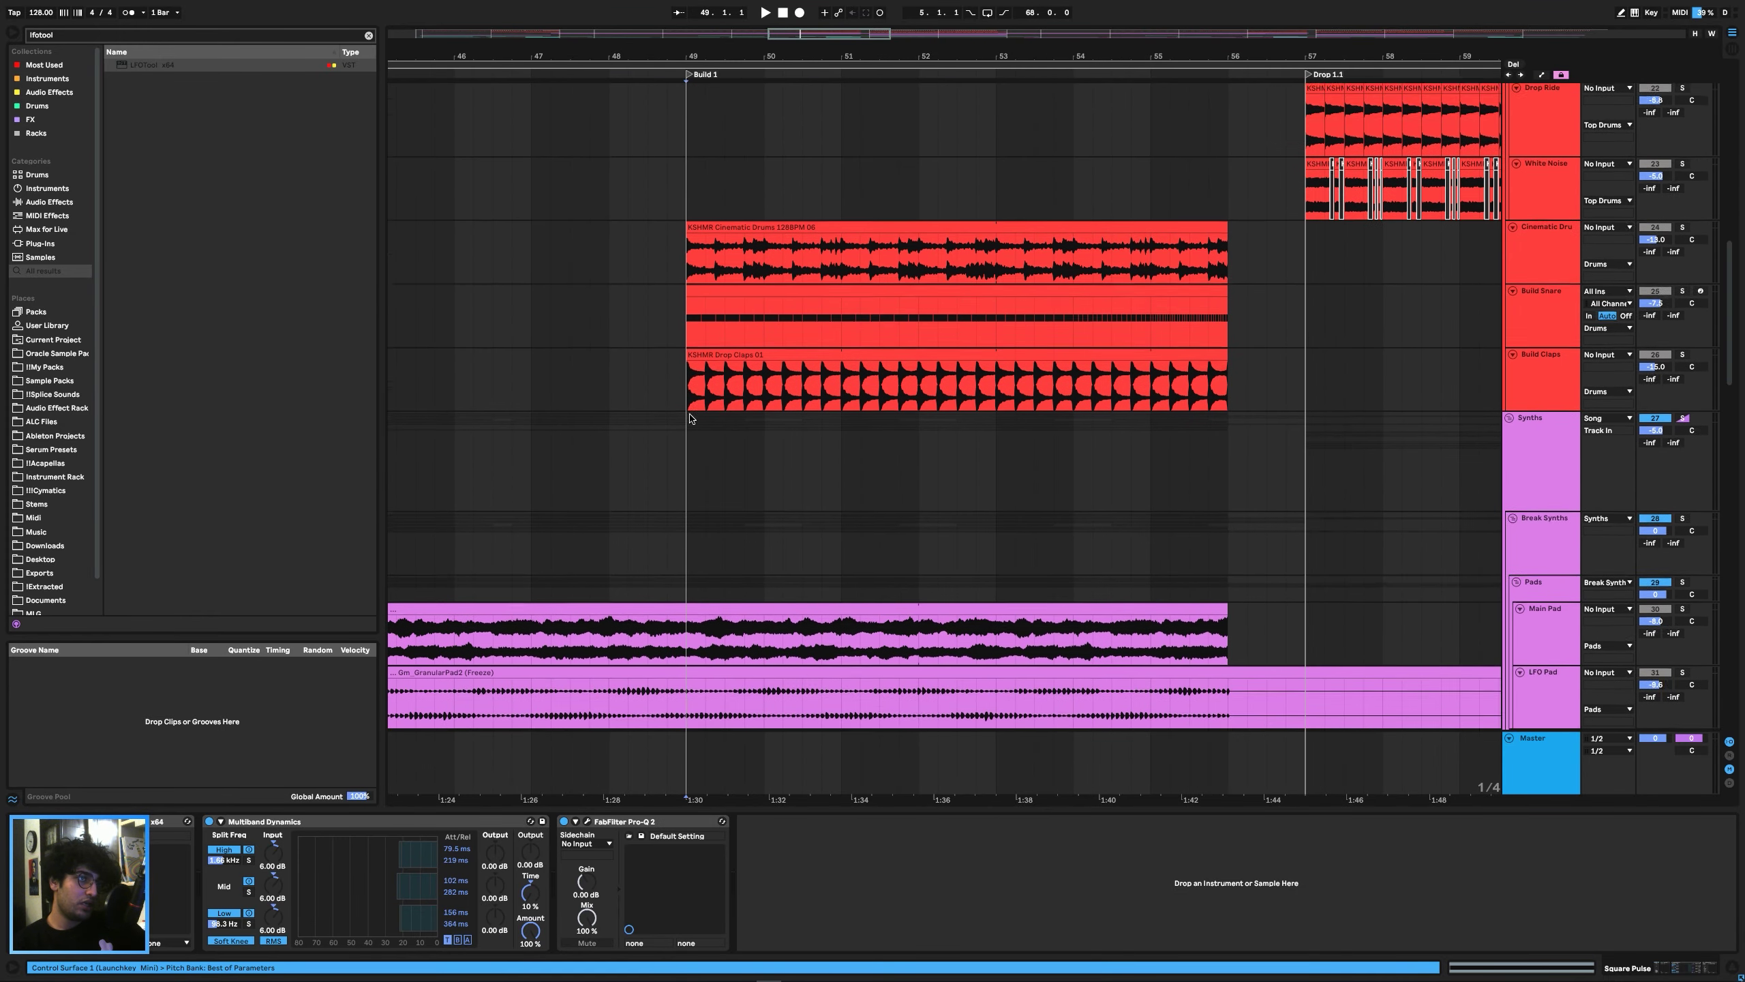
pyautogui.scroll(15, 691, 418)
pyautogui.hscroll(-12, 1075, 570)
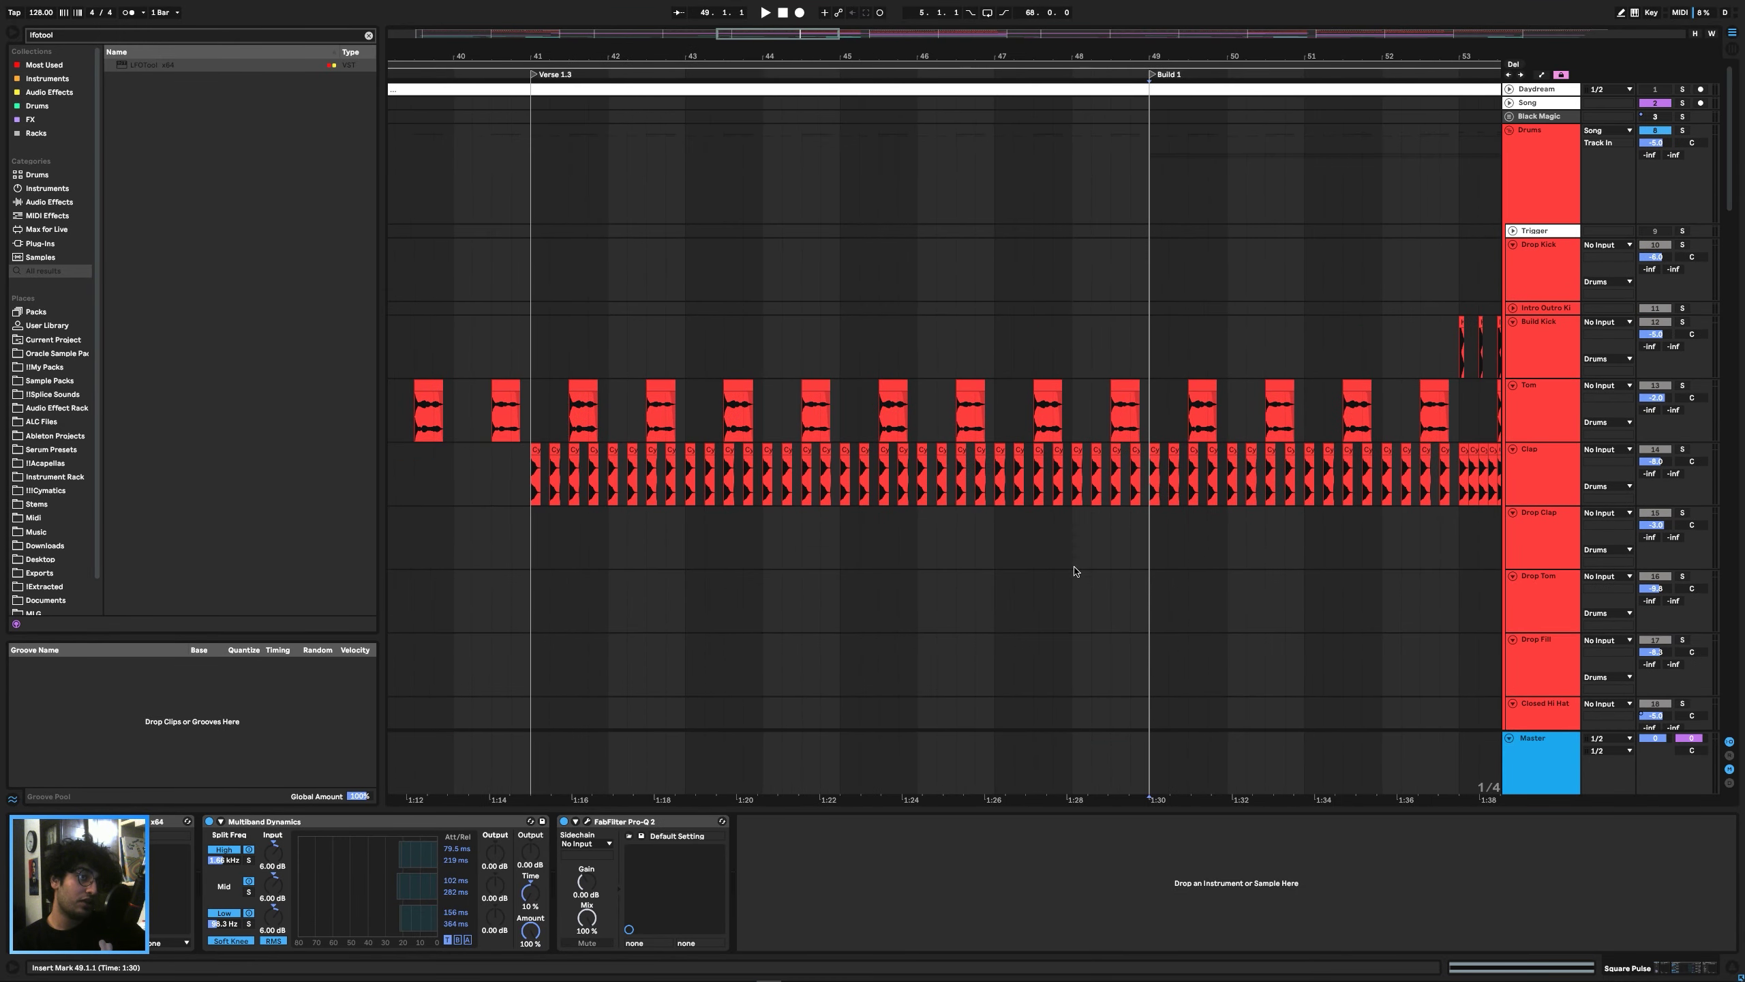
pyautogui.click(877, 399)
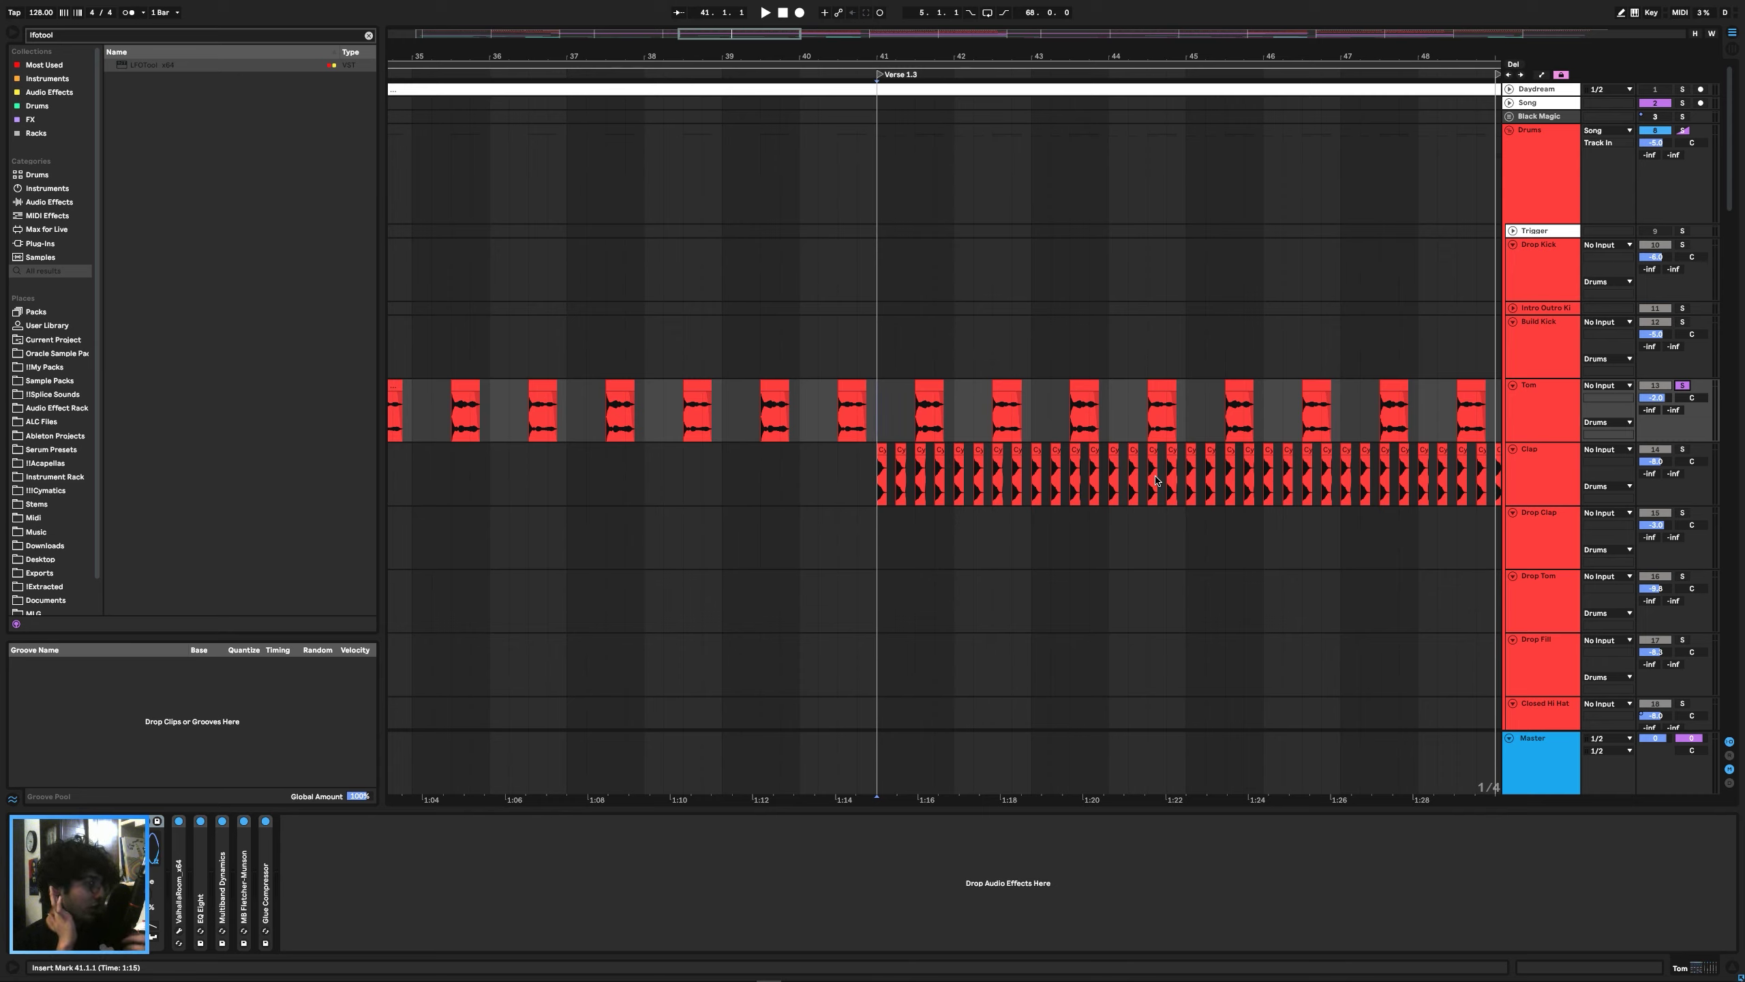
pyautogui.press('space')
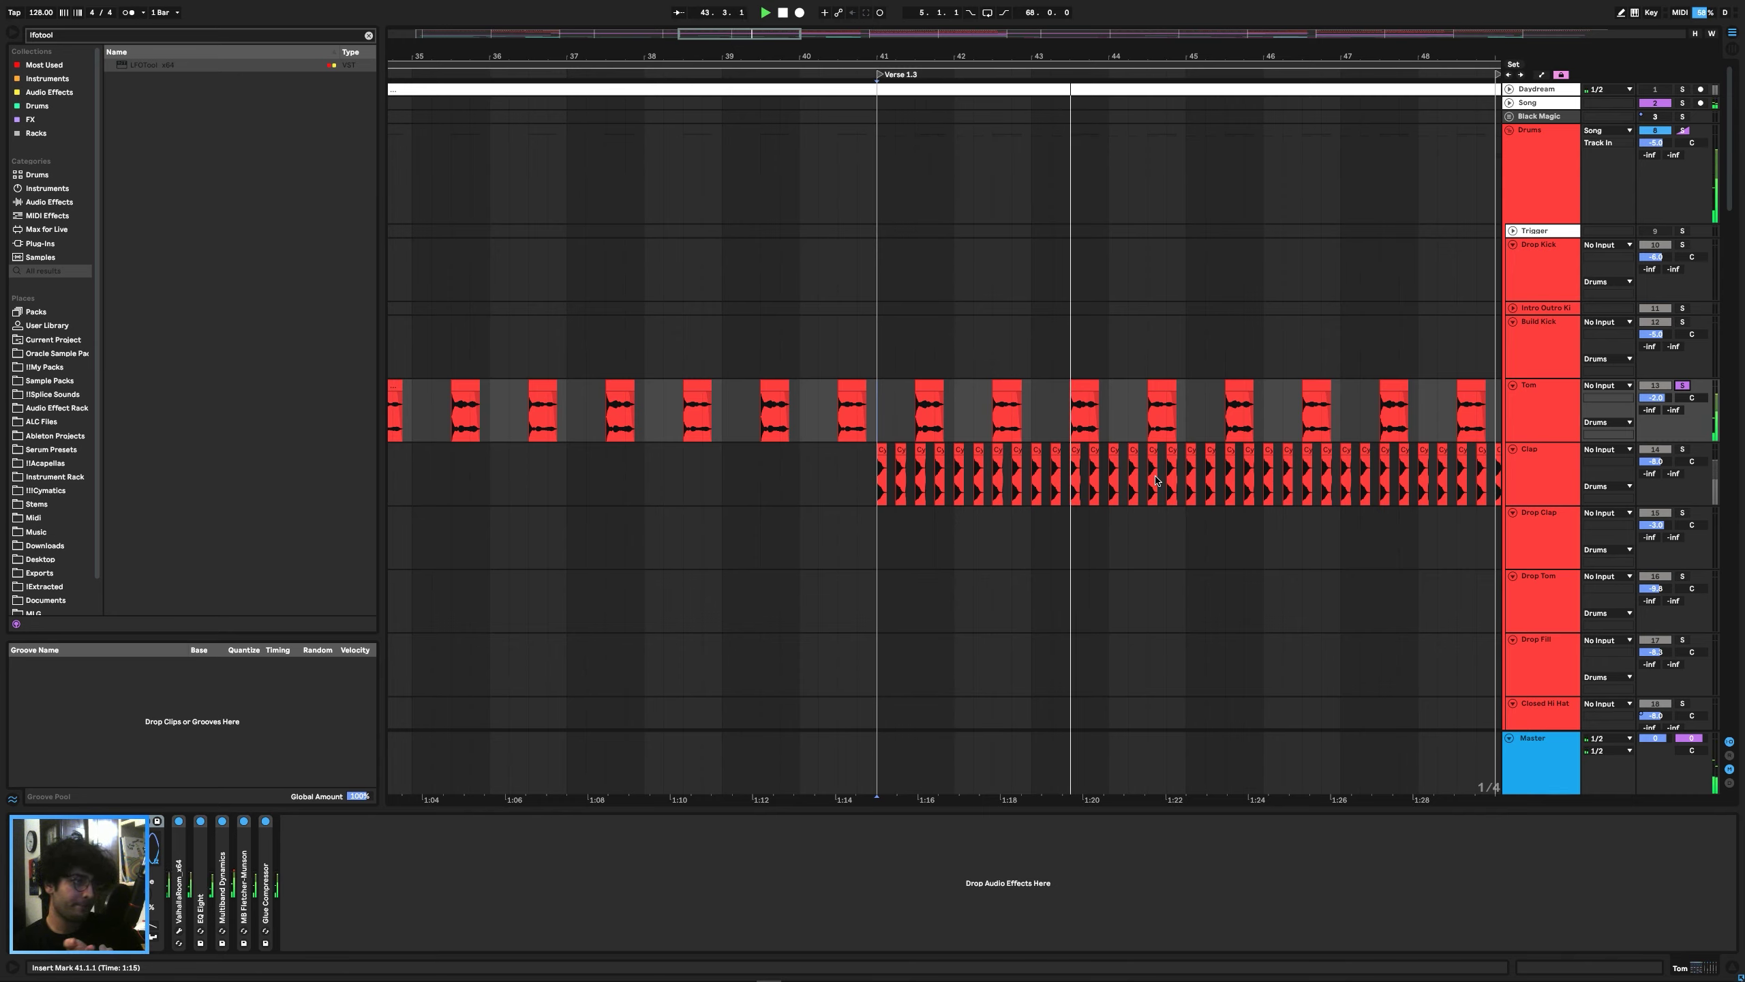
pyautogui.press('space')
# Review the Clap track's devices and the sample settings of the Tom clip at bar 42.3.1.
pyautogui.click(1029, 339)
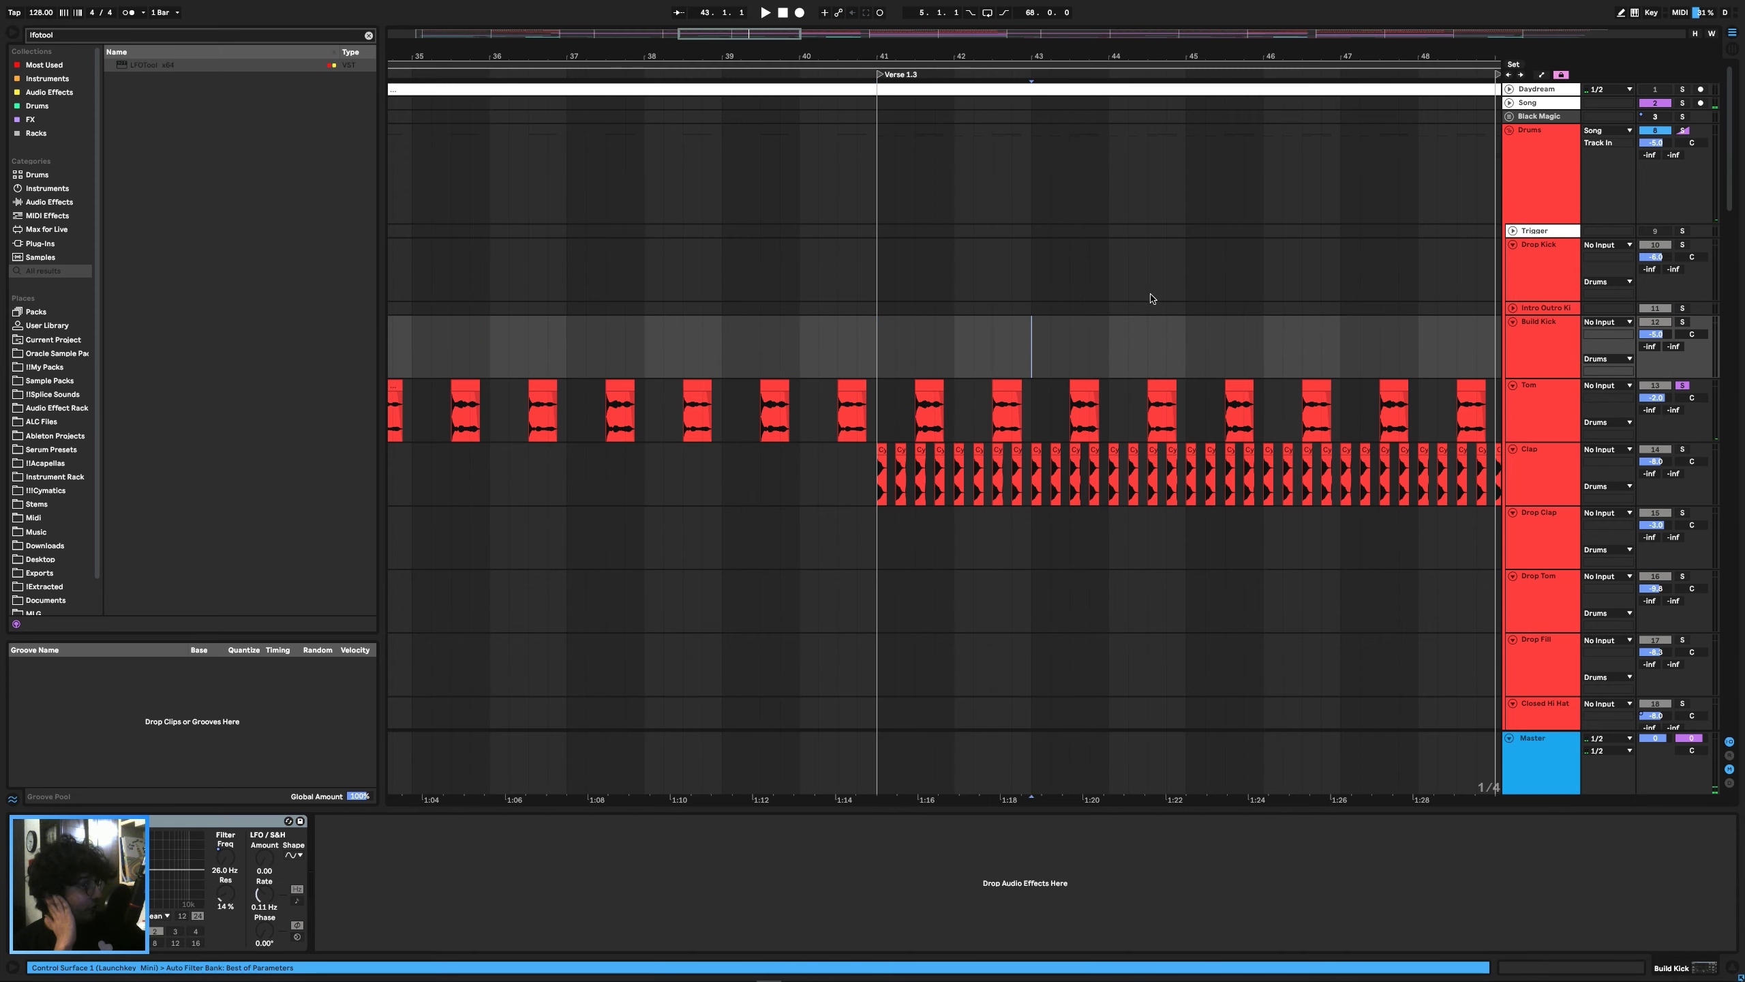
pyautogui.scroll(-2, 1207, 285)
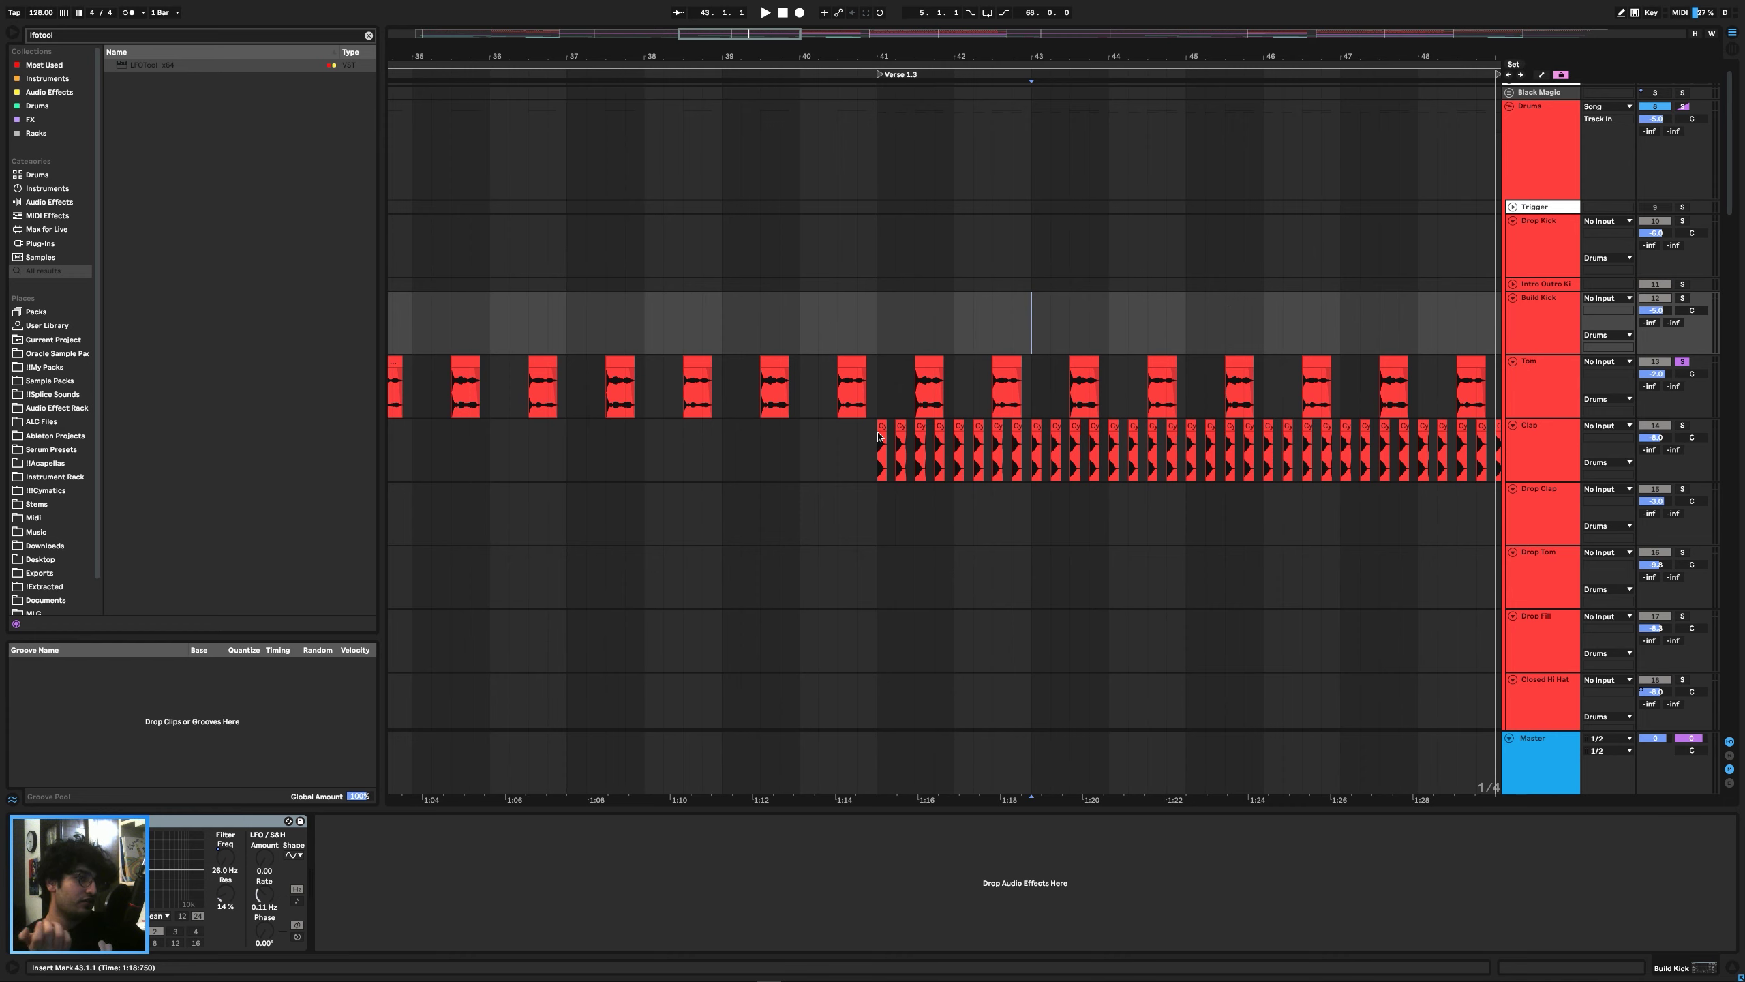
pyautogui.click(879, 435)
pyautogui.click(1544, 443)
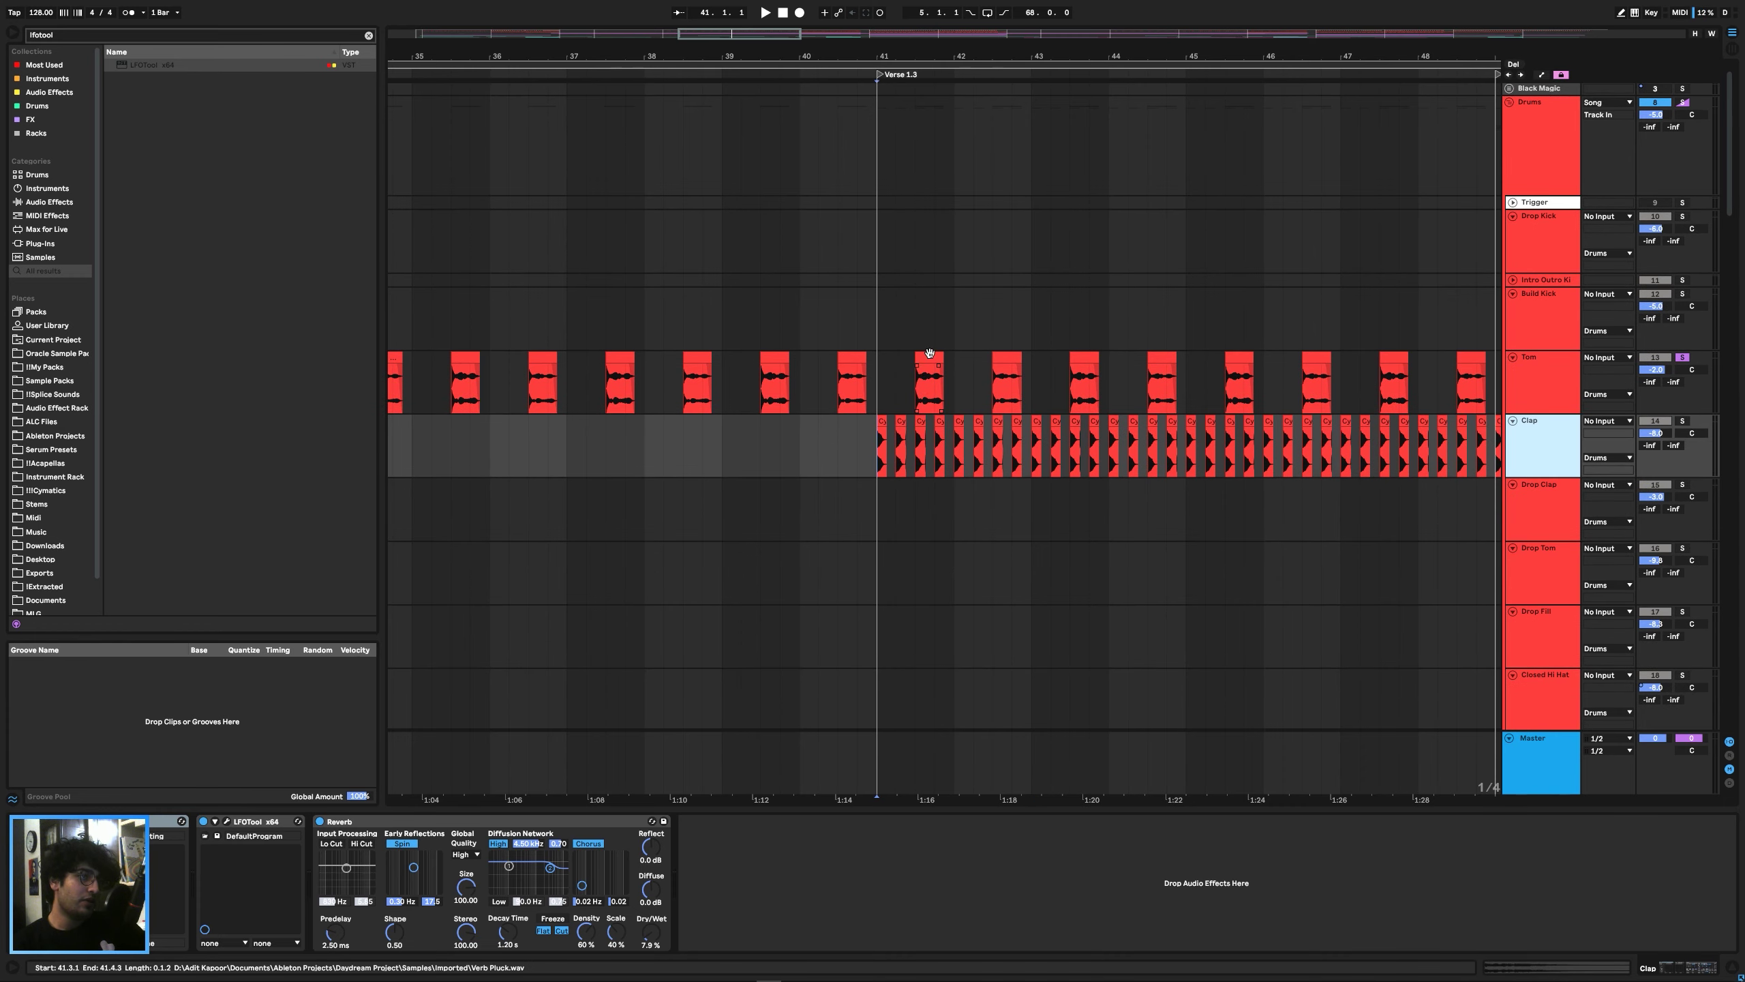
pyautogui.click(924, 392)
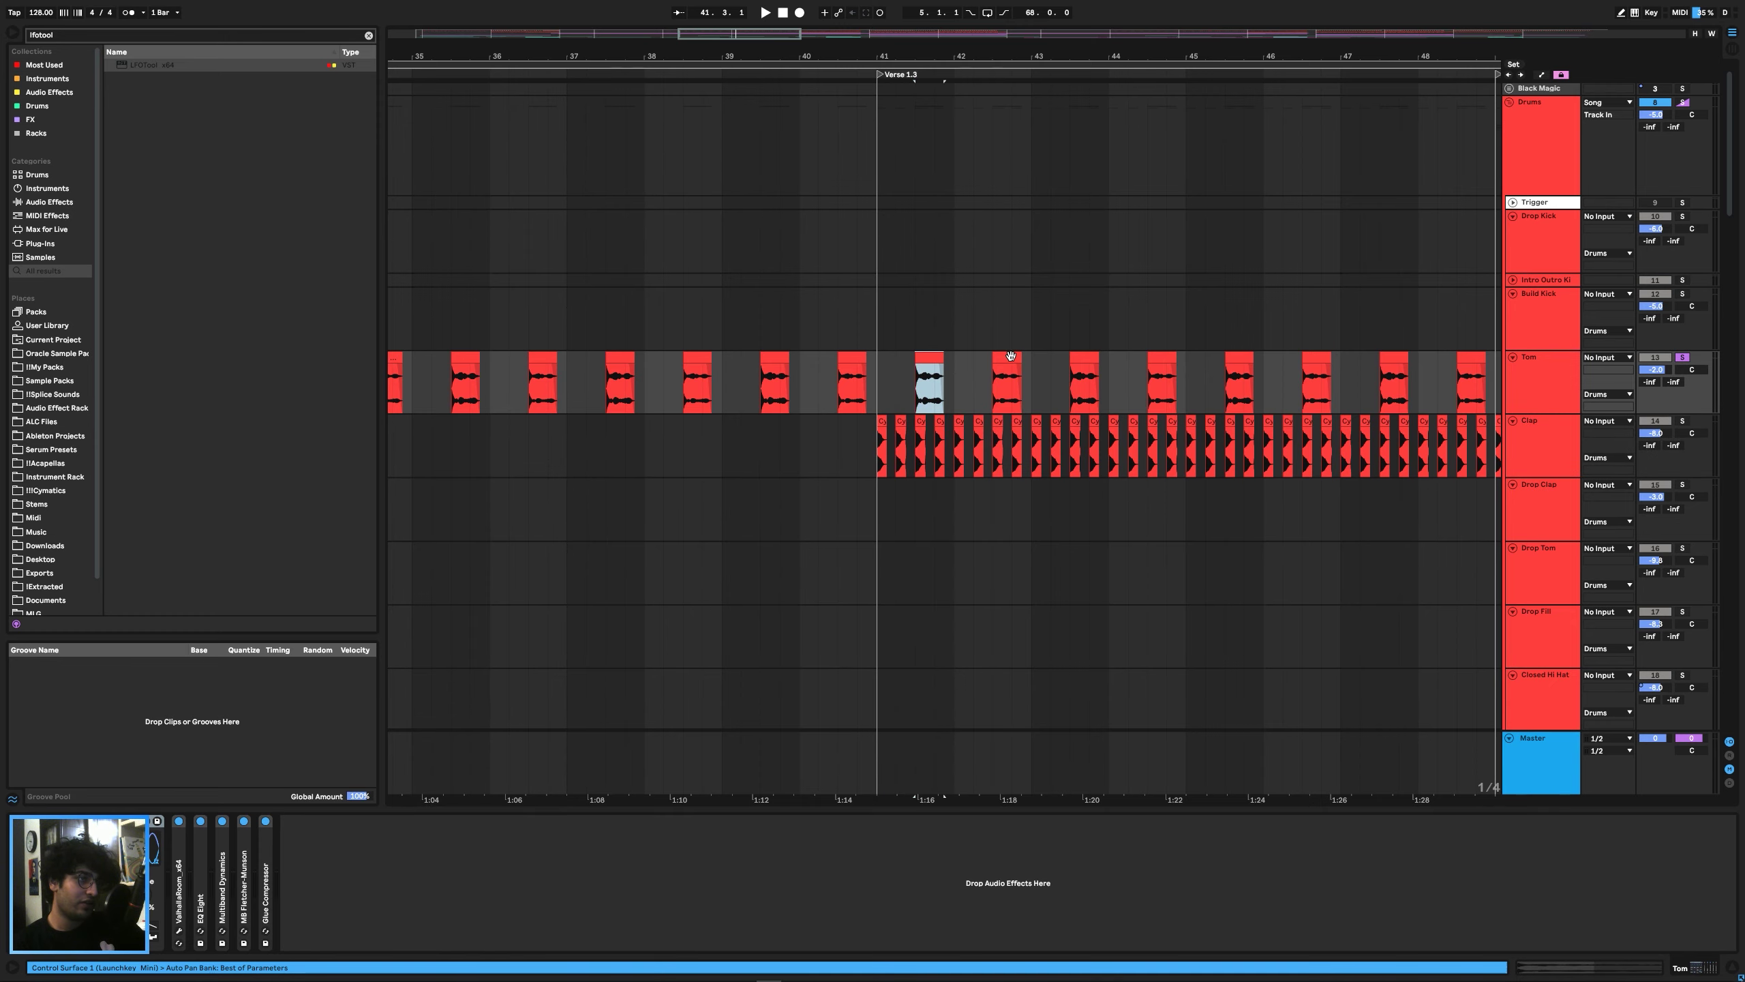
pyautogui.doubleClick(1011, 355)
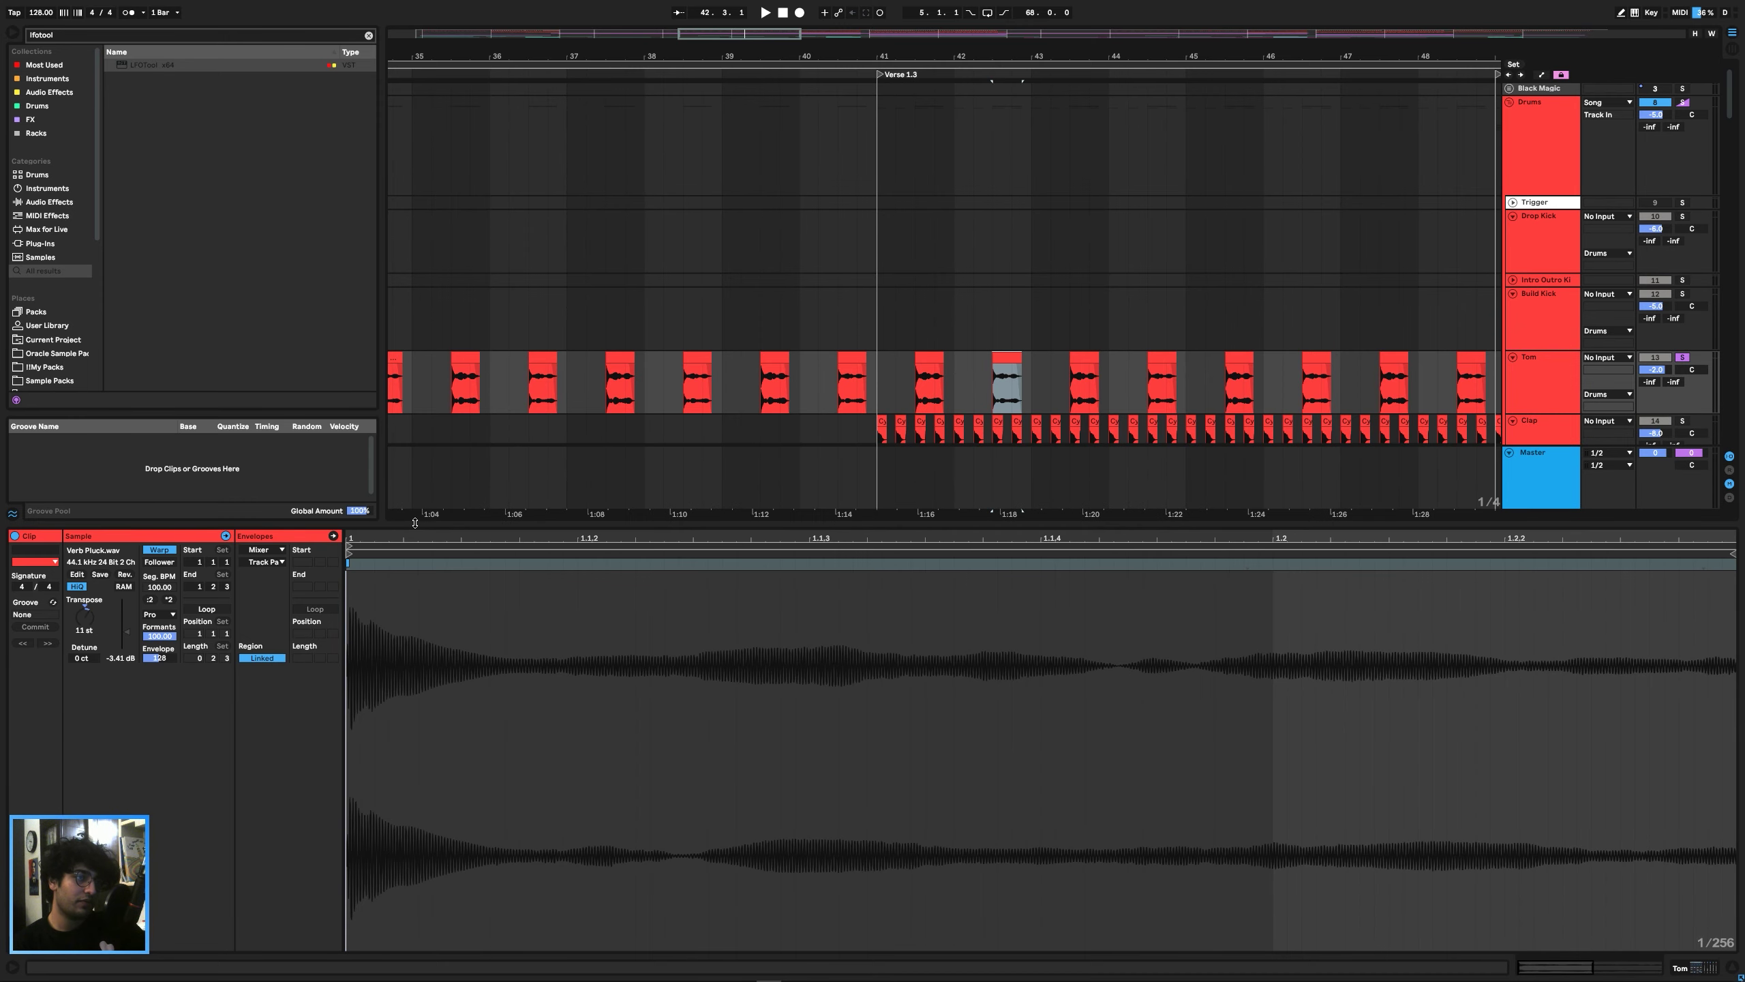
pyautogui.hotkey('ctrl', 'alt', 'l')
# Solo the Clap track and audition it from the start of Verse 1.3.
pyautogui.click(875, 441)
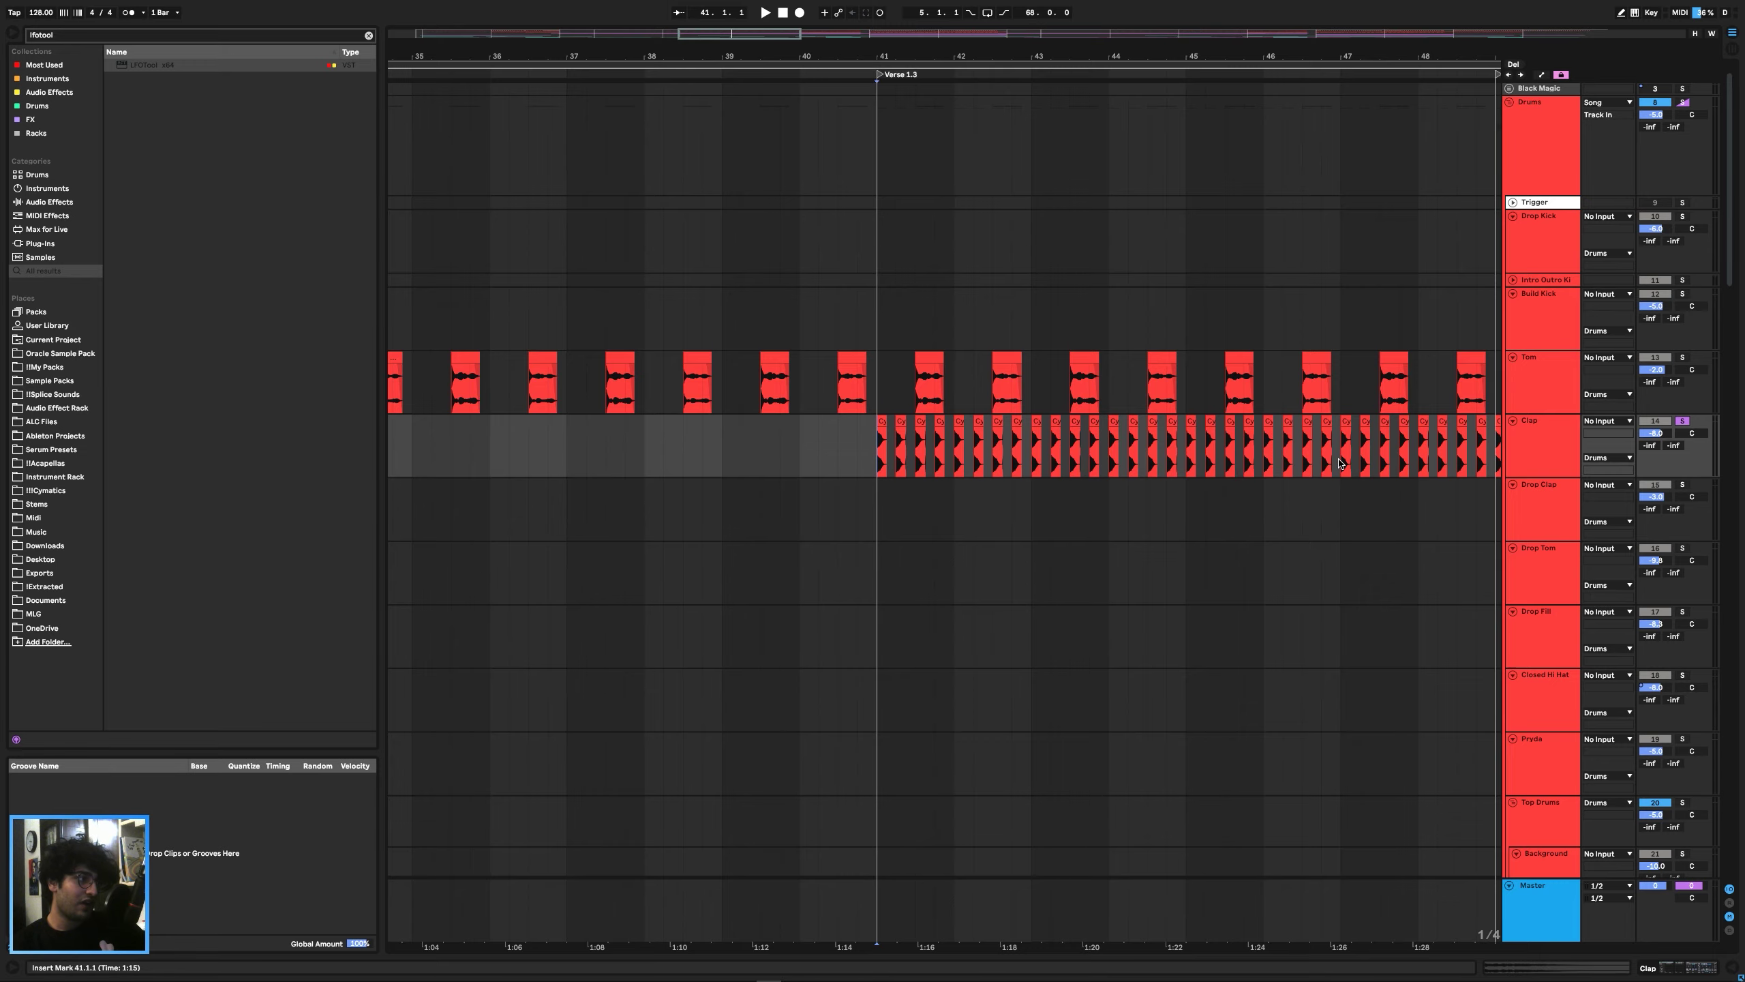
pyautogui.press('space')
pyautogui.scroll(-1, 1259, 454)
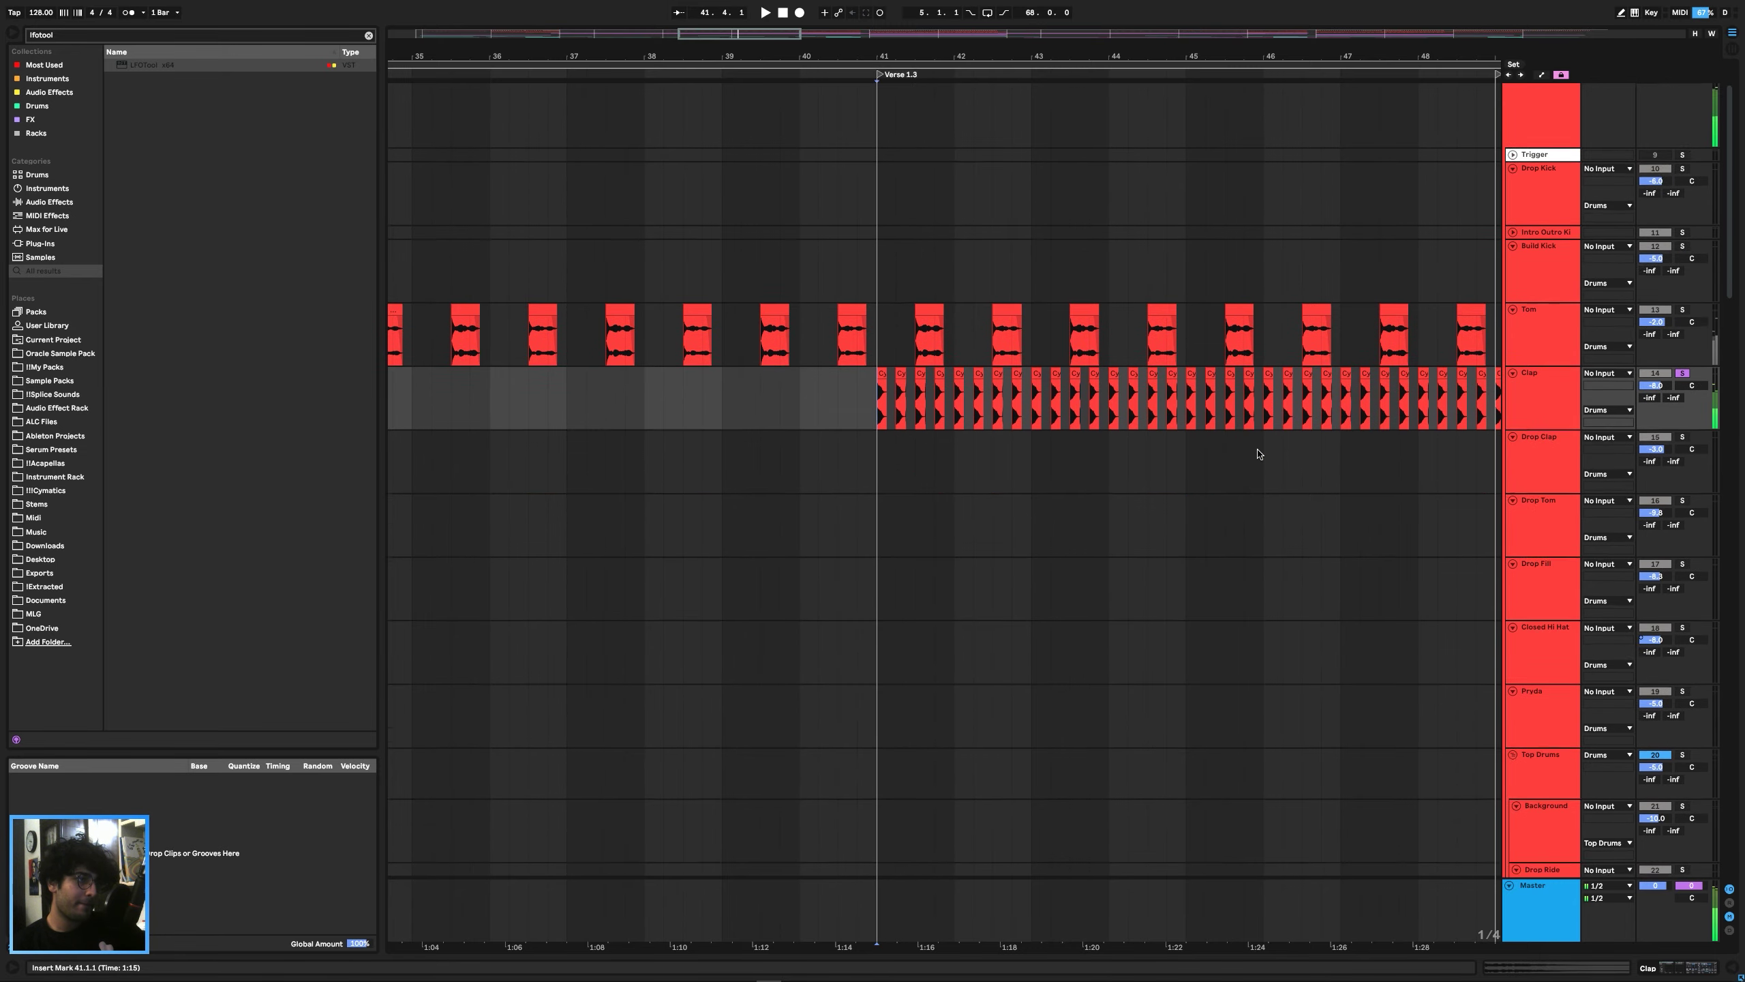
# Go back to the break synths, solo the Pads group and audition it from Verse 1.3.
pyautogui.scroll(-20, 1258, 454)
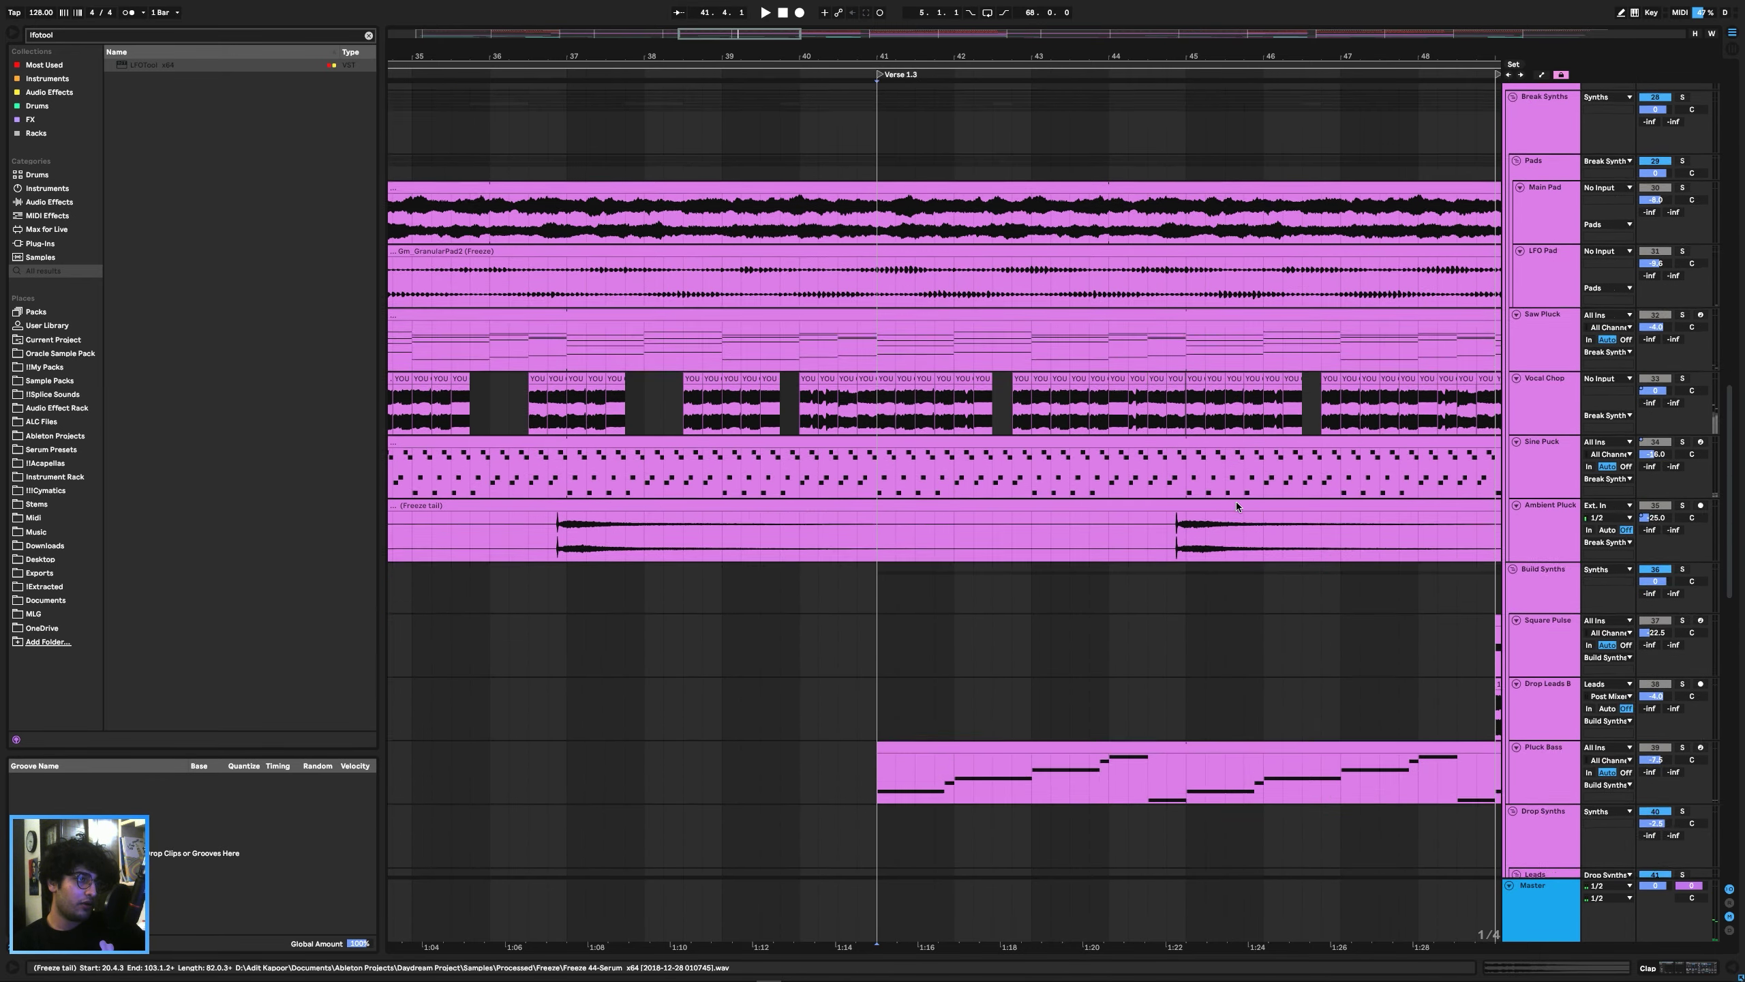
pyautogui.scroll(-4, 1235, 506)
pyautogui.scroll(6, 1435, 441)
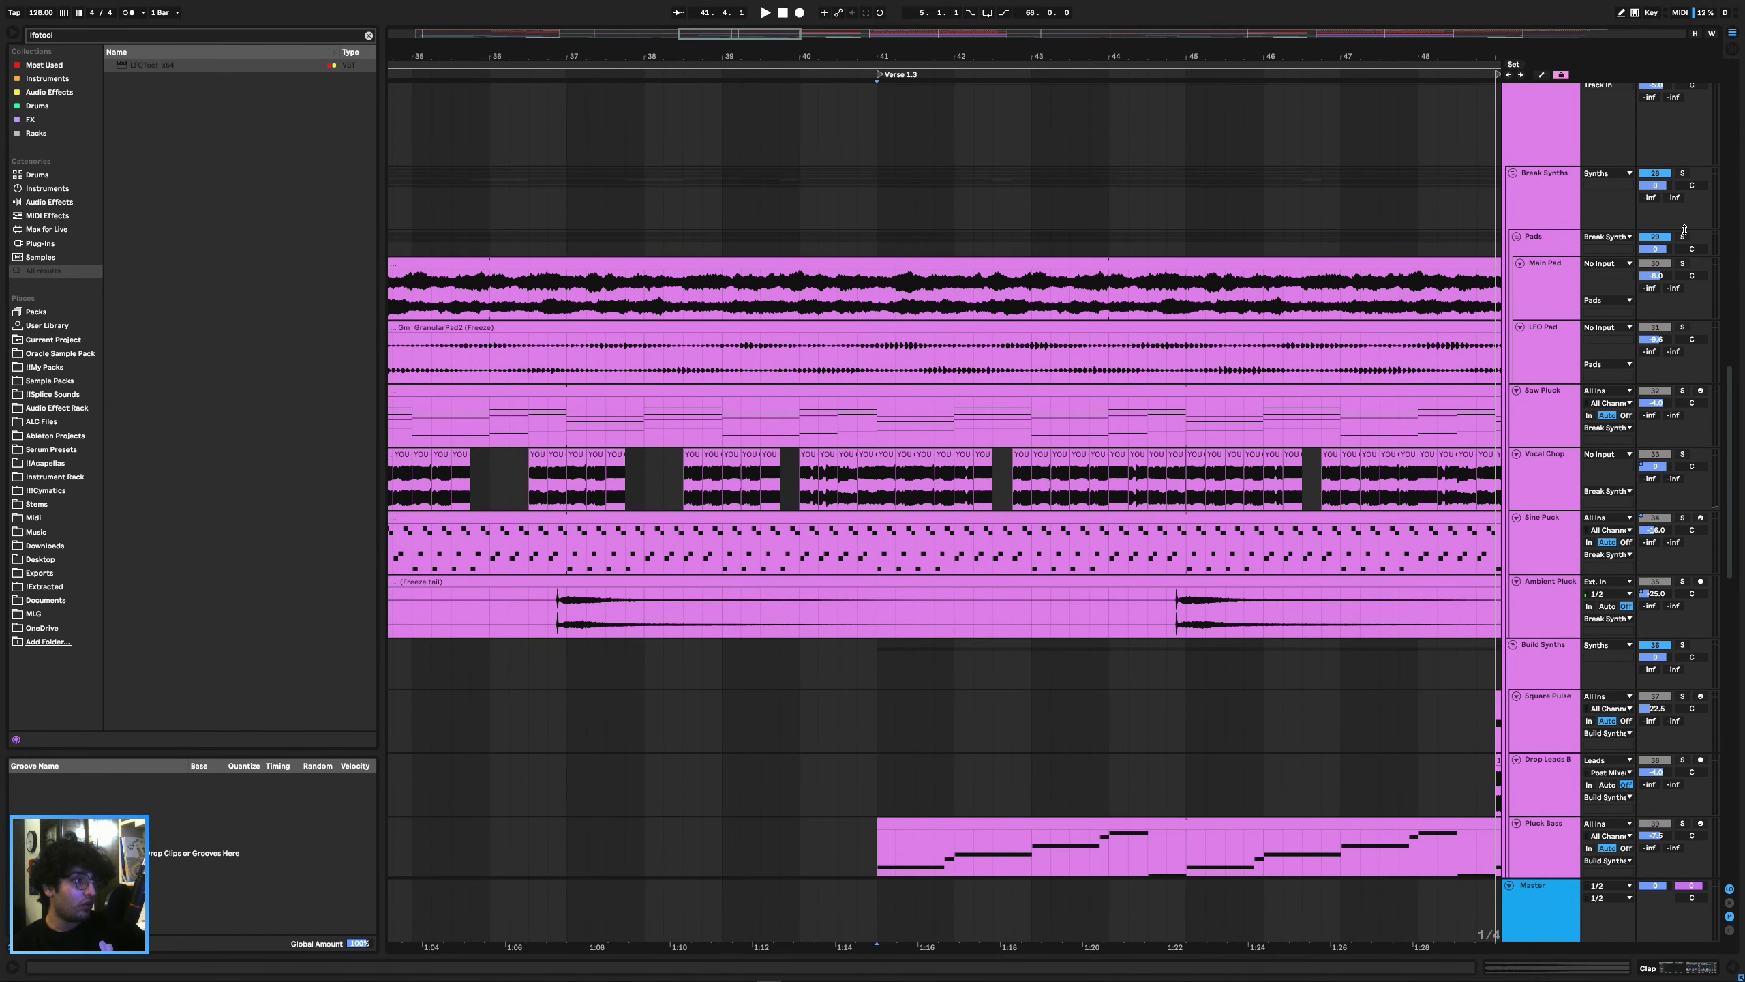
pyautogui.click(1682, 237)
pyautogui.press('space')
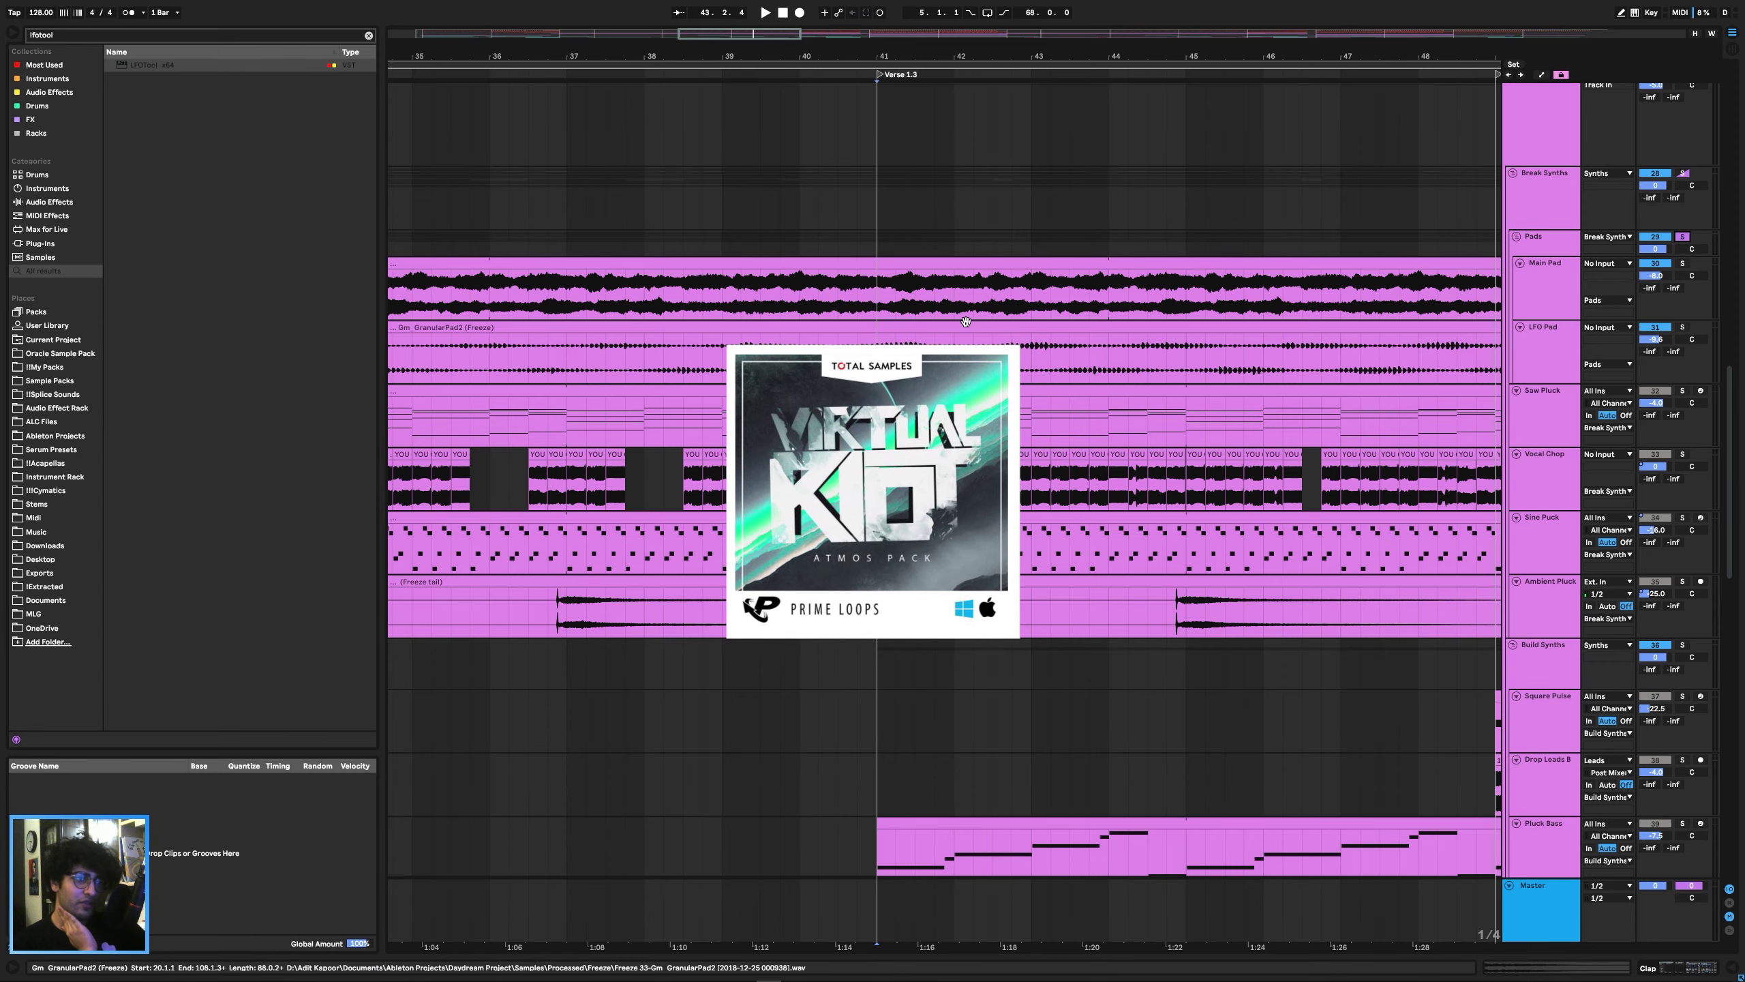
# Solo the LFO Pad track, inspect its frozen granular pad clip and select its section from 42.3.2 to 43.2.2.
pyautogui.doubleClick(694, 357)
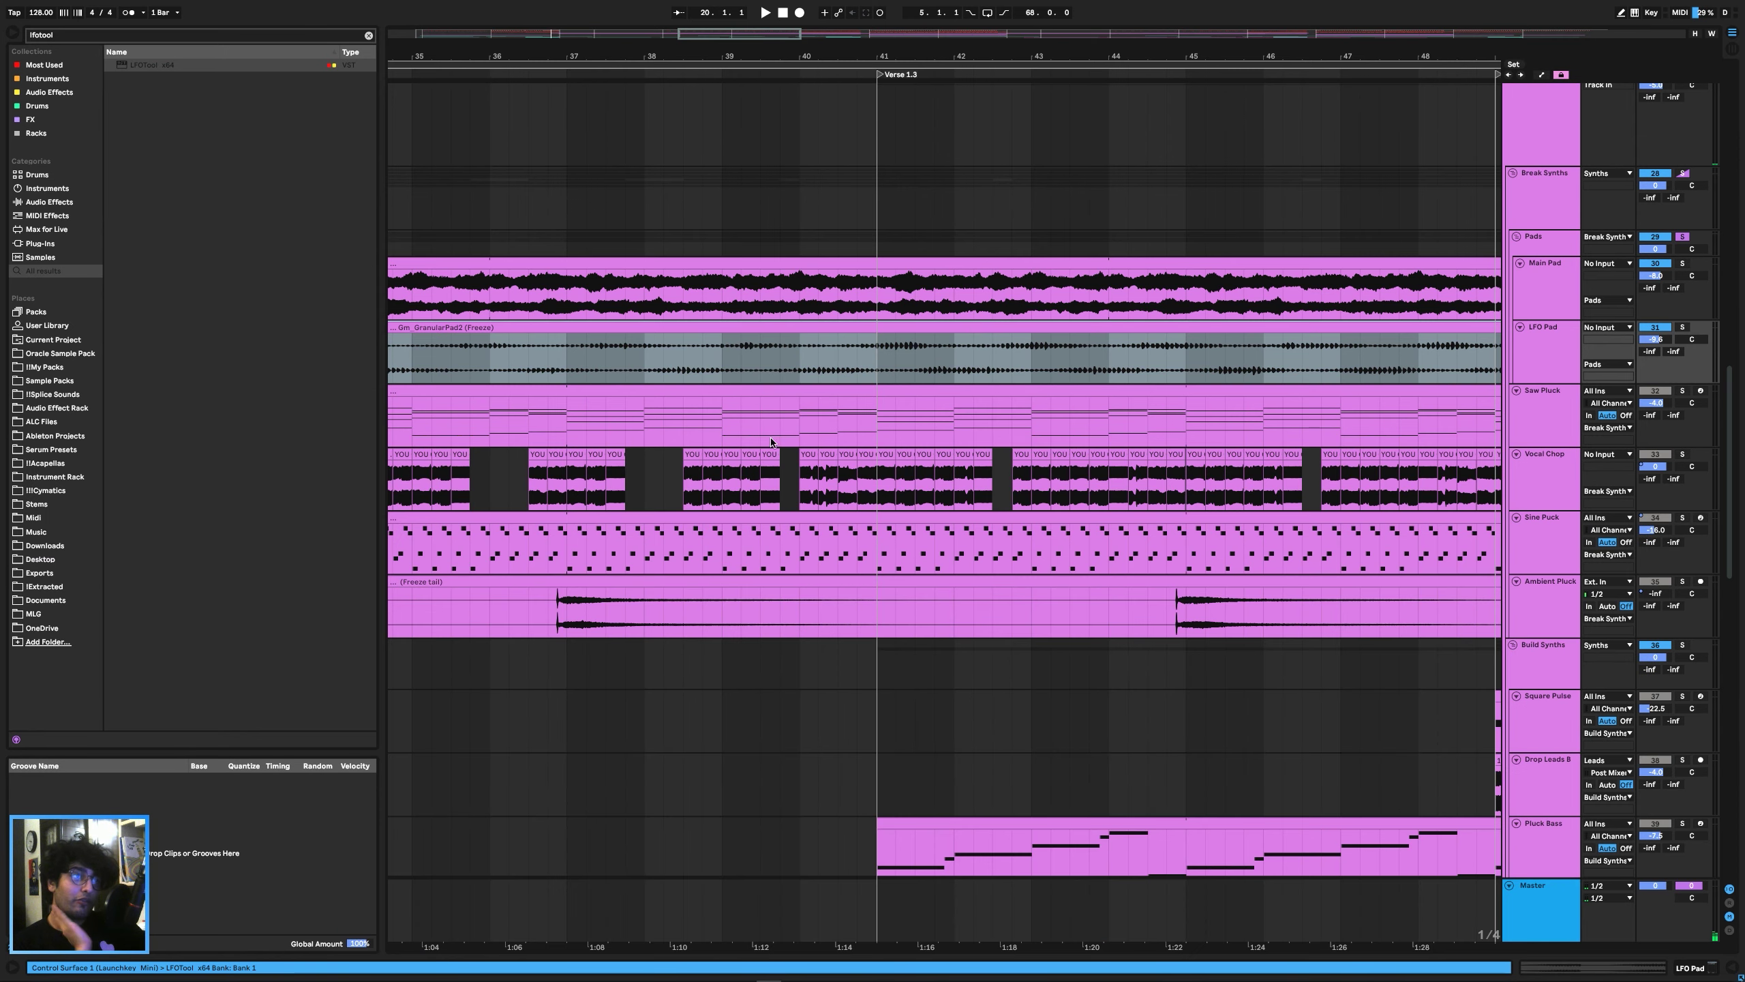
pyautogui.hotkey('ctrl', 'alt', 'l')
pyautogui.click(874, 352)
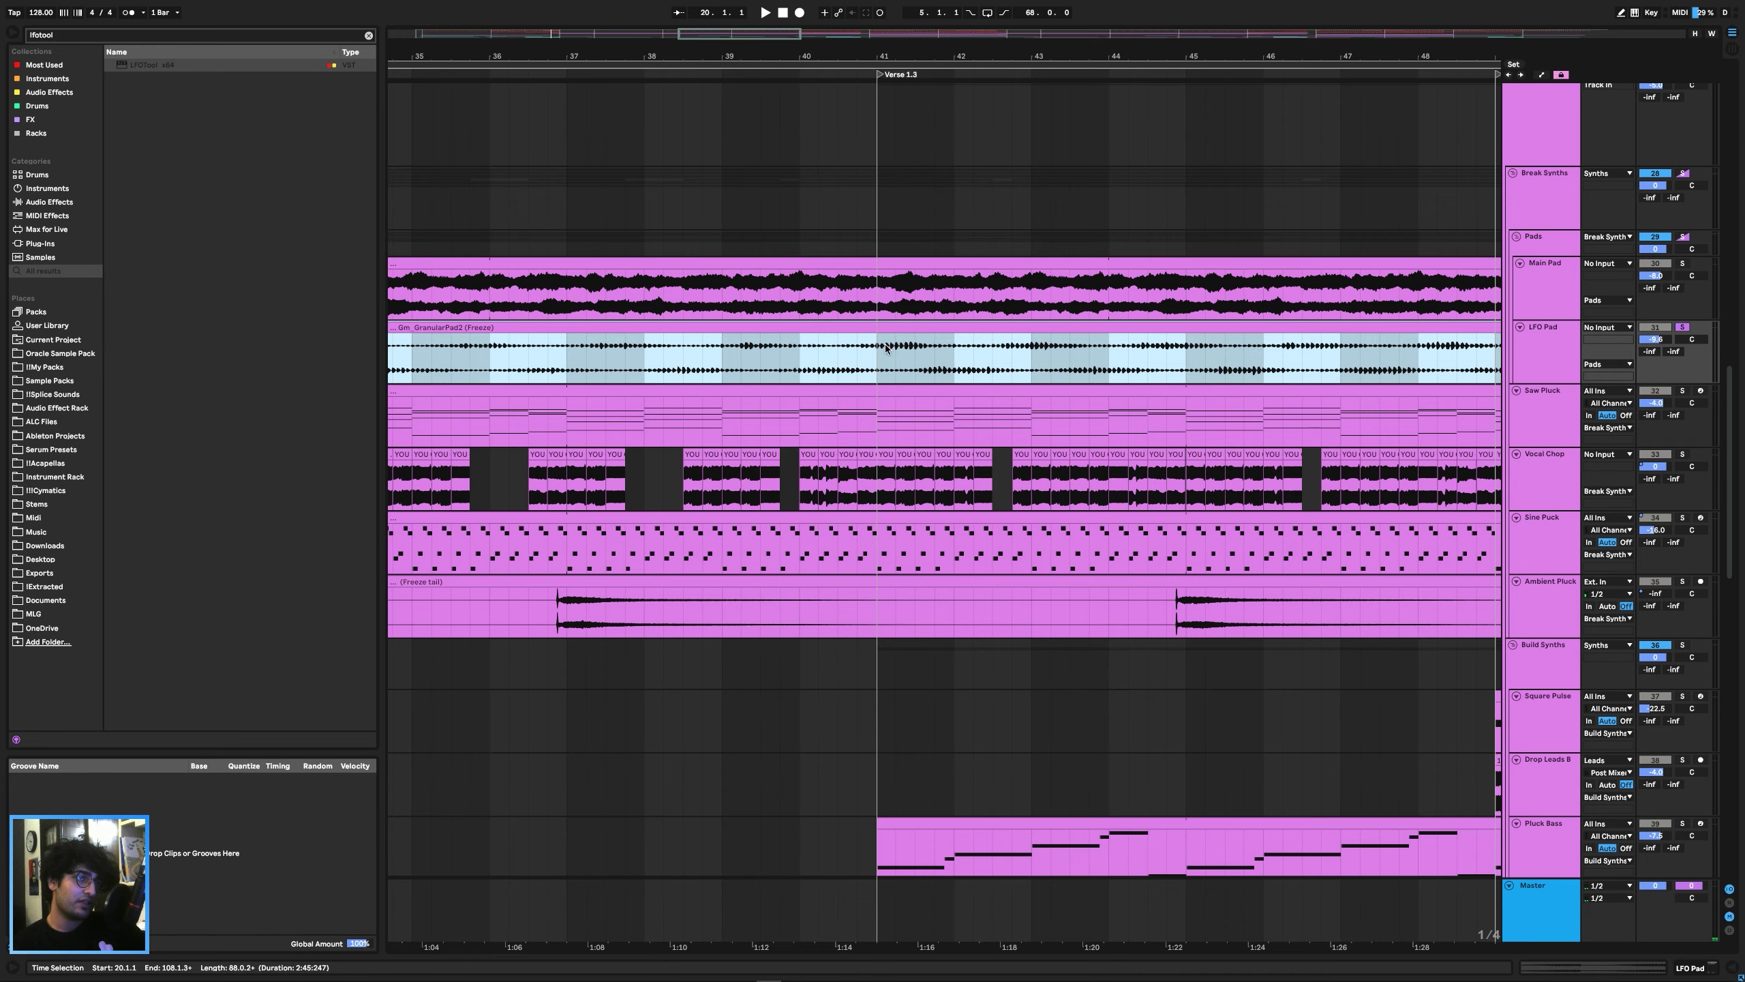
pyautogui.click(886, 348)
pyautogui.scroll(5, 876, 354)
pyautogui.moveTo(867, 356); pyautogui.dragTo(1409, 349)
pyautogui.scroll(-10, 1067, 371)
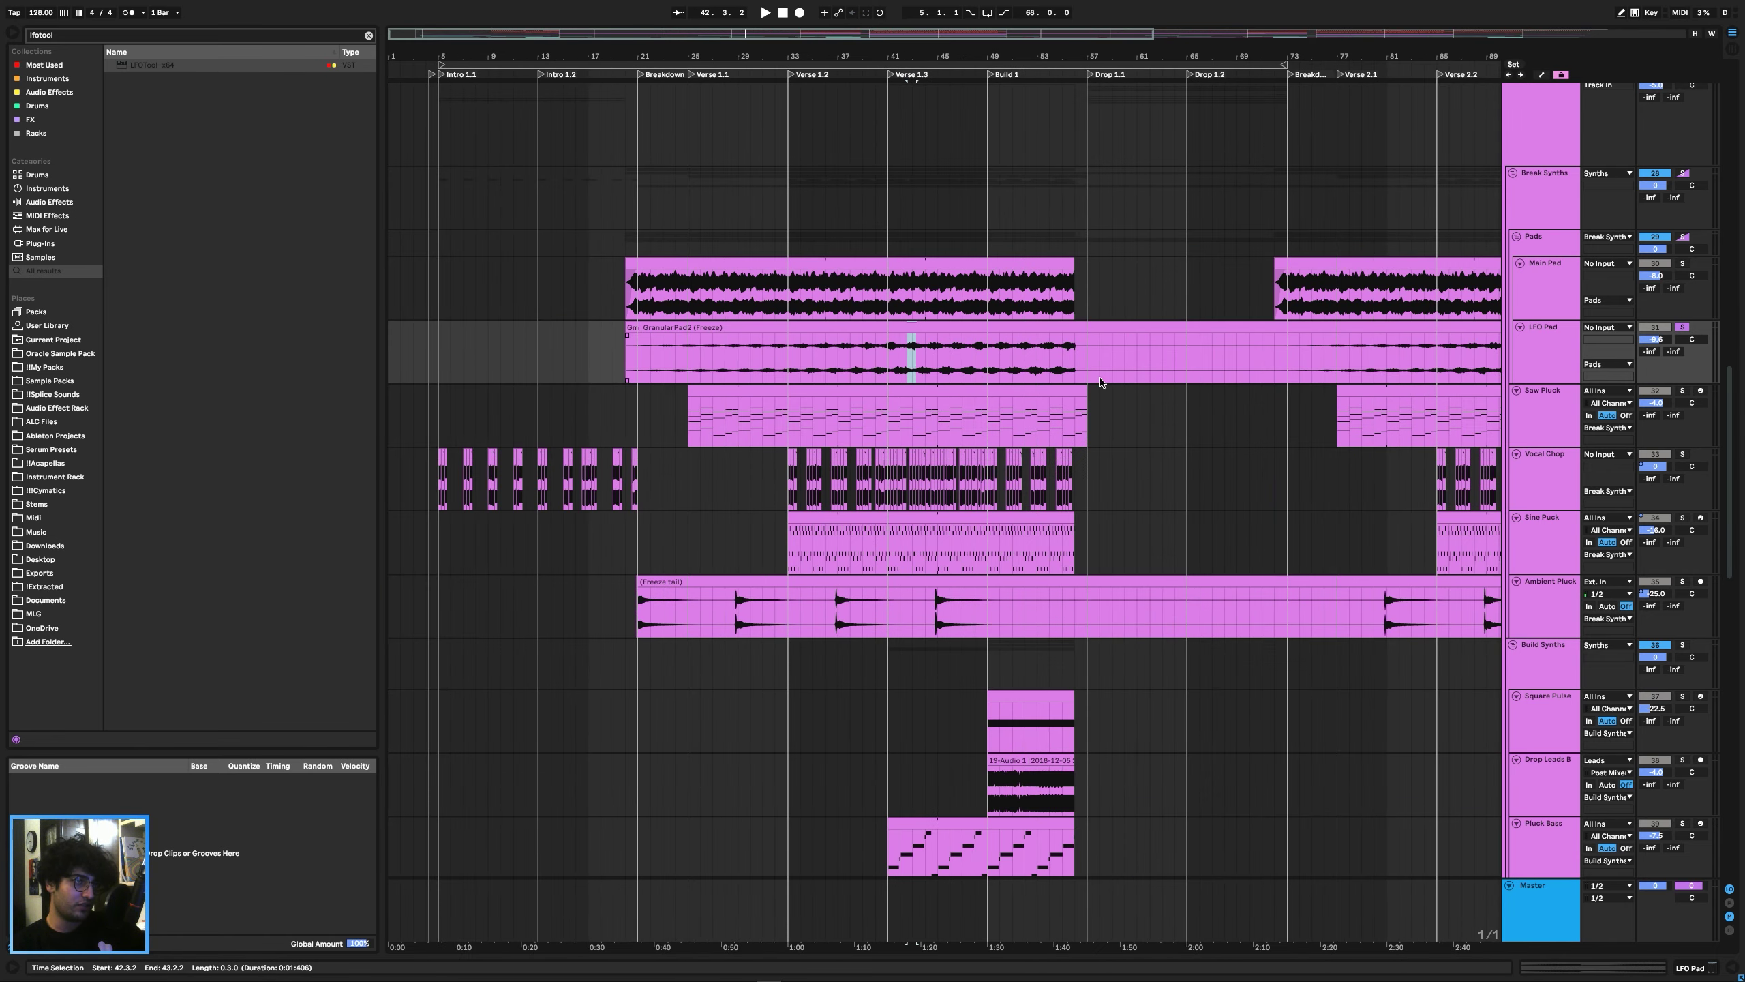
# Set the playhead to the start of Verse 1.3 on the LFO Pad track and open its LFOTool plug-in.
pyautogui.click(888, 361)
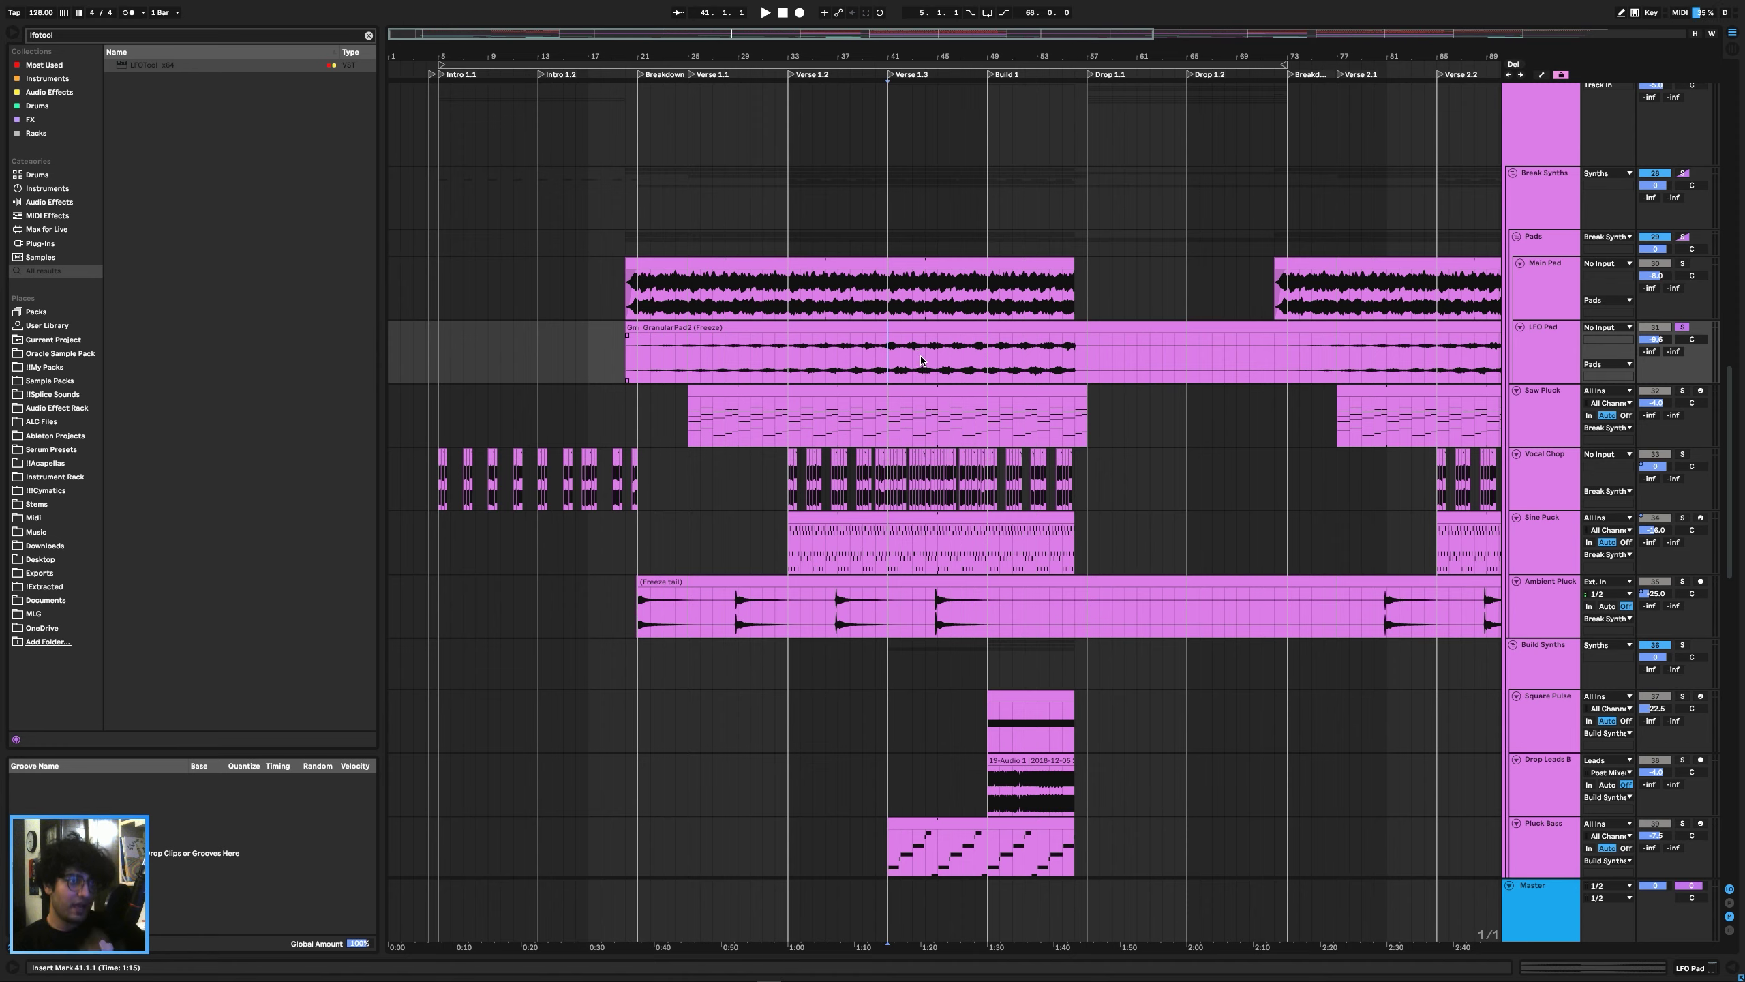
pyautogui.scroll(8, 892, 367)
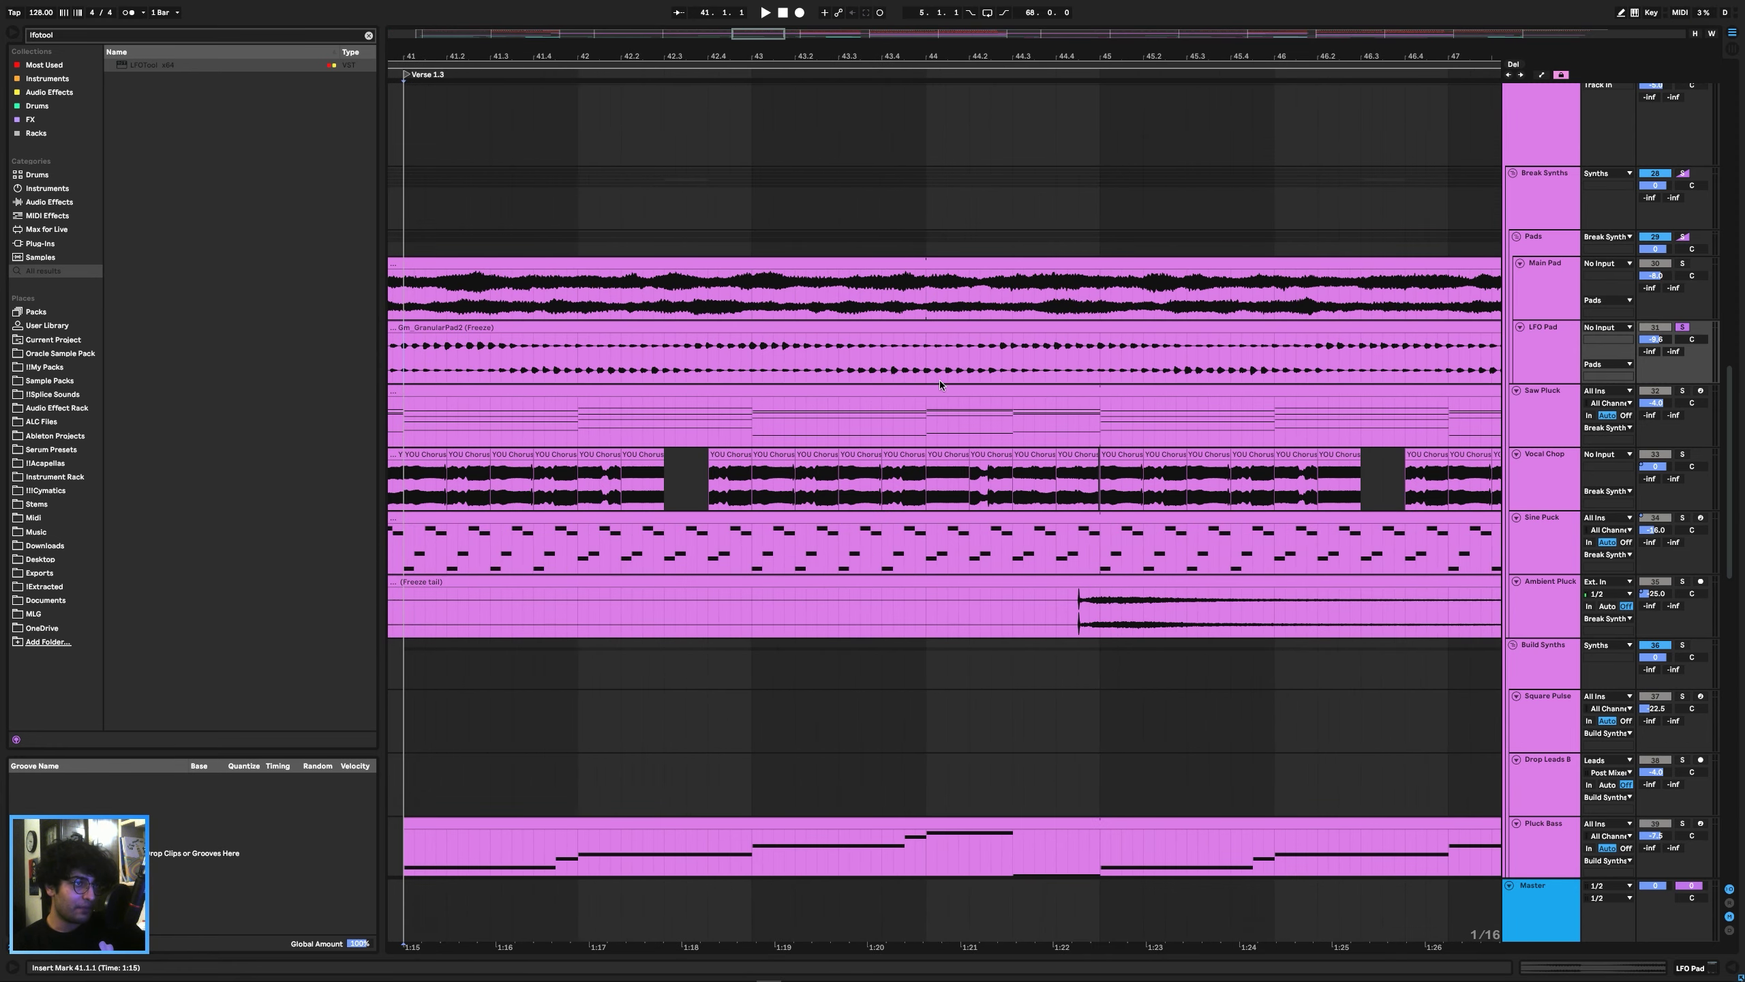
pyautogui.scroll(-2, 985, 356)
pyautogui.click(1537, 351)
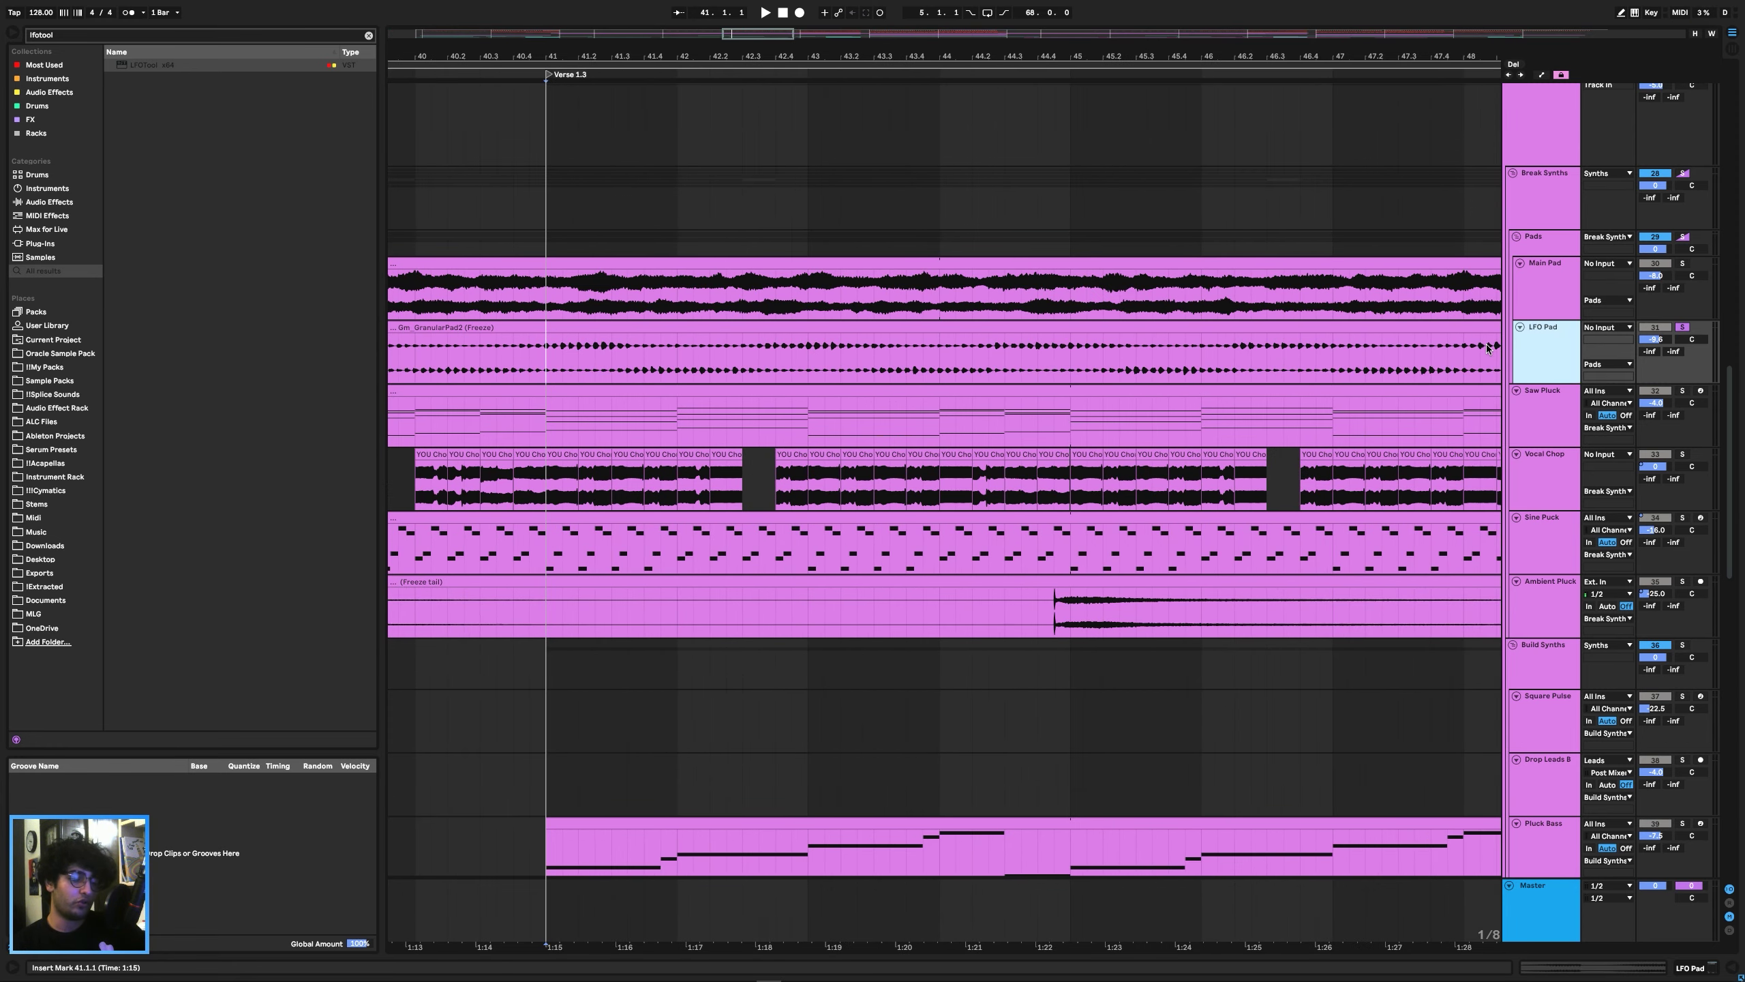
pyautogui.hotkey('ctrl', 'f')
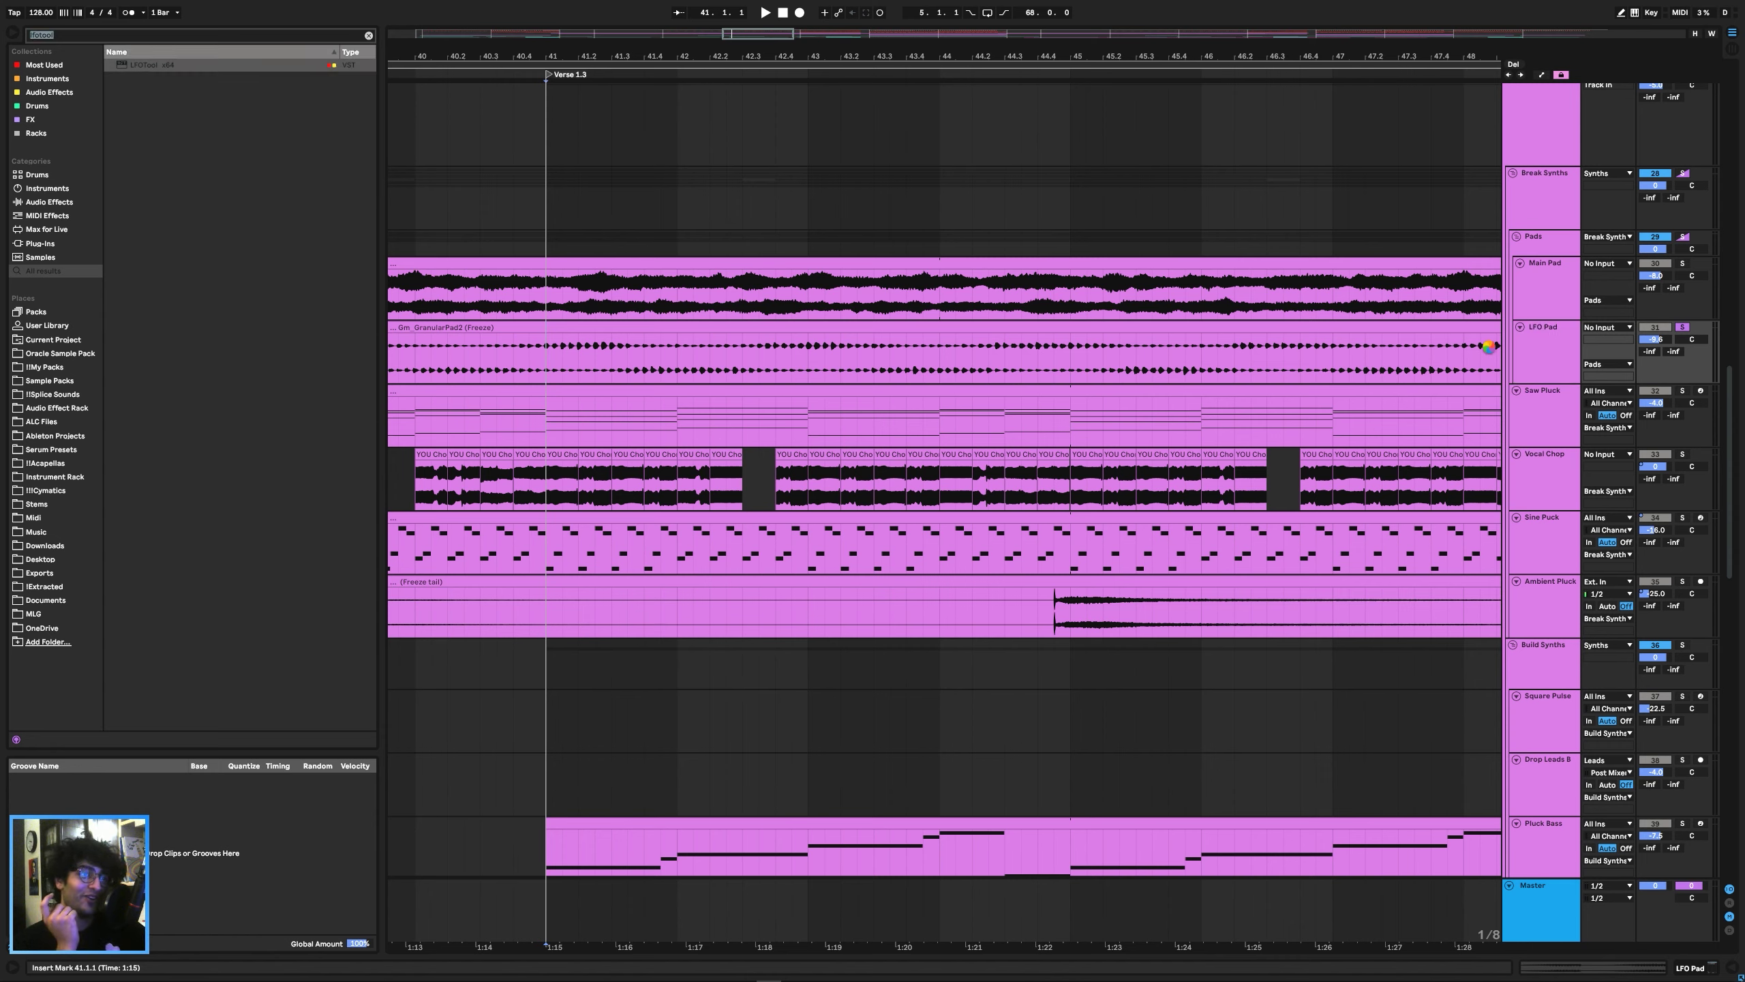
pyautogui.press('Return')
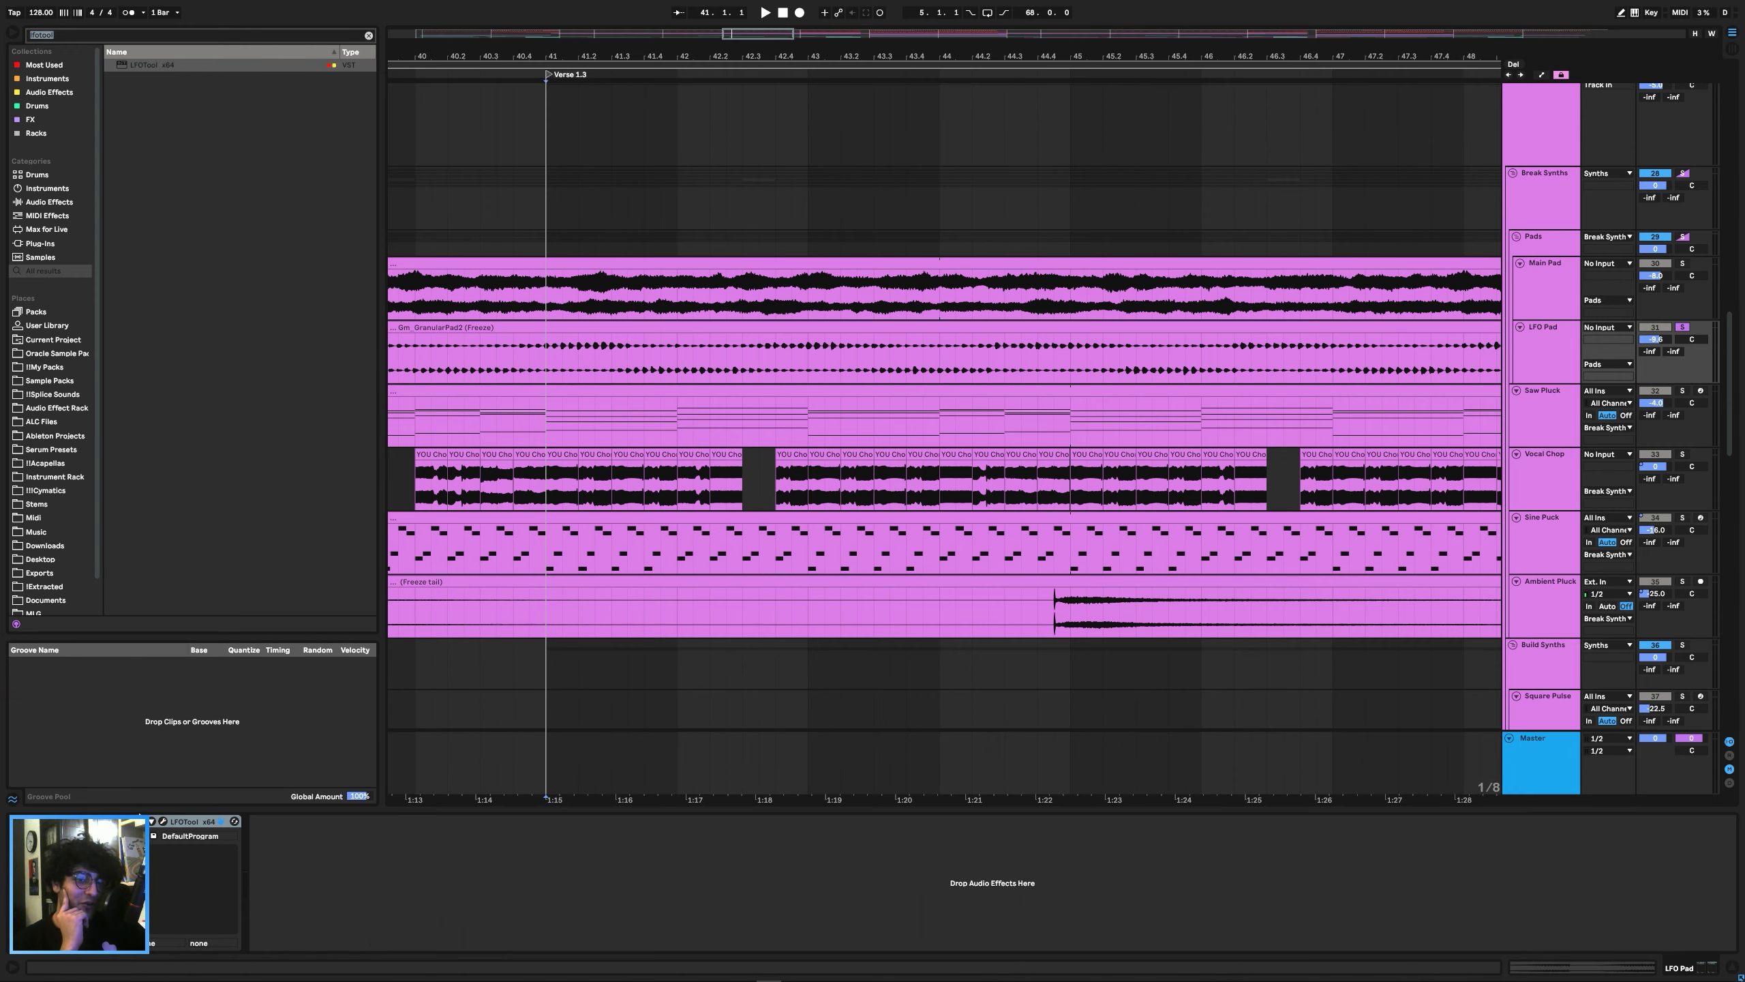
pyautogui.click(195, 822)
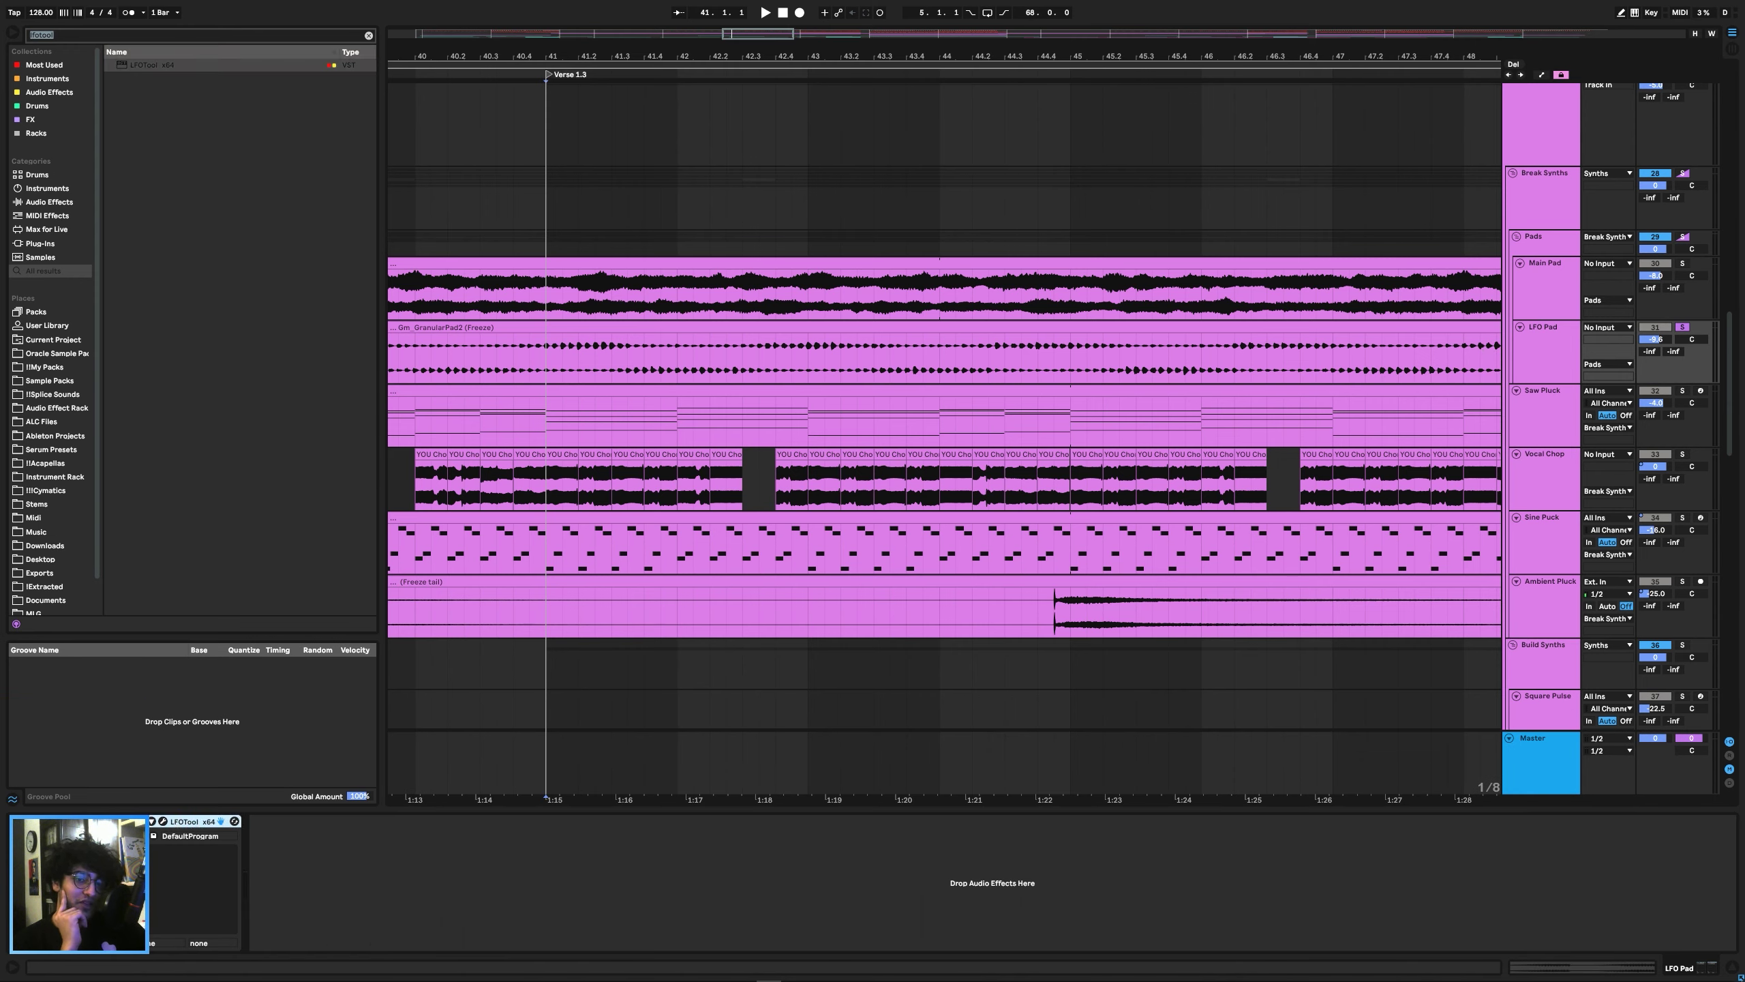
pyautogui.click(162, 820)
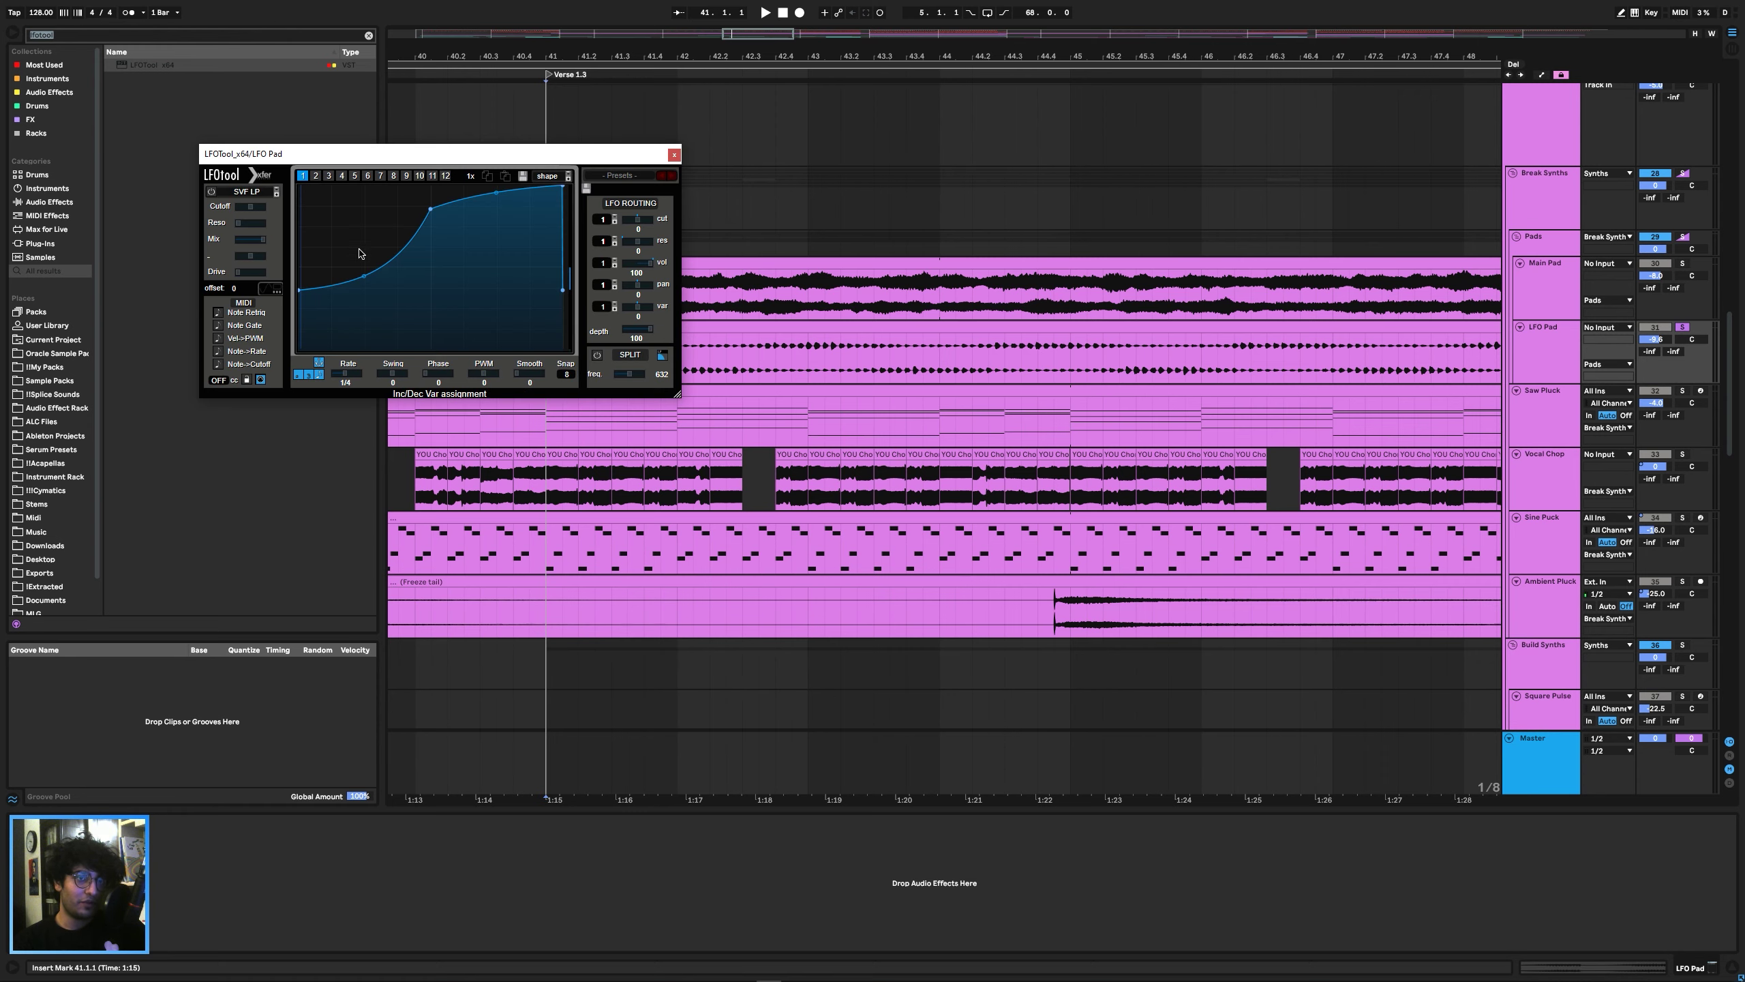
# Reshape the LFOTool curve to fall from maximum to minimum at a 1/16 rate and audition the LFO Pad from Verse 1.3.
pyautogui.moveTo(307, 296); pyautogui.dragTo(300, 186)
pyautogui.moveTo(420, 205); pyautogui.dragTo(420, 292)
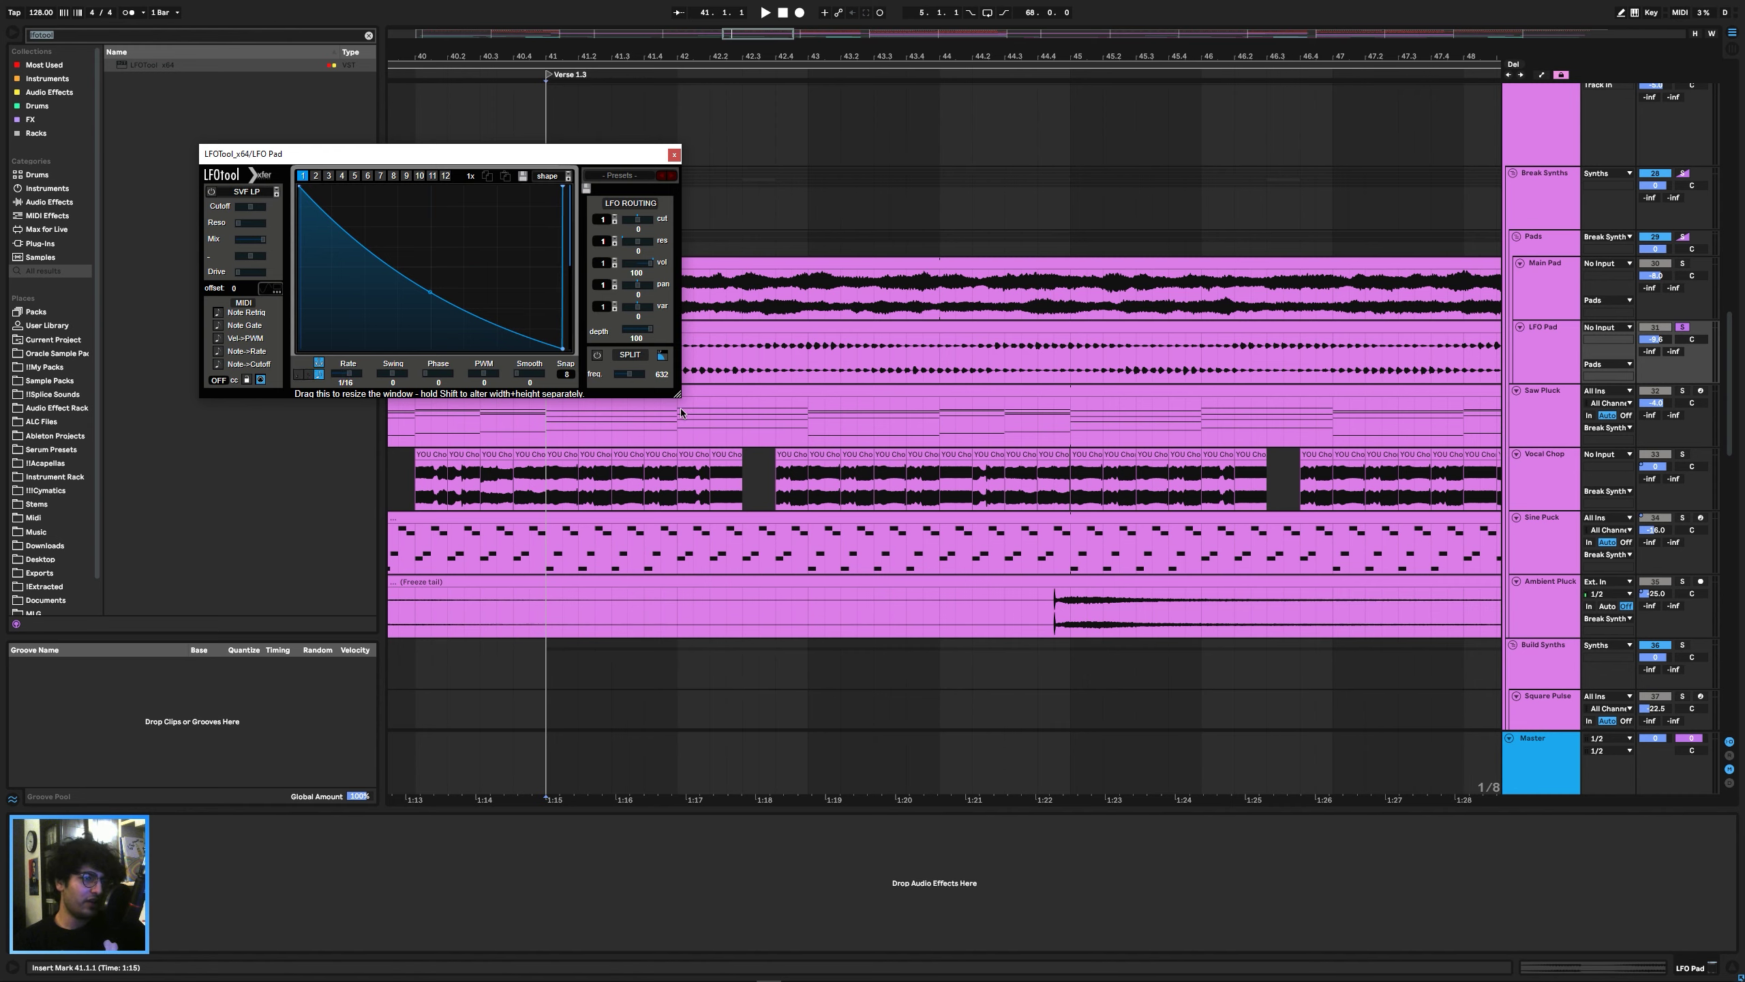
pyautogui.press('space')
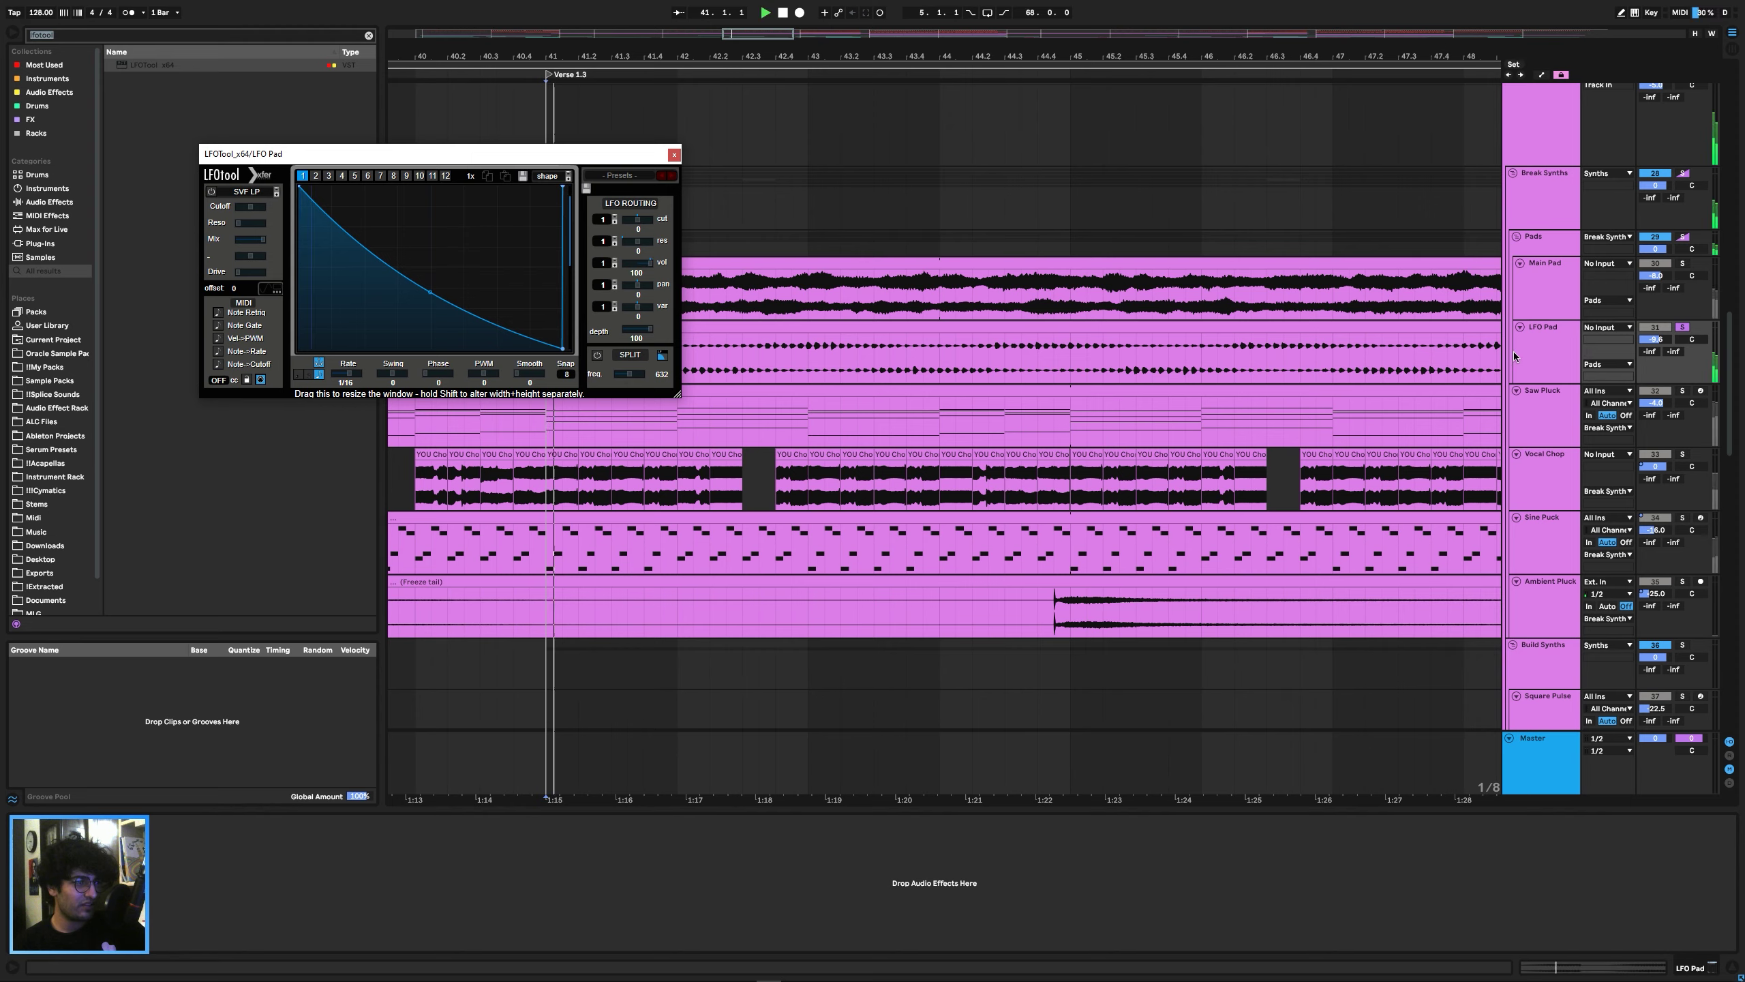
pyautogui.press('space')
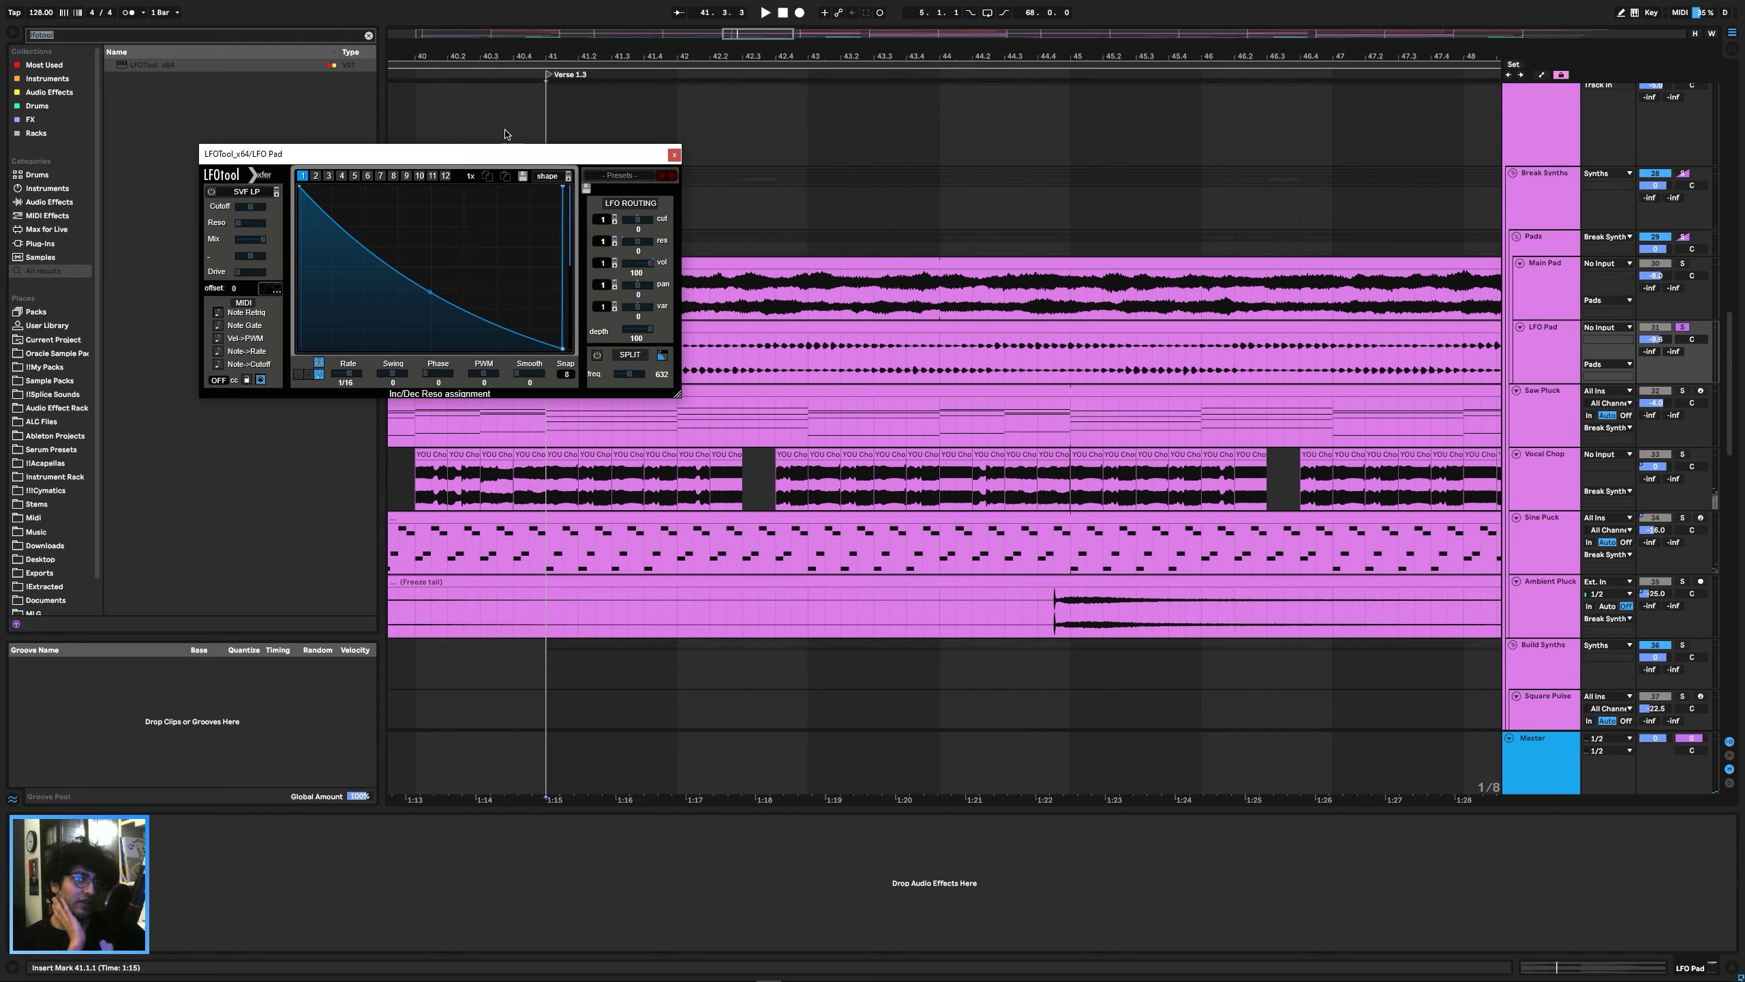
# Move the LFOTool window off the pad clips, hide it and audition the soloed LFO Pad again.
pyautogui.moveTo(514, 153); pyautogui.dragTo(841, 426)
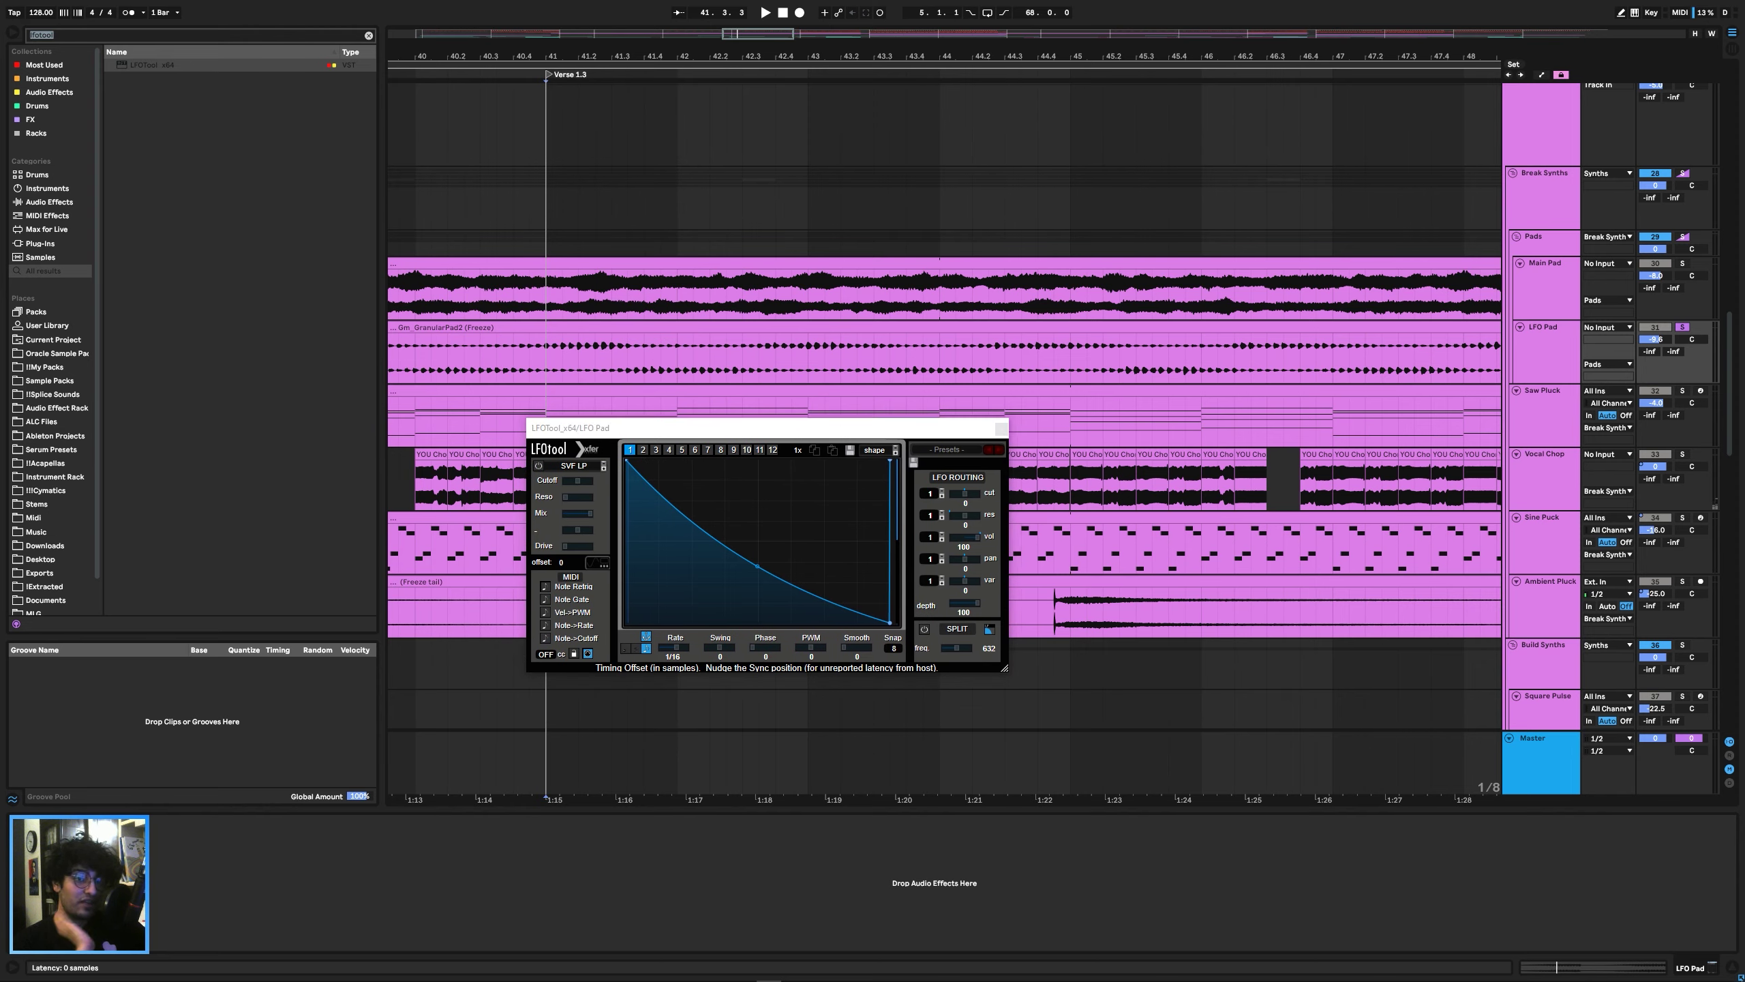
pyautogui.hotkey('ctrl', 'alt', 'p')
pyautogui.press('space')
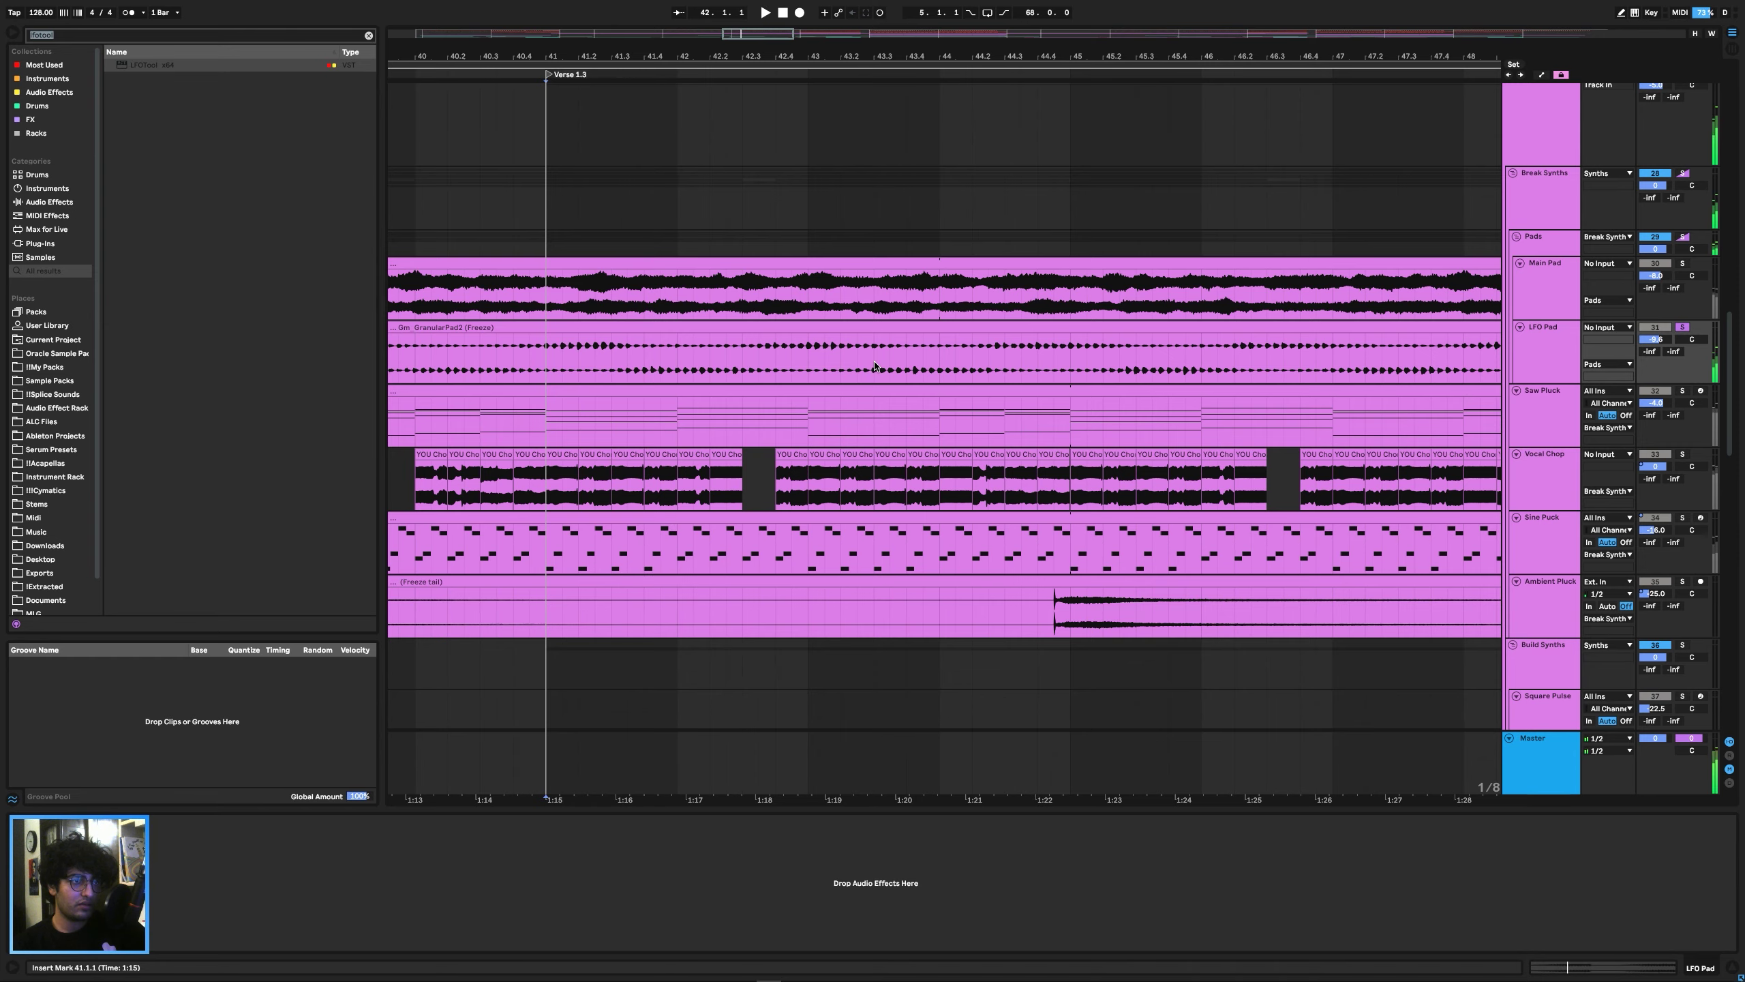
pyautogui.press('space')
# Solo the Drop Leads BUILD track in the Build Synths group and set the playhead to the start of Build 1.
pyautogui.scroll(-3, 874, 365)
pyautogui.scroll(-15, 1093, 306)
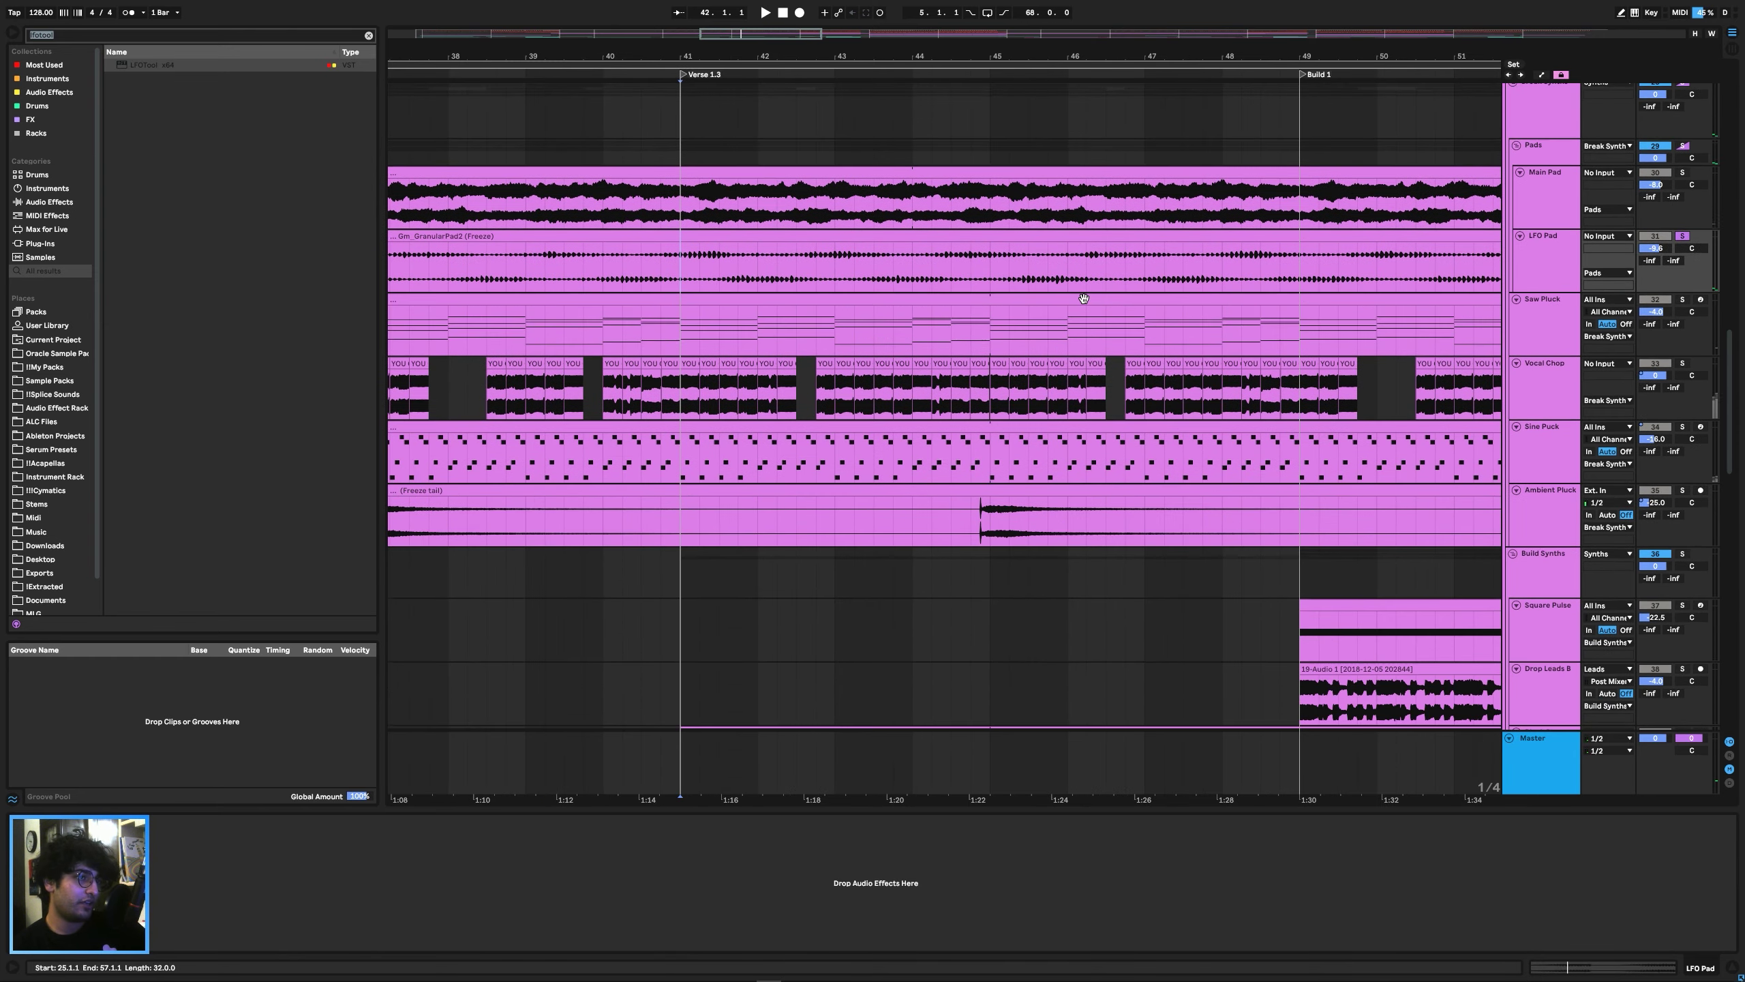
pyautogui.scroll(-4, 1092, 330)
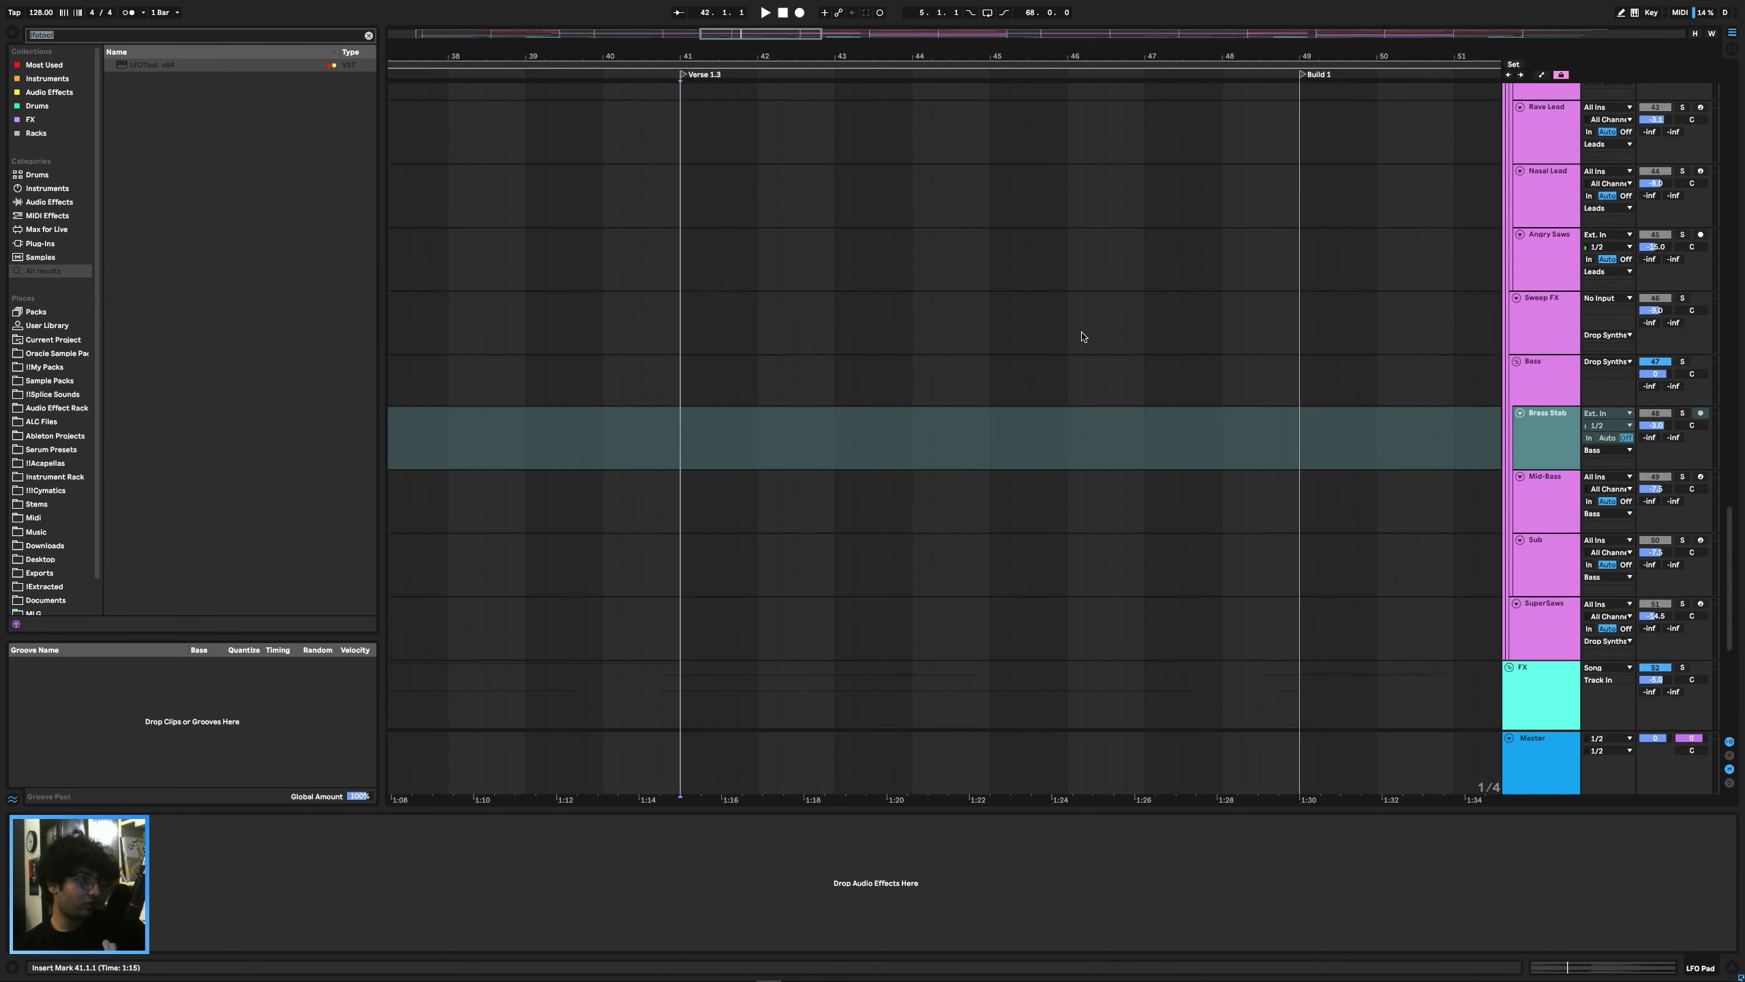
pyautogui.scroll(12, 1111, 343)
pyautogui.scroll(3, 1255, 291)
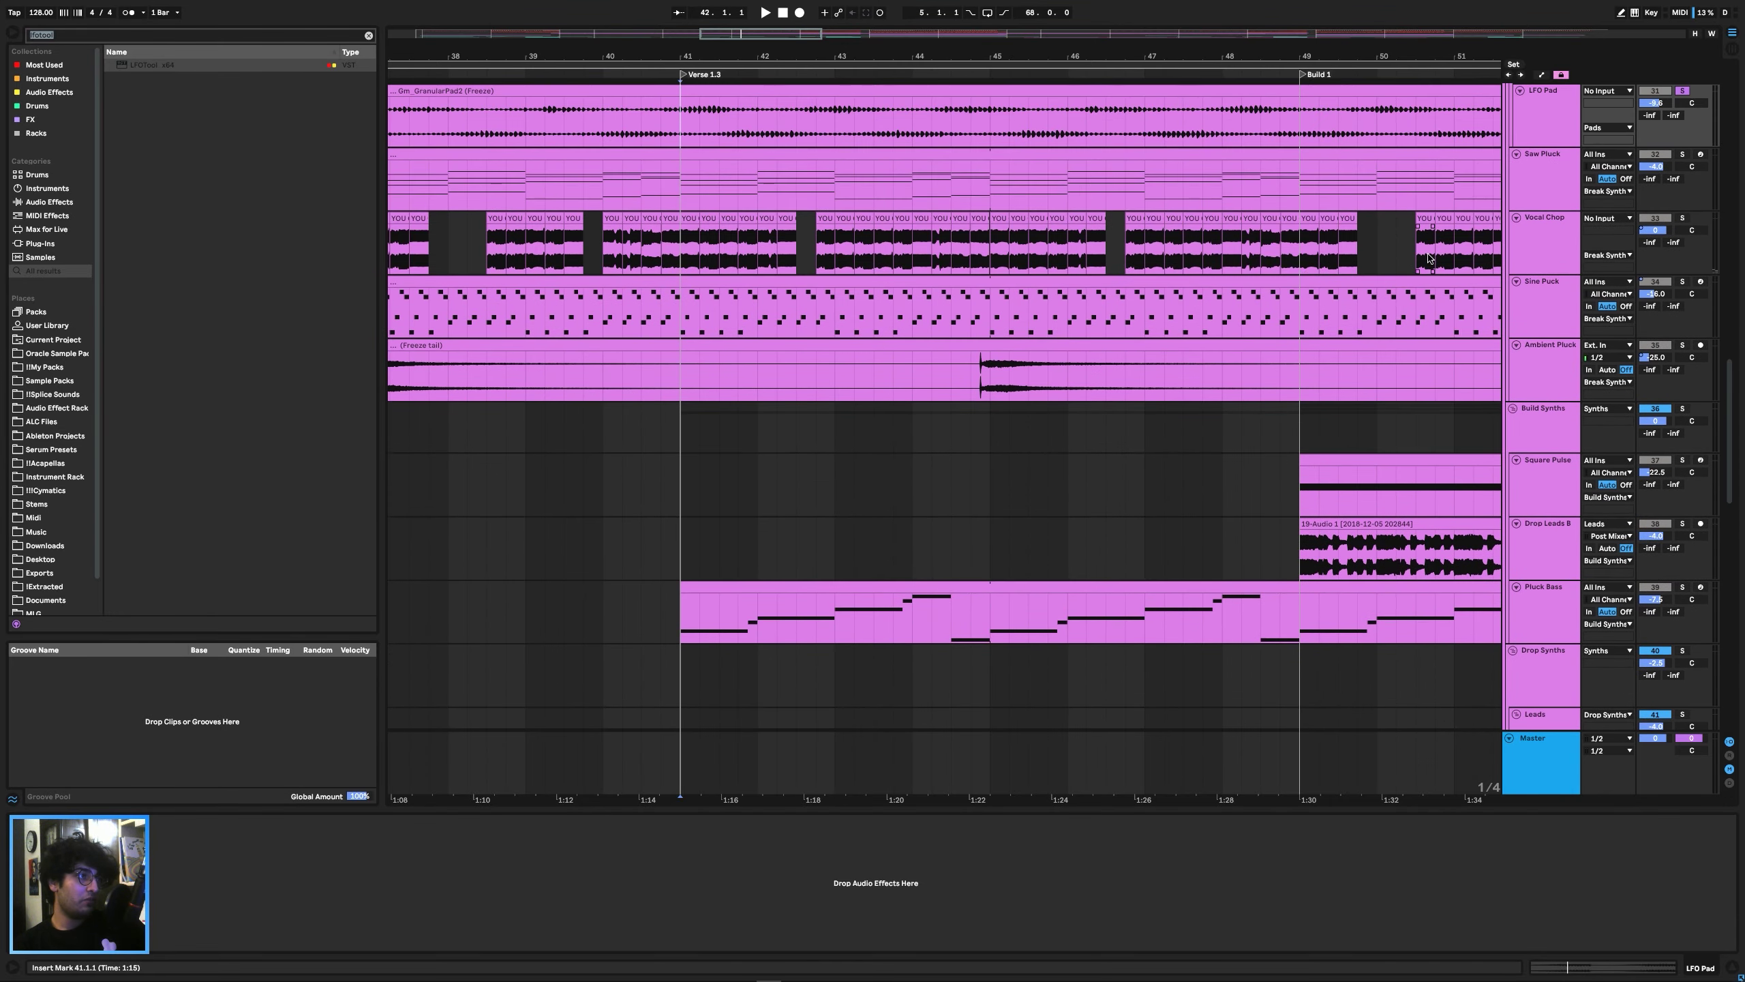
pyautogui.hscroll(8, 1031, 337)
pyautogui.click(827, 641)
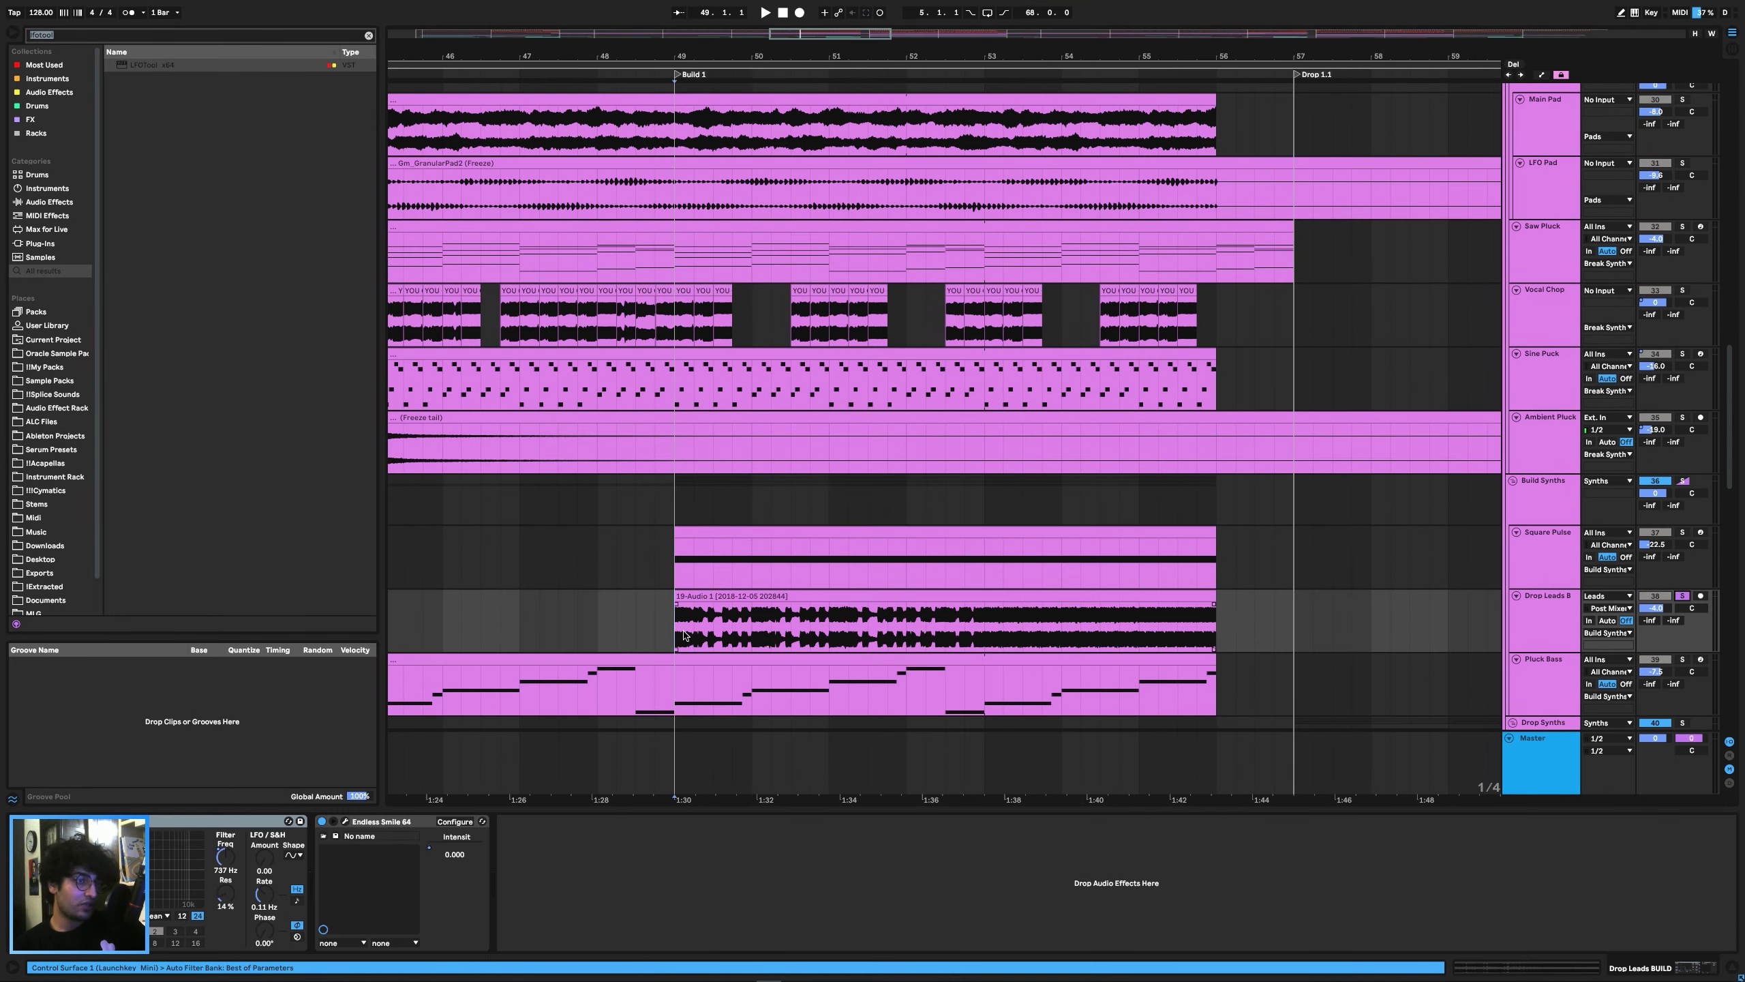
# Select the Drop Leads BUILD clip from 49.1.1 to 56.1.1 and audition it from 53.1.1.
pyautogui.moveTo(684, 636); pyautogui.dragTo(1213, 634)
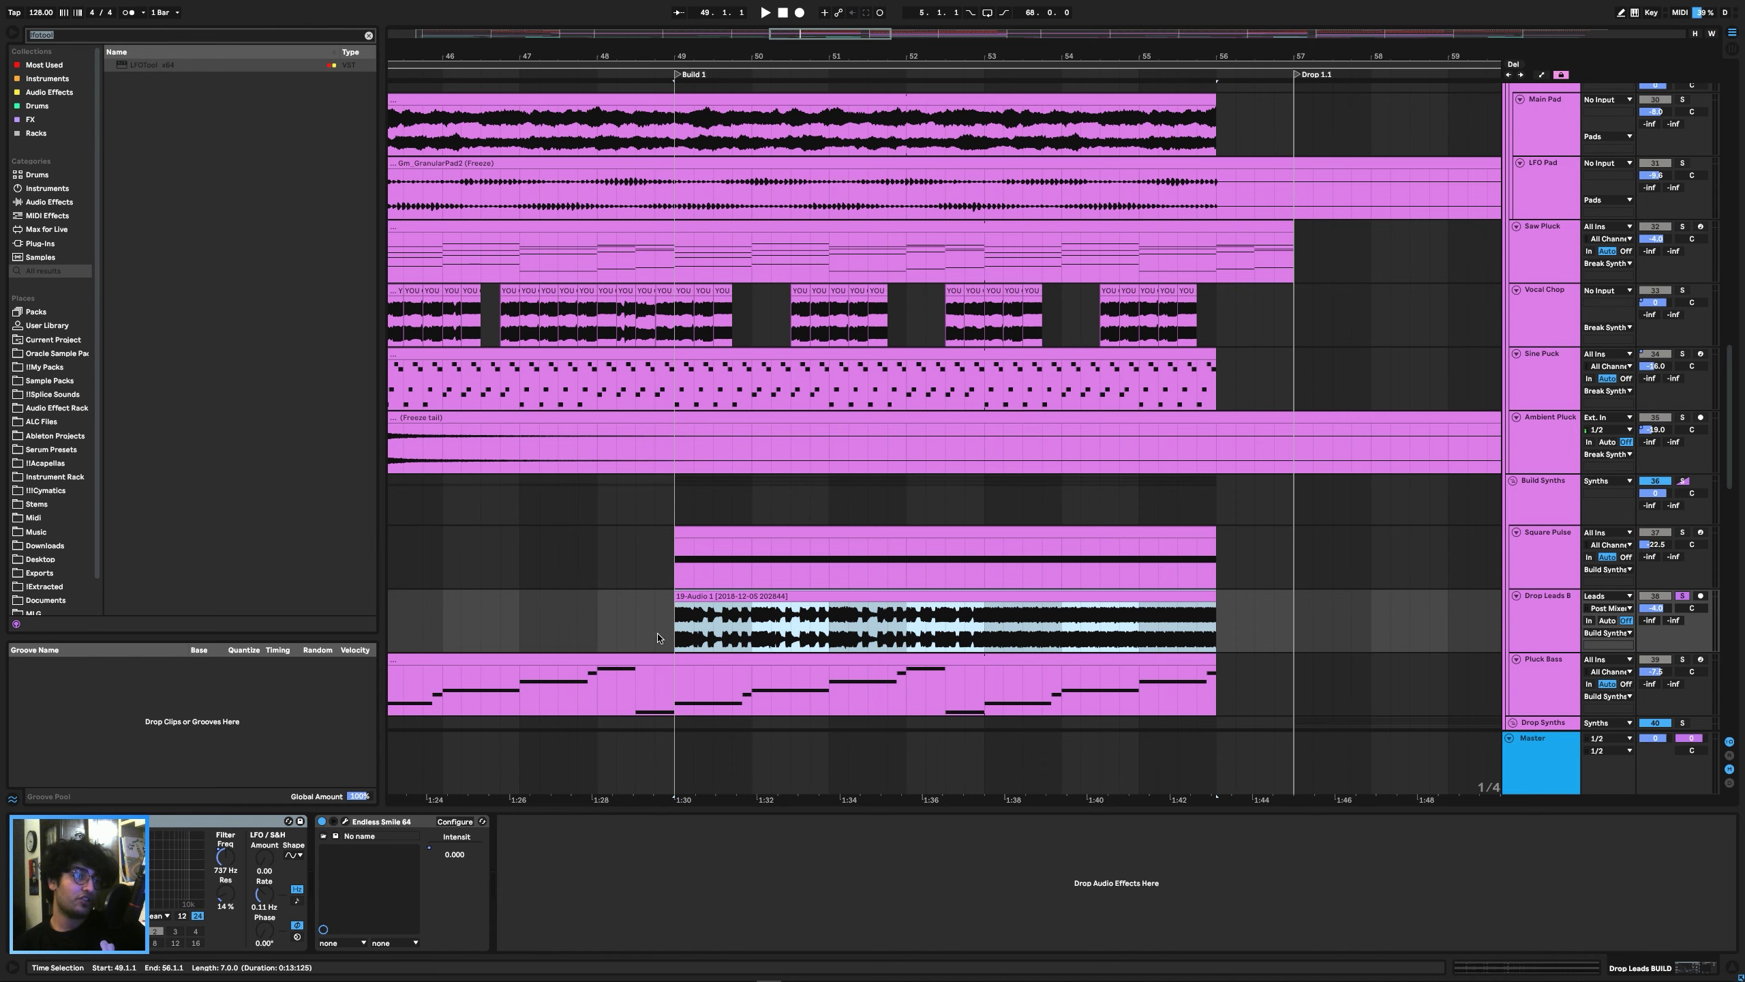
pyautogui.moveTo(660, 636); pyautogui.dragTo(1225, 626)
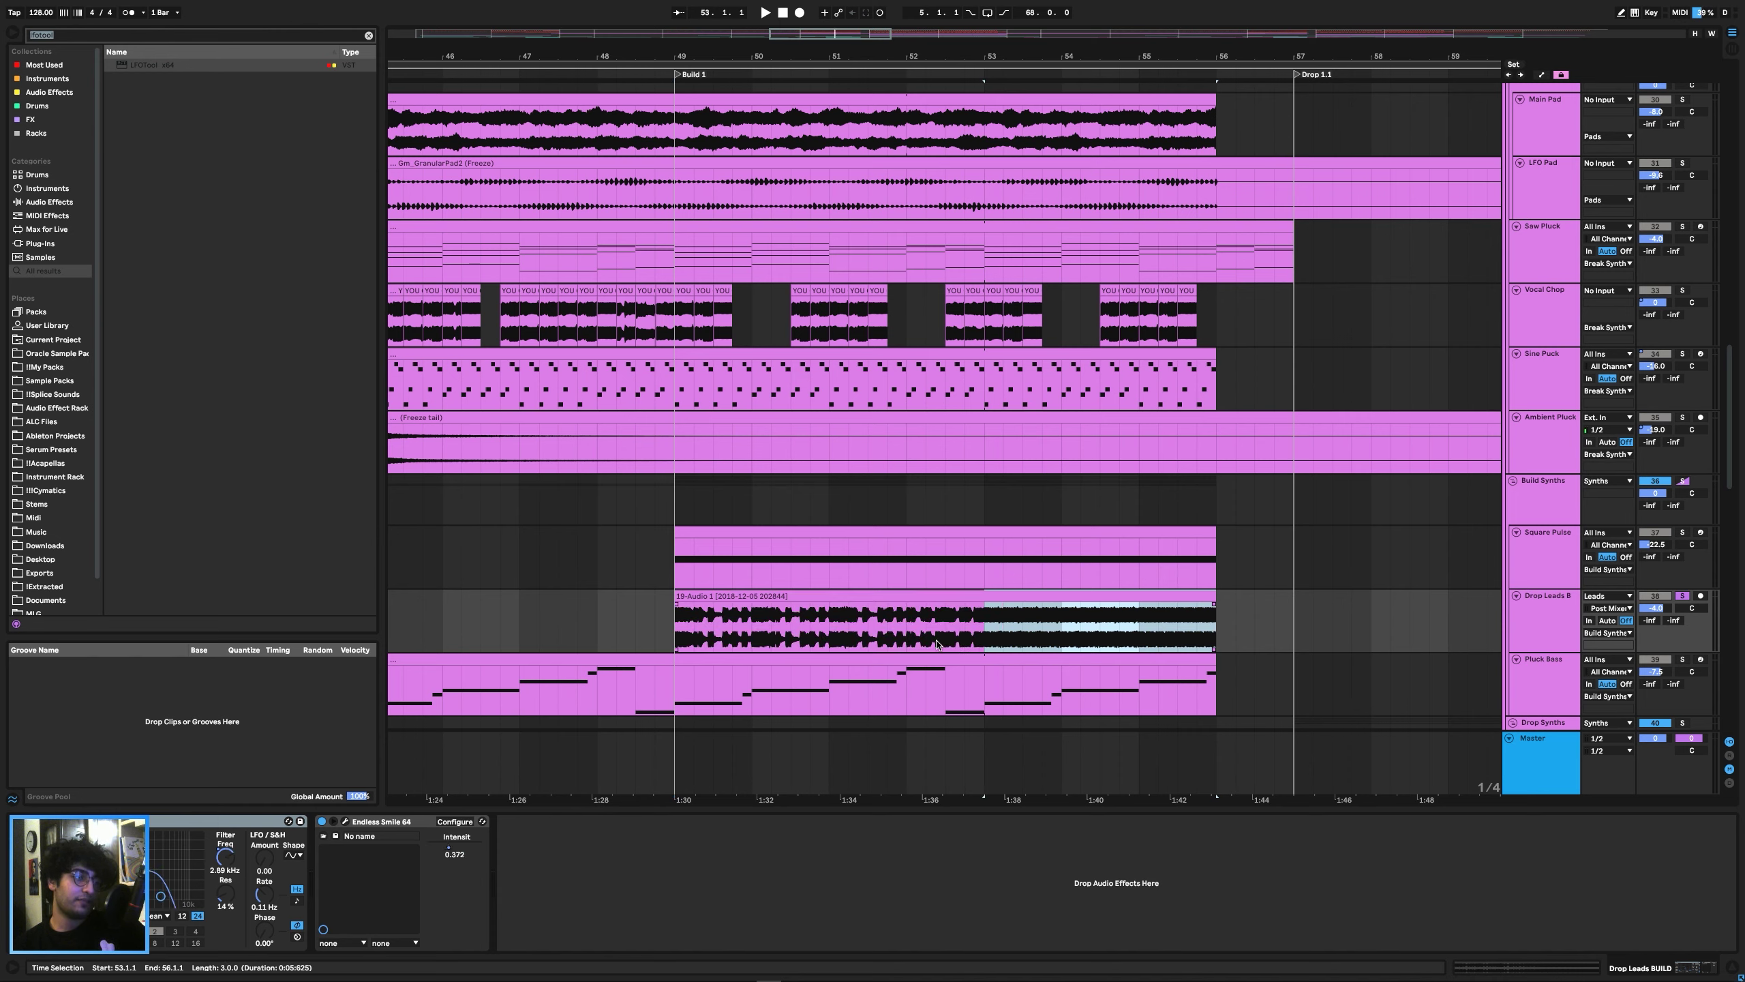
pyautogui.click(981, 626)
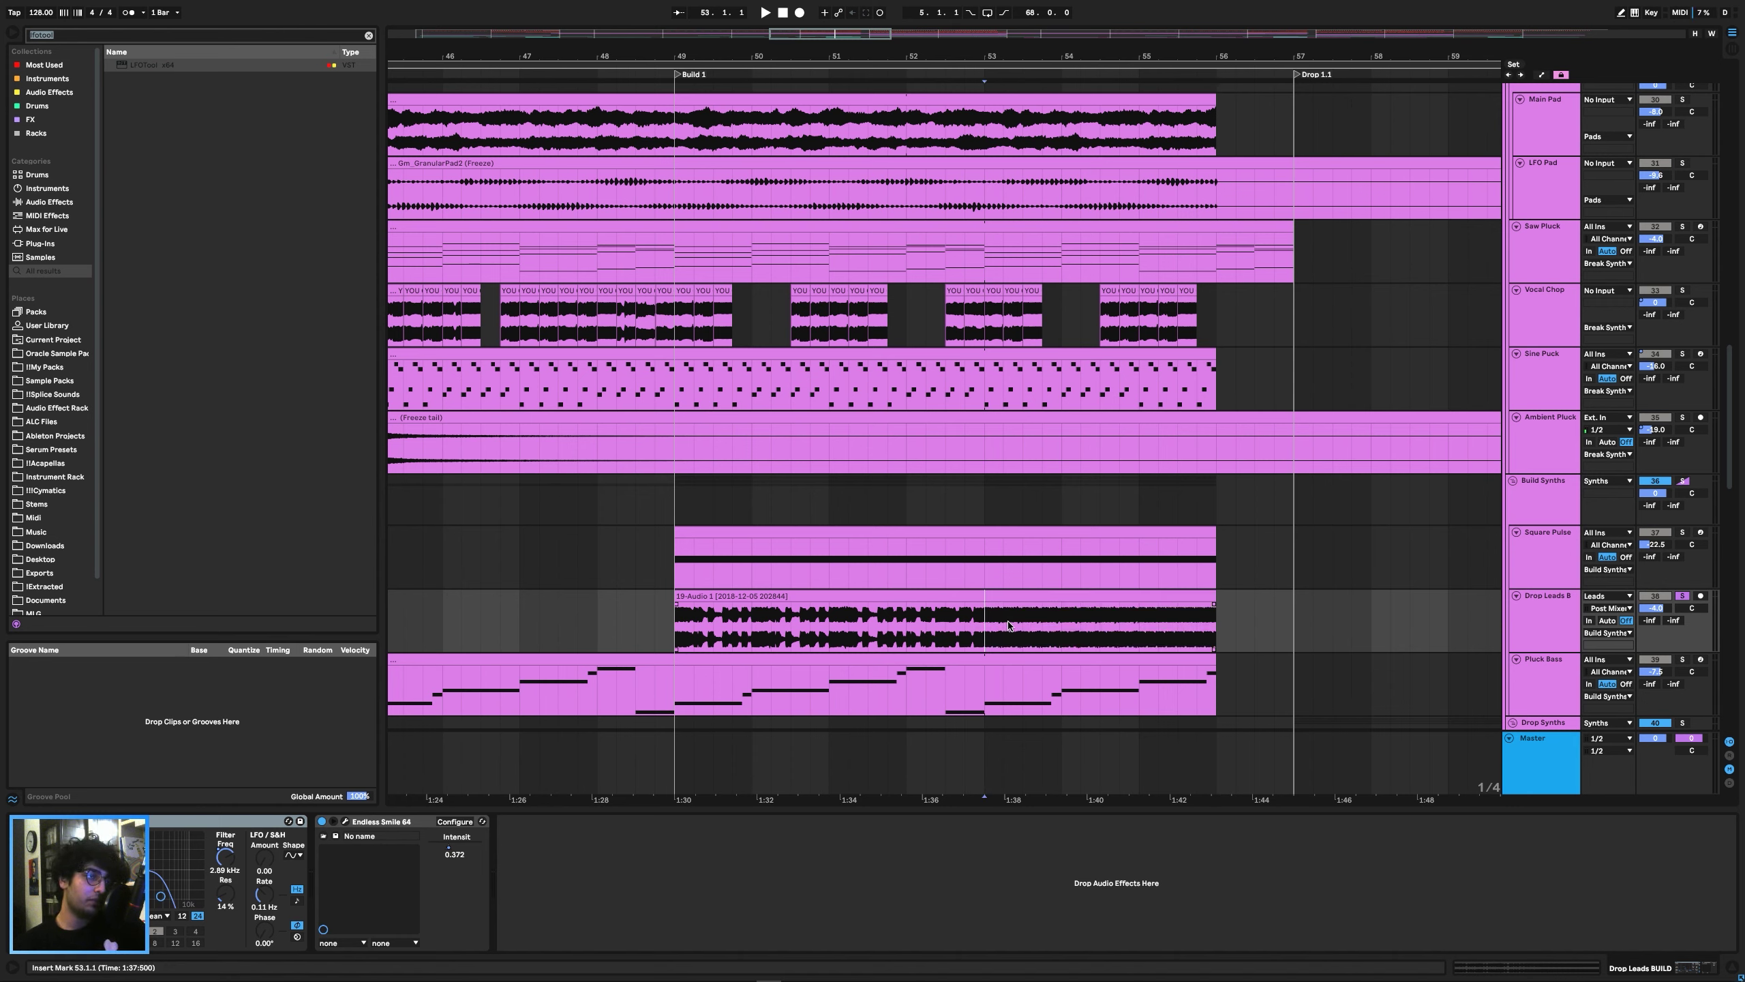
pyautogui.press('space')
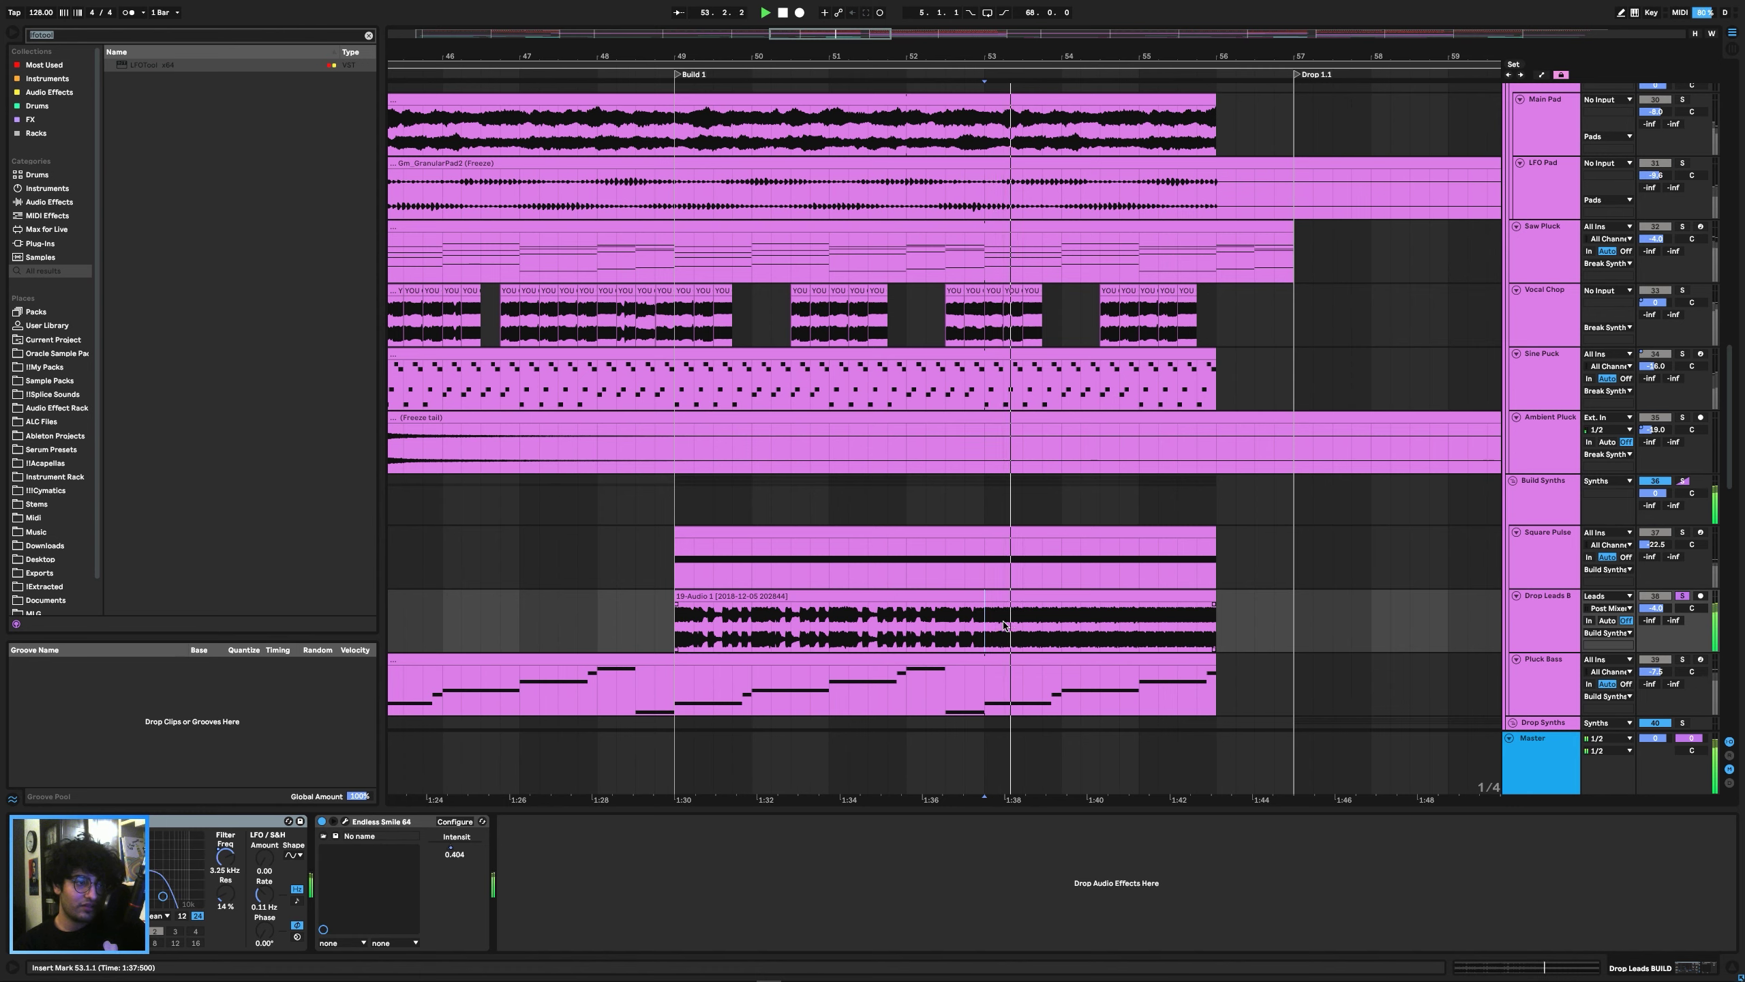
pyautogui.press('space')
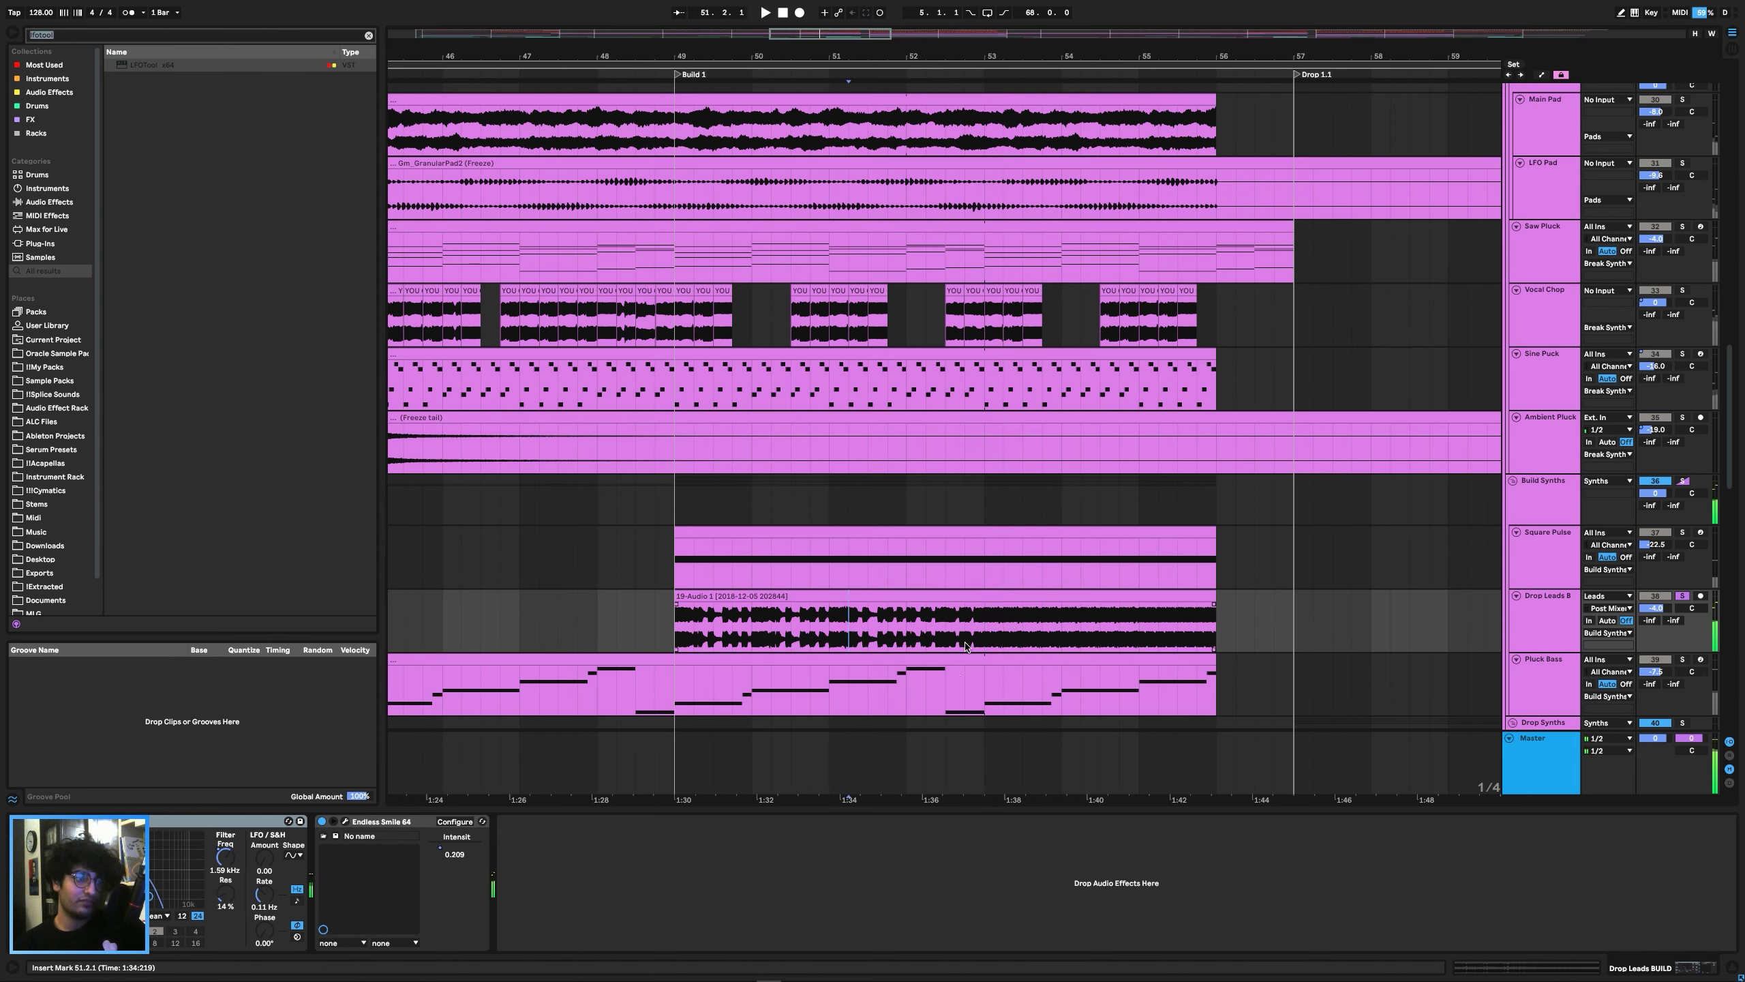
pyautogui.click(927, 622)
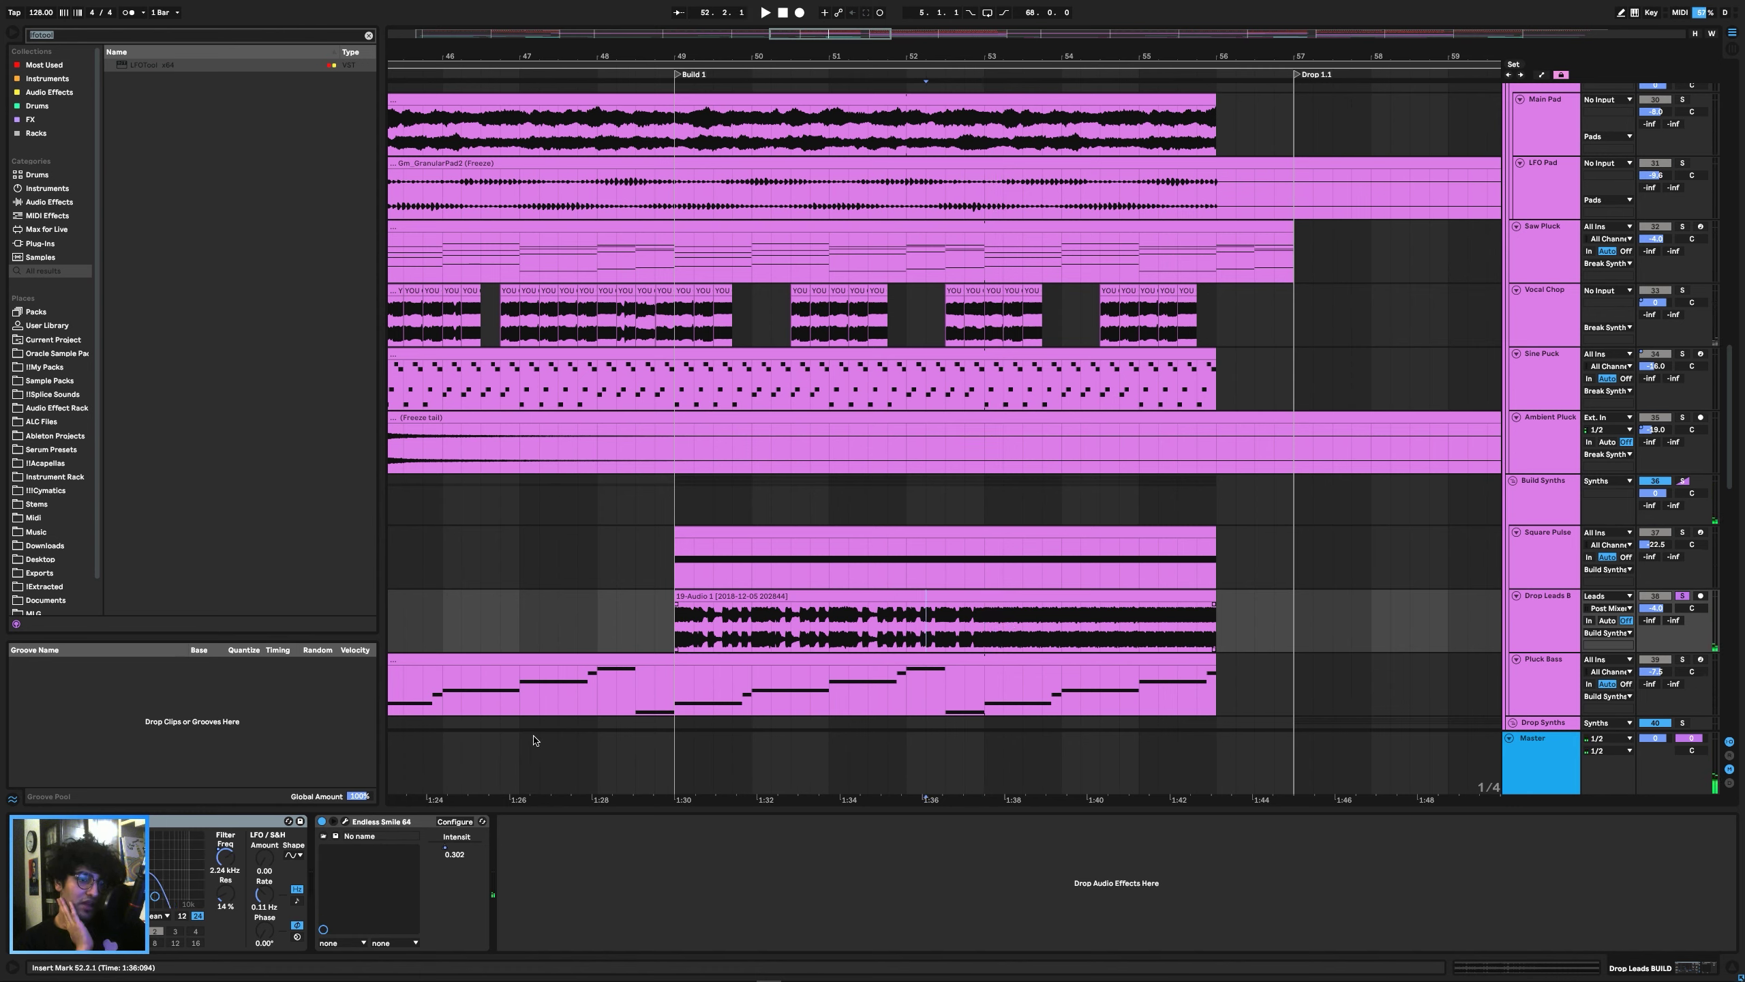
# Show the Endless Smile Intensity automation on Drop Leads BUILD and select its ramp from 49.1.1 to 56.1.1.
pyautogui.rightClick(447, 852)
pyautogui.click(473, 856)
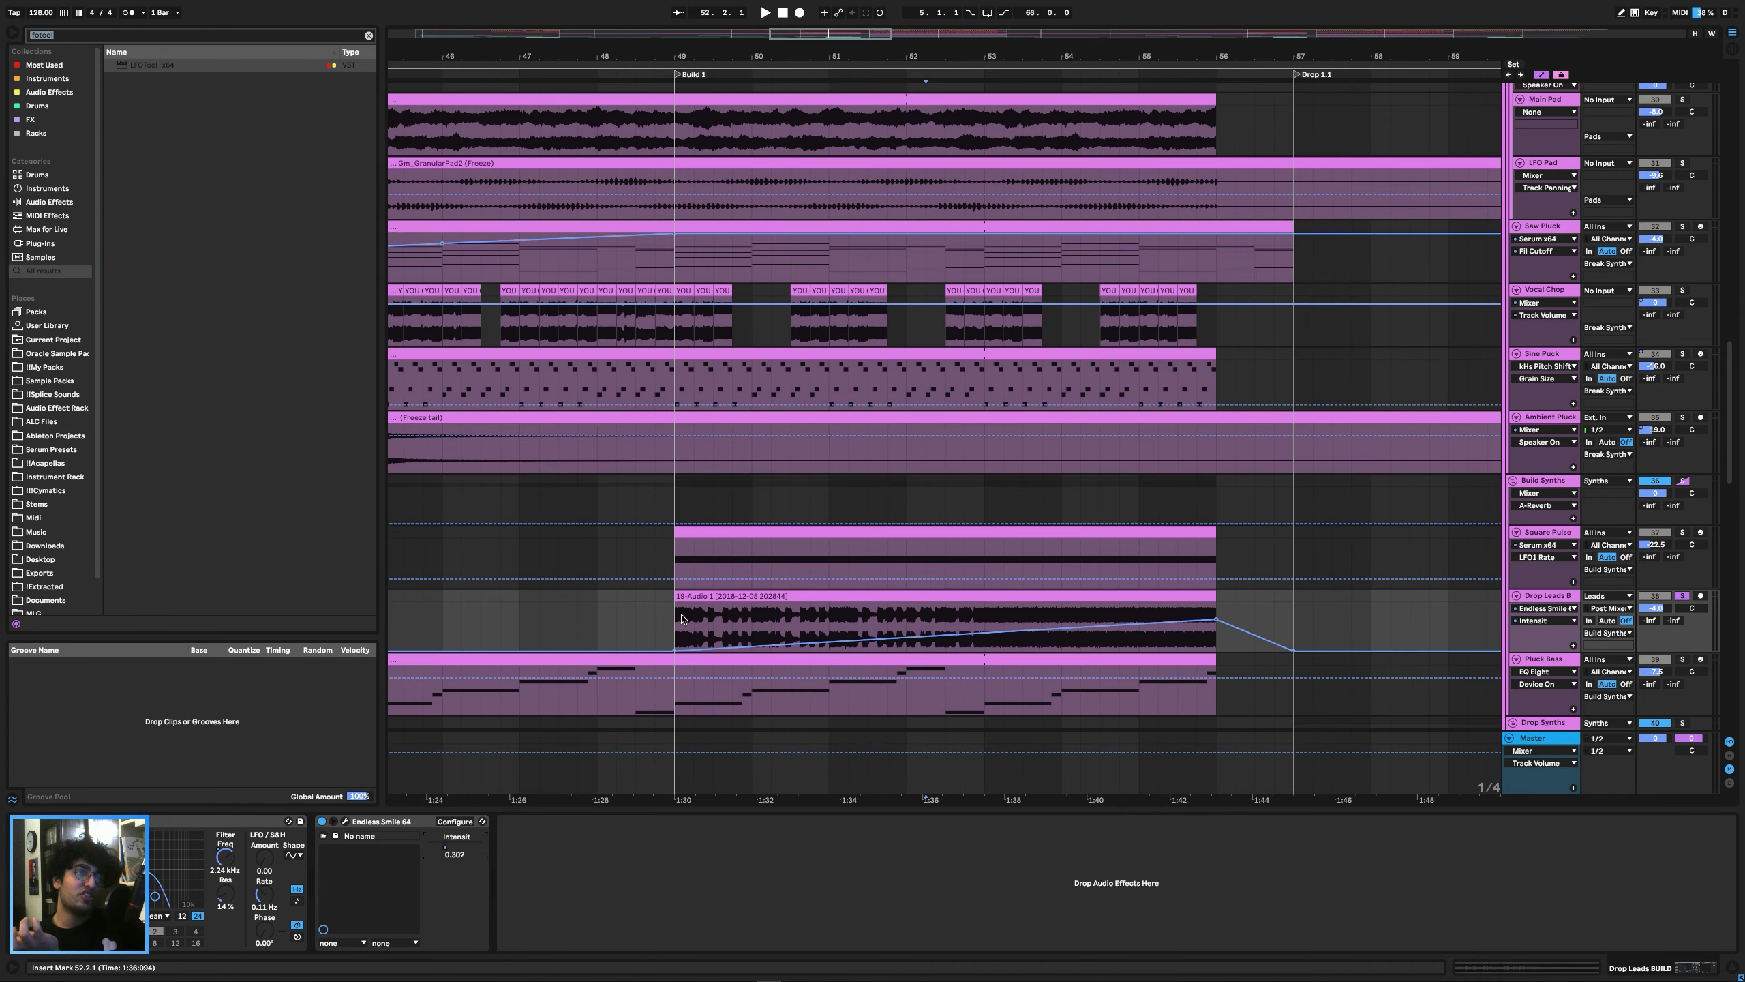
pyautogui.click(1275, 598)
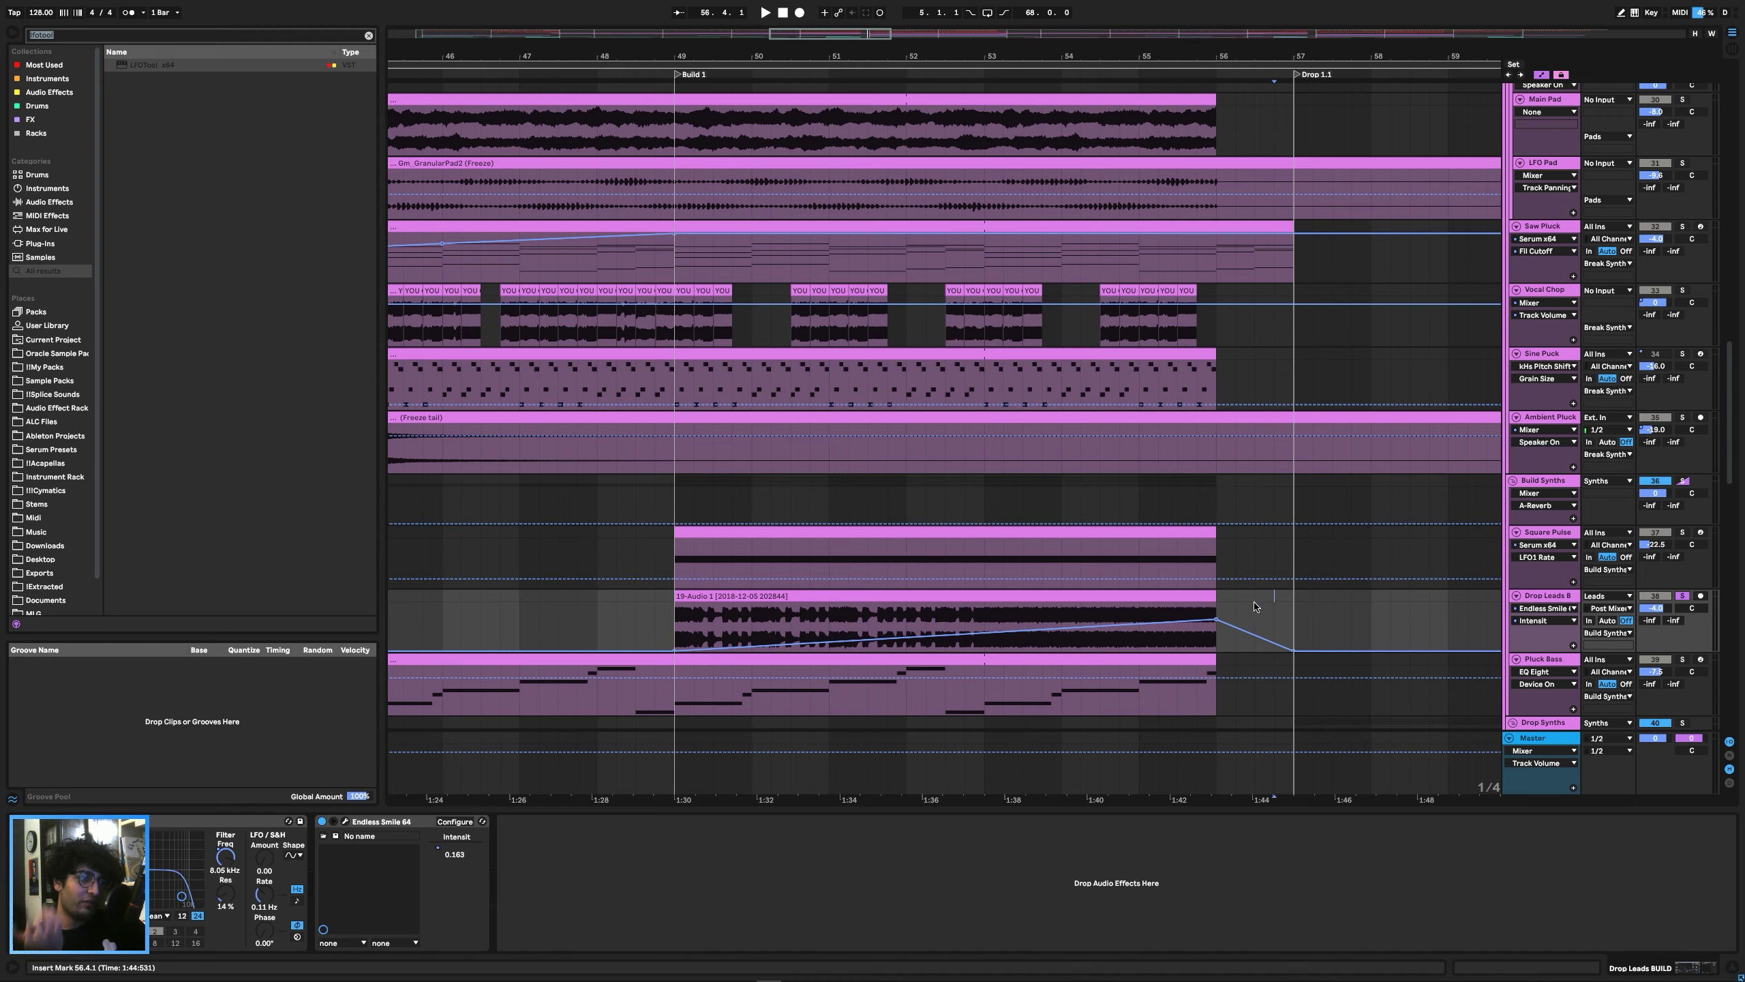
pyautogui.moveTo(1218, 611); pyautogui.dragTo(675, 614)
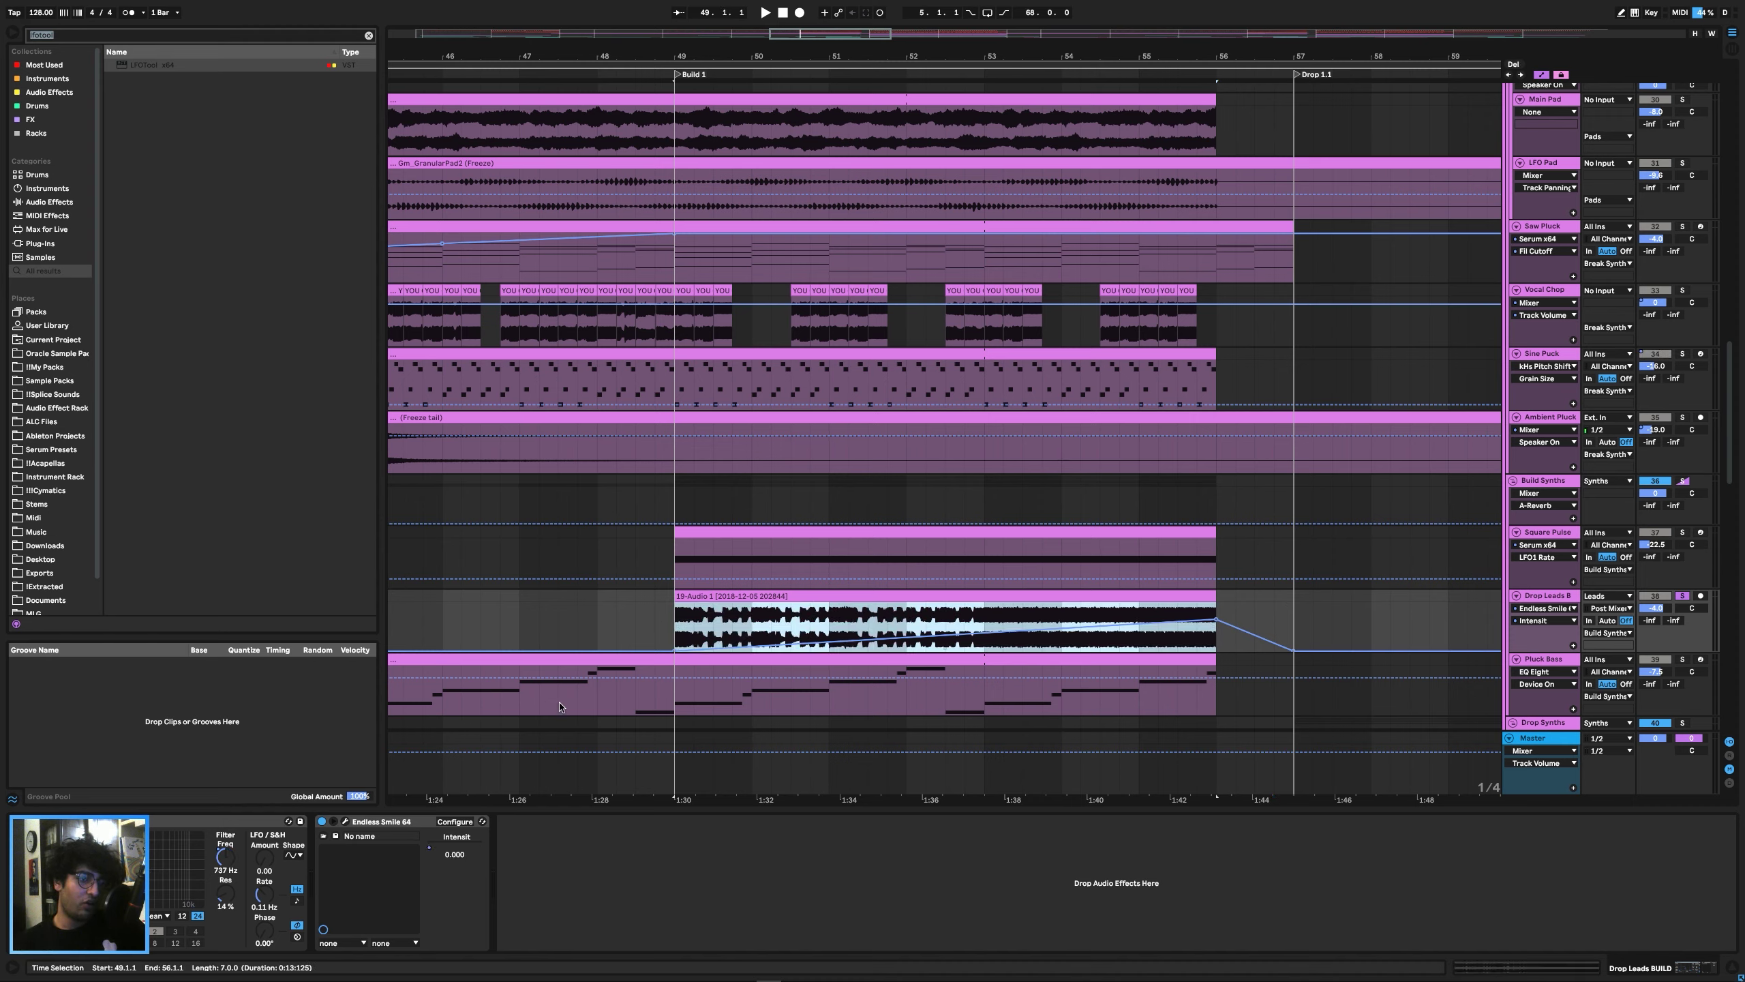
# Try raising the Endless Smile intensity to its maximum, close the plug-in and re-enable the overridden automation.
pyautogui.click(345, 821)
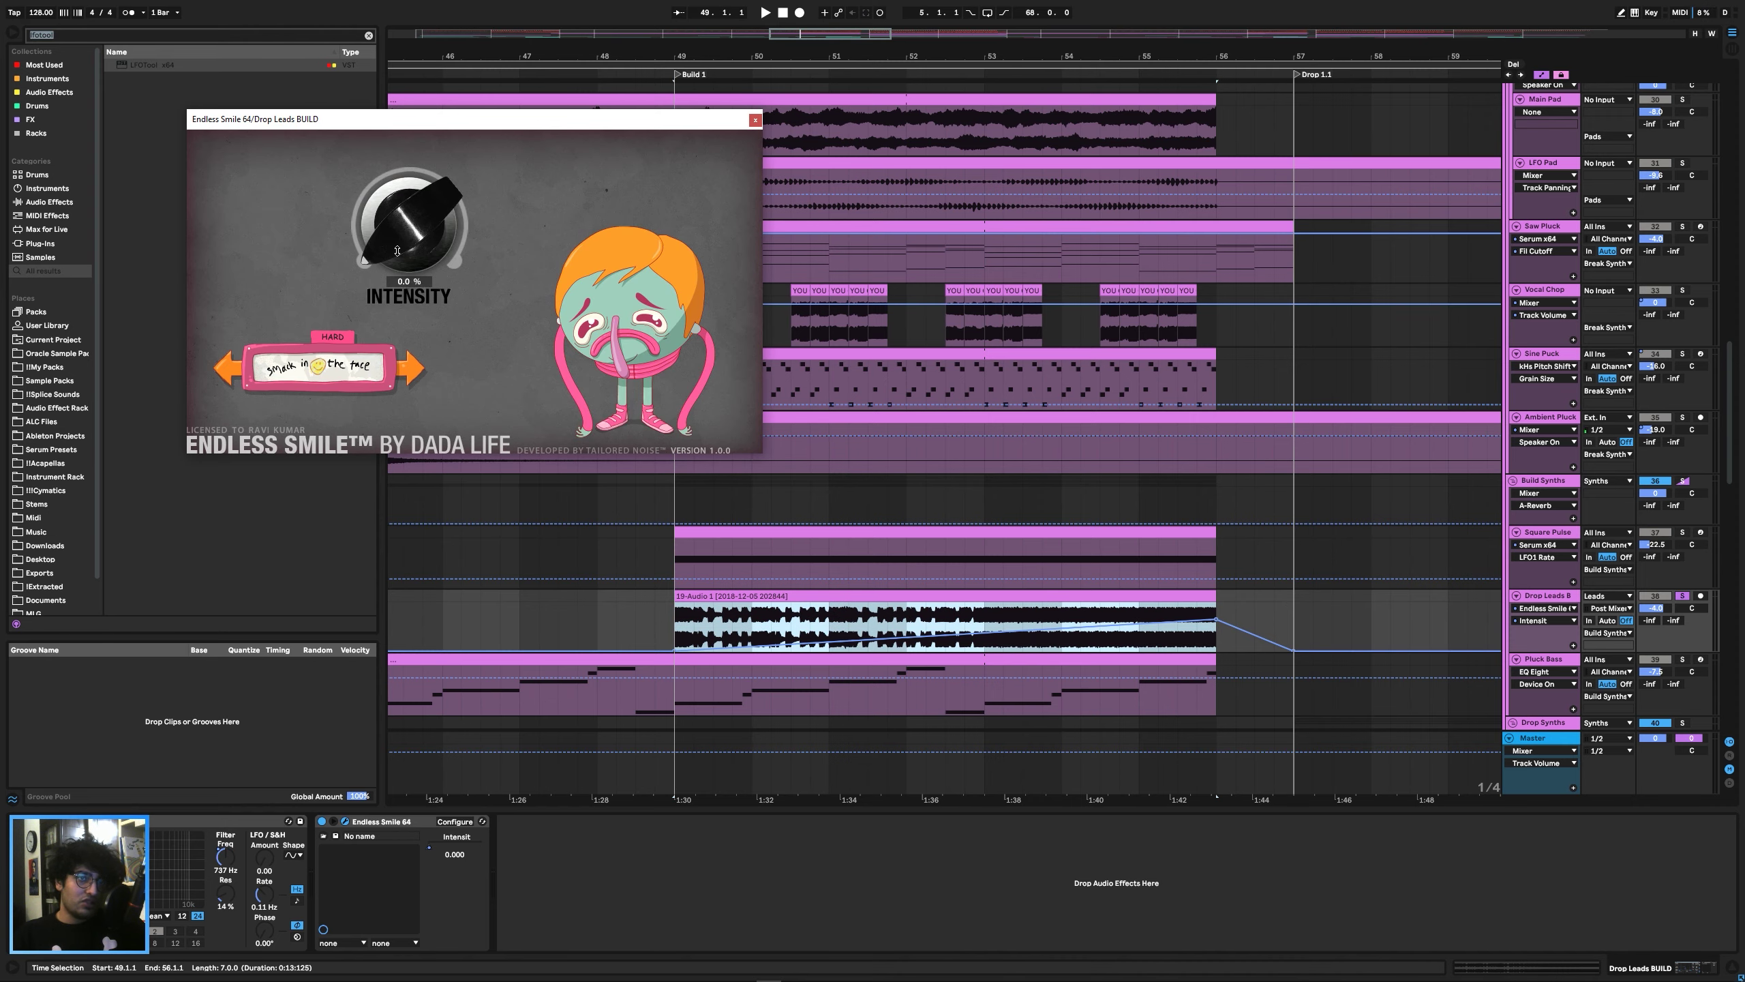
pyautogui.moveTo(397, 251); pyautogui.dragTo(502, 69)
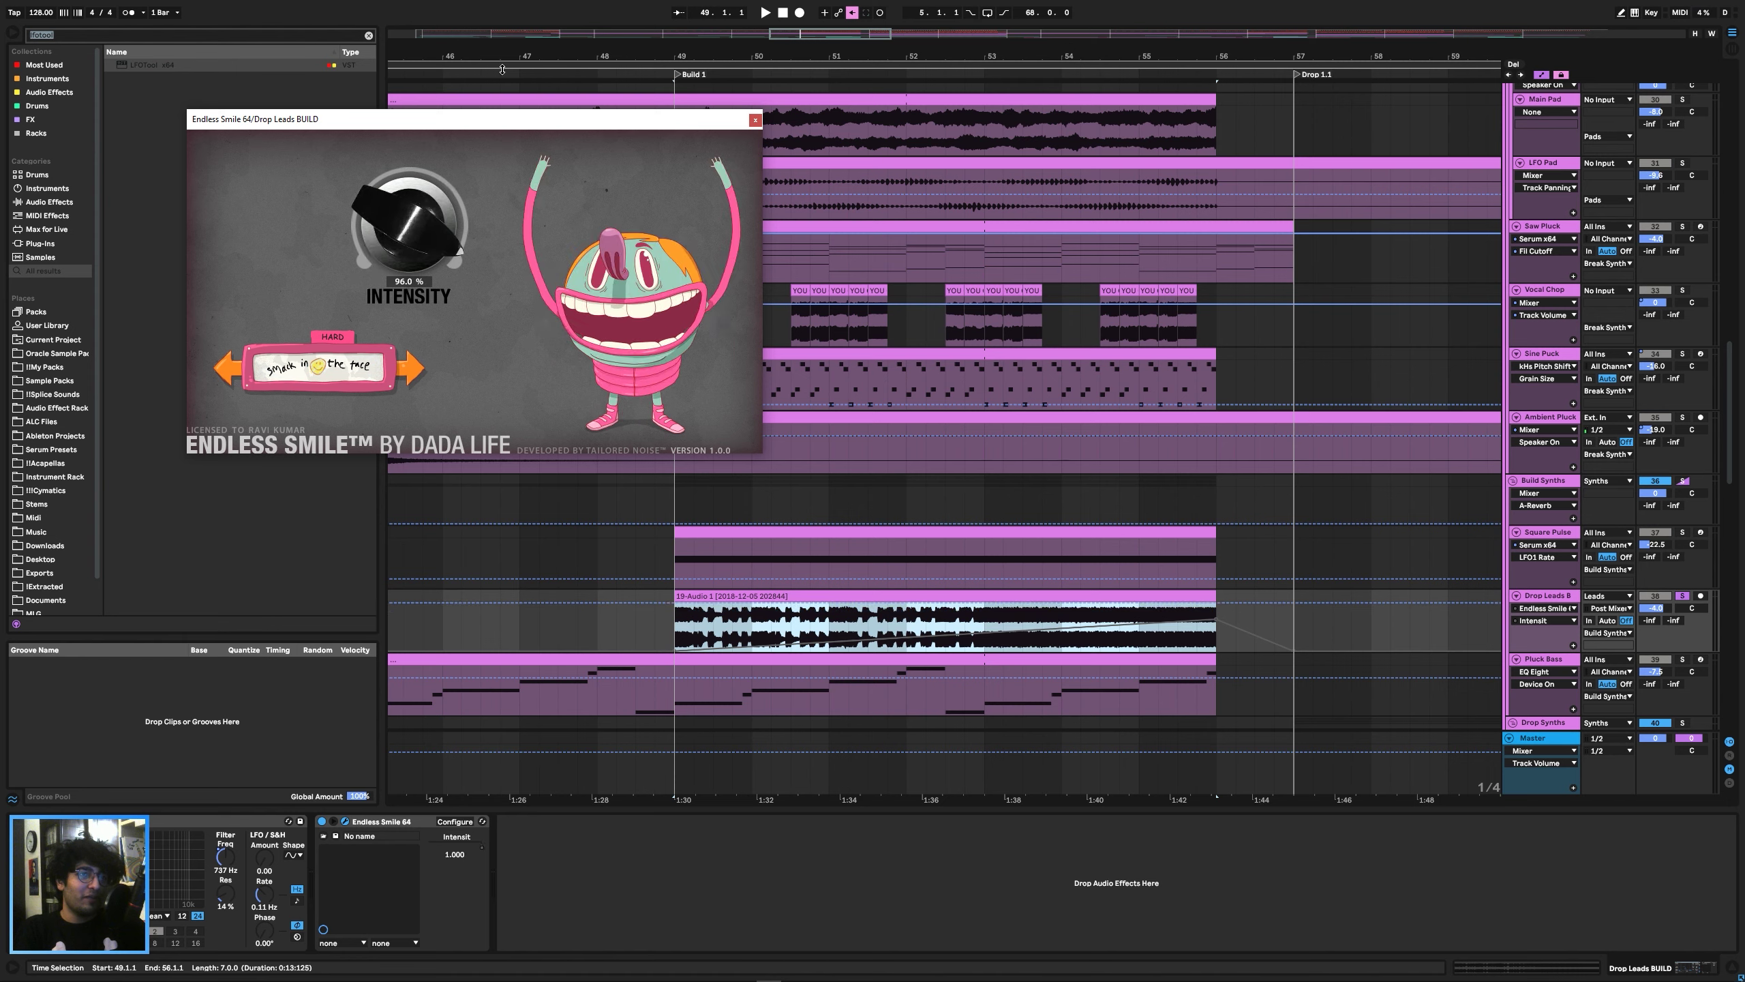
pyautogui.click(755, 119)
pyautogui.click(852, 12)
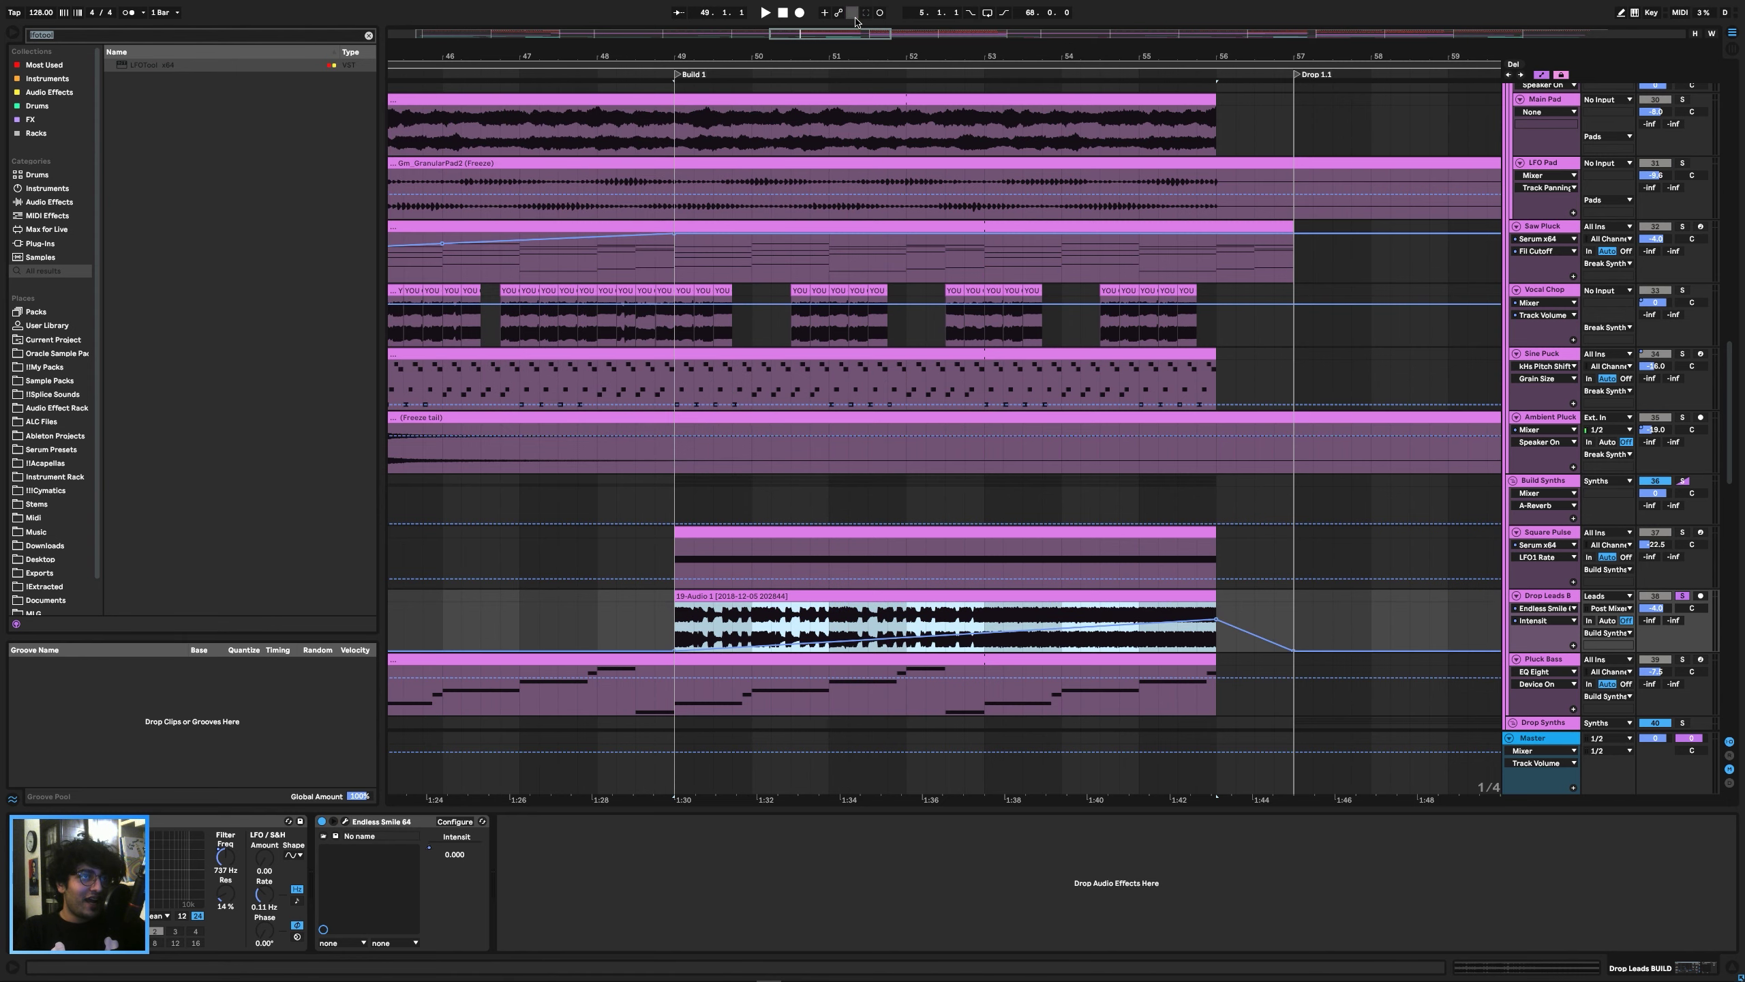
# Mark the end of the Intensity automation at 57.1.1, hide the automation lanes and review the drum and break synth tracks.
pyautogui.scroll(-3, 973, 362)
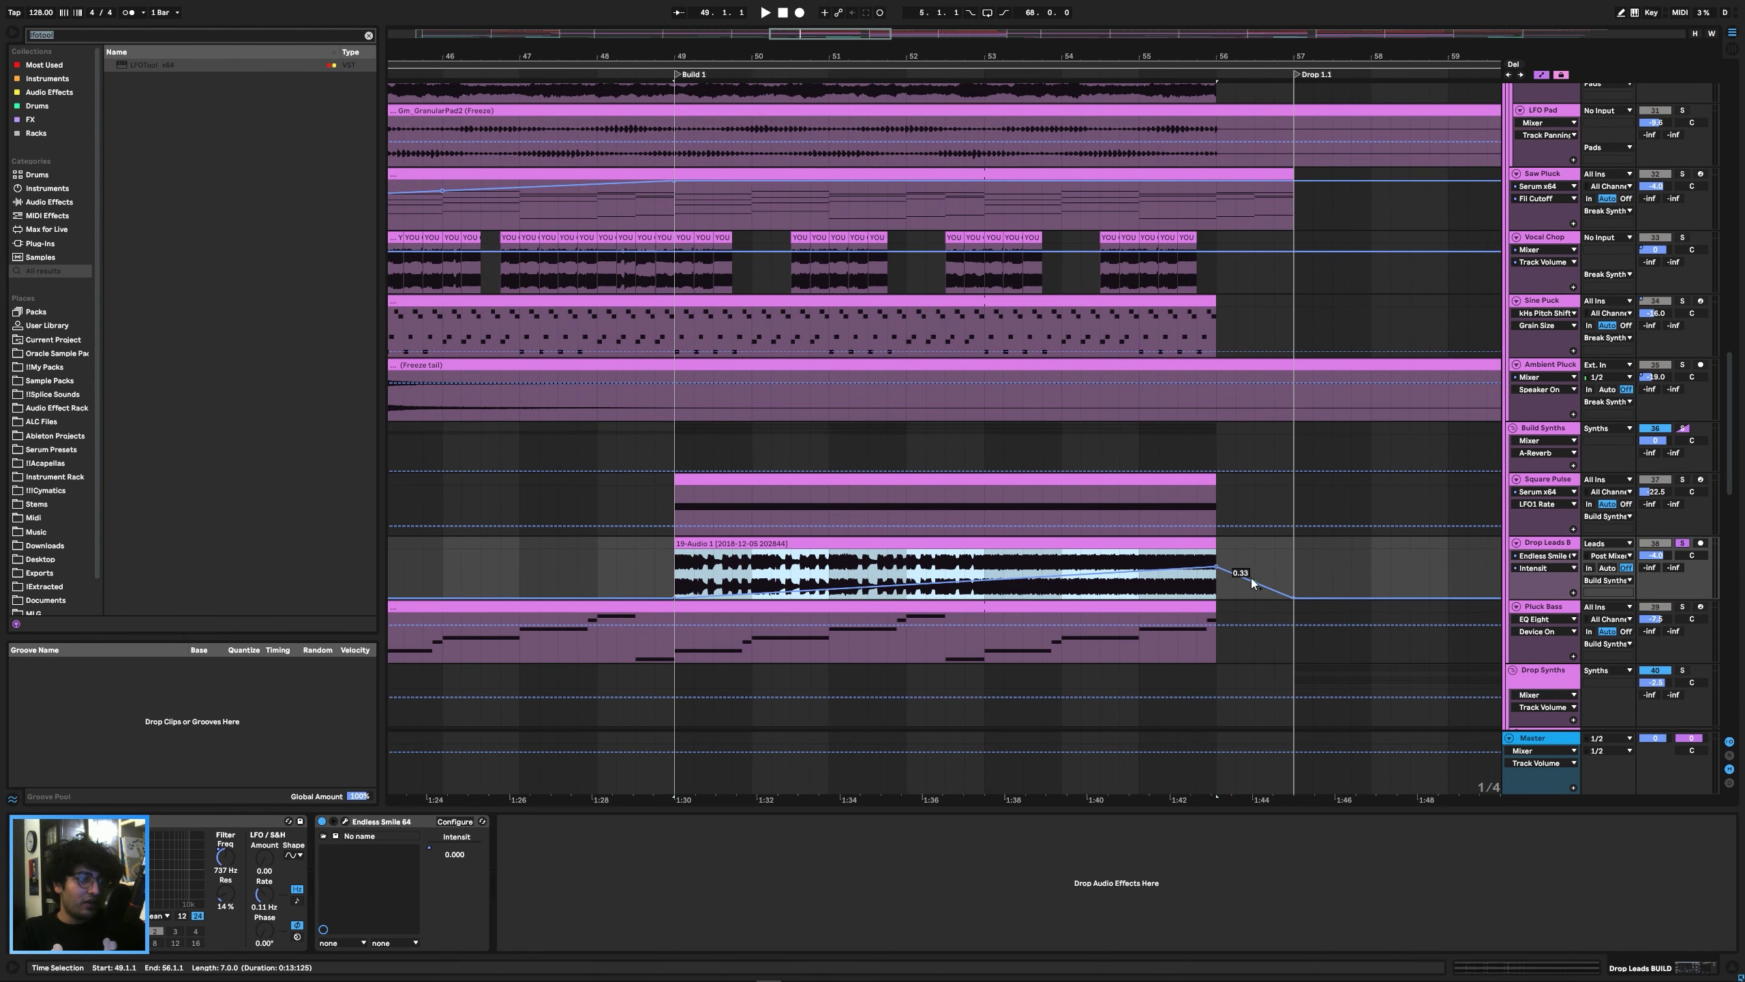
pyautogui.click(1293, 570)
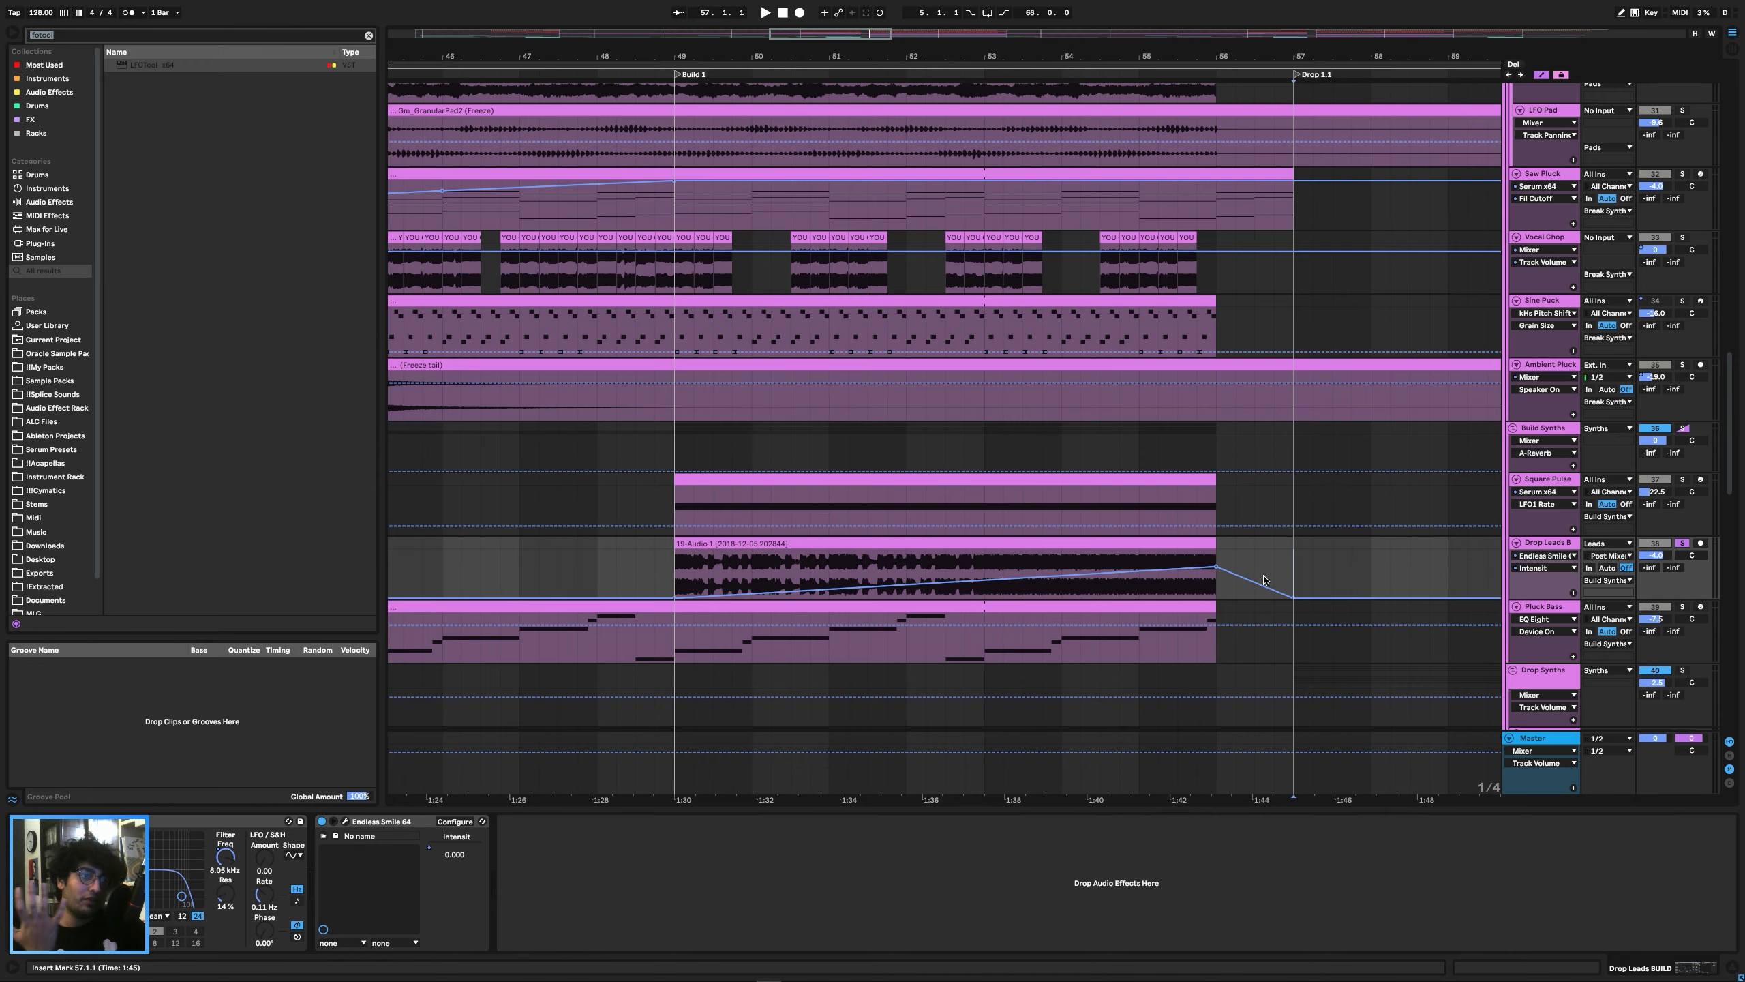
pyautogui.scroll(15, 1264, 579)
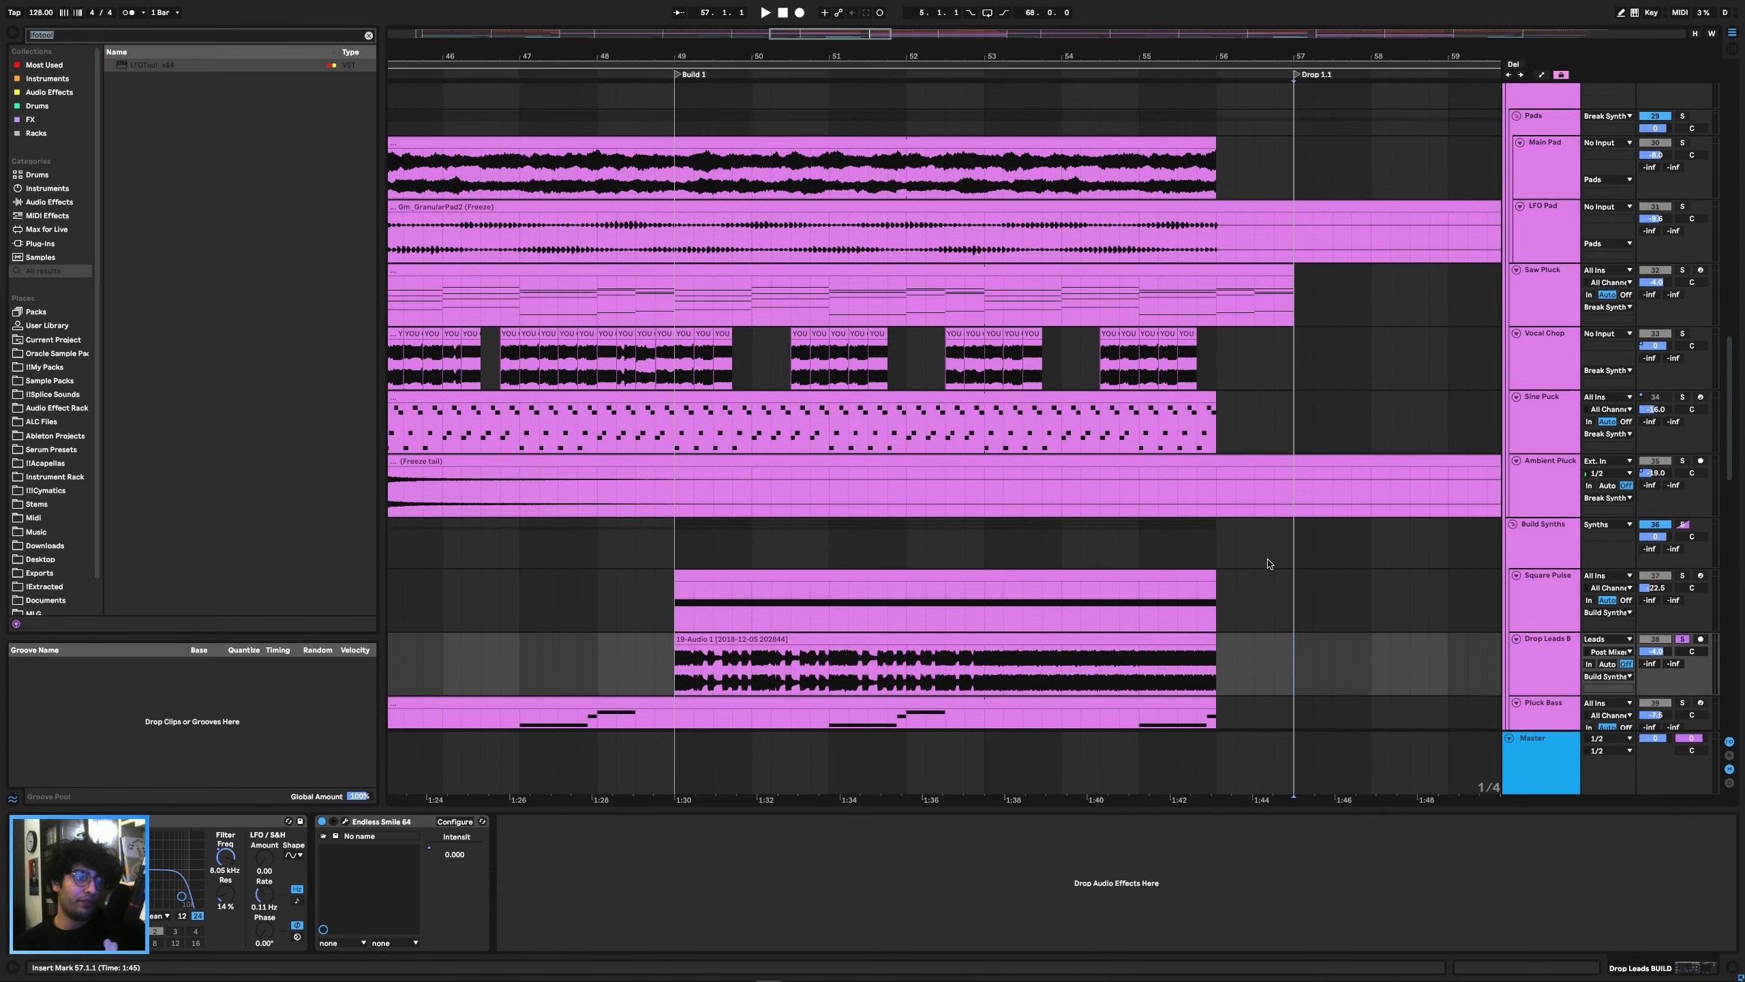
pyautogui.scroll(-5, 1269, 563)
pyautogui.scroll(-5, 1268, 564)
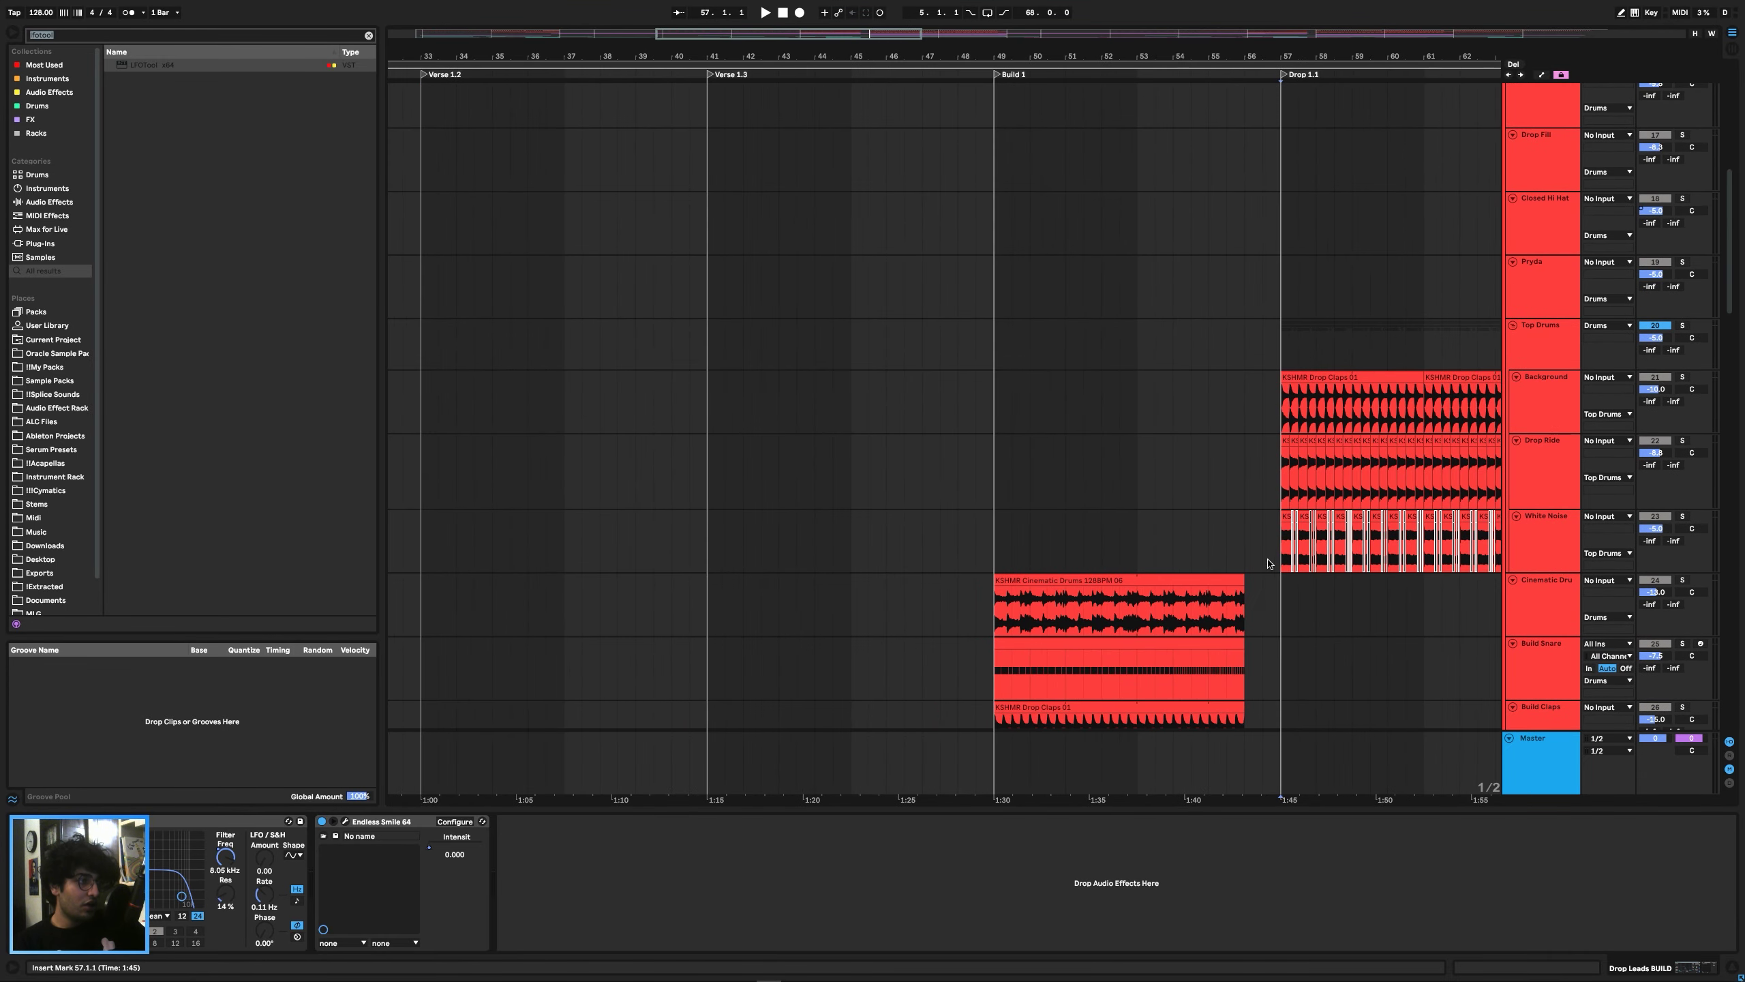
pyautogui.scroll(-6, 1268, 563)
pyautogui.scroll(-3, 1088, 454)
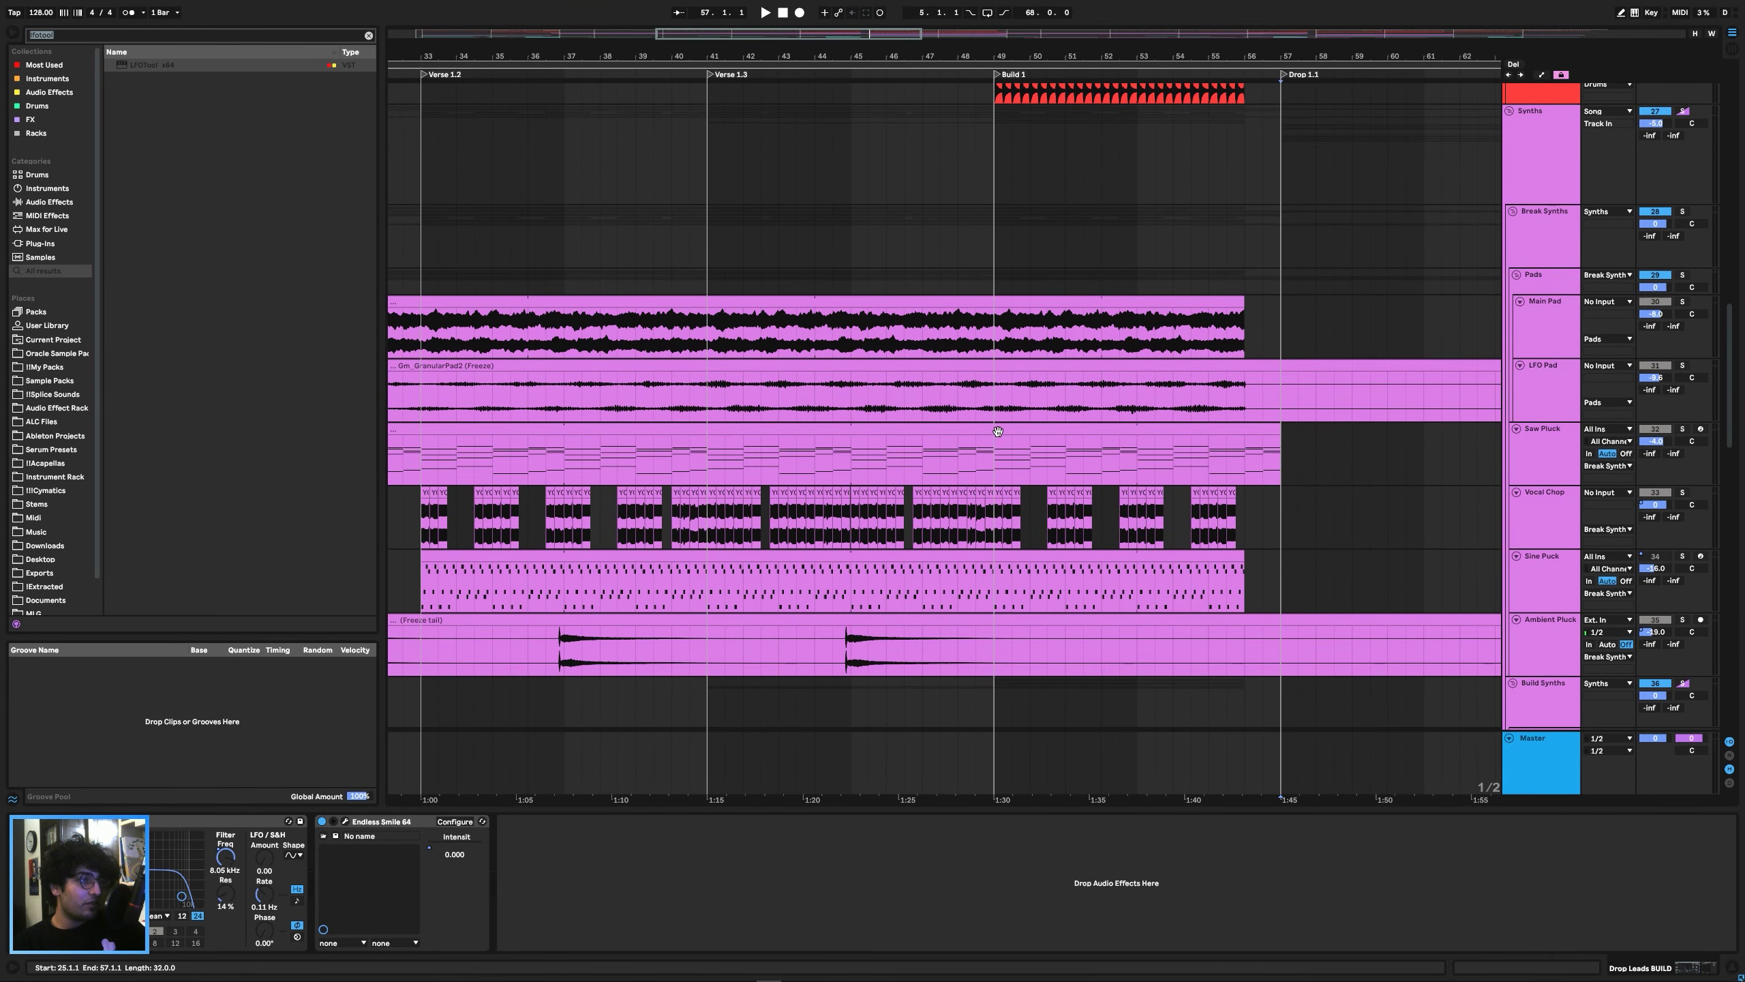
# Select the Saw Pluck track after Drop 1.1 and review its effect devices and its clips across the full arrangement.
pyautogui.click(1341, 456)
pyautogui.click(1341, 456)
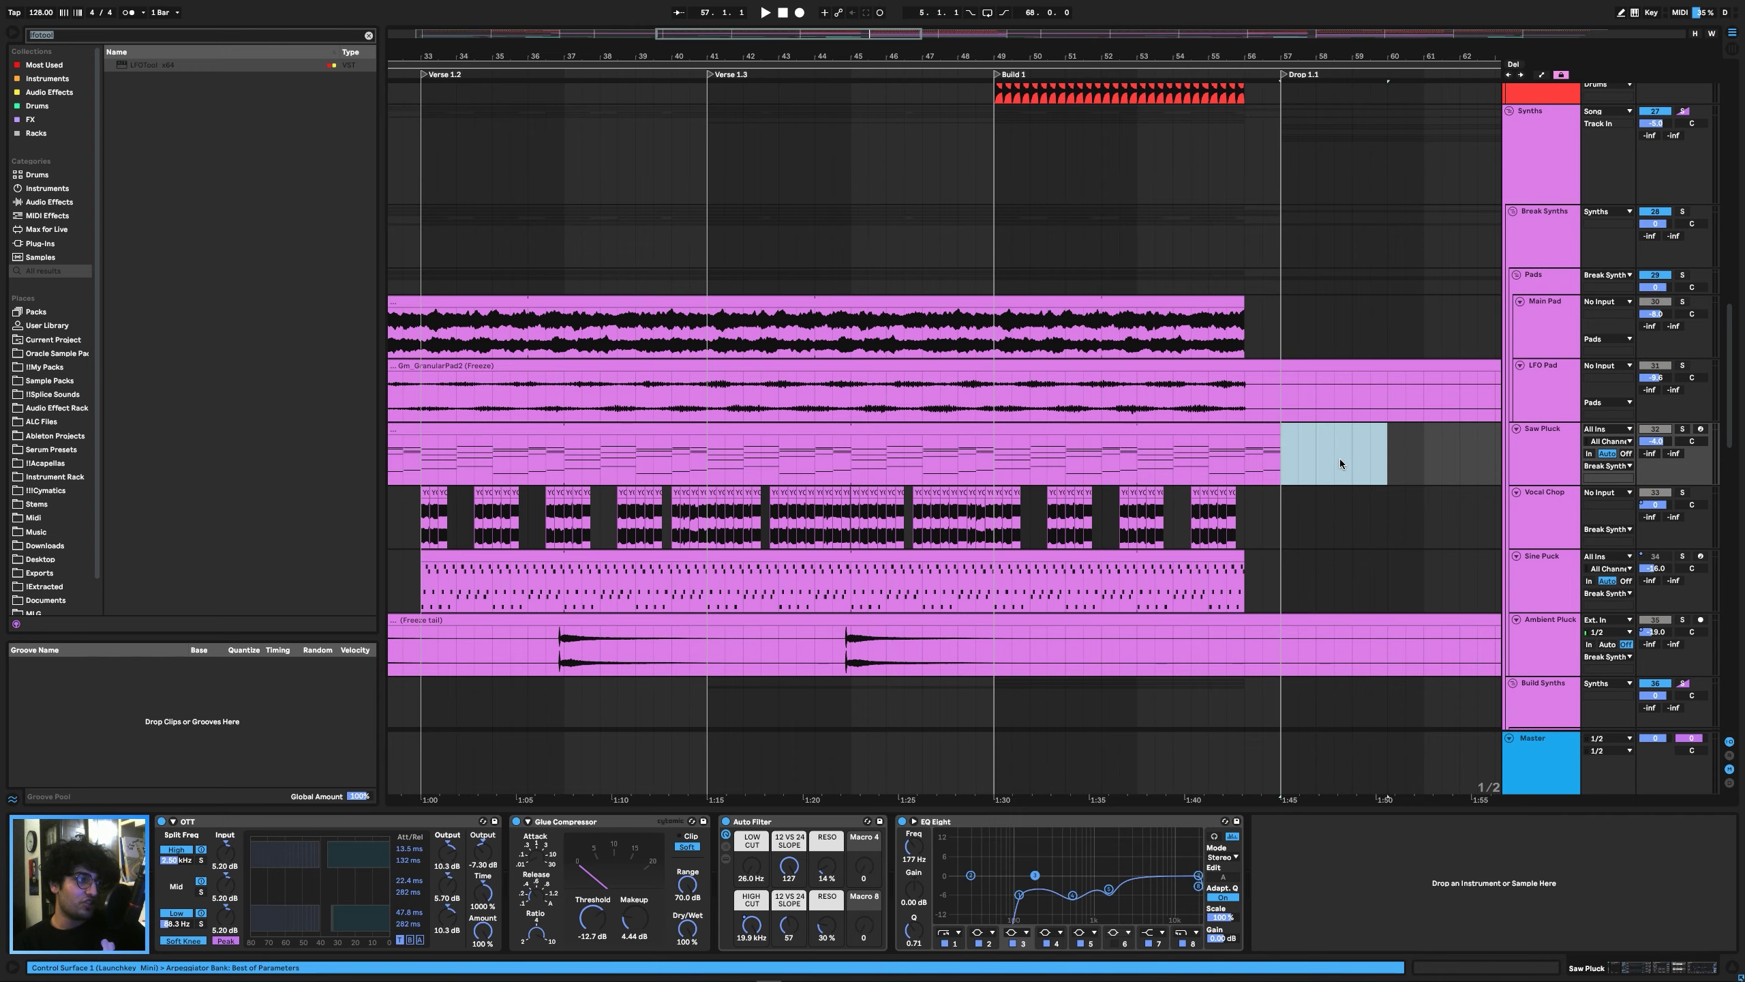
pyautogui.press('-')
pyautogui.press('-')
pyautogui.scroll(-3, 806, 350)
pyautogui.scroll(8, 759, 374)
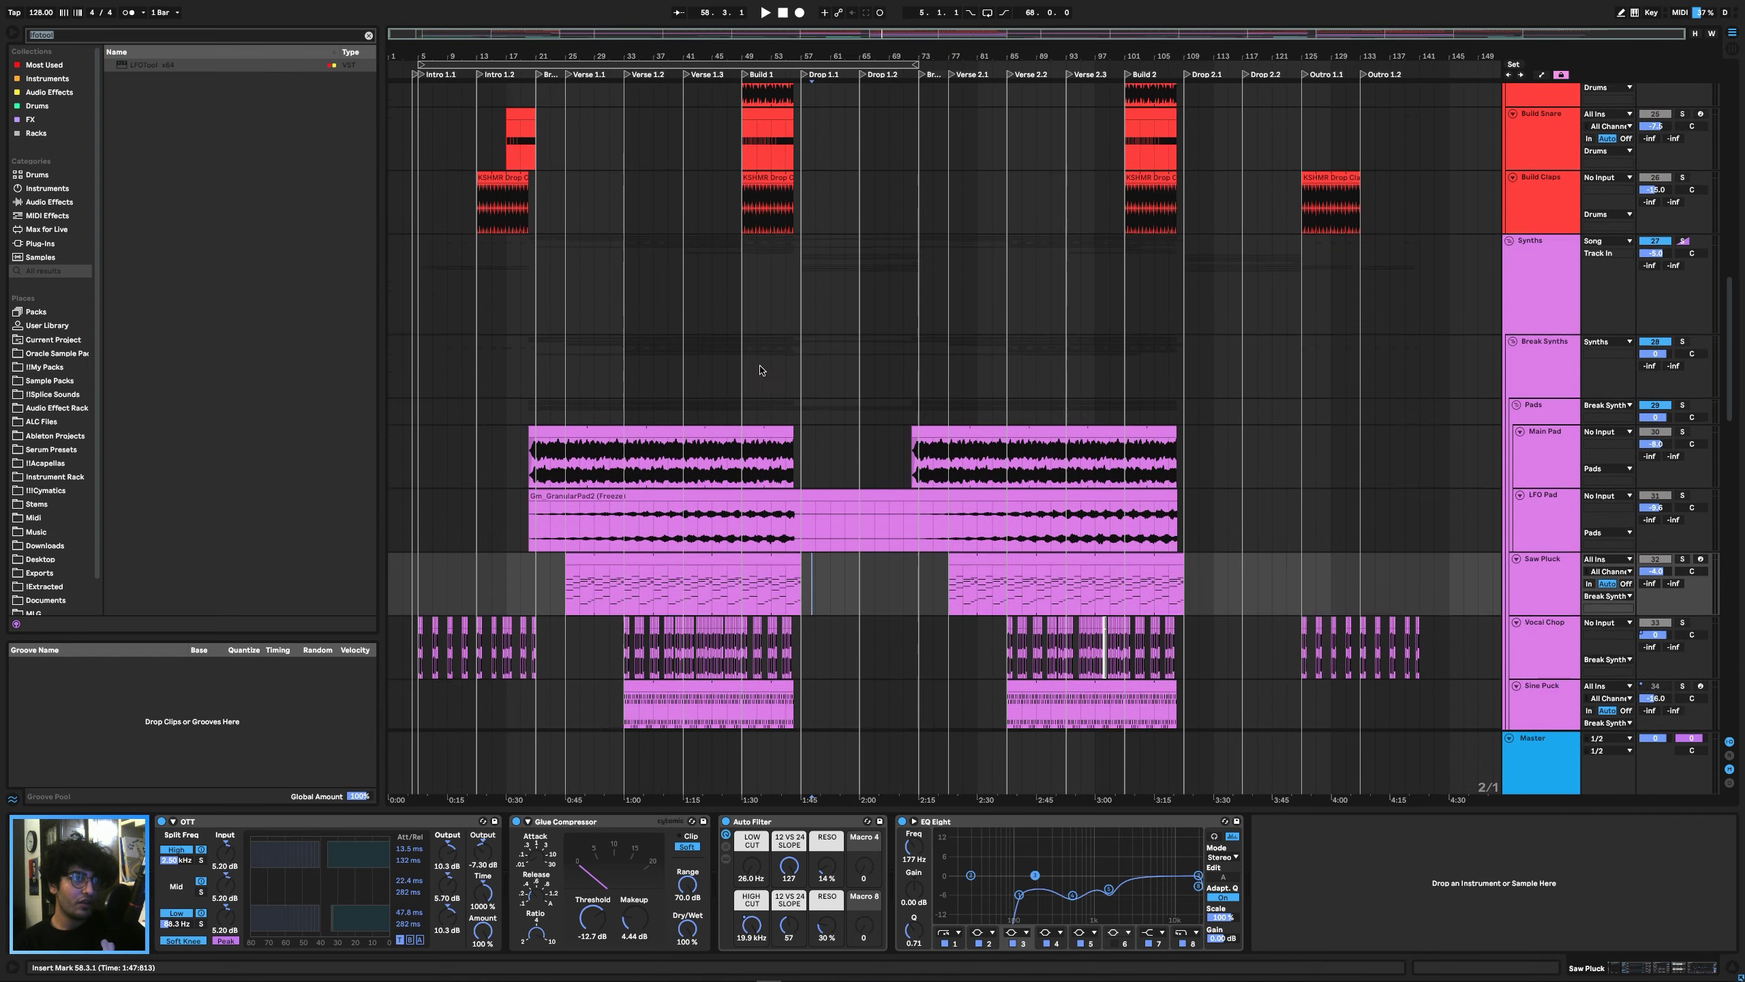
# Solo the Cinematic Drums track and audition its Build 1 clip from 49.1.1.
pyautogui.scroll(6, 728, 311)
pyautogui.scroll(-2, 817, 354)
pyautogui.scroll(3, 817, 354)
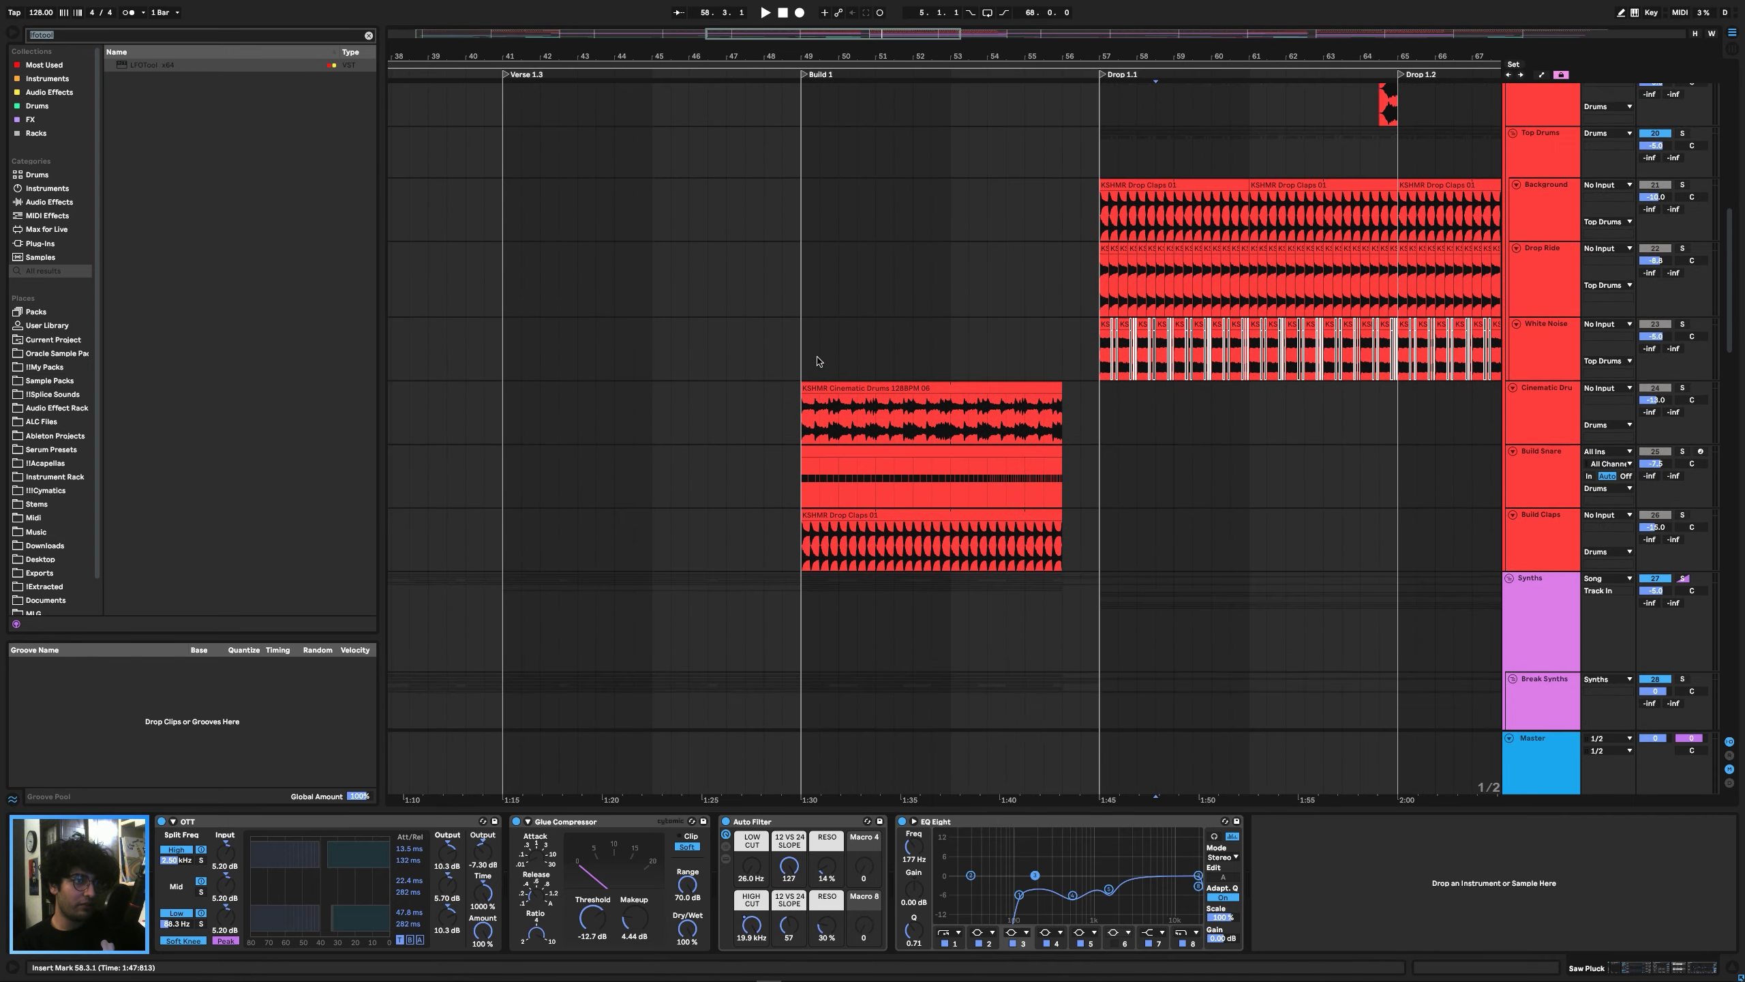
pyautogui.click(940, 390)
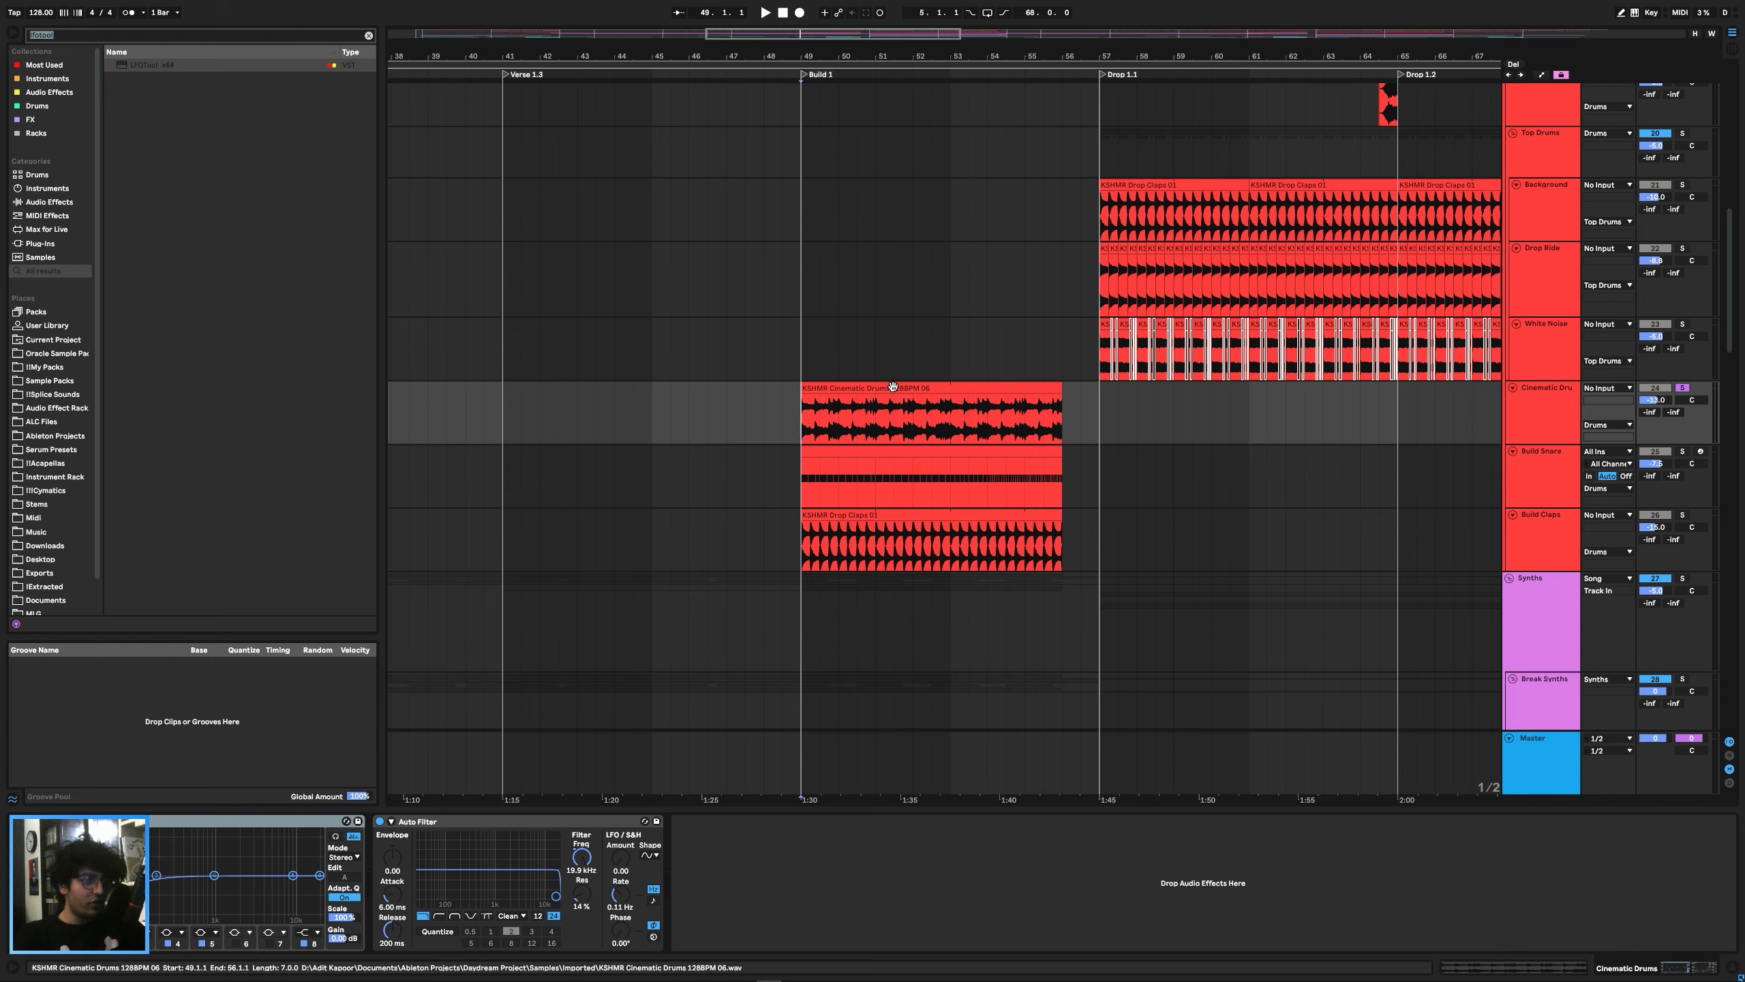
pyautogui.press('space')
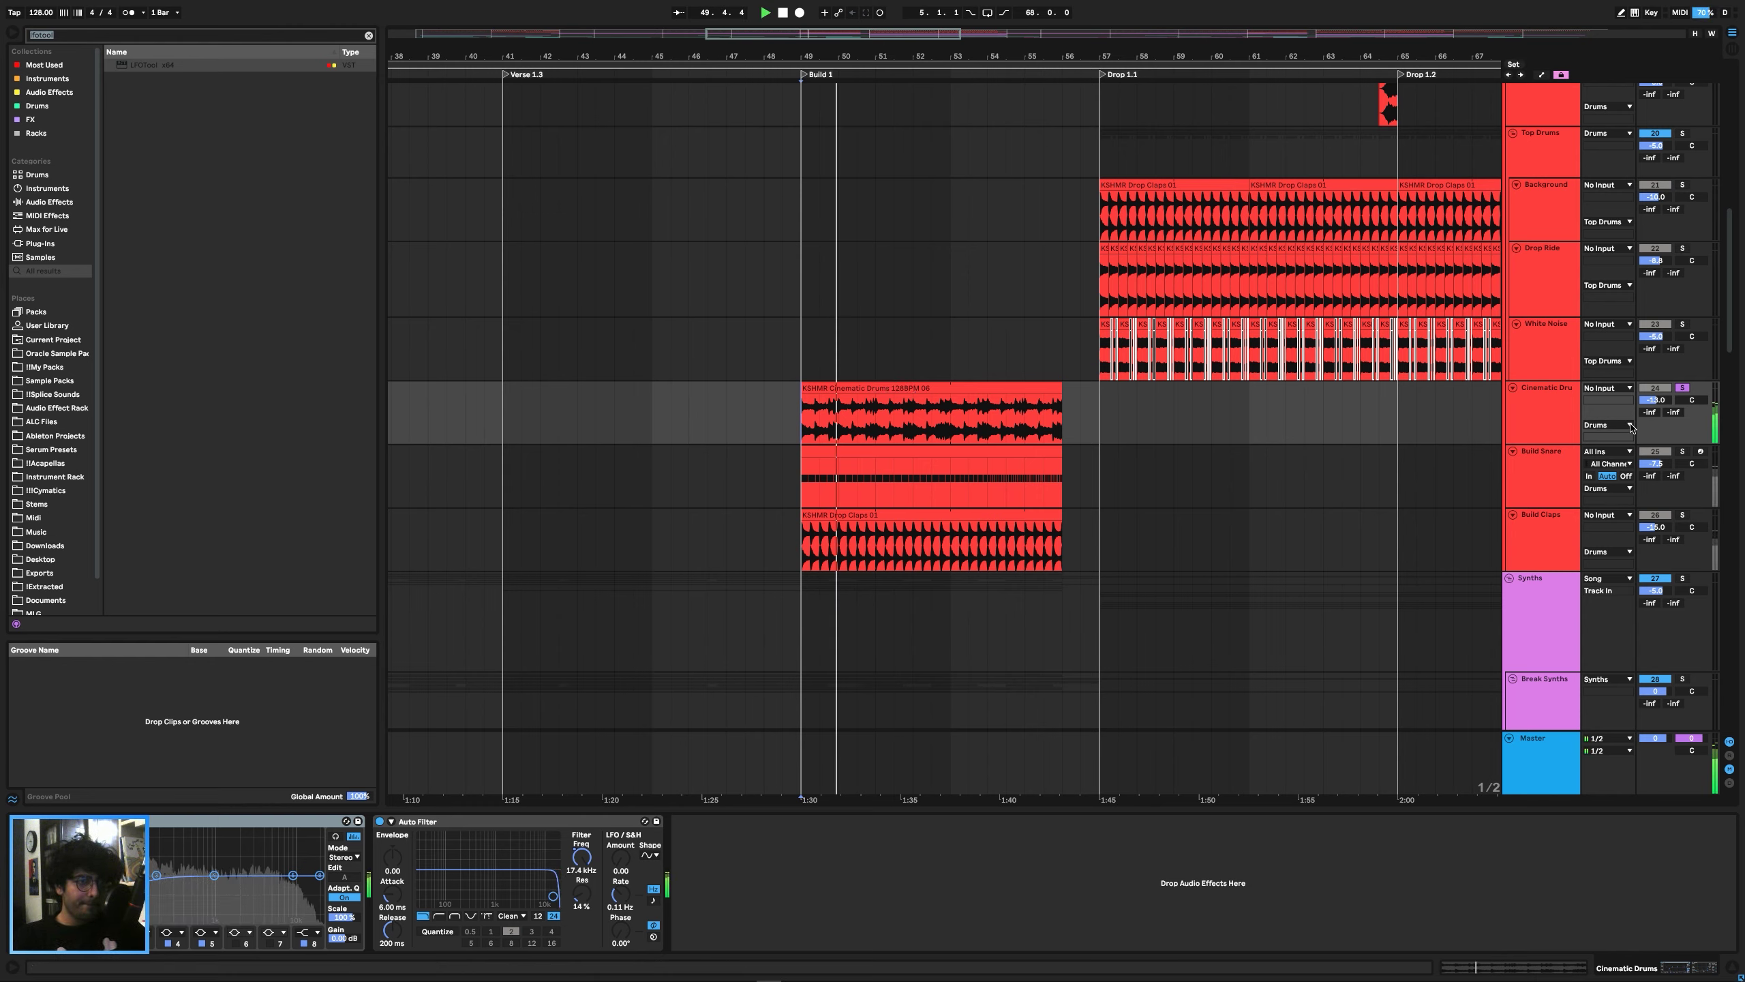
pyautogui.press('space')
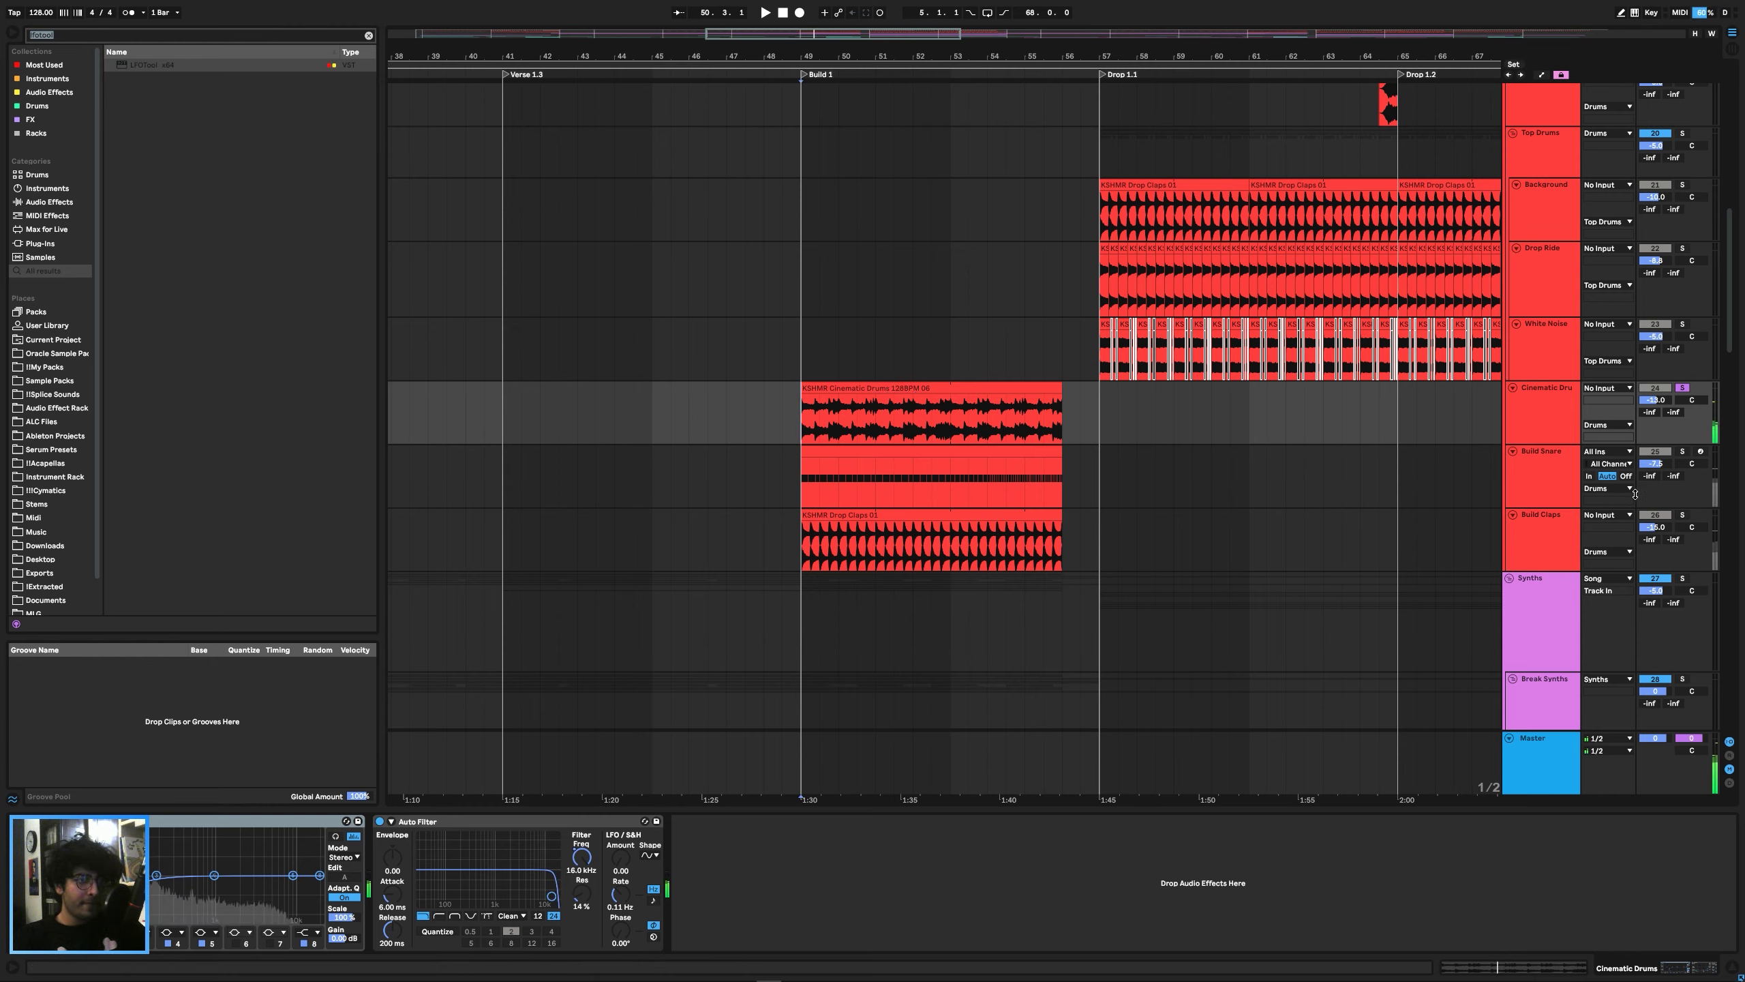
# Solo the Build Snare track and audition it from 49.1.1 and from 53.1.1, showing its effect devices.
pyautogui.click(1681, 451)
pyautogui.press('space')
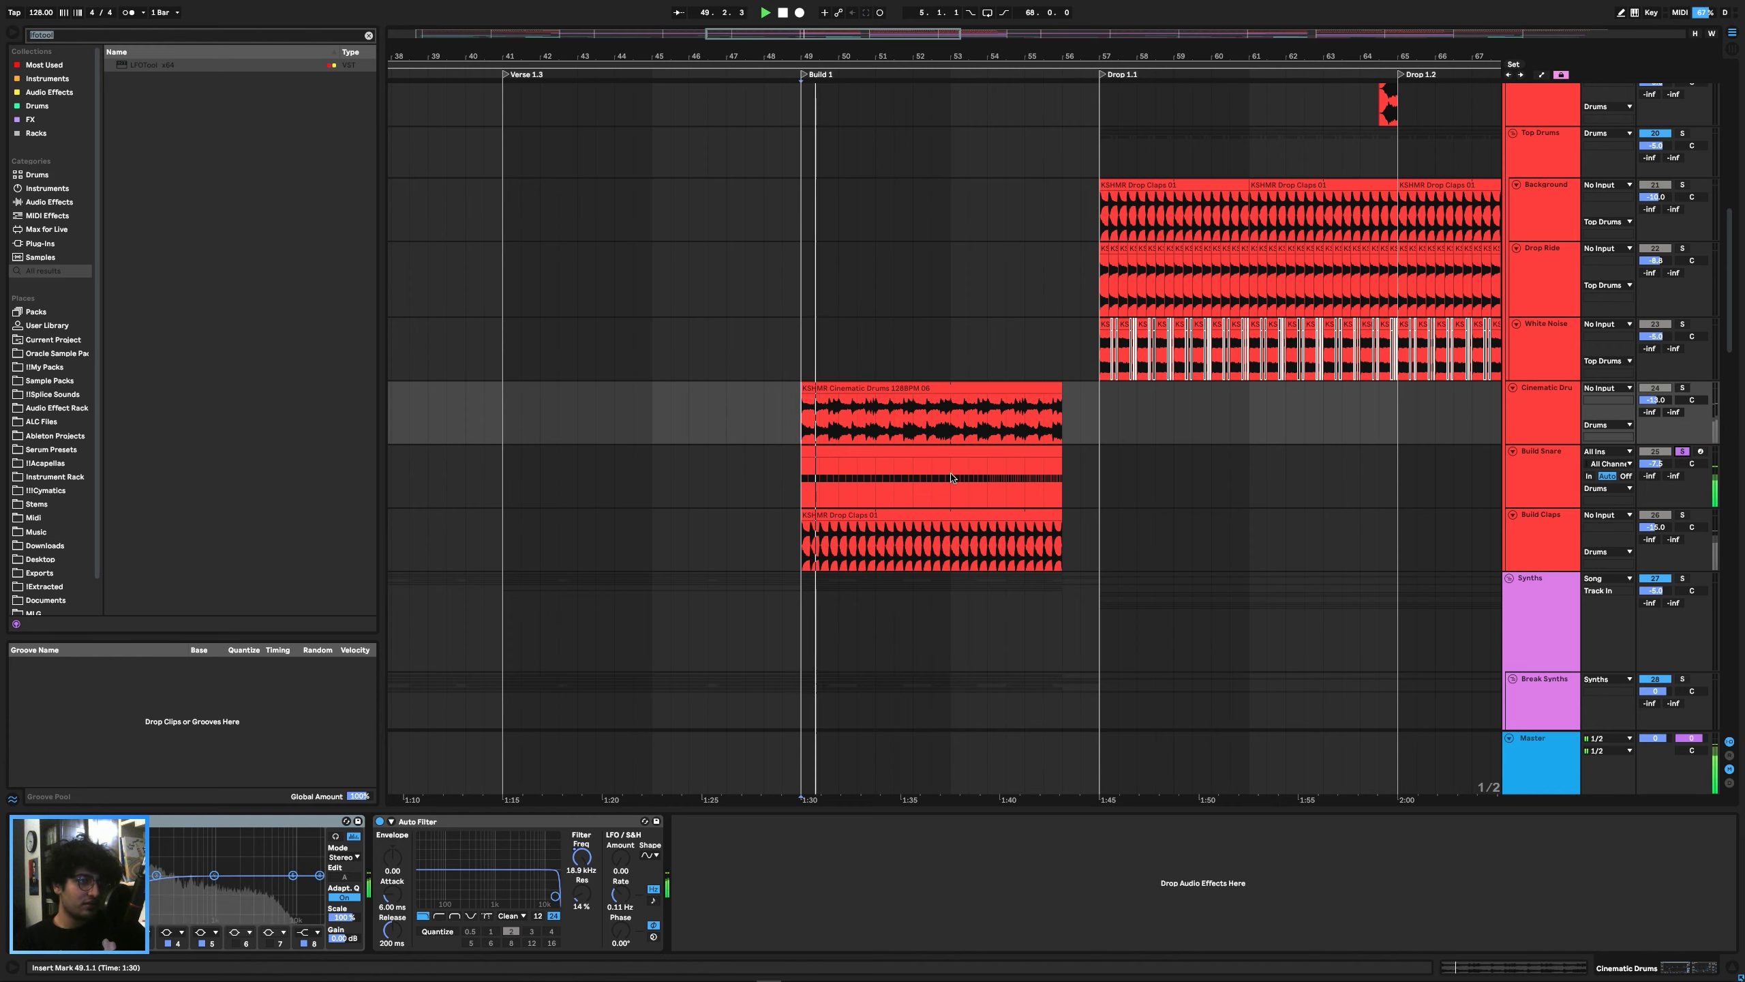
pyautogui.click(979, 489)
pyautogui.press('space')
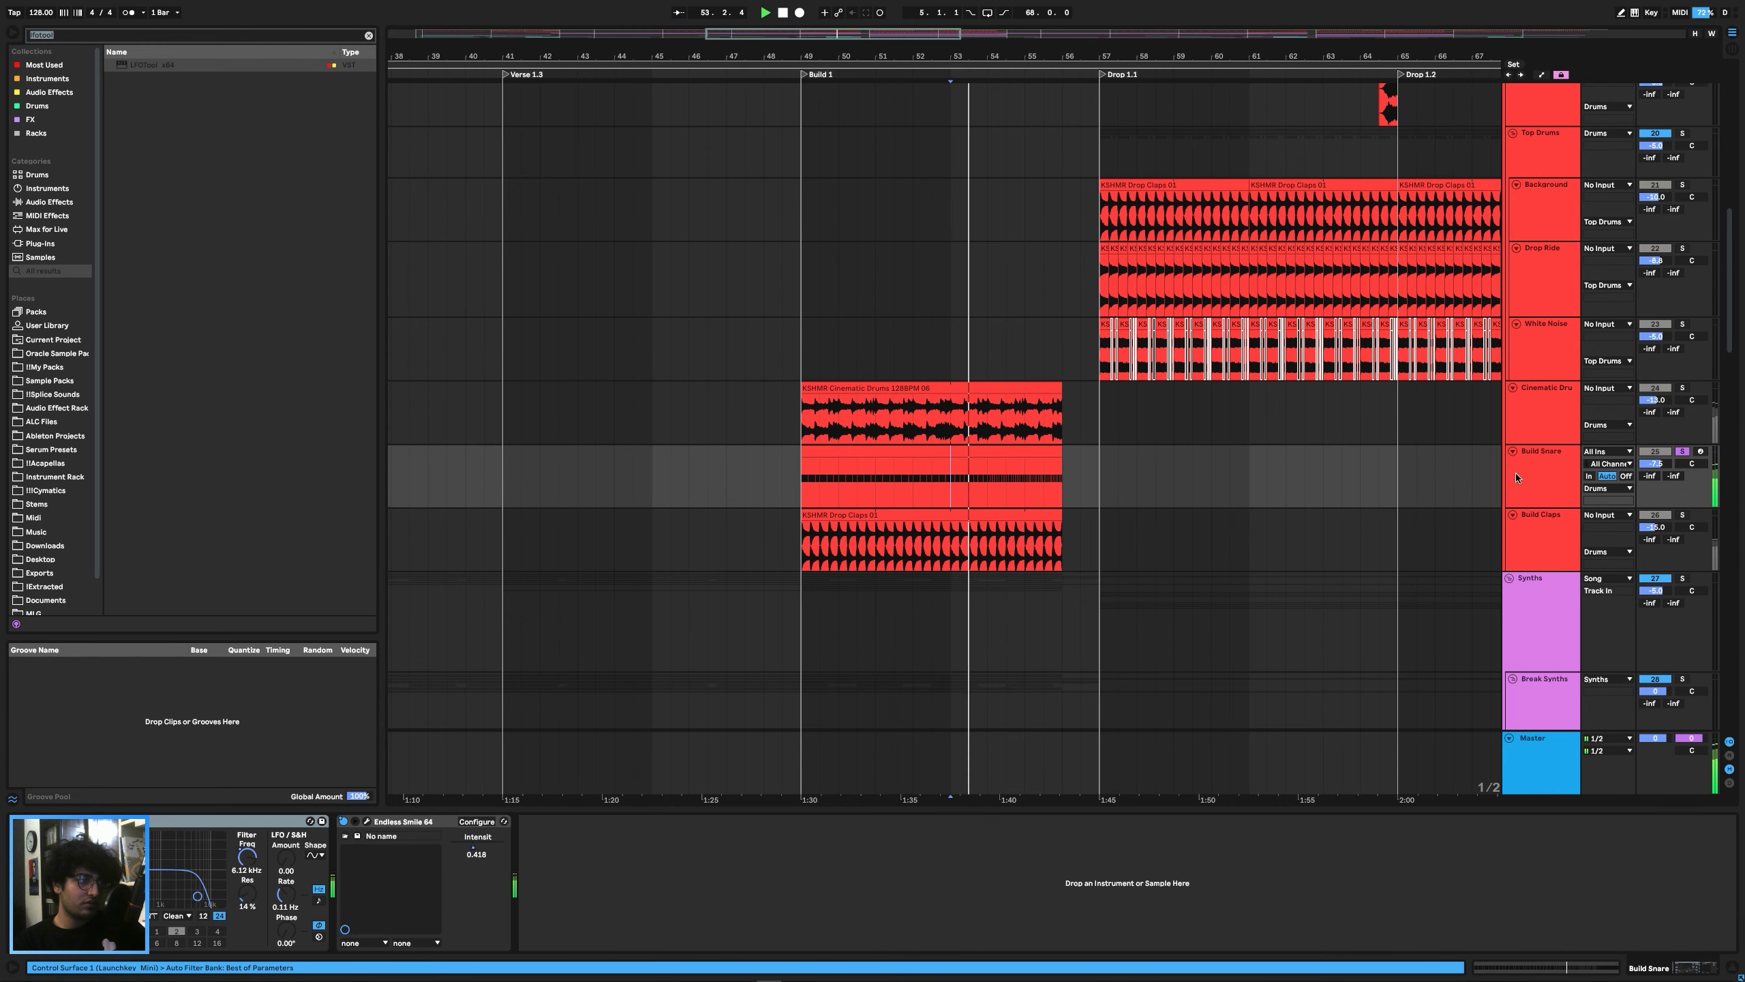
pyautogui.press('space')
# Solo the Build Claps track and audition it from the start of Build 1 at 49.1.1.
pyautogui.click(1681, 514)
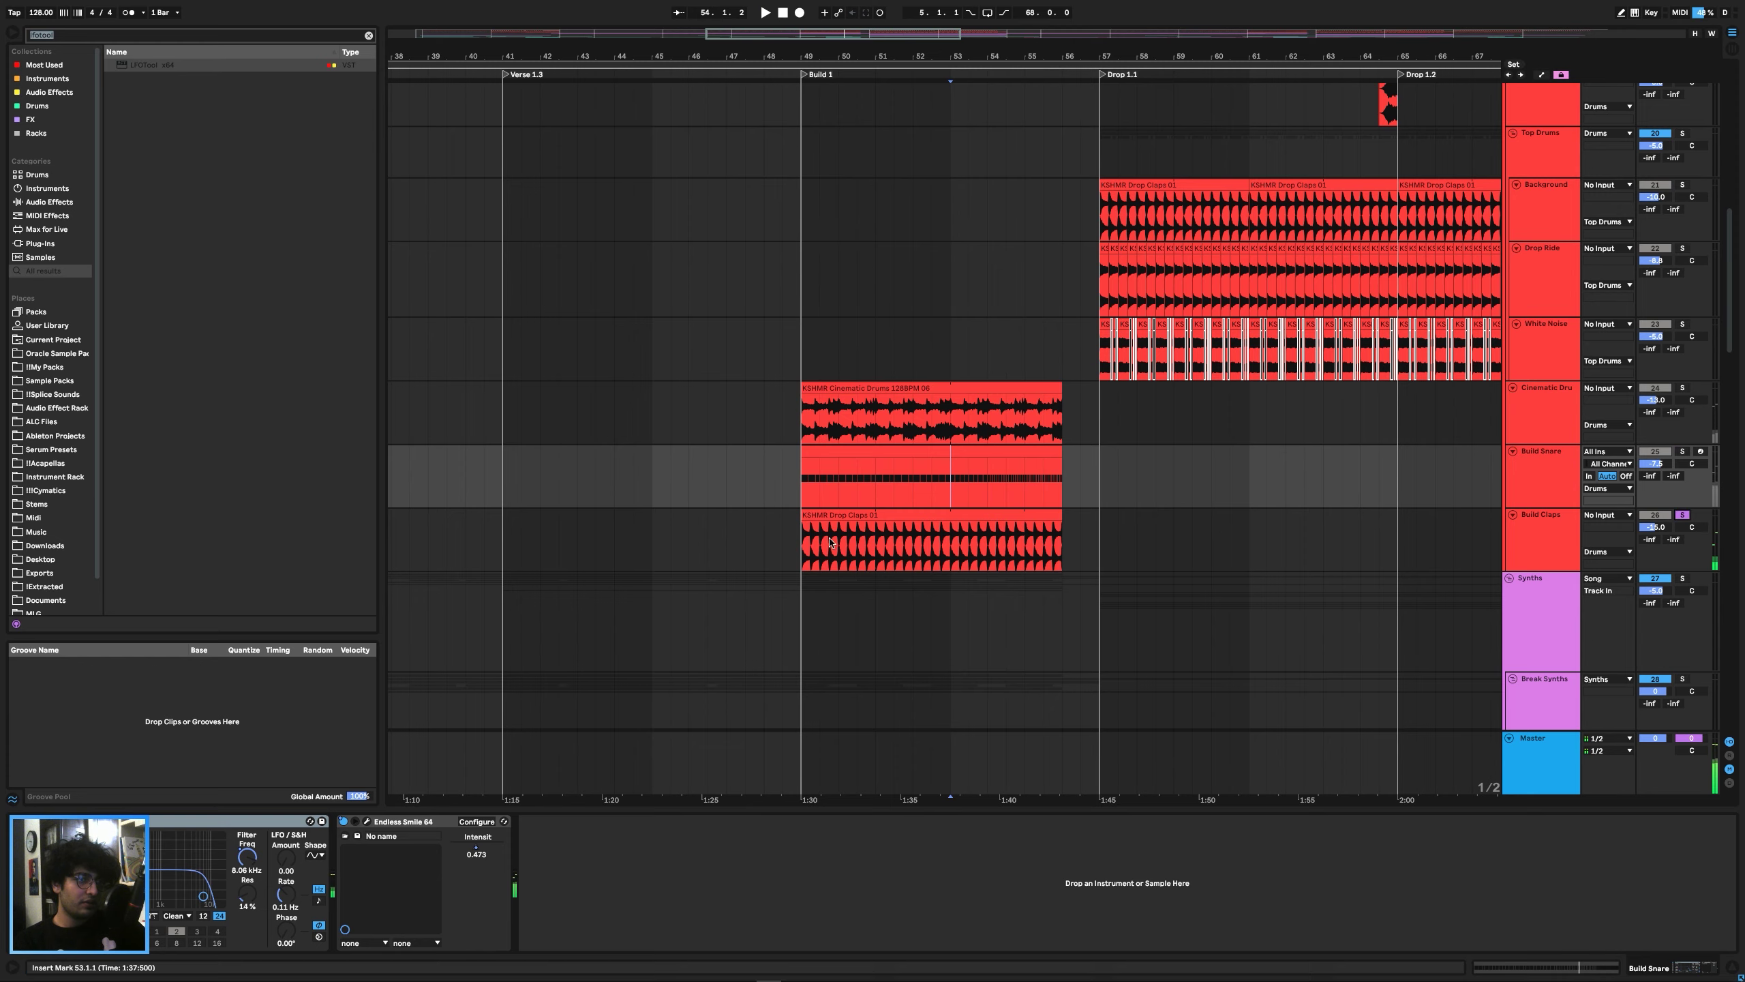
pyautogui.click(799, 545)
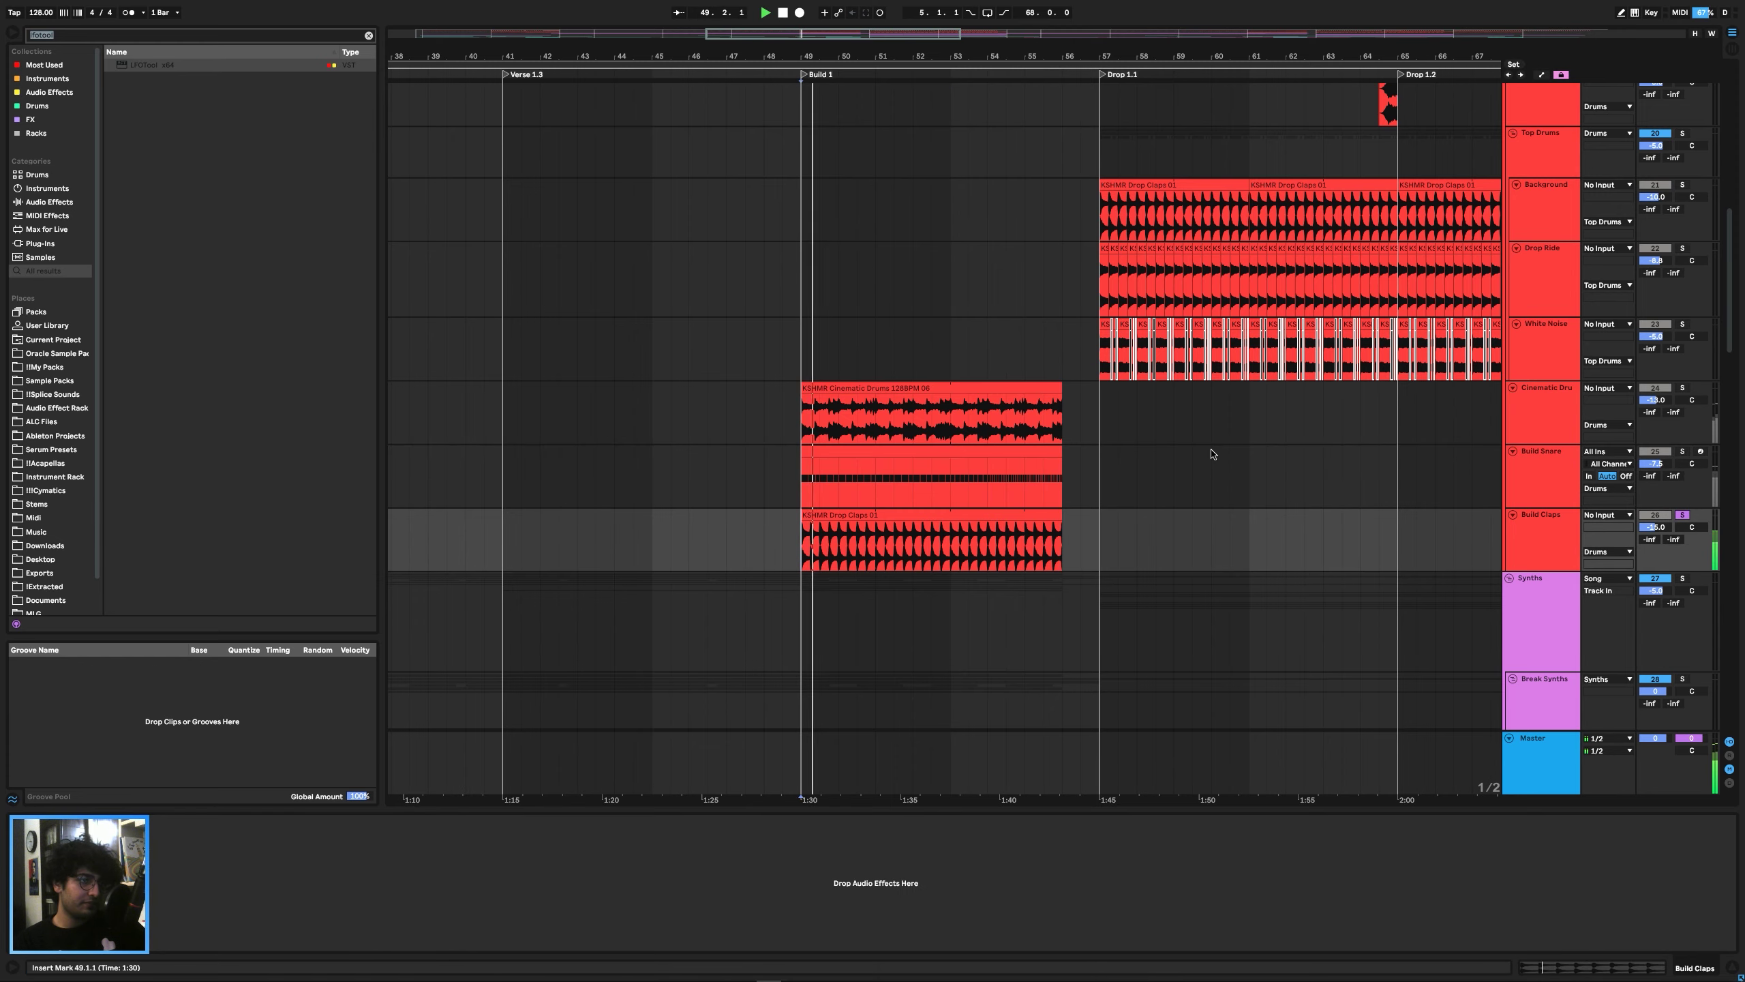
pyautogui.scroll(10, 1210, 450)
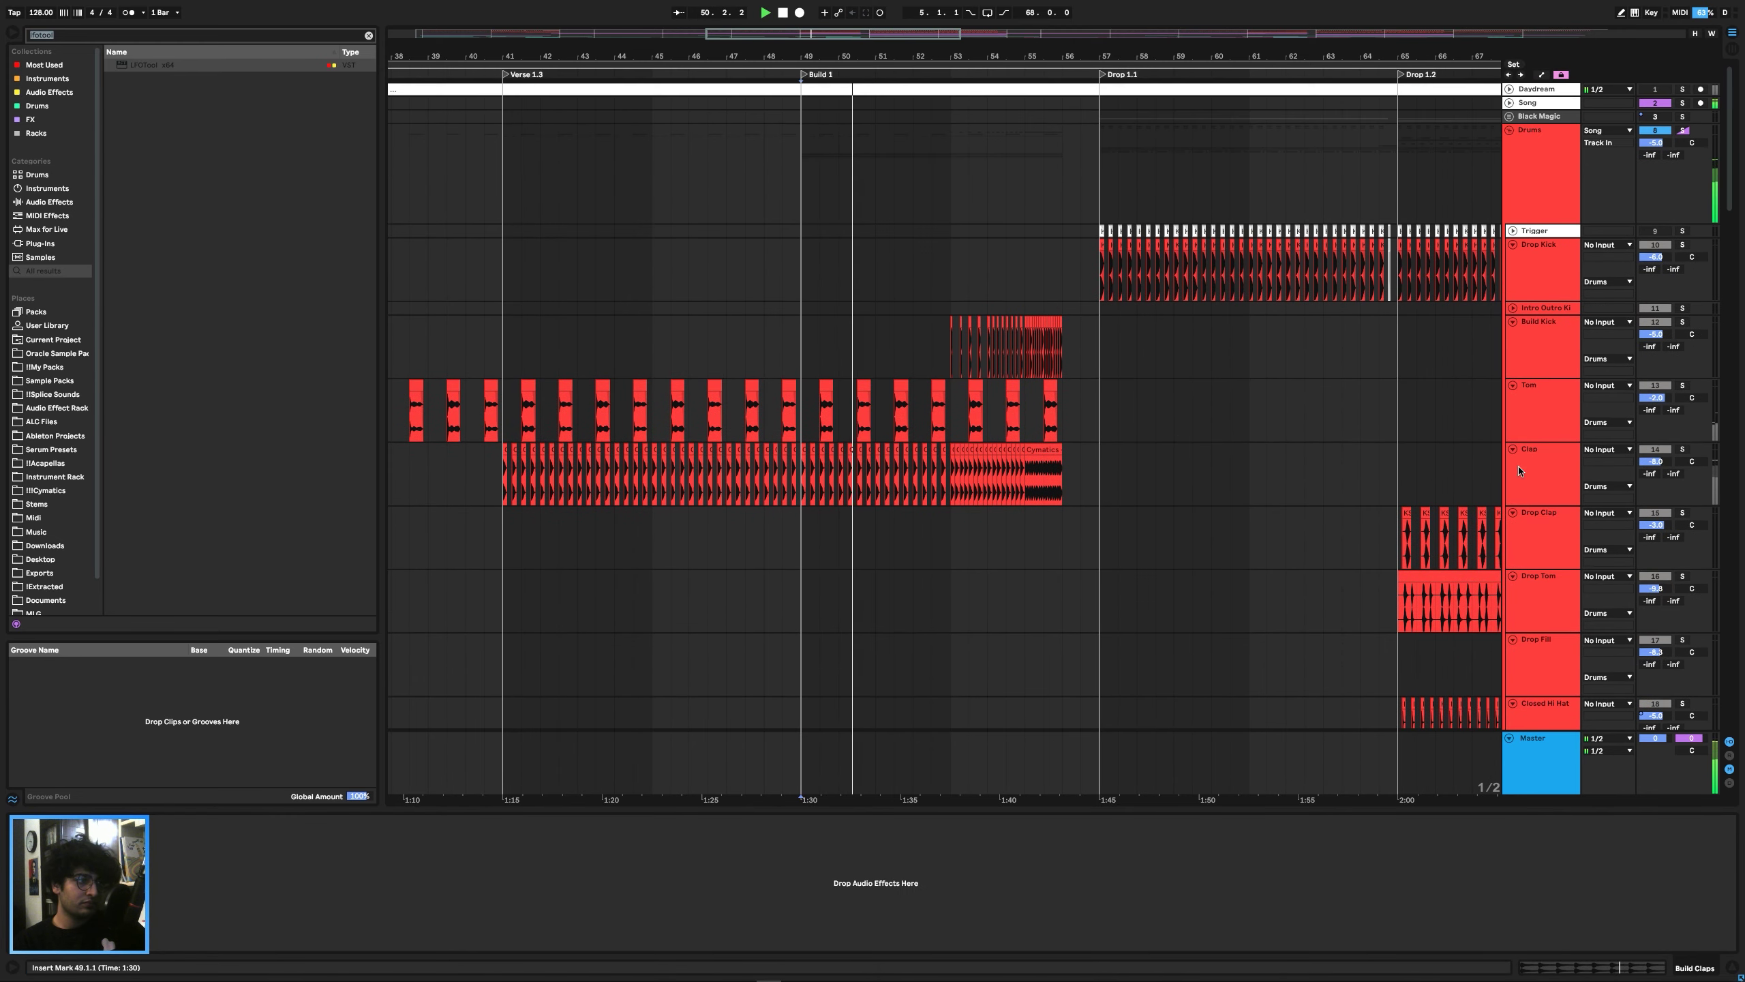
pyautogui.press('space')
# Solo the Build Kick track, audition it from 53.1.1 and review the other build tracks down to the FX group.
pyautogui.scroll(6, 596, 348)
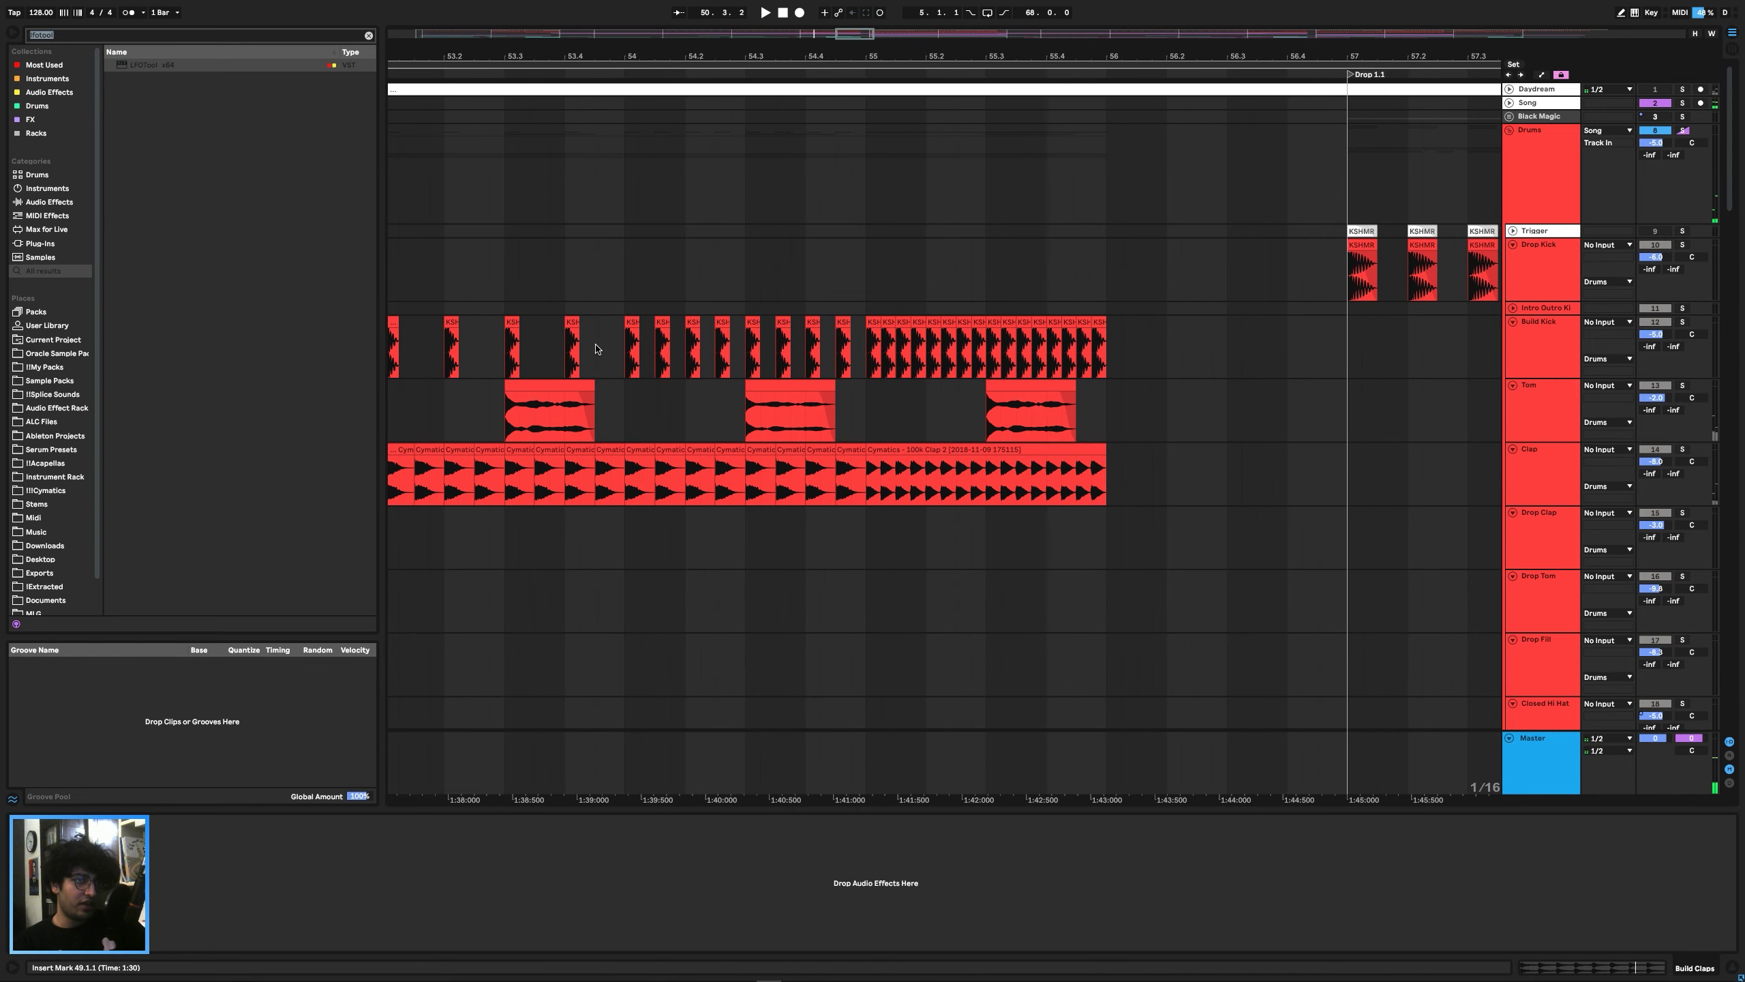
pyautogui.hscroll(-5, 889, 378)
pyautogui.click(913, 348)
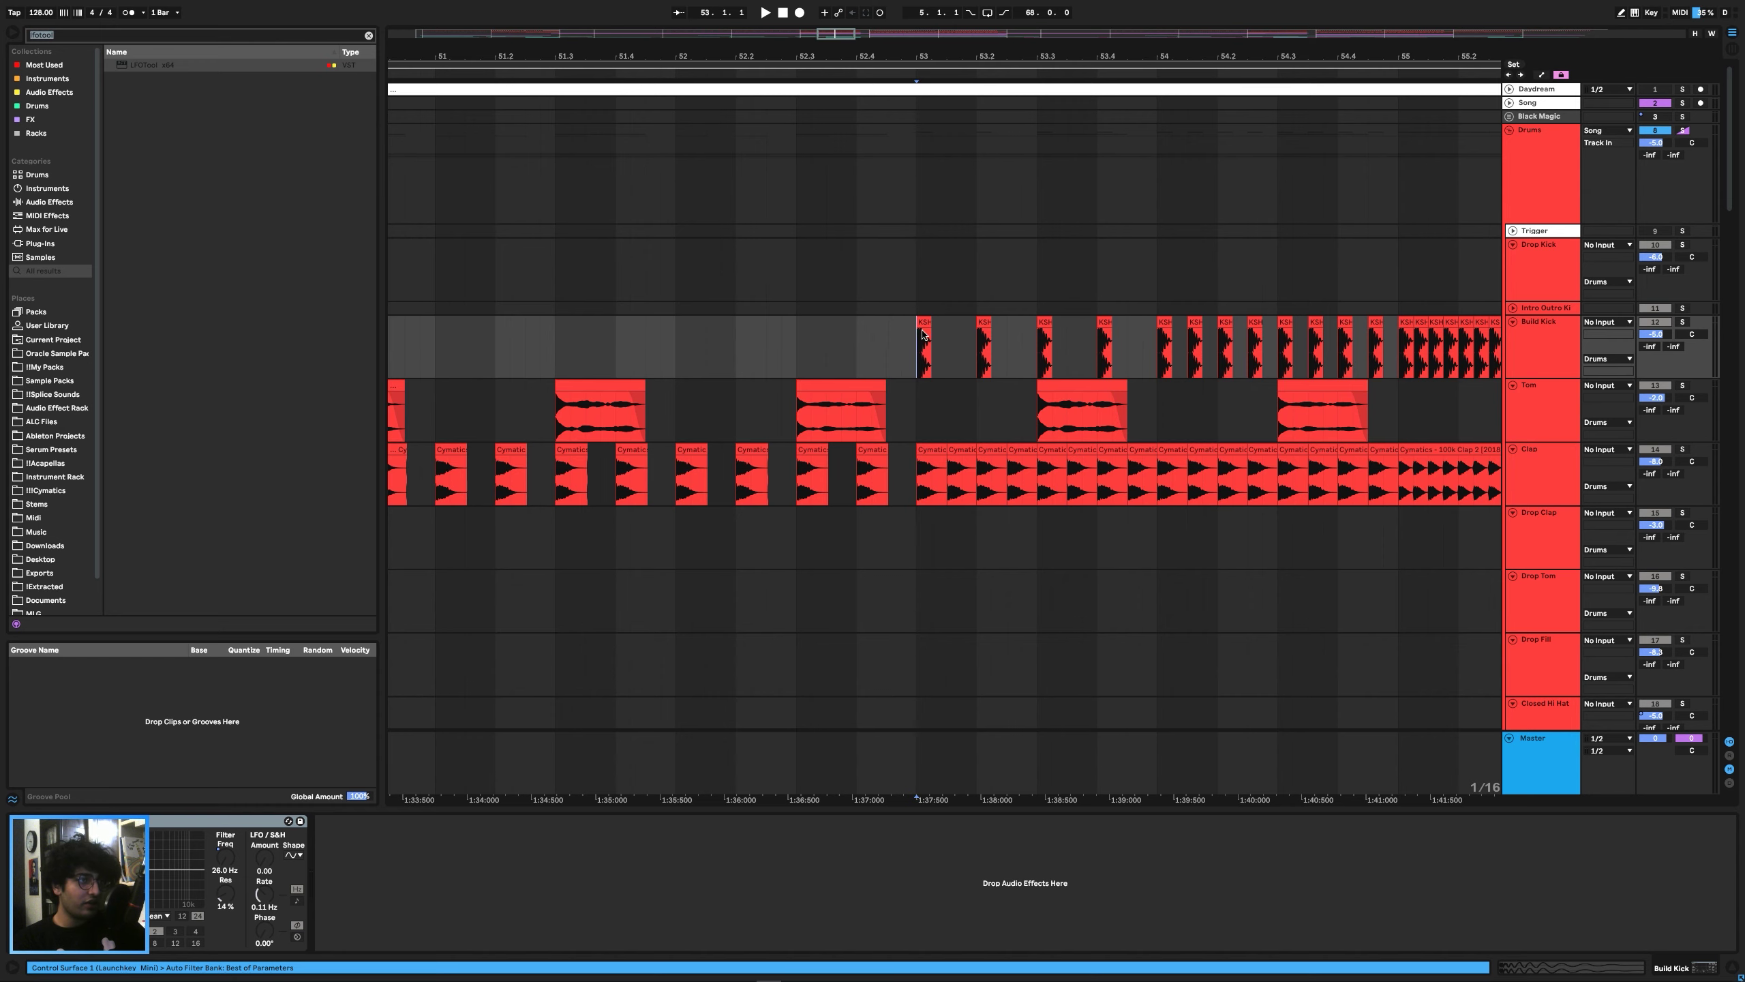
pyautogui.scroll(-3, 928, 360)
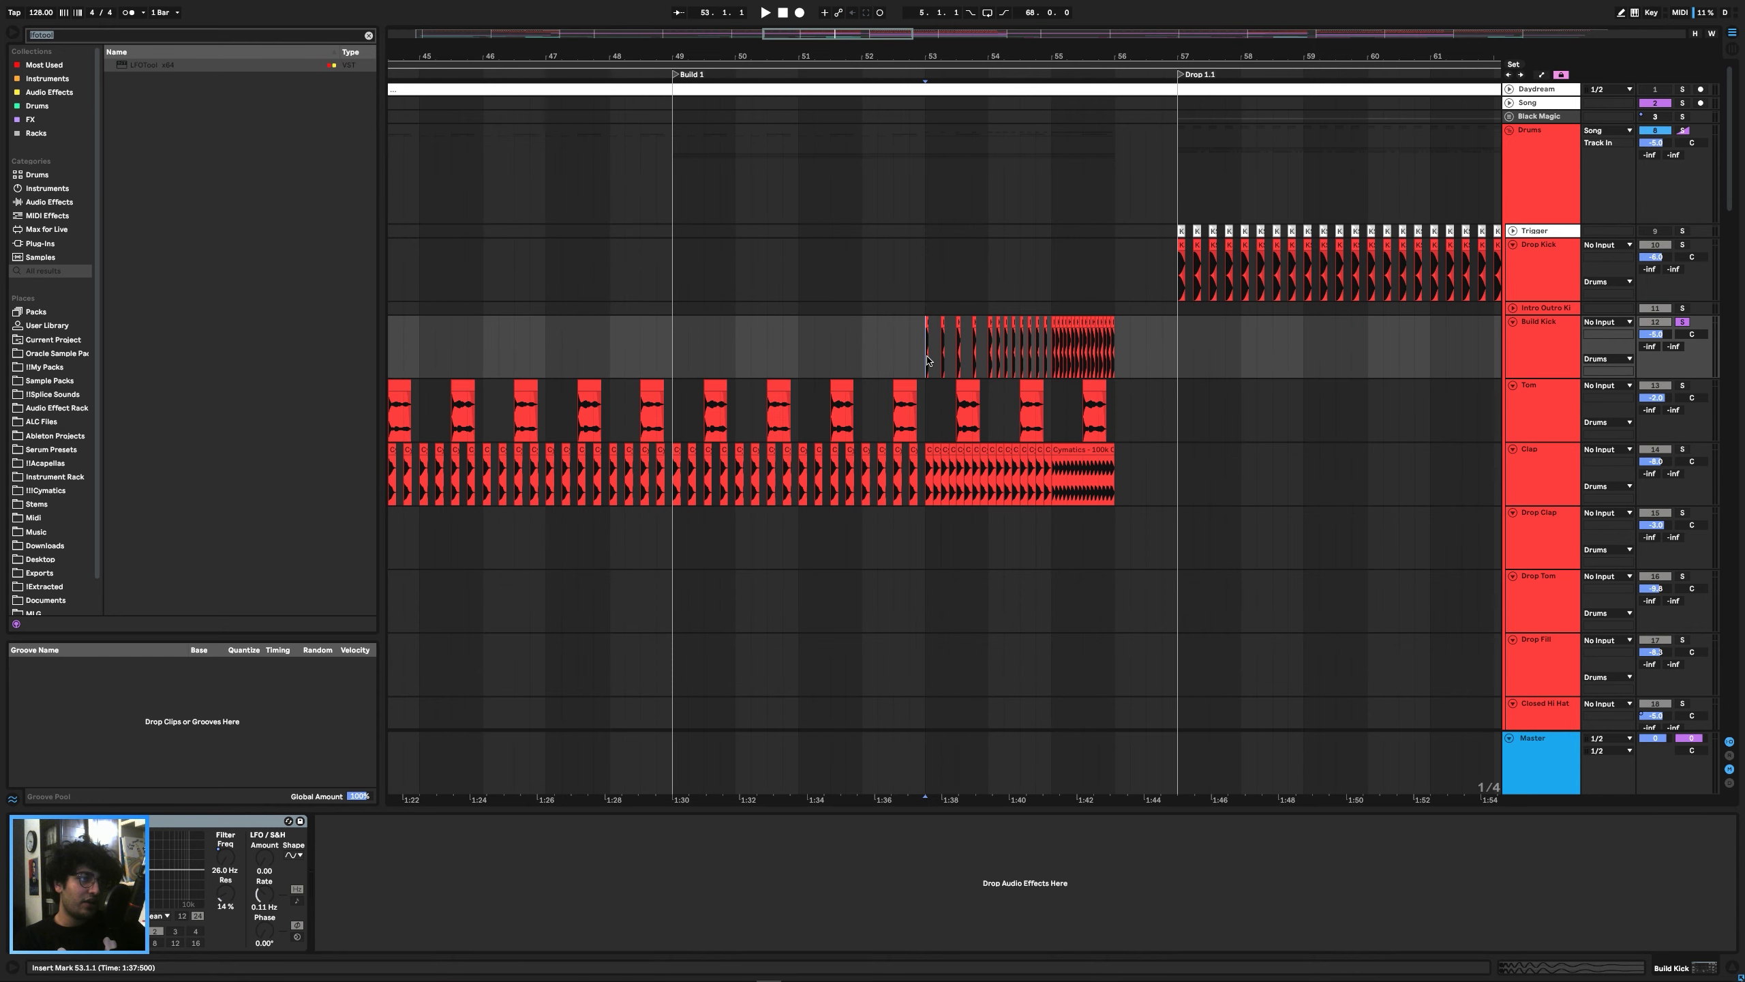
pyautogui.press('space')
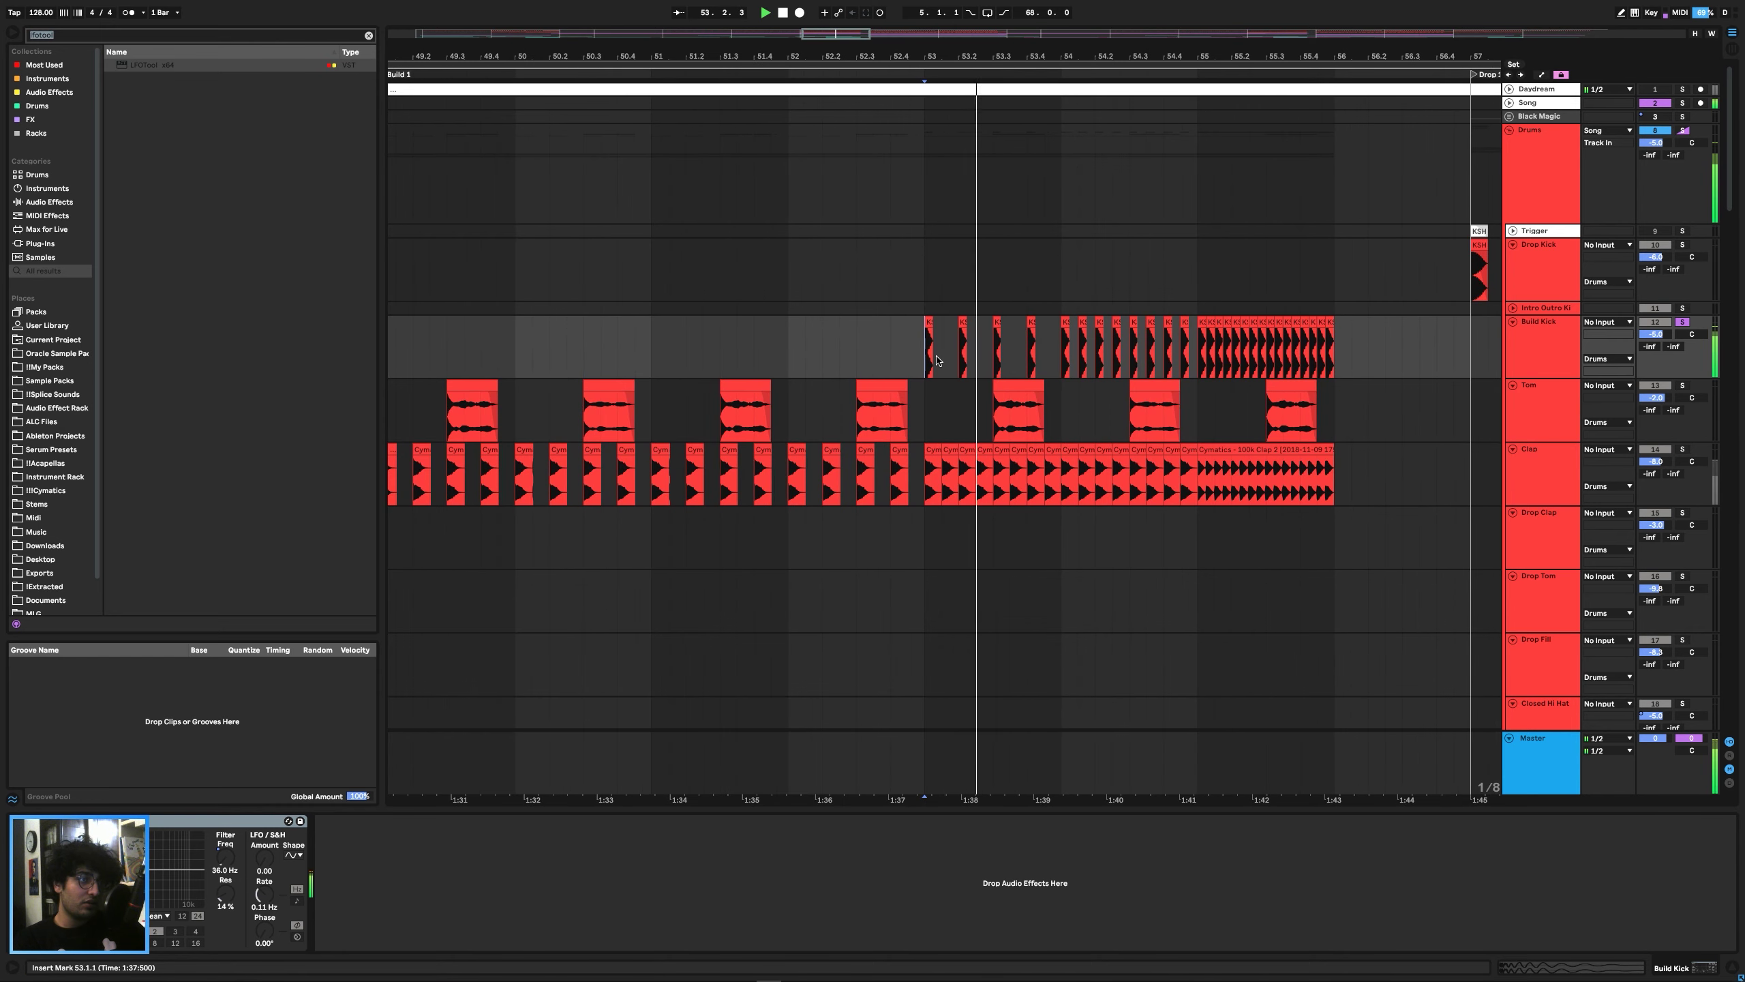
pyautogui.scroll(-15, 1254, 343)
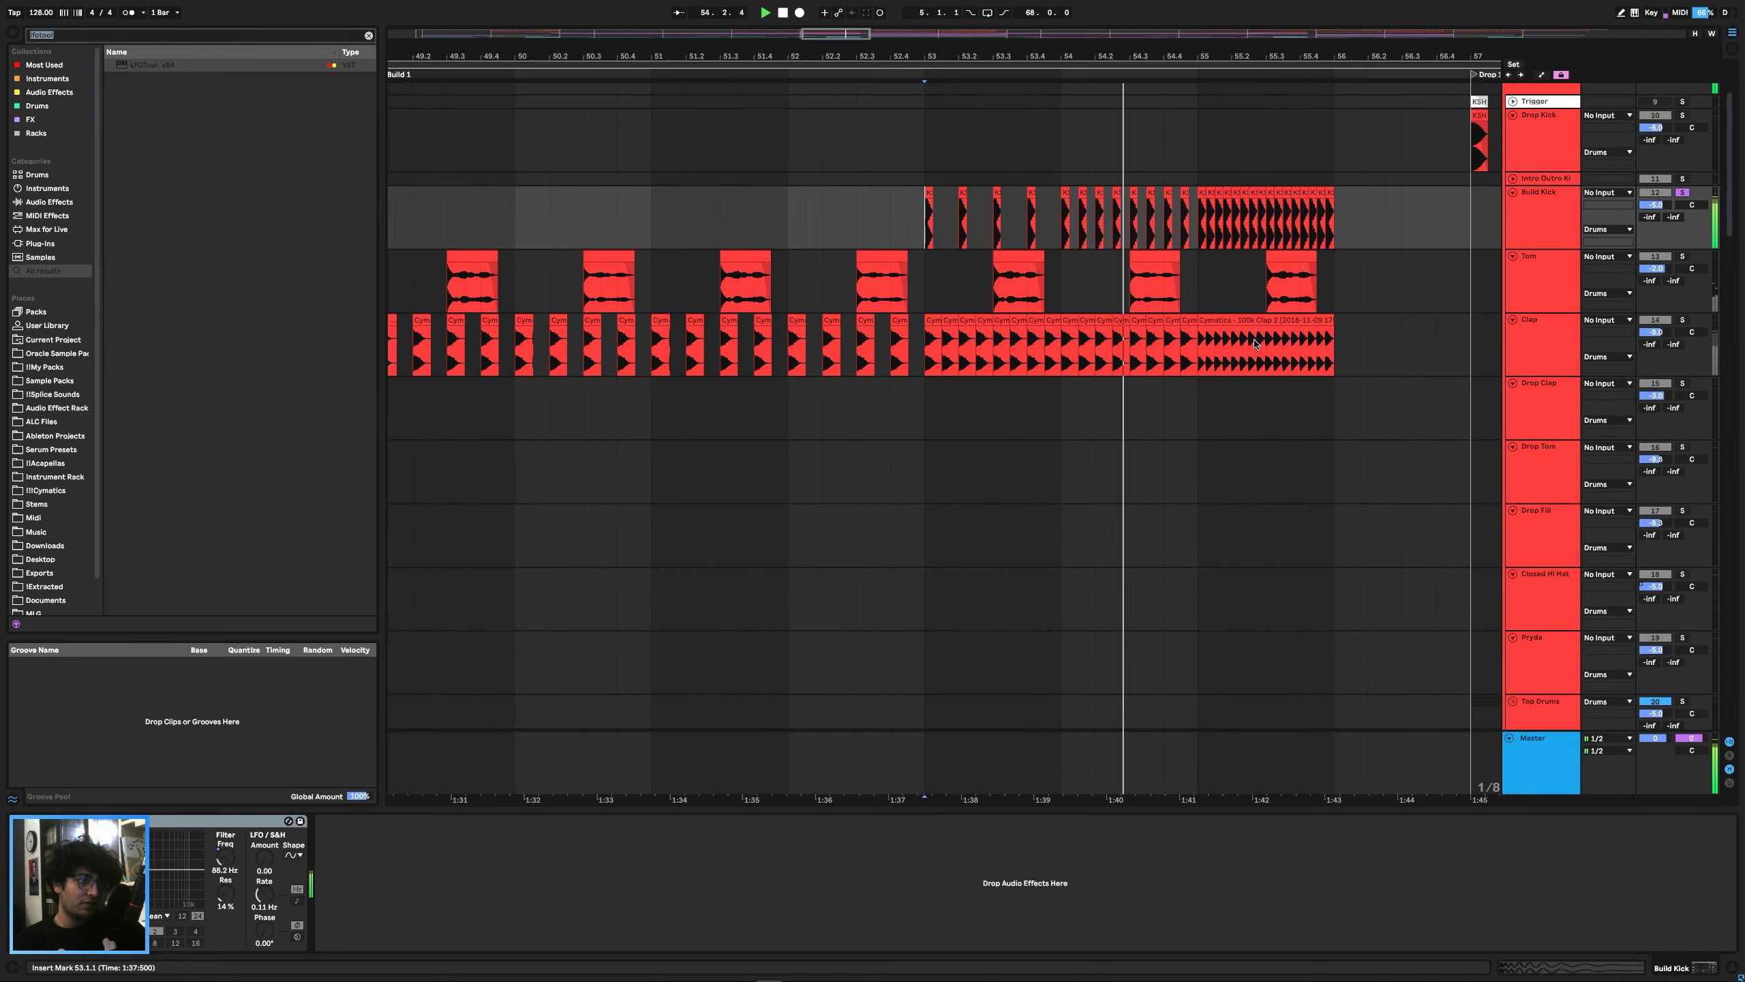
pyautogui.scroll(-15, 1255, 344)
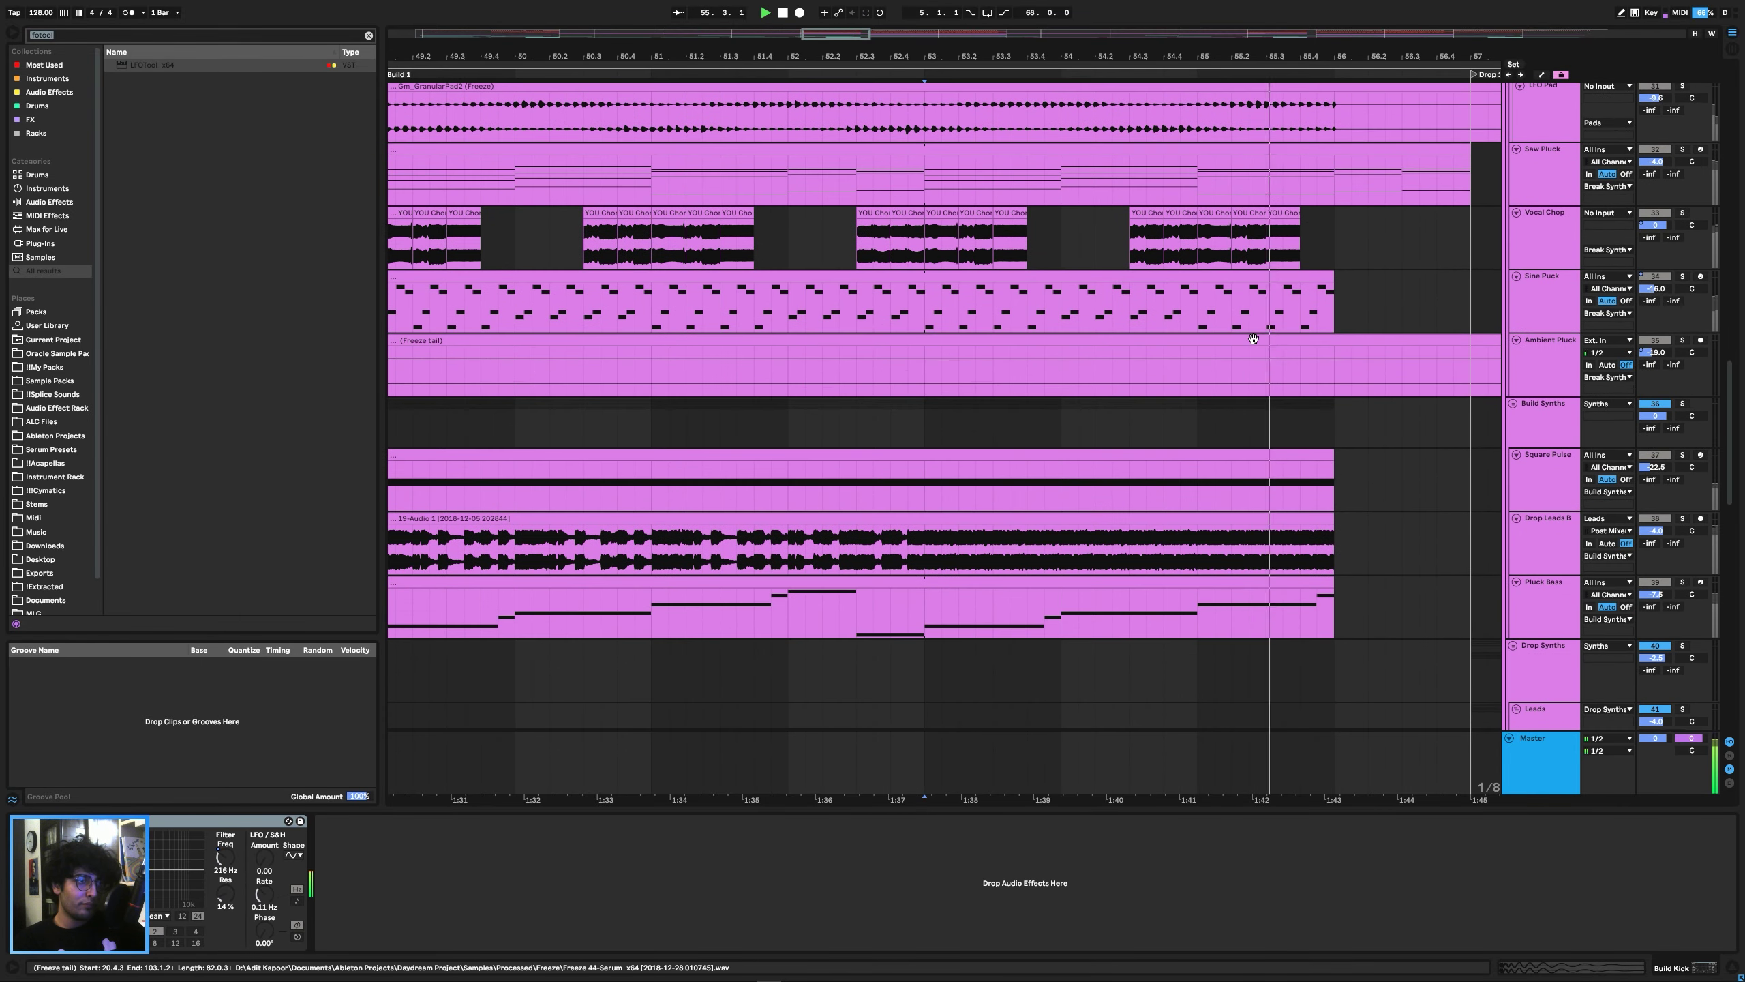
pyautogui.scroll(-15, 1254, 344)
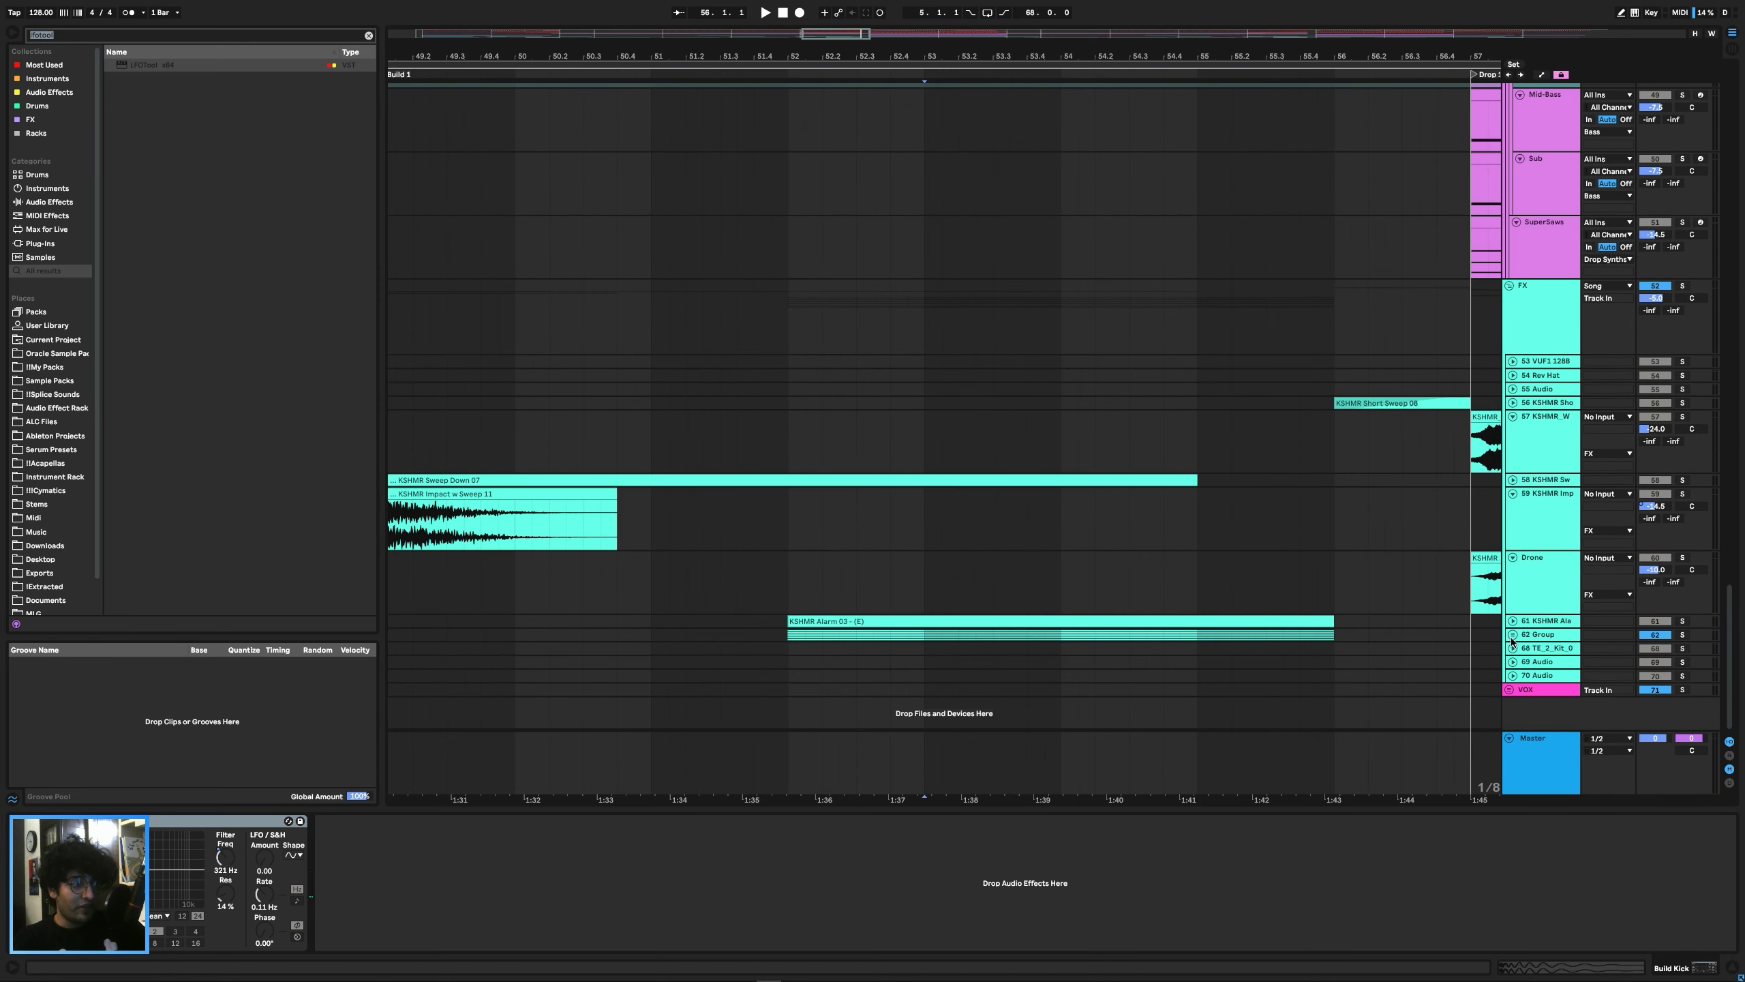
# Unfold group 62 in the FX tracks and mark the range above its medium sweeps from 52.1.1.
pyautogui.click(1512, 634)
pyautogui.scroll(-3, 1208, 538)
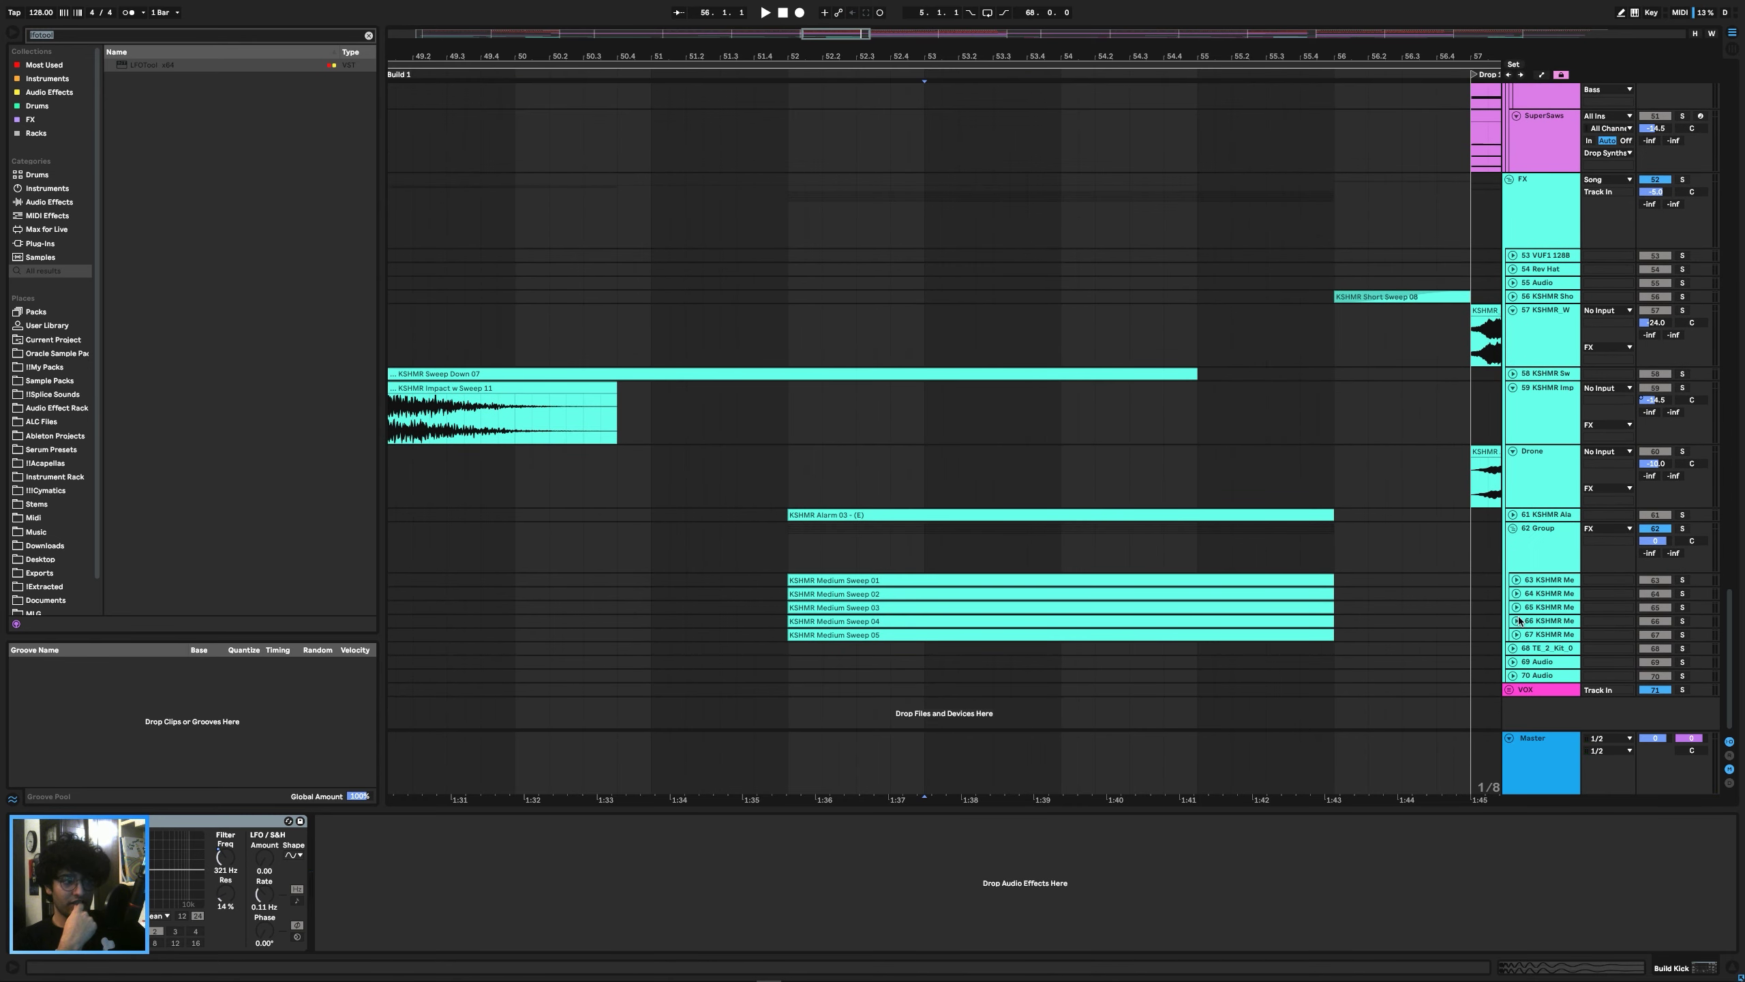
pyautogui.click(1513, 514)
pyautogui.click(1513, 515)
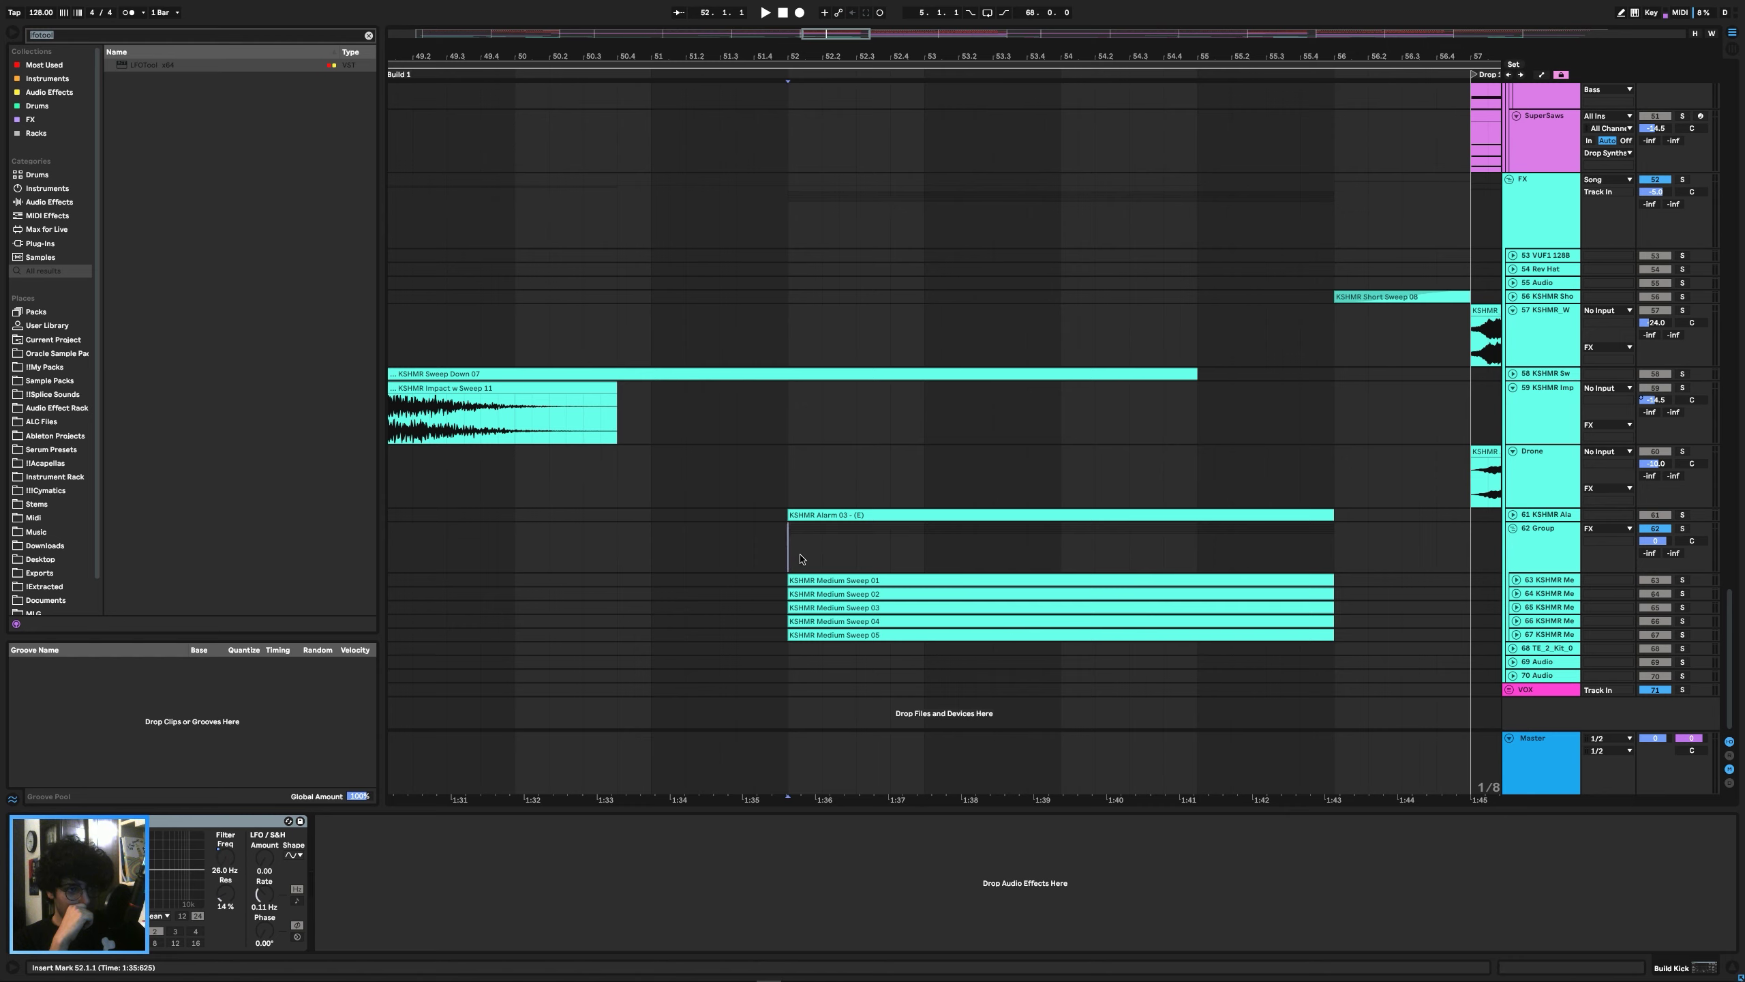
pyautogui.moveTo(797, 547); pyautogui.dragTo(1351, 550)
# Expand the KSHMR Medium Sweep 01 to 05 tracks together, inspect their waveforms and collapse them again.
pyautogui.click(1529, 636)
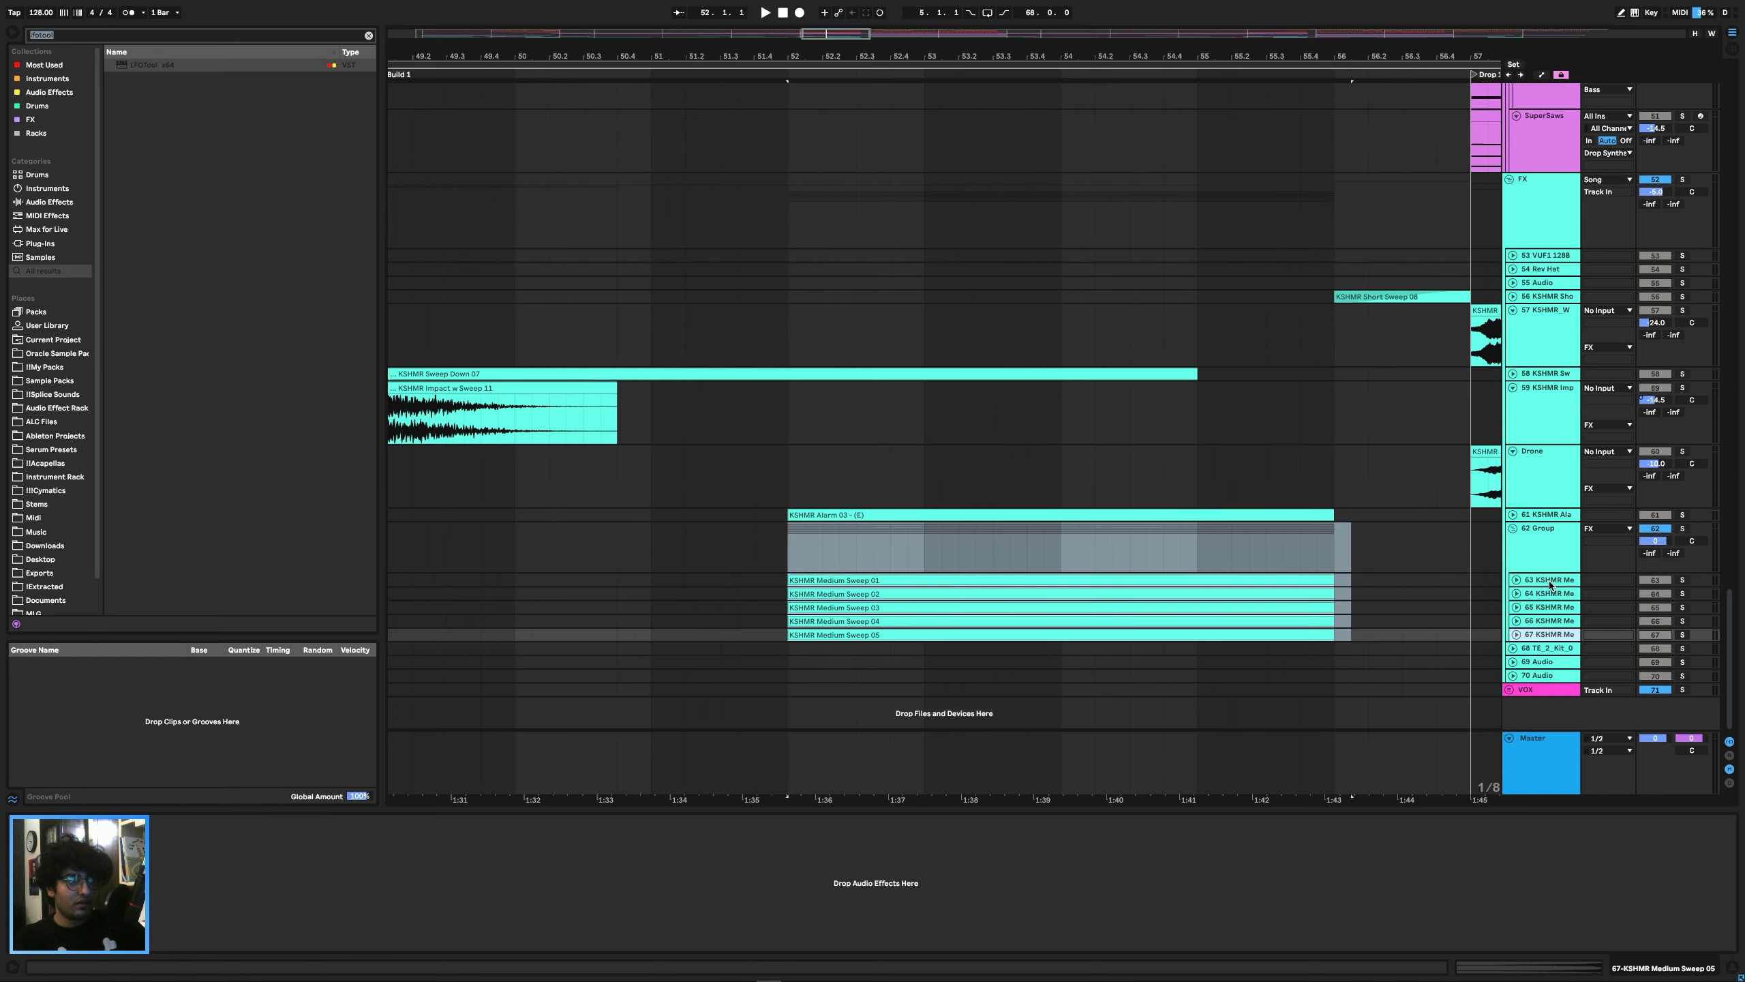
pyautogui.keyDown('shift'); pyautogui.click(1546, 580); pyautogui.keyUp('shift')
pyautogui.click(1516, 581)
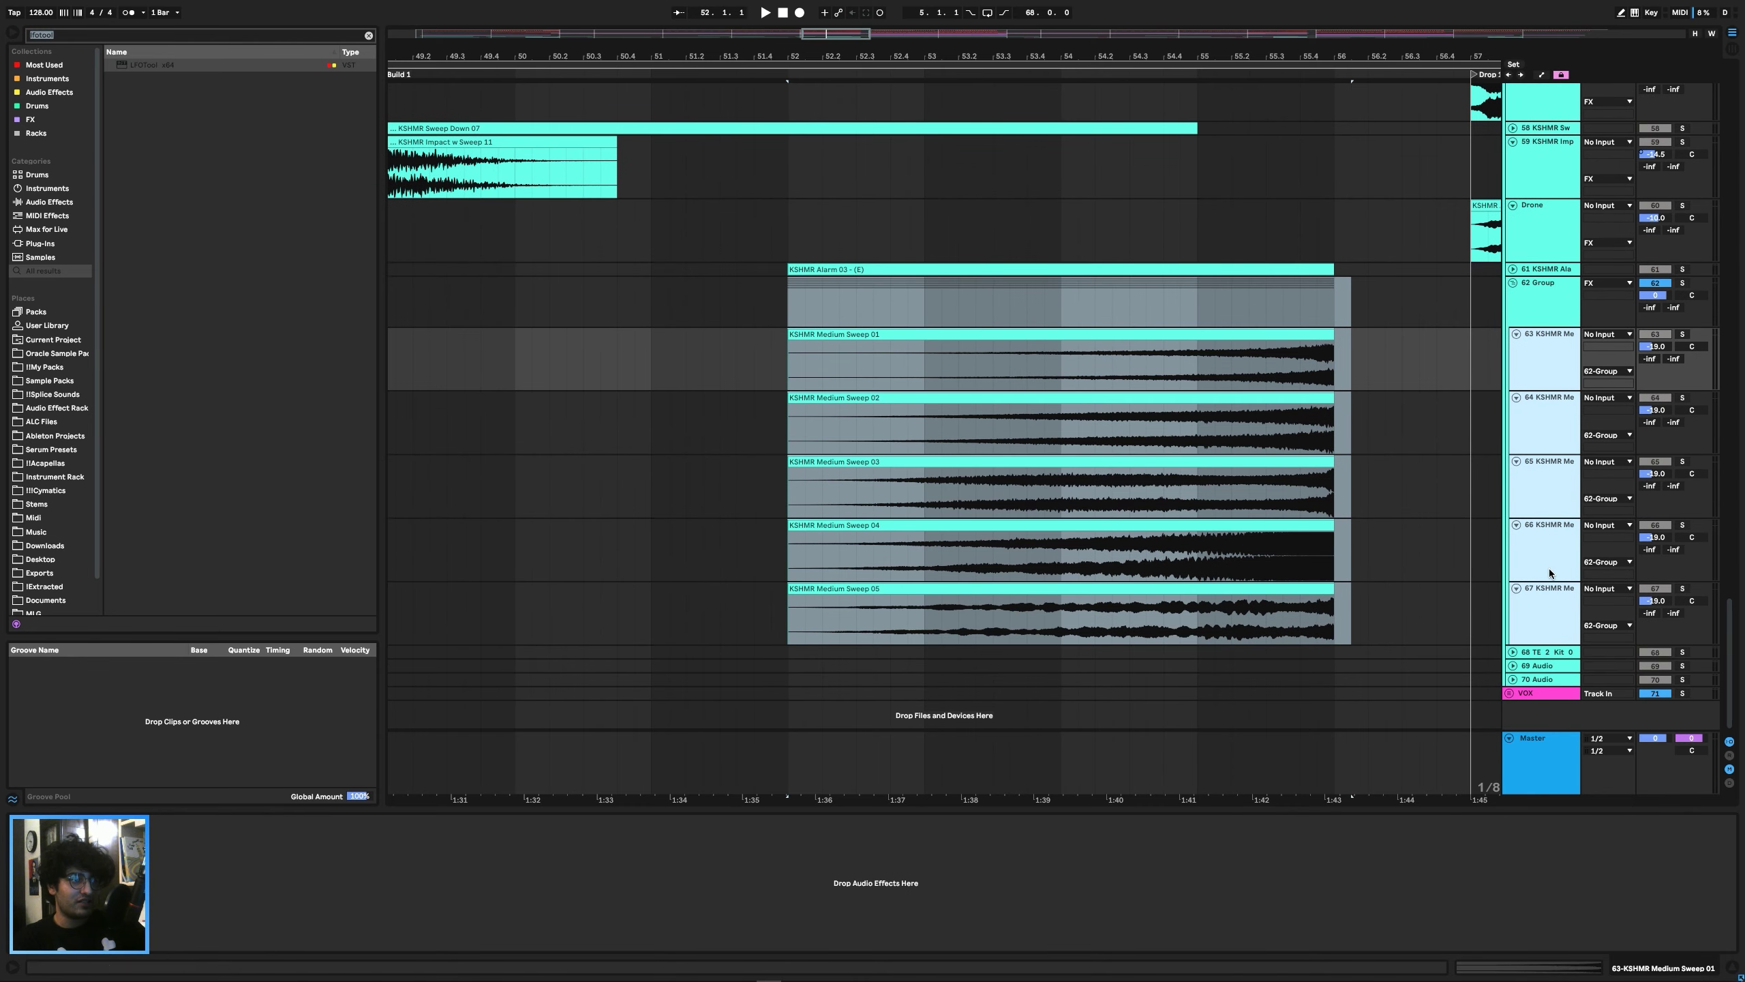
pyautogui.click(1514, 334)
pyautogui.scroll(5, 1443, 316)
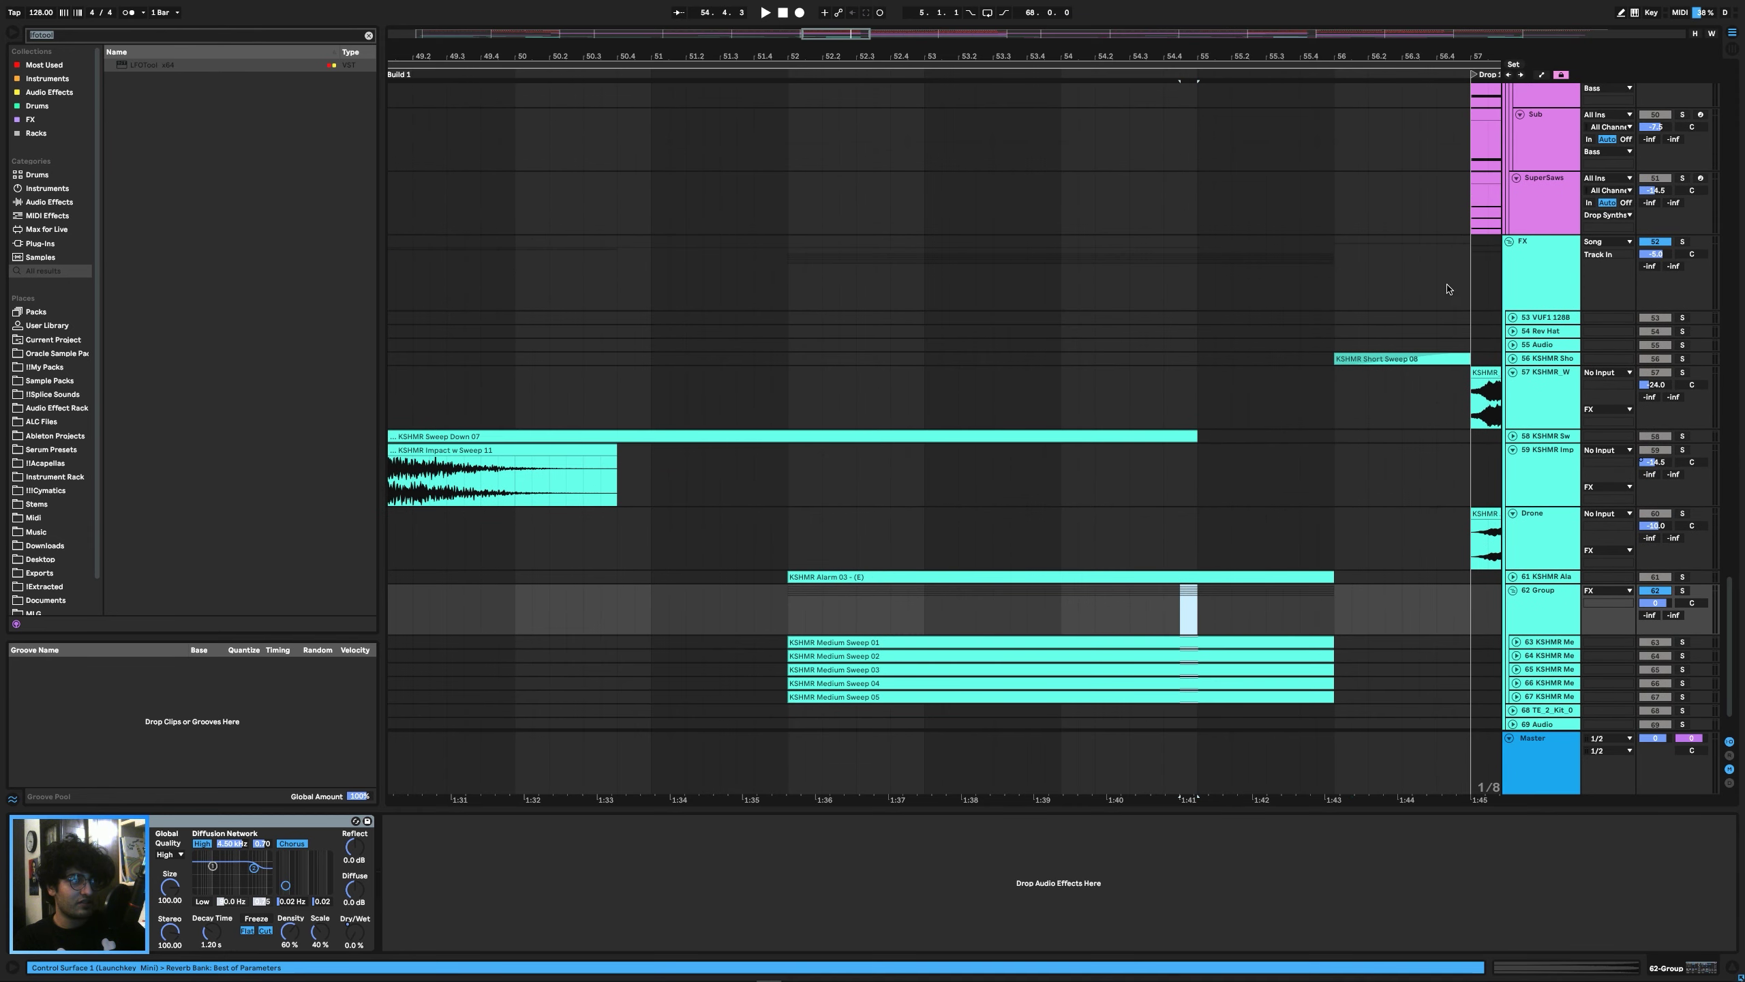
# Solo the FX group and audition the build effects from within bar 53.
pyautogui.click(1027, 540)
pyautogui.click(1683, 242)
pyautogui.press('space')
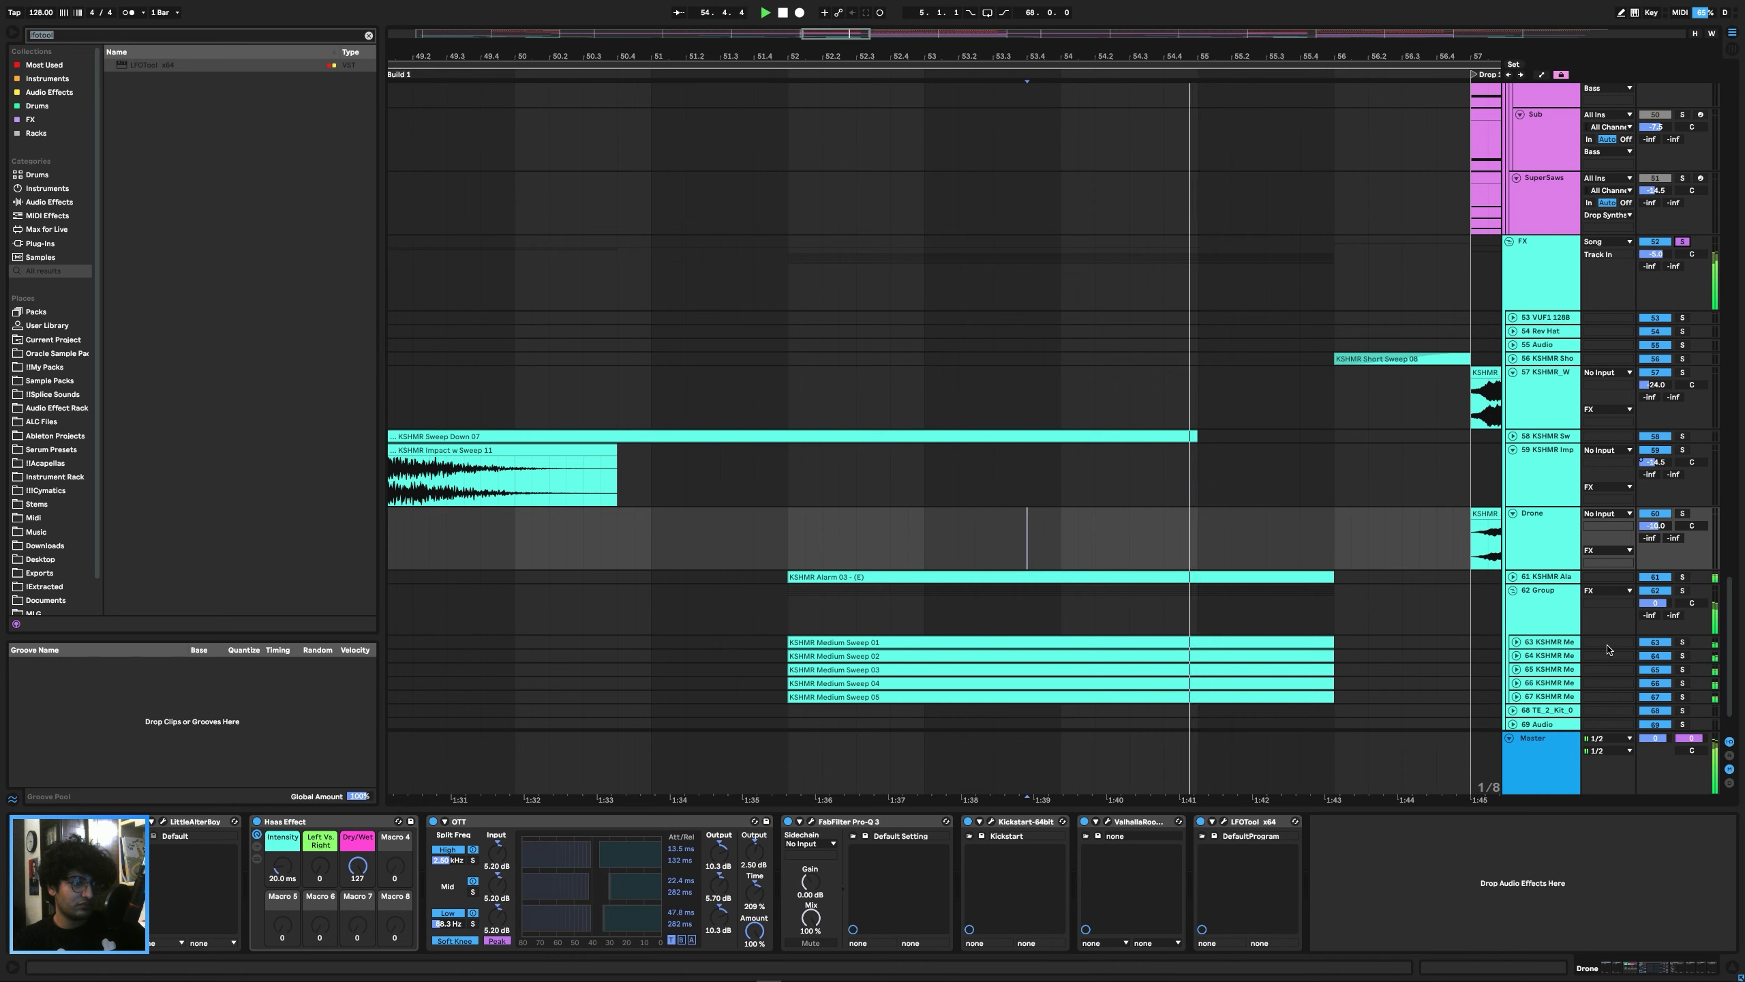
pyautogui.press('space')
# Unfold the KSHMR Alarm 03 track and select its build clip from 52.1.1 to 56.1.1.
pyautogui.click(1513, 576)
pyautogui.click(694, 540)
pyautogui.click(695, 529)
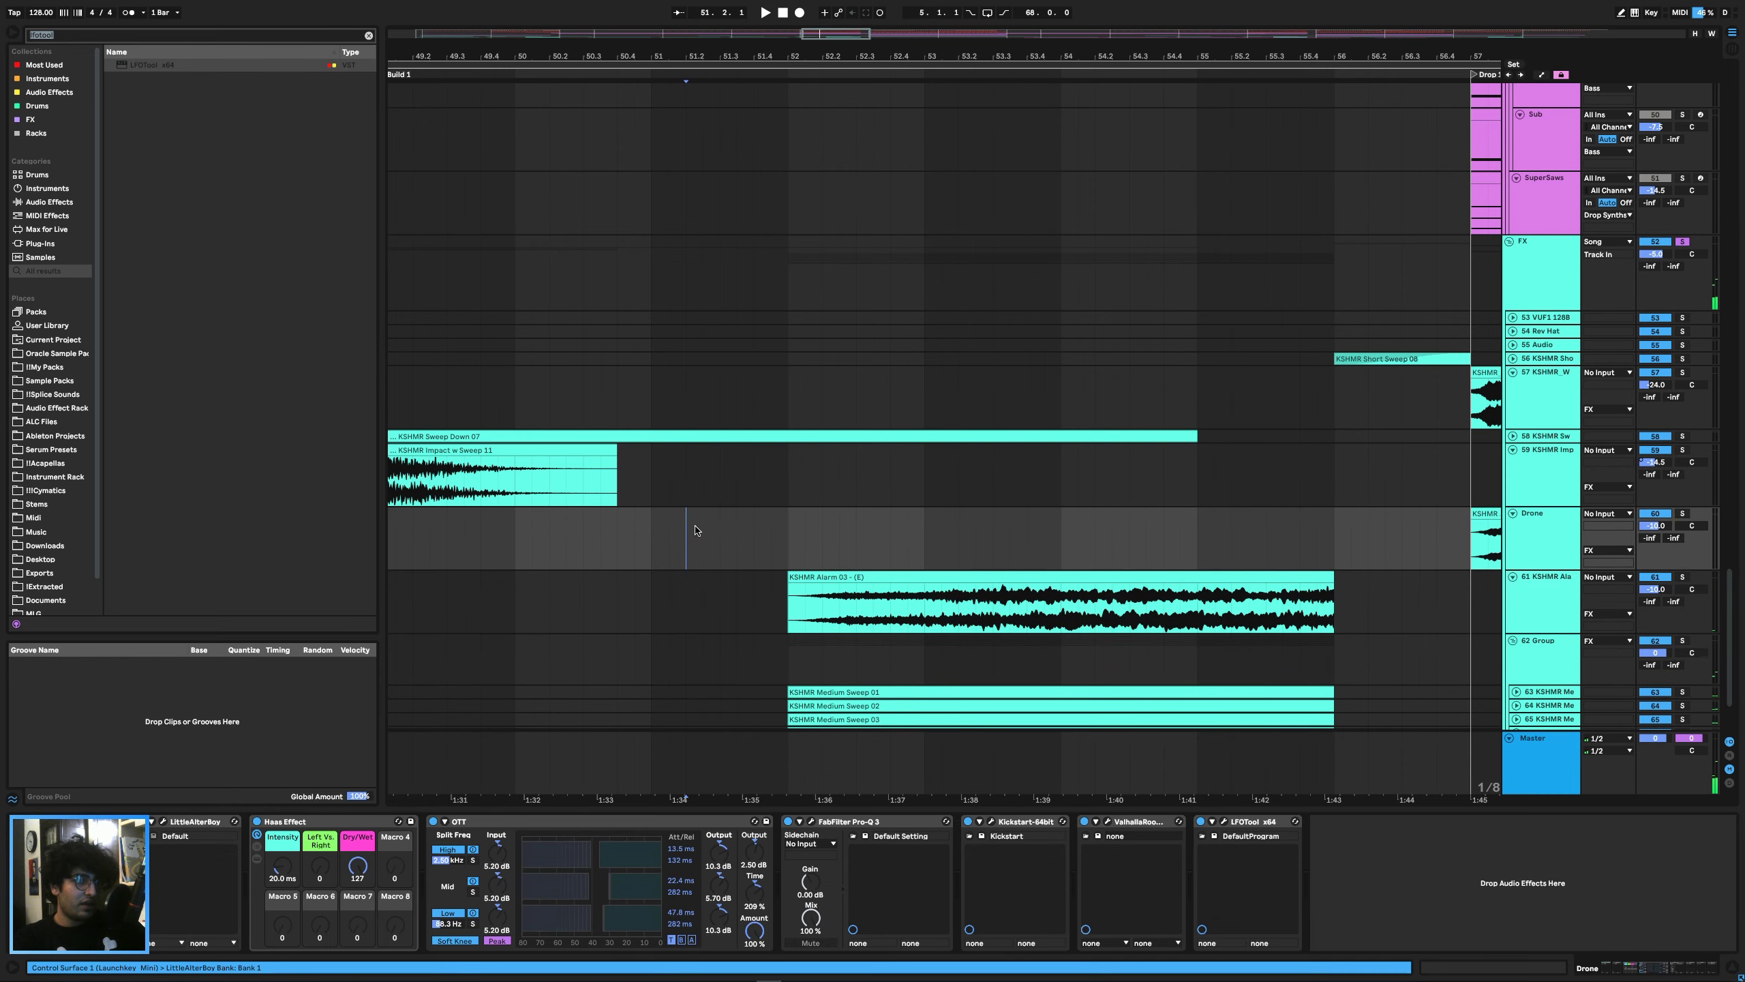
pyautogui.click(851, 573)
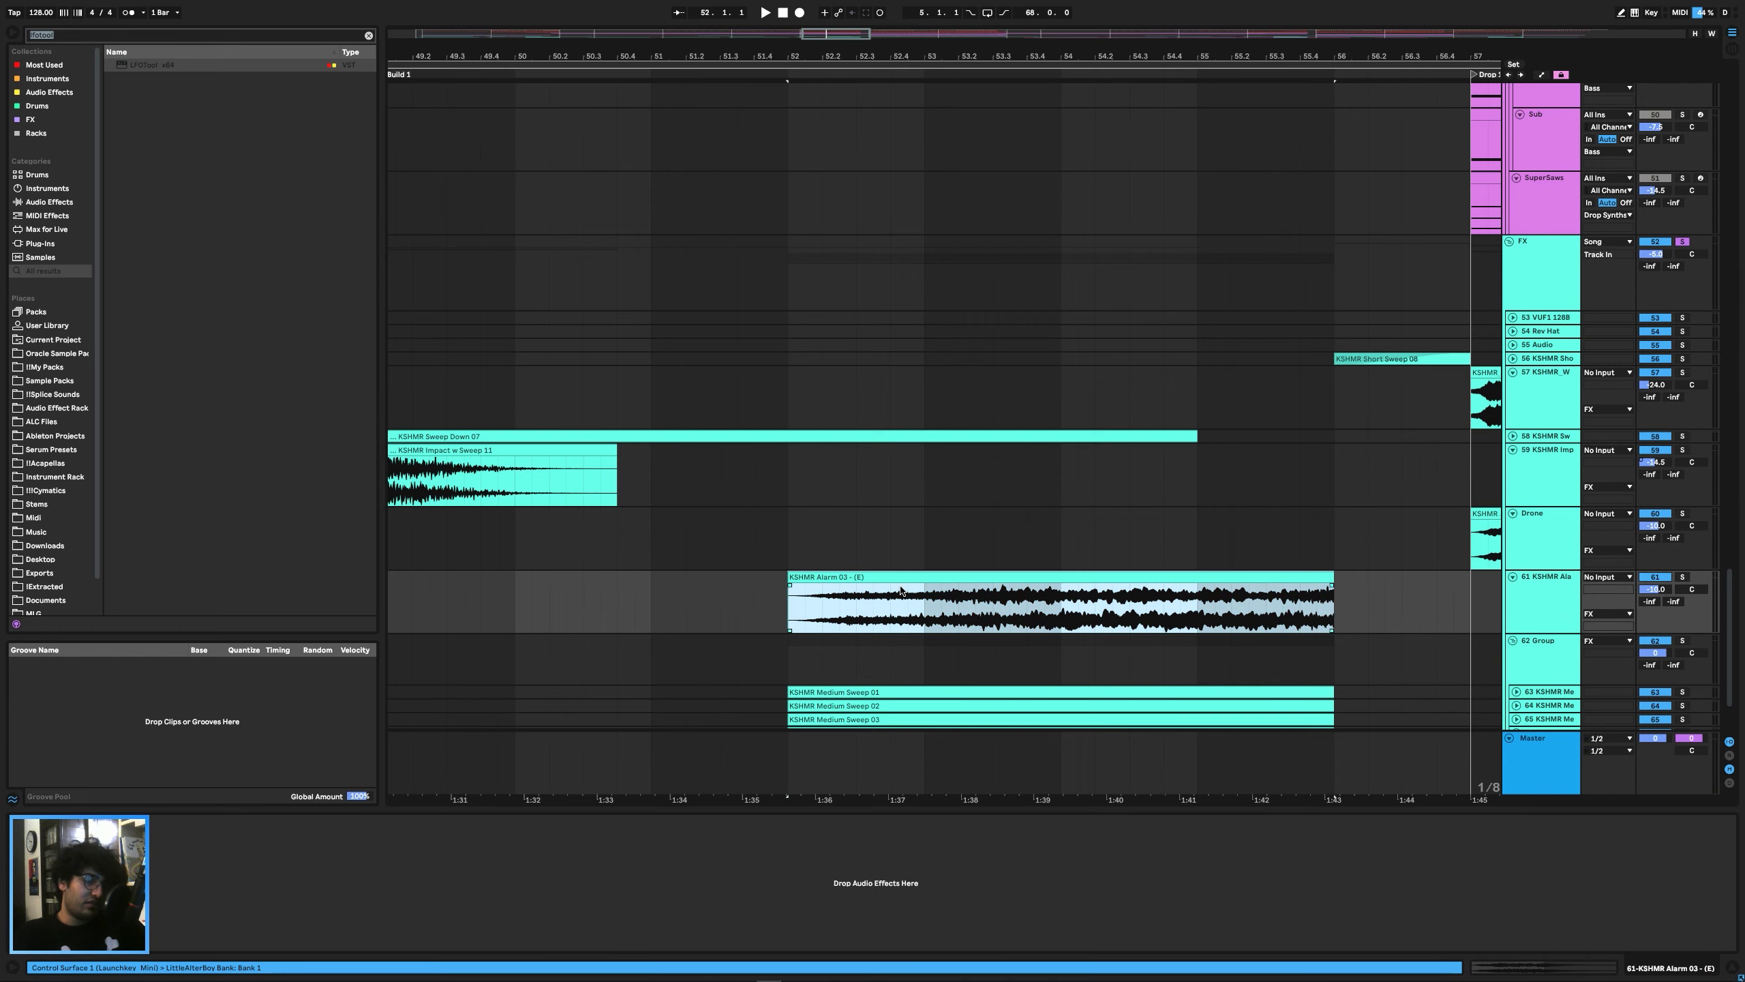
# Review the FX, bass and drop synth tracks across the arrangement, comparing the layers of Drop 1 and Drop 2.
pyautogui.keyDown('ctrl'); pyautogui.scroll(-2, 900, 577); pyautogui.keyUp('ctrl')
pyautogui.scroll(-3, 824, 550)
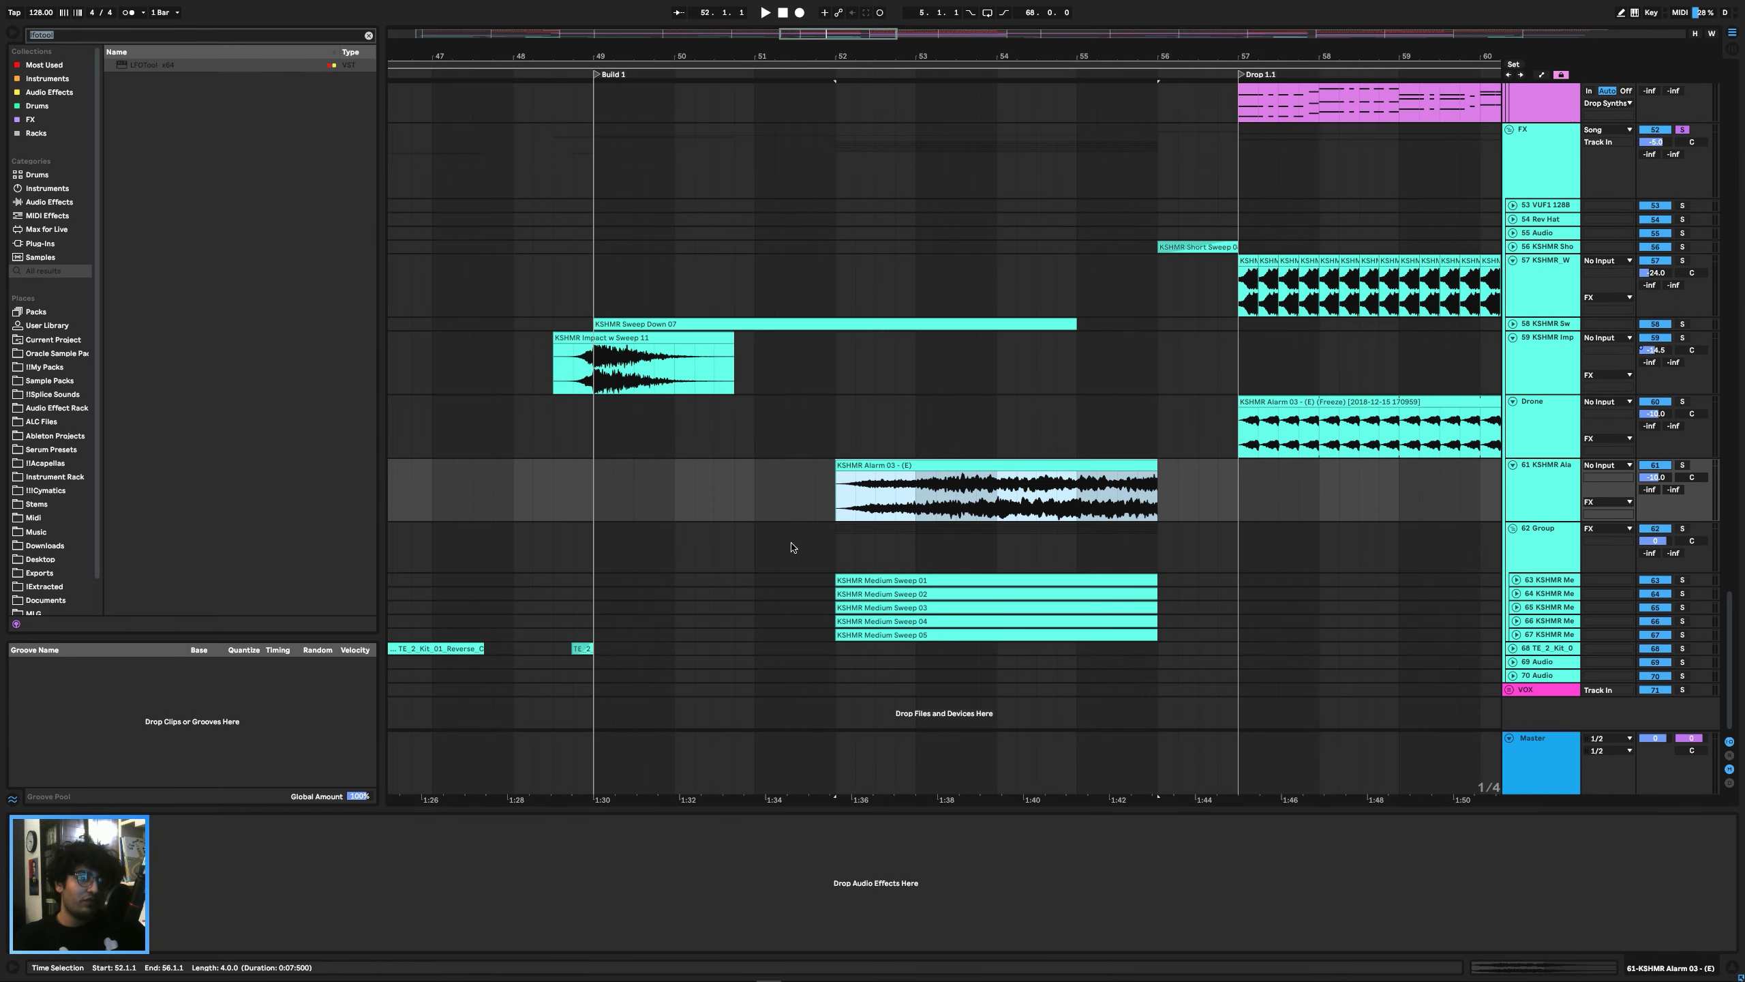
pyautogui.keyDown('ctrl'); pyautogui.scroll(-6, 687, 526); pyautogui.keyUp('ctrl')
pyautogui.scroll(8, 642, 522)
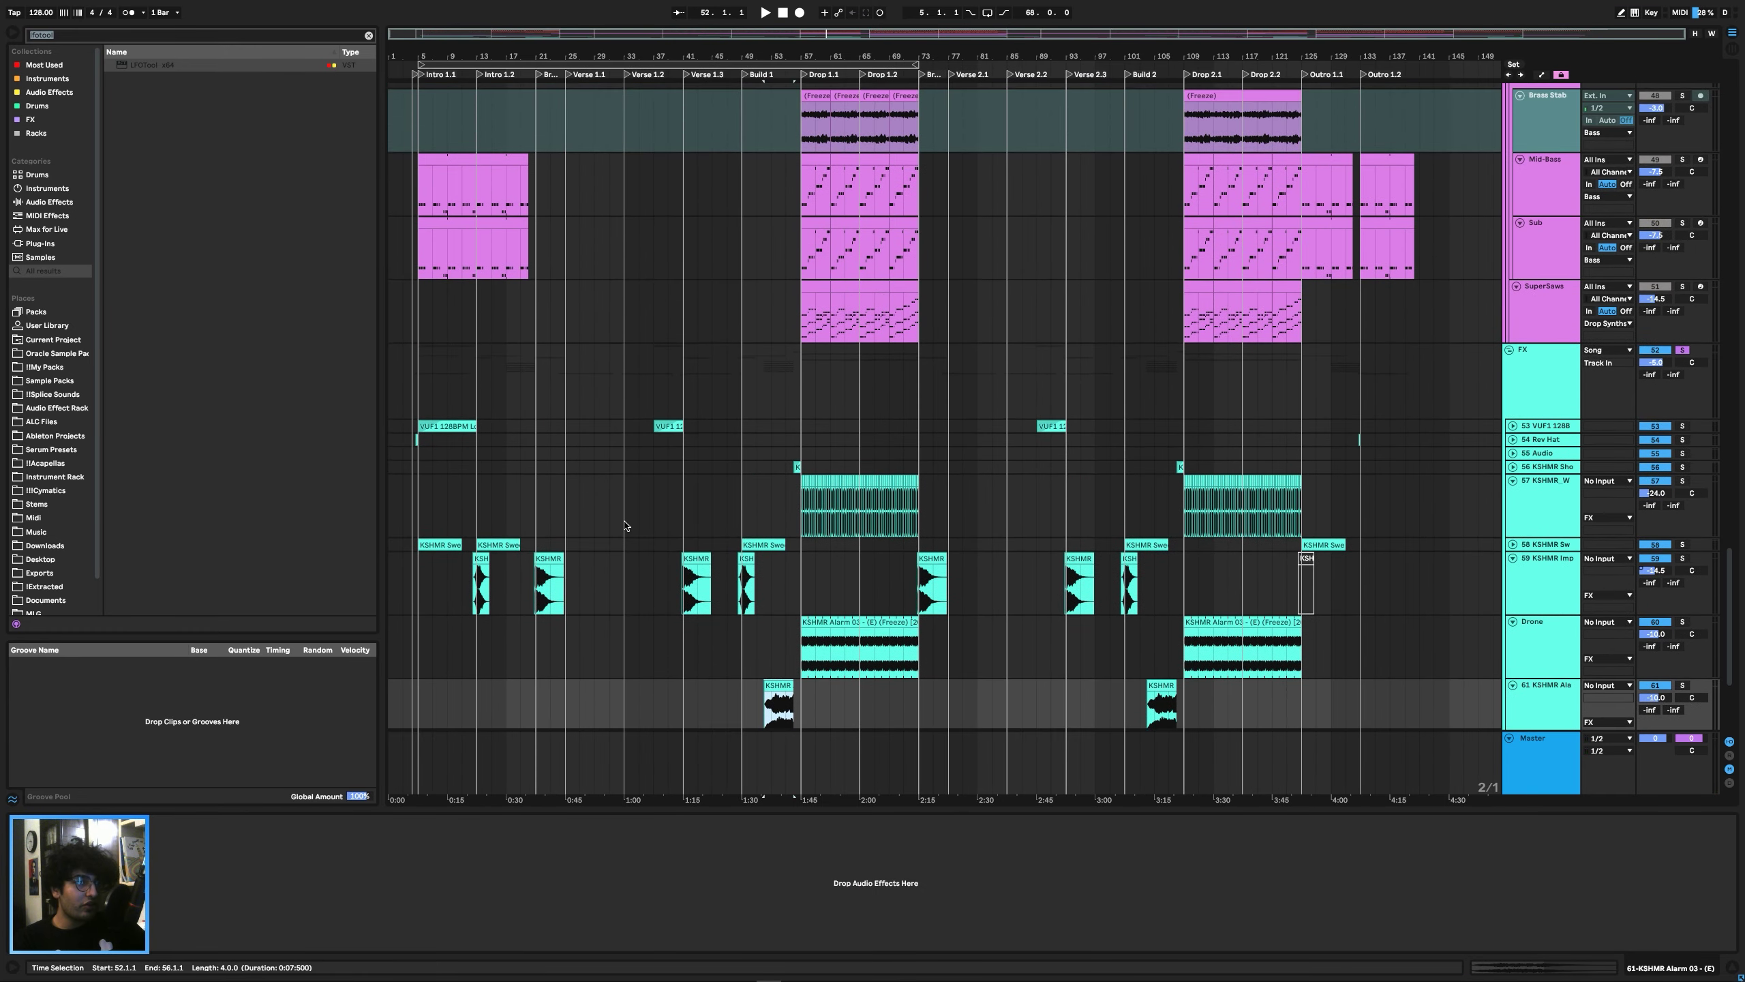
pyautogui.scroll(3, 625, 525)
pyautogui.scroll(-3, 1268, 503)
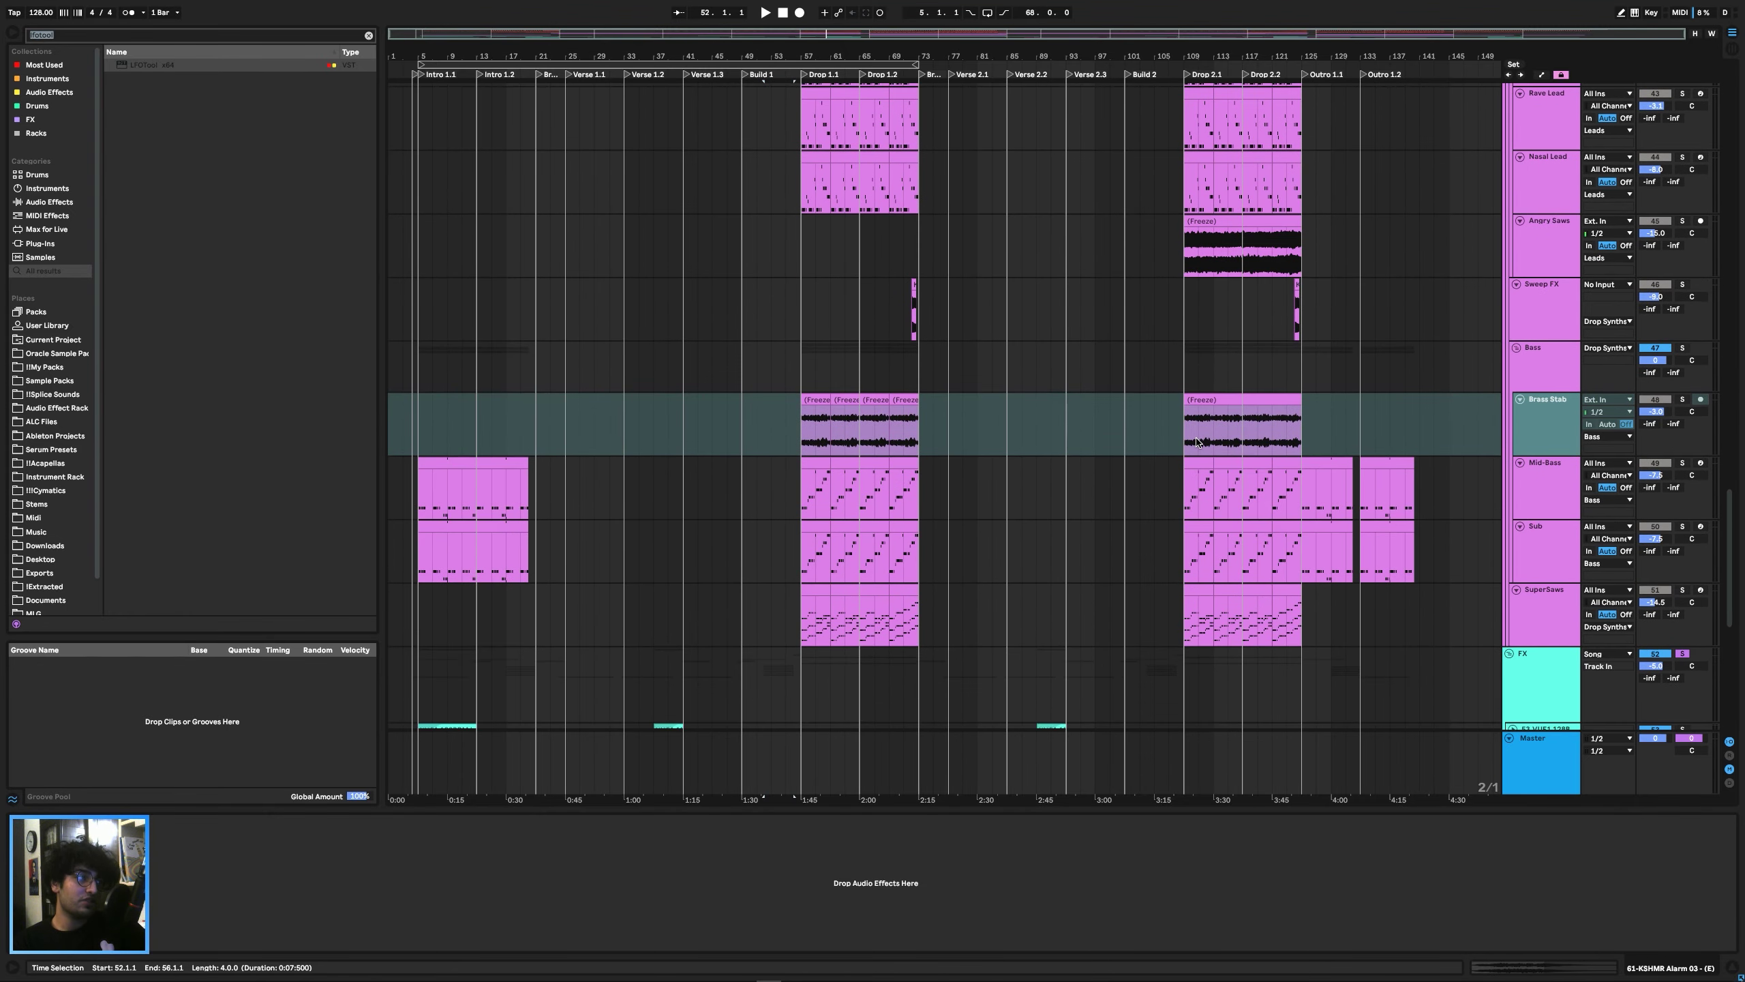
pyautogui.keyDown('ctrl'); pyautogui.scroll(3, 1278, 484); pyautogui.keyUp('ctrl')
pyautogui.scroll(3, 1278, 484)
pyautogui.hscroll(-10, 866, 474)
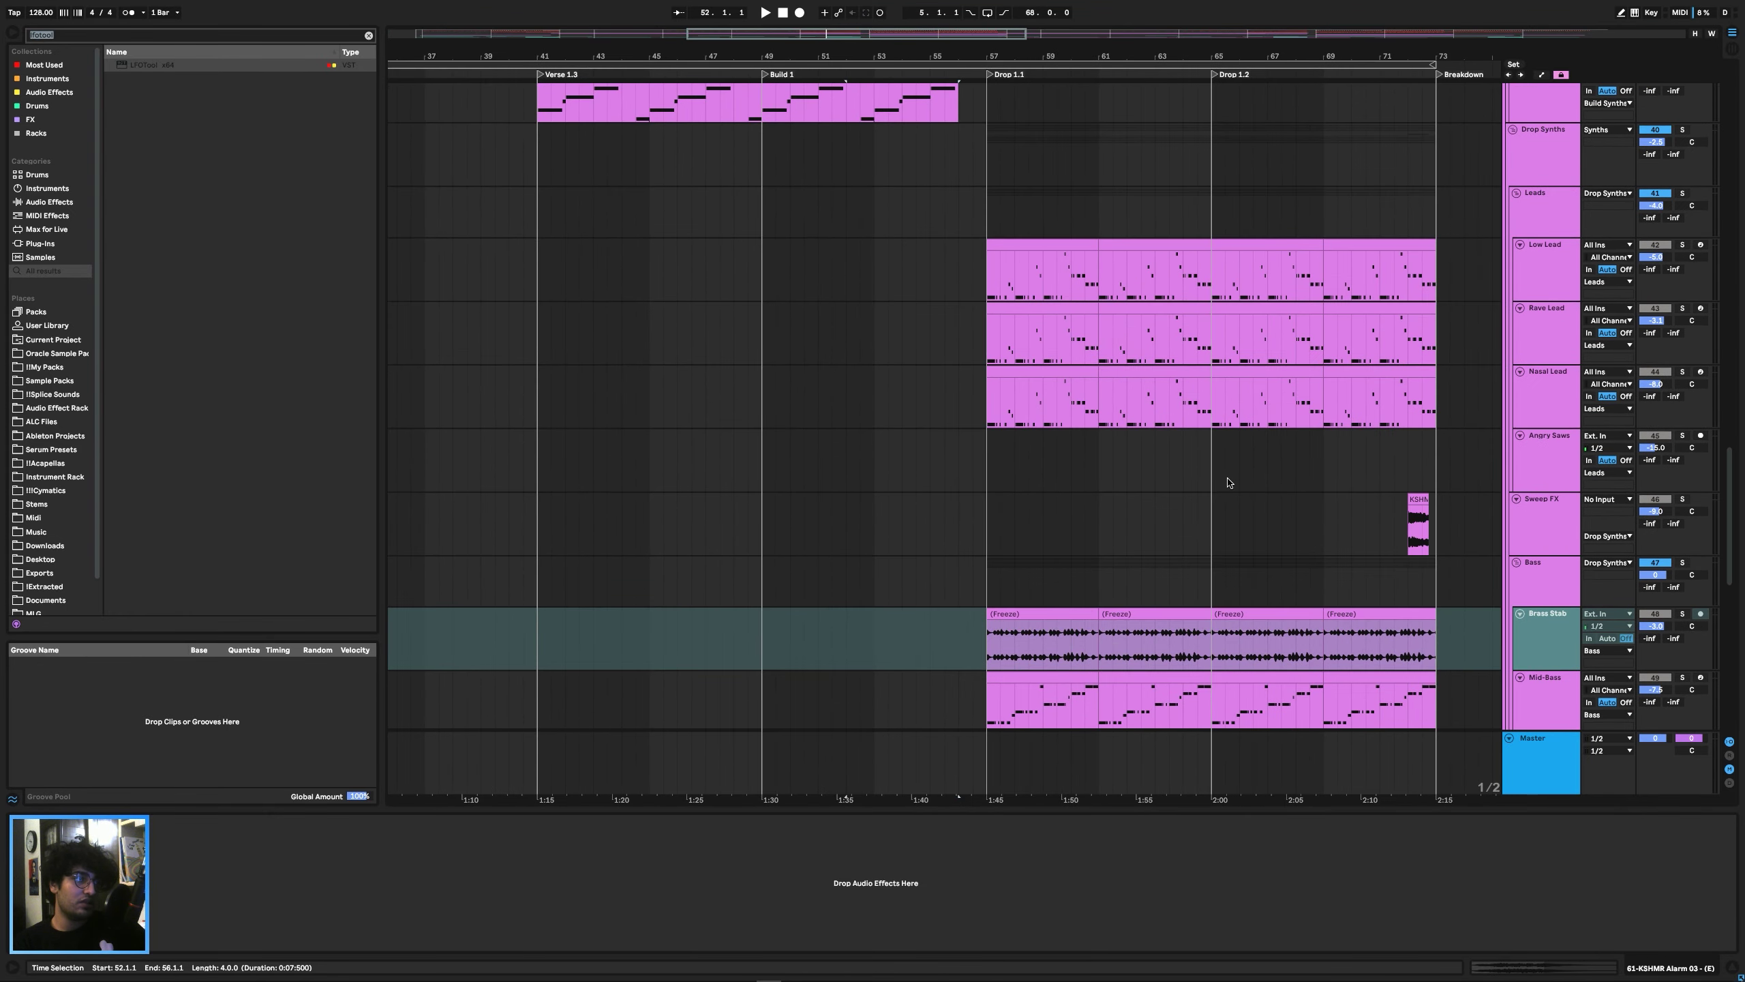
pyautogui.hscroll(15, 709, 471)
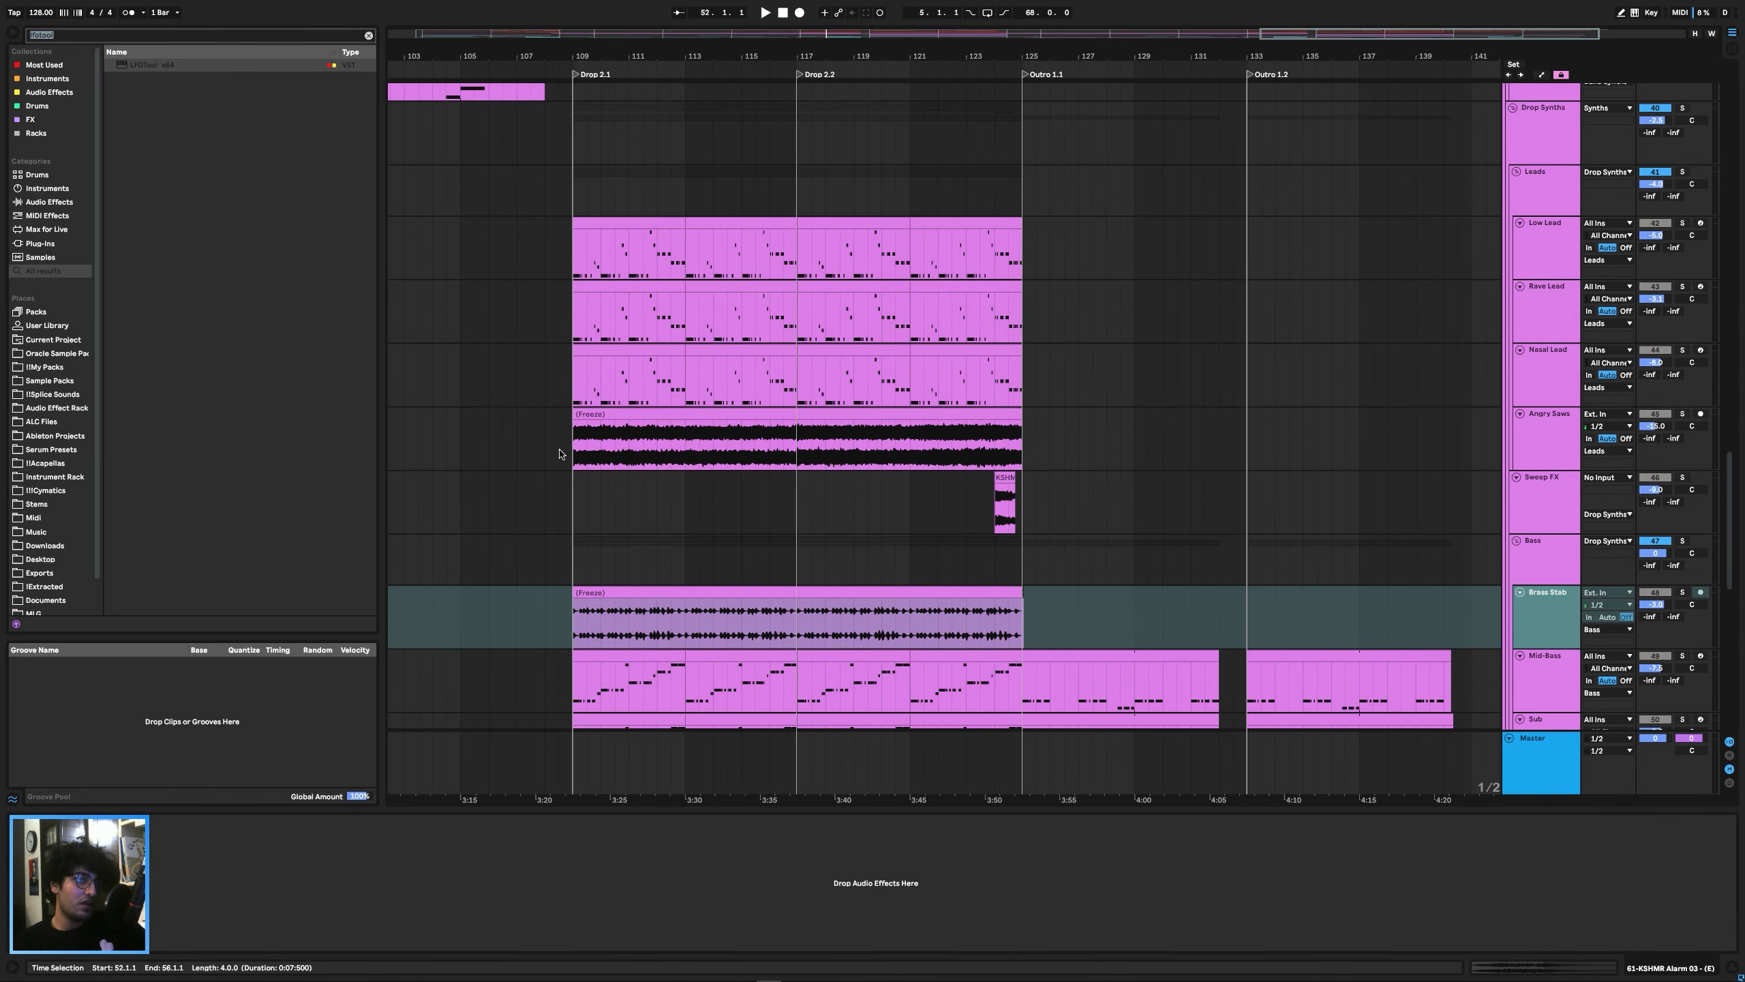
# Audition the soloed Angry Saws track from Drop 2.1 and from 117.1.1, and examine its FabFilter Pro-Q 3 curve.
pyautogui.click(584, 452)
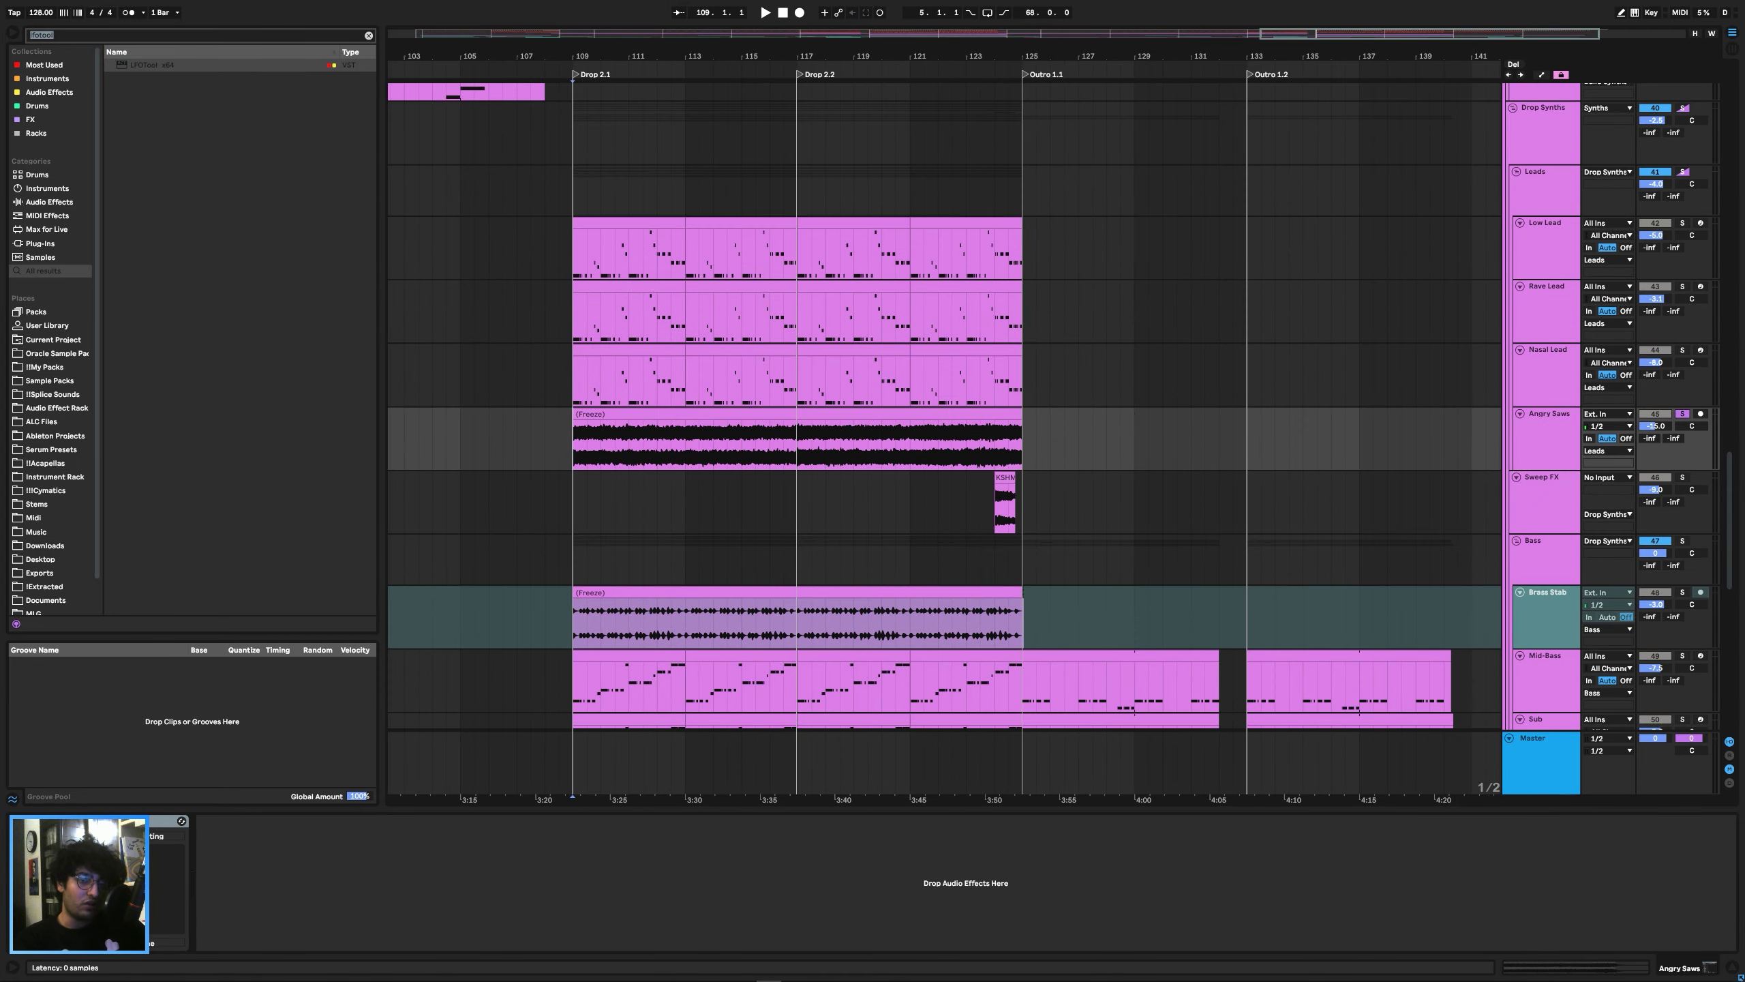
pyautogui.press('space')
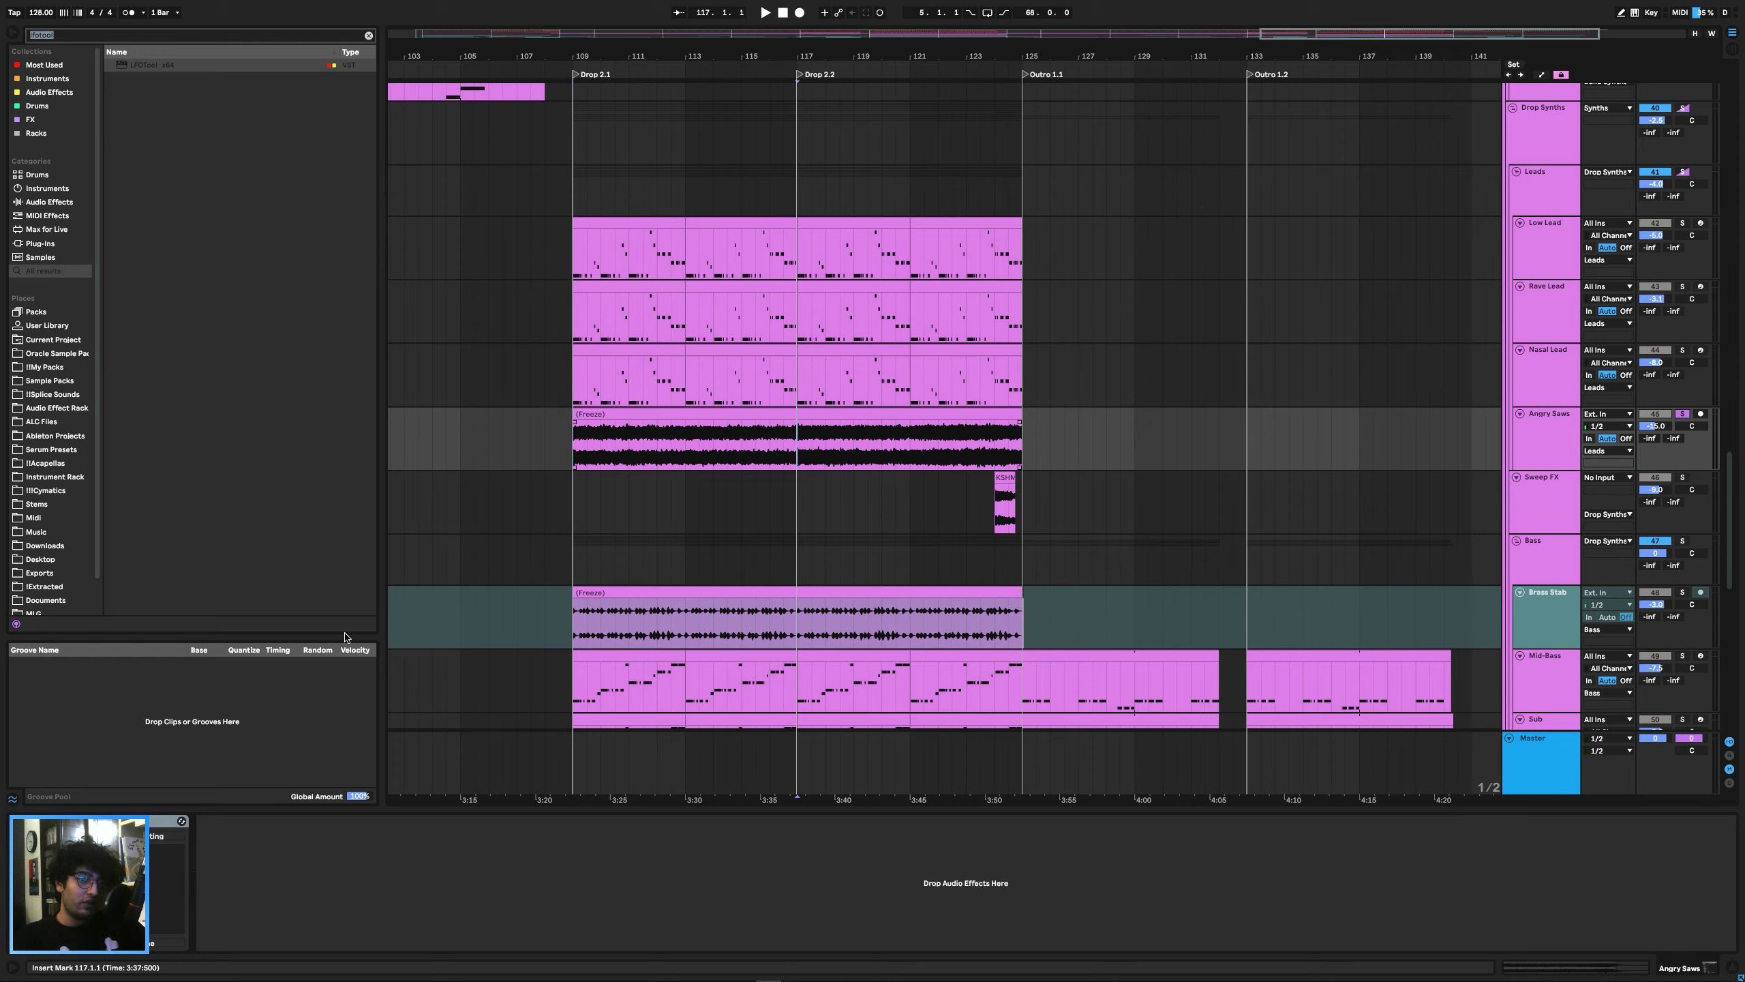
pyautogui.hotkey('ctrl', 'alt', 'p')
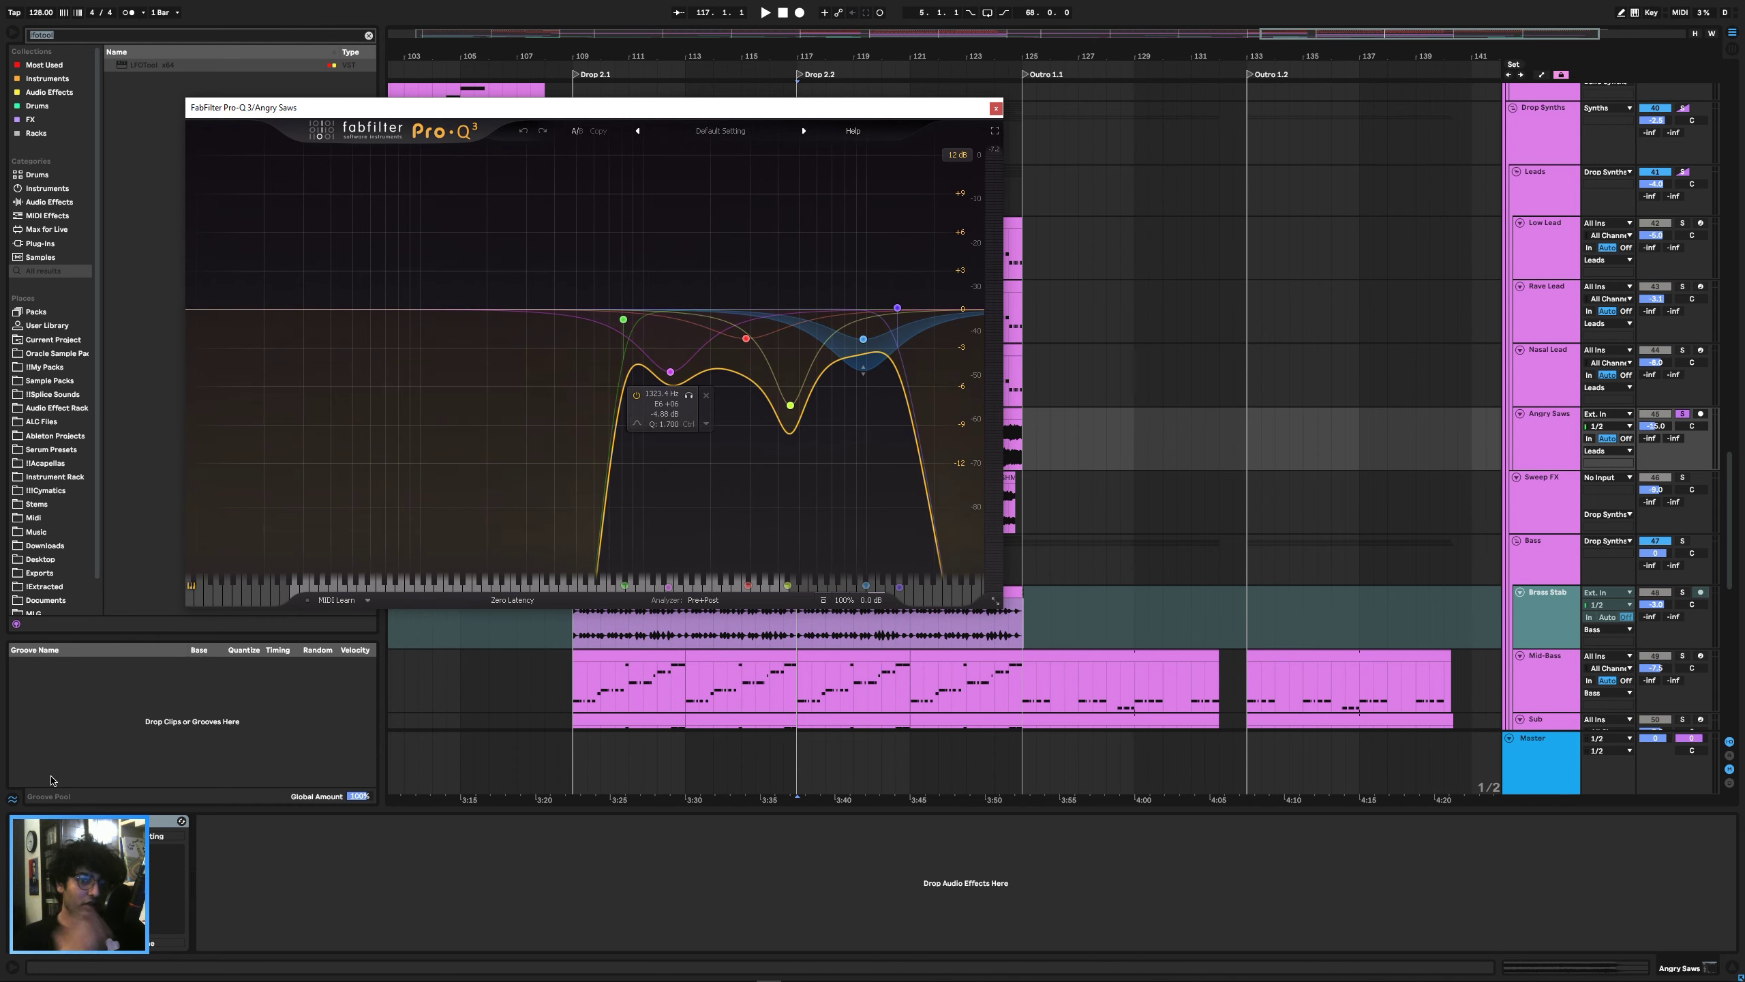
pyautogui.press('space')
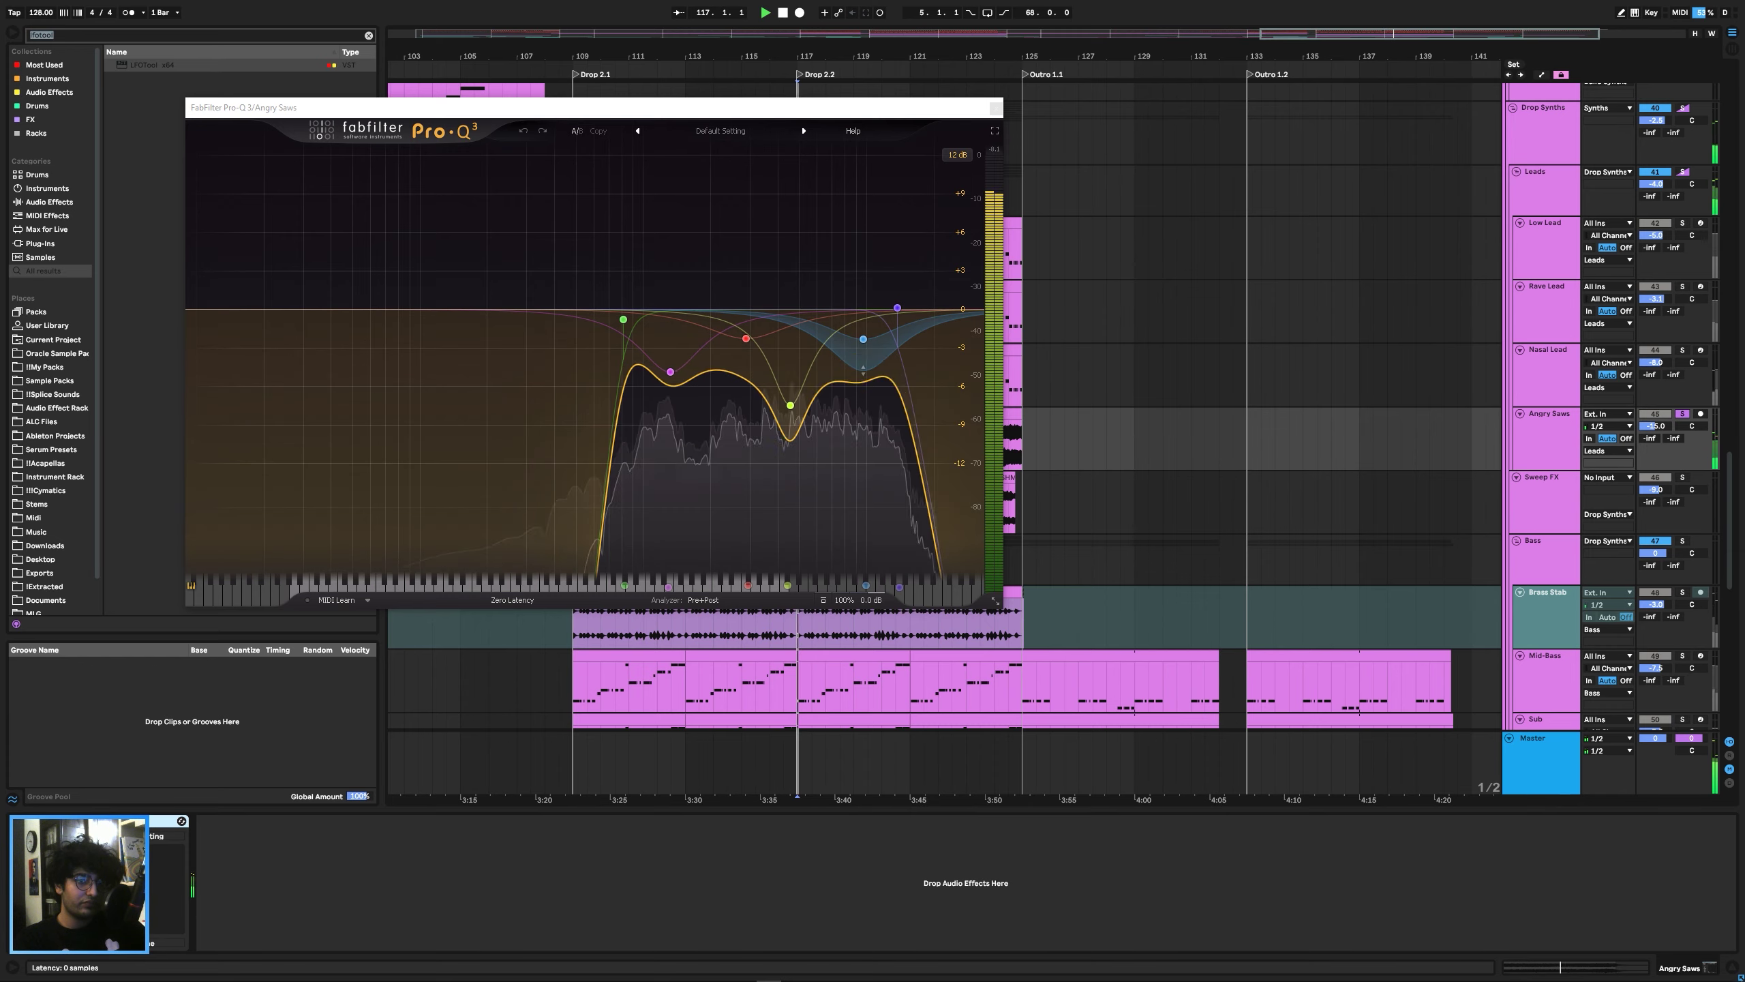
pyautogui.click(995, 108)
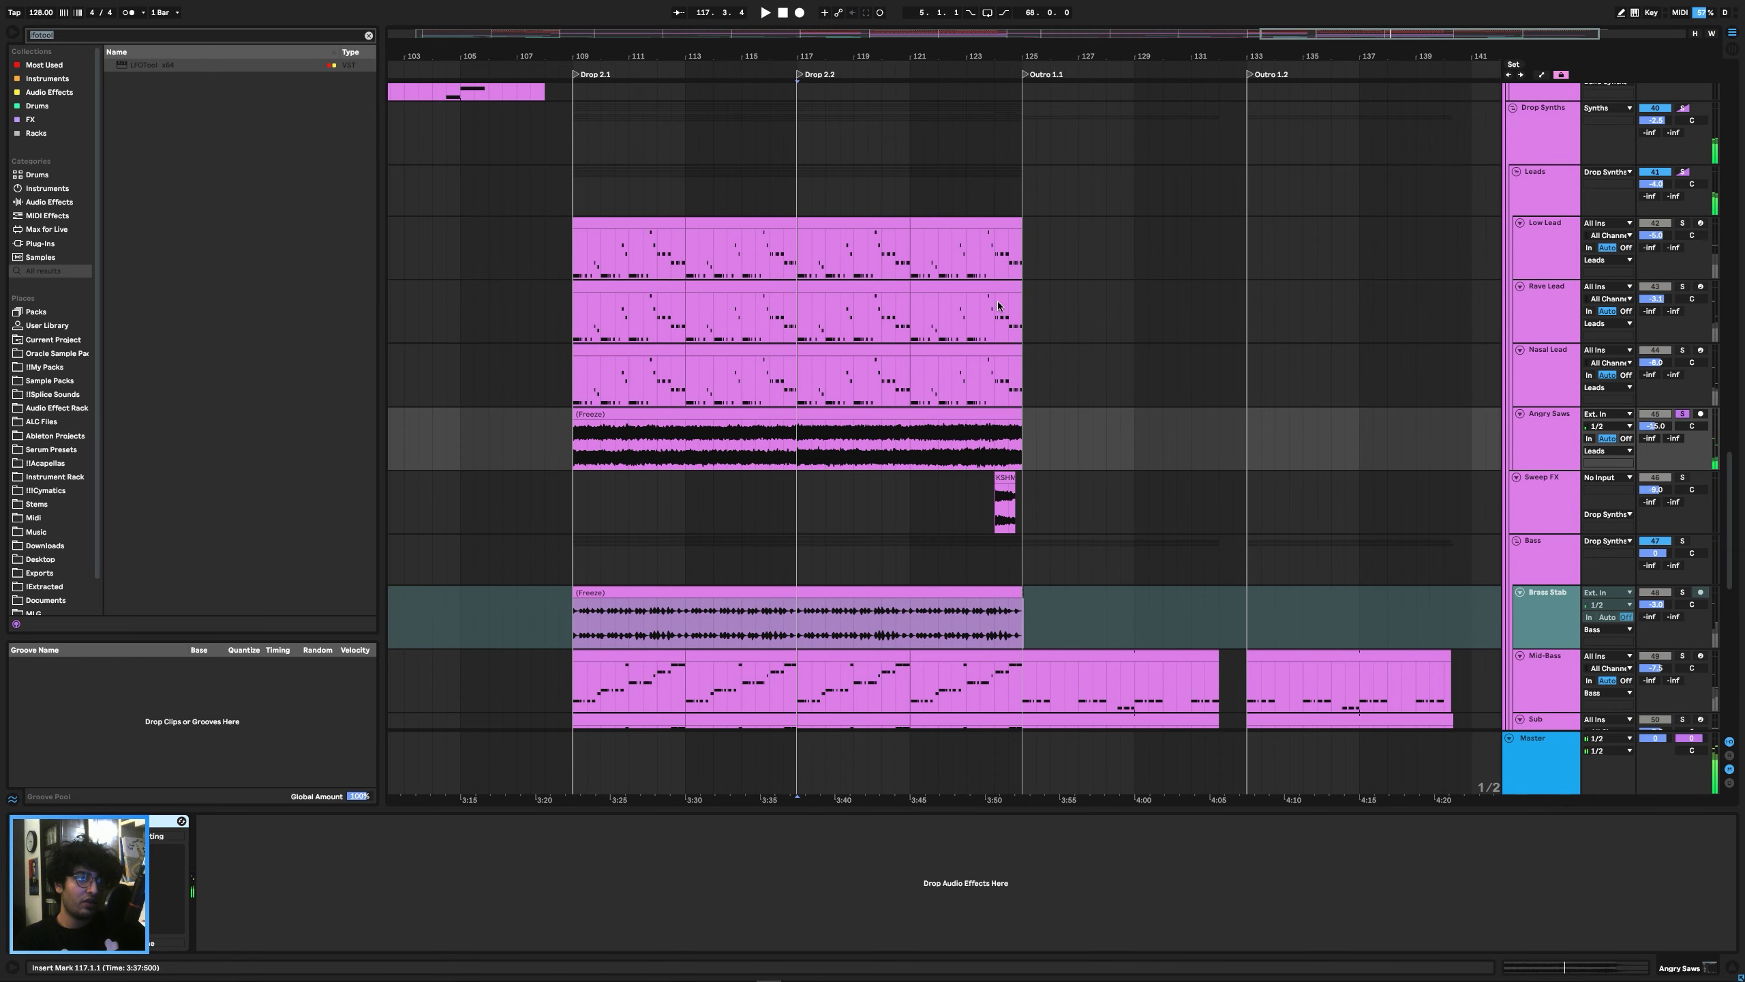
pyautogui.click(787, 445)
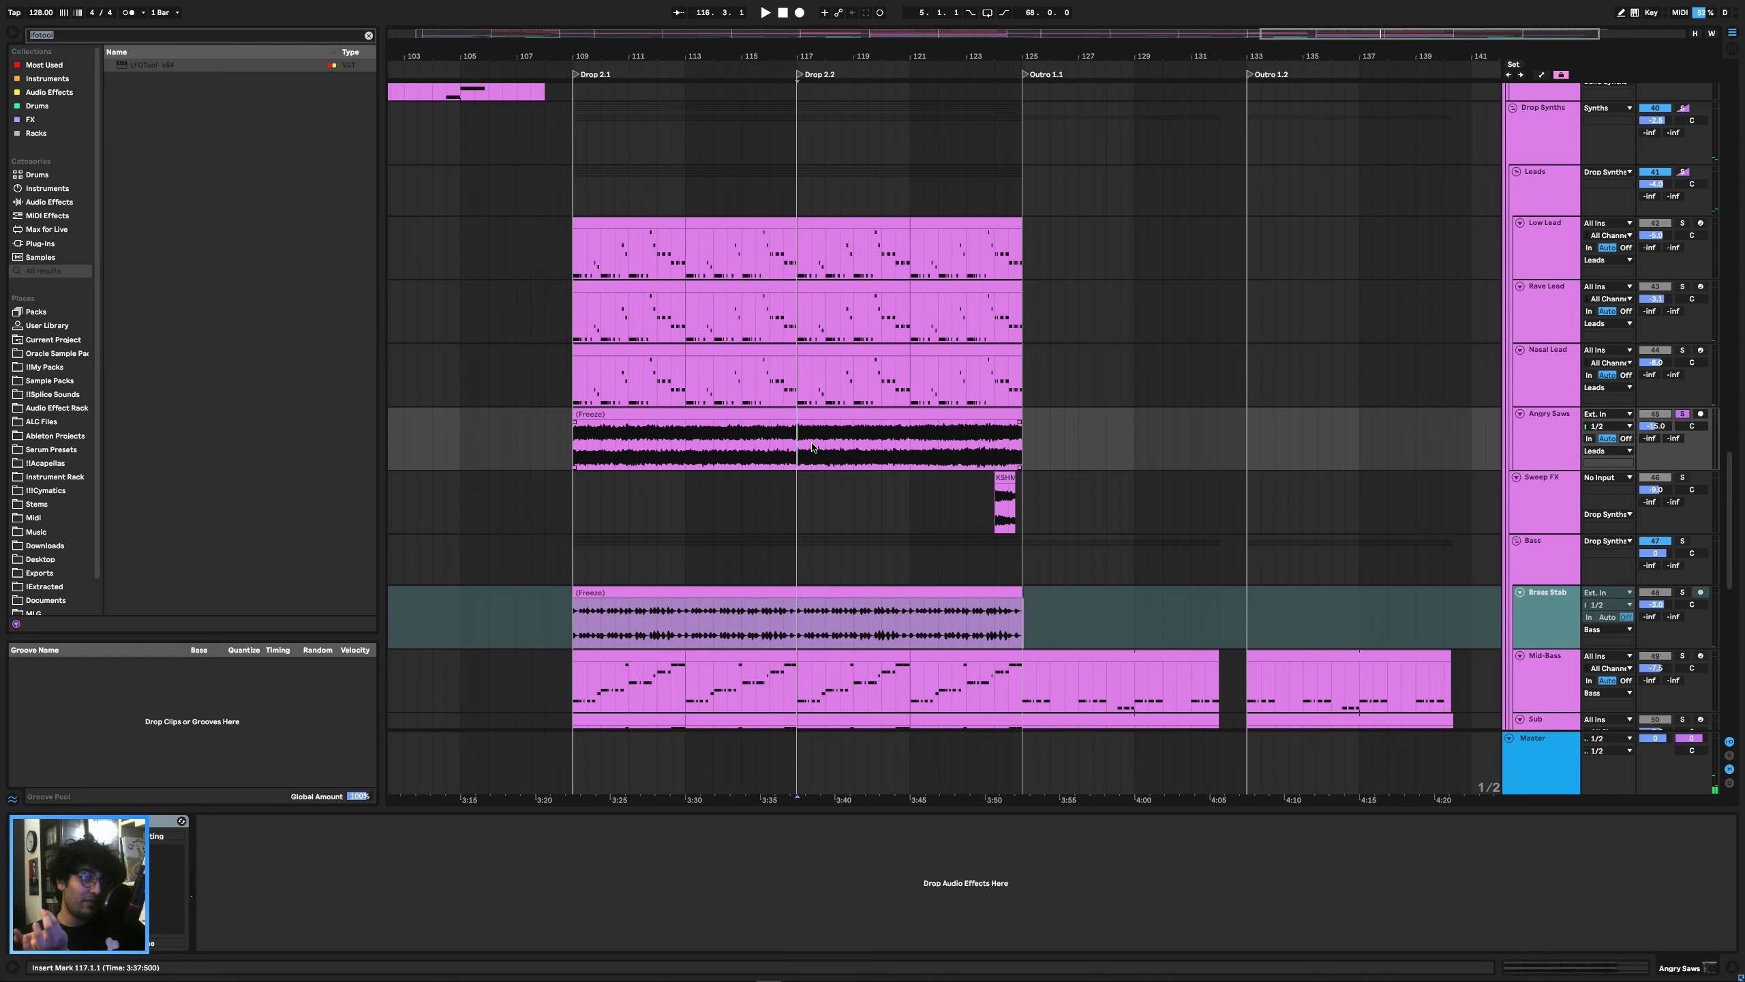
# Select the Angry Saws section from 117.1.1 to 125.1.1 and review the surrounding lead, bass and FX layers of Drop 2.
pyautogui.moveTo(813, 447); pyautogui.dragTo(1026, 439)
pyautogui.scroll(-5, 979, 465)
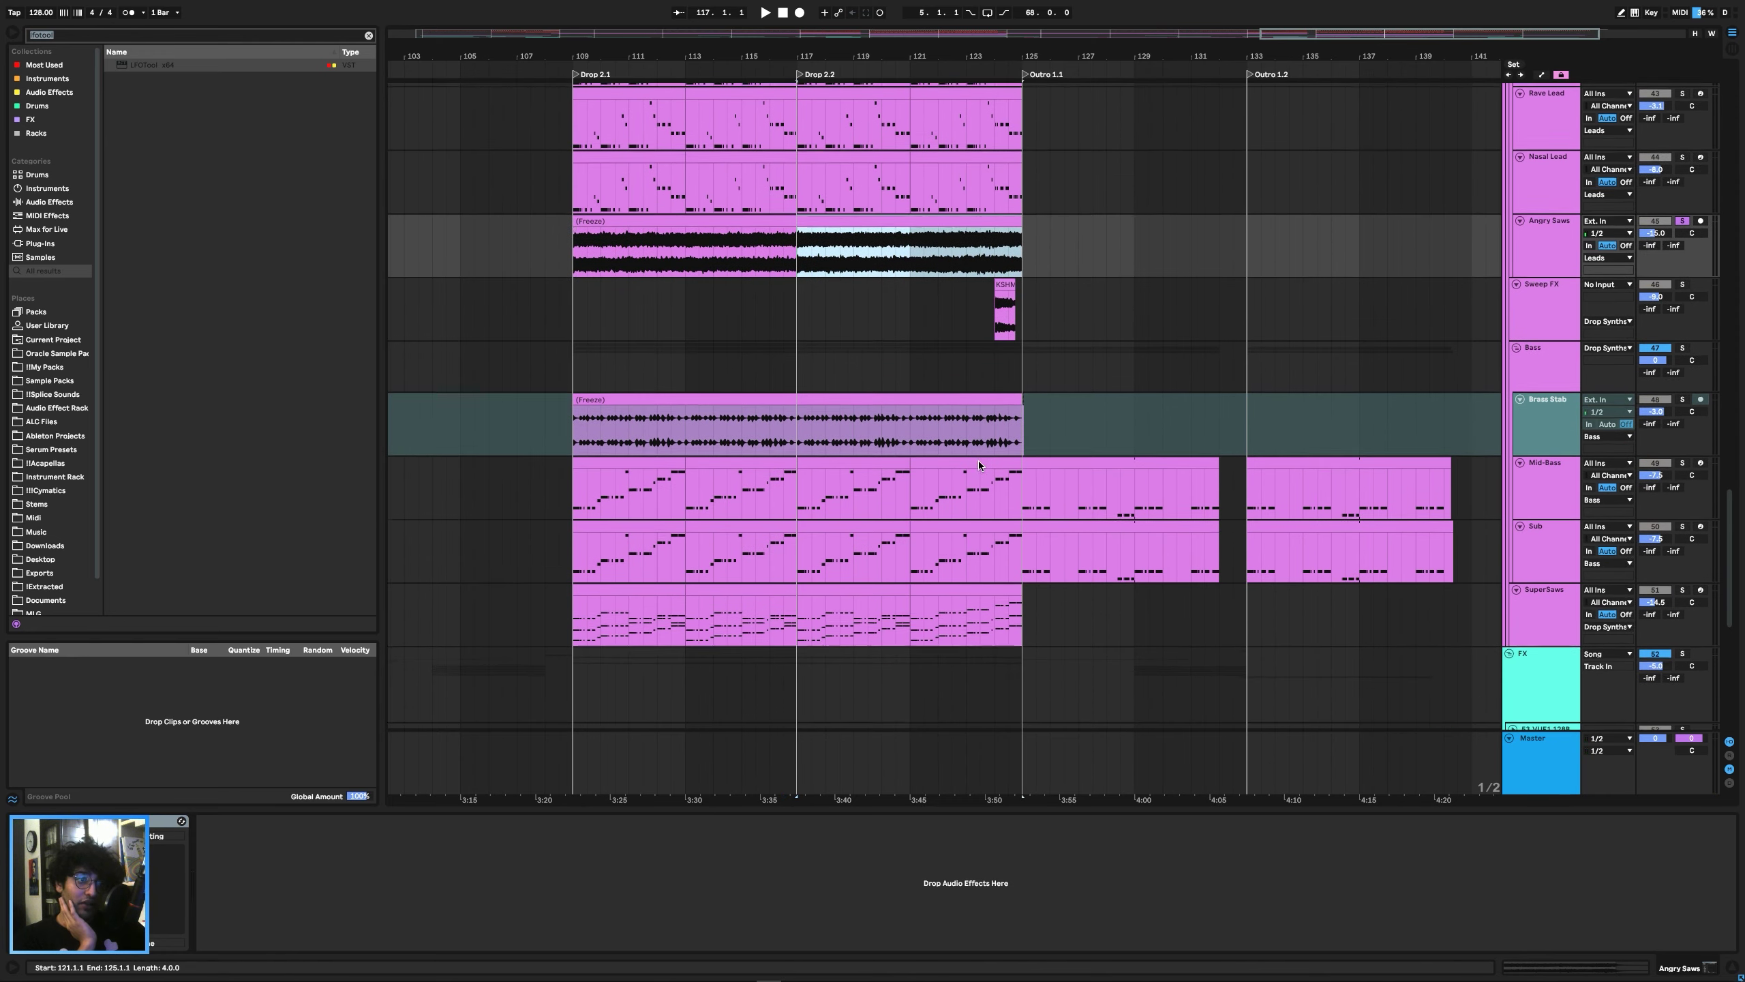
pyautogui.scroll(2, 979, 462)
pyautogui.scroll(-3, 979, 462)
pyautogui.scroll(5, 979, 465)
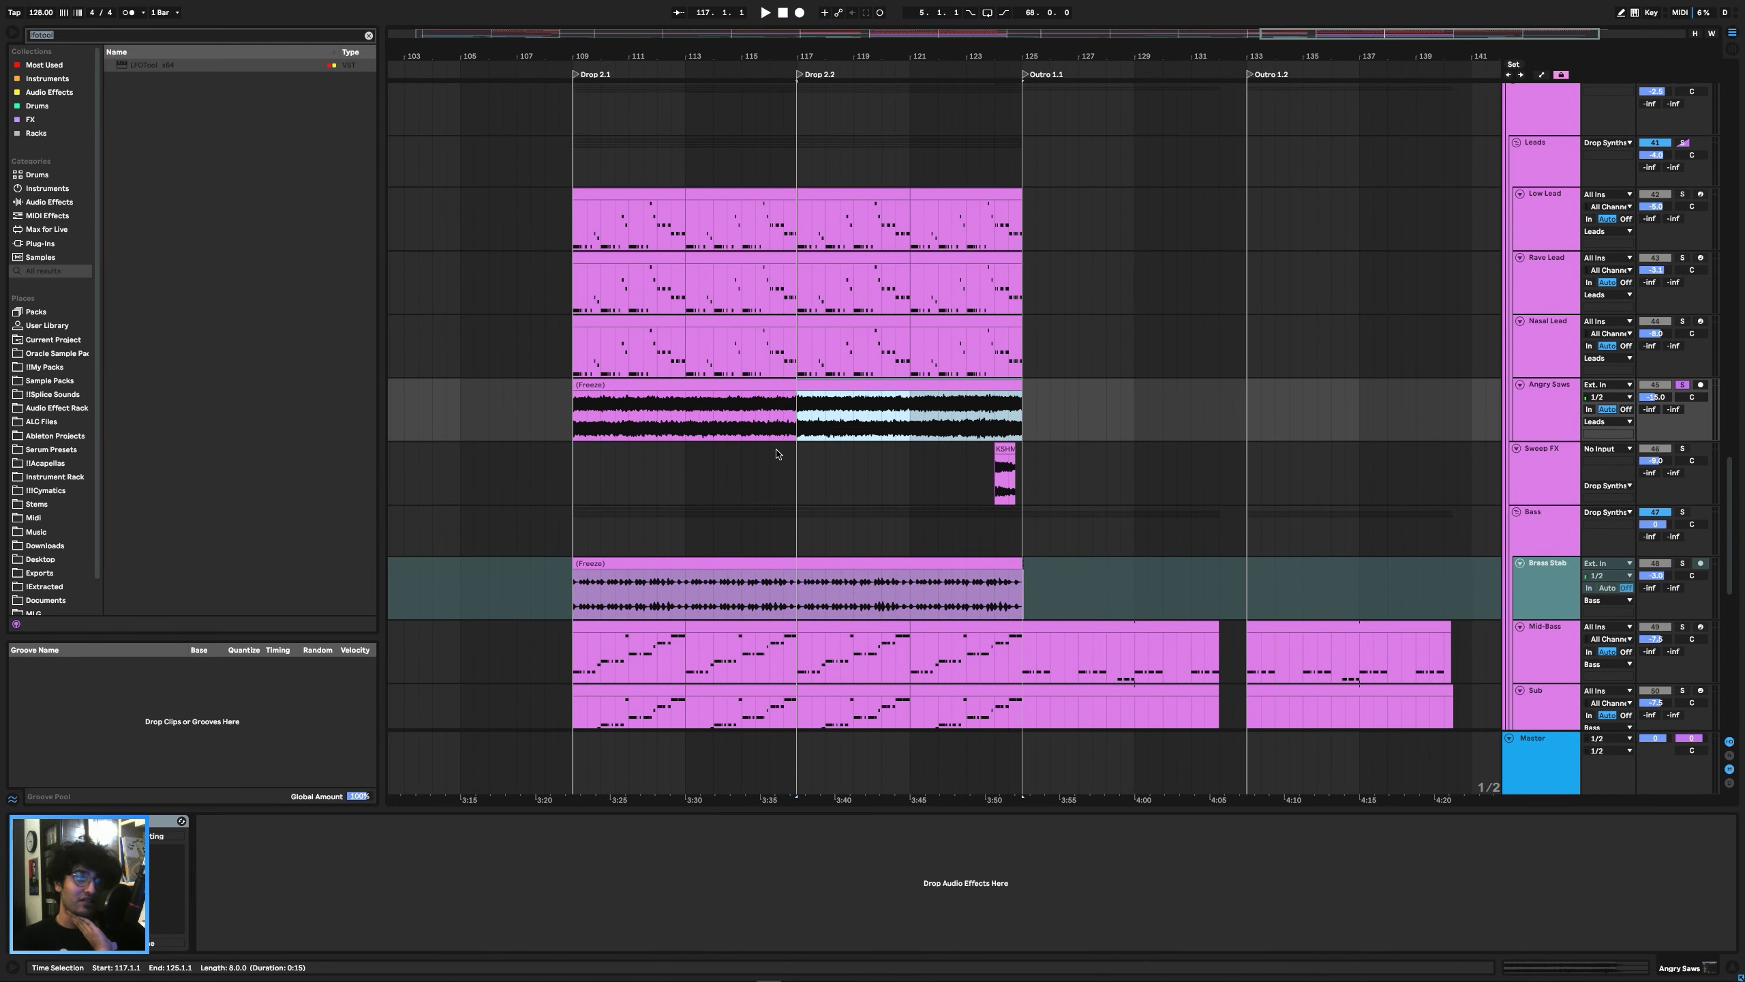
pyautogui.click(797, 412)
pyautogui.scroll(12, 836, 452)
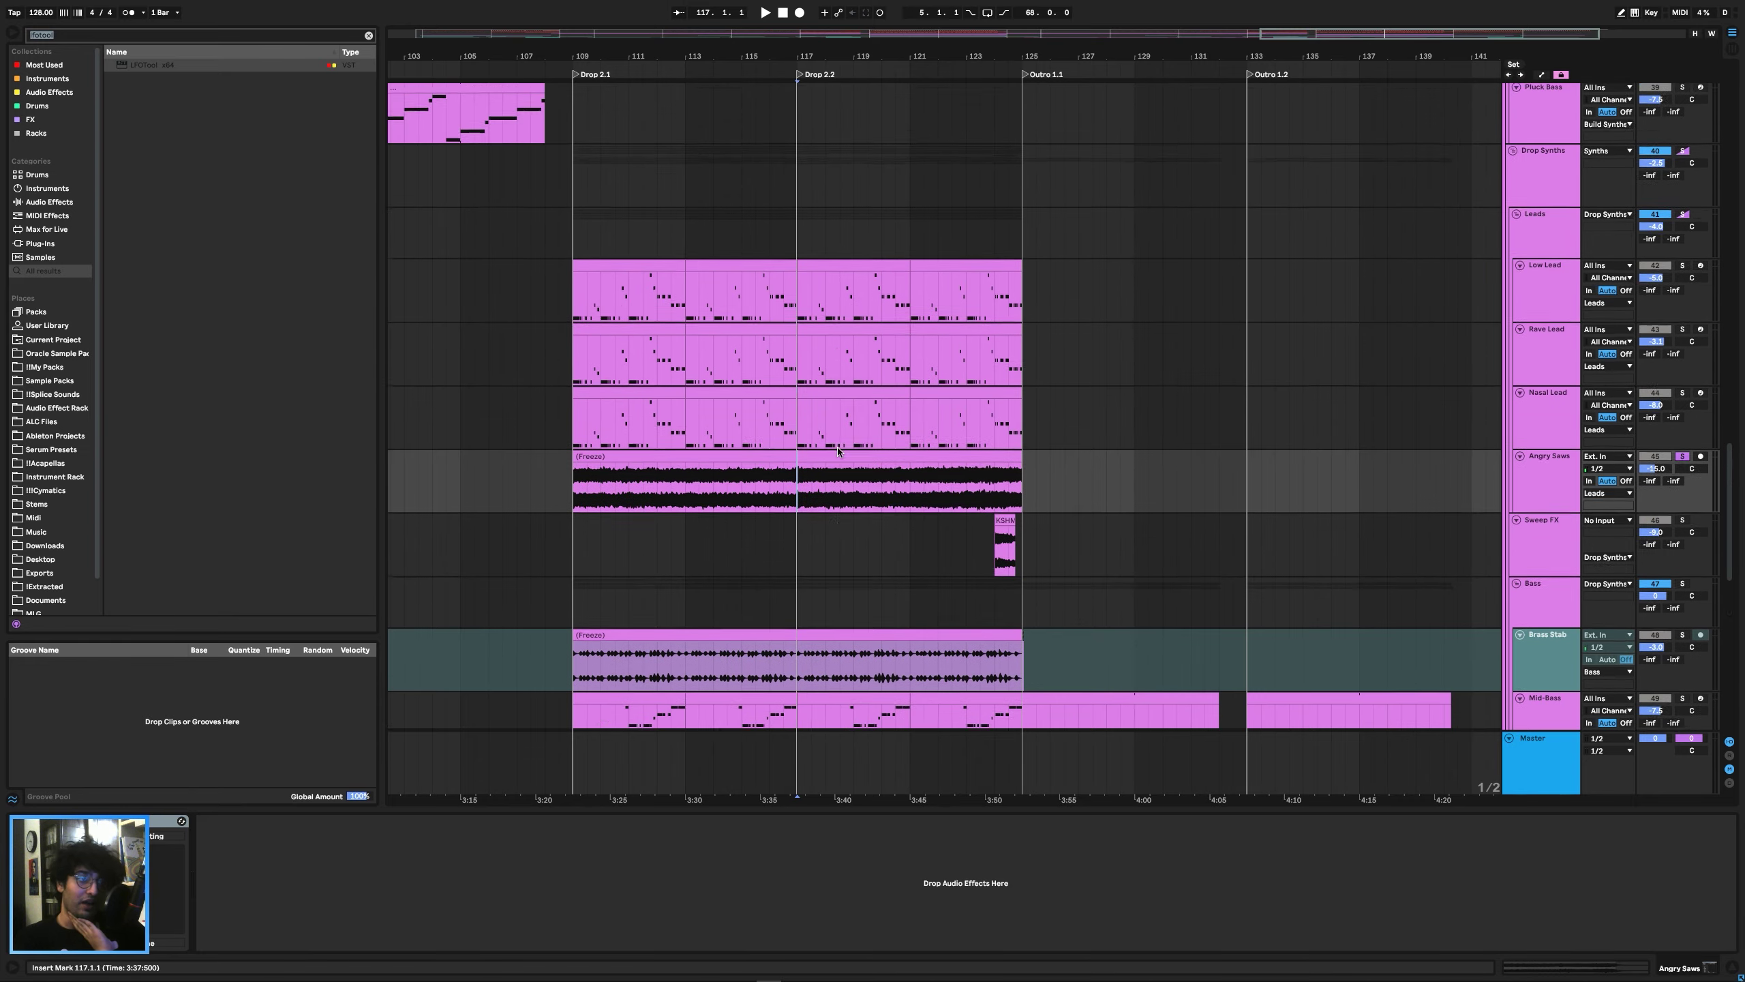
pyautogui.scroll(-8, 837, 452)
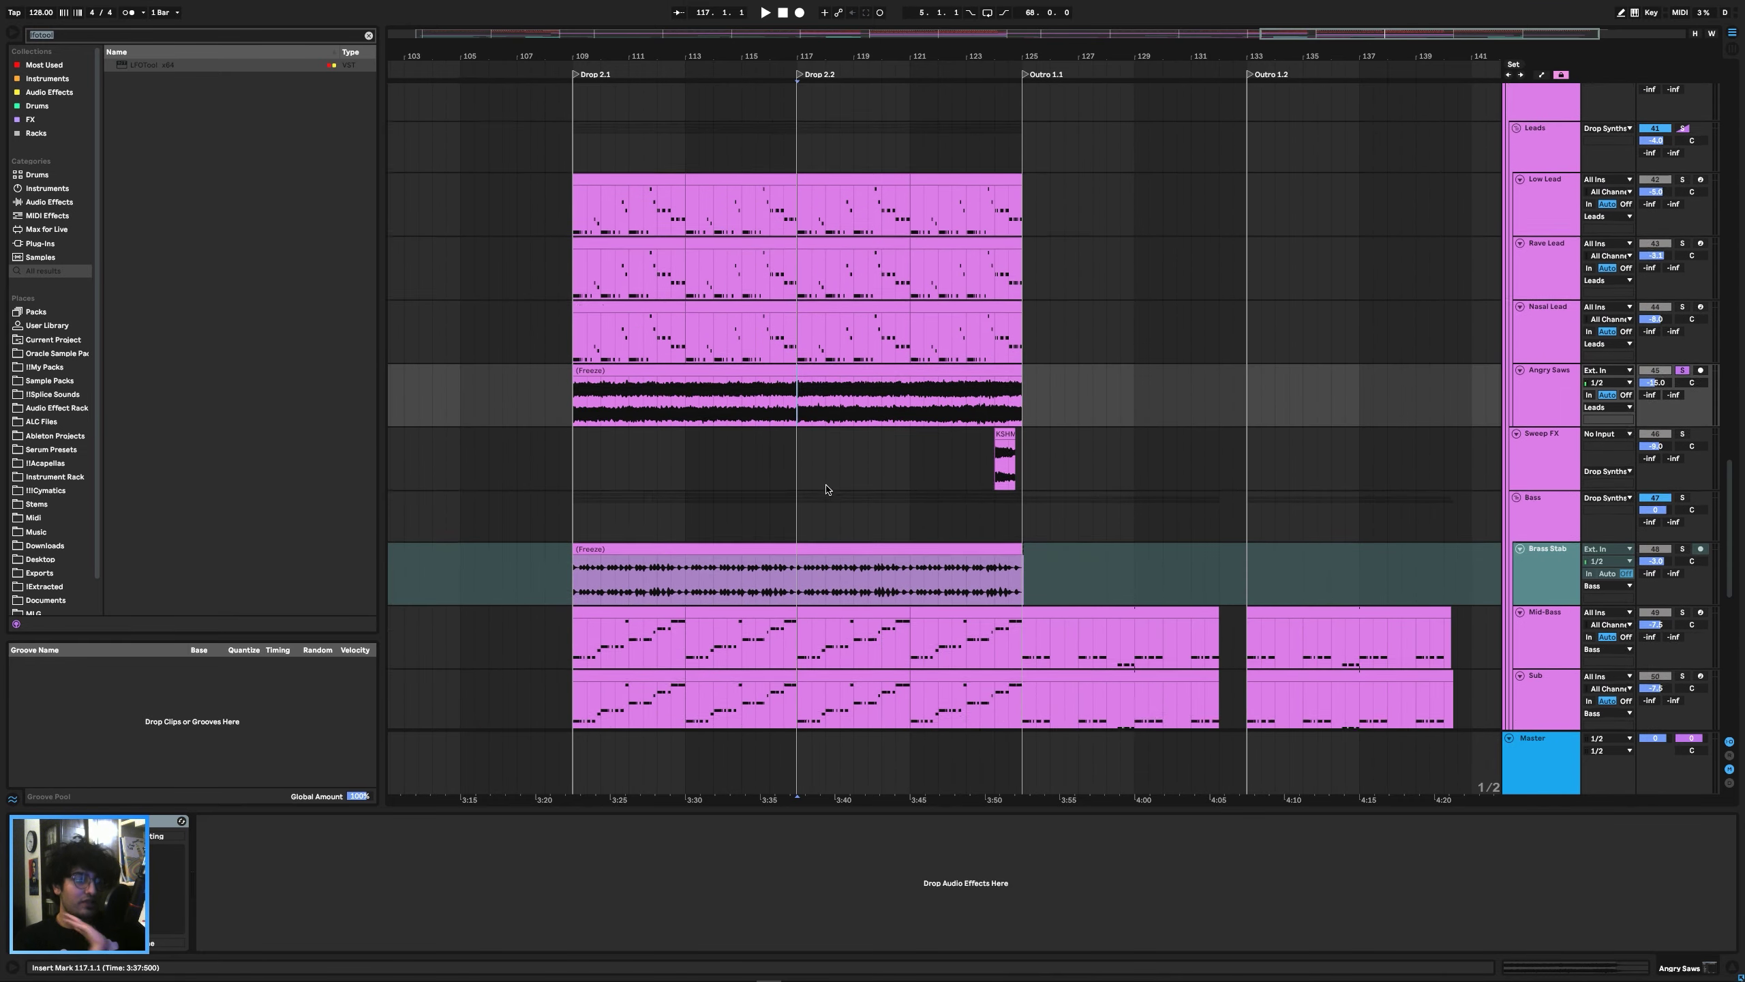
pyautogui.scroll(-10, 818, 495)
pyautogui.scroll(-5, 641, 490)
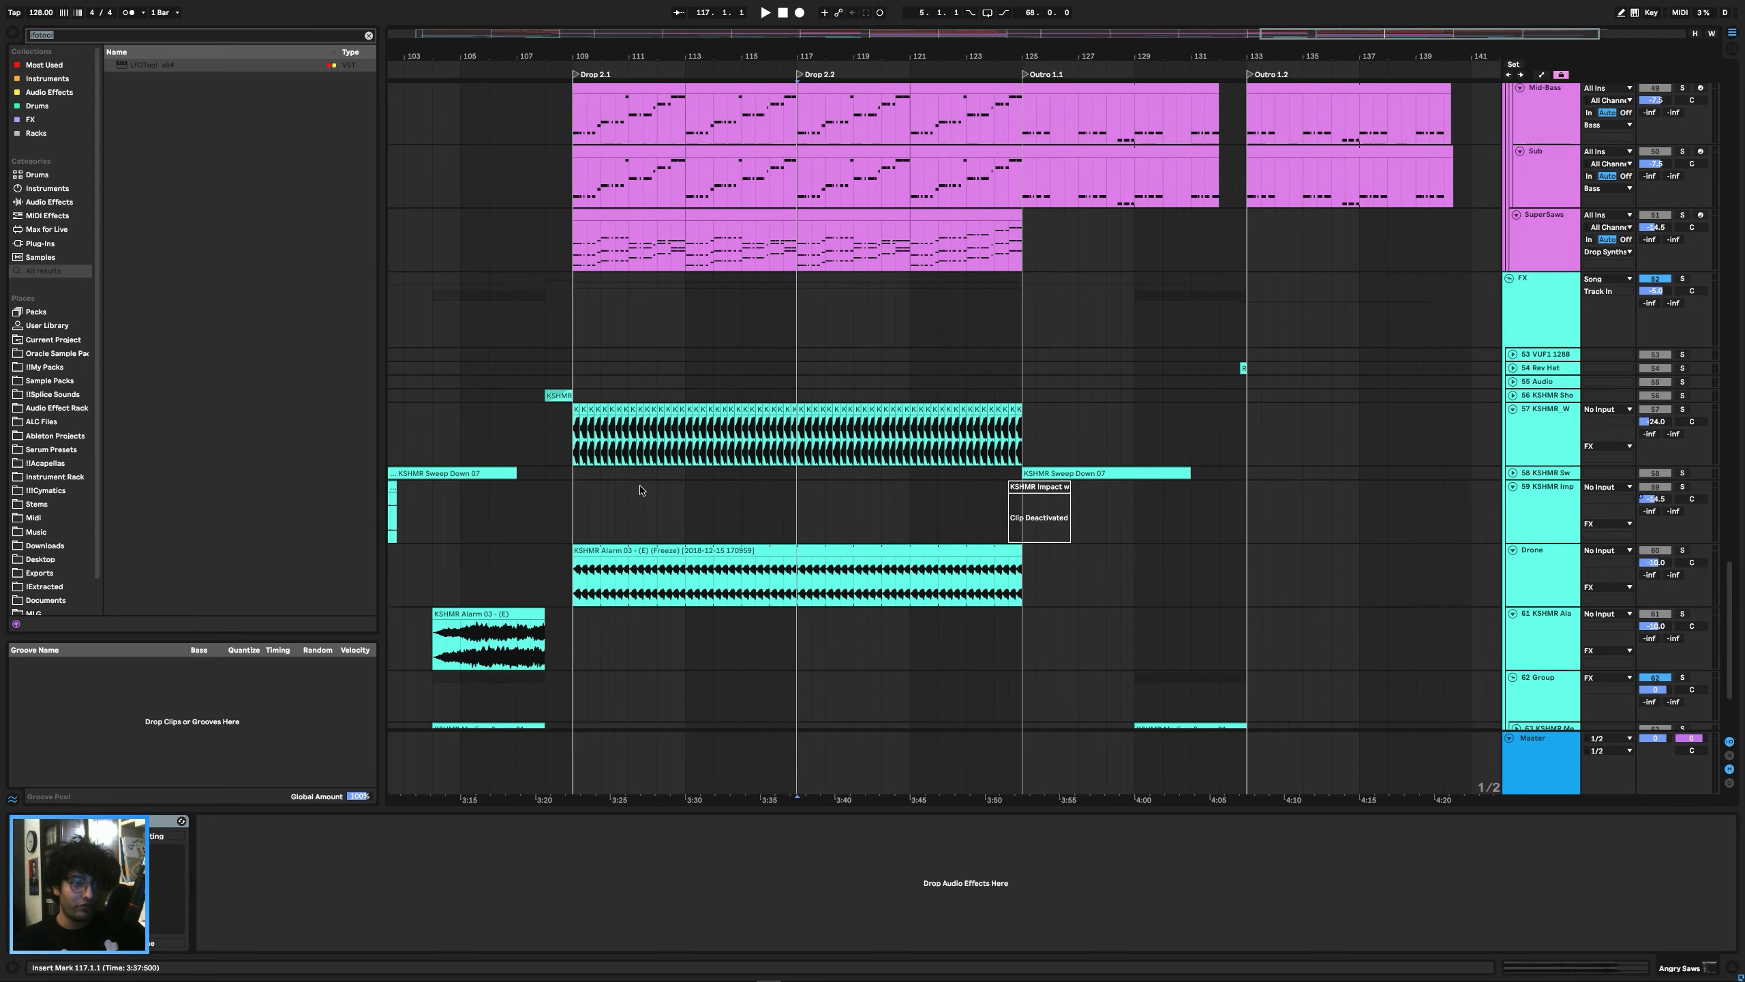
pyautogui.scroll(14, 777, 334)
pyautogui.scroll(-5, 763, 328)
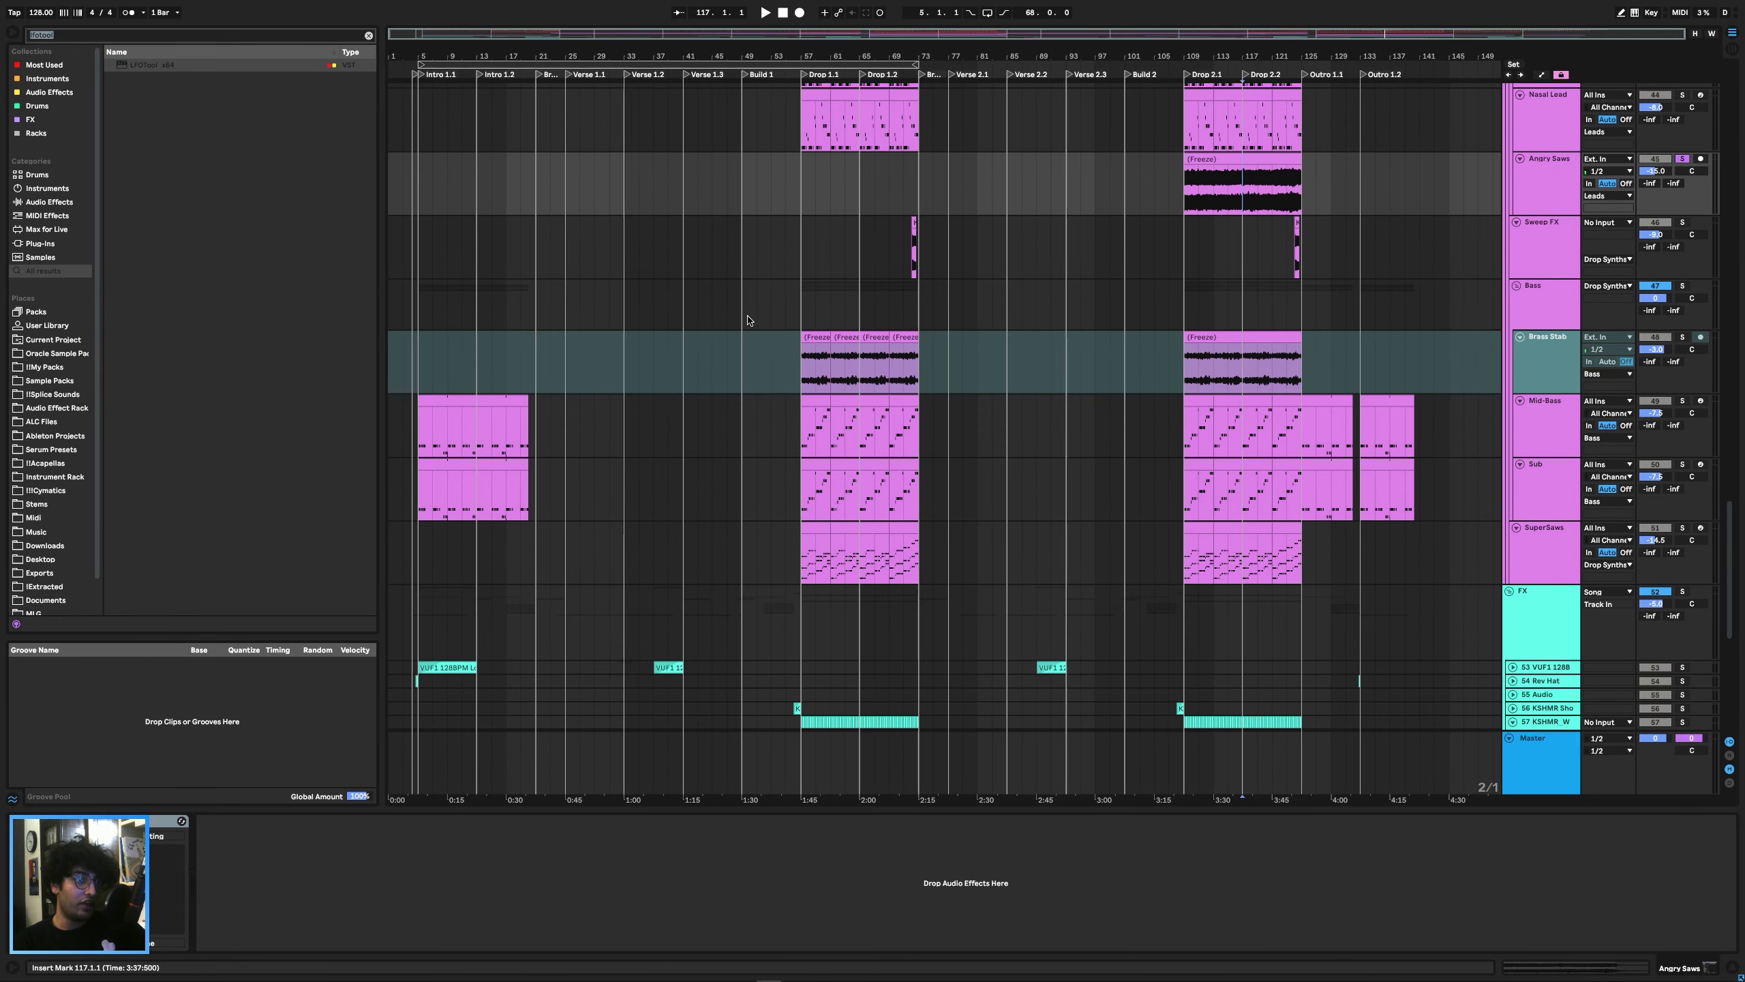
# Audition the soloed Mid-Bass track from Intro 1.2, and show the automation across the section from 5.1.1 to 13.1.1.
pyautogui.scroll(10, 558, 328)
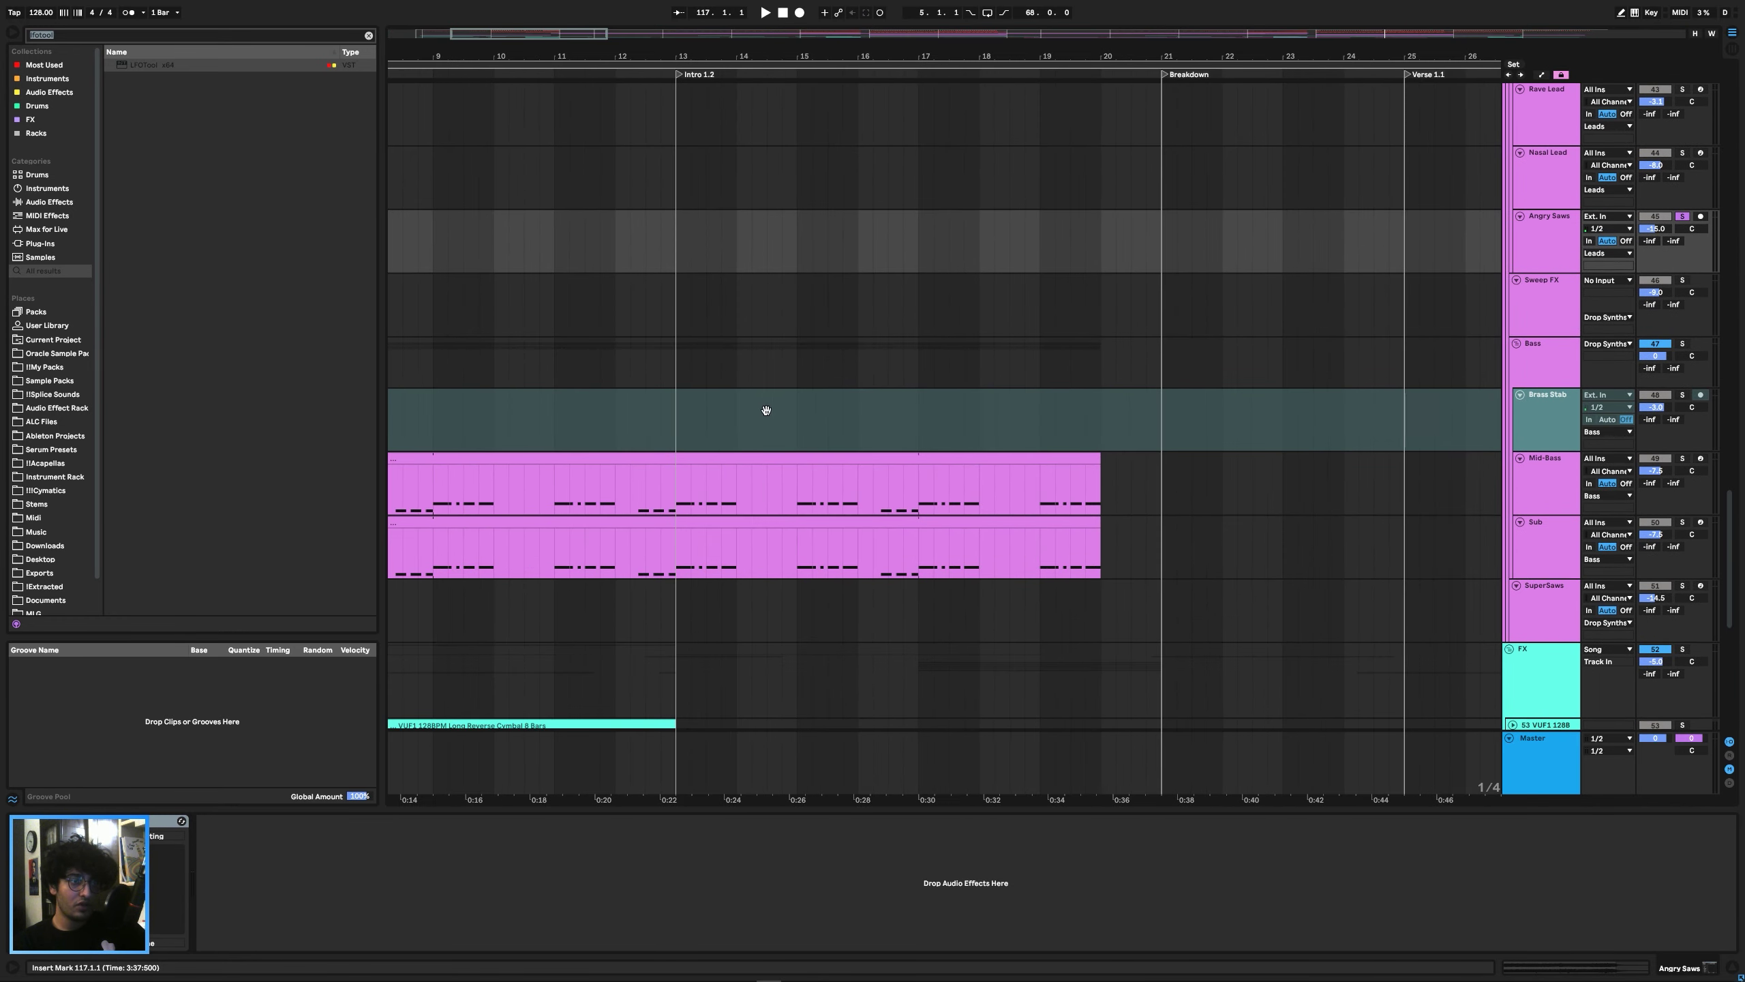
pyautogui.click(931, 426)
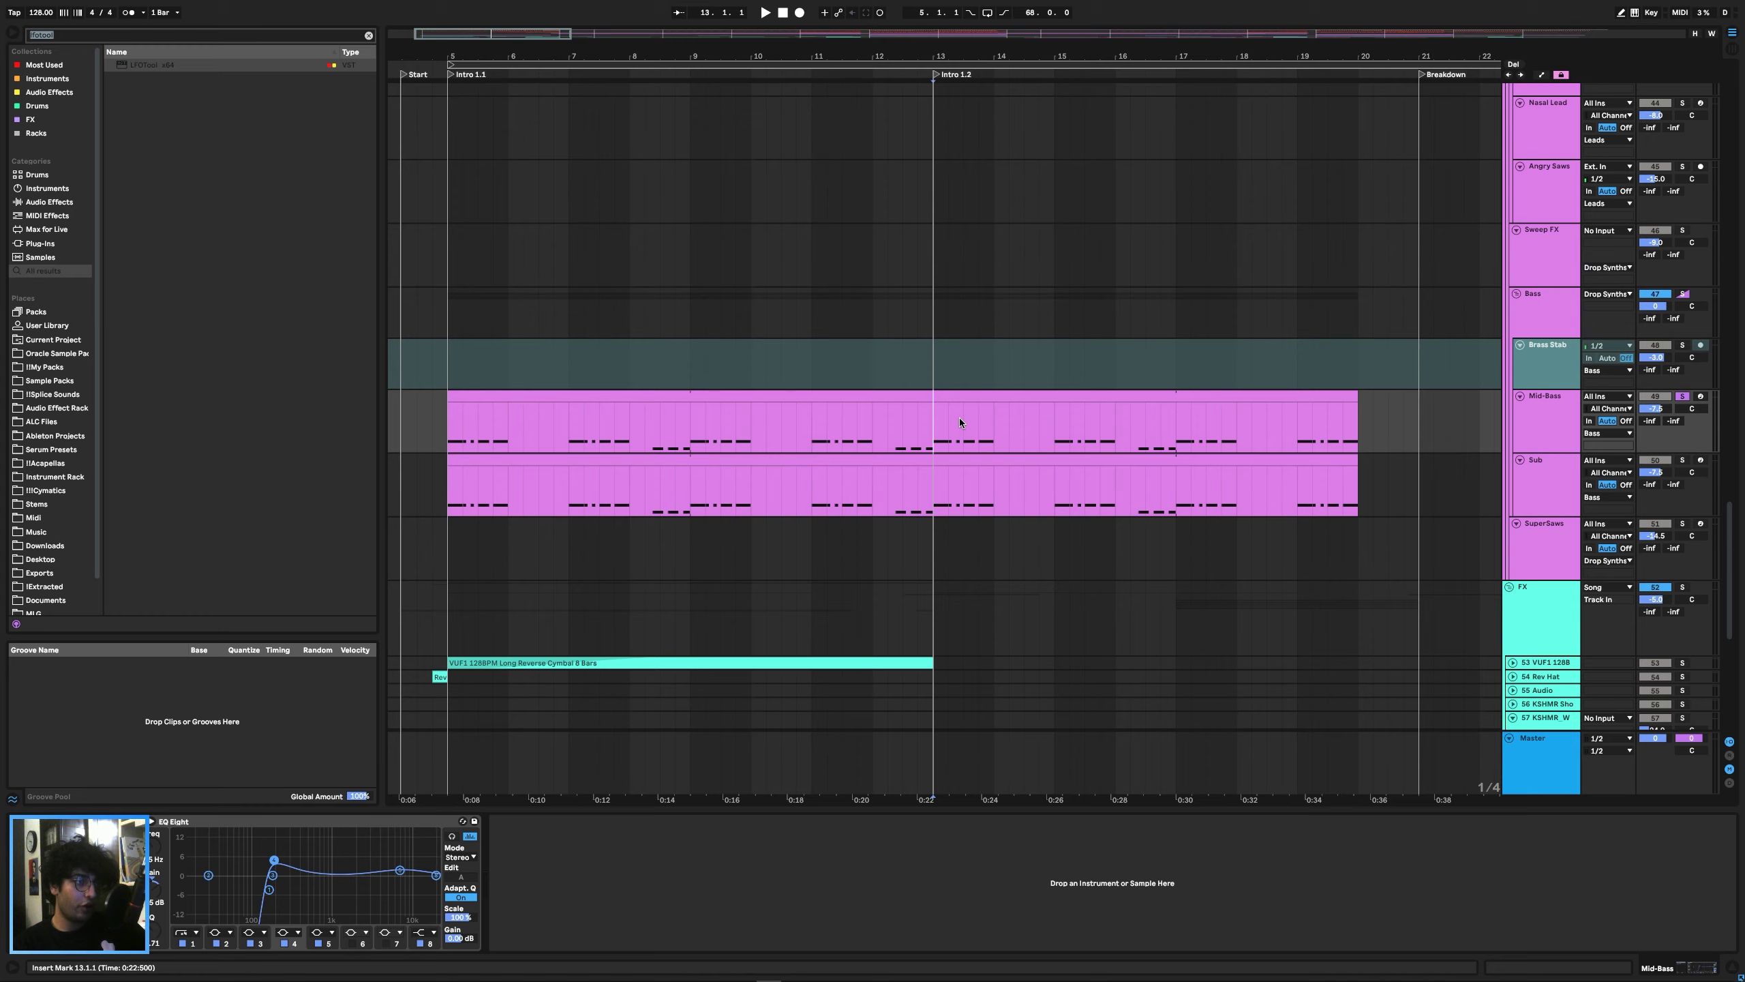
pyautogui.press('space')
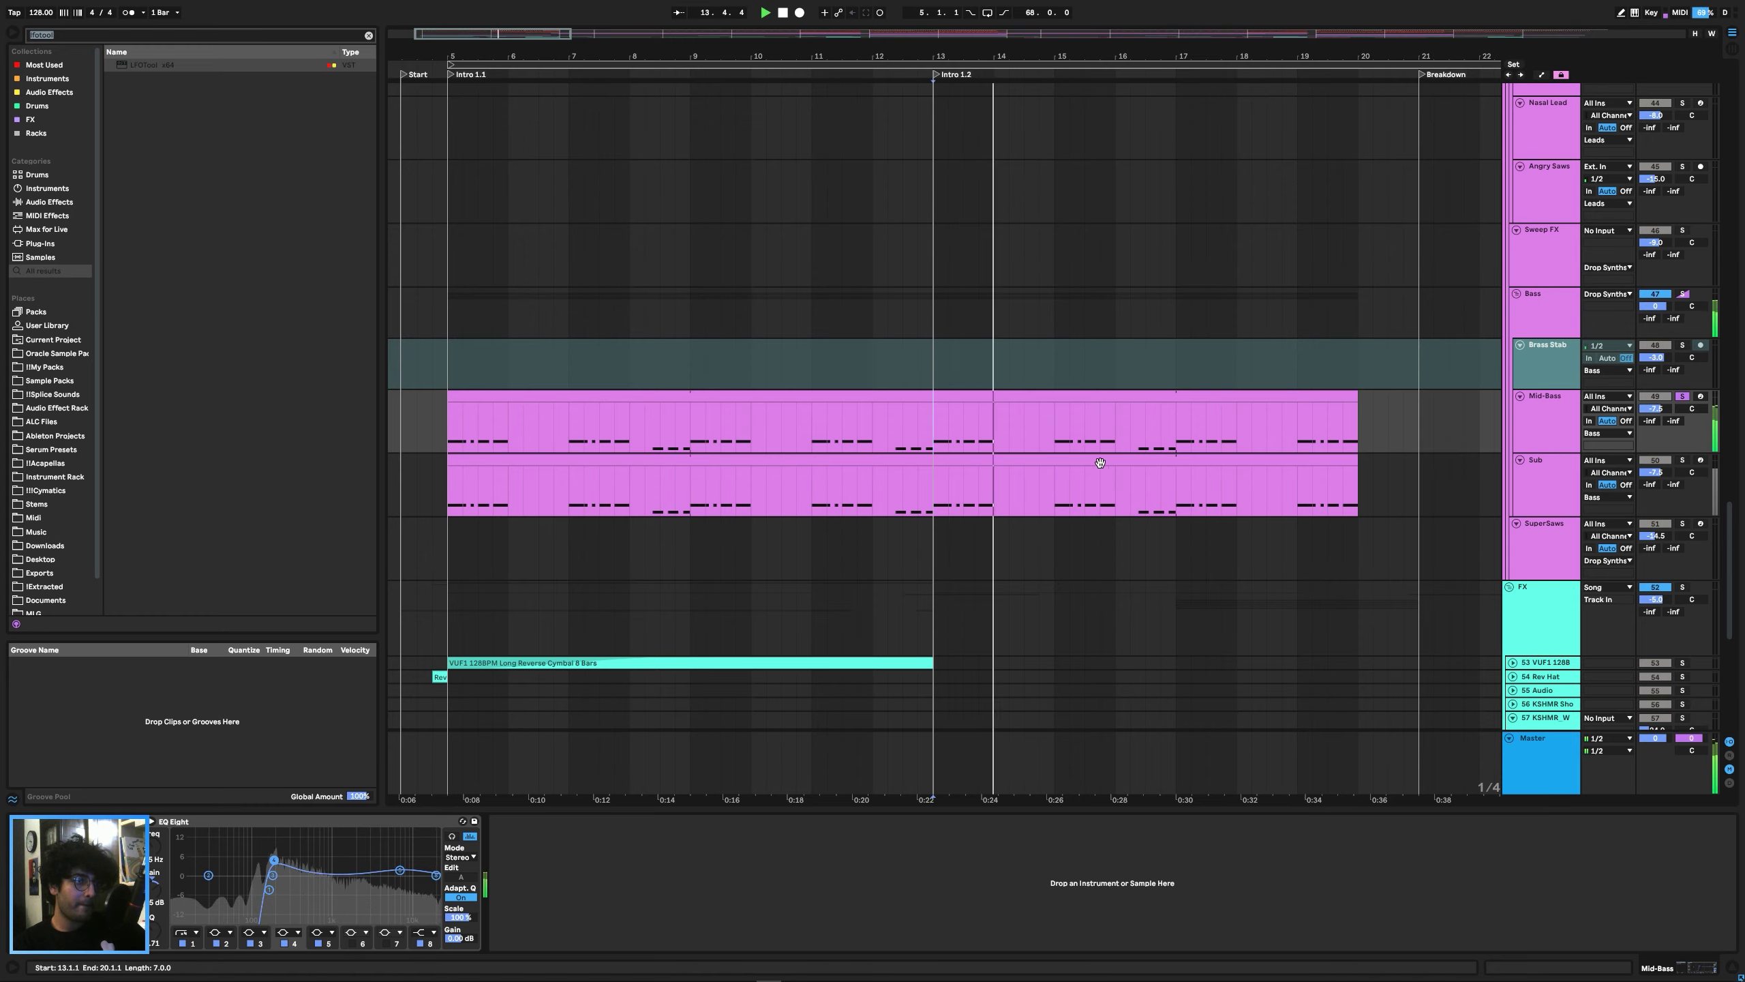
pyautogui.press('space')
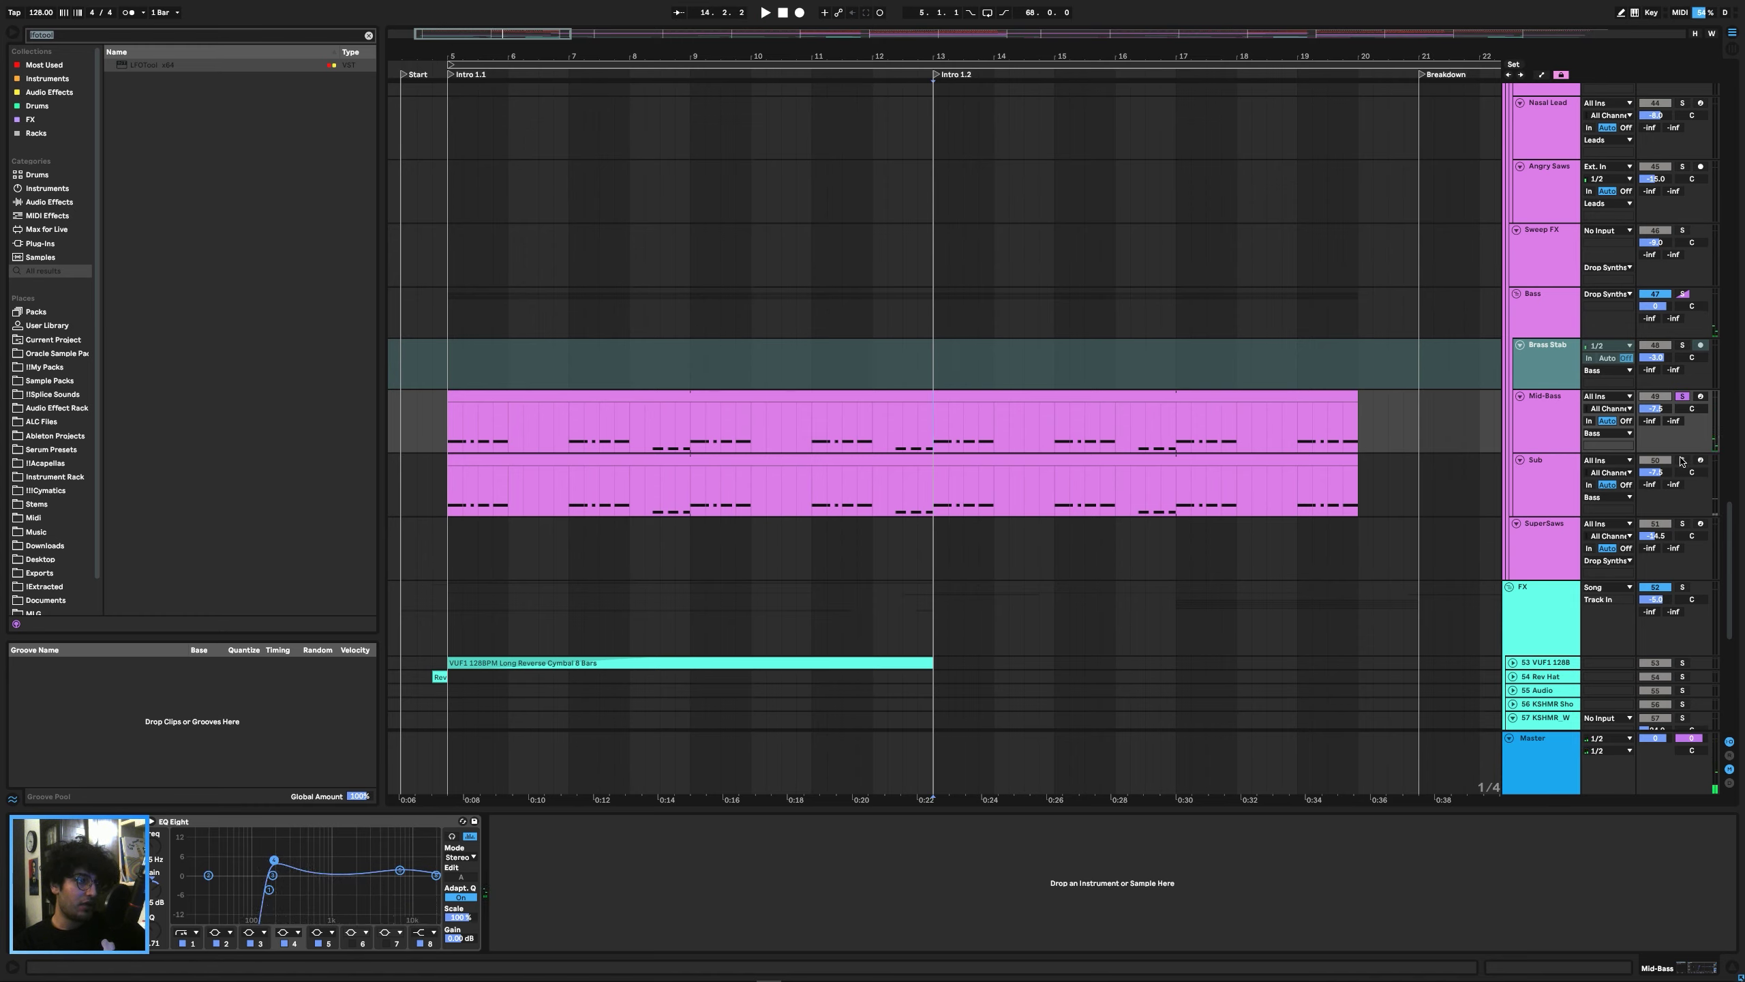
pyautogui.moveTo(444, 432); pyautogui.dragTo(933, 426)
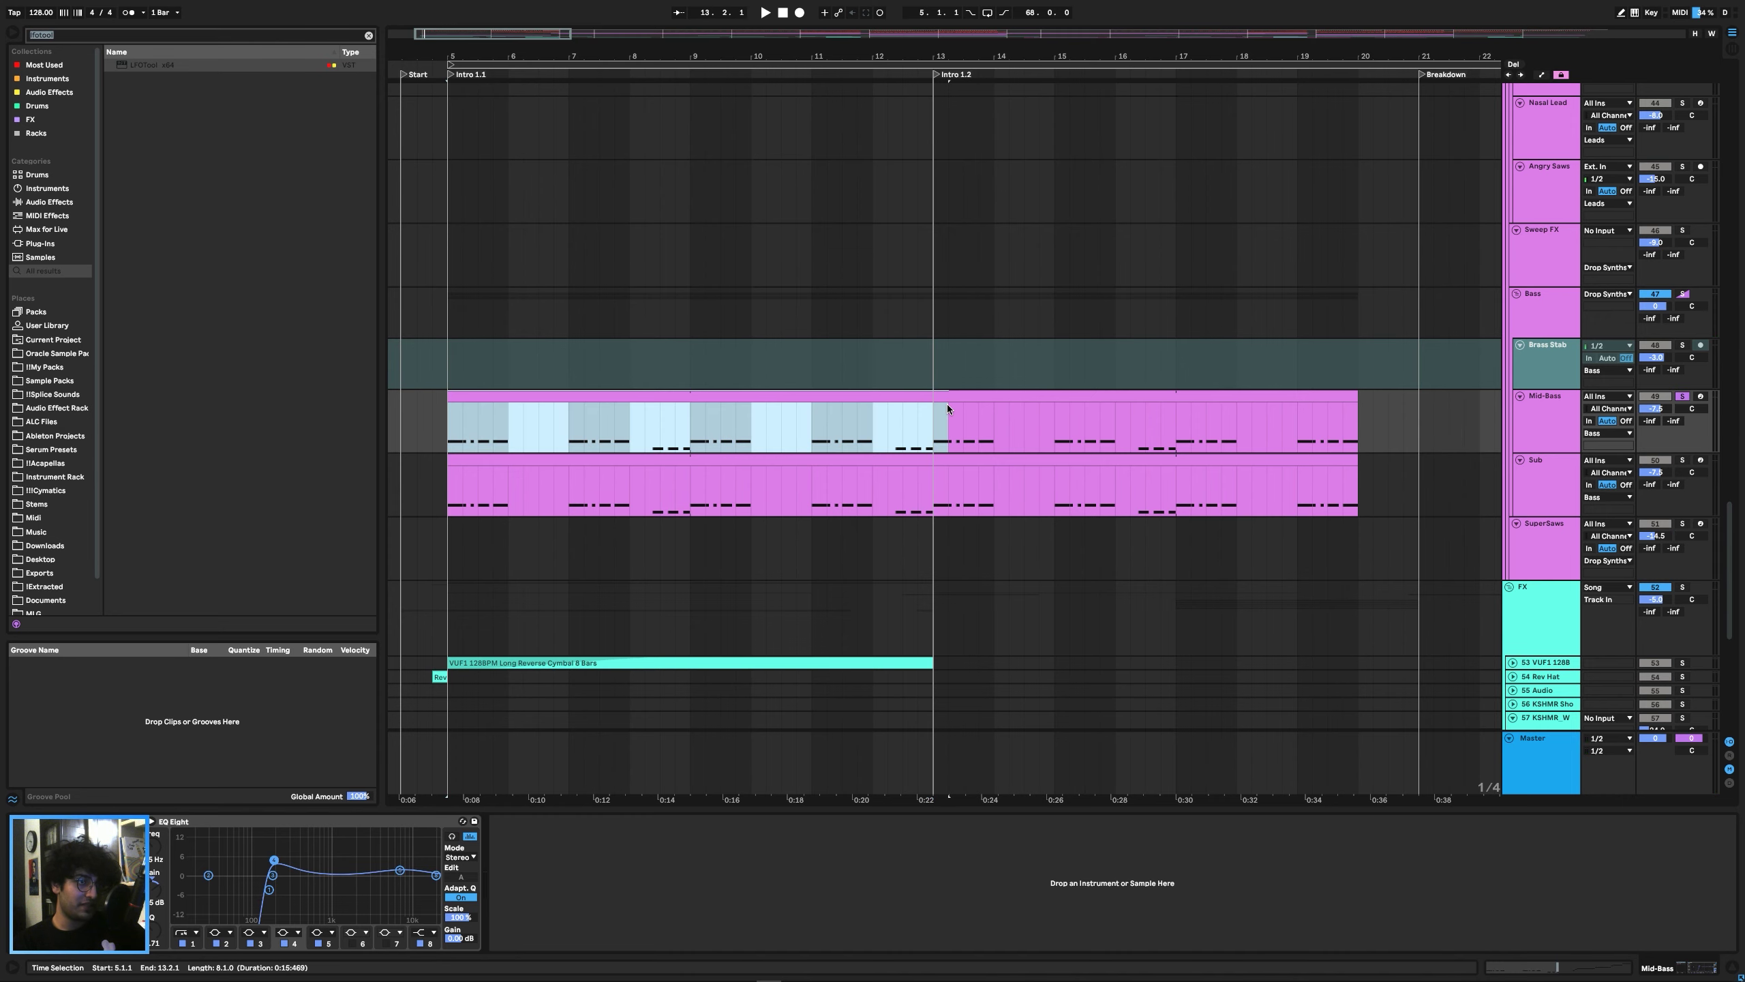
pyautogui.press('a')
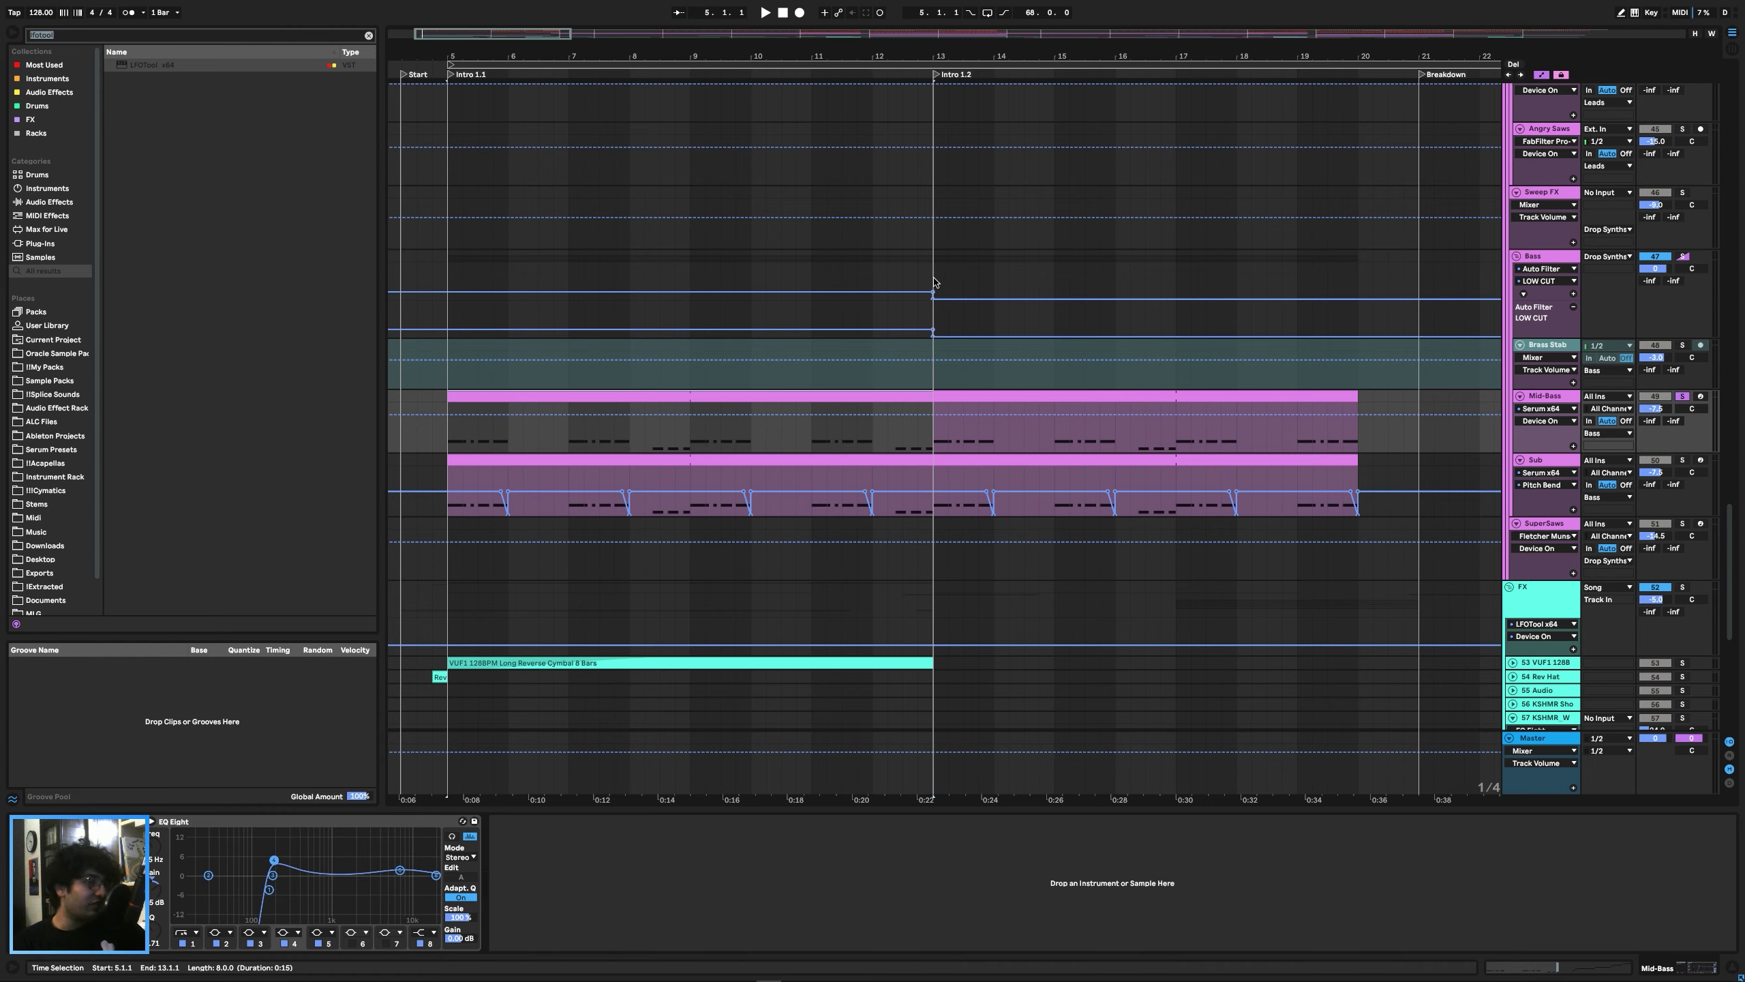
# Solo the Sub track and audition it from 13.1.1 and from 5.1.1 to compare the two intro halves.
pyautogui.click(1681, 466)
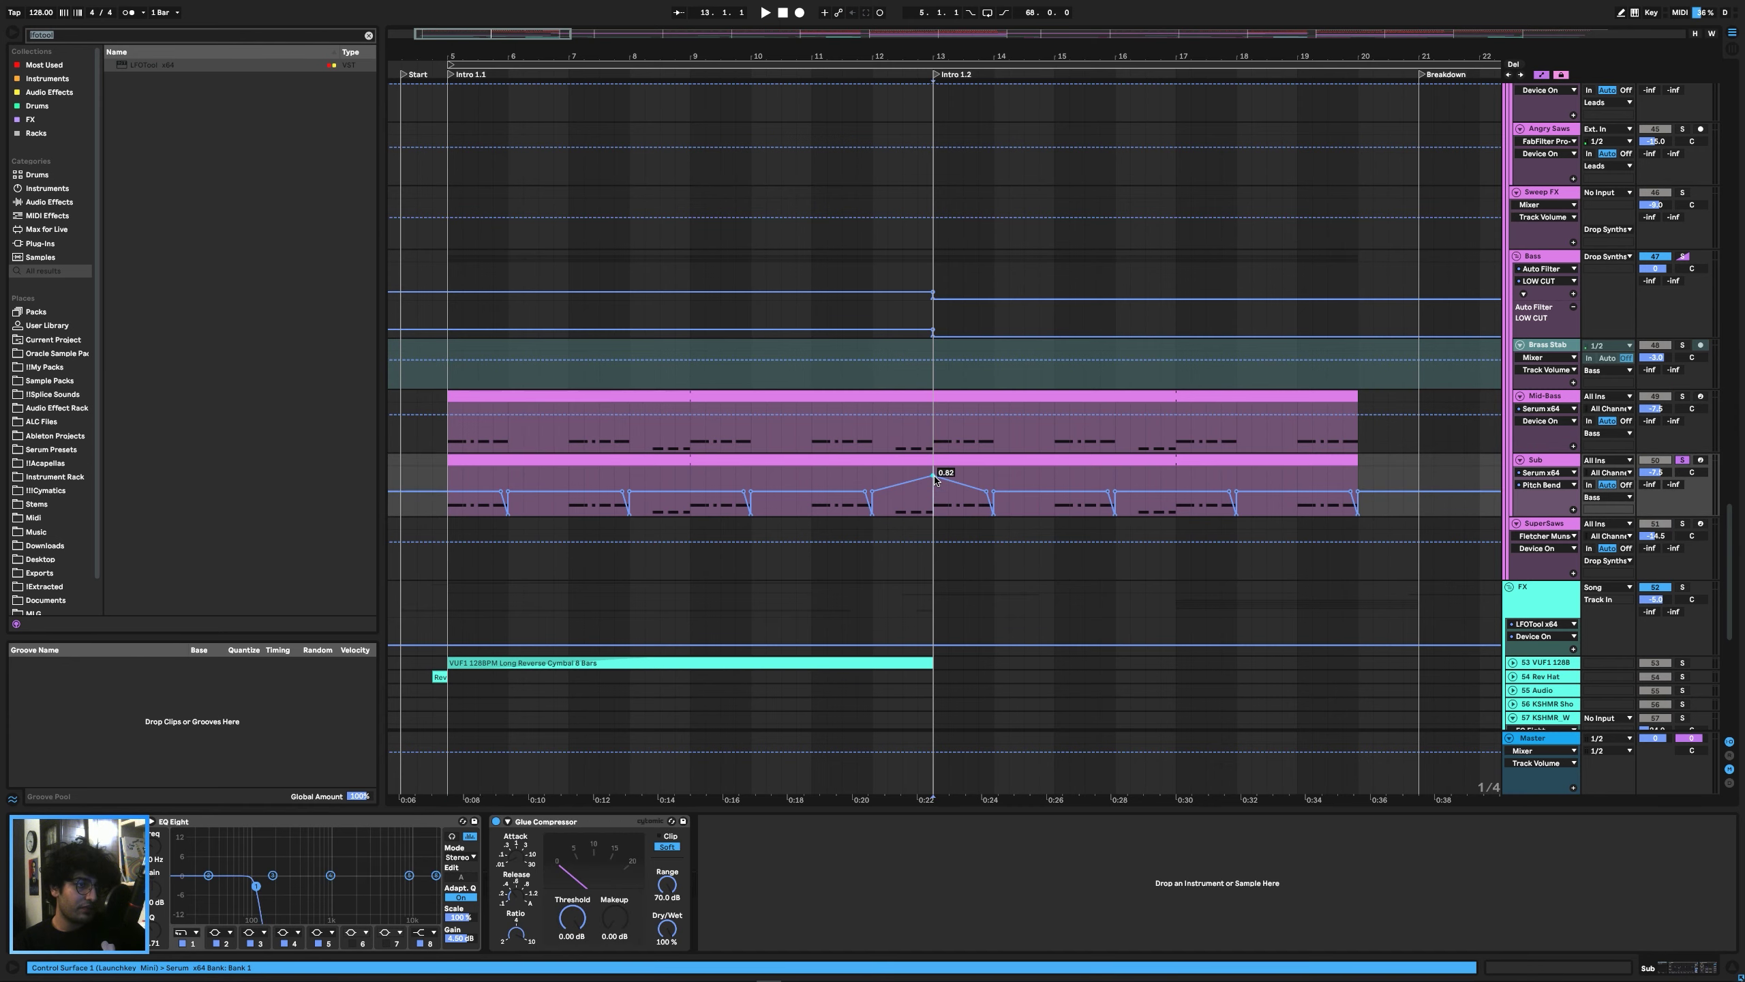
pyautogui.keyDown('shift'); pyautogui.click(893, 489); pyautogui.keyUp('shift')
pyautogui.press('space')
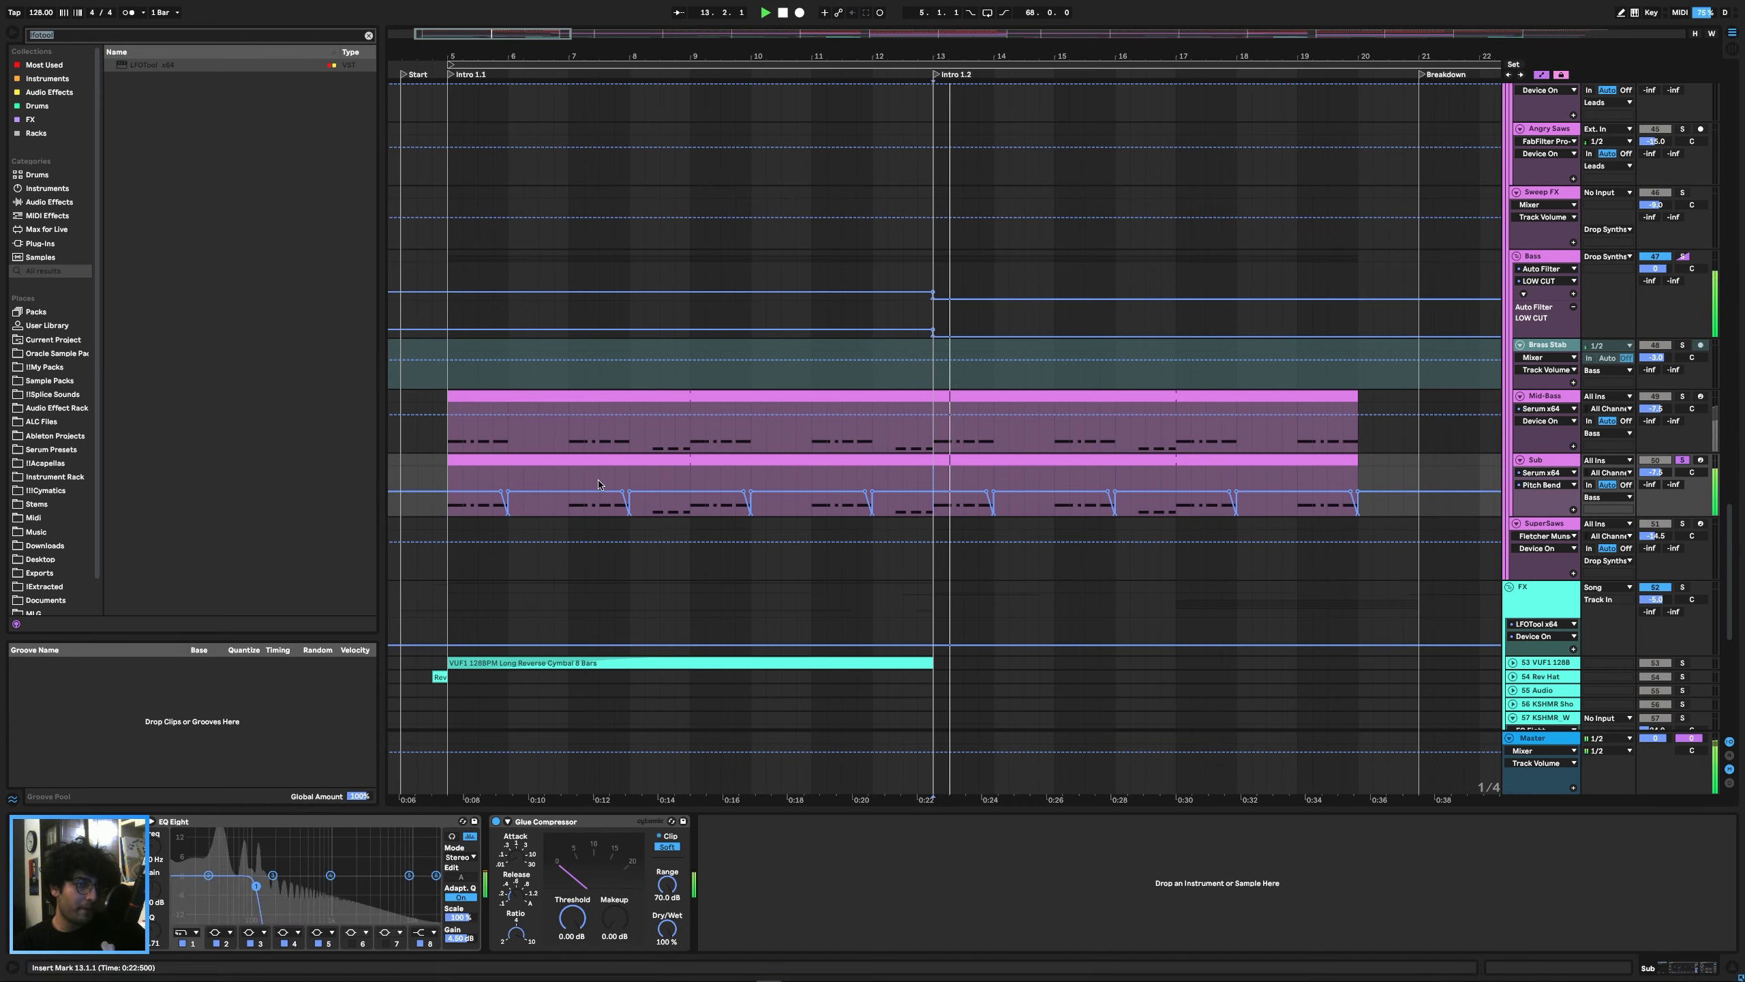
pyautogui.press('space')
pyautogui.click(448, 480)
pyautogui.press('space')
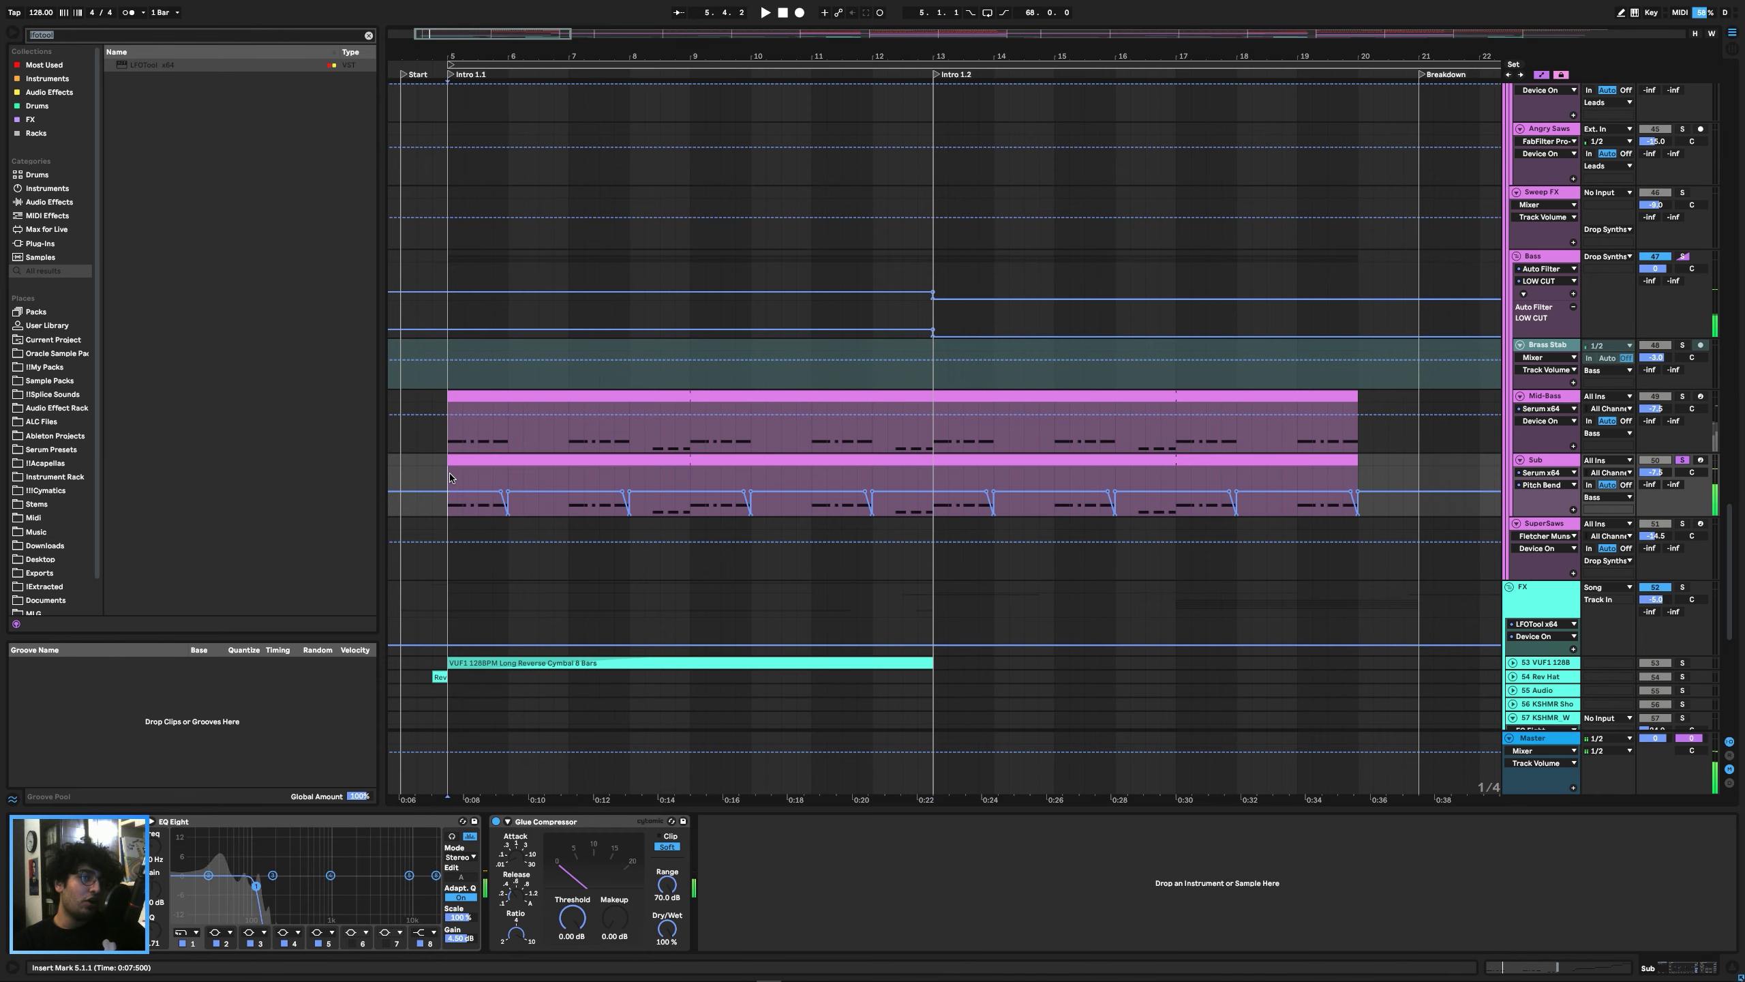
pyautogui.scroll(2, 628, 474)
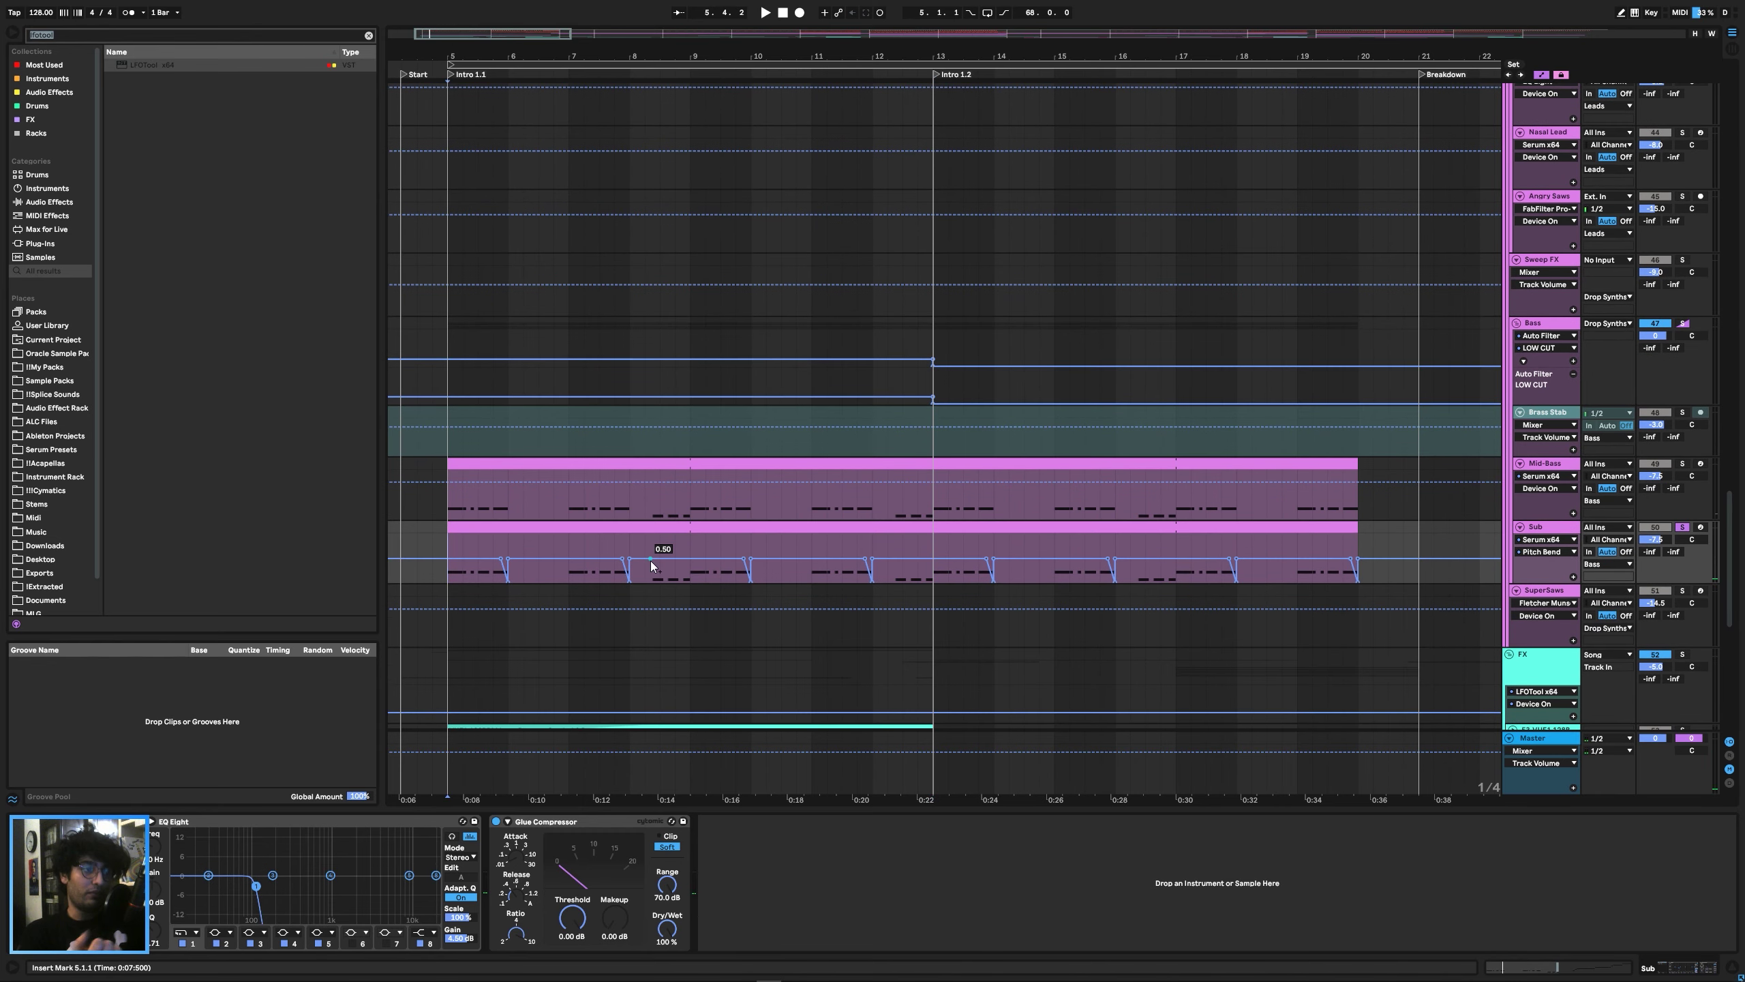
# Unfold the Intro Outro Kick track, hide the automation, and select its kick clips from 5.1.1 to 13.1.1.
pyautogui.scroll(10, 445, 311)
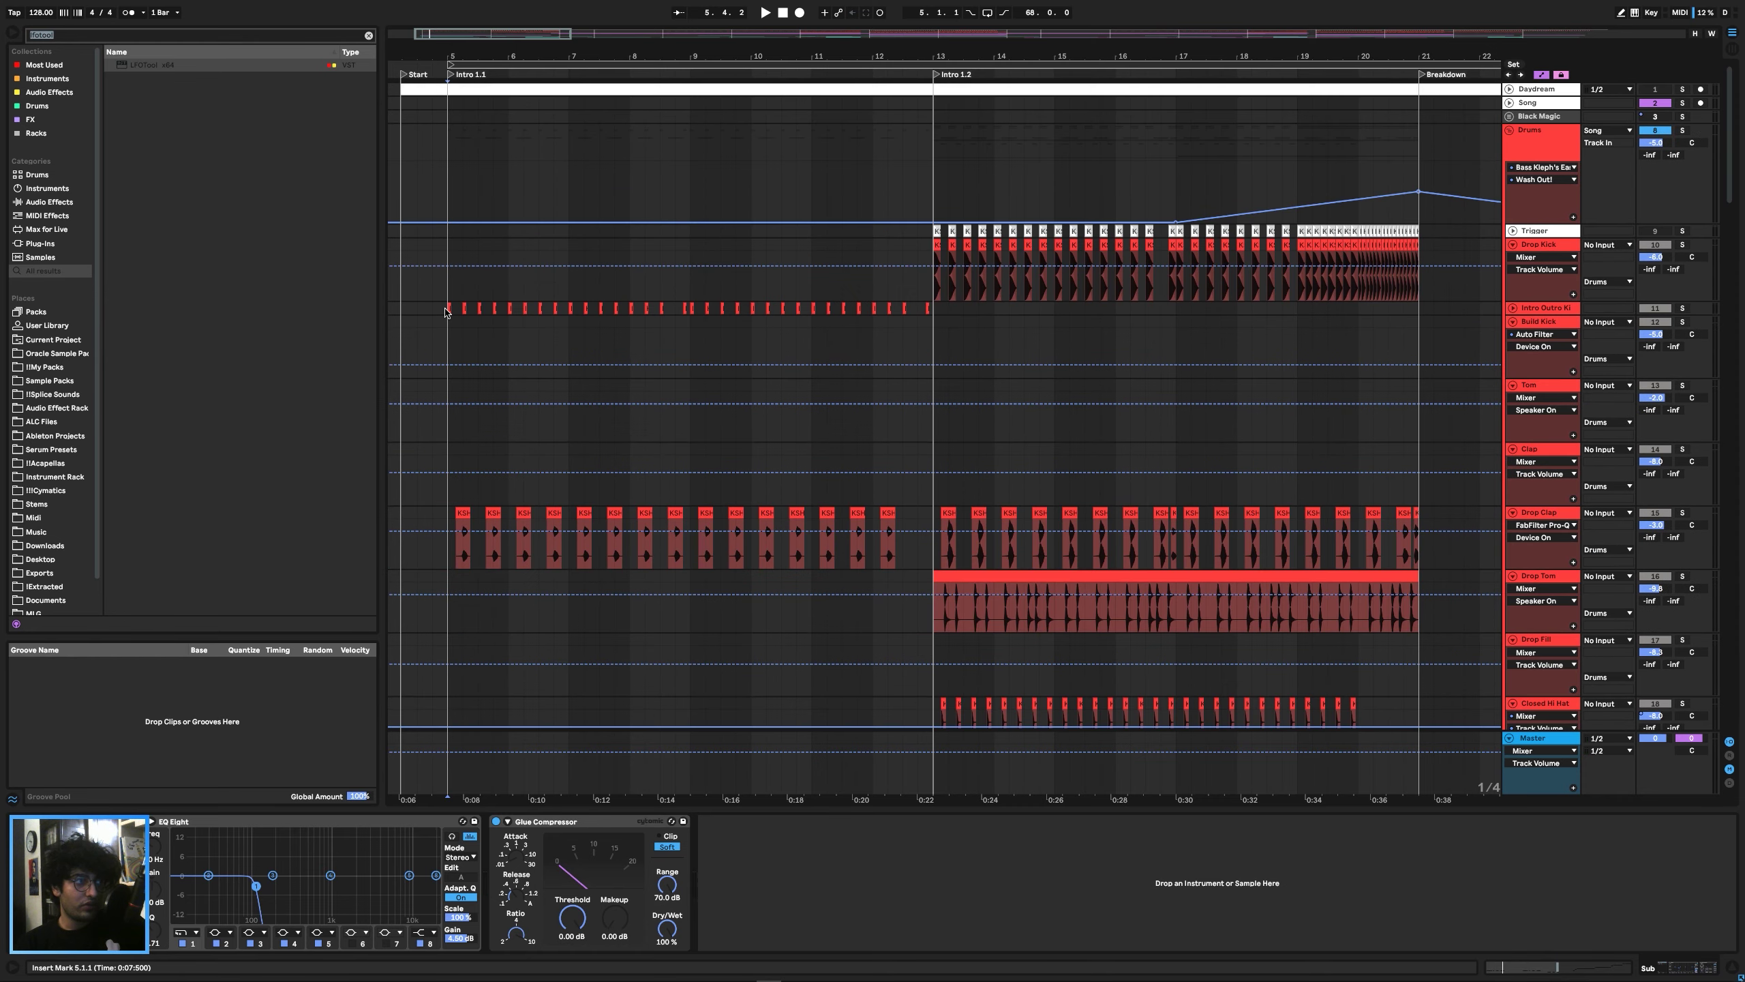
pyautogui.click(1513, 309)
pyautogui.press('a')
pyautogui.click(459, 330)
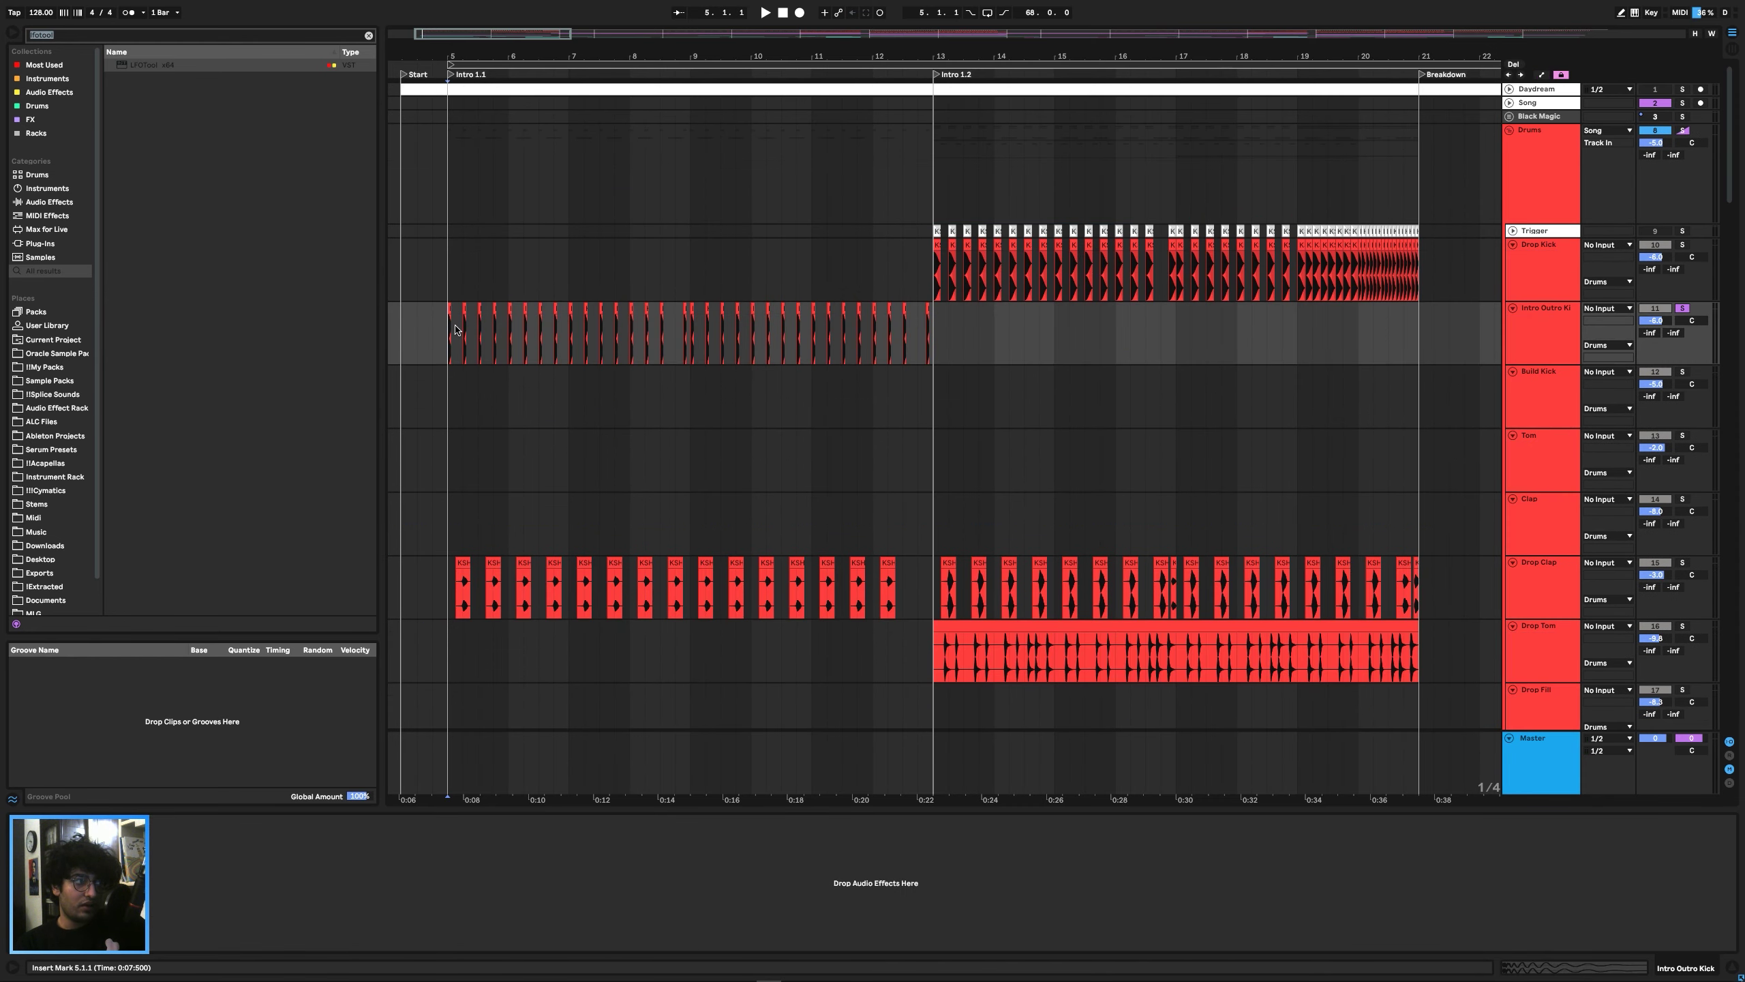
pyautogui.scroll(6, 465, 329)
pyautogui.scroll(4, 465, 329)
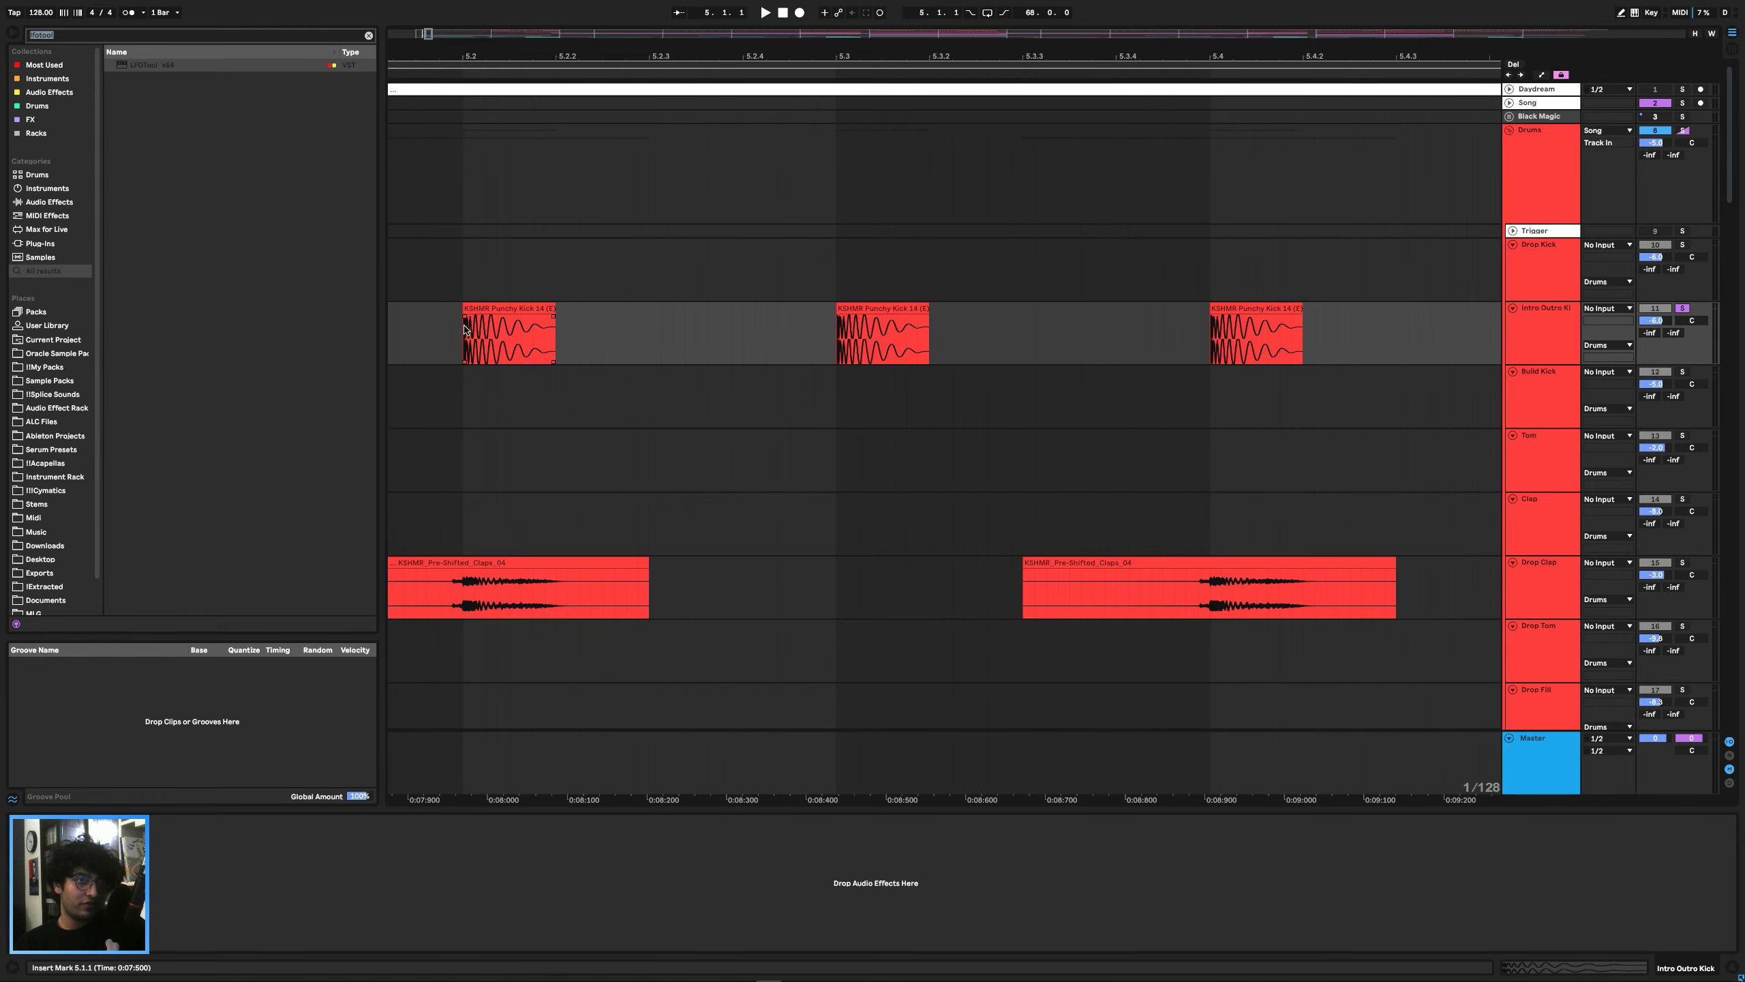
pyautogui.scroll(-15, 462, 328)
pyautogui.moveTo(460, 328); pyautogui.dragTo(724, 328)
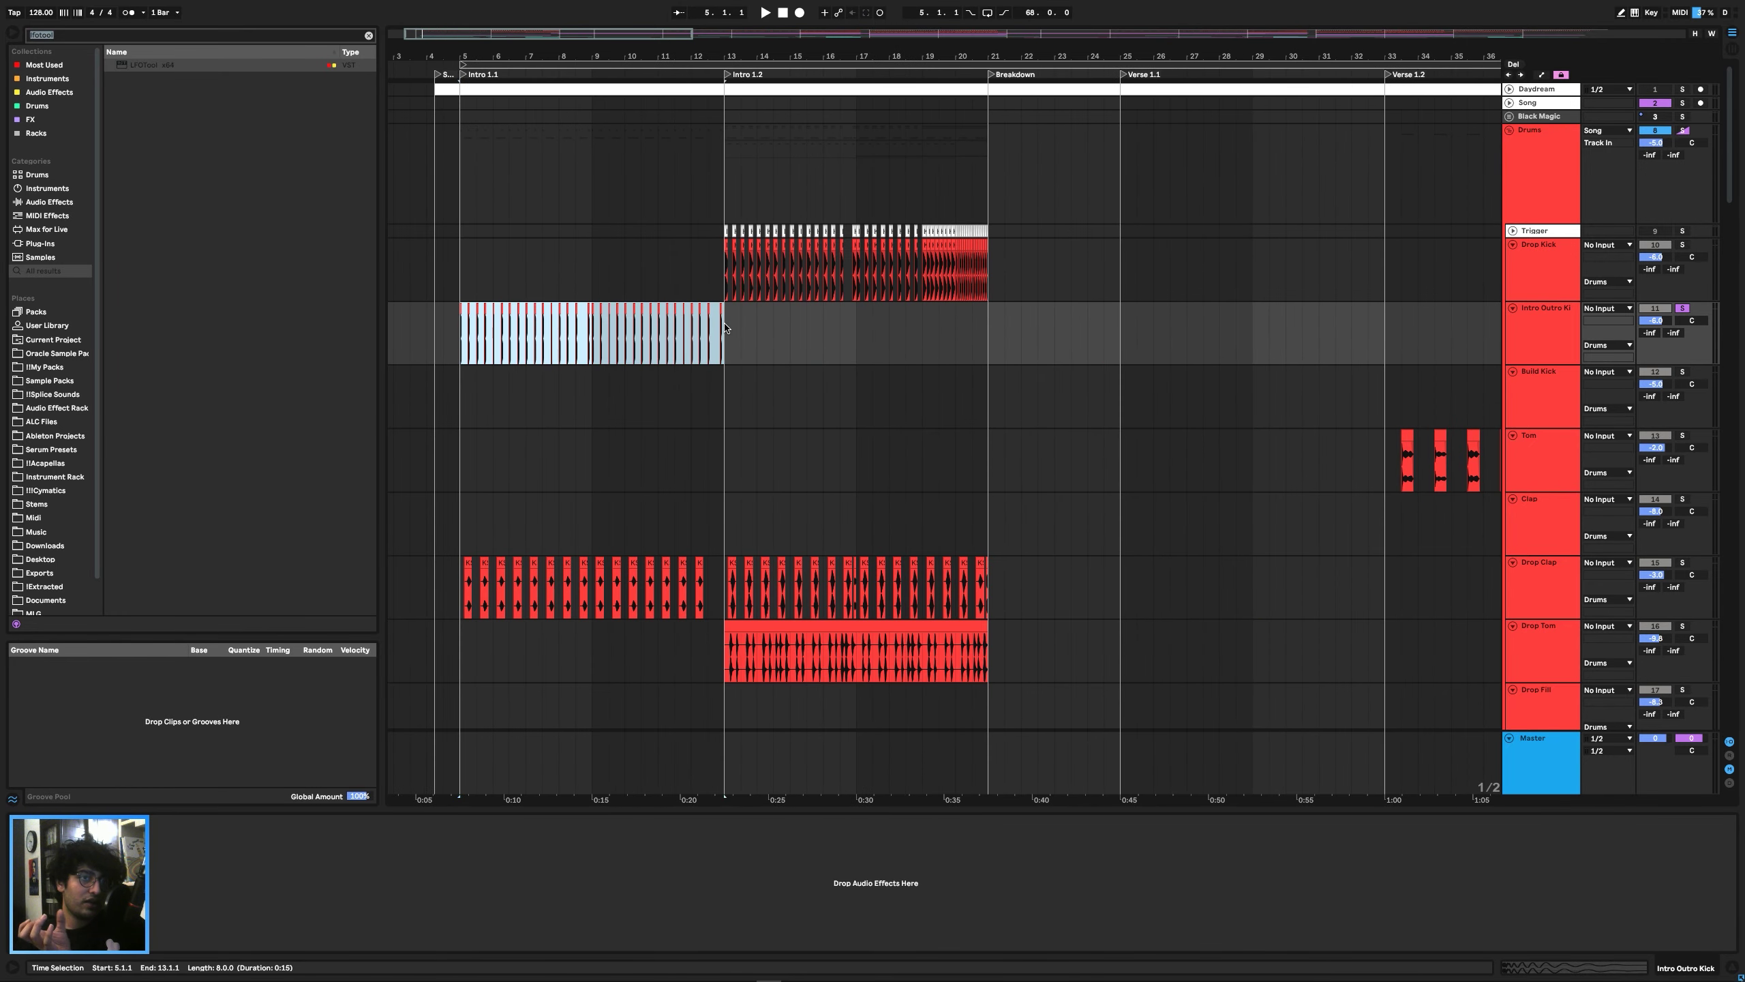
# Compare the soloed Intro Outro Kick from 5.1.1 with the soloed Drop Kick from 13.1.1.
pyautogui.moveTo(736, 292); pyautogui.dragTo(992, 269)
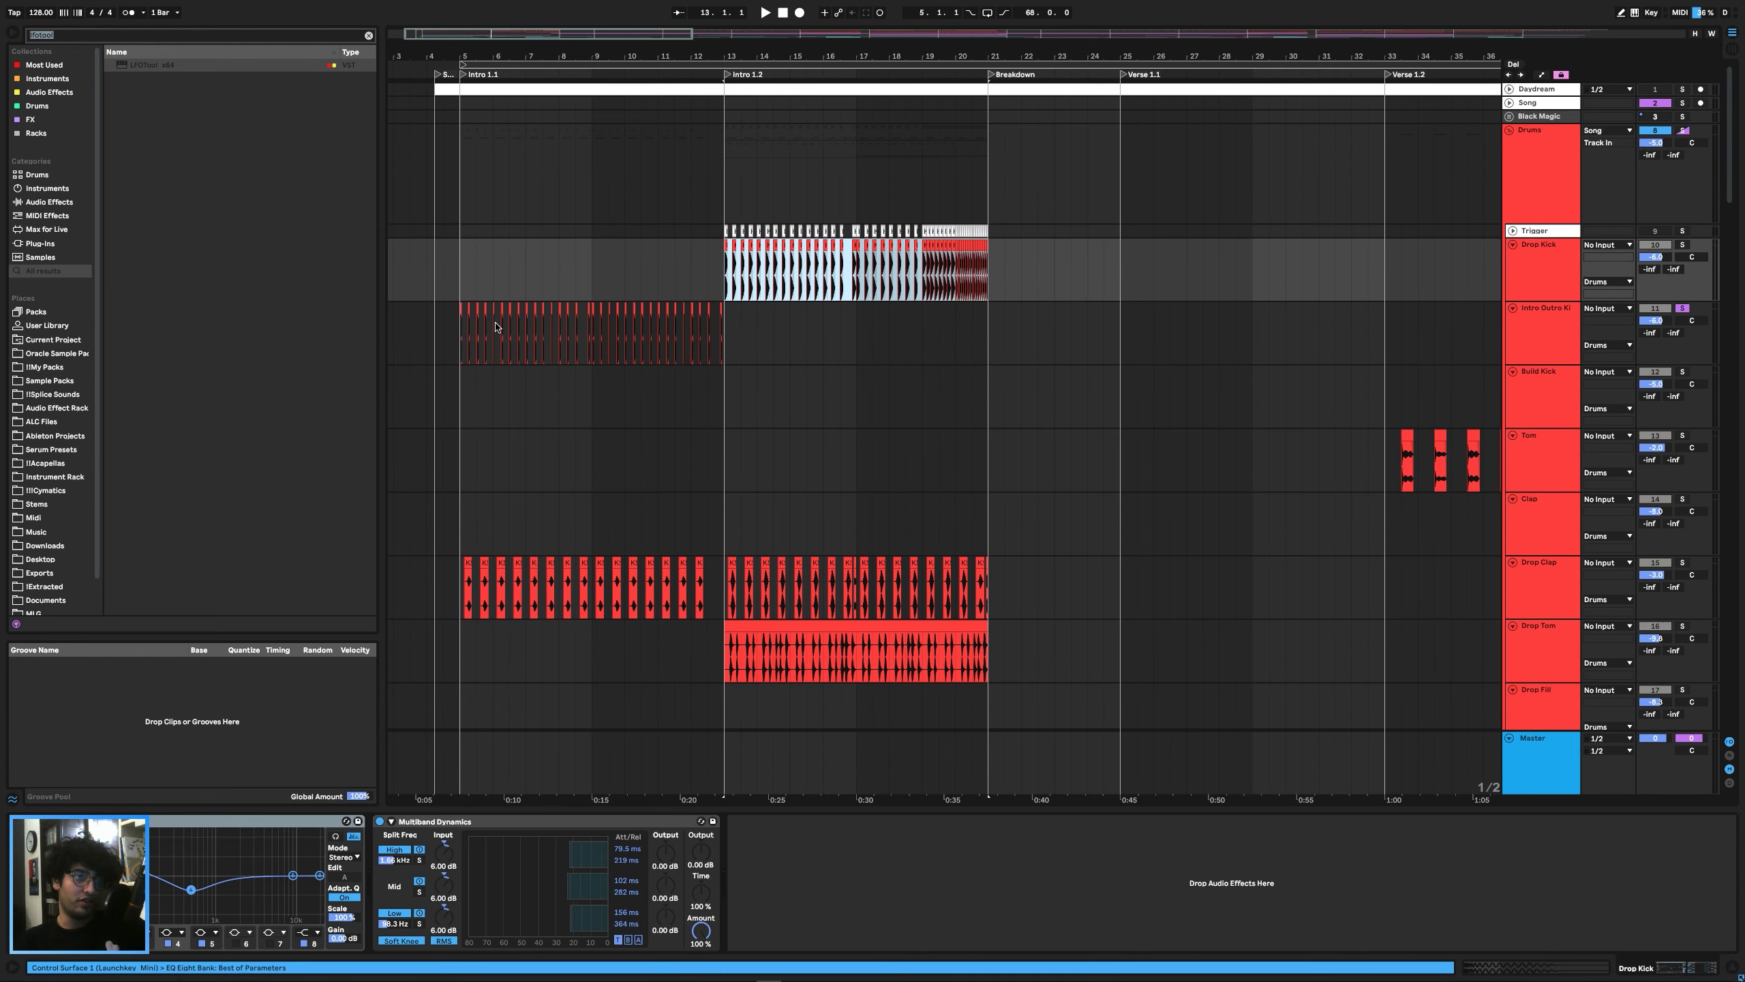
pyautogui.click(461, 284)
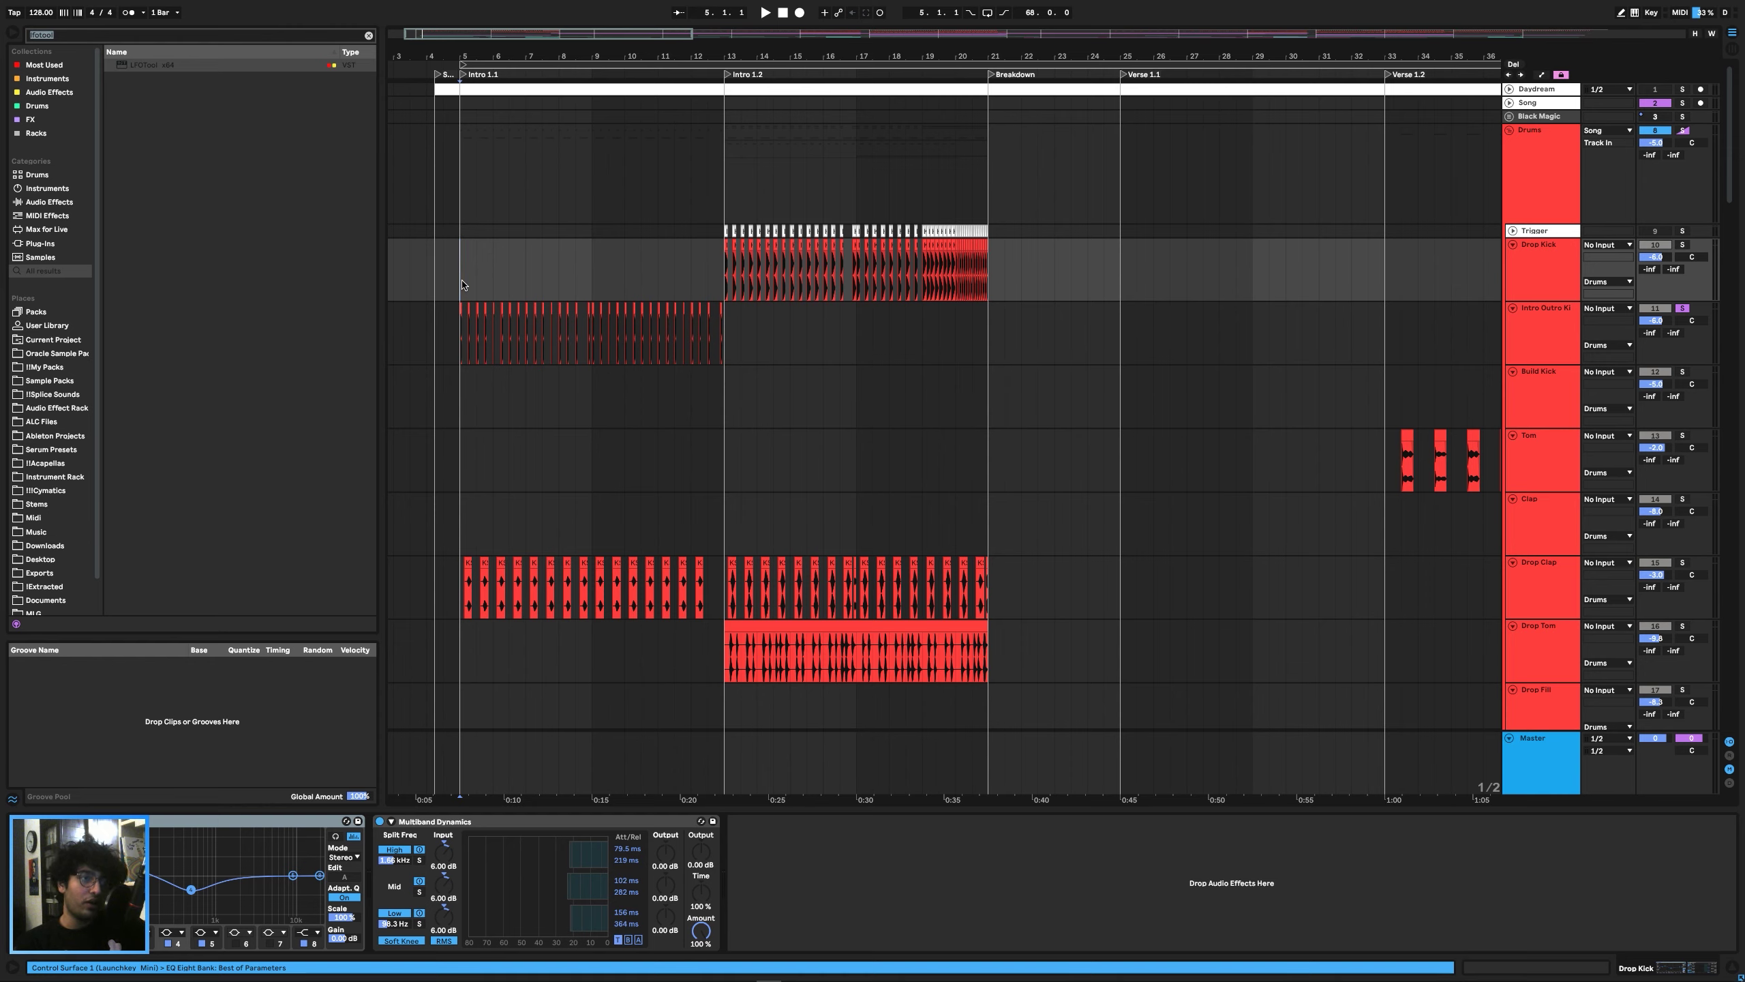
pyautogui.press('space')
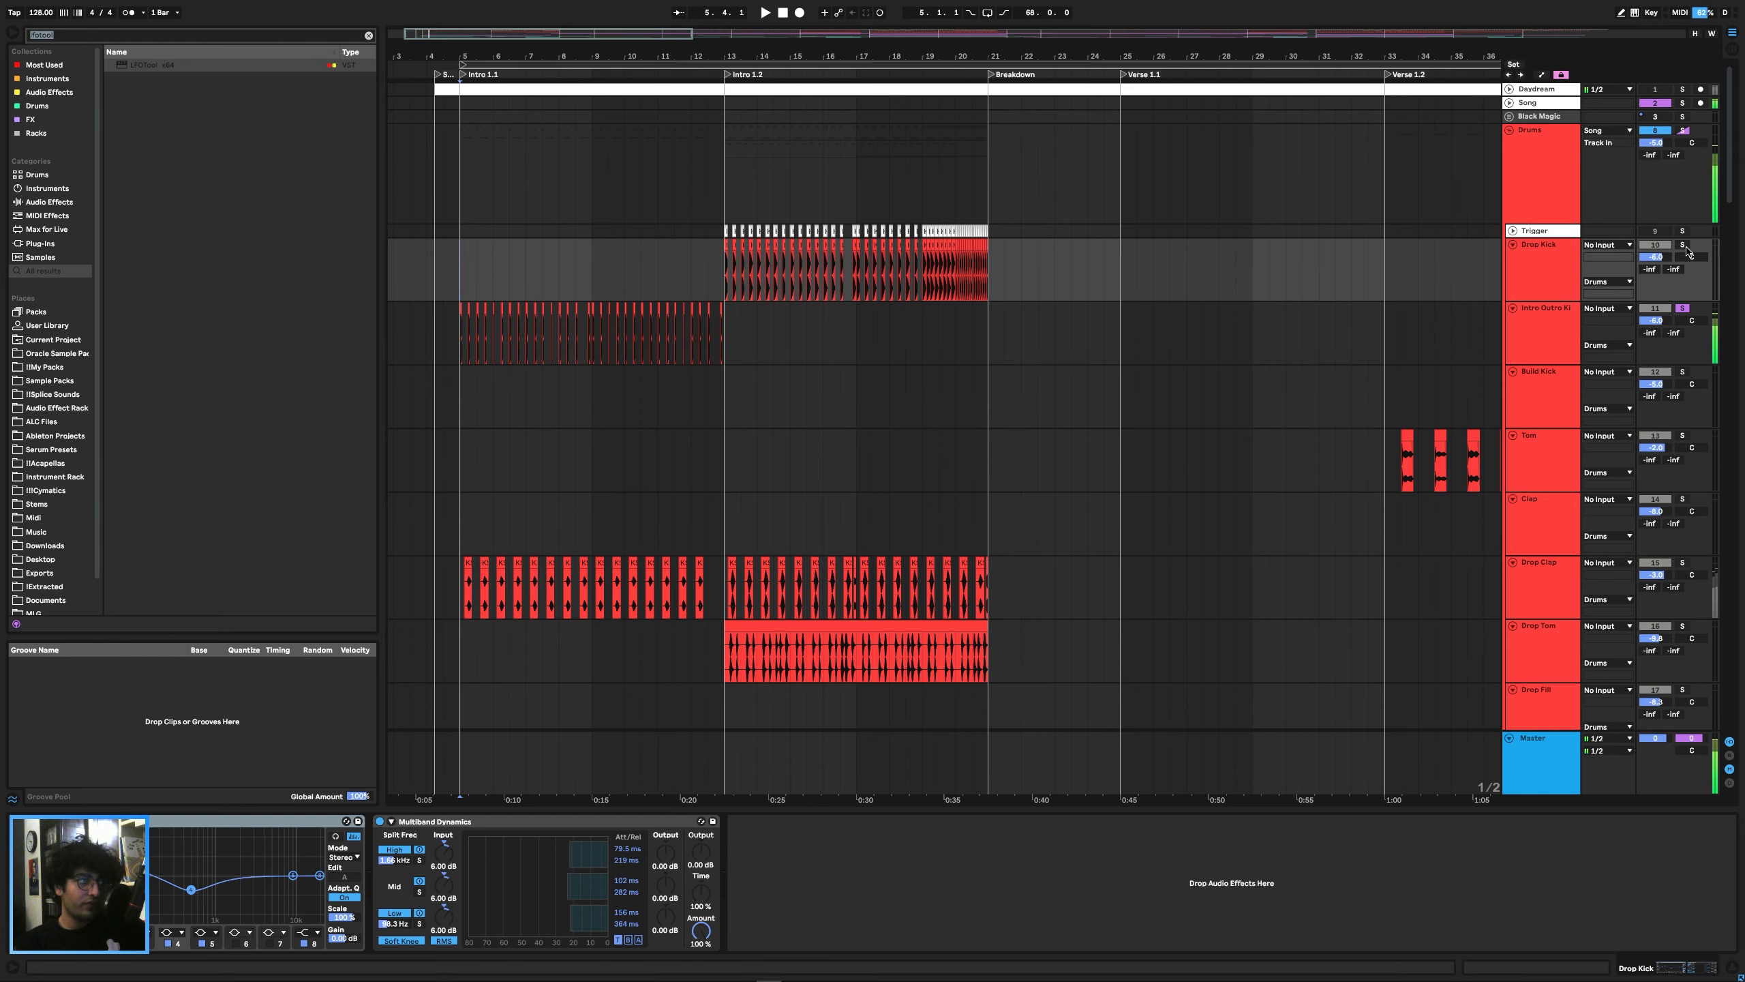
pyautogui.click(736, 283)
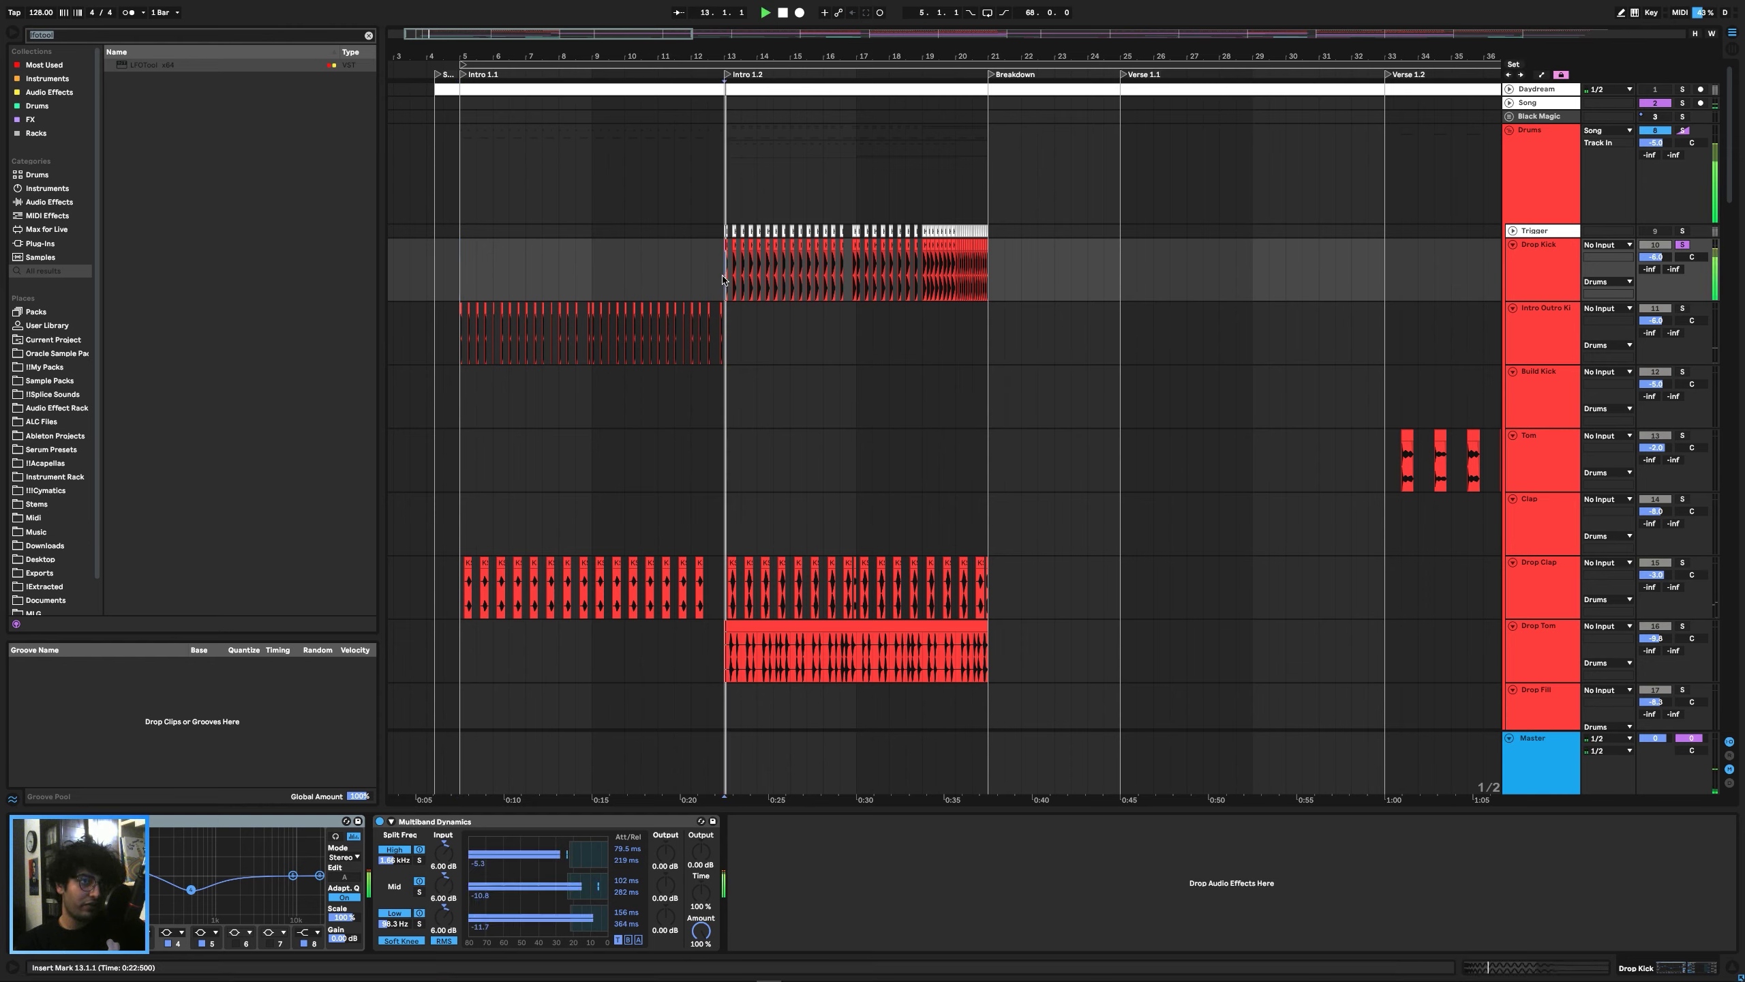
pyautogui.press('space')
# Select the Intro 1.2 drum layers from Drop Clap to Closed Hi Hat, and review the Build Snare and Build Claps clips.
pyautogui.scroll(-5, 740, 309)
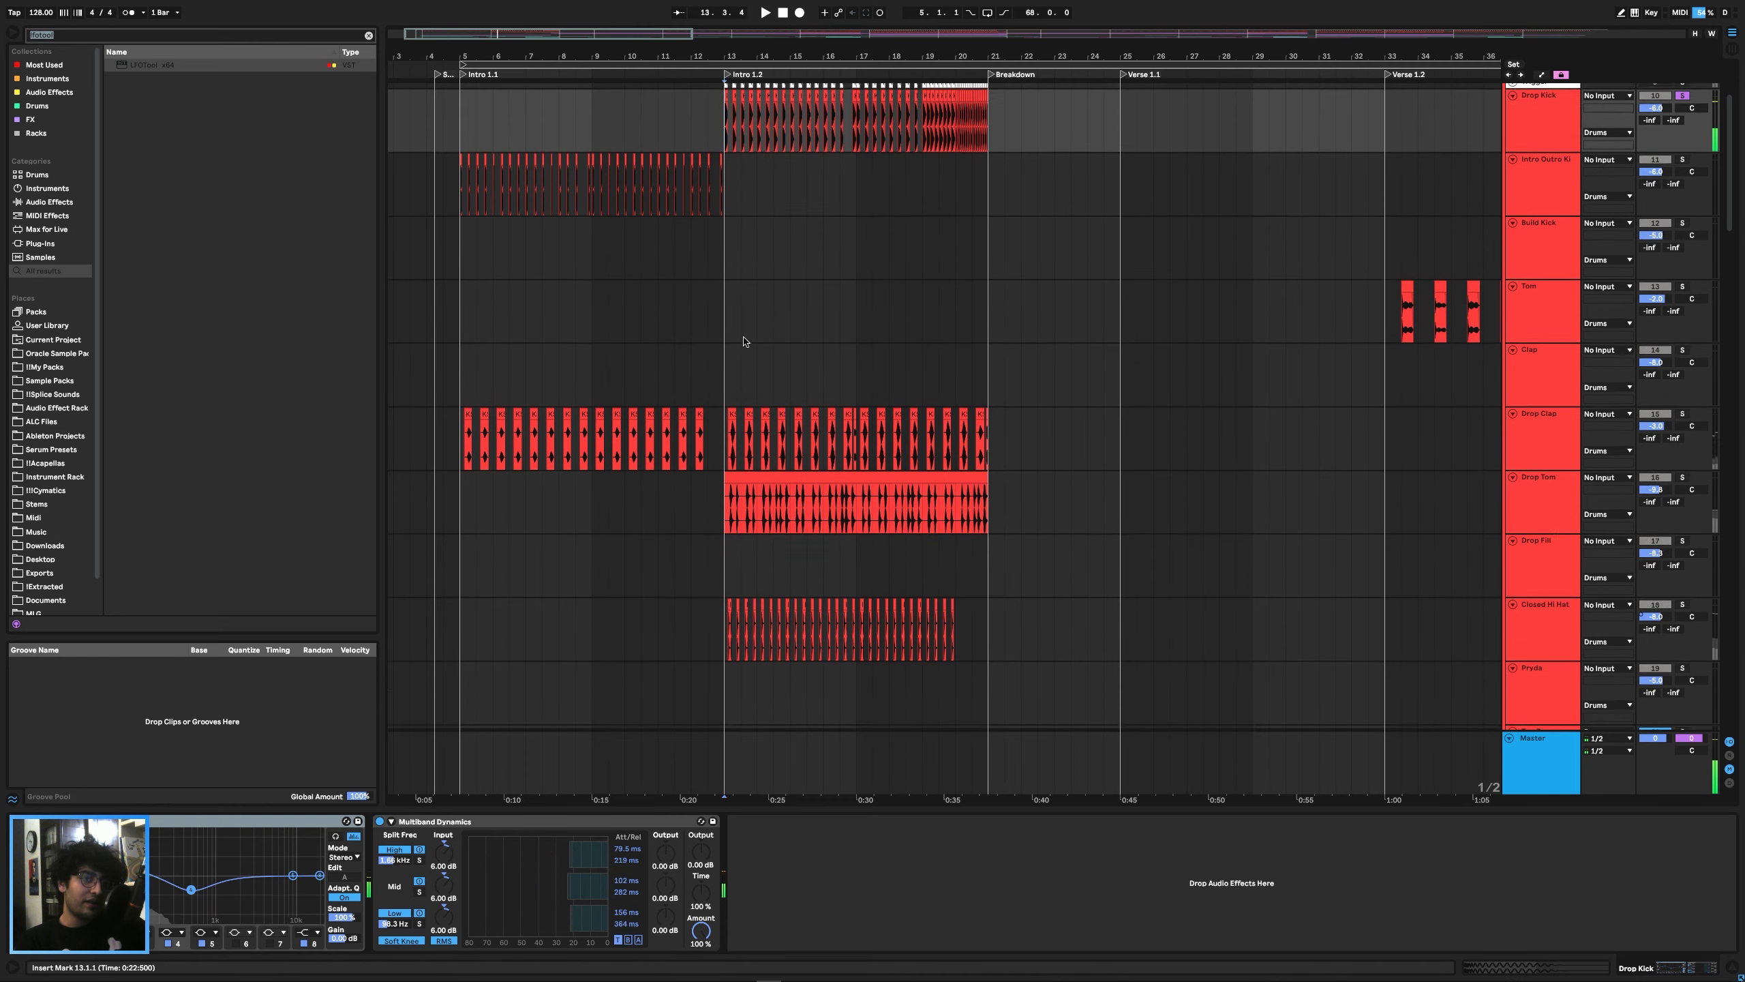
pyautogui.moveTo(991, 462); pyautogui.dragTo(723, 271)
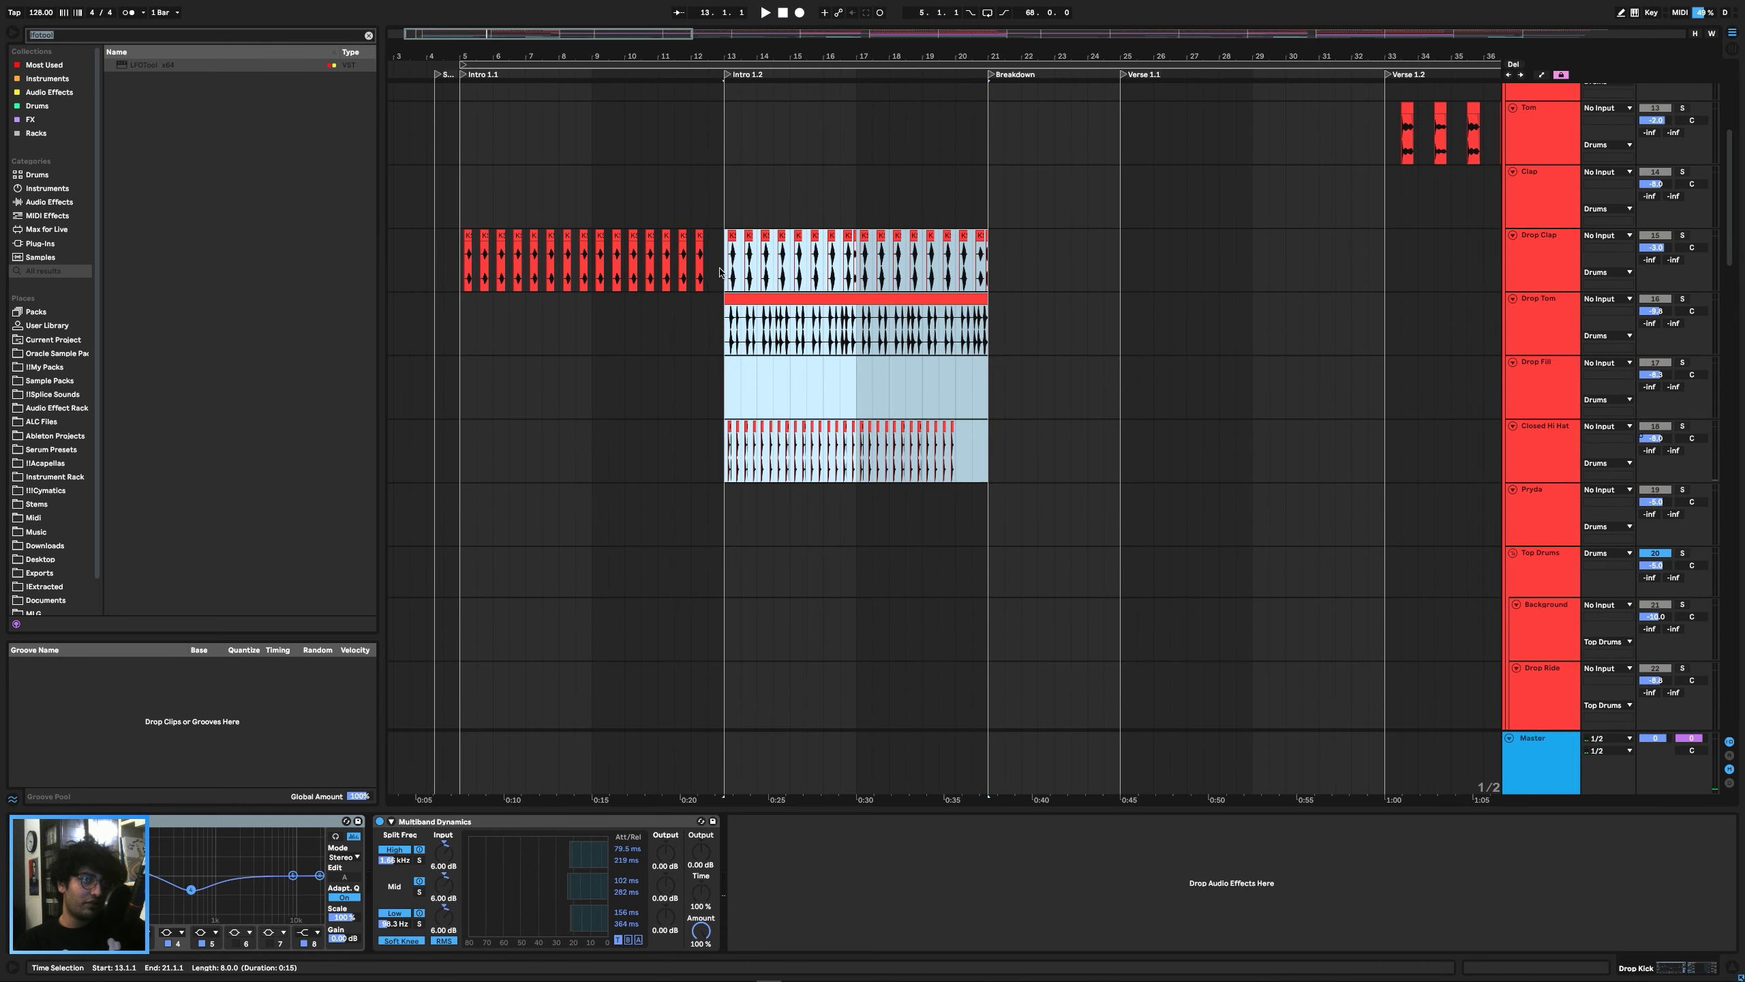
pyautogui.scroll(-5, 738, 277)
pyautogui.scroll(-6, 740, 277)
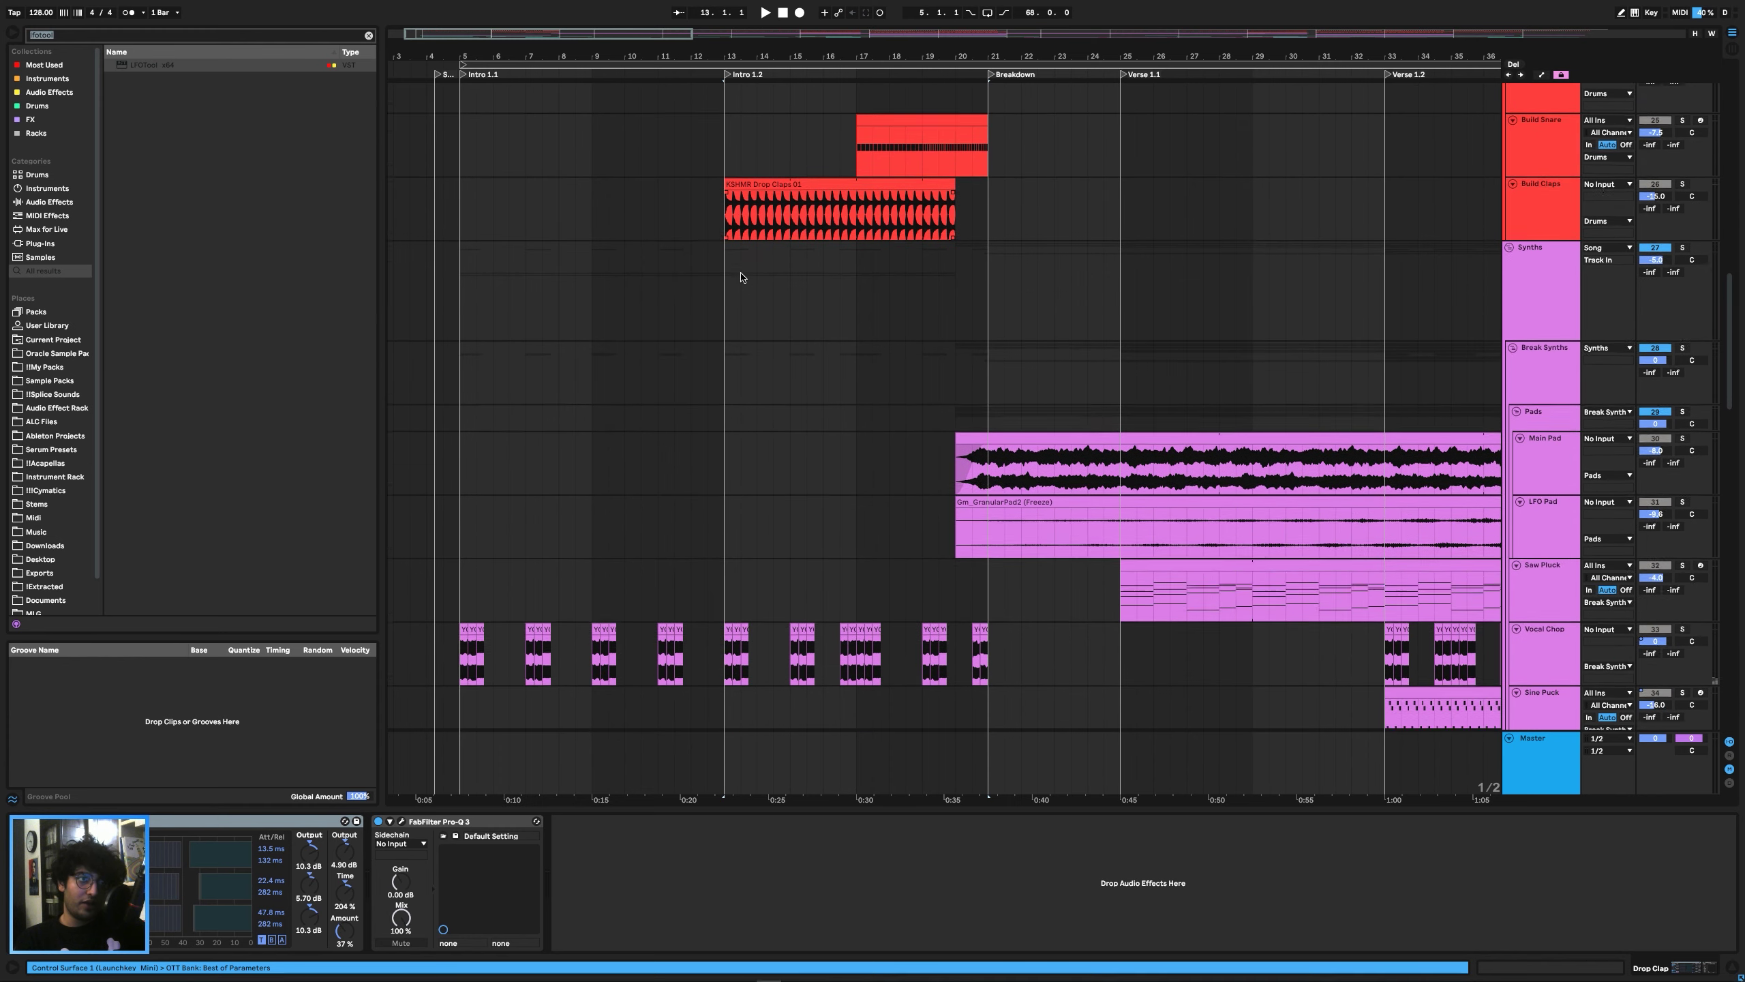
pyautogui.scroll(1, 746, 277)
pyautogui.moveTo(725, 275); pyautogui.dragTo(986, 184)
# Check the Synths group's Reverb and Endless Smile settings before the Breakdown and at 25.3.1.
pyautogui.click(921, 348)
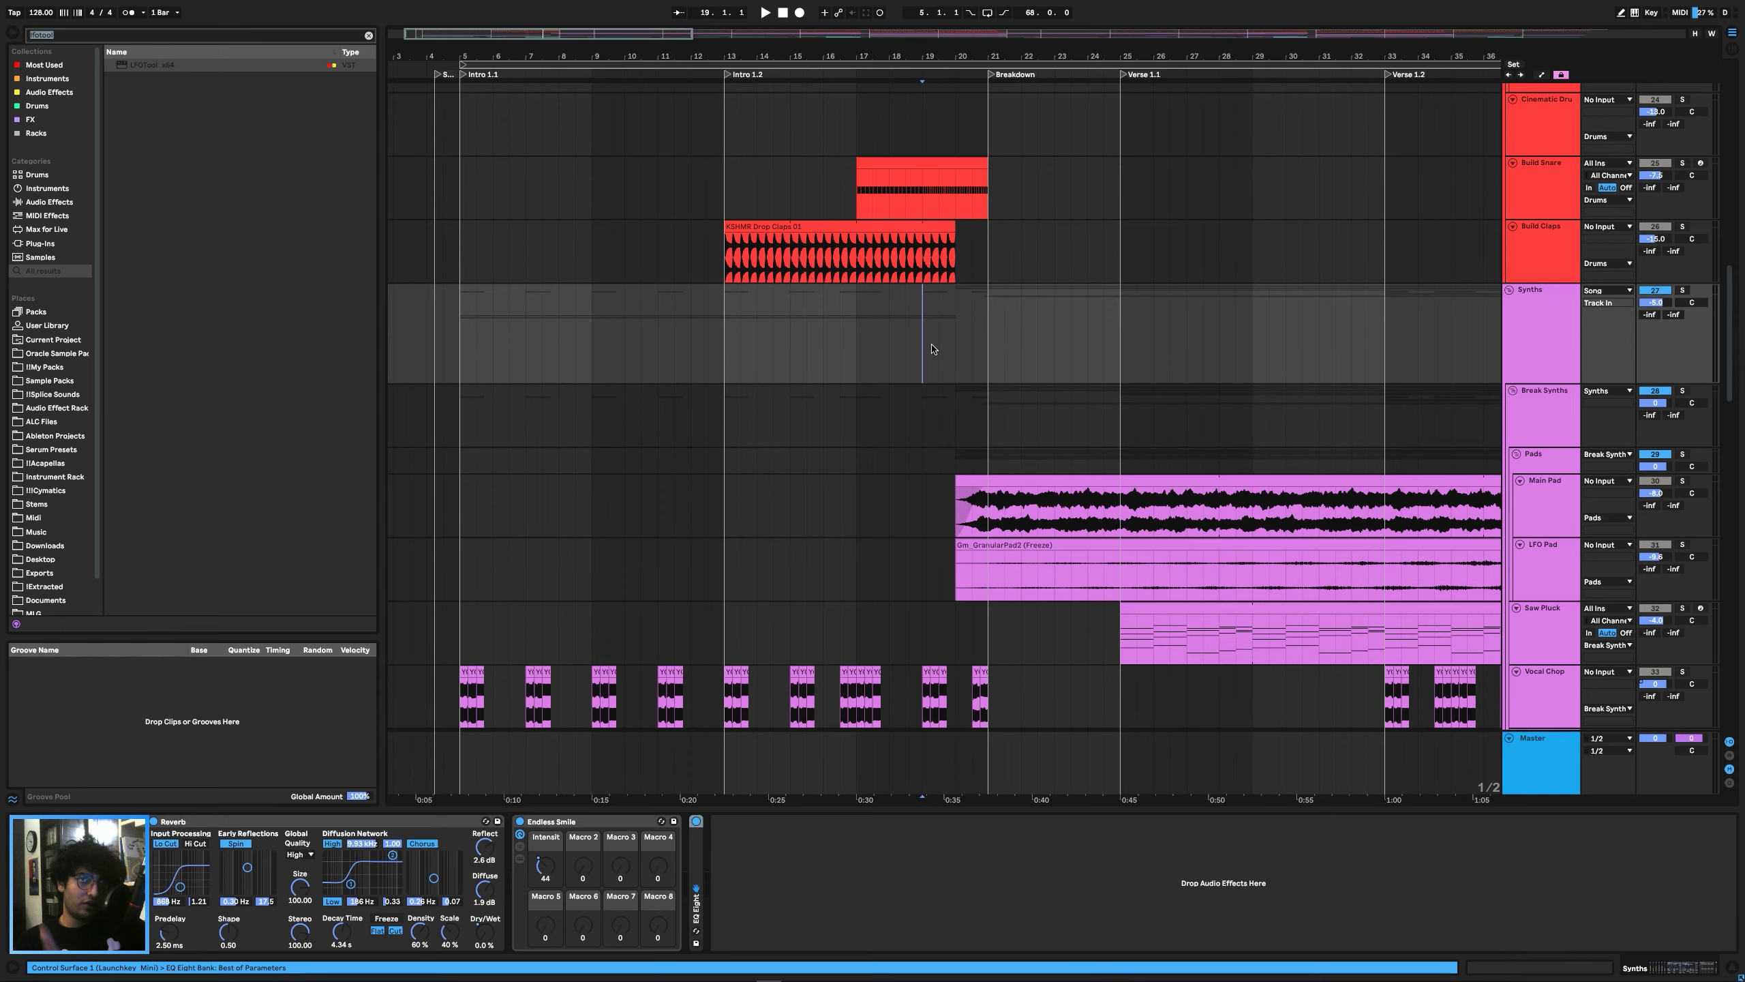
pyautogui.moveTo(1001, 337); pyautogui.dragTo(1159, 330)
pyautogui.click(1140, 333)
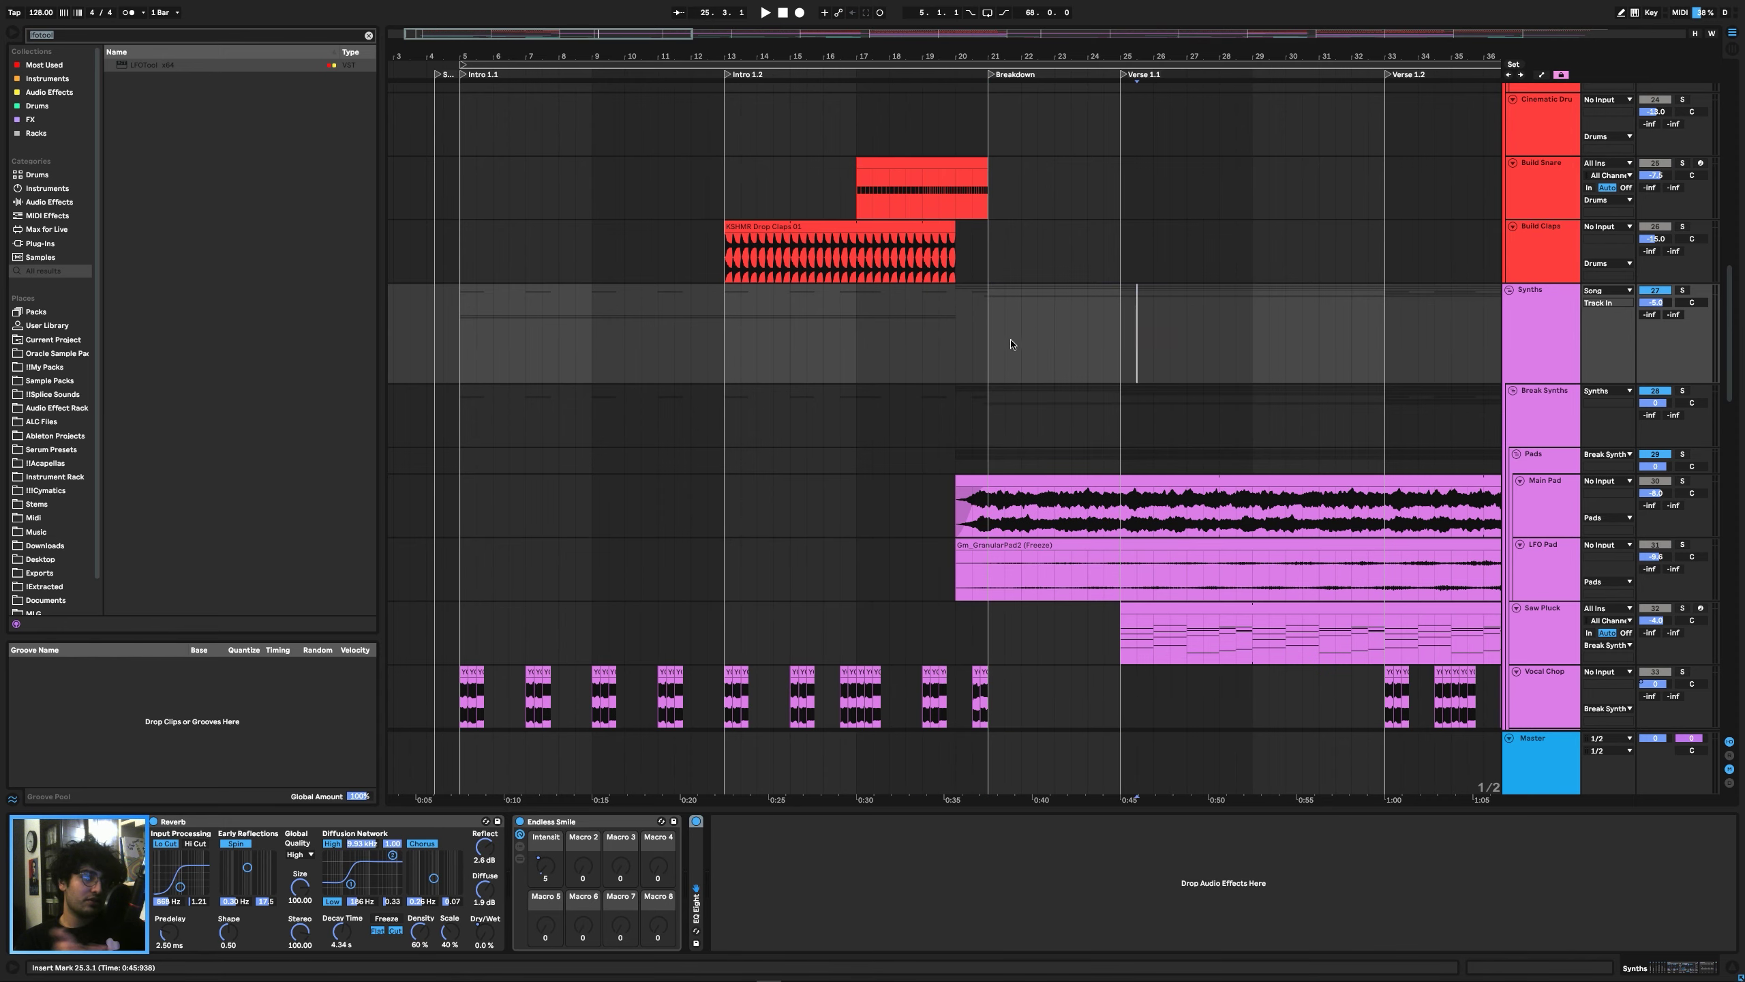
# Examine the Vocal Chop track's Auto Filter frequency automation across the intro, and select its clips from 13.1.1 to 13.4.1.
pyautogui.scroll(-7, 756, 310)
pyautogui.scroll(5, 515, 275)
pyautogui.scroll(3, 543, 274)
pyautogui.scroll(-8, 767, 339)
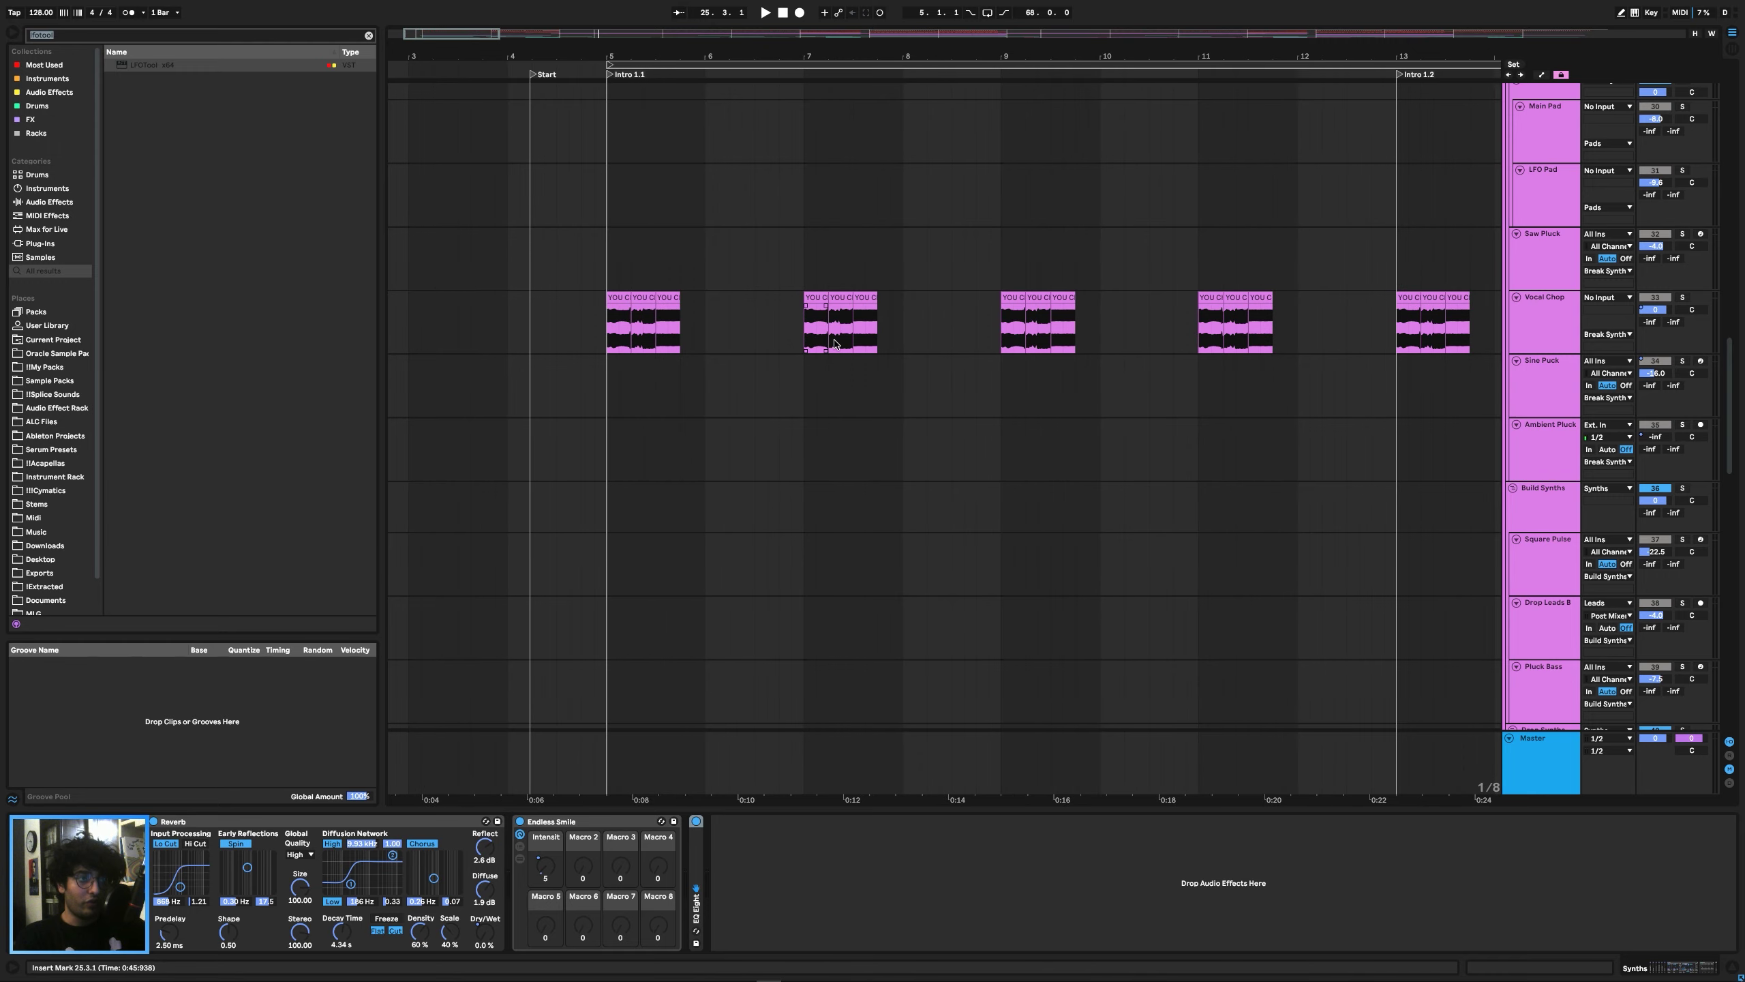
pyautogui.scroll(-5, 807, 348)
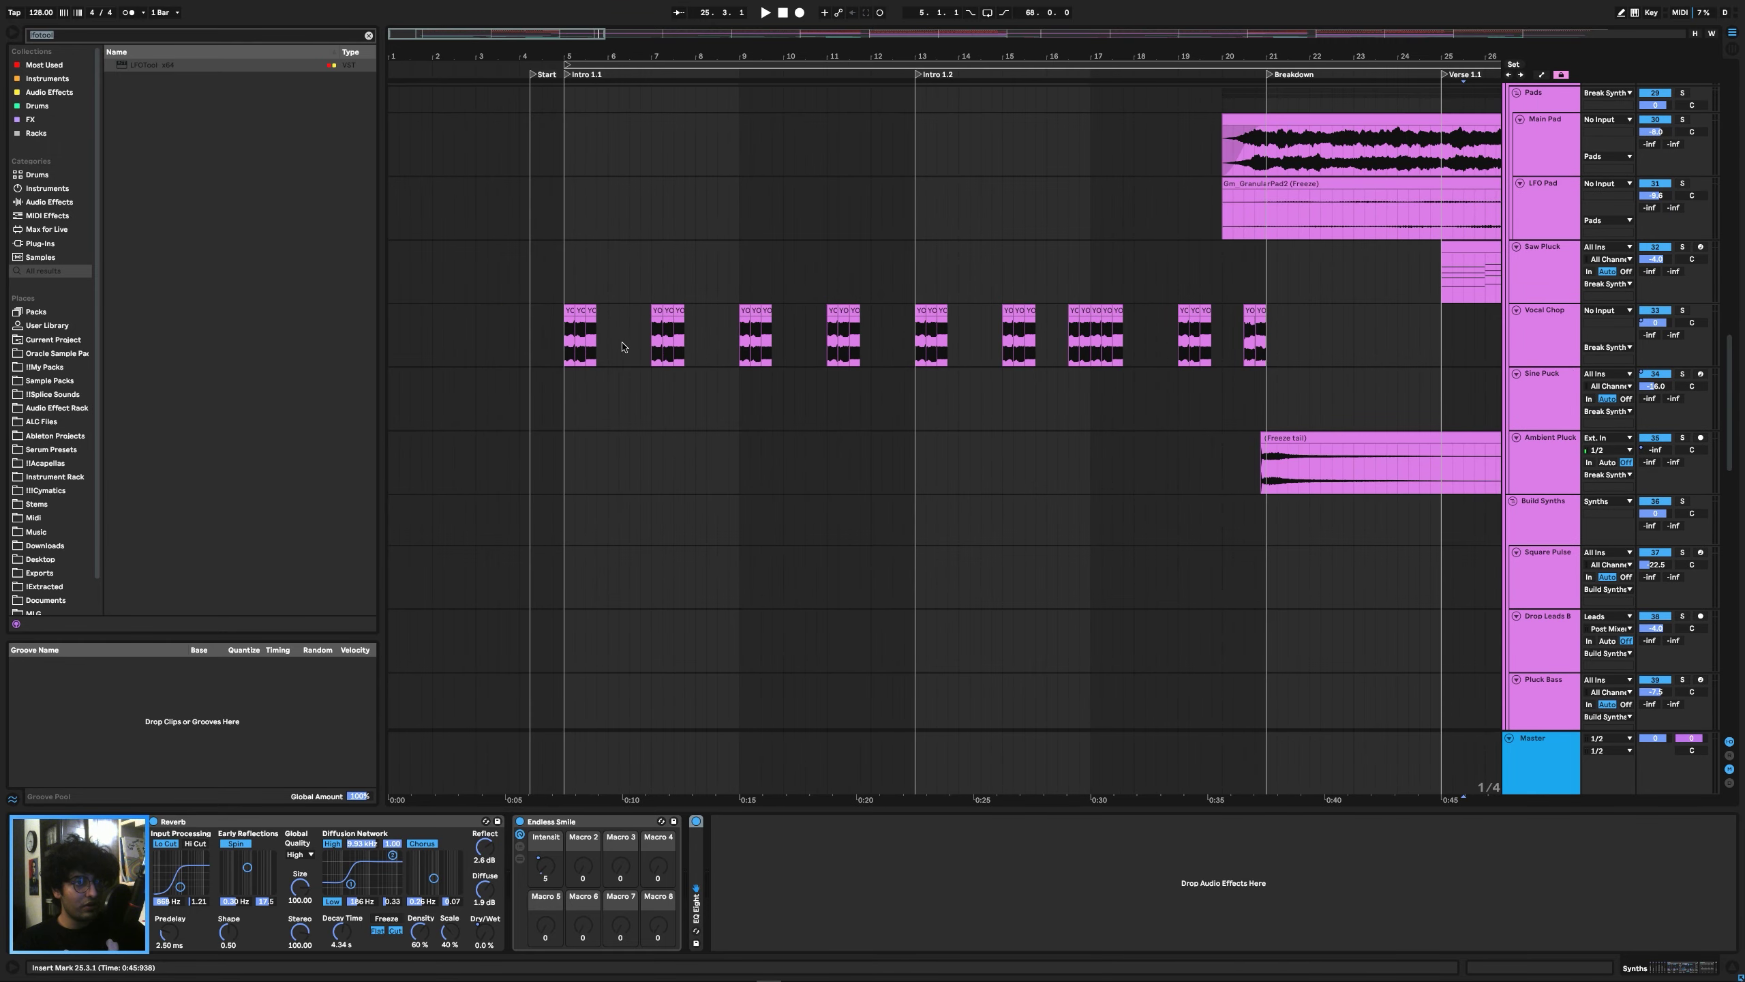
pyautogui.click(566, 337)
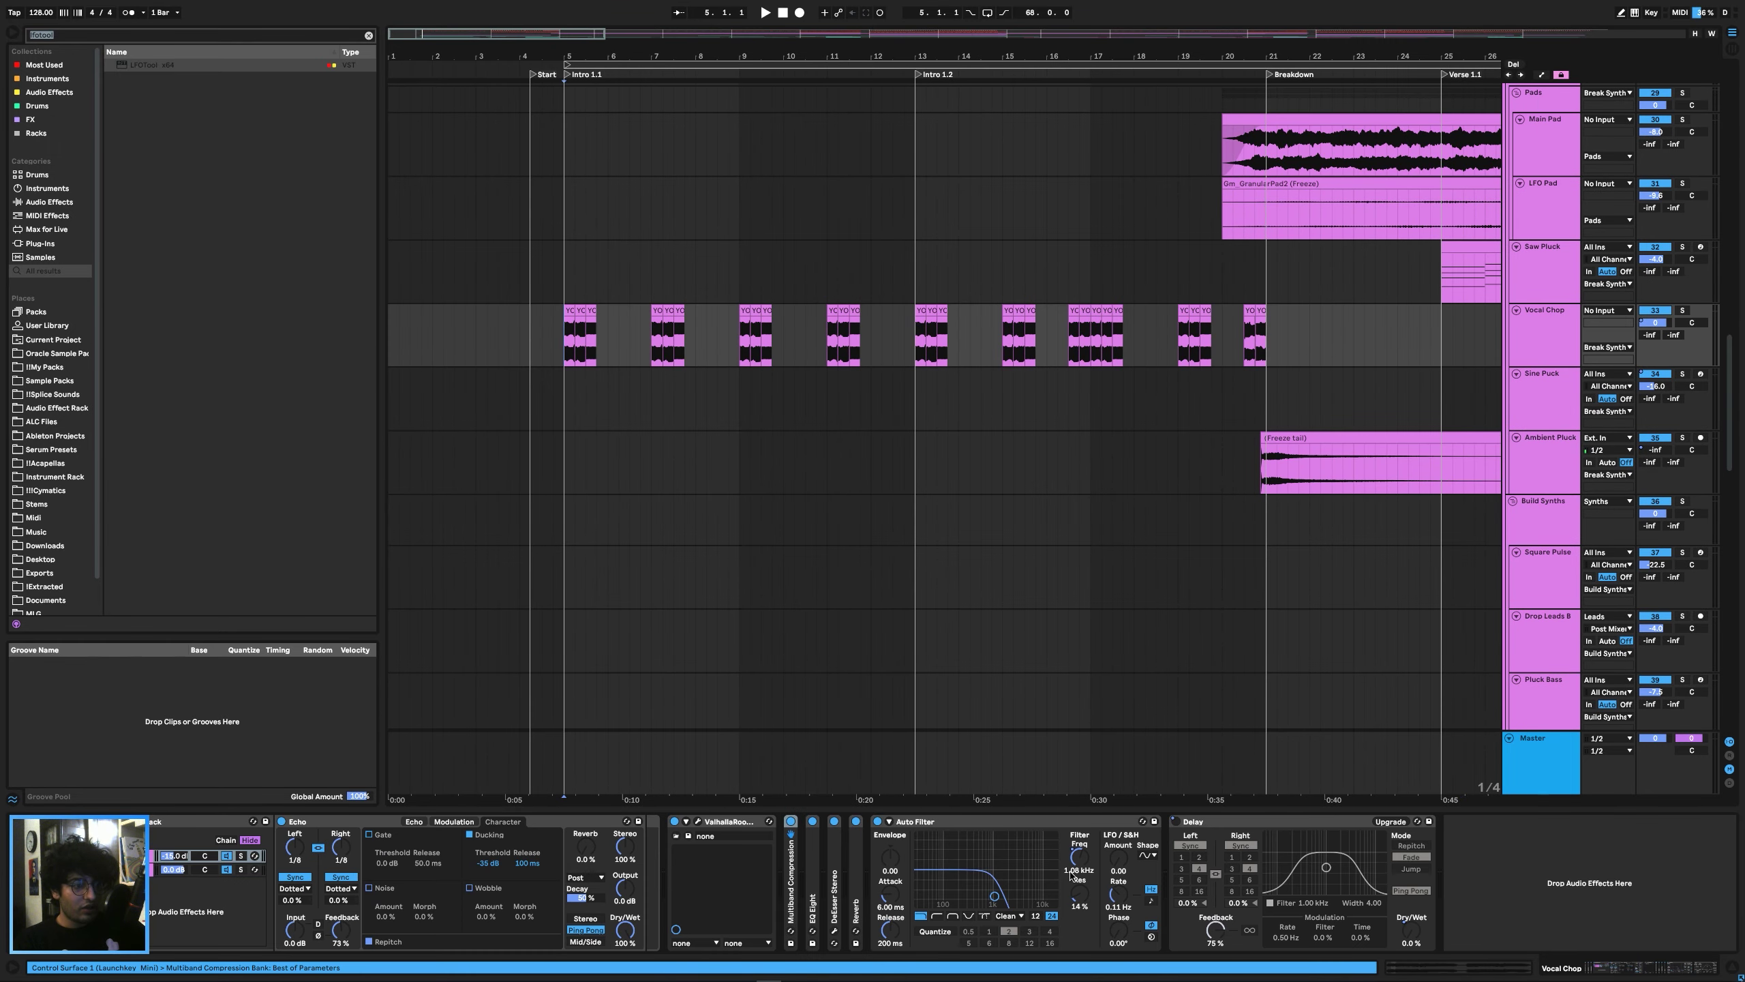
pyautogui.press('a')
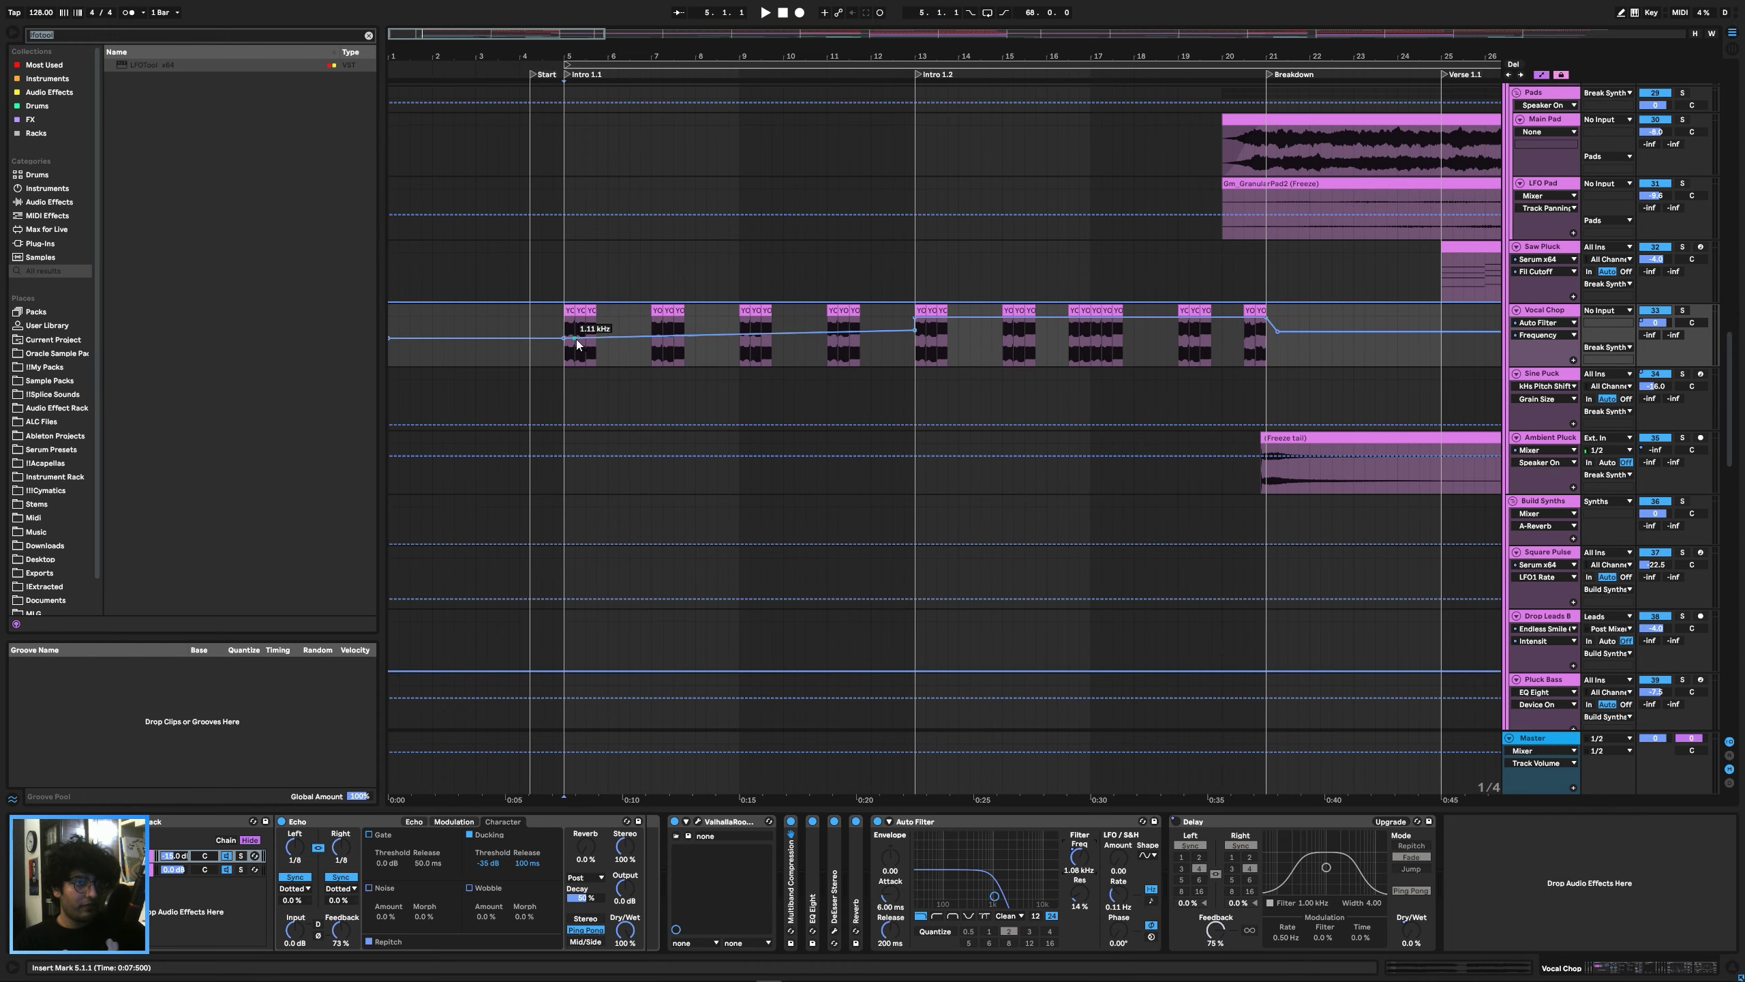
pyautogui.press('a')
pyautogui.moveTo(914, 335); pyautogui.dragTo(950, 335)
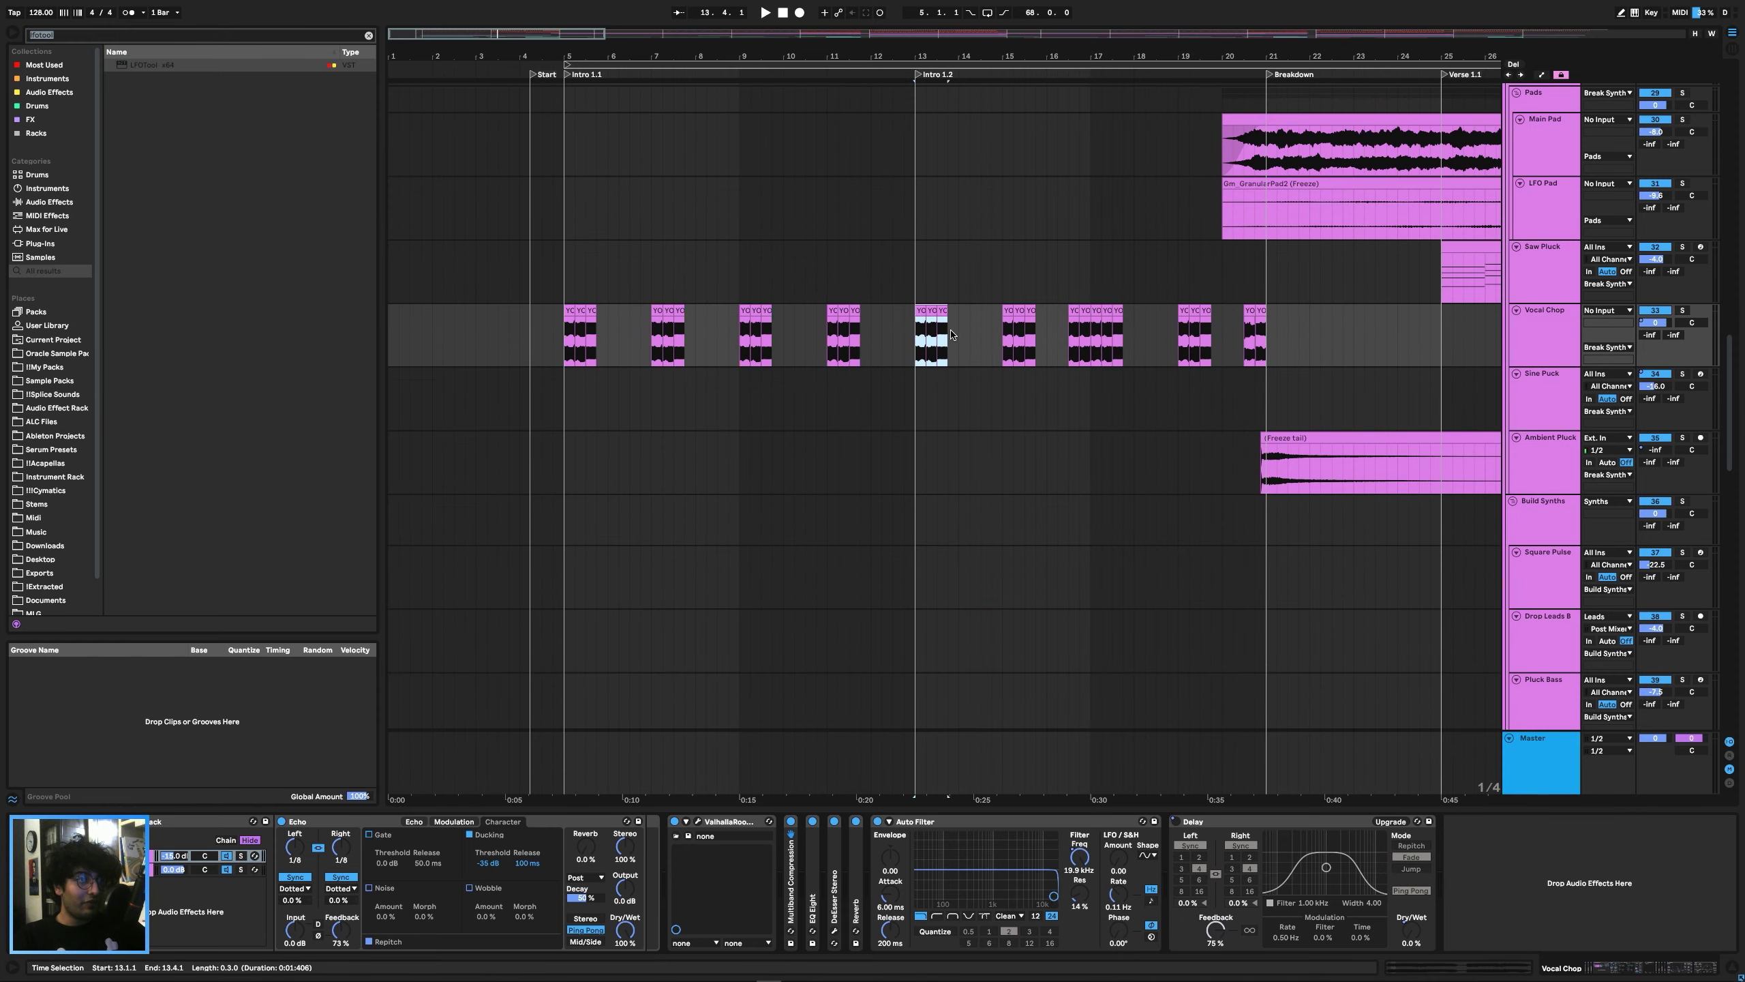
pyautogui.hscroll(15, 951, 336)
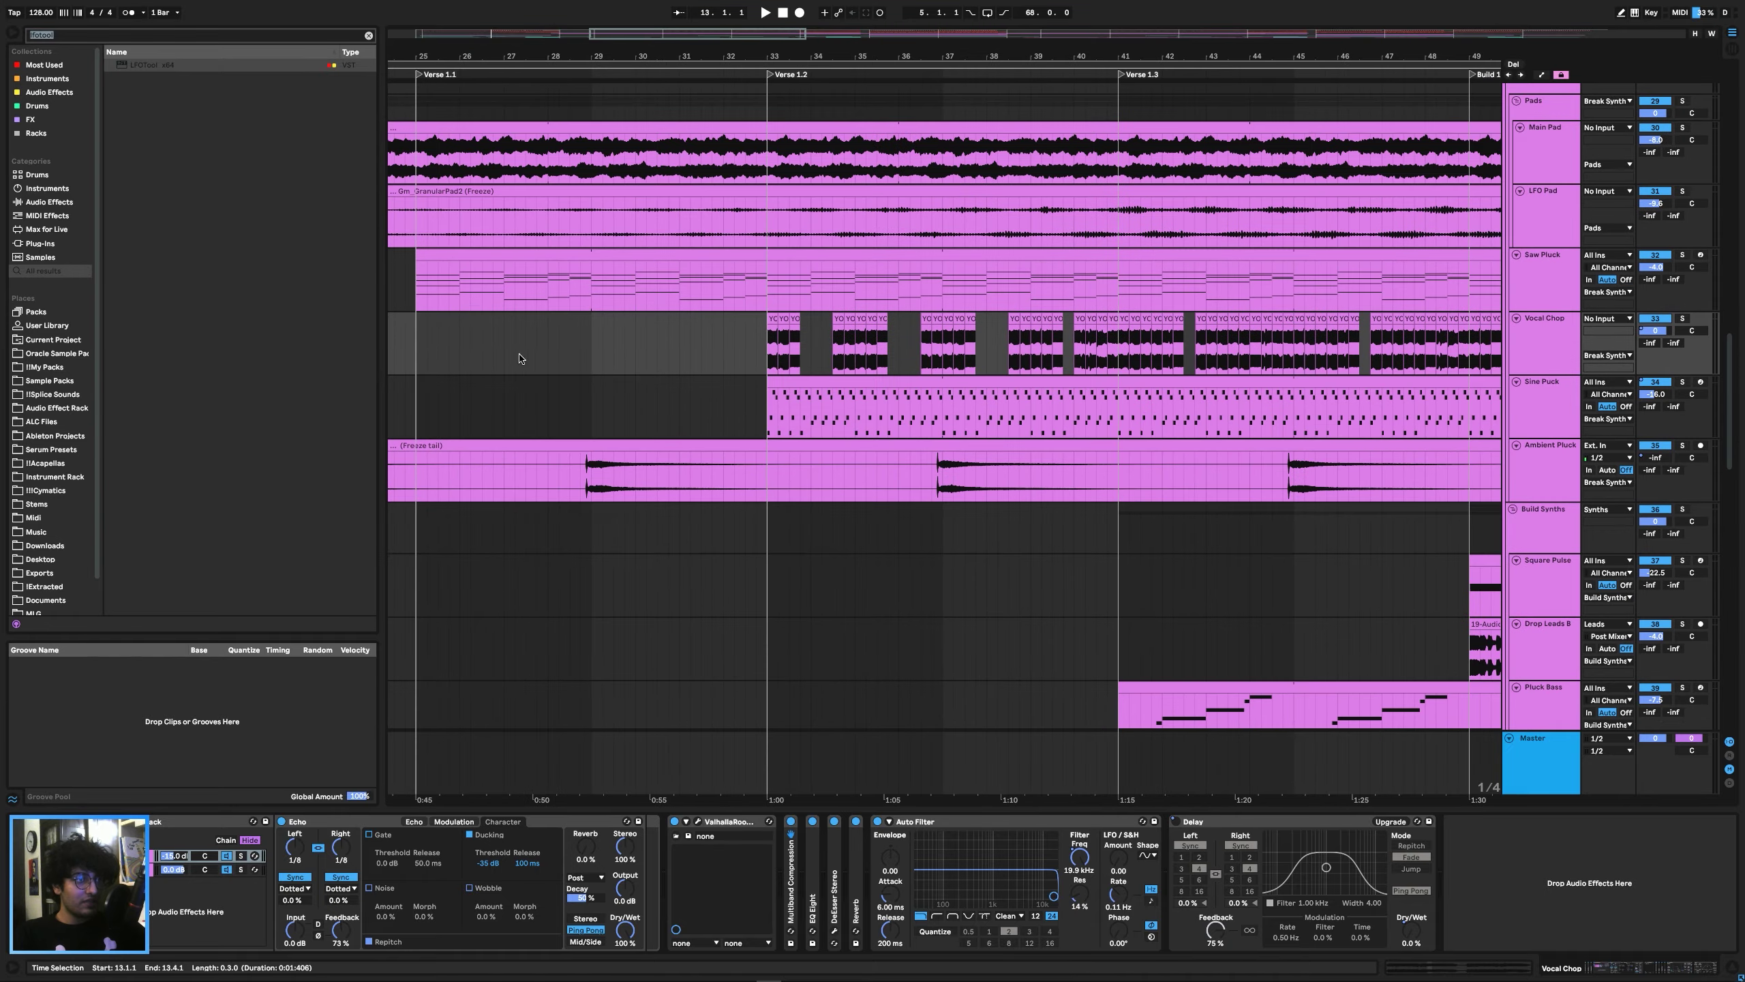
# Compare the Vocal Chop clips in the verse from 41.1.1 to 49.1.1 with those in Intro 1.2, selecting 13.1.1 to 21.1.1.
pyautogui.hscroll(8, 642, 394)
pyautogui.moveTo(564, 393); pyautogui.dragTo(918, 385)
pyautogui.hscroll(-18, 634, 386)
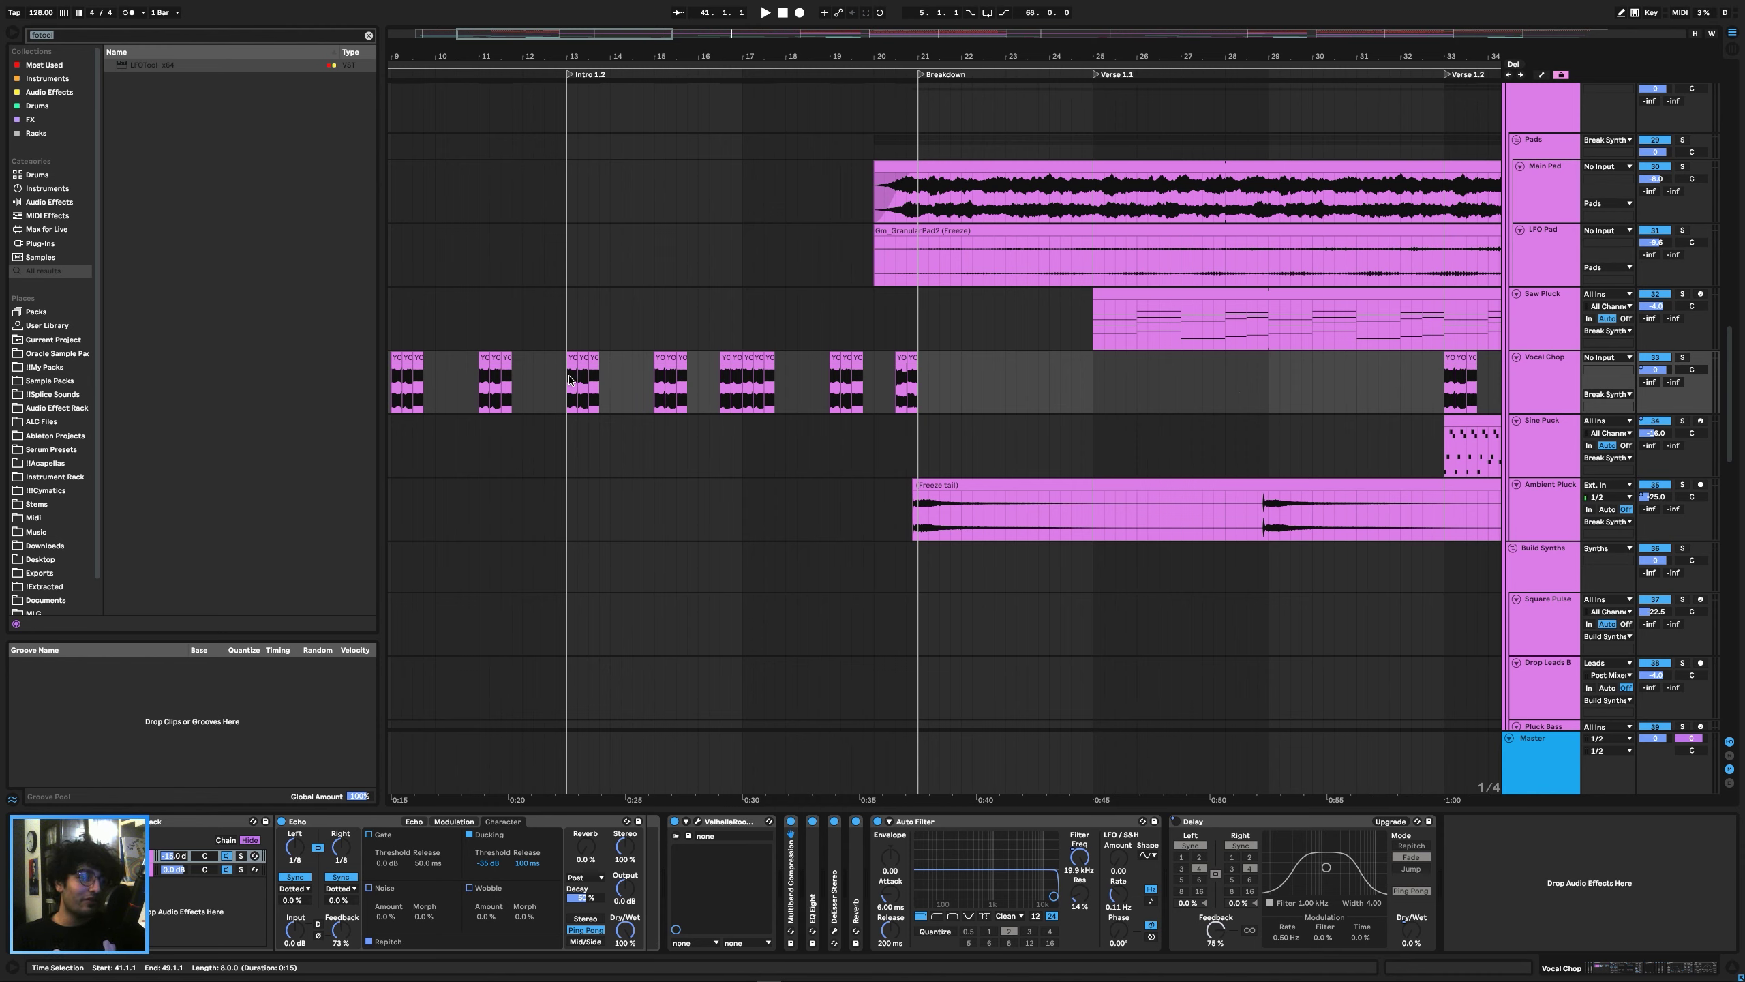
pyautogui.moveTo(569, 379); pyautogui.dragTo(918, 394)
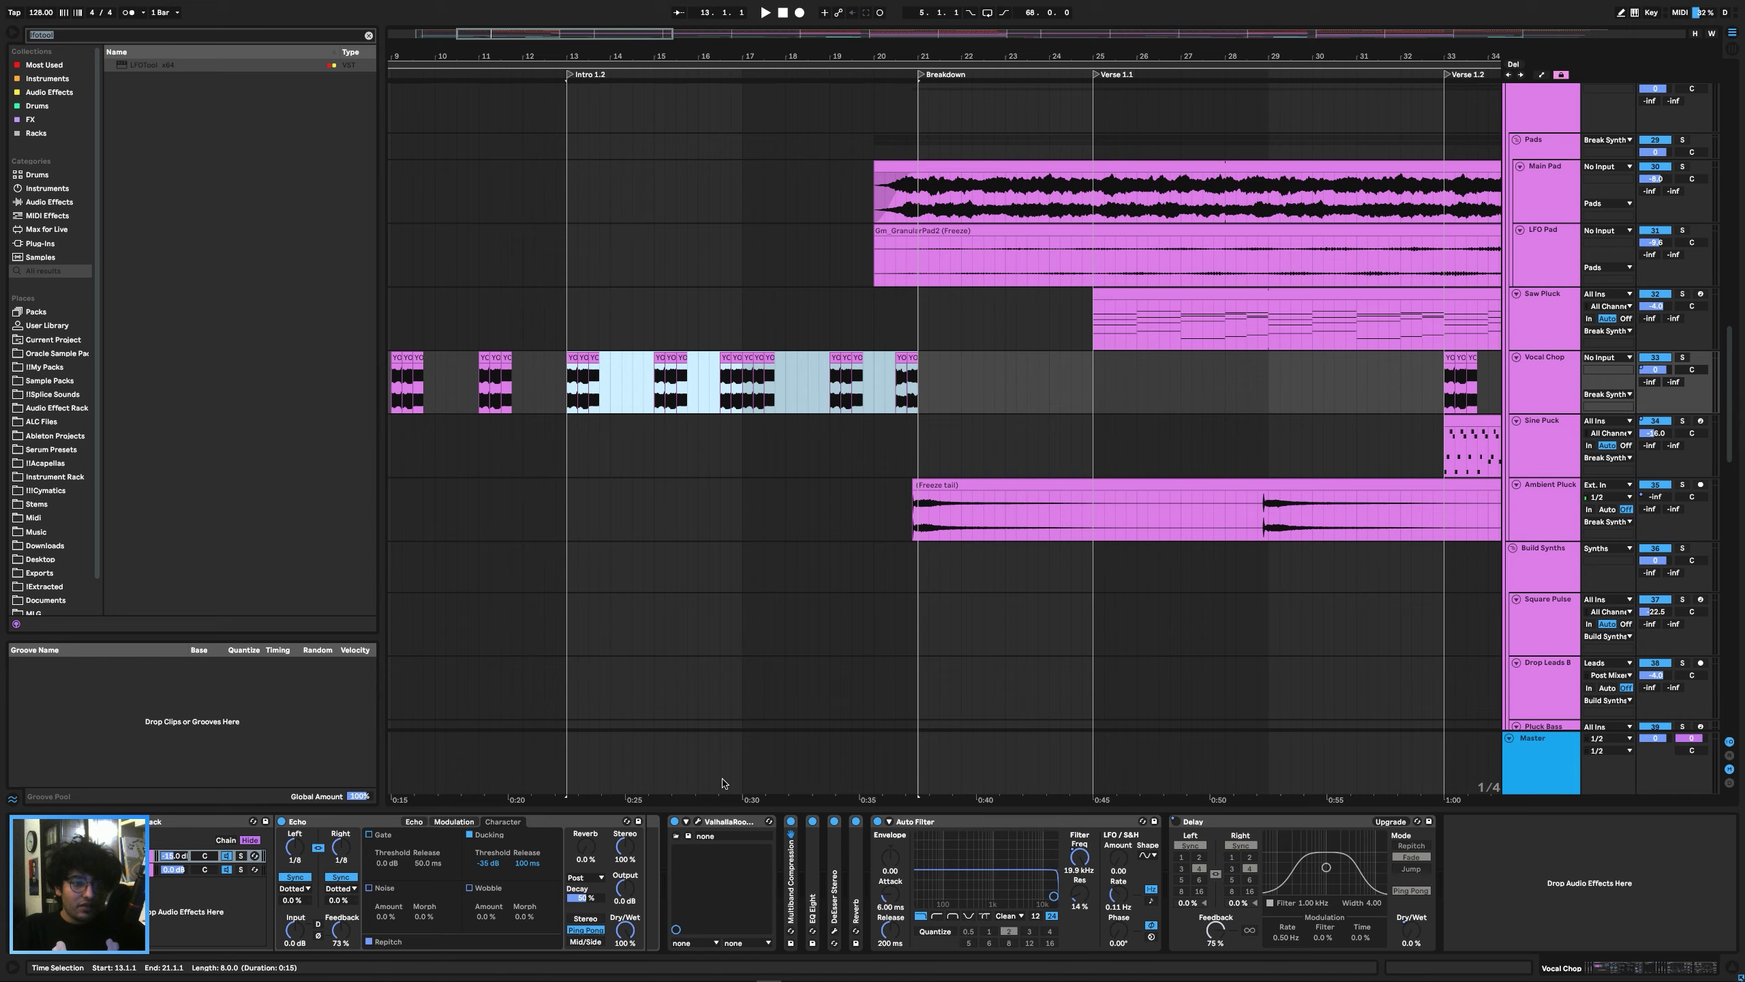
# Fold the Drums, Synths and FX groups and fit the whole song in the arrangement with the device view hidden.
pyautogui.moveTo(736, 809); pyautogui.dragTo(742, 956)
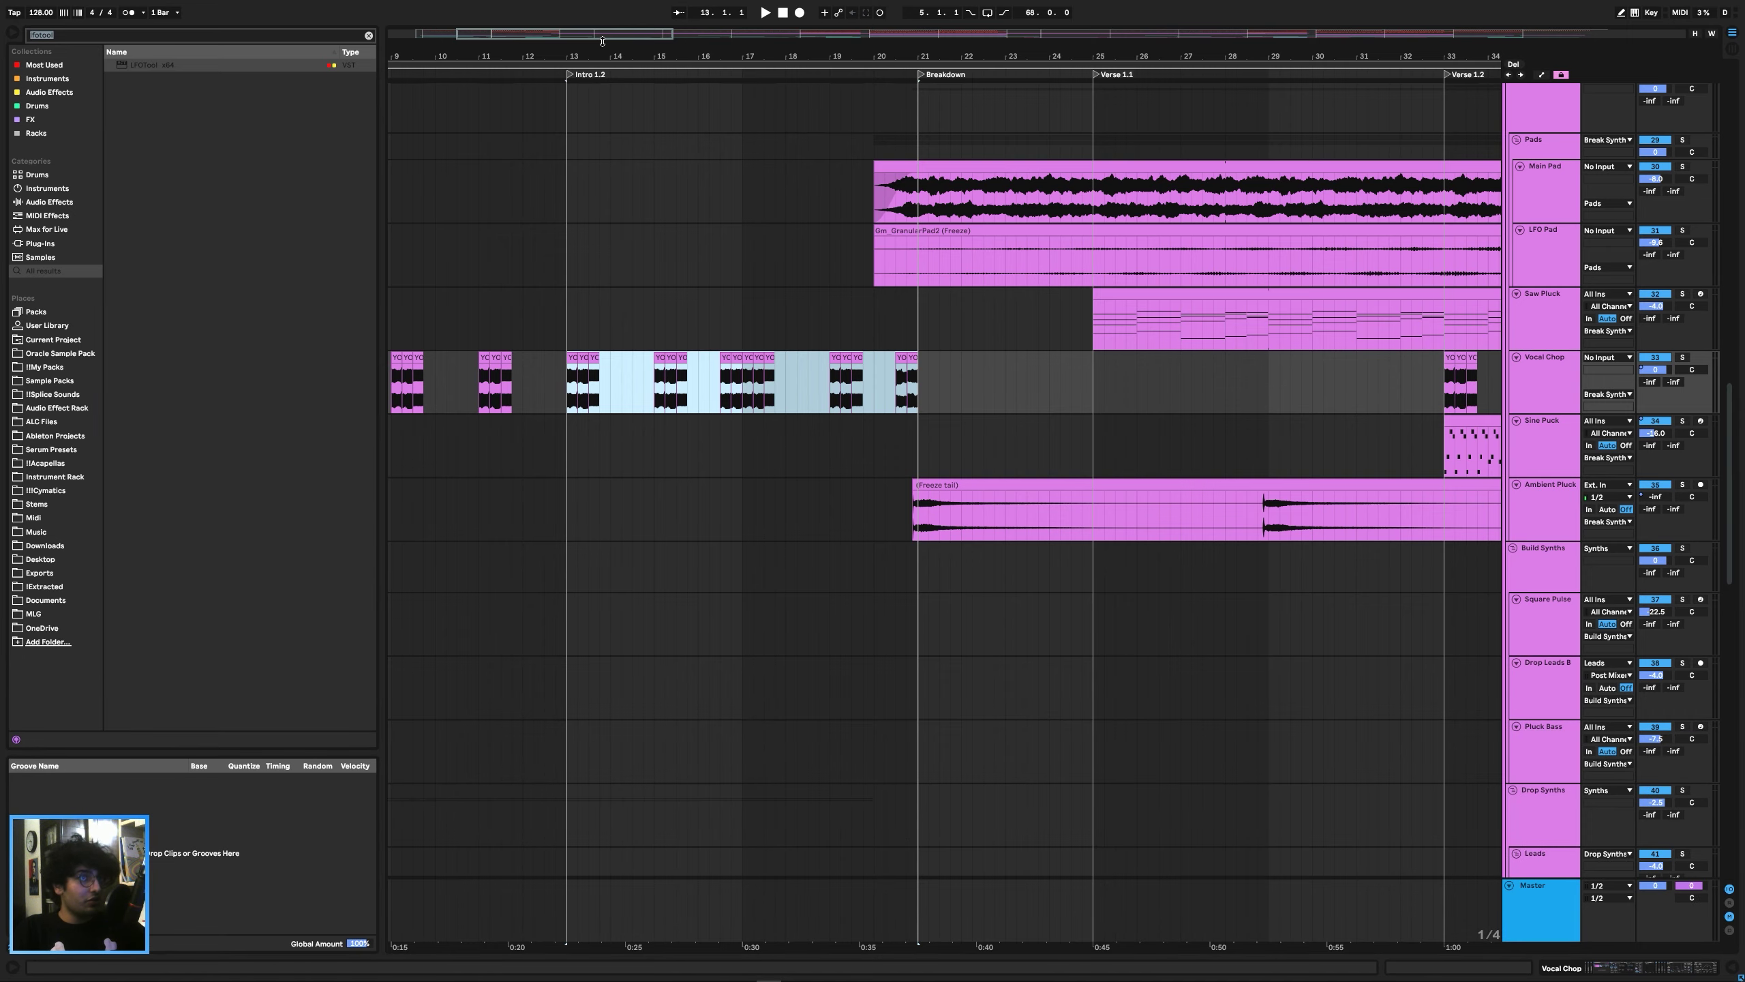
pyautogui.press('w')
pyautogui.scroll(5, 1146, 432)
pyautogui.scroll(15, 1106, 399)
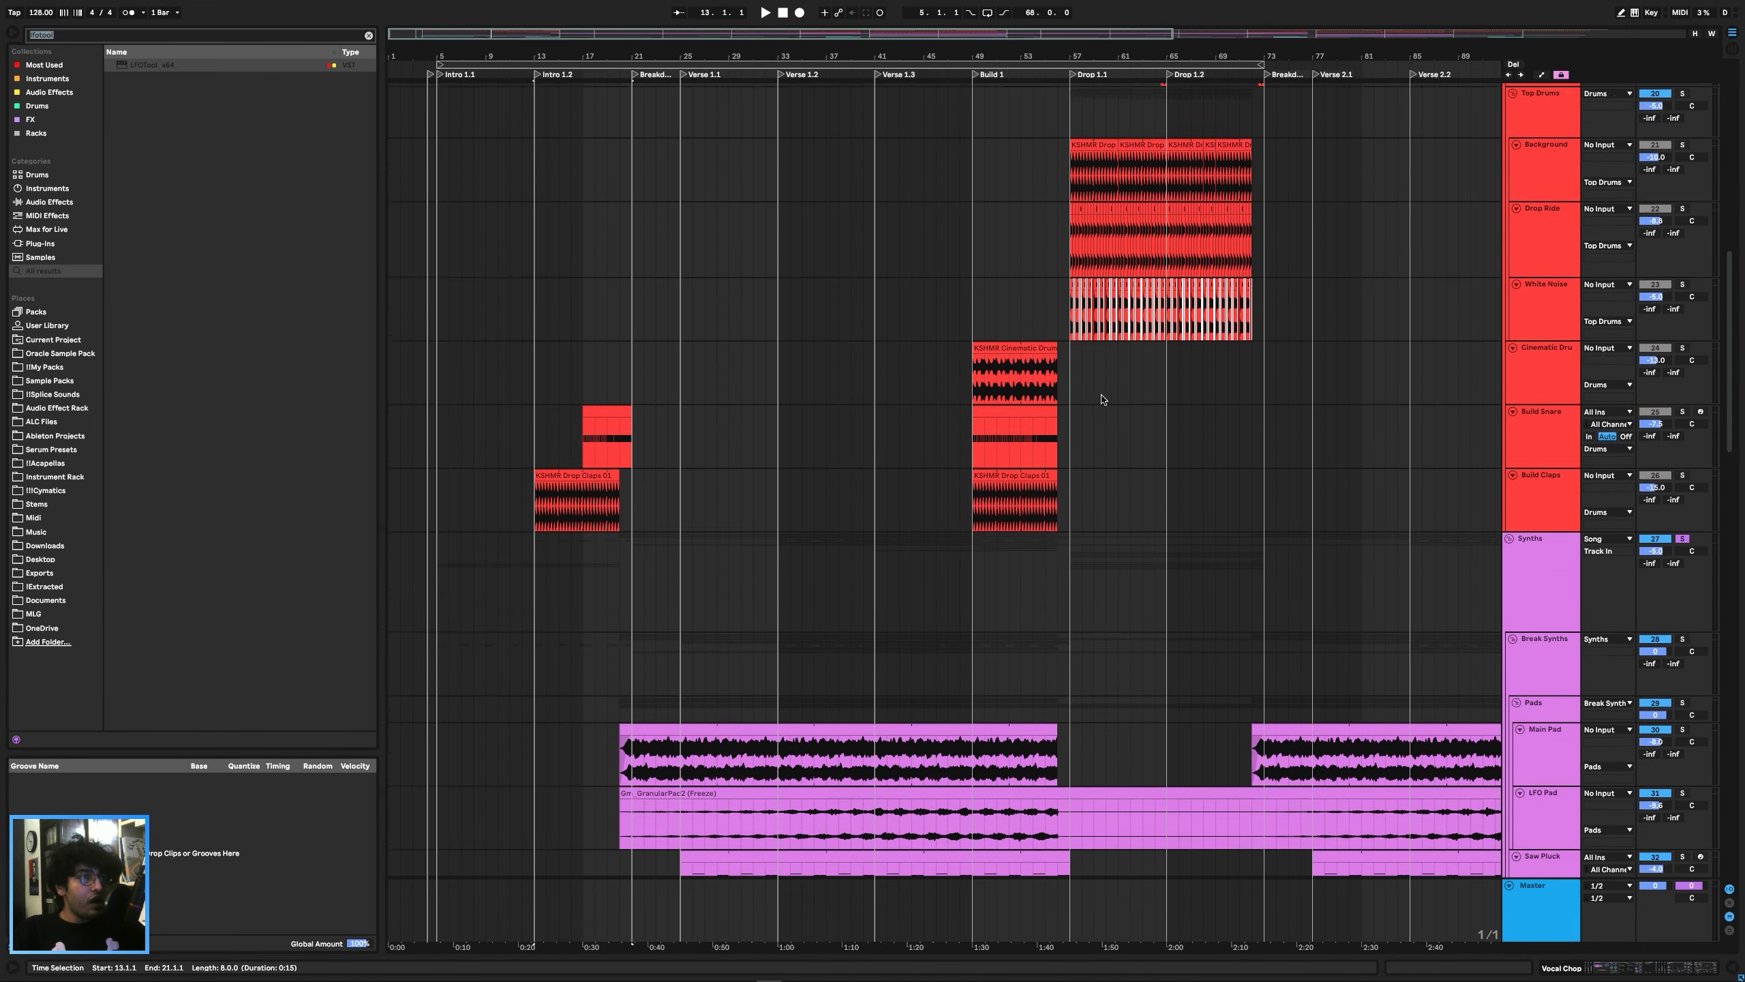
pyautogui.scroll(1, 1518, 248)
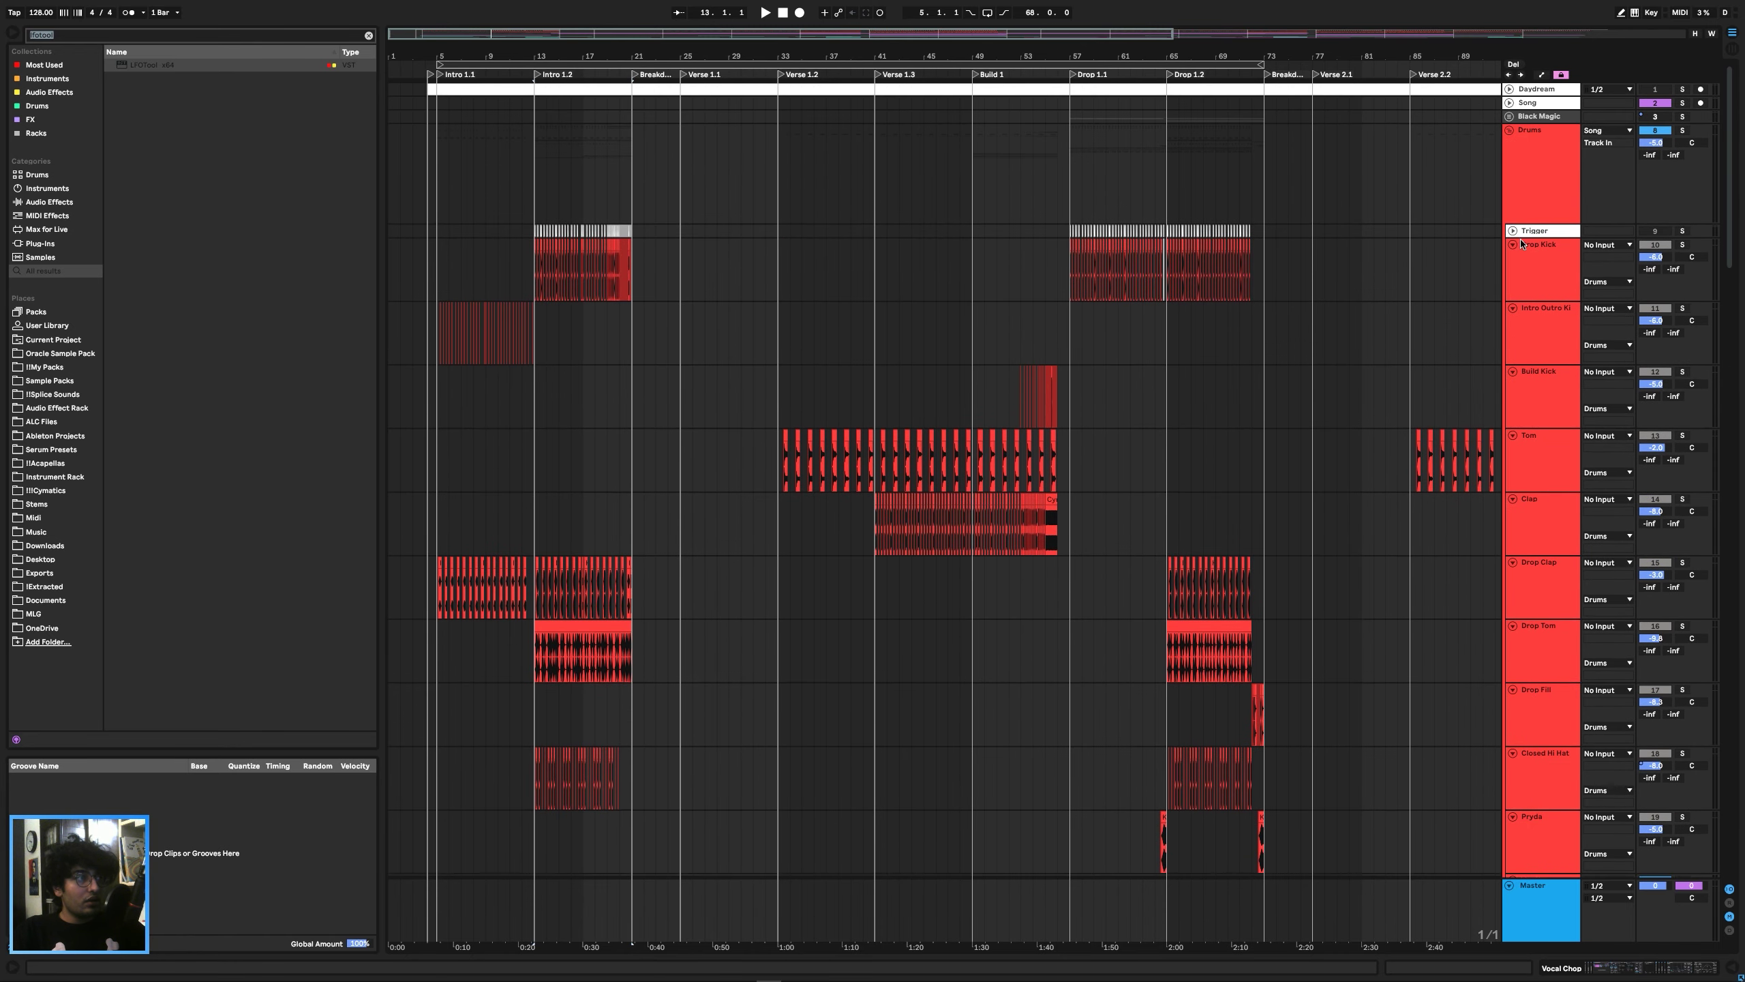
pyautogui.click(1510, 131)
pyautogui.click(1509, 169)
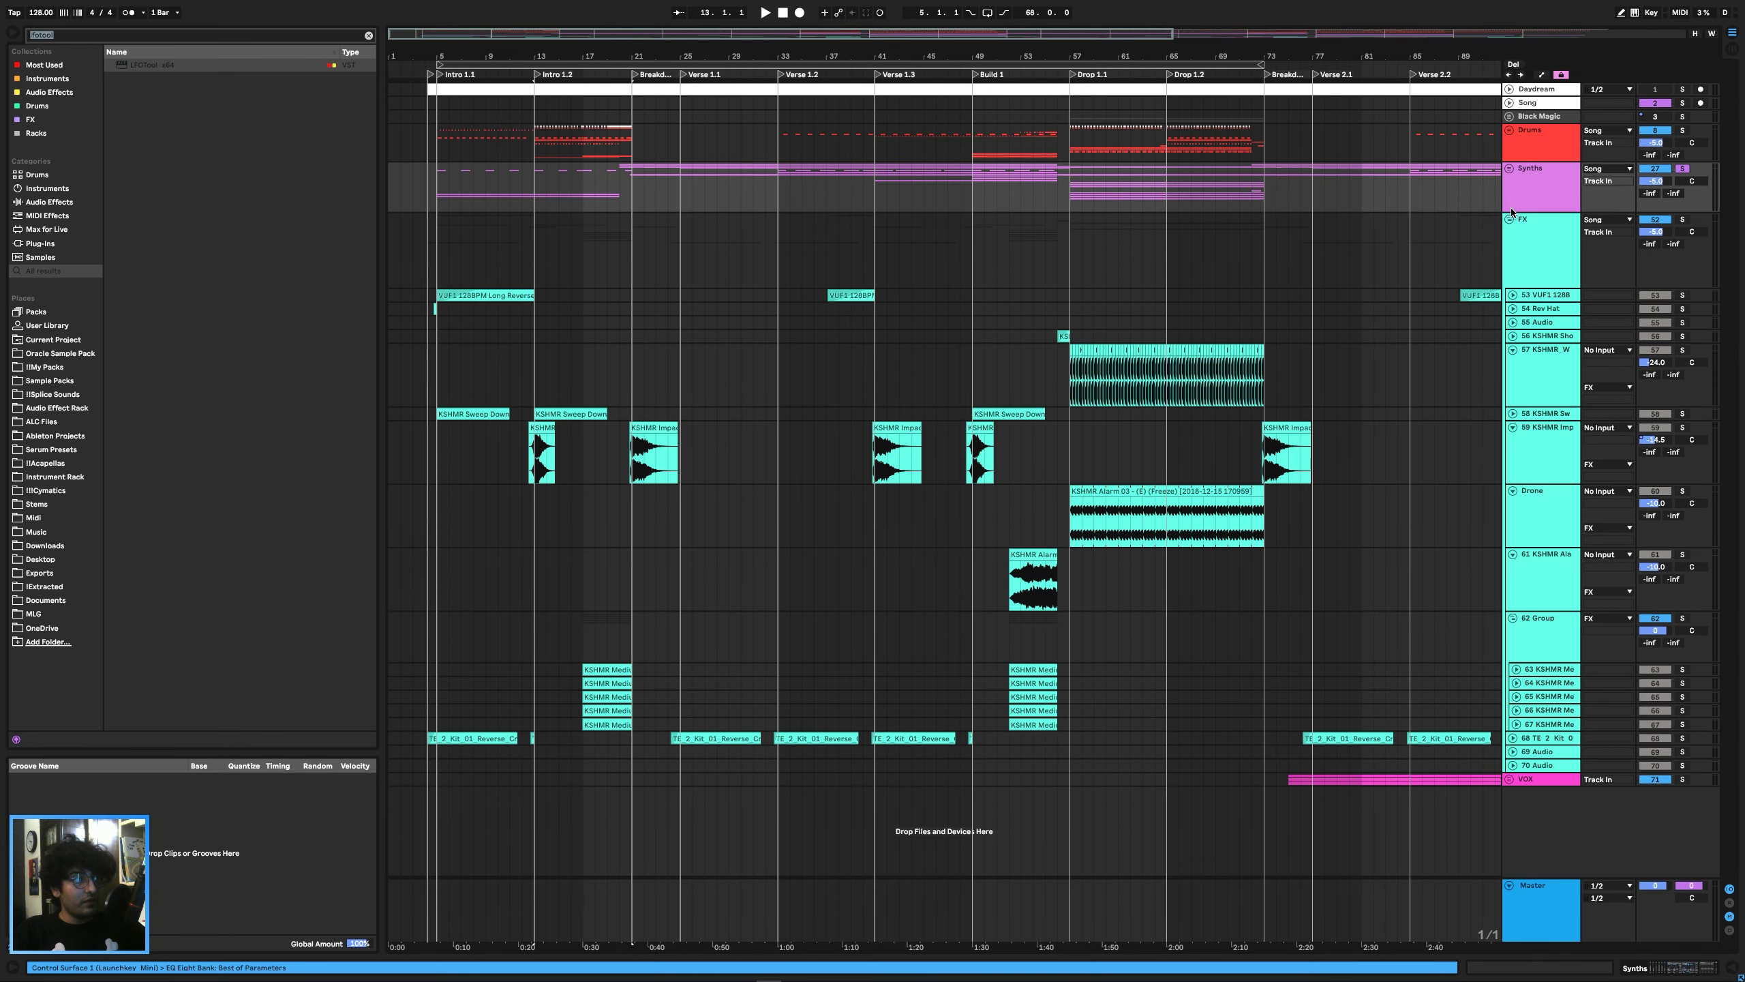
pyautogui.click(1508, 221)
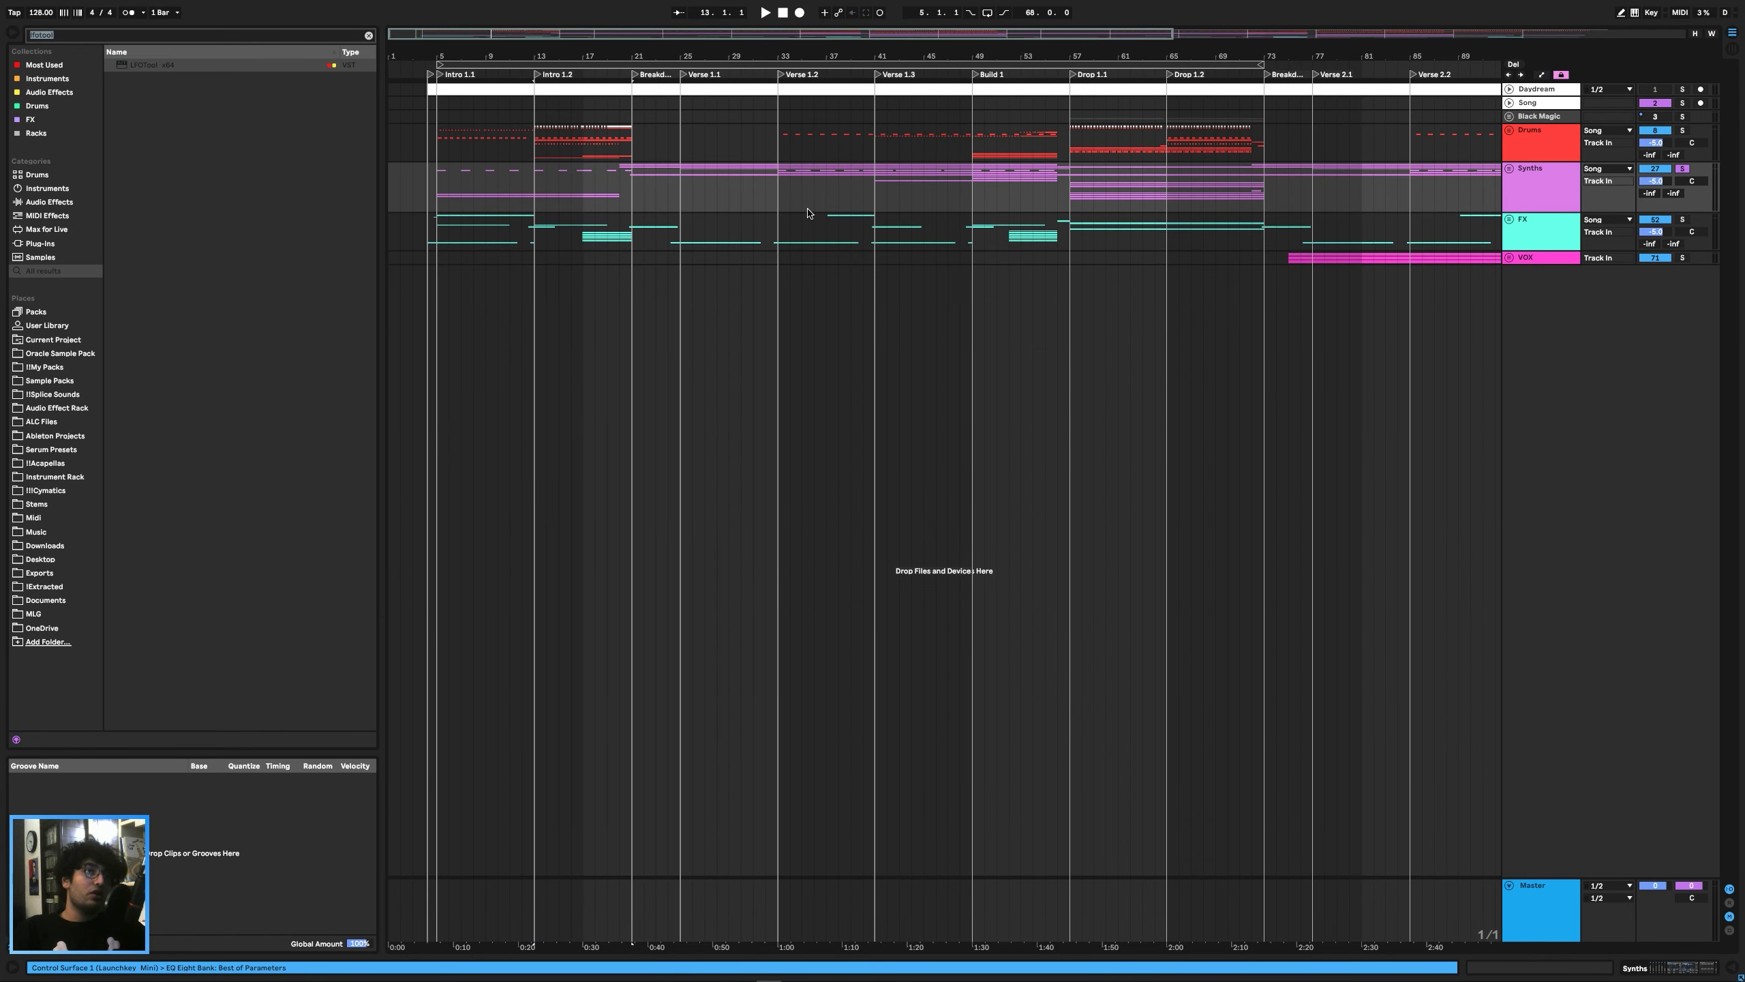
pyautogui.moveTo(903, 38); pyautogui.dragTo(904, 20)
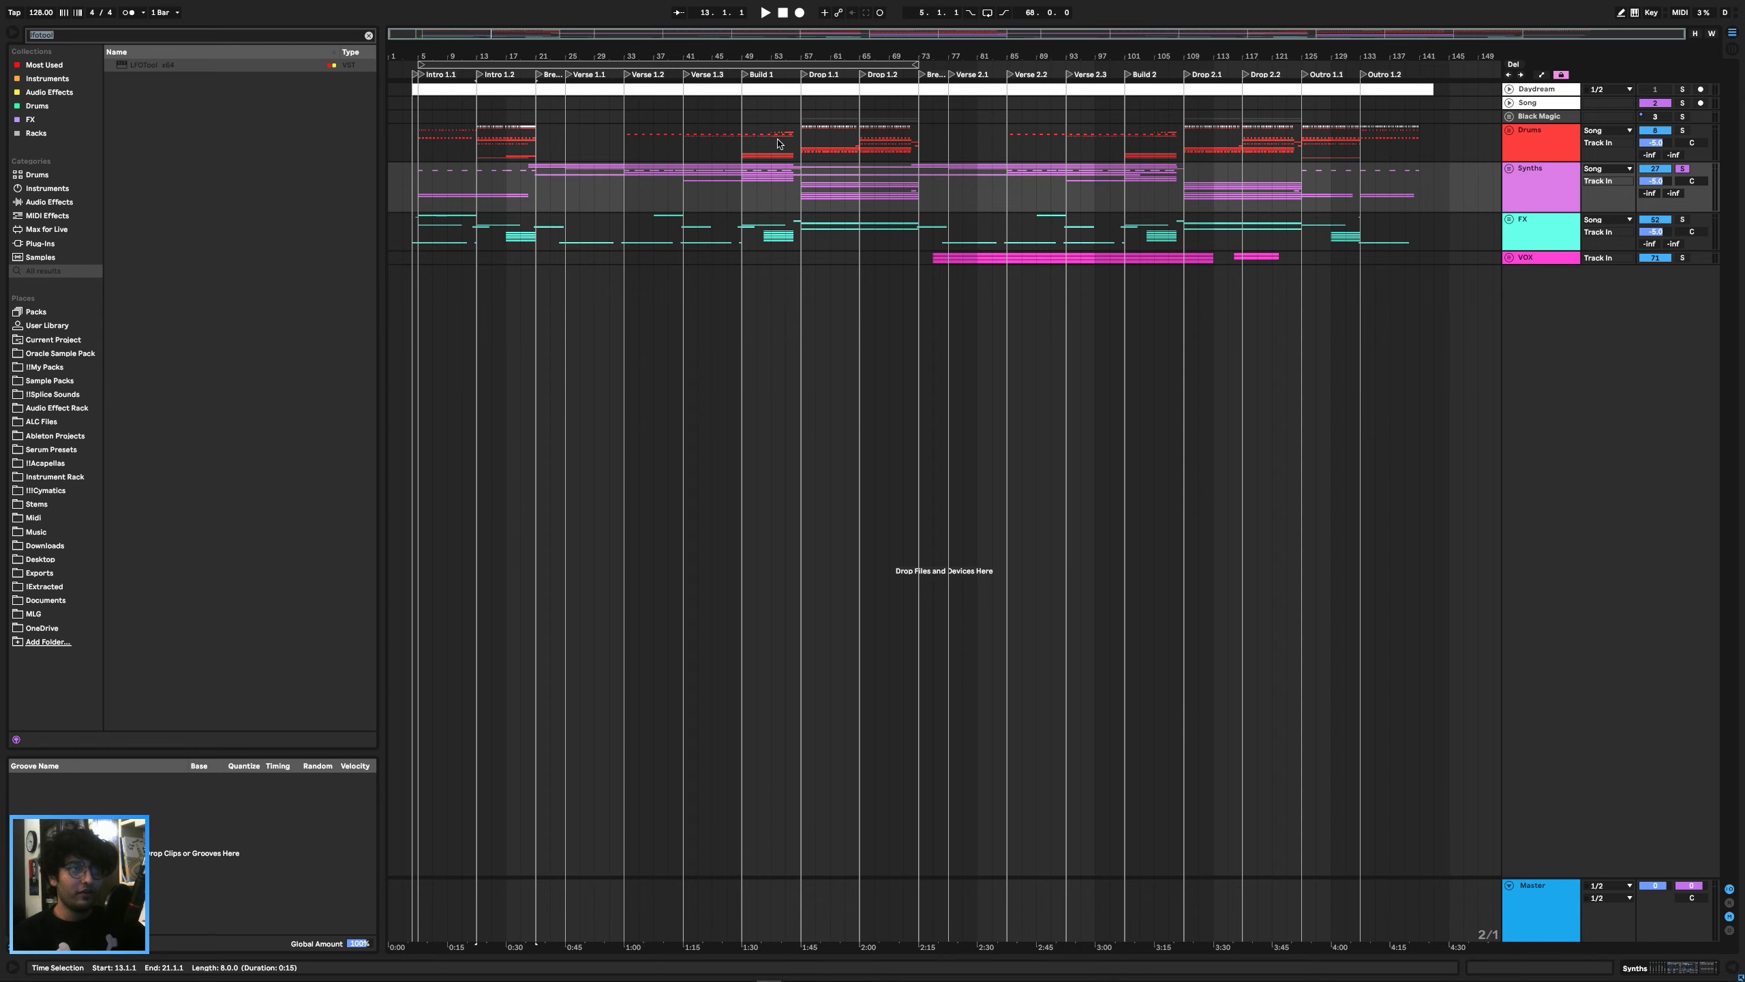
# Place the insert marker on the Drums group at the start of Drop 1.1, at 57.1.1.
pyautogui.scroll(3, 795, 159)
pyautogui.scroll(3, 795, 159)
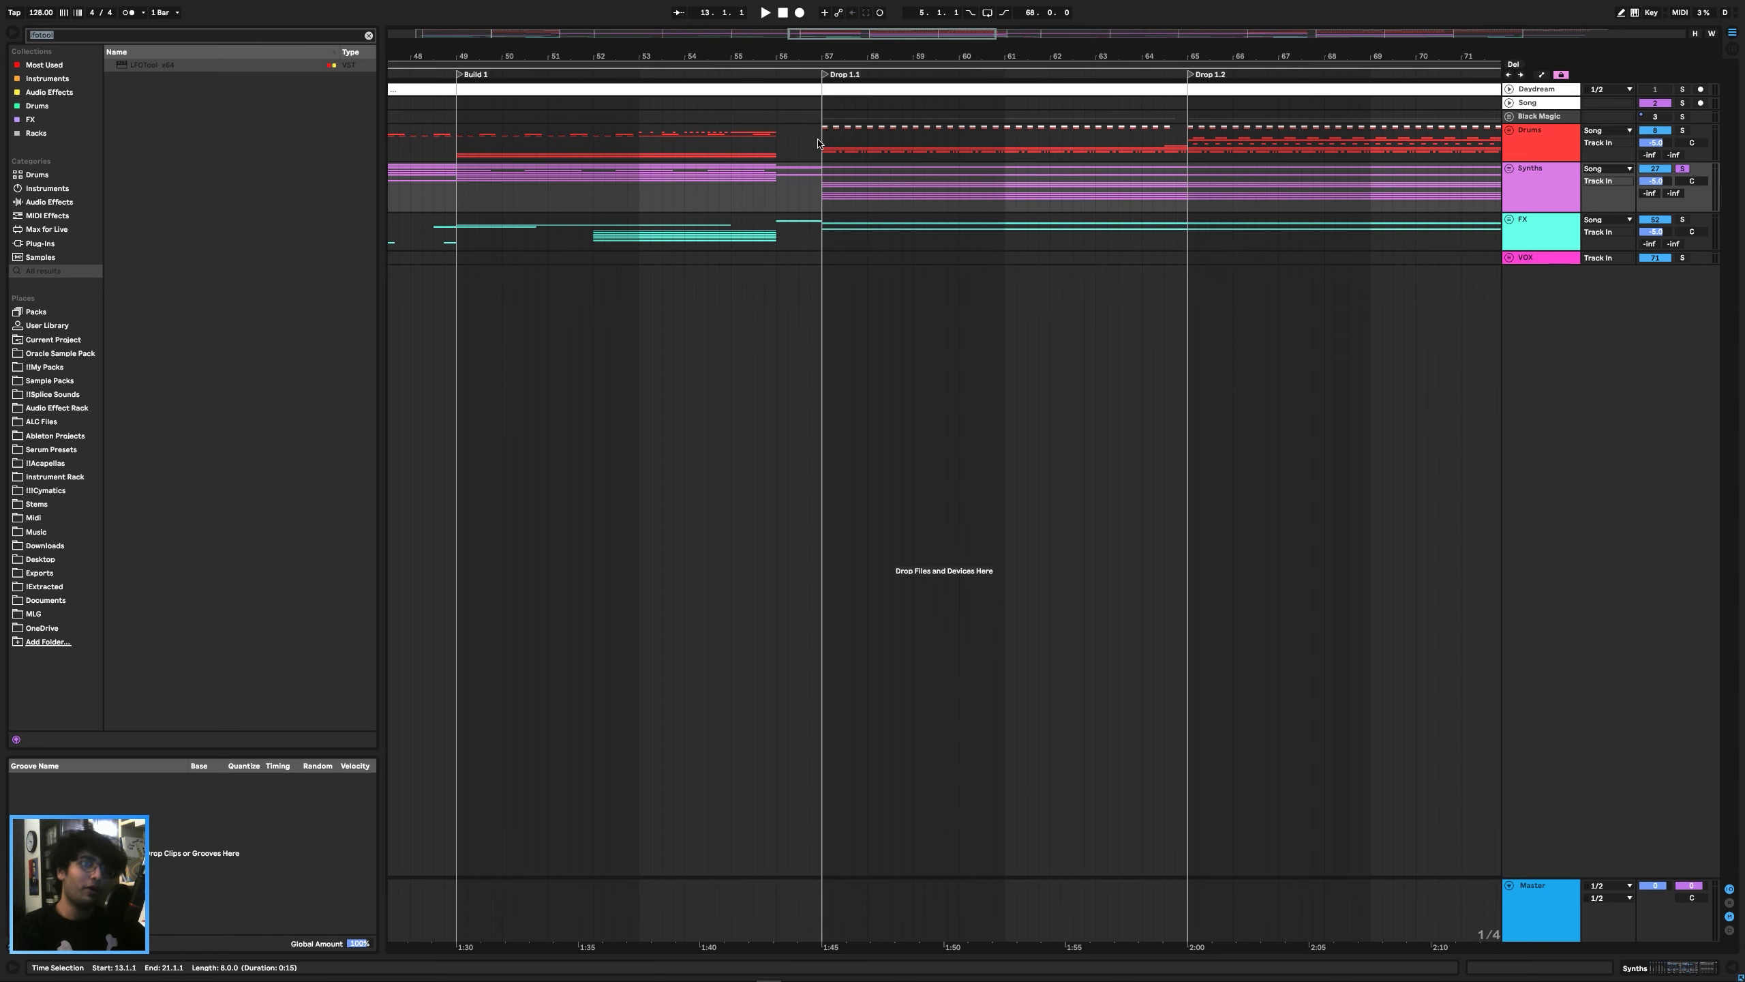
pyautogui.click(818, 143)
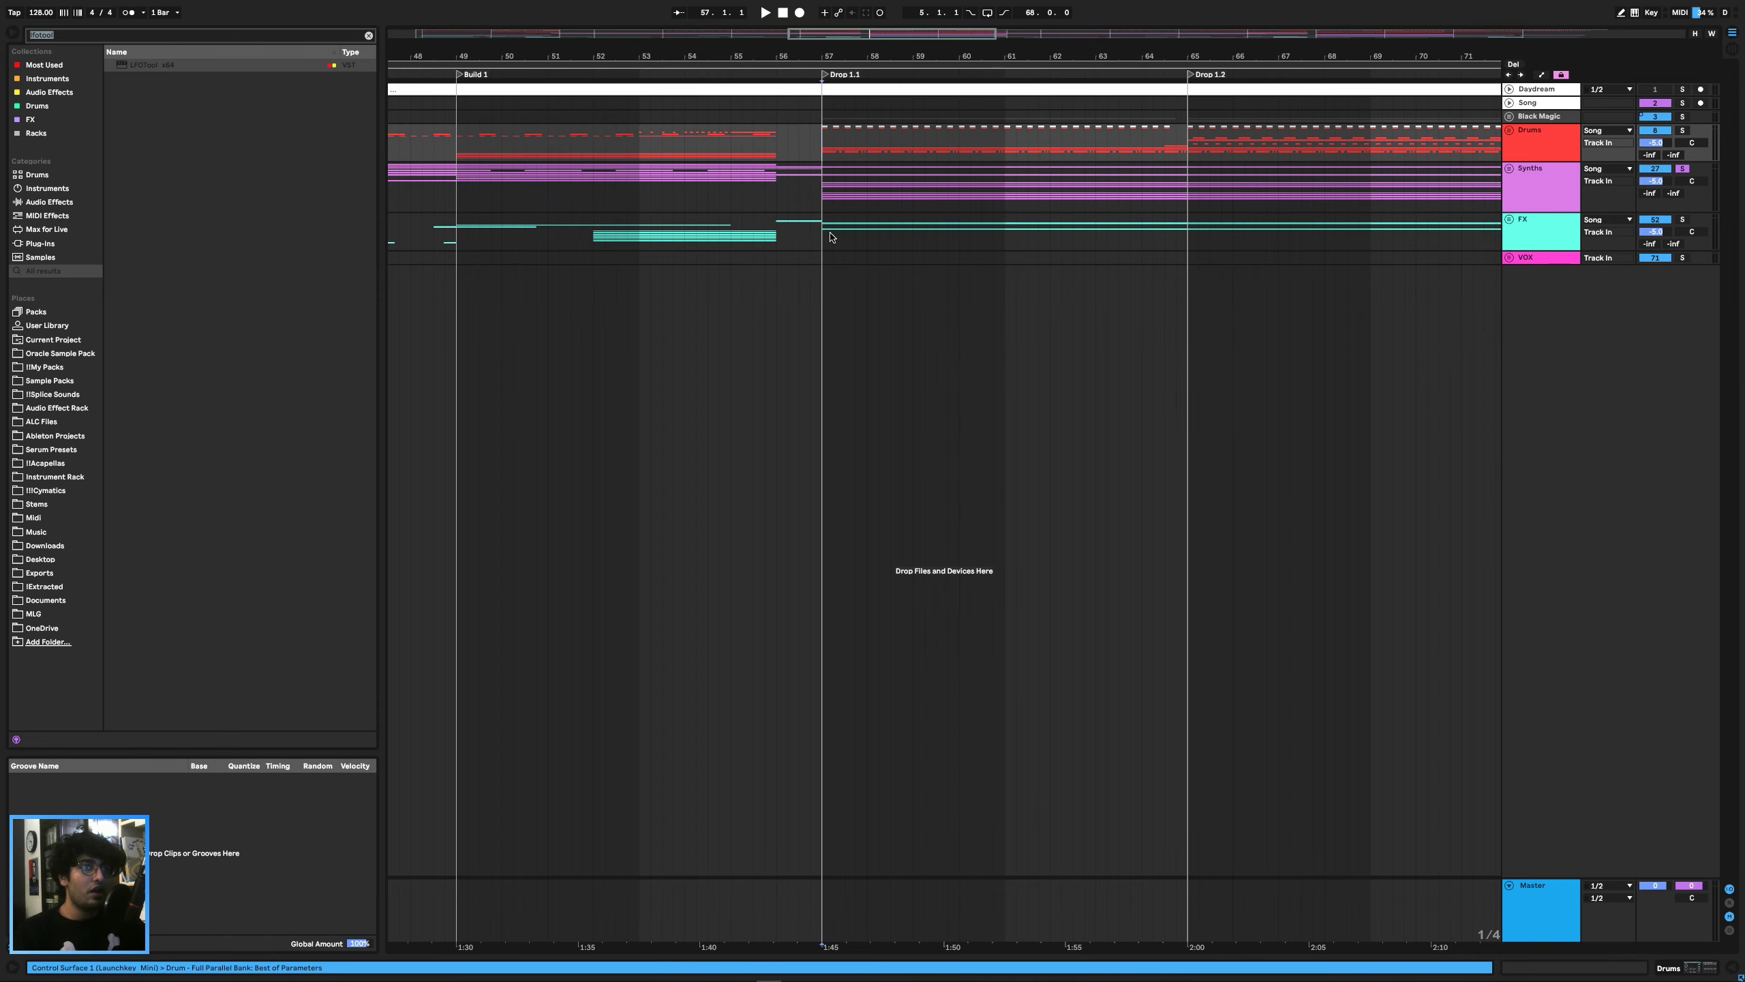
pyautogui.scroll(-5, 831, 236)
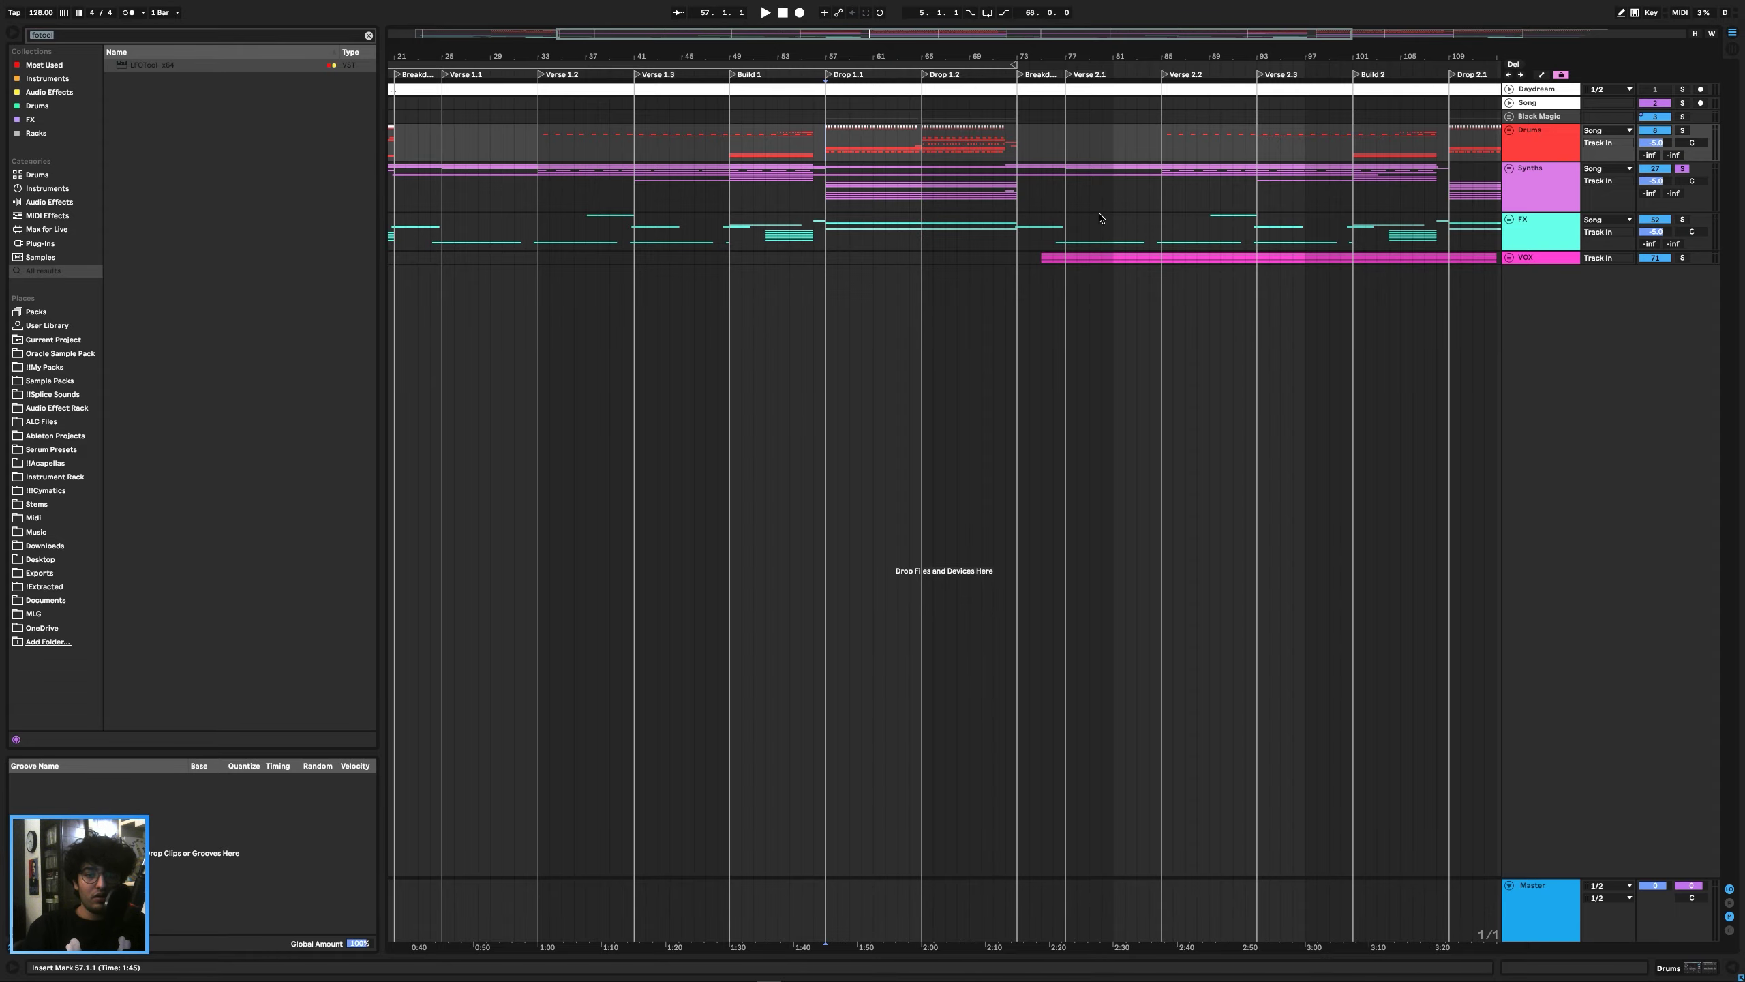
pyautogui.hotkey('alt', 'Tab')
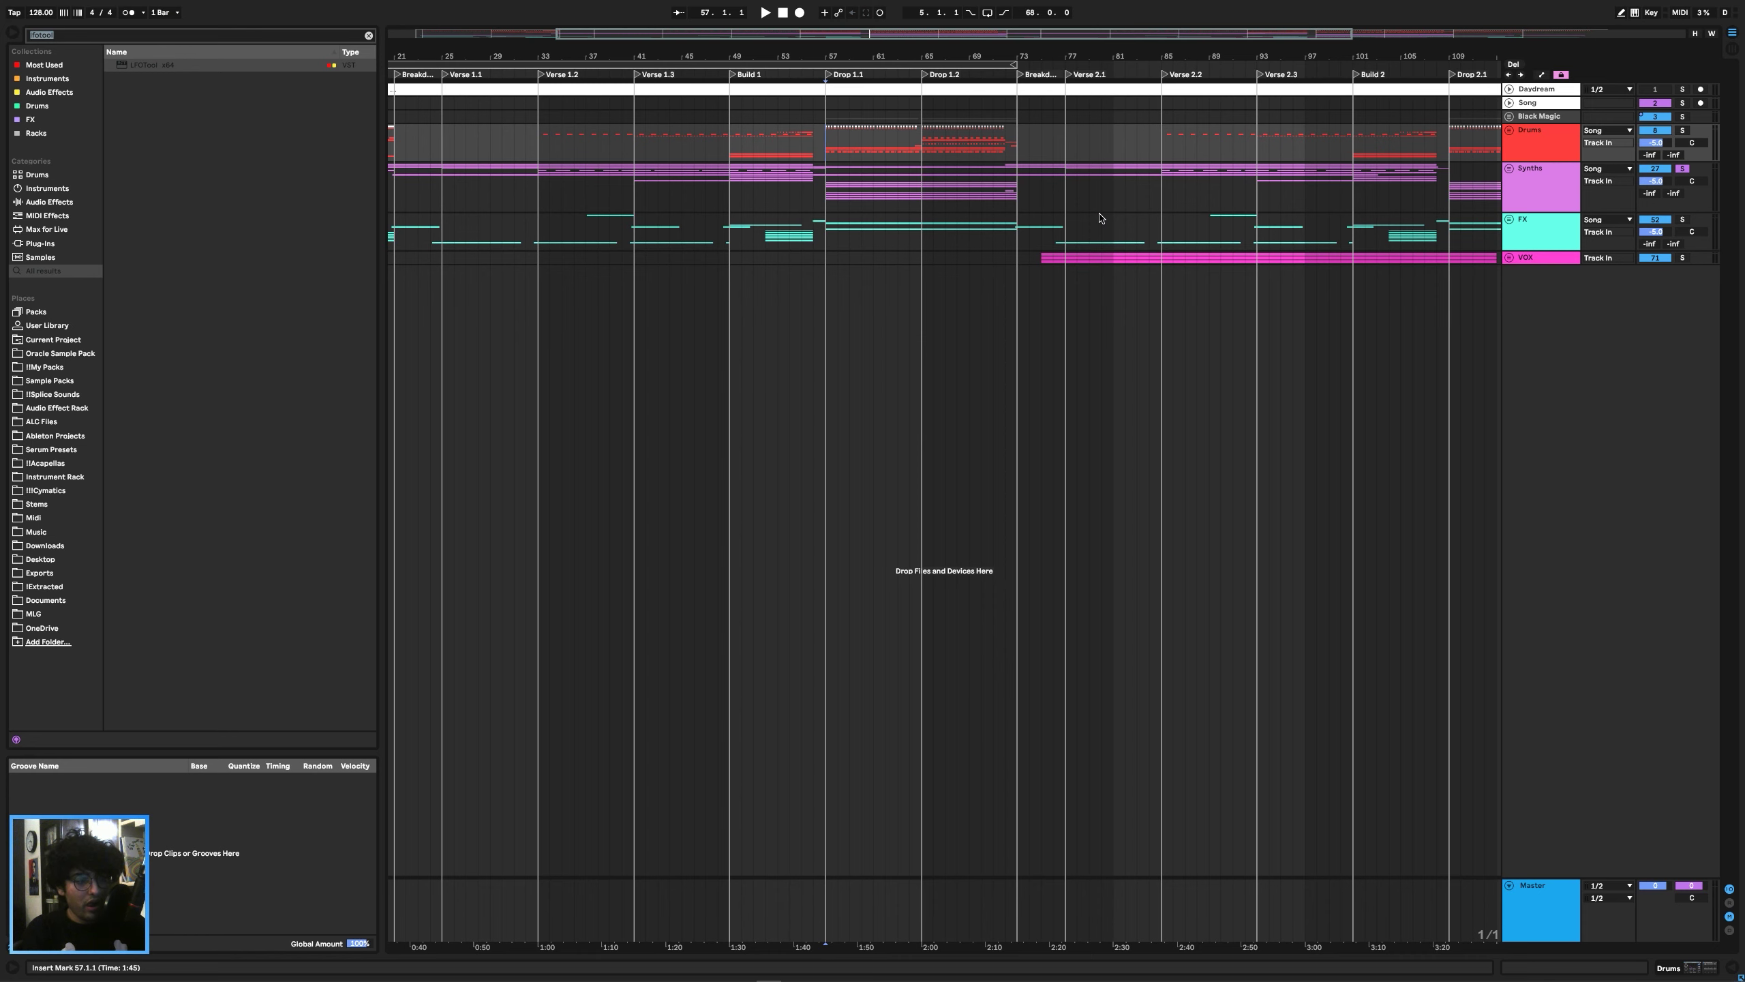
pyautogui.hotkey('alt', 'Tab')
pyautogui.hotkey('alt', 'Tab')
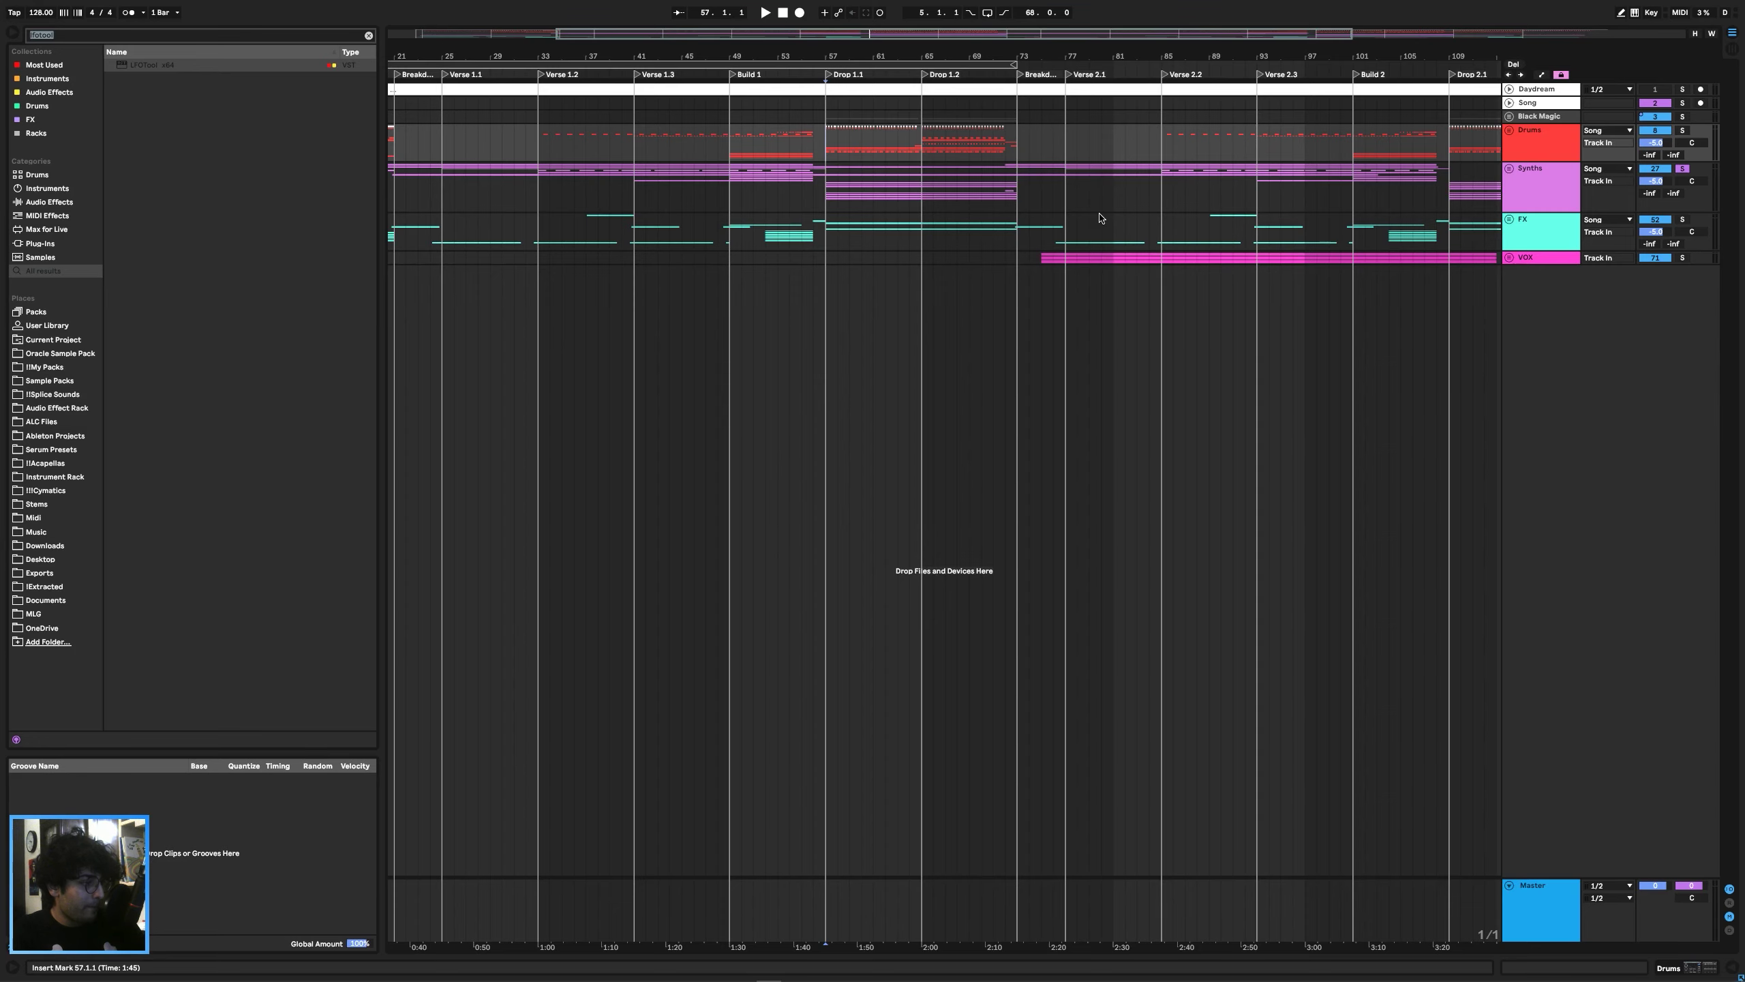
pyautogui.hotkey('alt', 'Tab')
pyautogui.hotkey('alt', 'Tab')
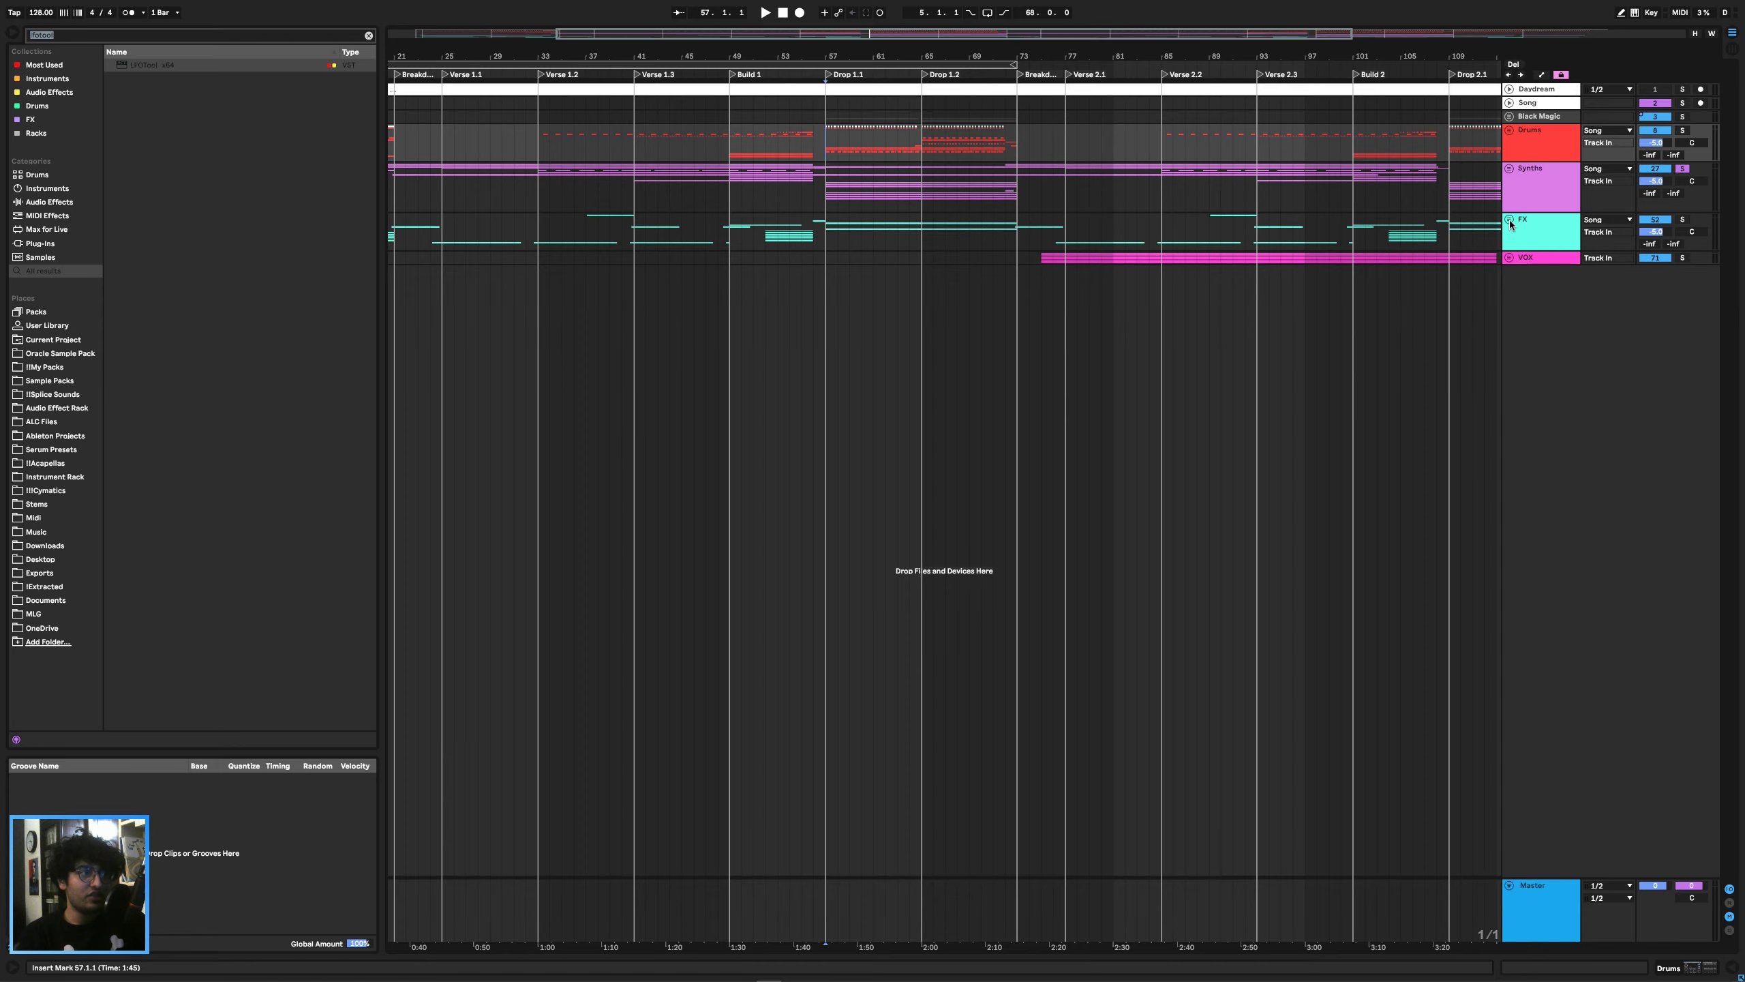
# Unfold the Synths group and audition the soloed Low Lead from the start of Drop 2.1 at 109.1.1.
pyautogui.click(1508, 169)
pyautogui.hscroll(10, 1328, 234)
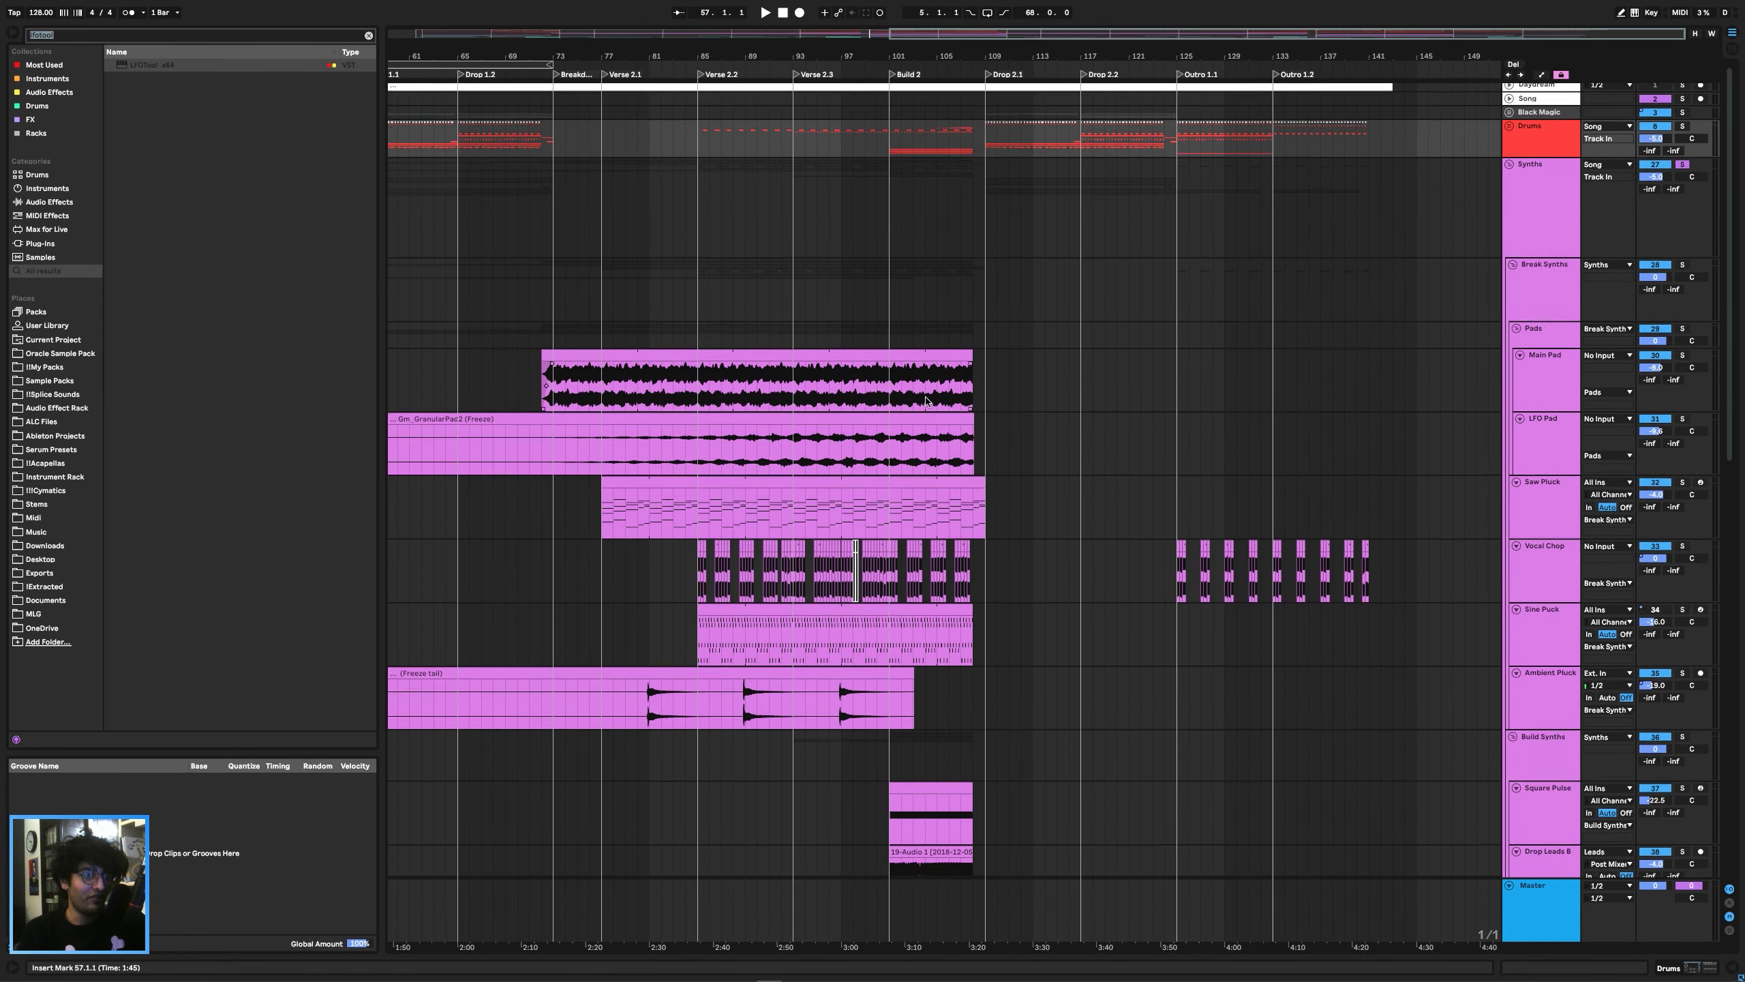
pyautogui.scroll(-5, 943, 379)
pyautogui.scroll(-8, 944, 379)
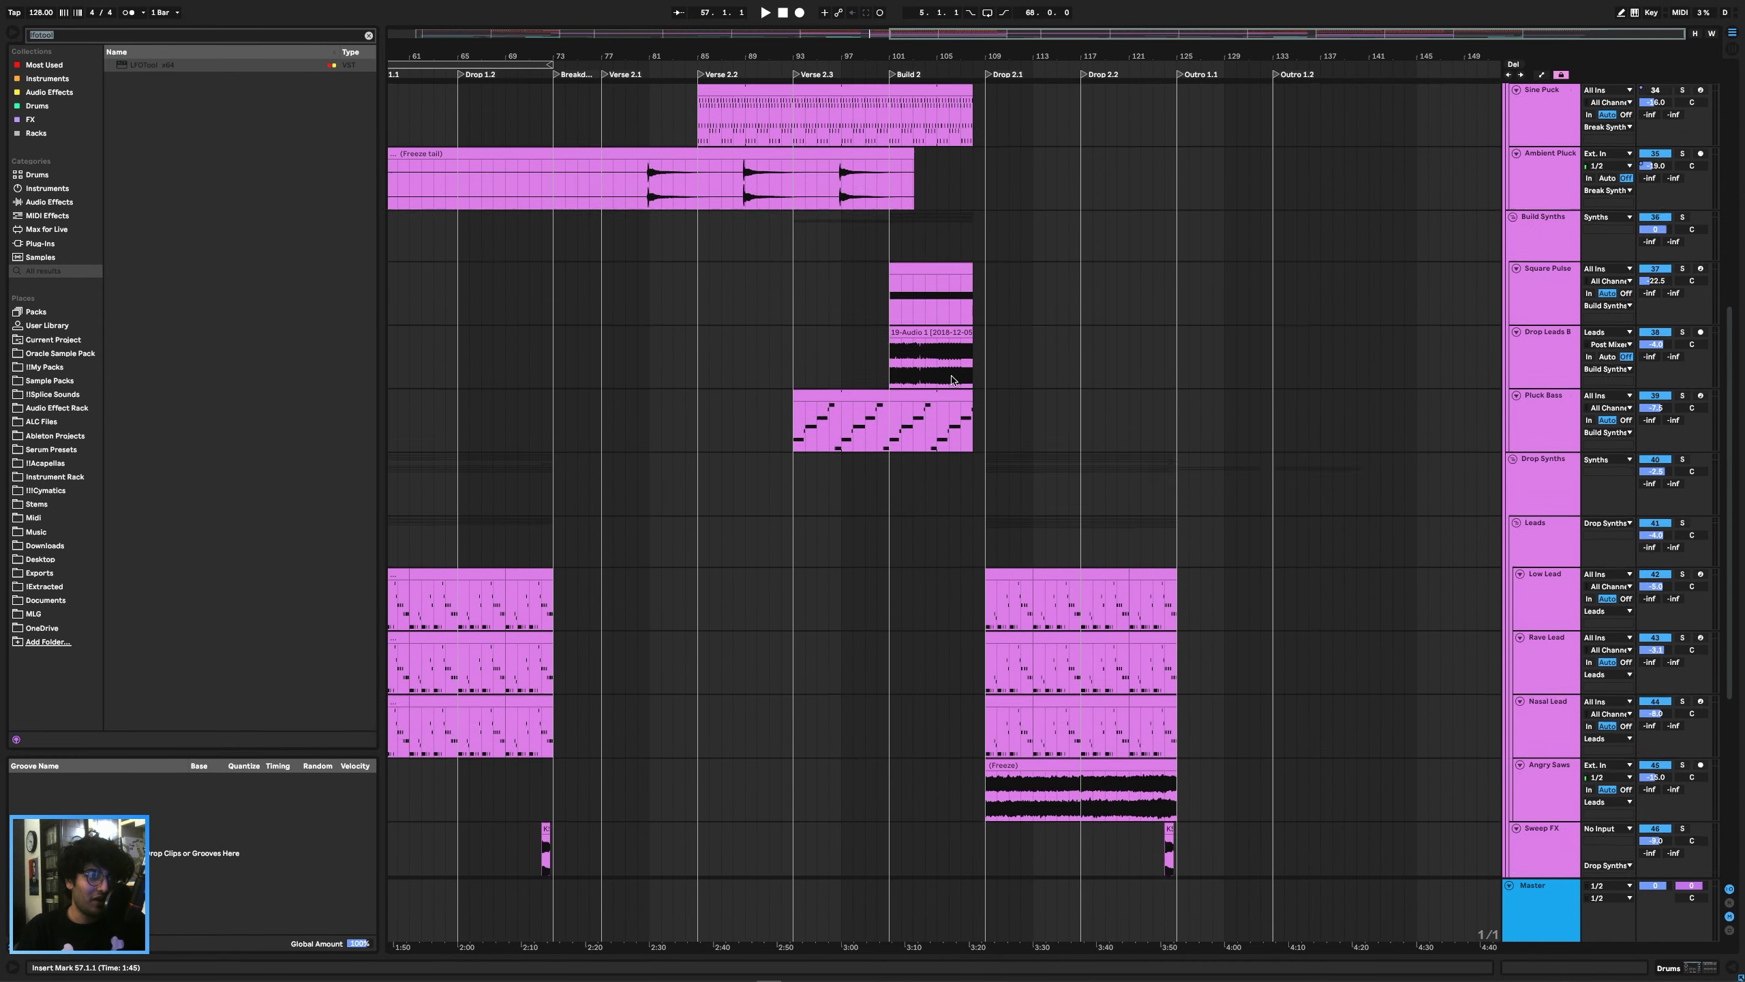
pyautogui.click(984, 387)
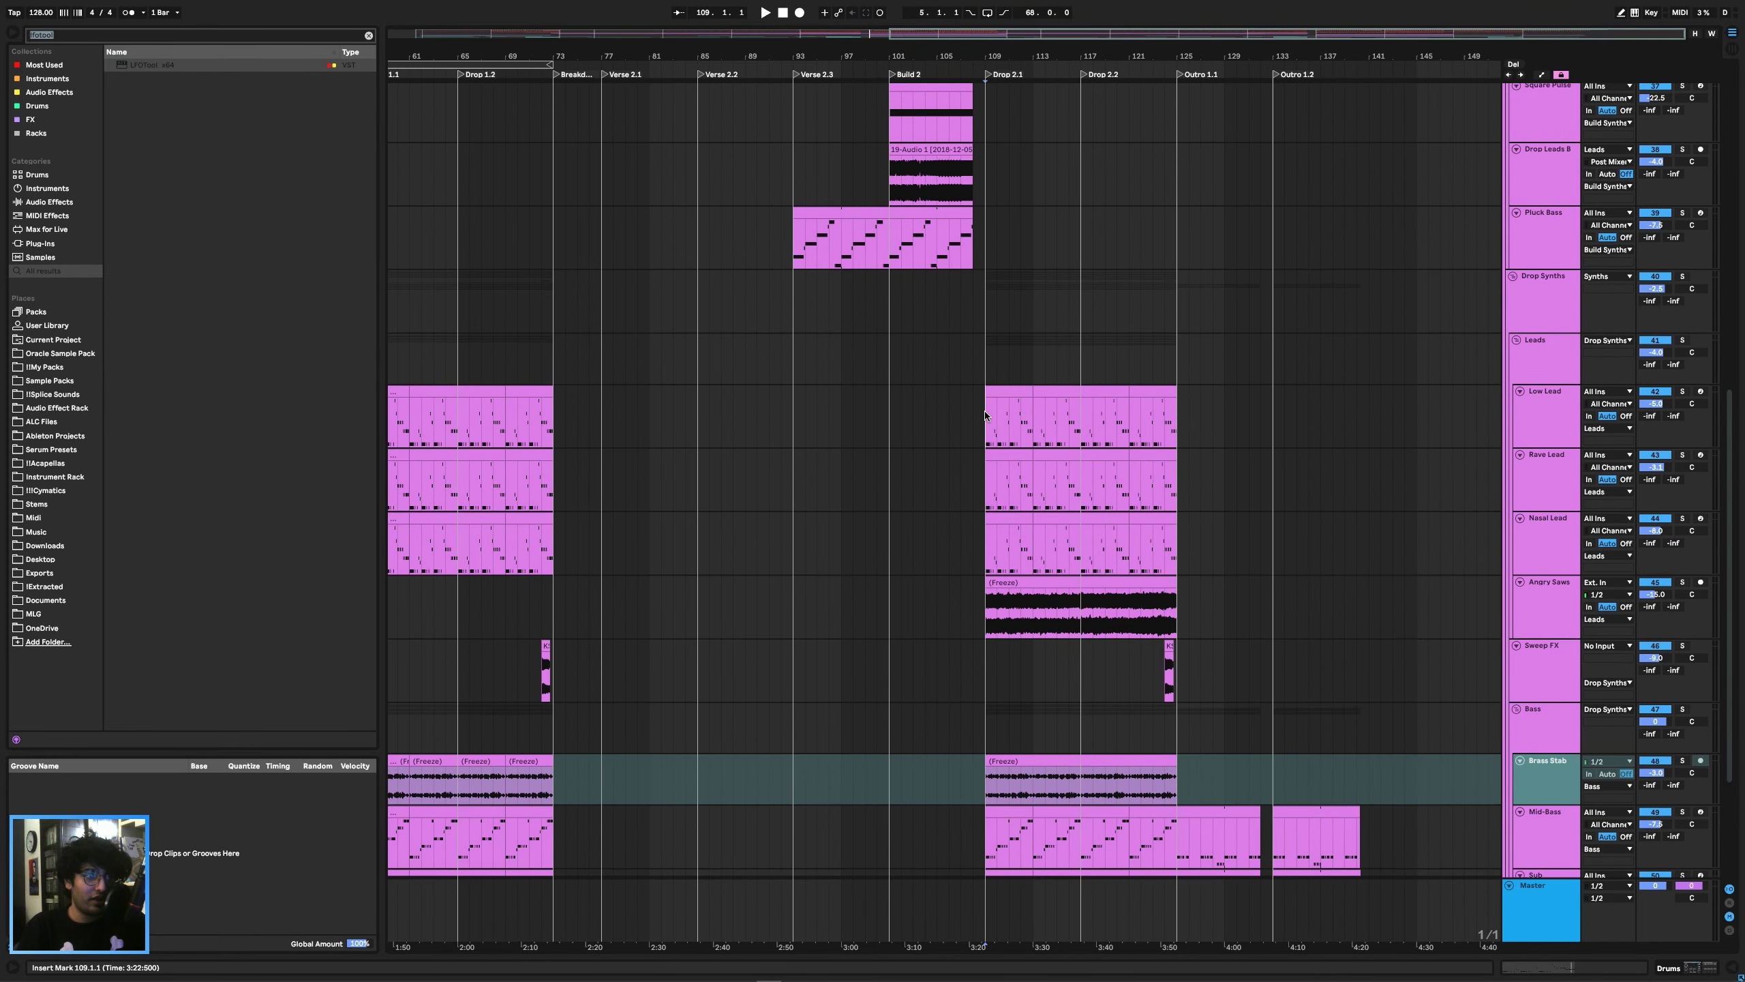
pyautogui.click(1680, 393)
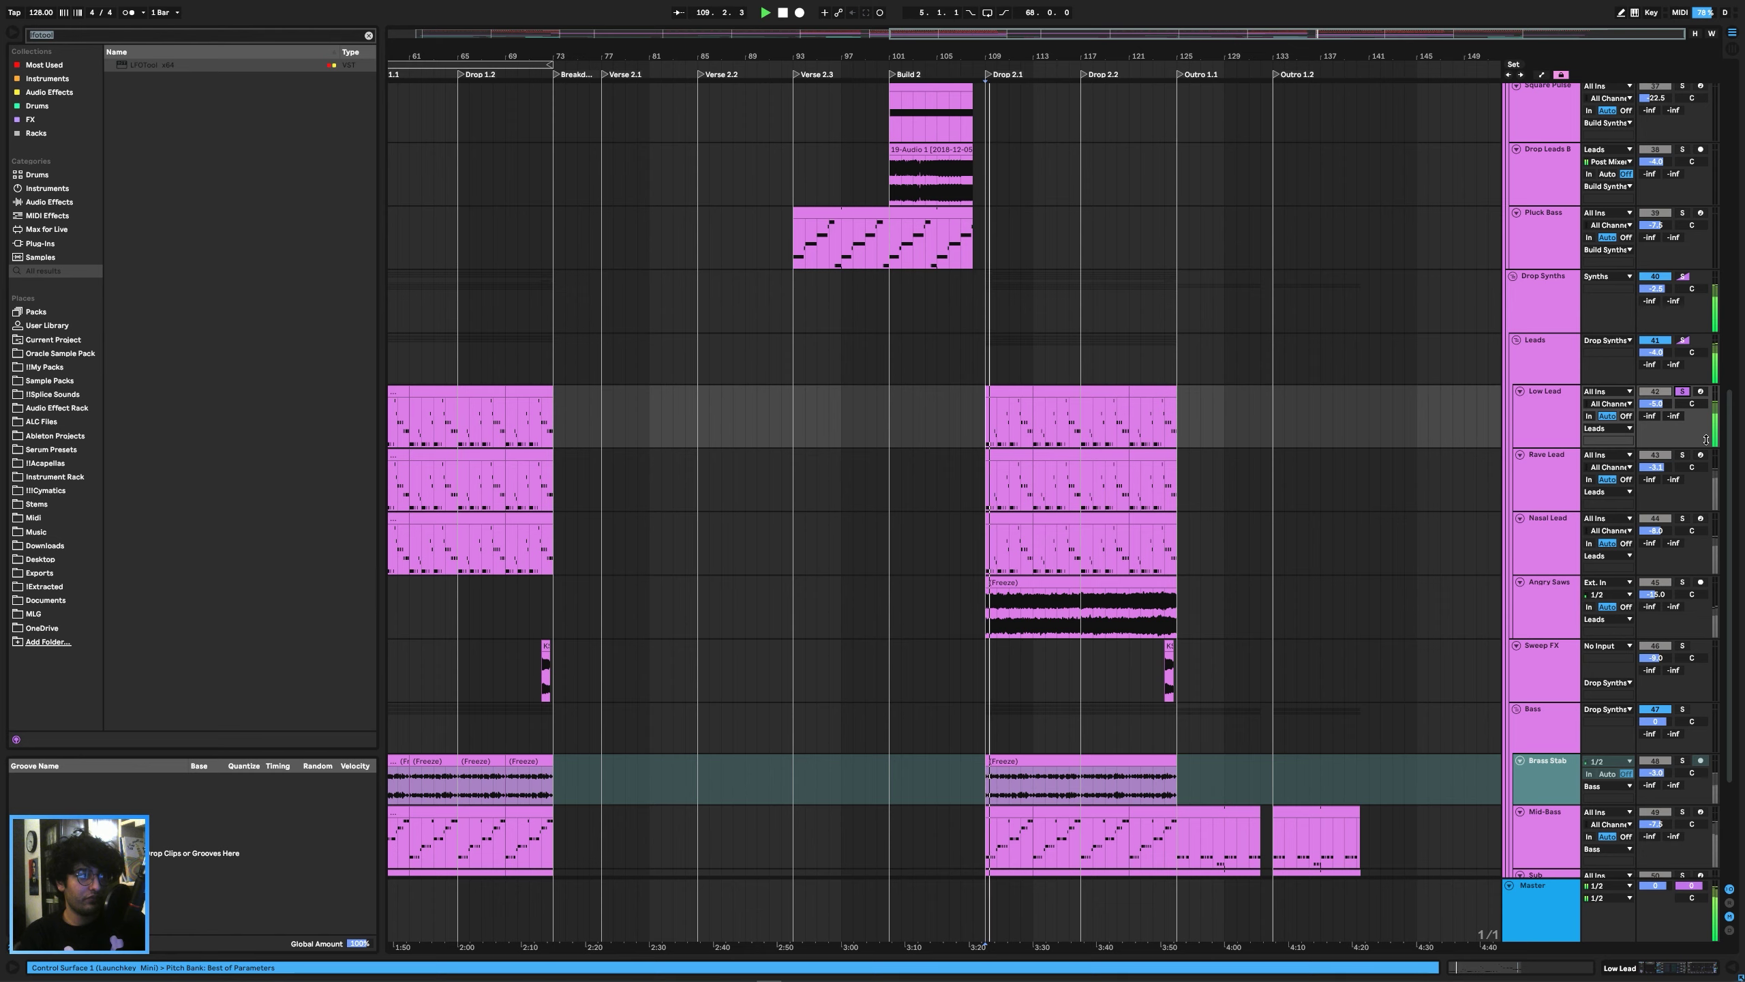
pyautogui.click(1244, 338)
pyautogui.scroll(-3, 1023, 387)
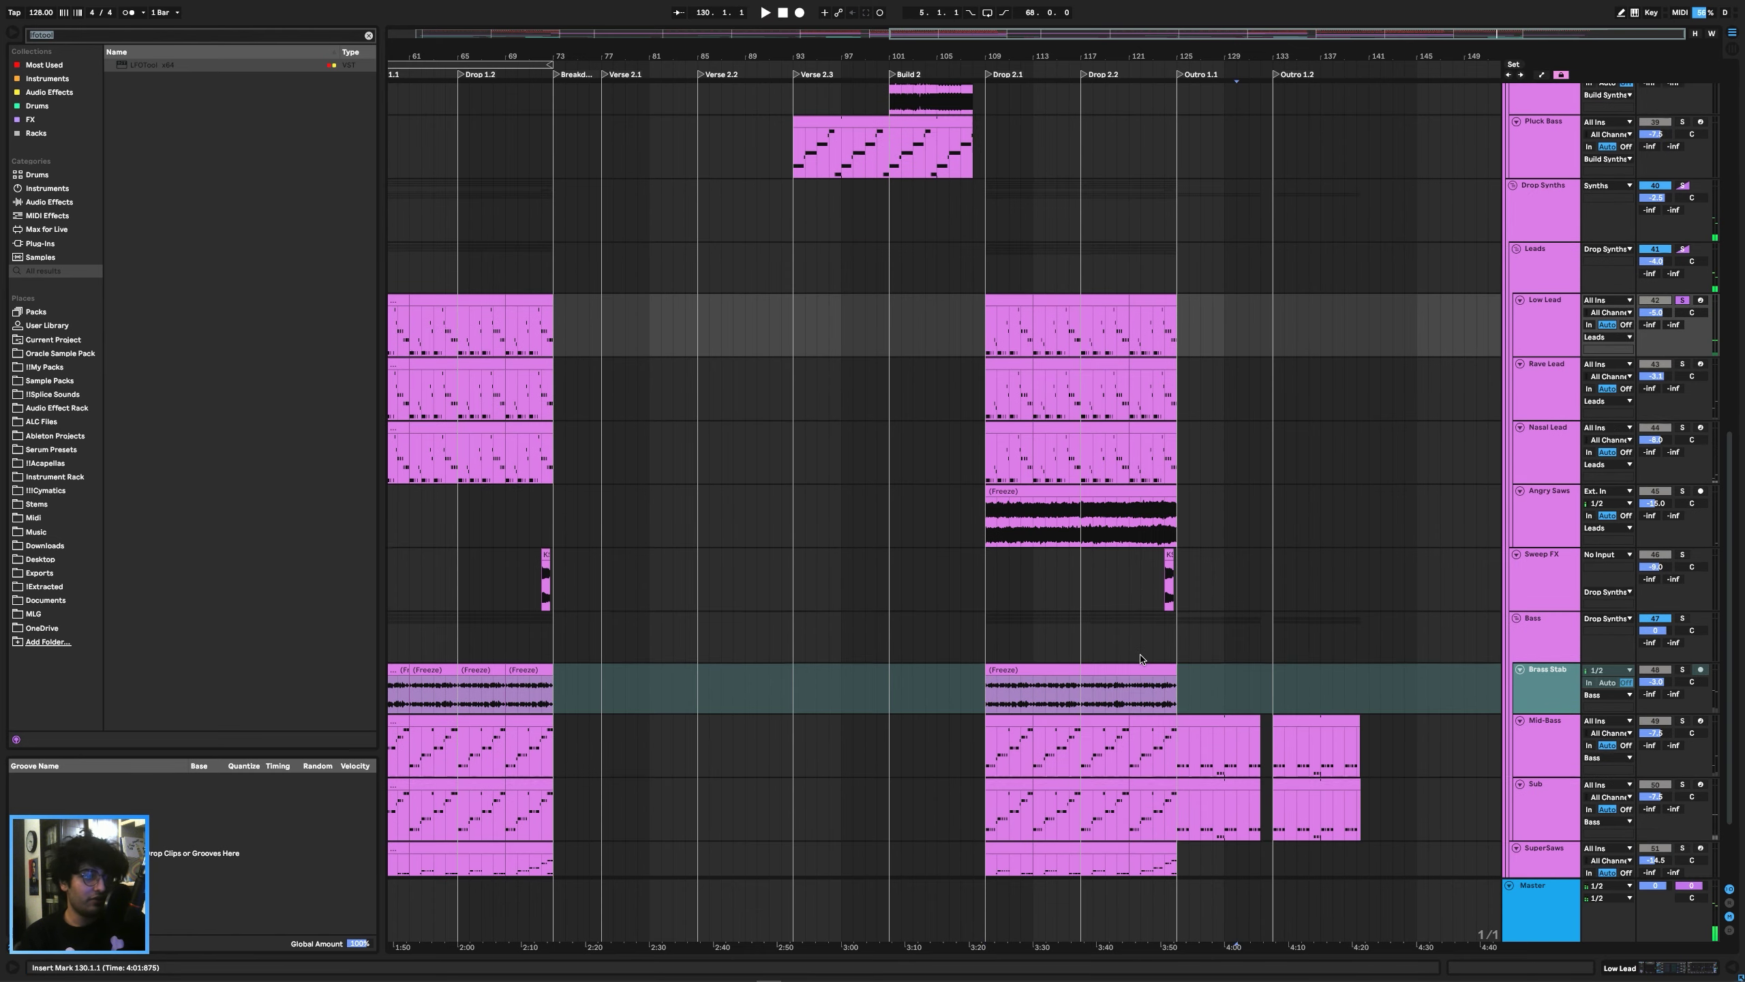
# Solo the Bass group and audition it from 109.1.1.
pyautogui.click(1683, 523)
pyautogui.click(985, 650)
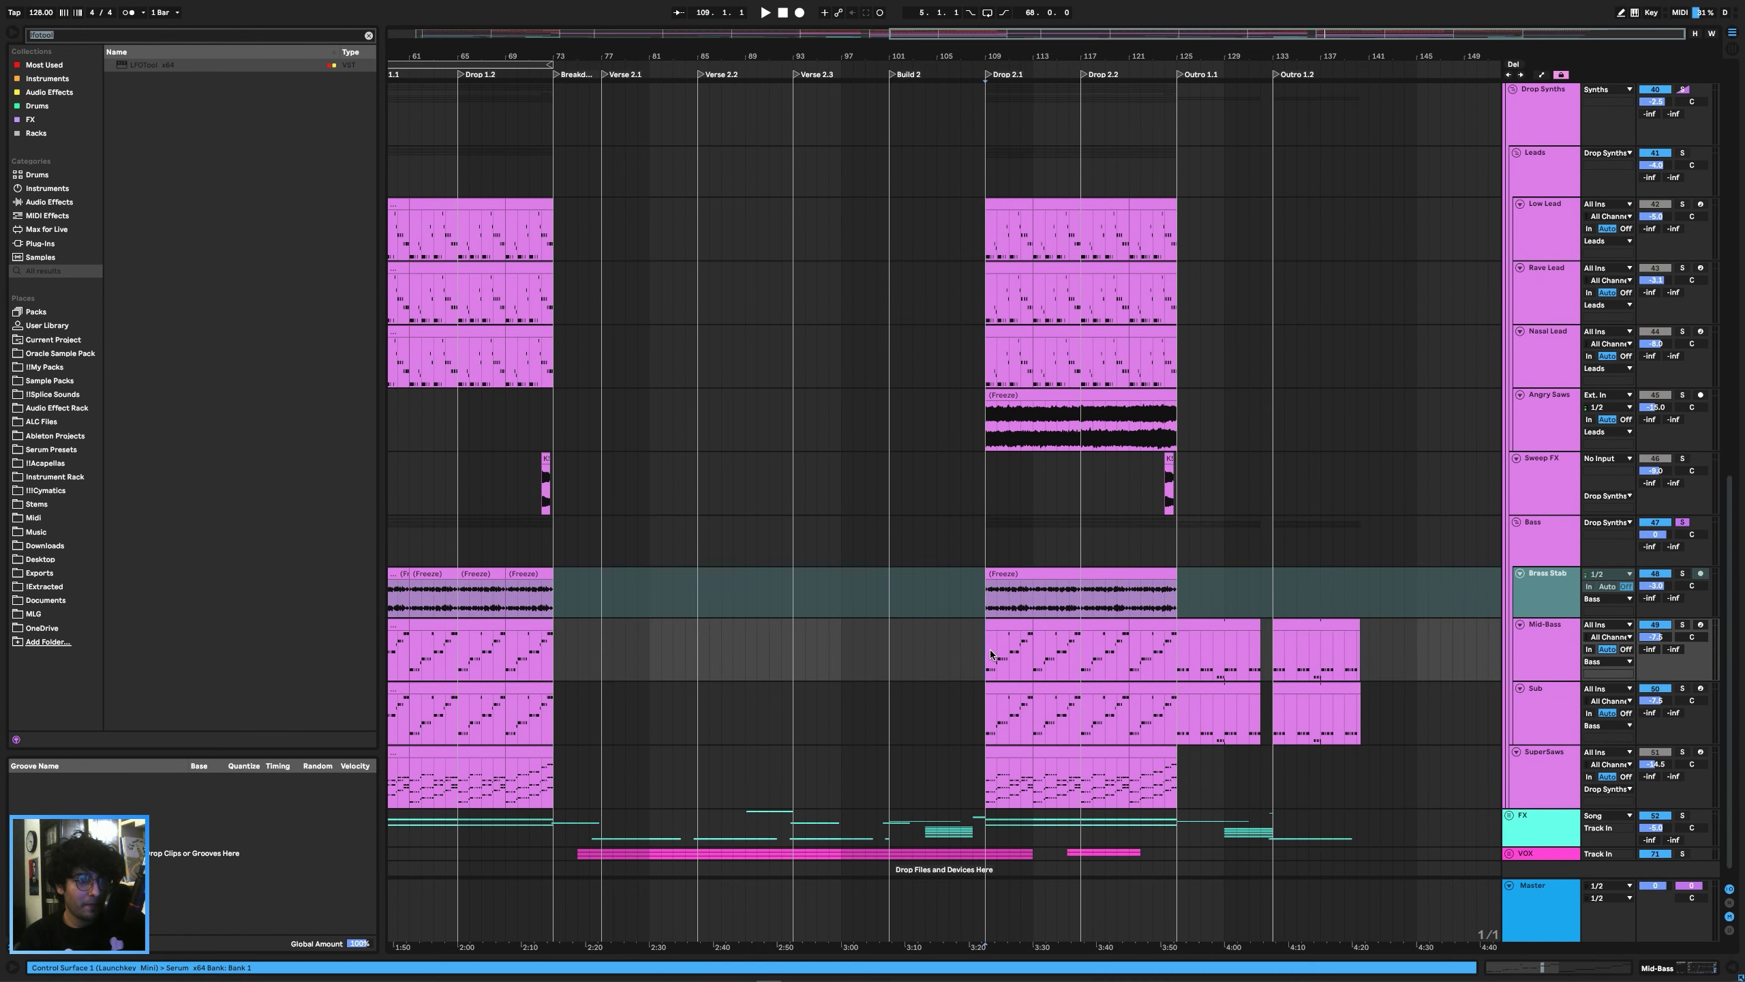
pyautogui.press('space')
pyautogui.scroll(8, 1346, 413)
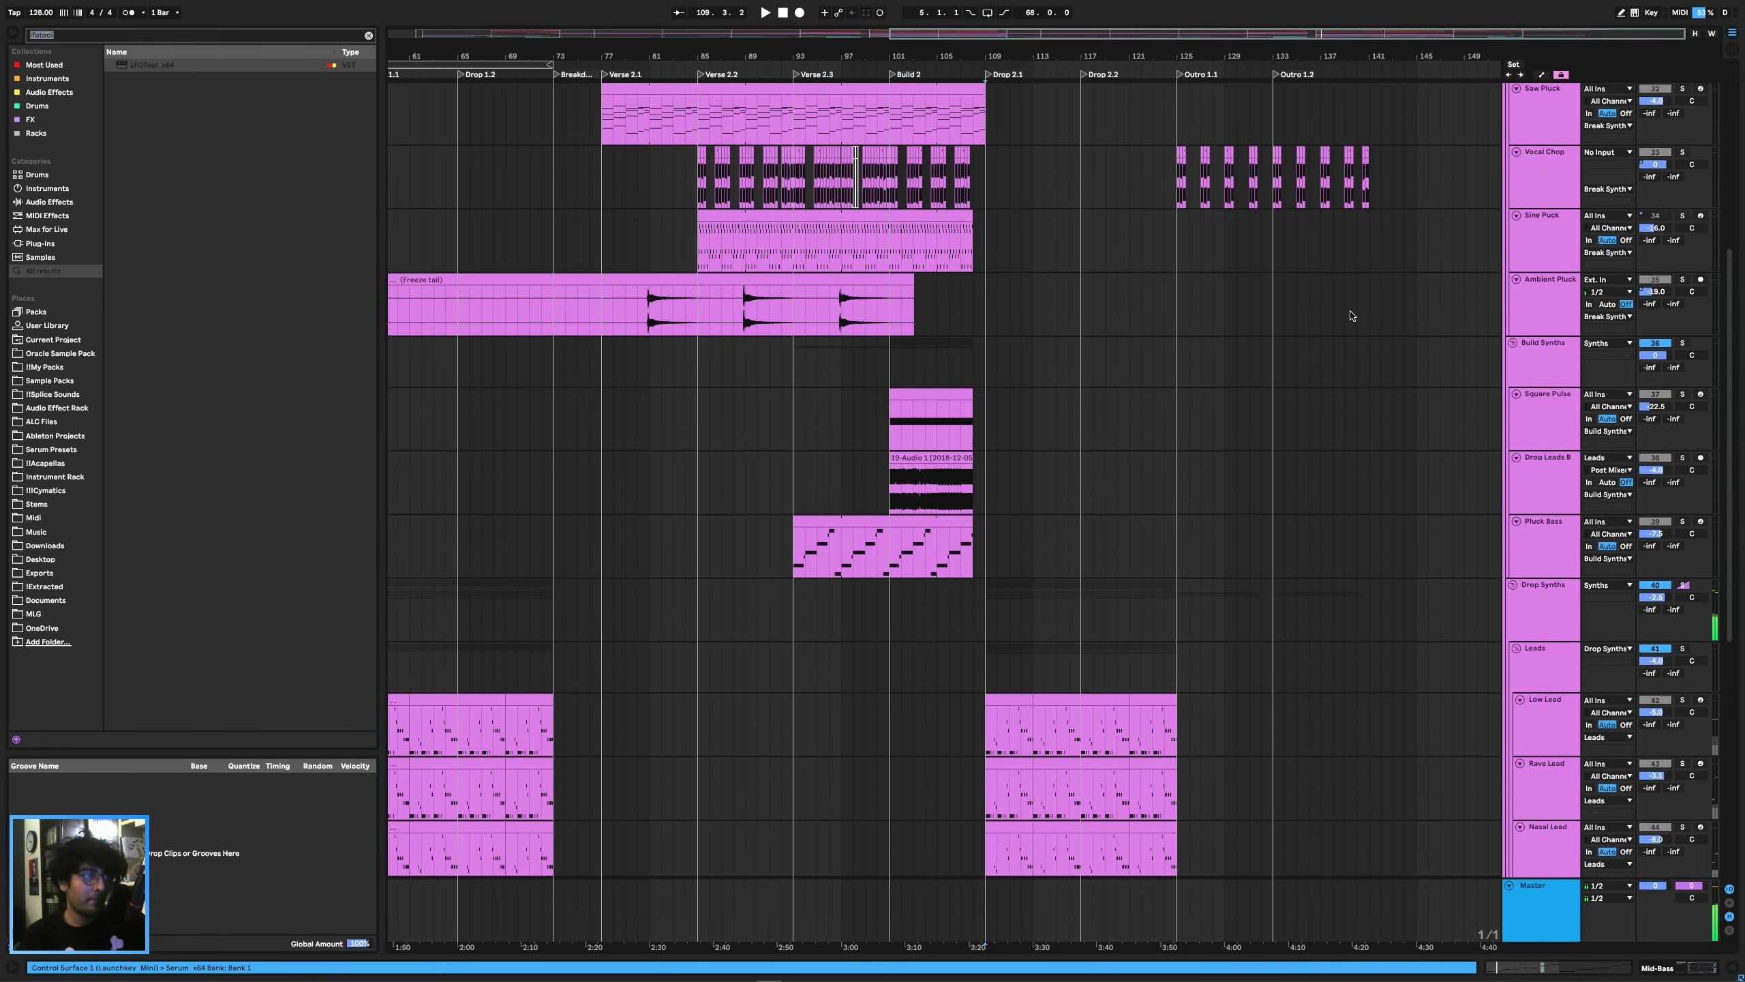
pyautogui.click(1346, 312)
pyautogui.press('space')
# Solo the Drums group and audition it from the start of Drop 2.1 at 109.1.1.
pyautogui.scroll(4, 1443, 261)
pyautogui.scroll(2, 1547, 210)
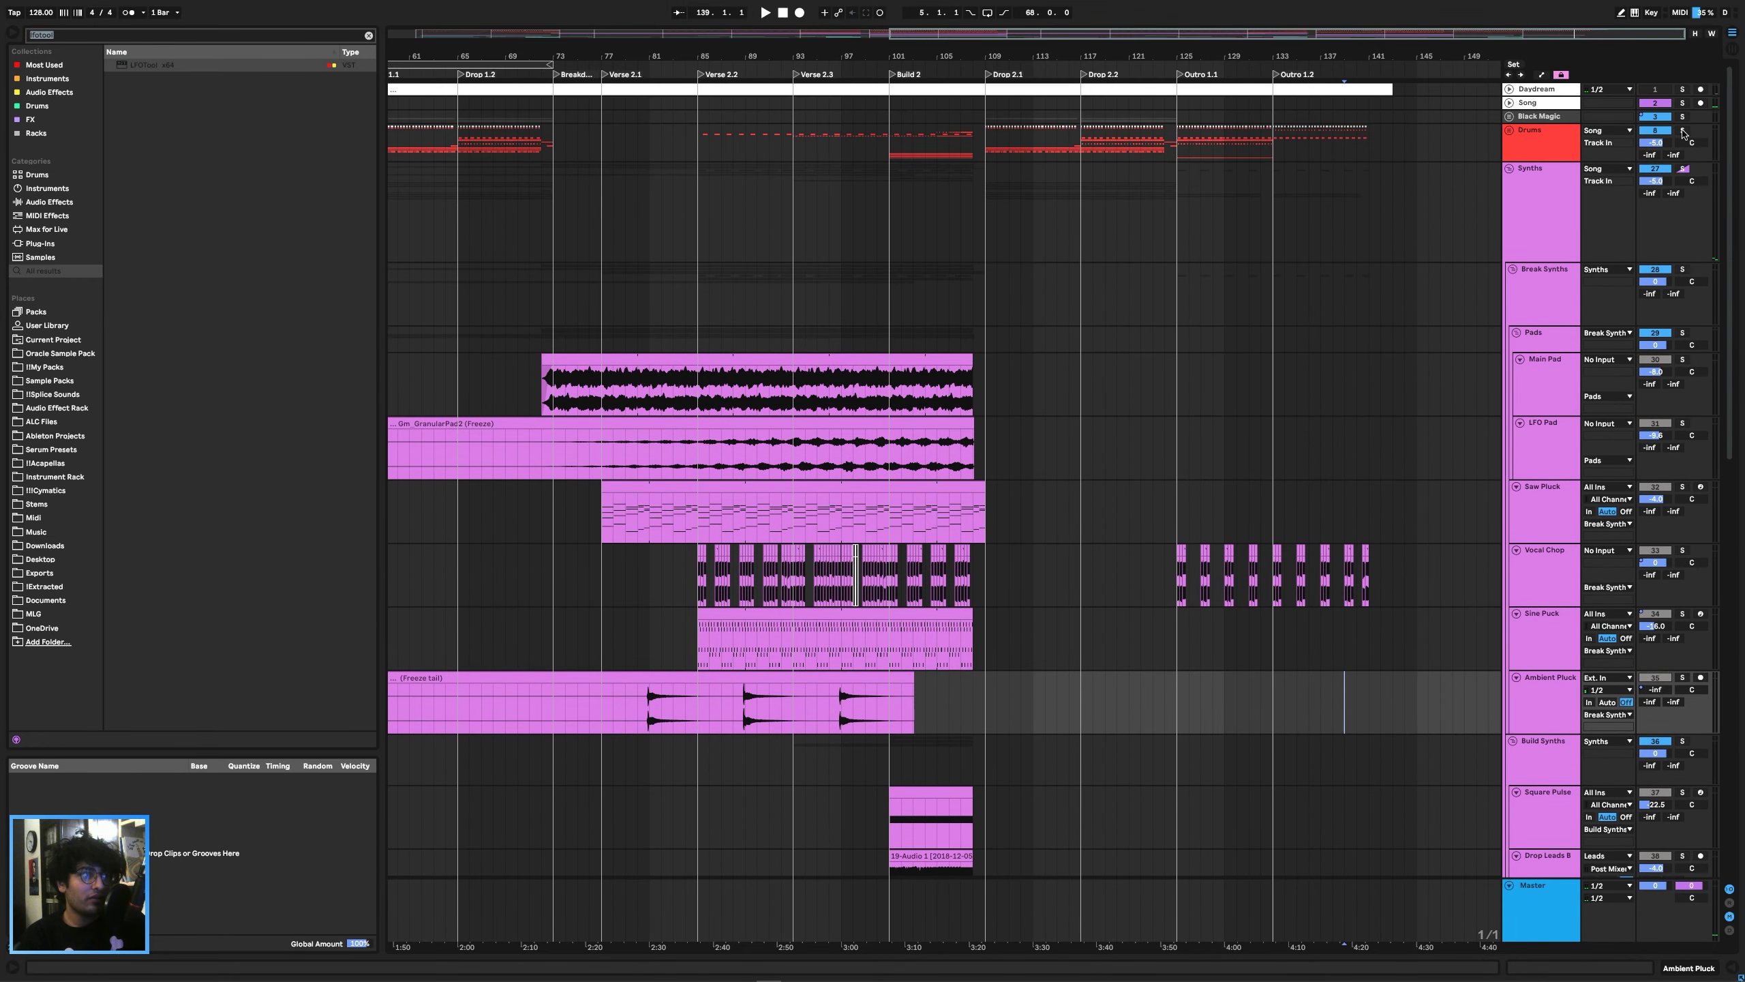
pyautogui.click(987, 150)
pyautogui.press('space')
pyautogui.press('space')
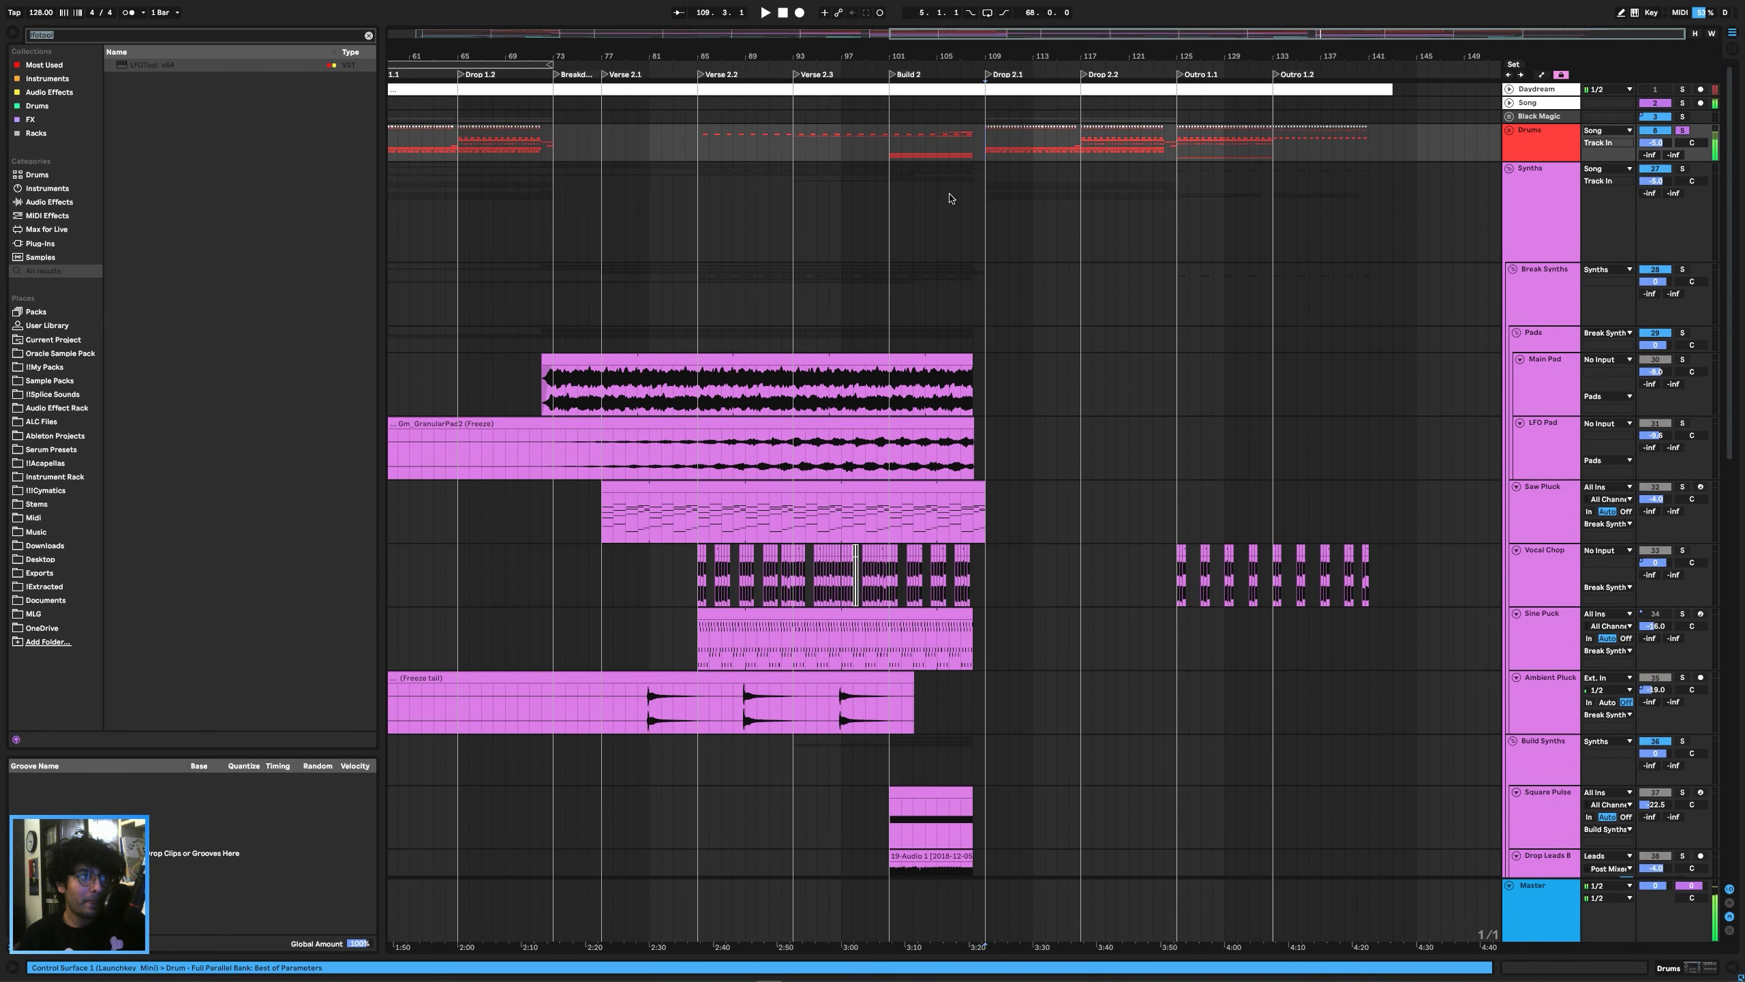
pyautogui.click(950, 195)
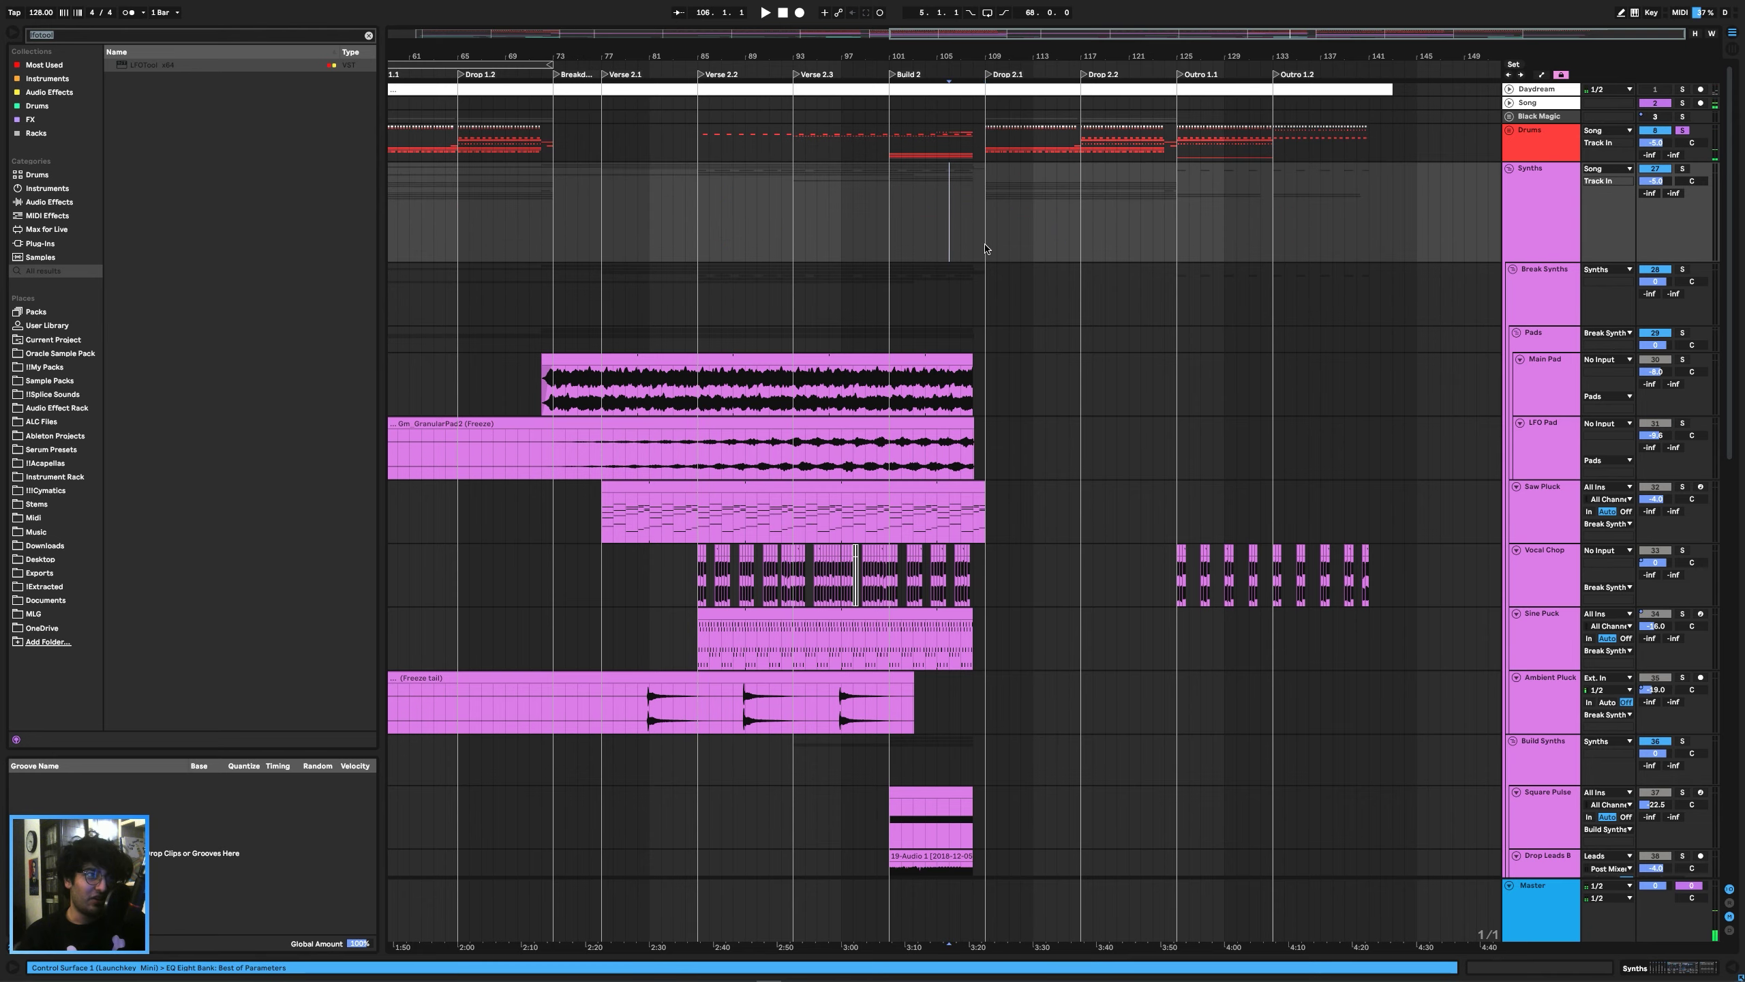
# Fold the Synths group and fit the entire song from Intro 1.1 to Outro 1.2 in the arrangement.
pyautogui.press('-')
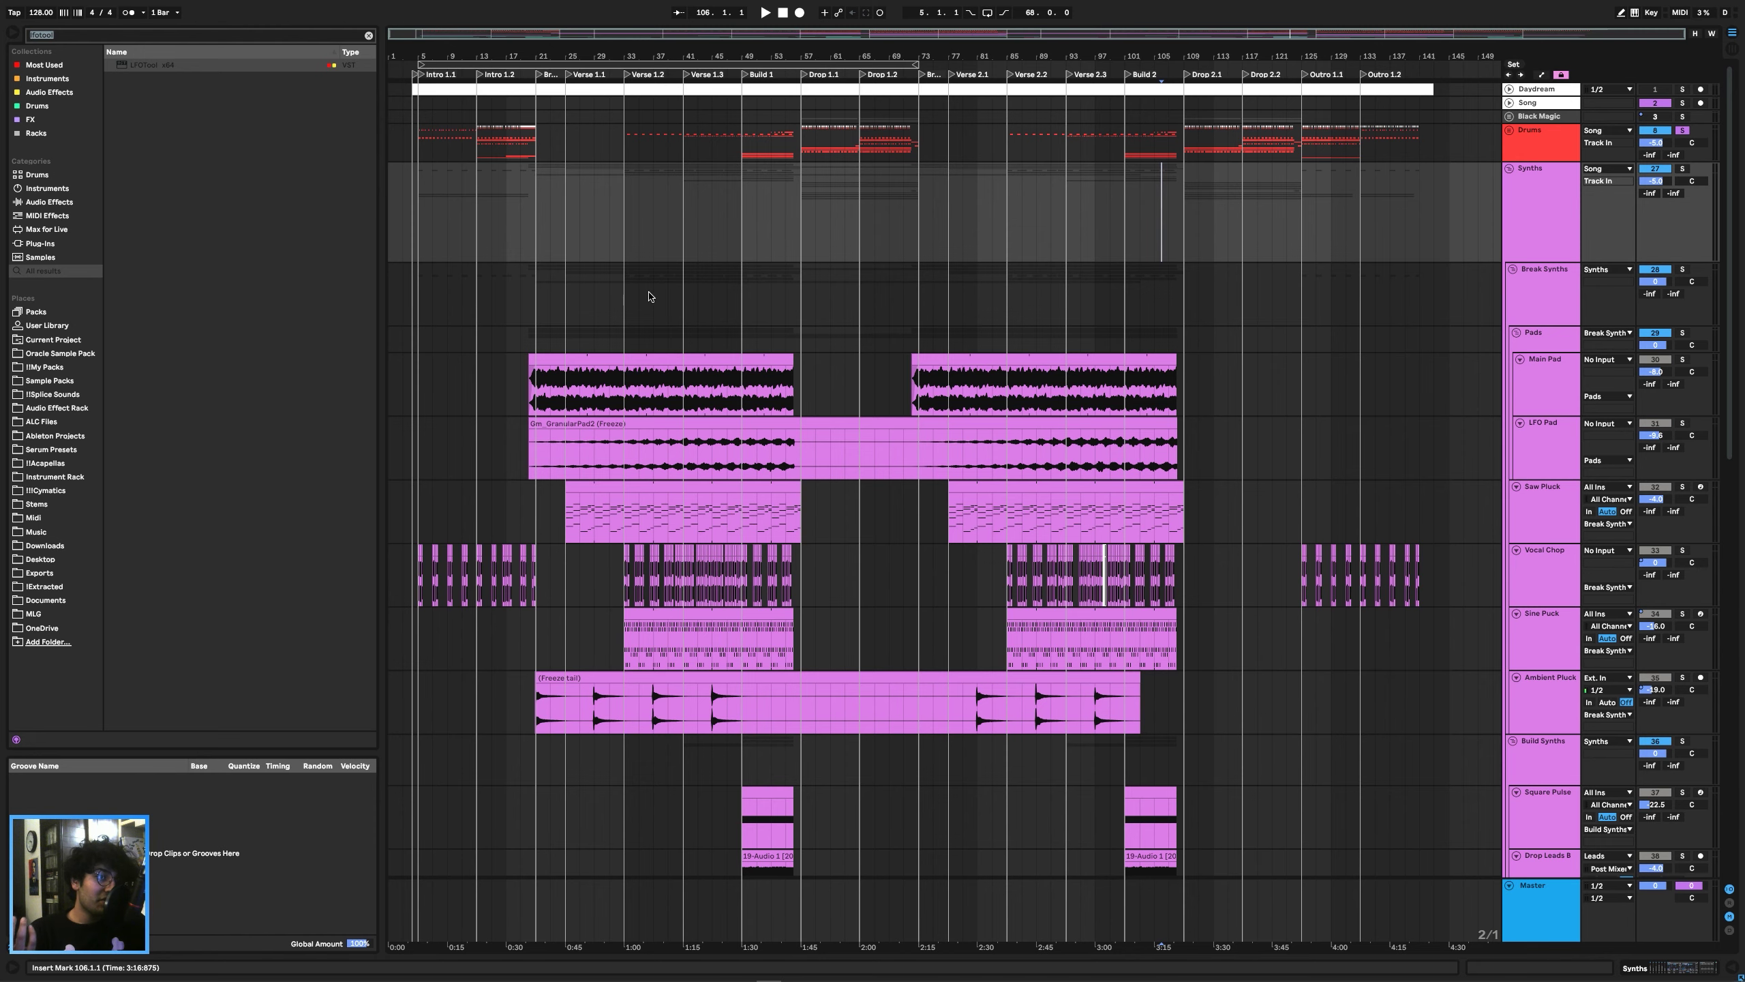
pyautogui.click(1508, 169)
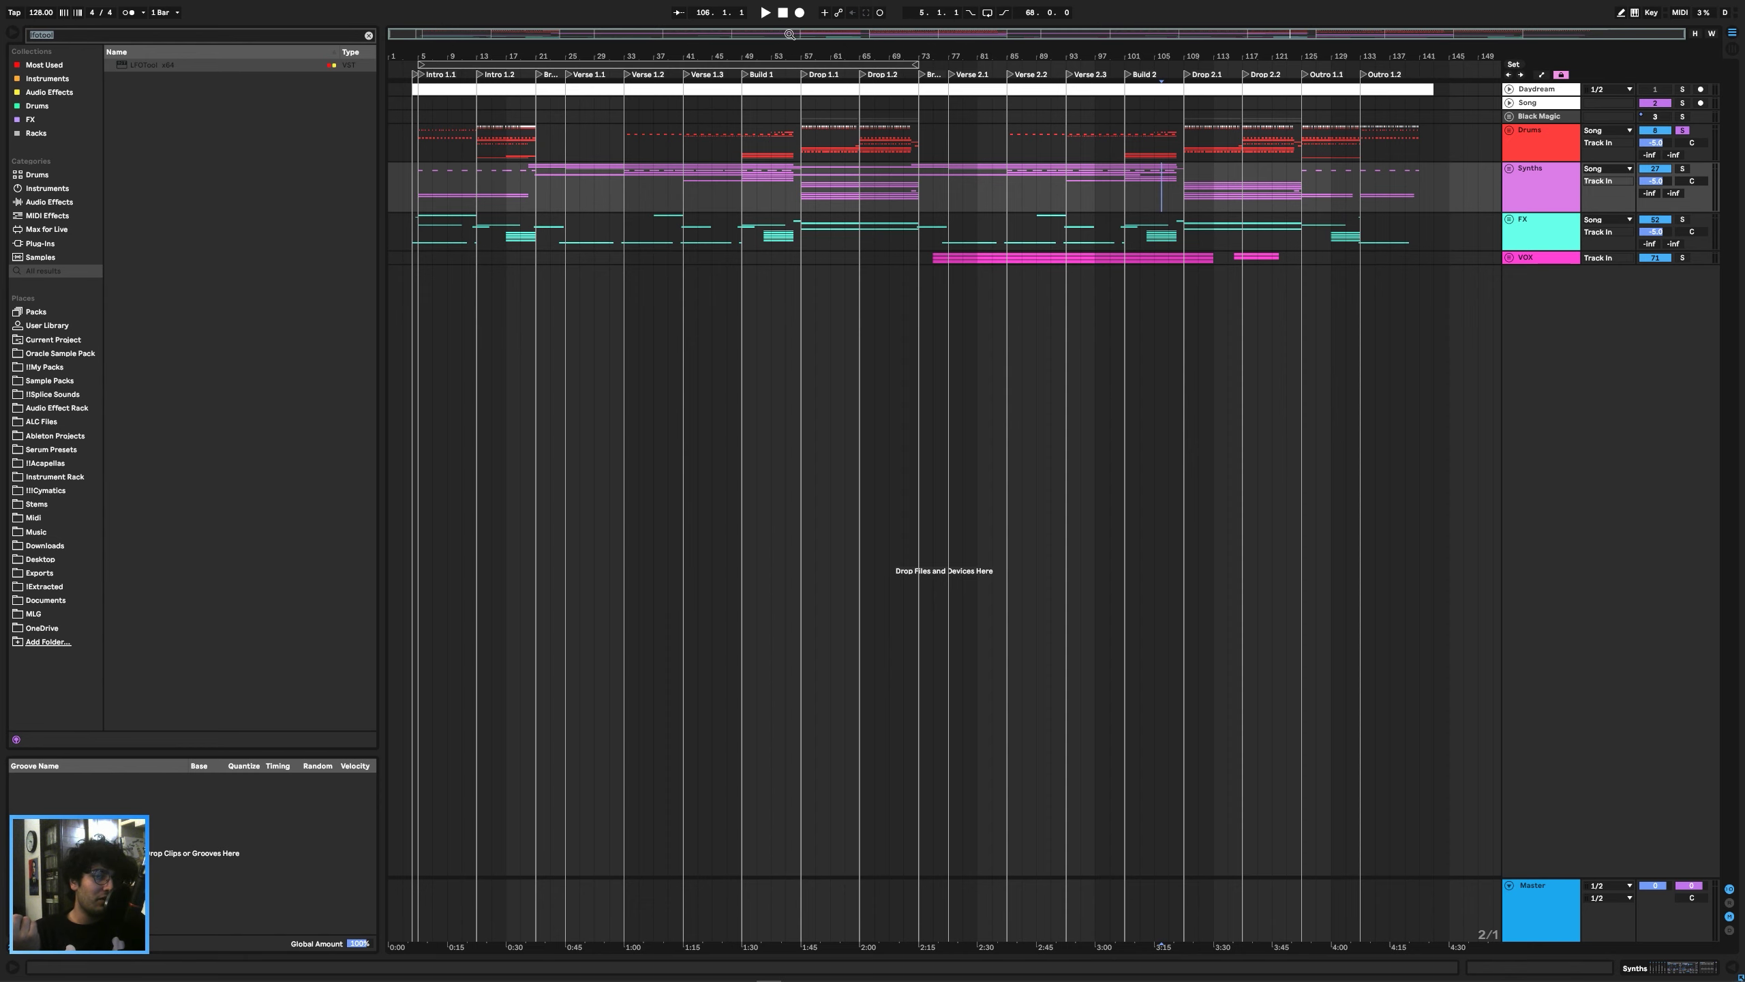
pyautogui.press('+')
pyautogui.click(1114, 201)
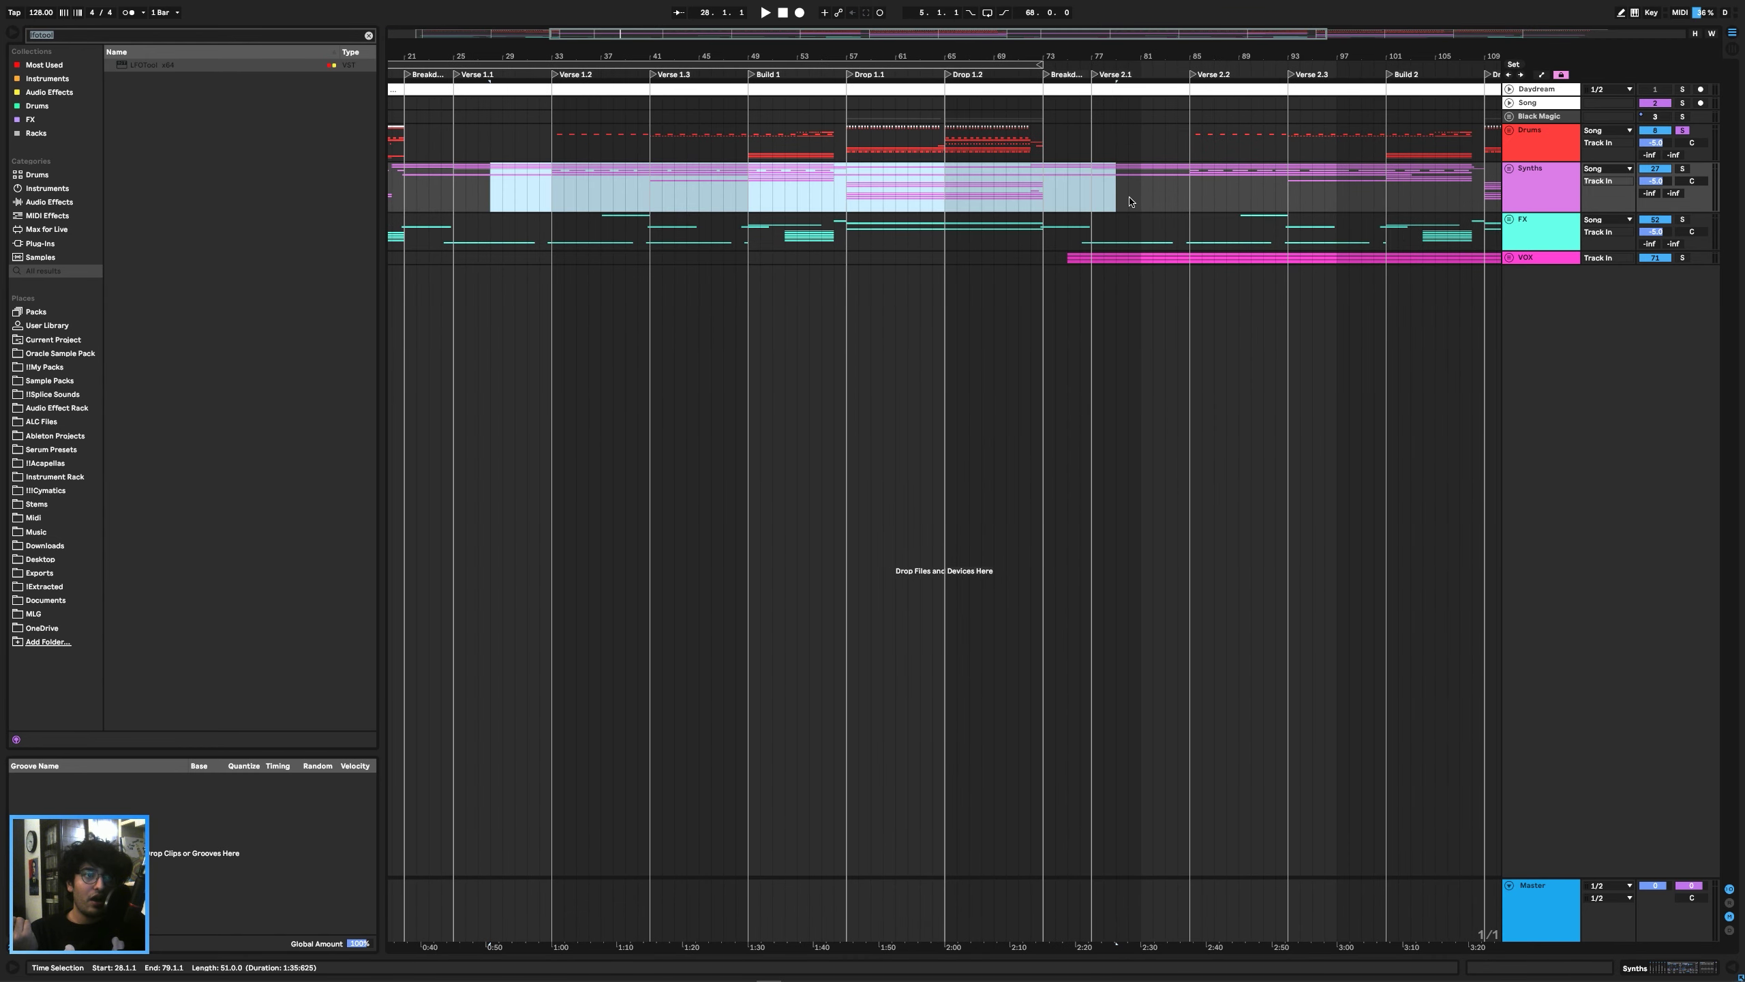
pyautogui.press('w')
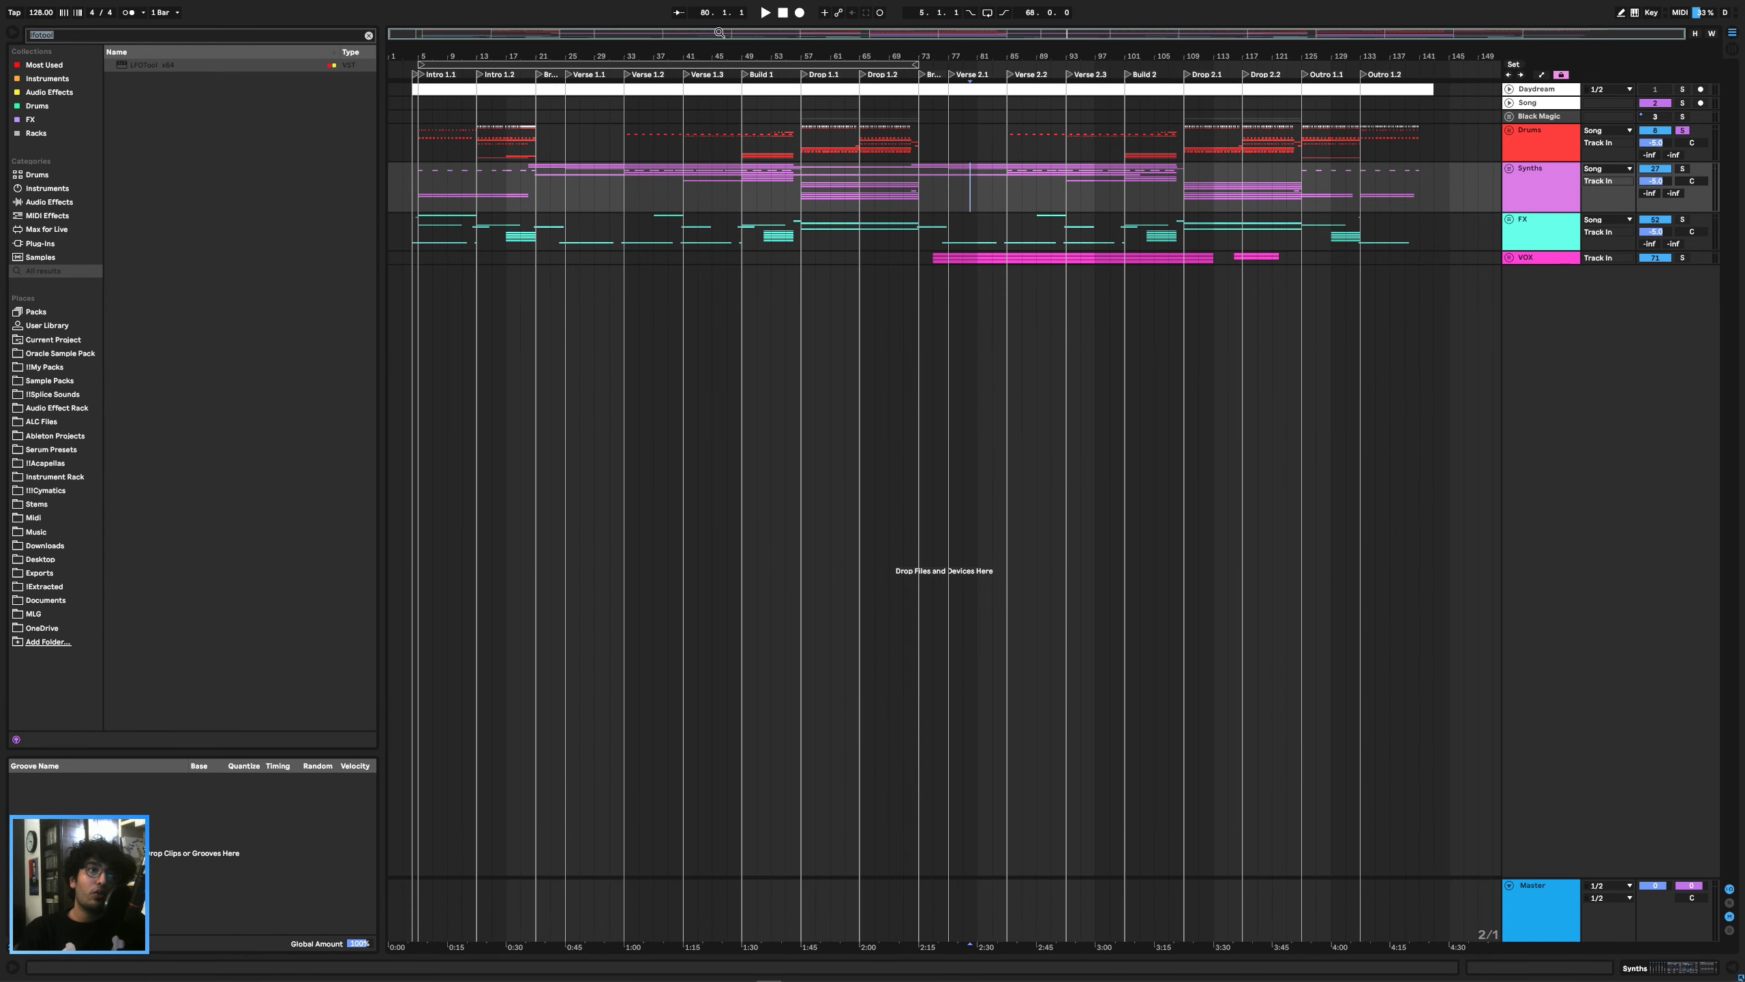